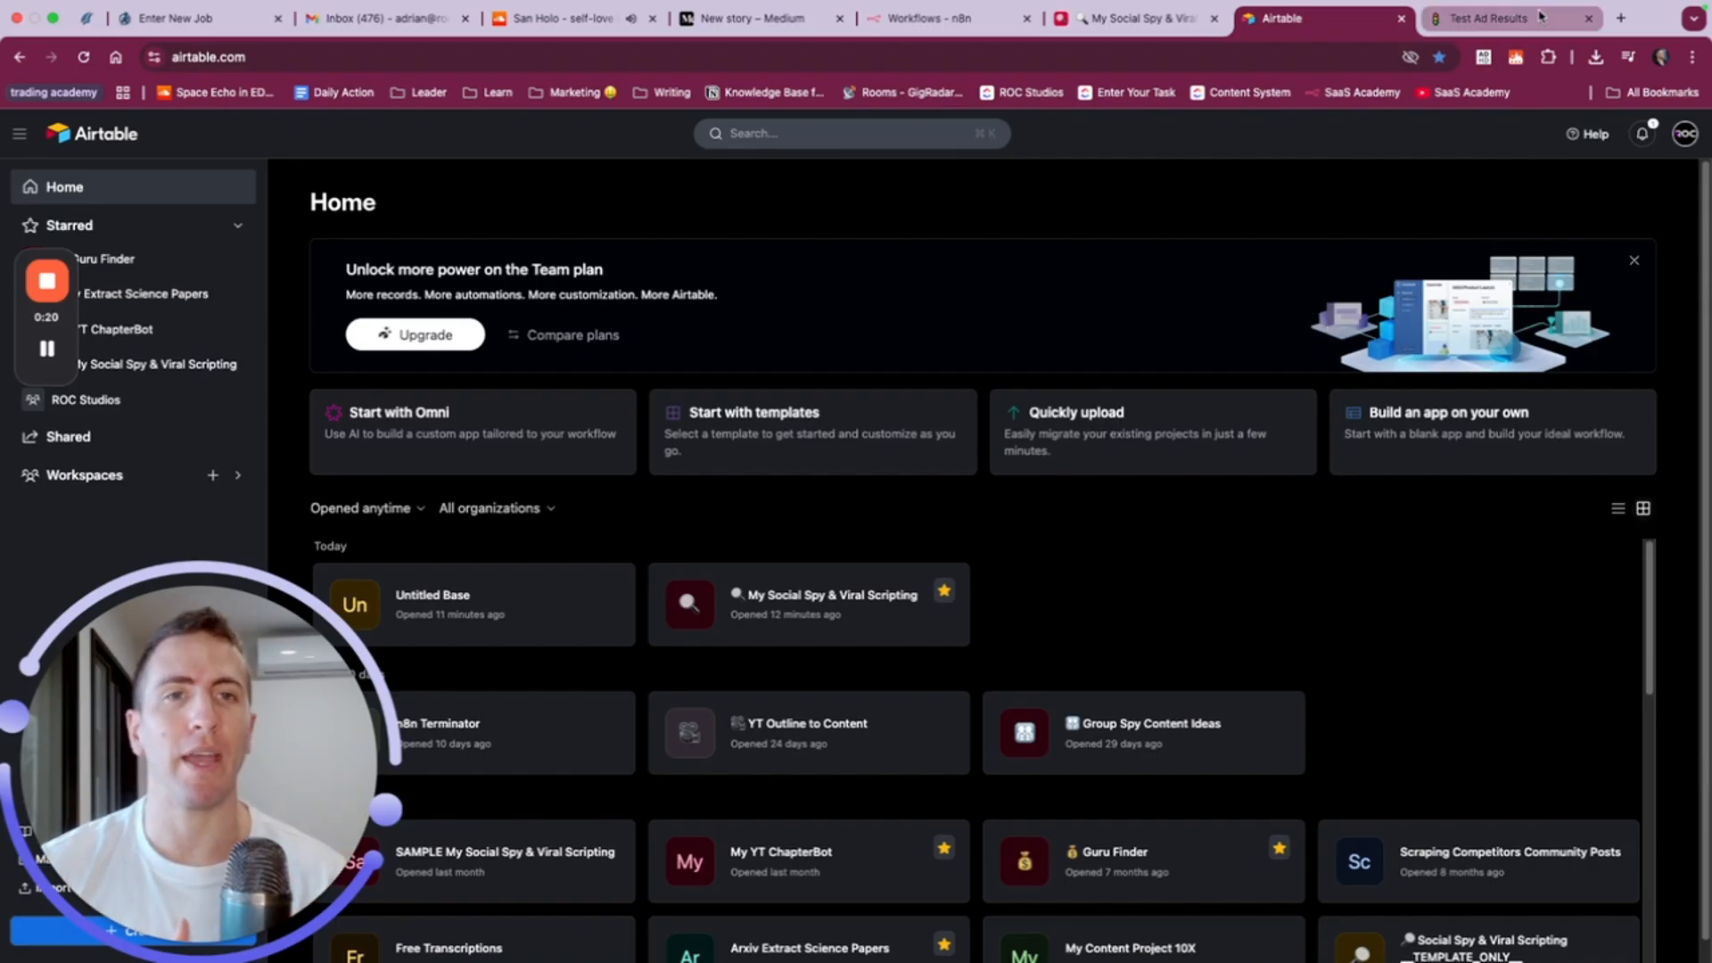
- Switch to the Test Ad Results table in Notion and examine its campaign, spend, lead and cost-ratio columns
{"action": "left_click", "coordinate": [1481, 27]}
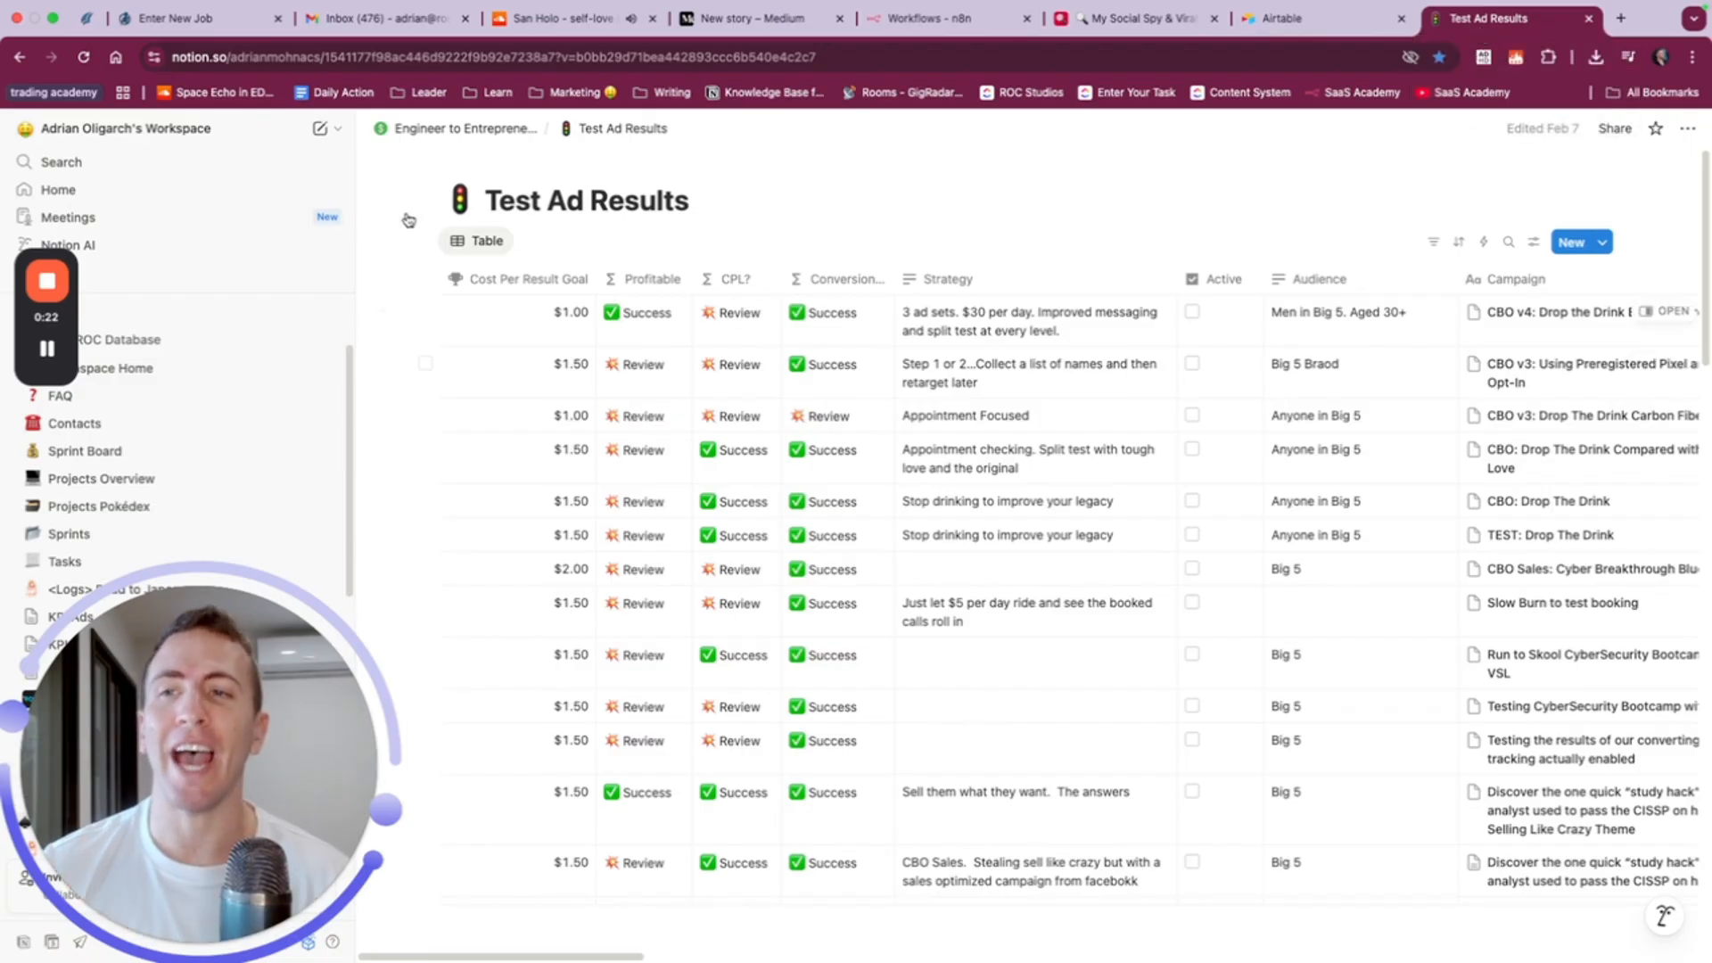
{"action": "left_click", "coordinate": [294, 129]}
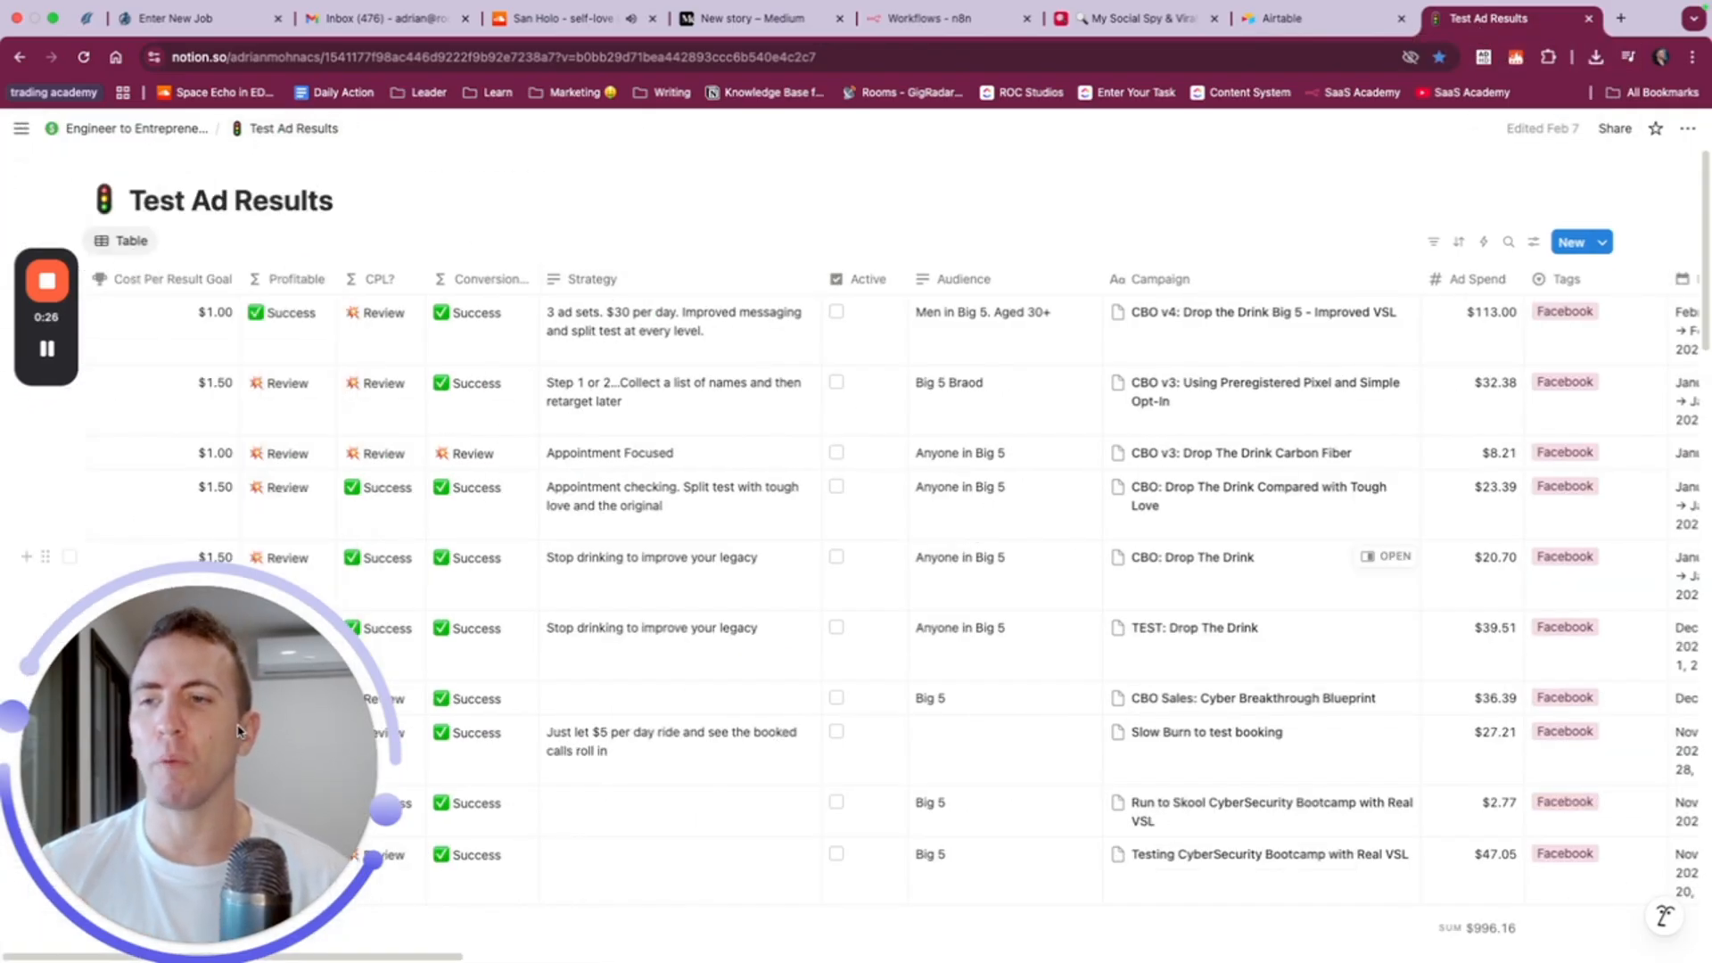
{"action": "left_click", "coordinate": [173, 942]}
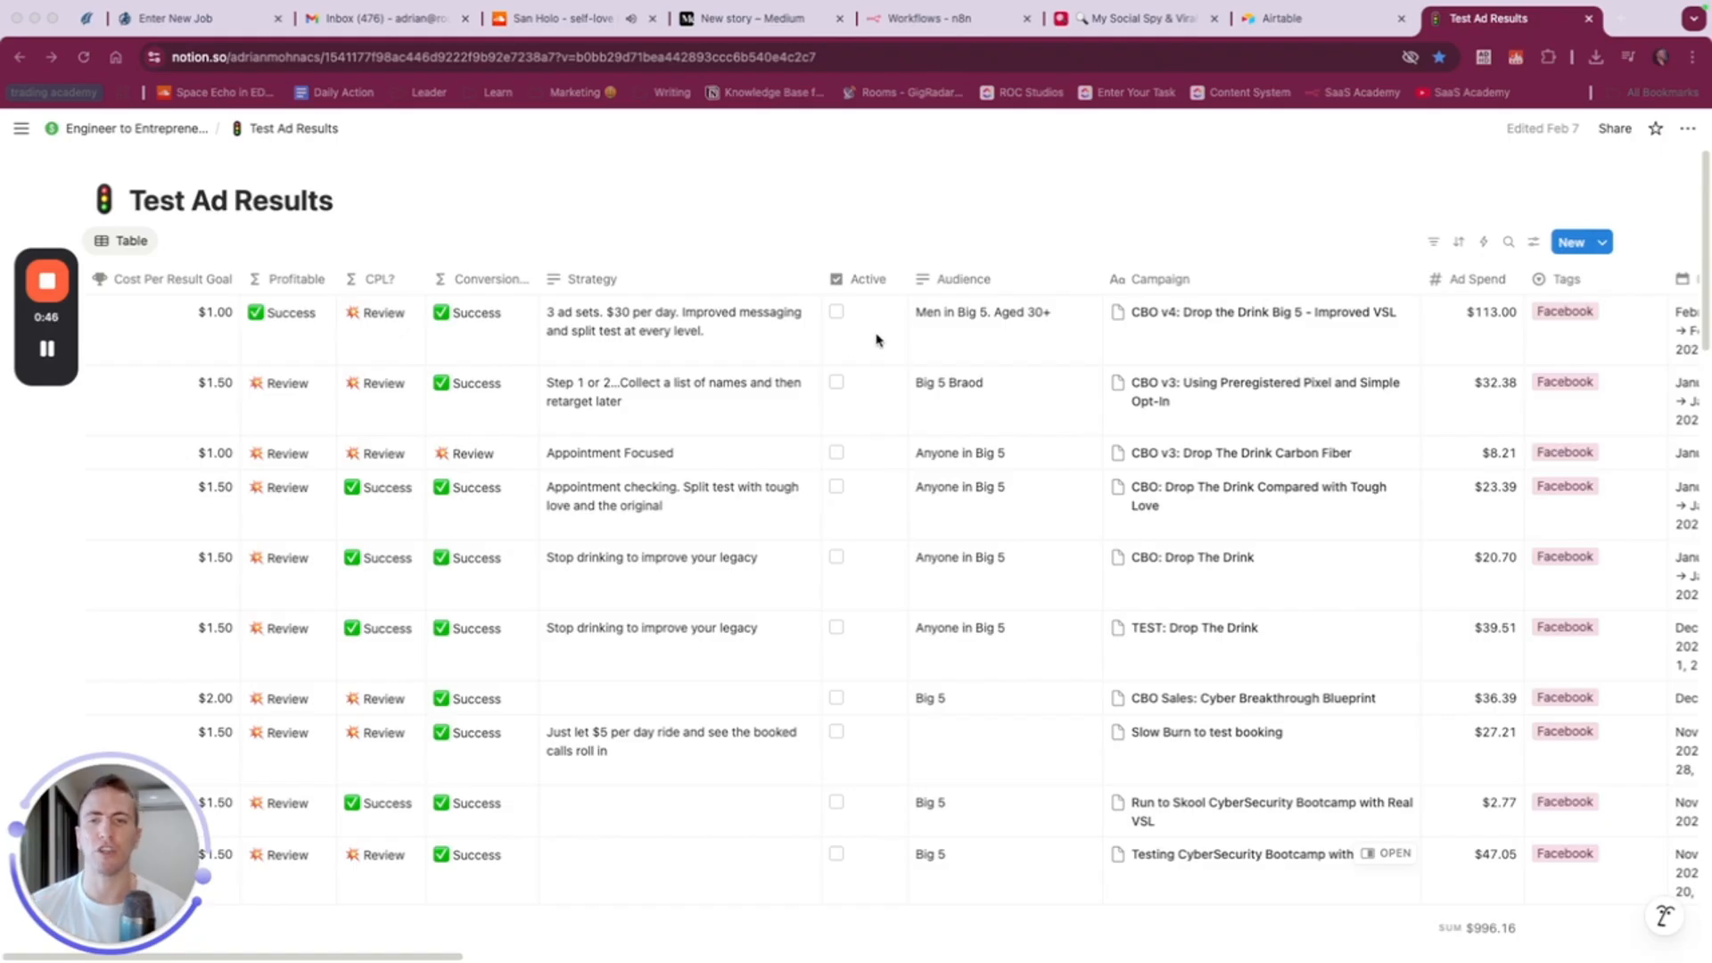
{"action": "scroll", "coordinate": [978, 306], "scroll_direction": "right", "scroll_amount": 5}
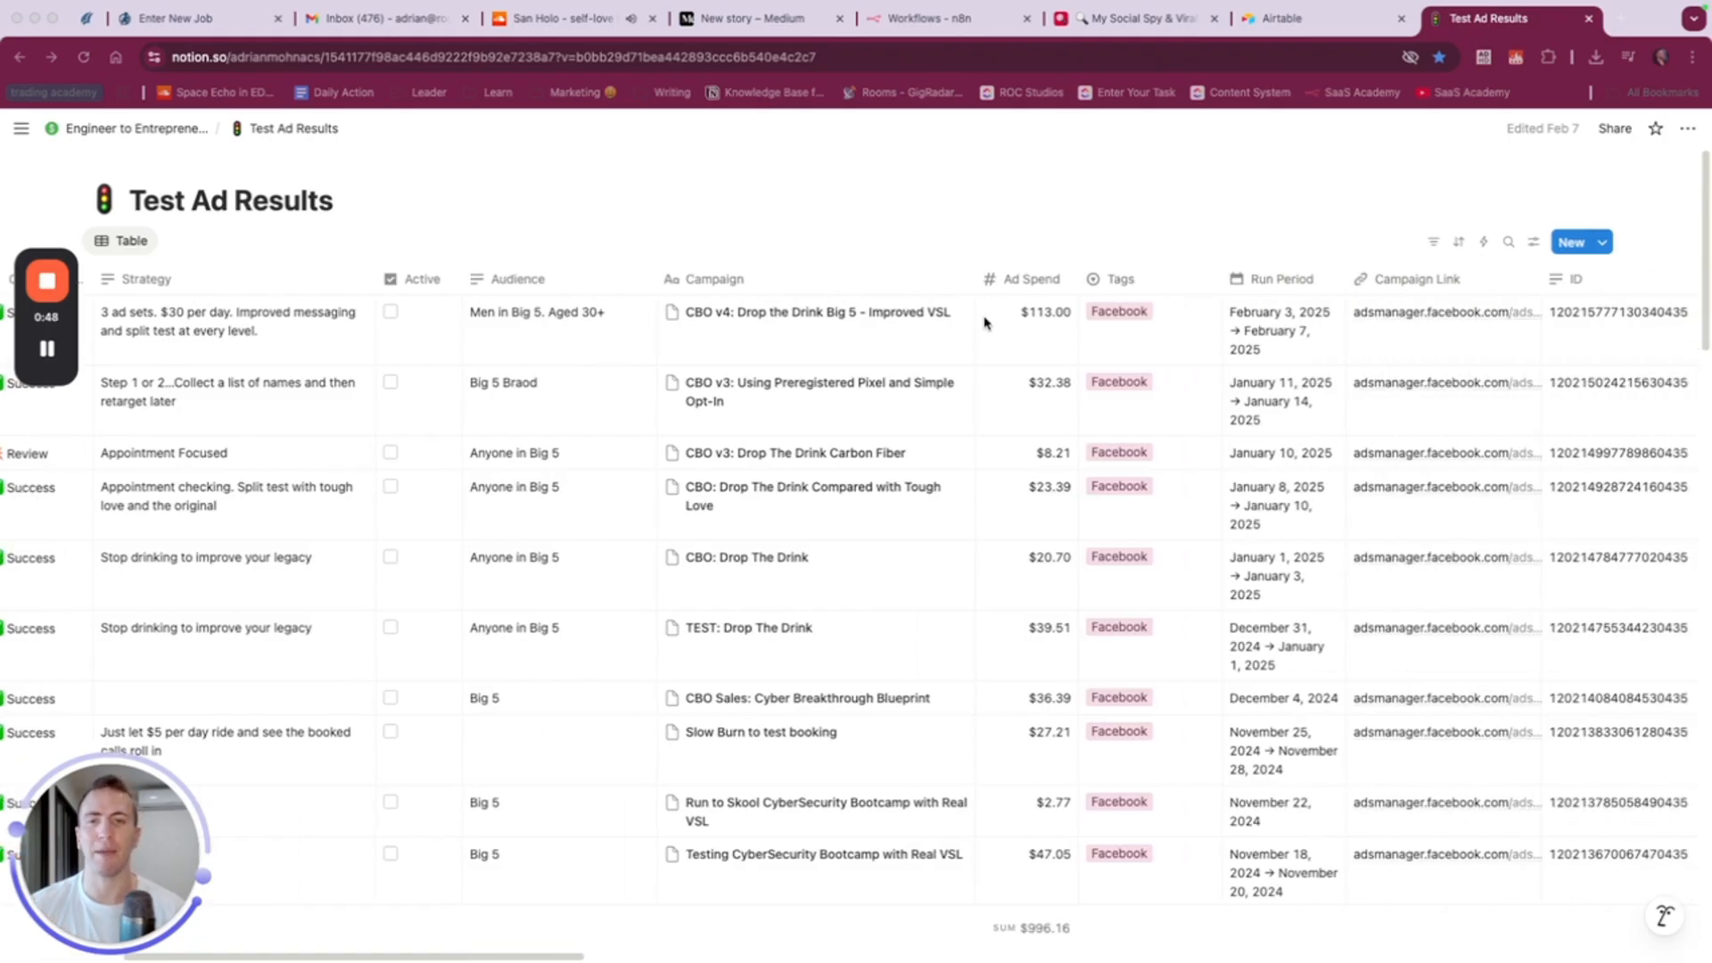
{"action": "scroll", "coordinate": [984, 322], "scroll_direction": "right", "scroll_amount": 4}
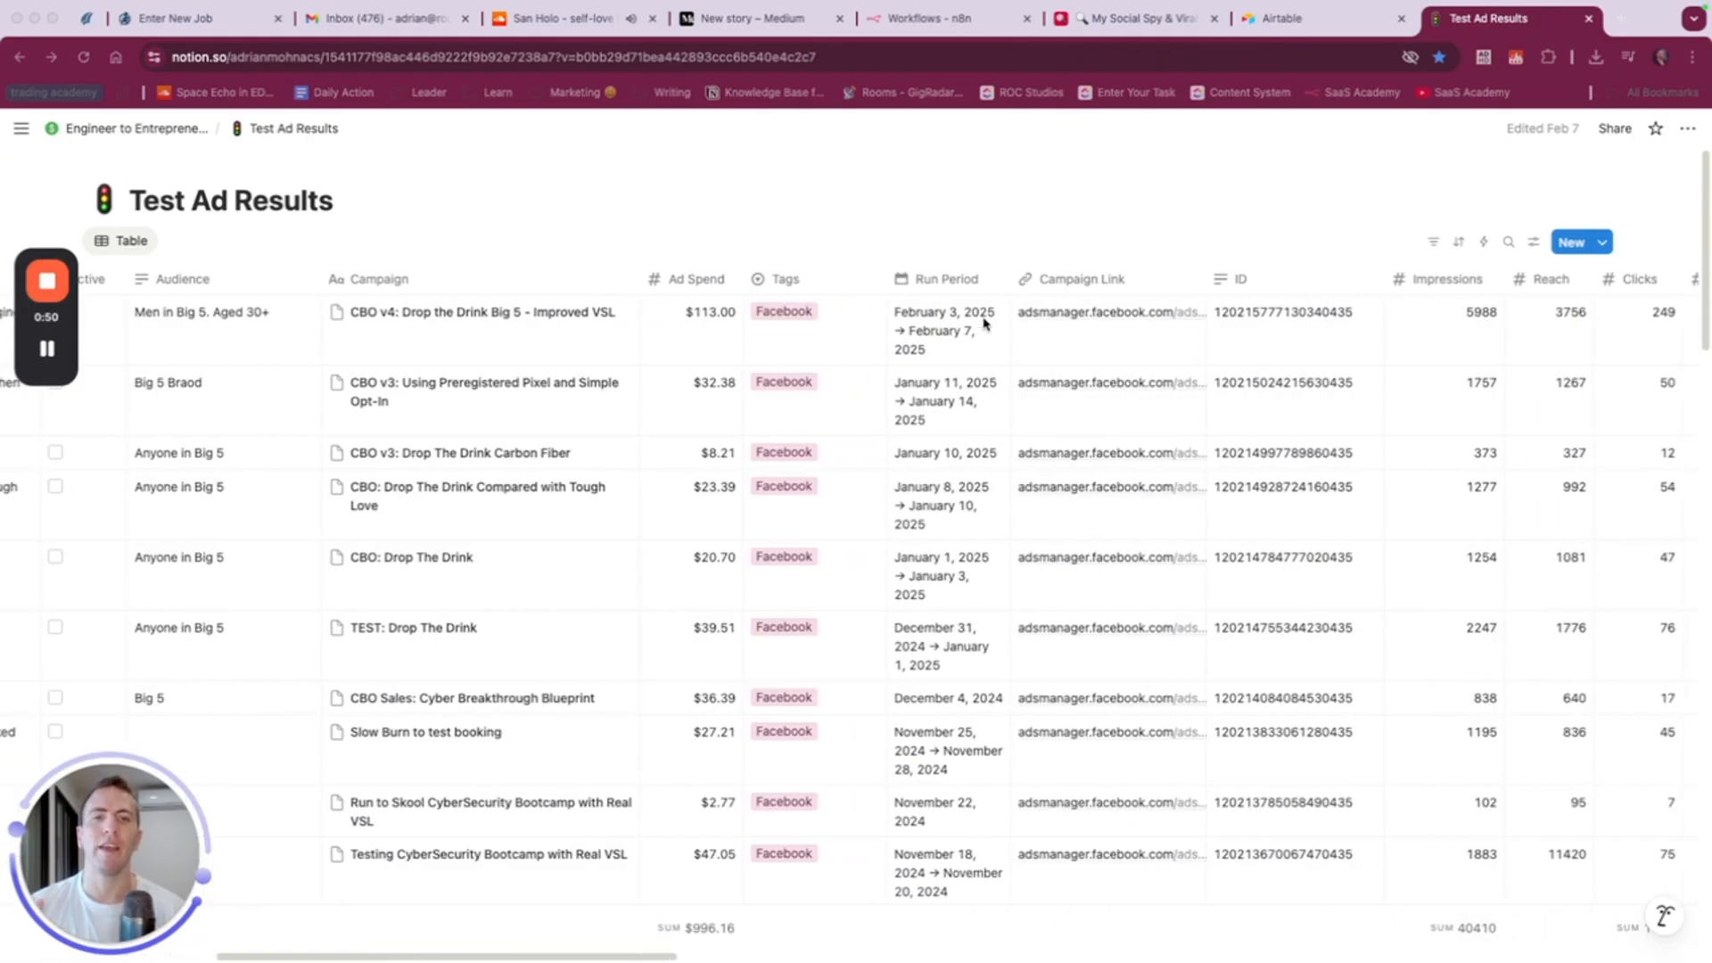
{"action": "scroll", "coordinate": [984, 322], "scroll_direction": "right", "scroll_amount": 4}
{"action": "scroll", "coordinate": [968, 341], "scroll_direction": "right", "scroll_amount": 14}
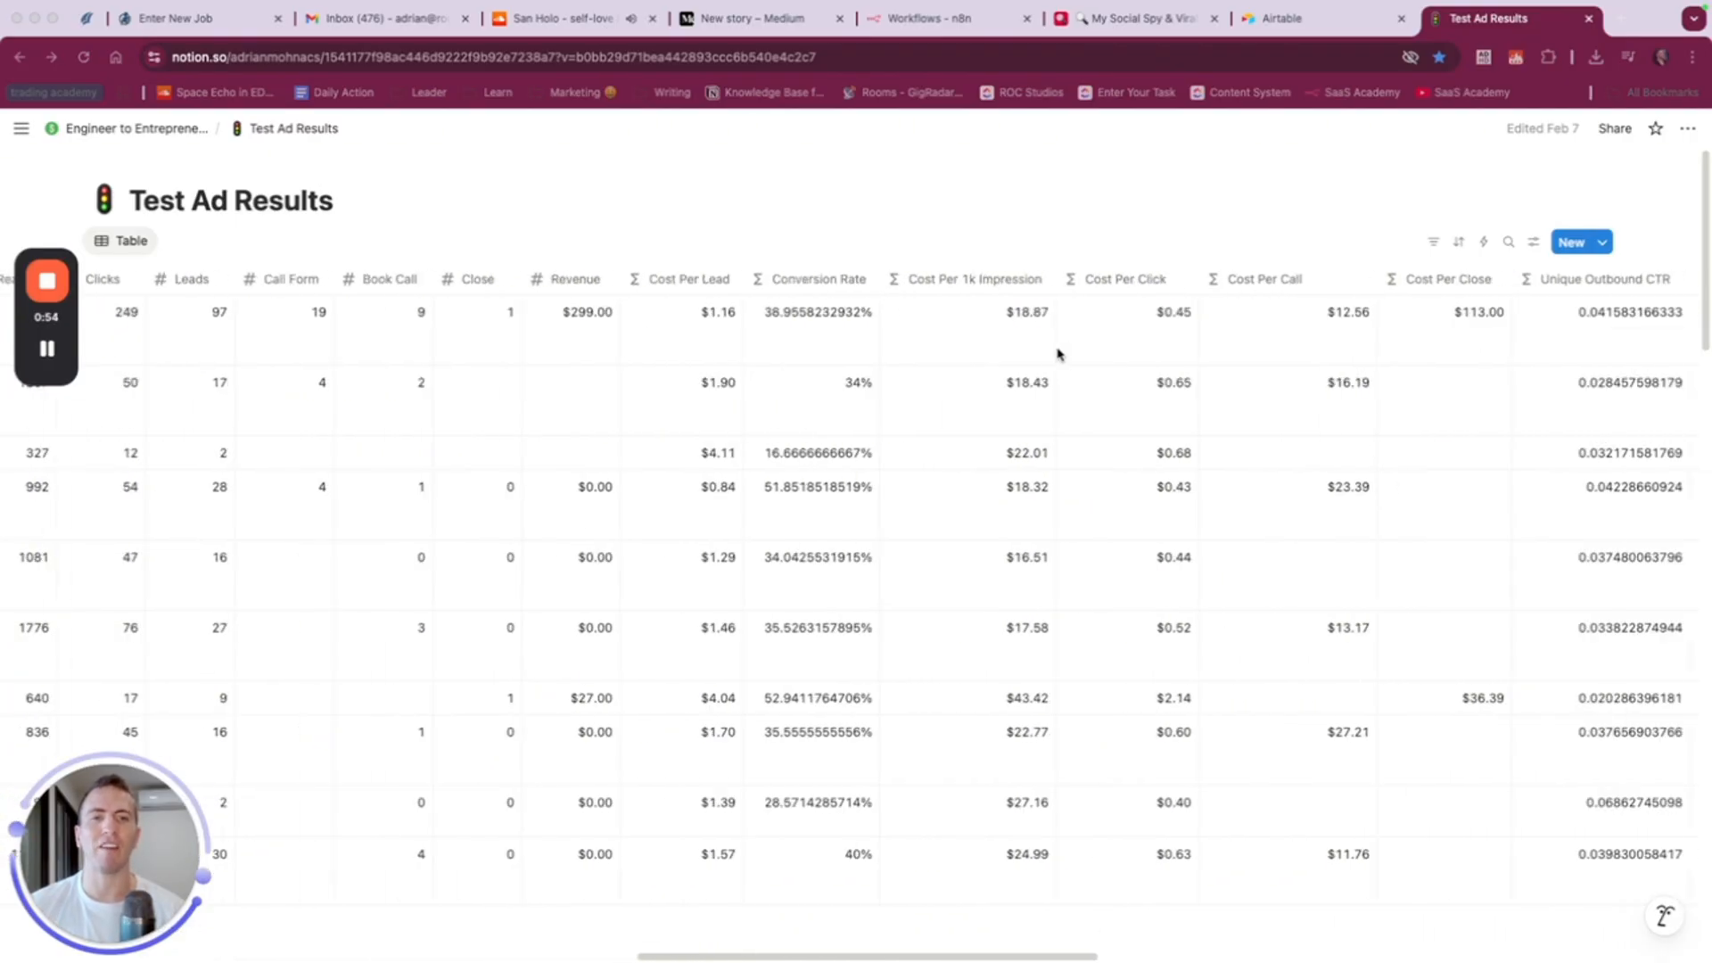
{"action": "scroll", "coordinate": [1191, 345], "scroll_direction": "right", "scroll_amount": 3}
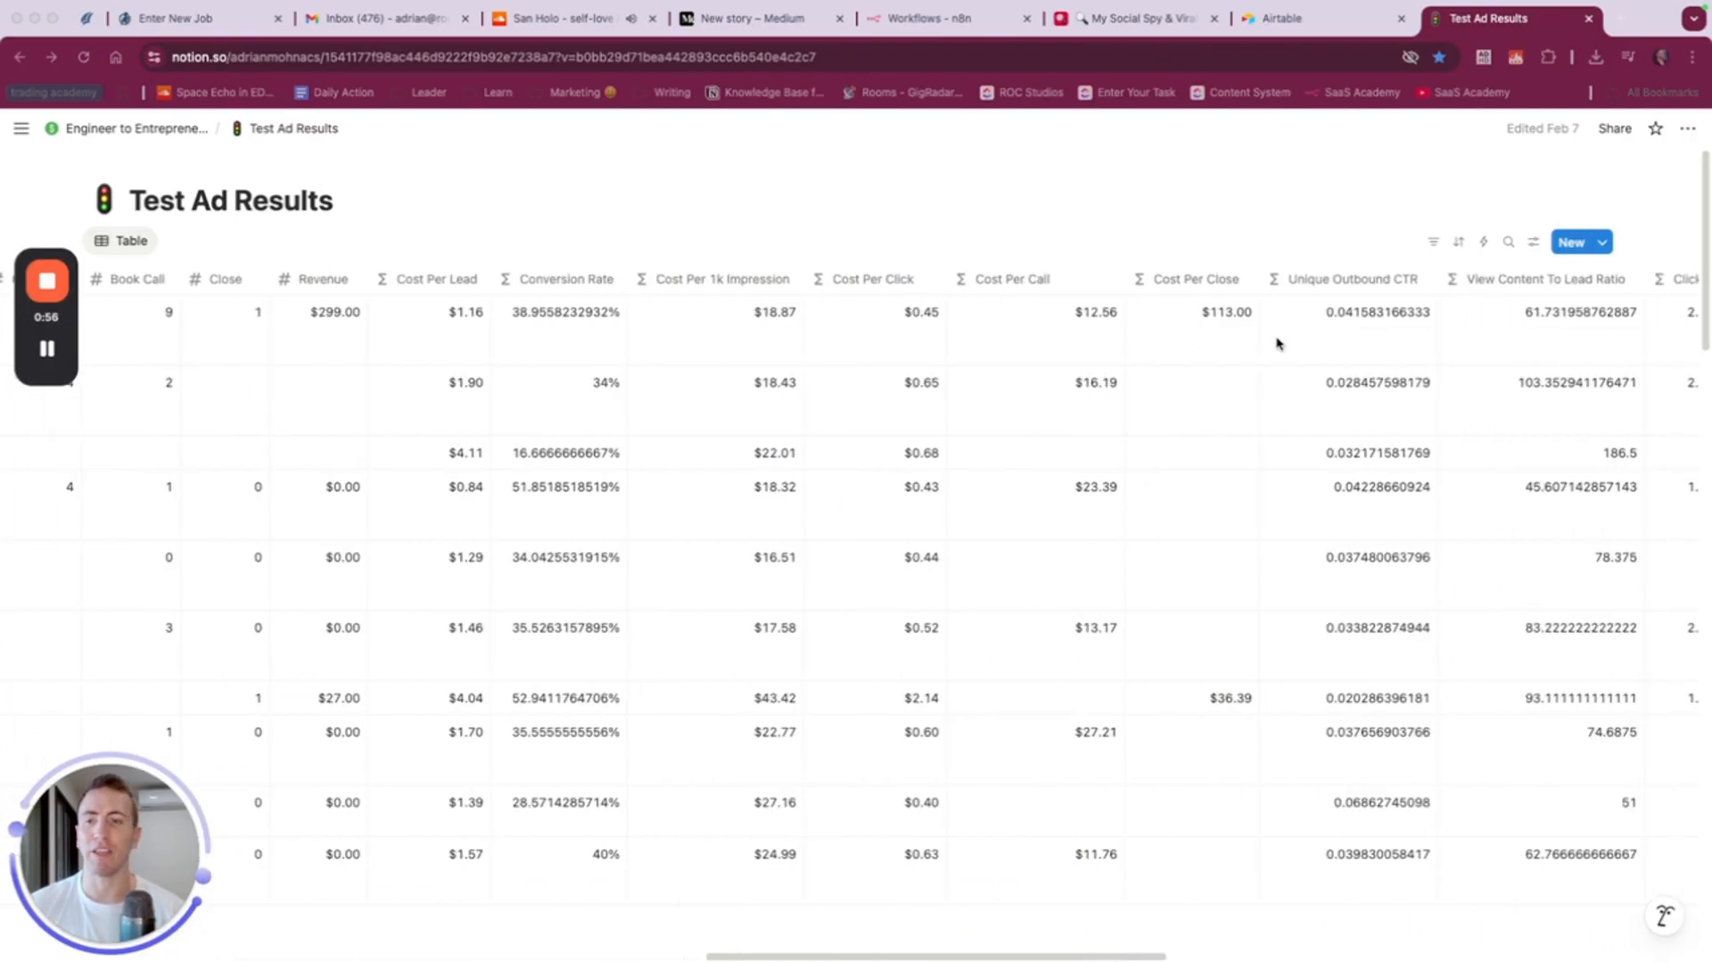
{"action": "scroll", "coordinate": [1275, 343], "scroll_direction": "left", "scroll_amount": 20}
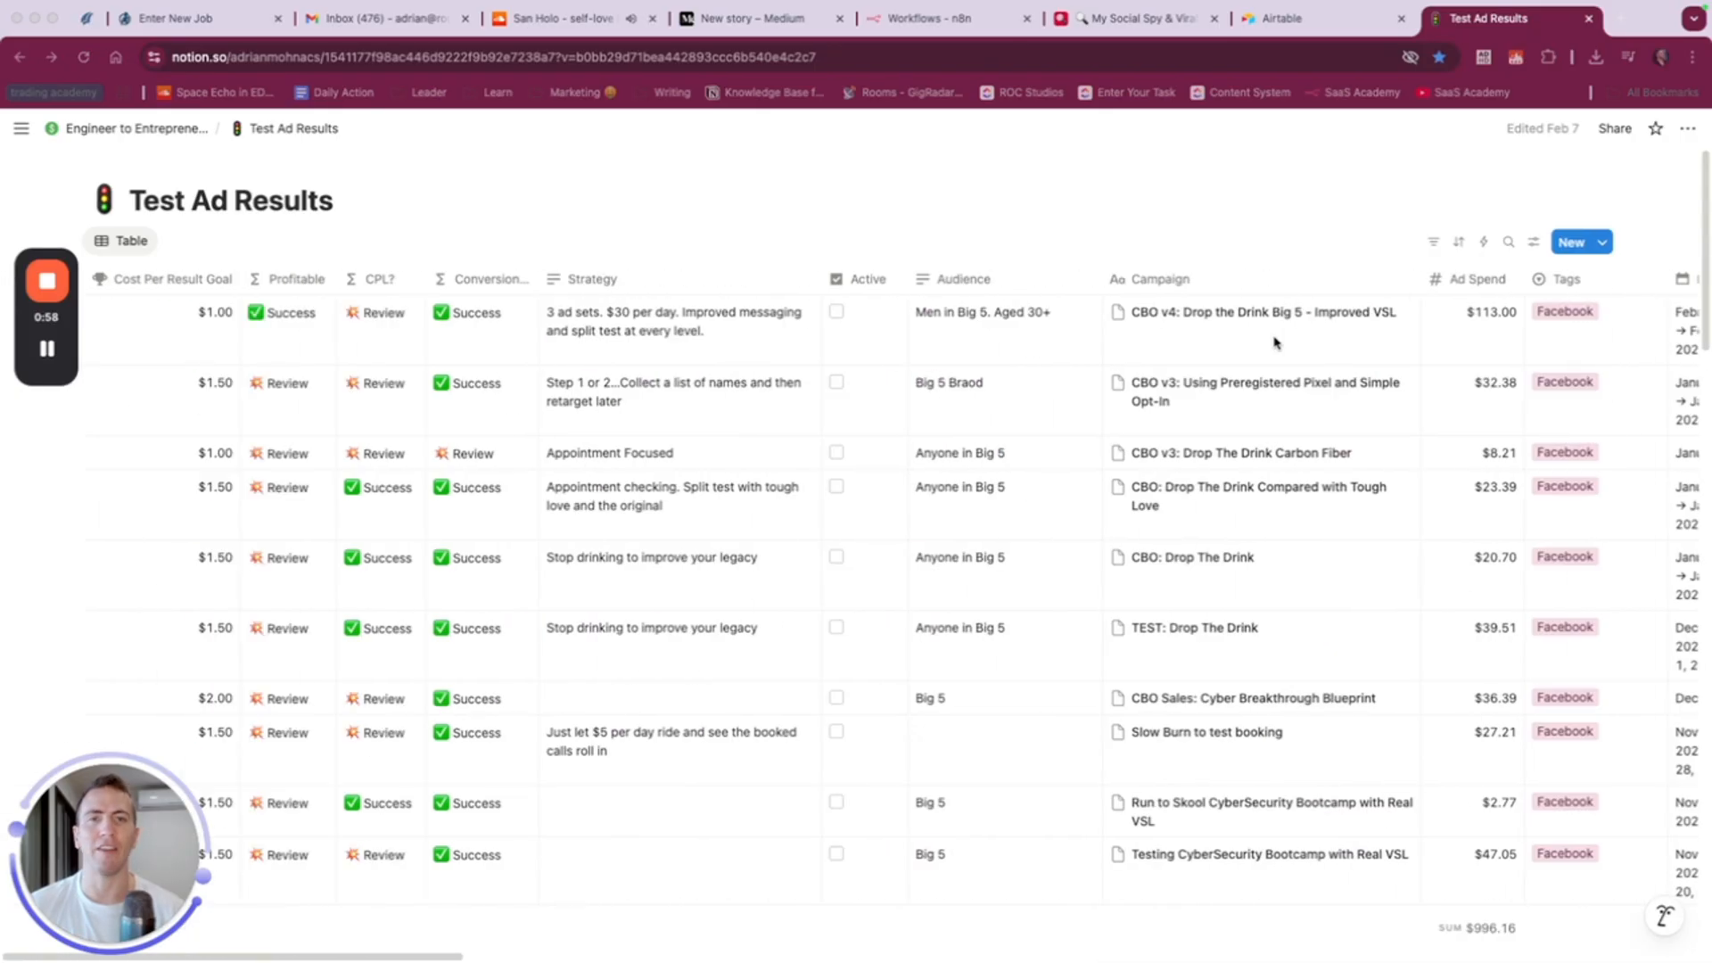
- Switch back to Airtable and create a blank app from scratch in the ROC Studios workspace
{"action": "left_click", "coordinate": [1297, 20]}
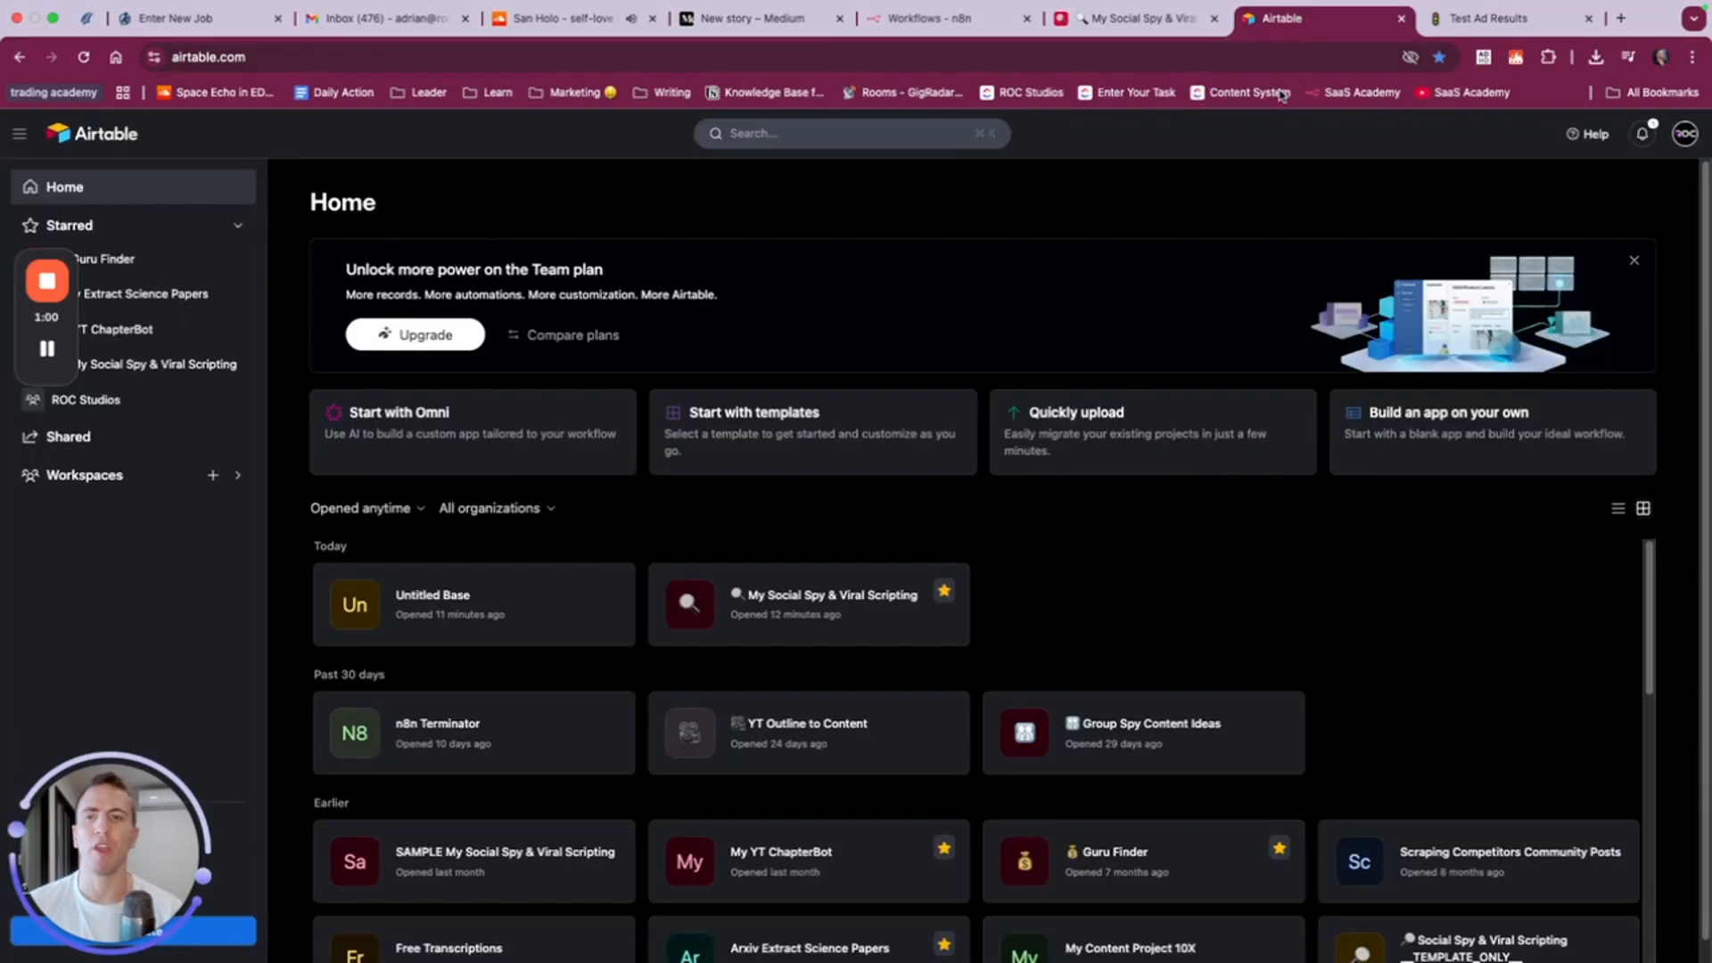
{"action": "left_click_drag", "start_coordinate": [22, 352], "coordinate": [223, 864]}
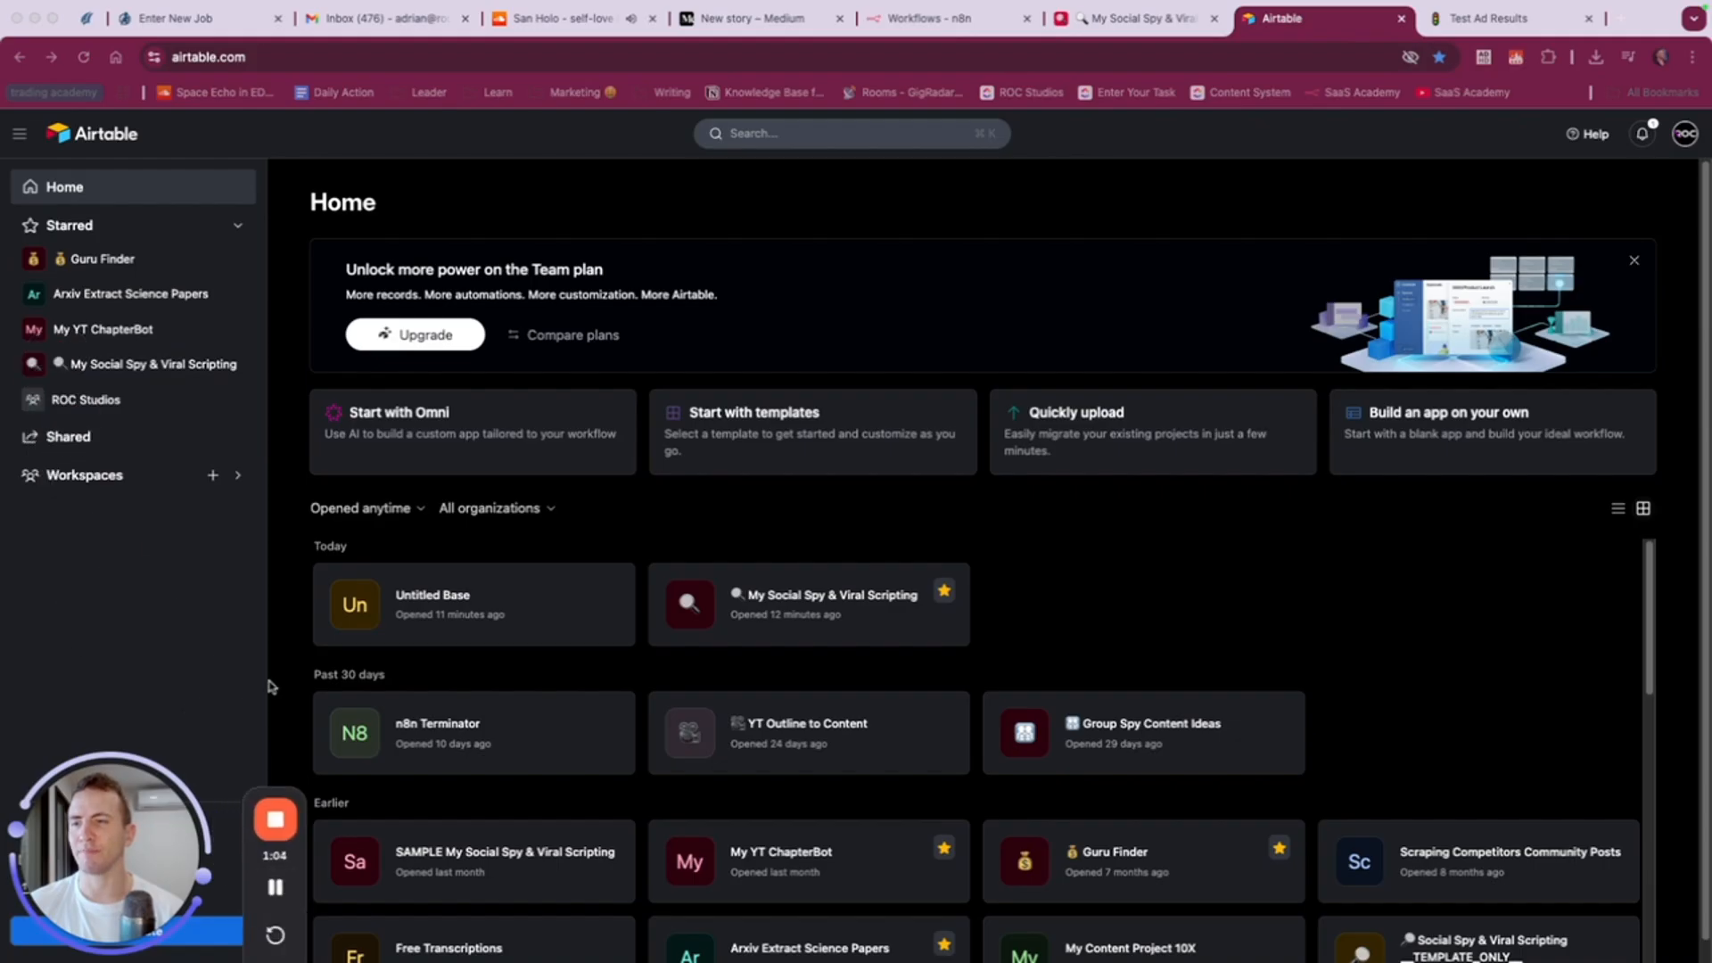
{"action": "left_click", "coordinate": [294, 162]}
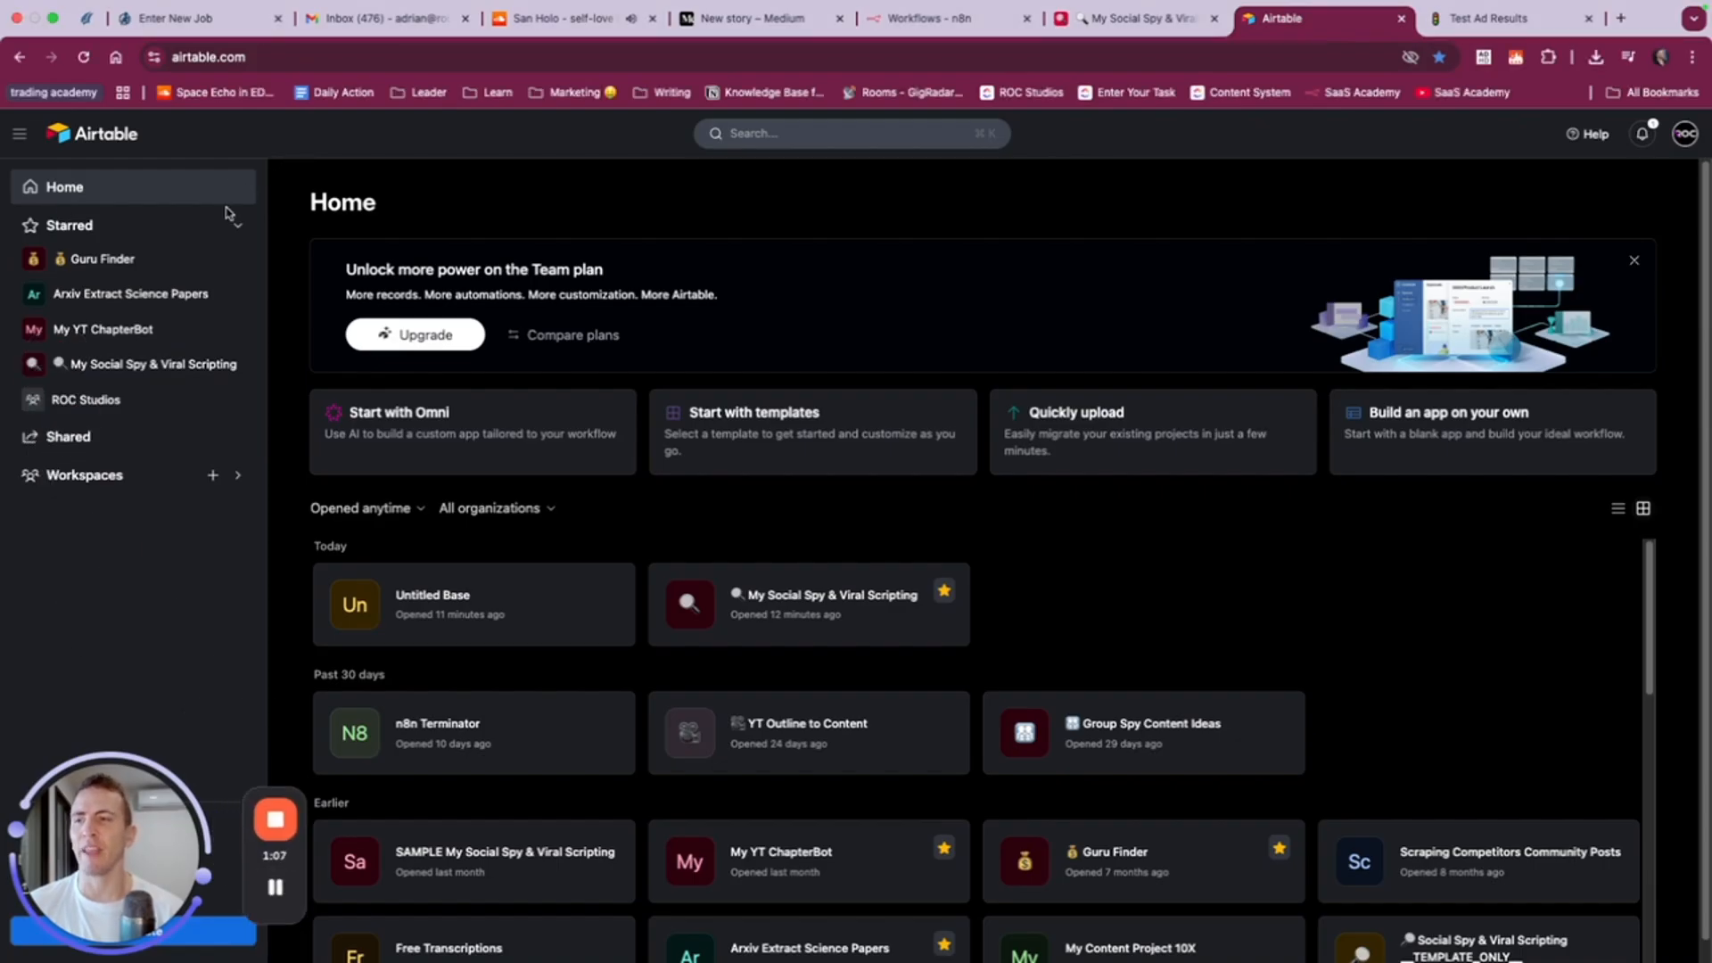
{"action": "left_click", "coordinate": [237, 475]}
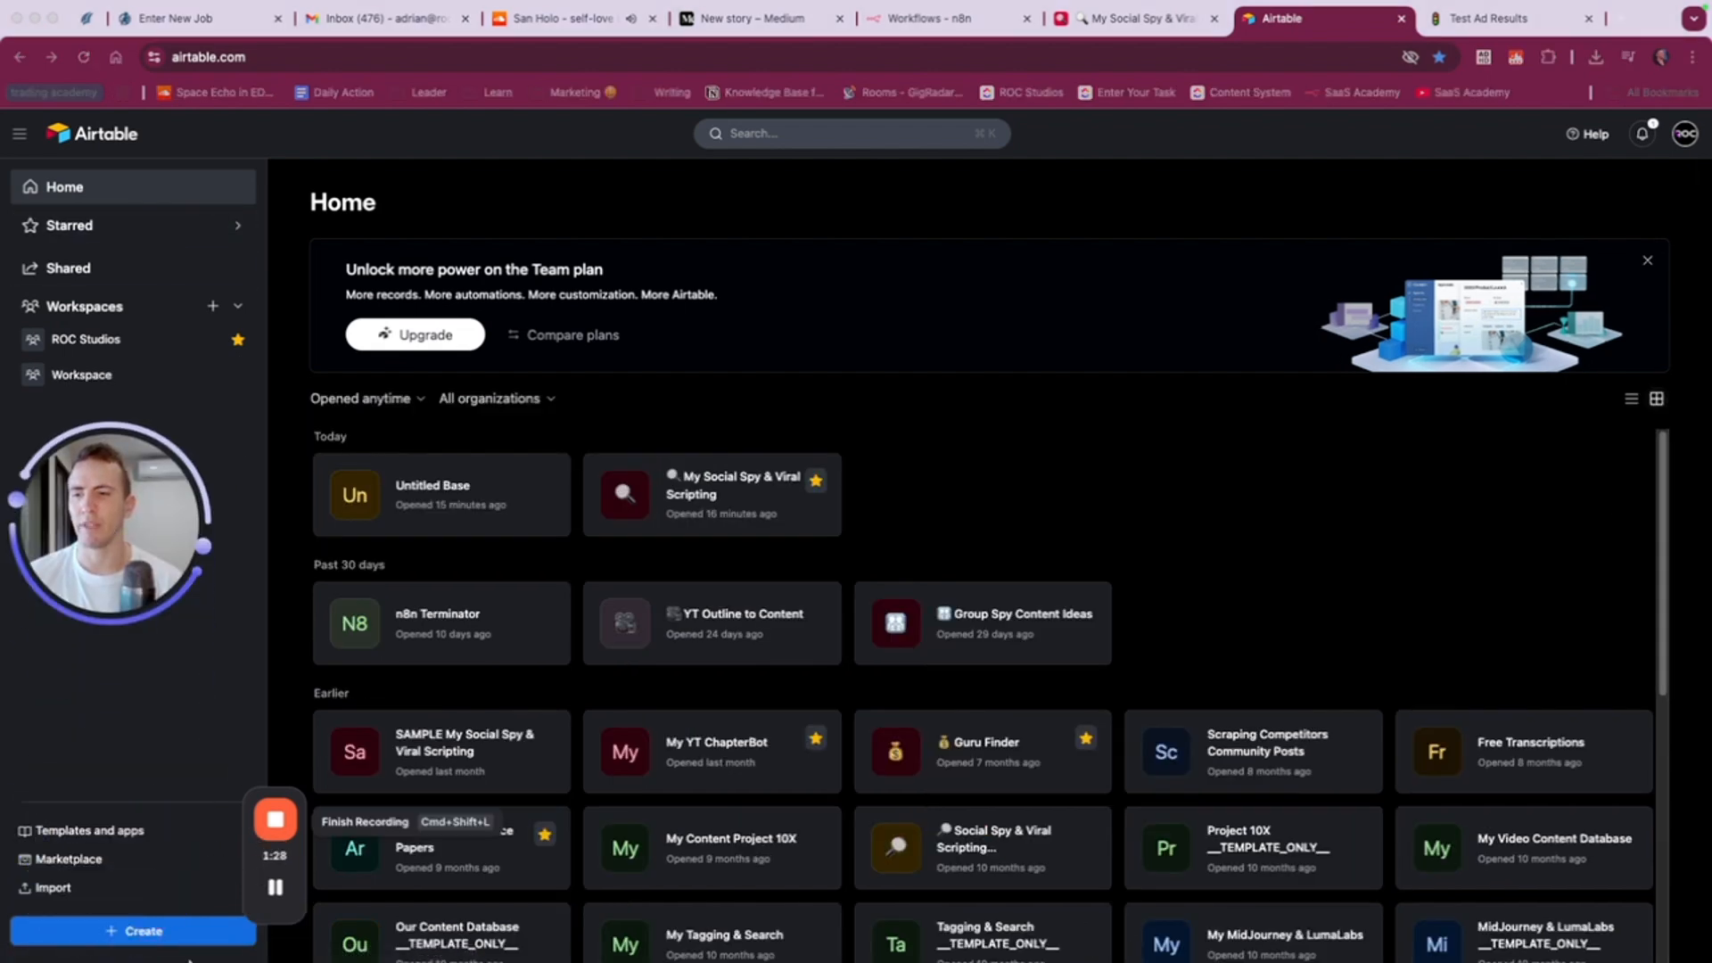
{"action": "left_click", "coordinate": [144, 932]}
{"action": "left_click", "coordinate": [144, 932]}
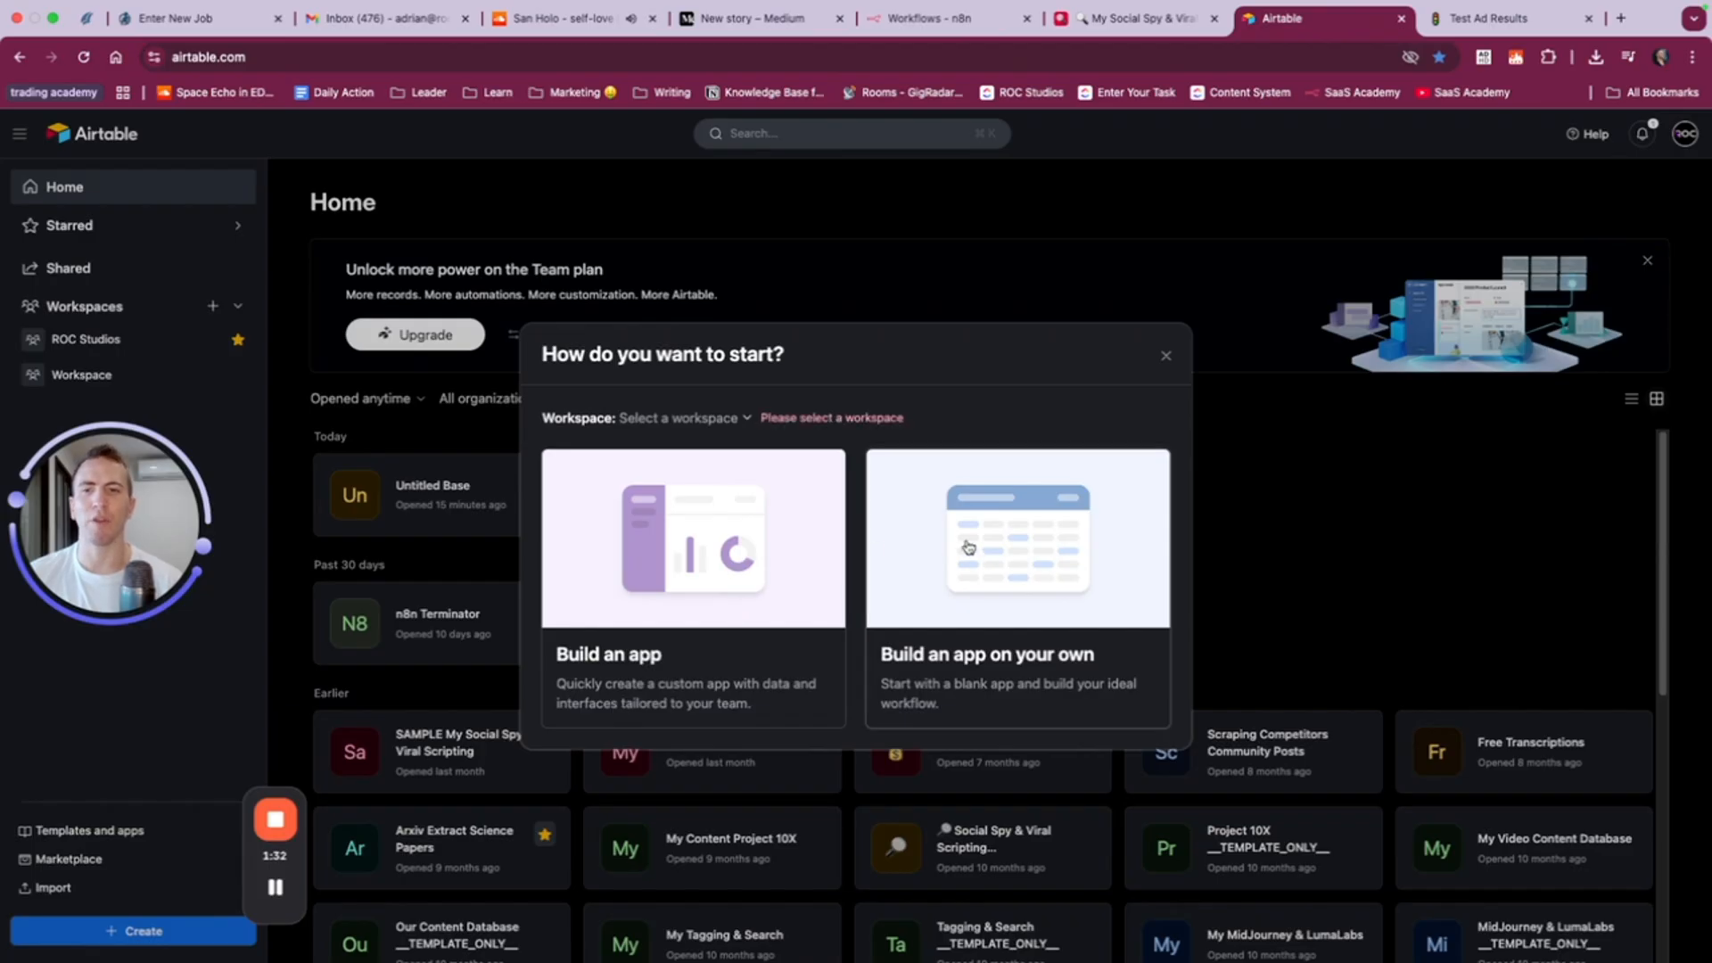
{"action": "left_click", "coordinate": [703, 418]}
{"action": "left_click", "coordinate": [633, 462]}
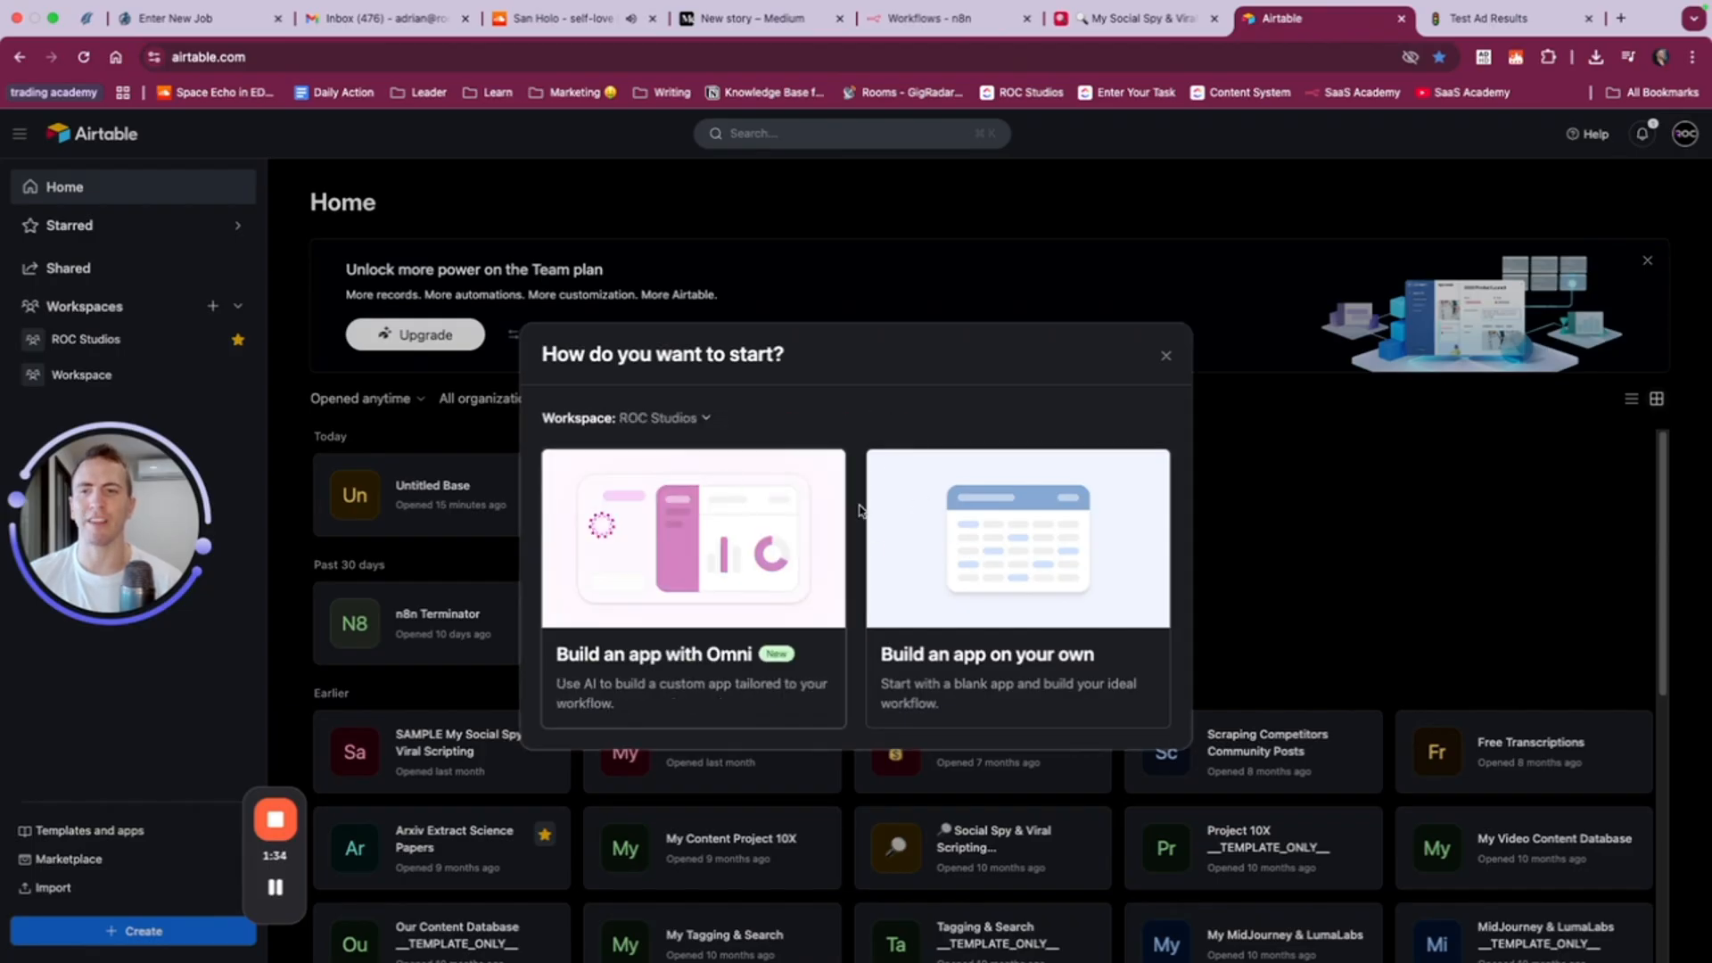
{"action": "left_click", "coordinate": [1045, 591]}
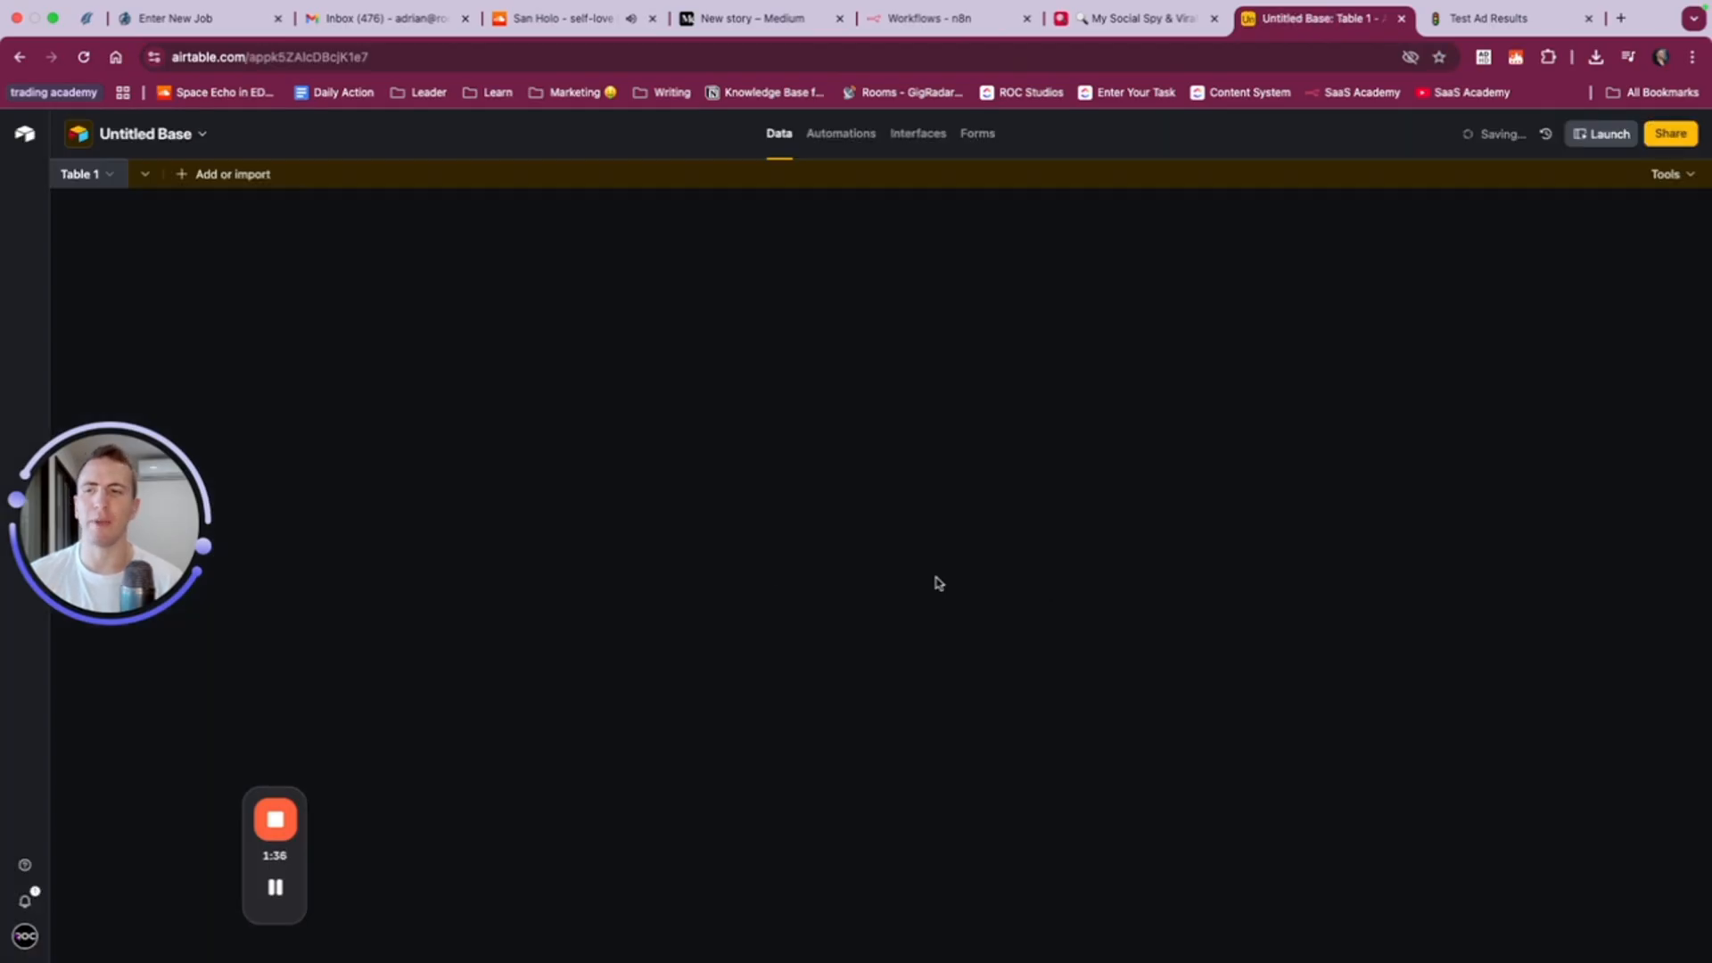
- Hide the Omni chat and rename the new base as Ad Campaigns, preceded by a money-mouth face emoji
{"action": "left_click_drag", "start_coordinate": [131, 520], "coordinate": [140, 813]}
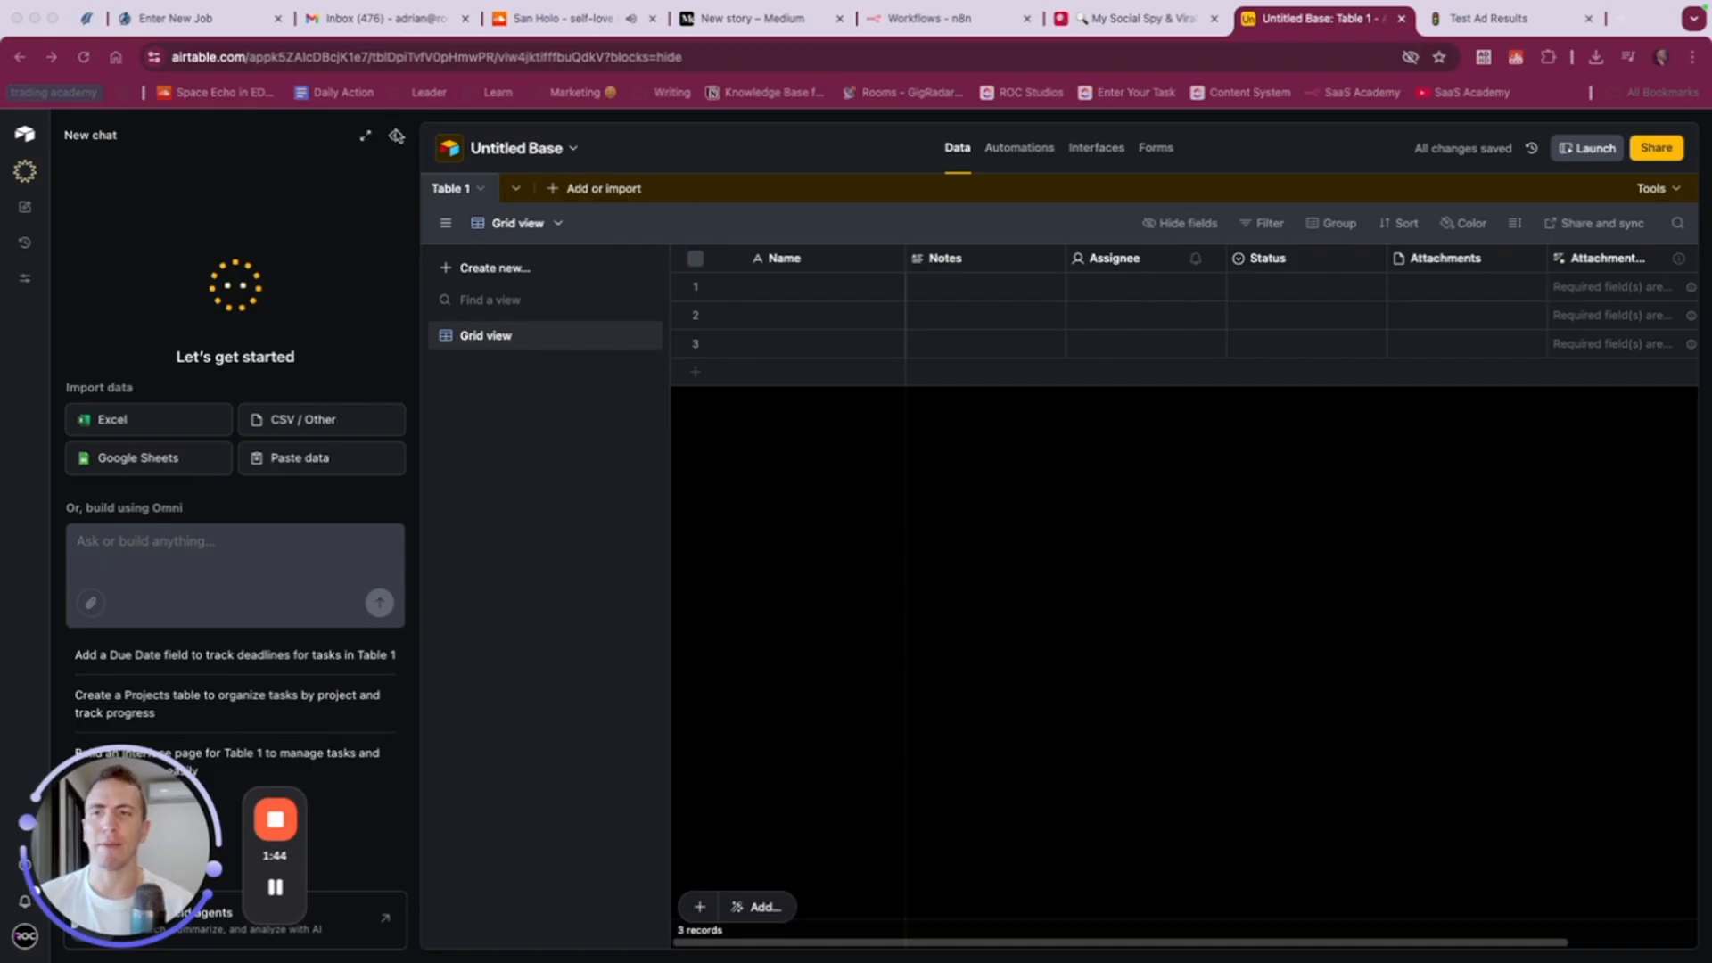
{"action": "left_click", "coordinate": [394, 138]}
{"action": "left_click", "coordinate": [160, 134]}
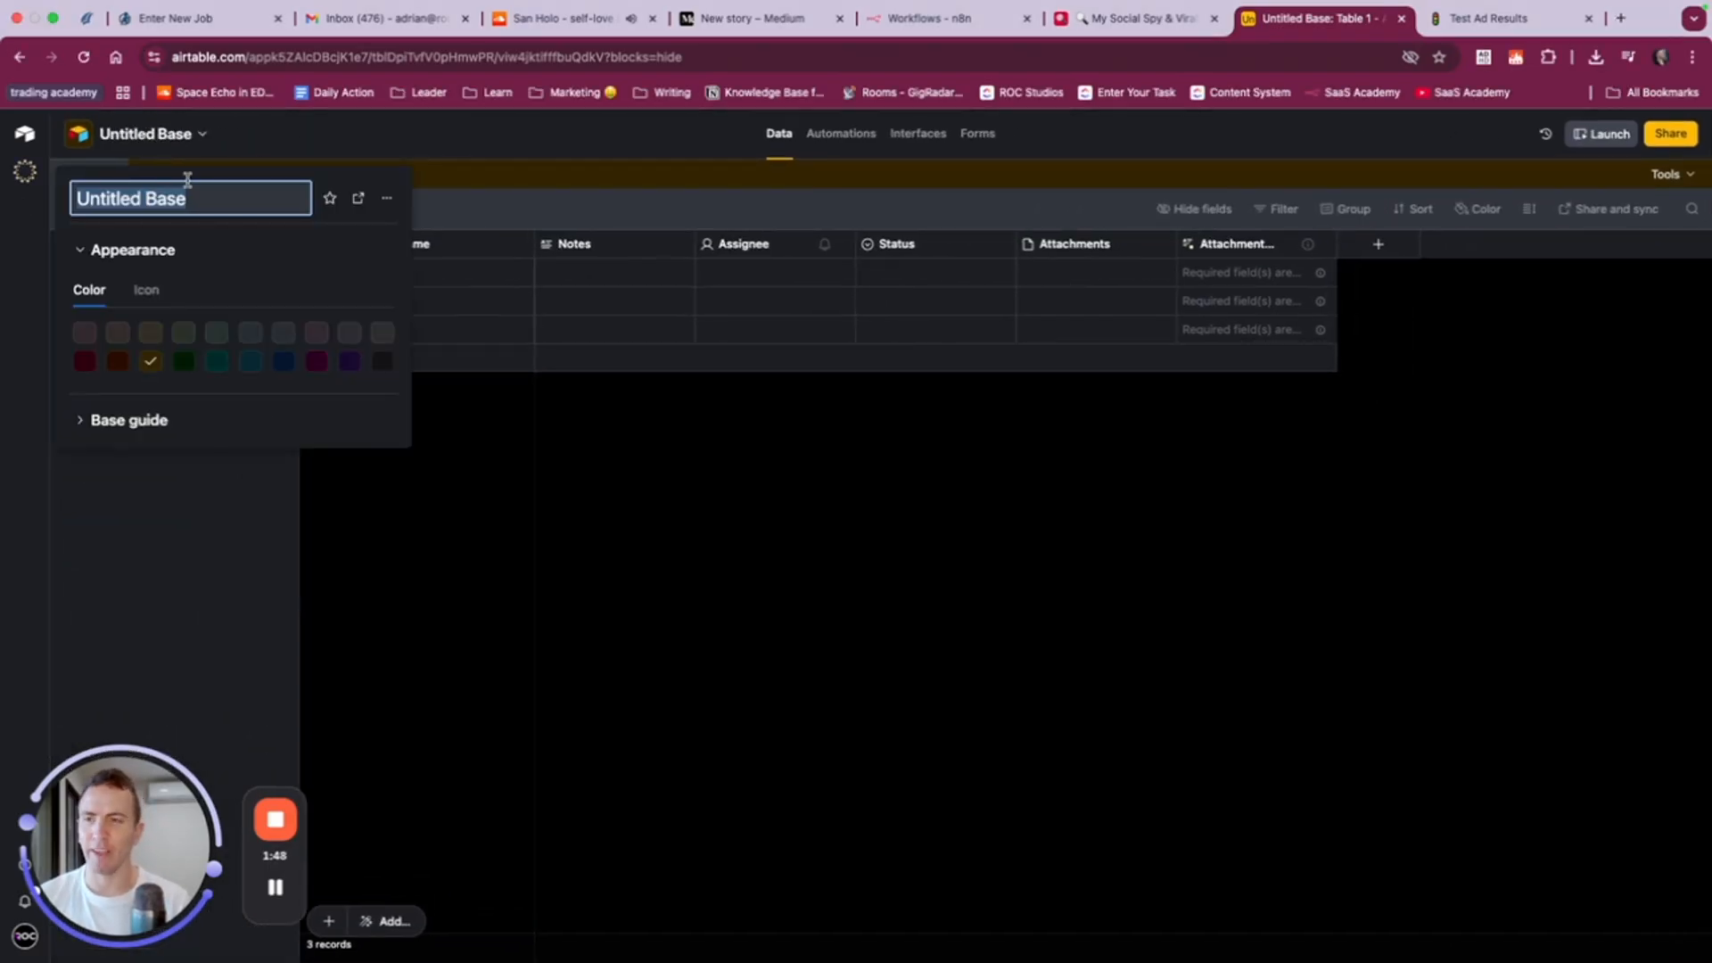
{"action": "key", "text": "ctrl+super+space"}
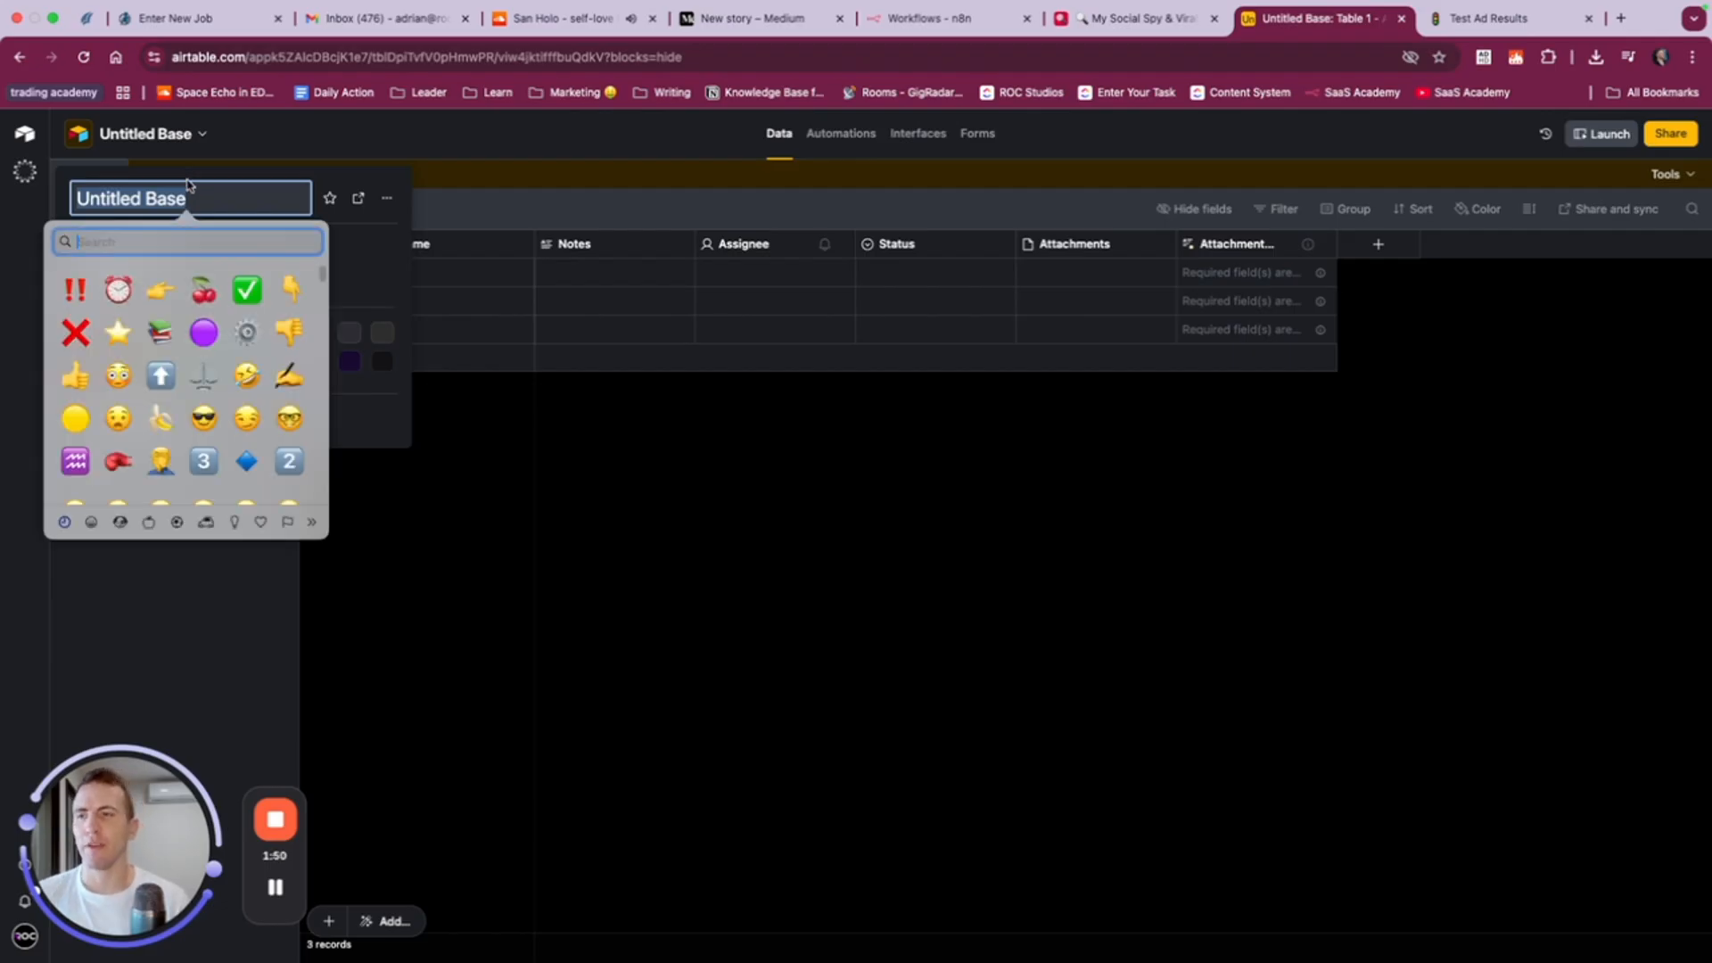
{"action": "type", "text": "money"}
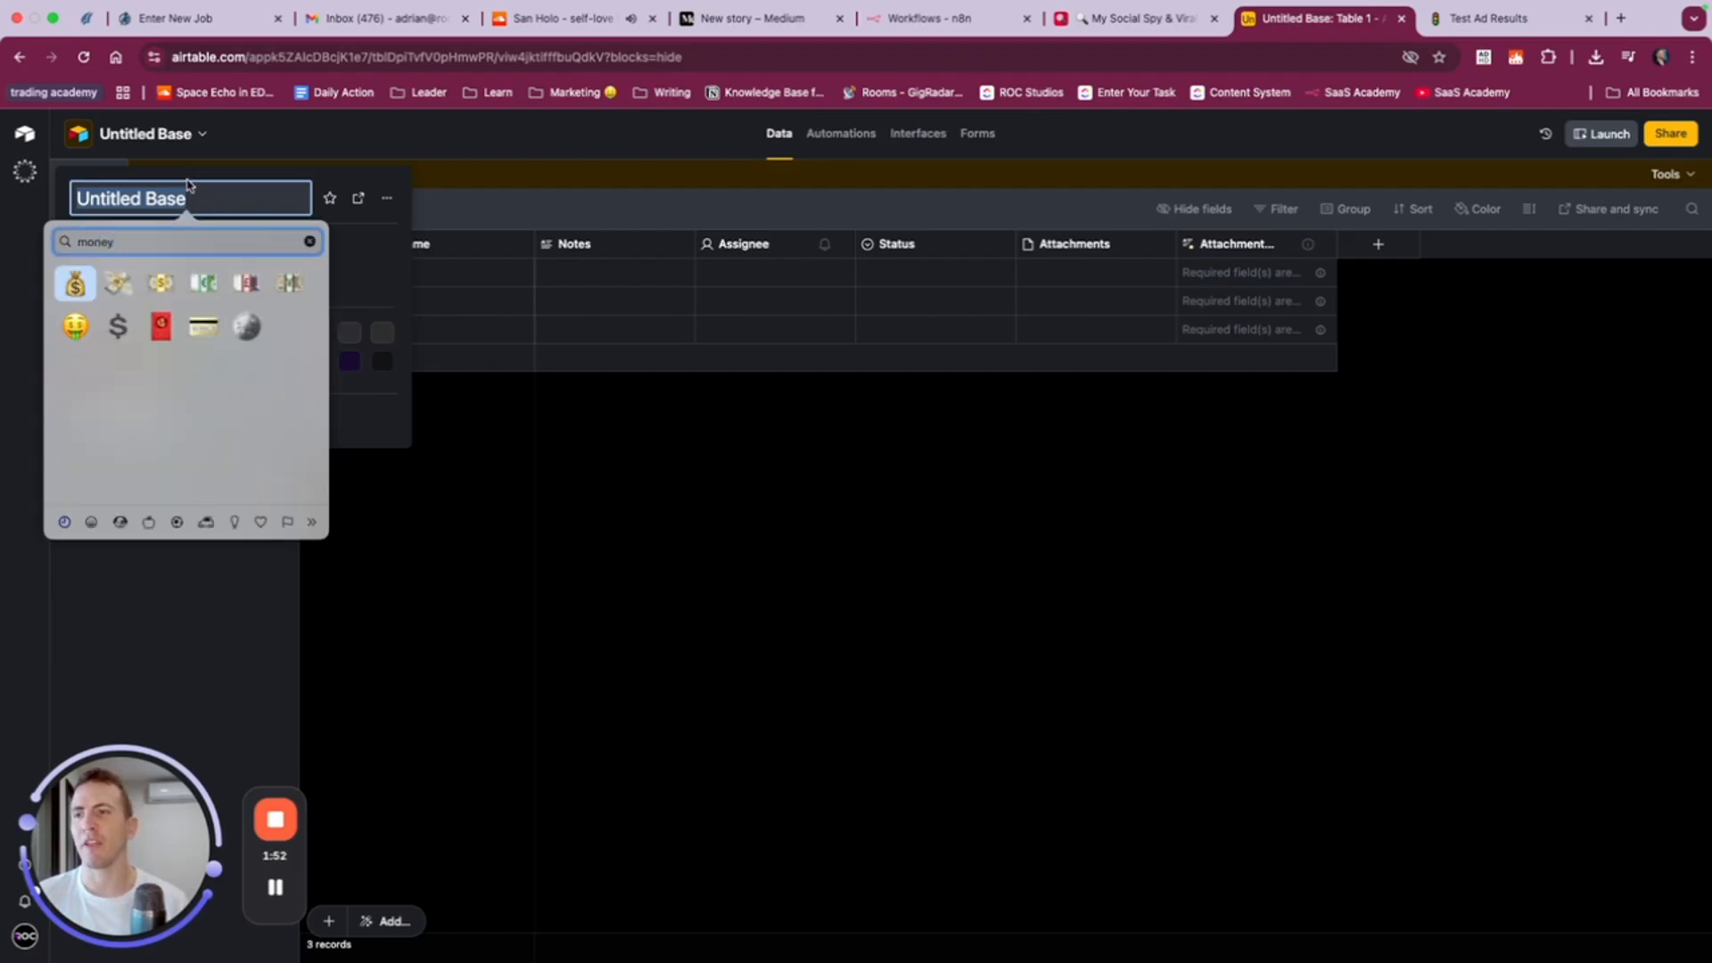
{"action": "key", "text": "Down"}
{"action": "key", "text": "Return"}
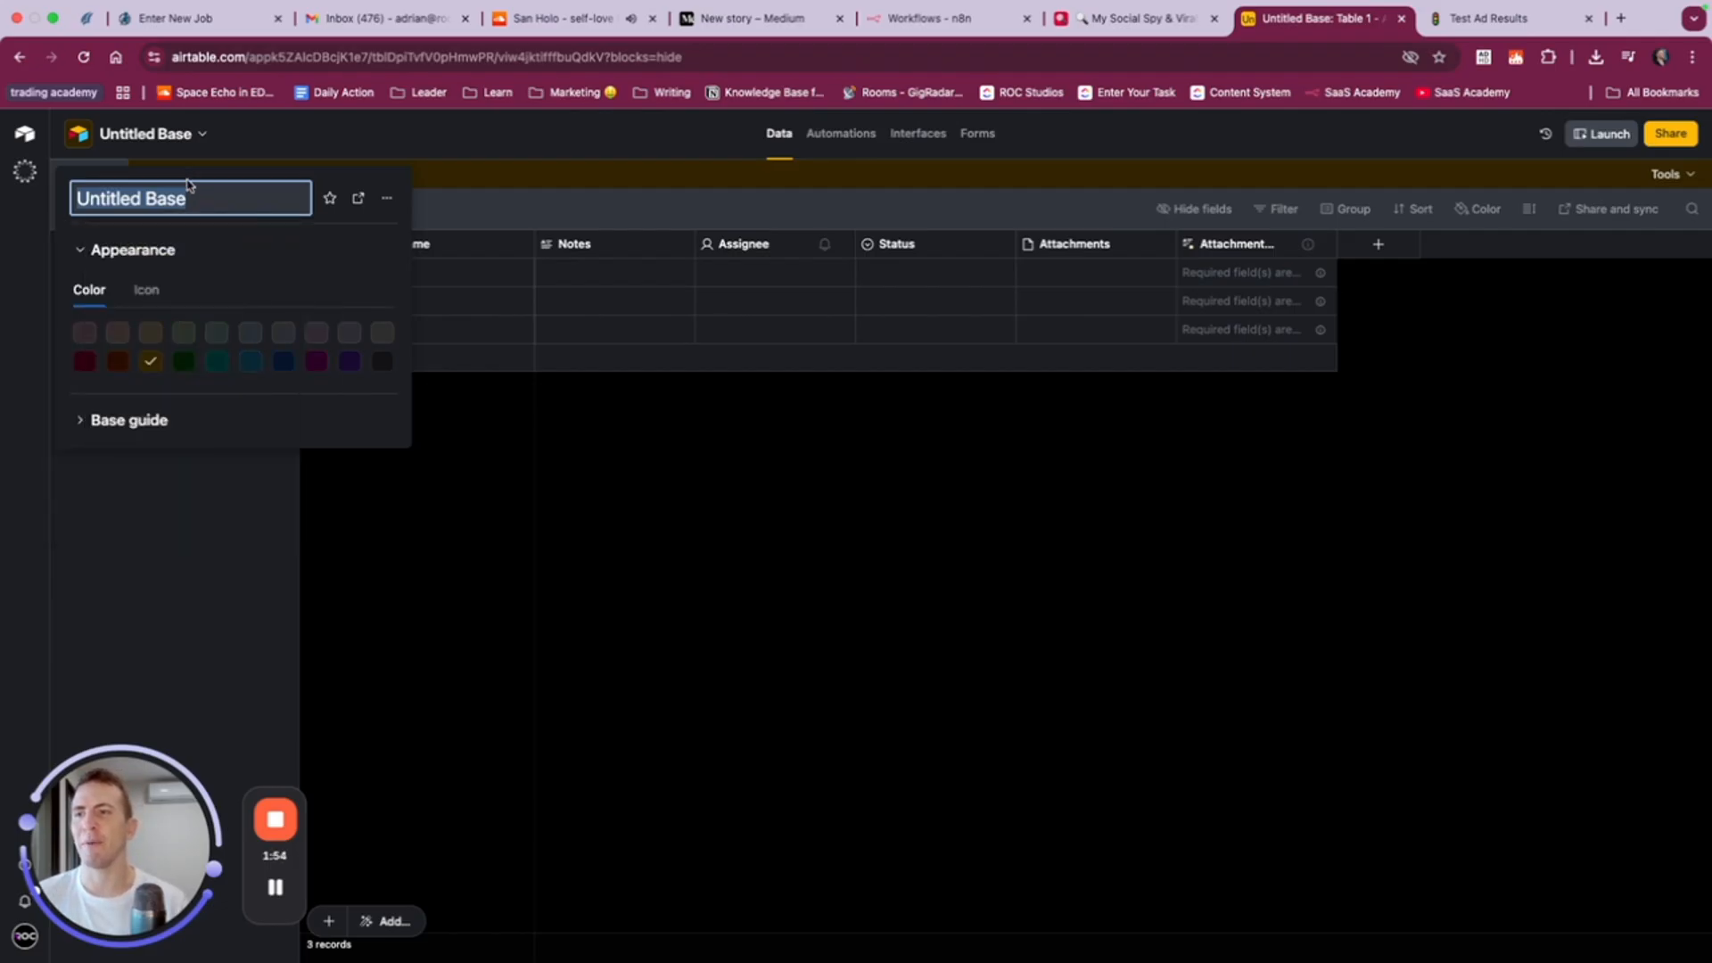
{"action": "type", "text": "M"}
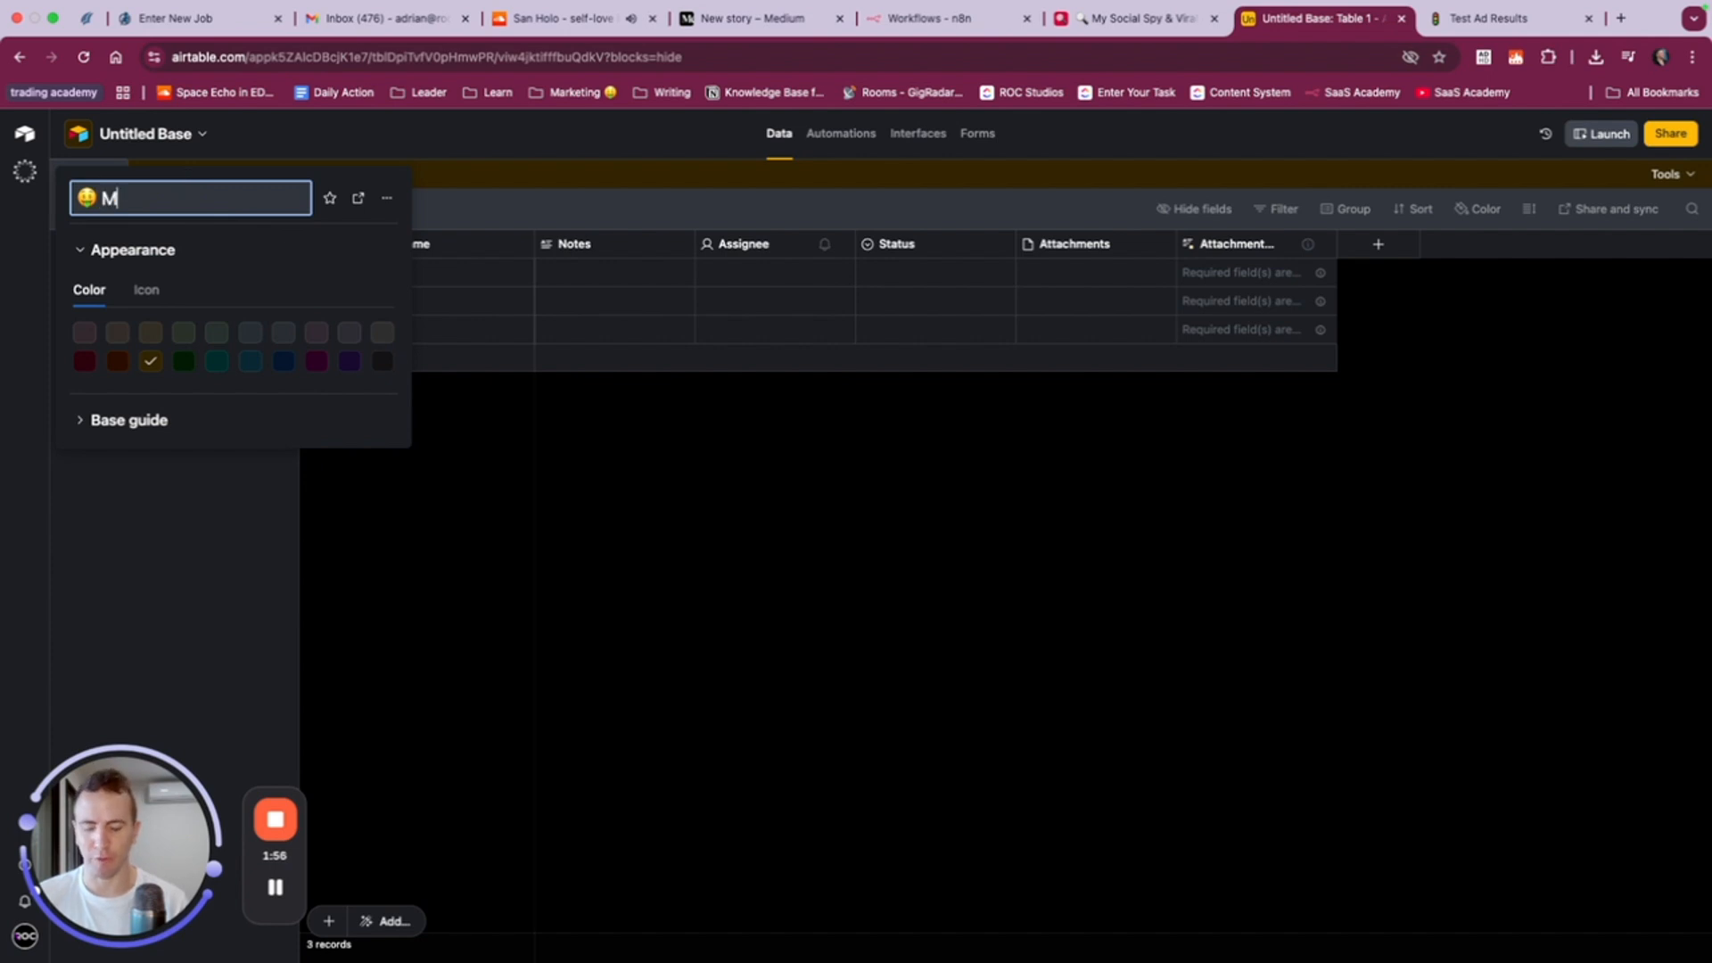
{"action": "type", "text": "d Campaigns"}
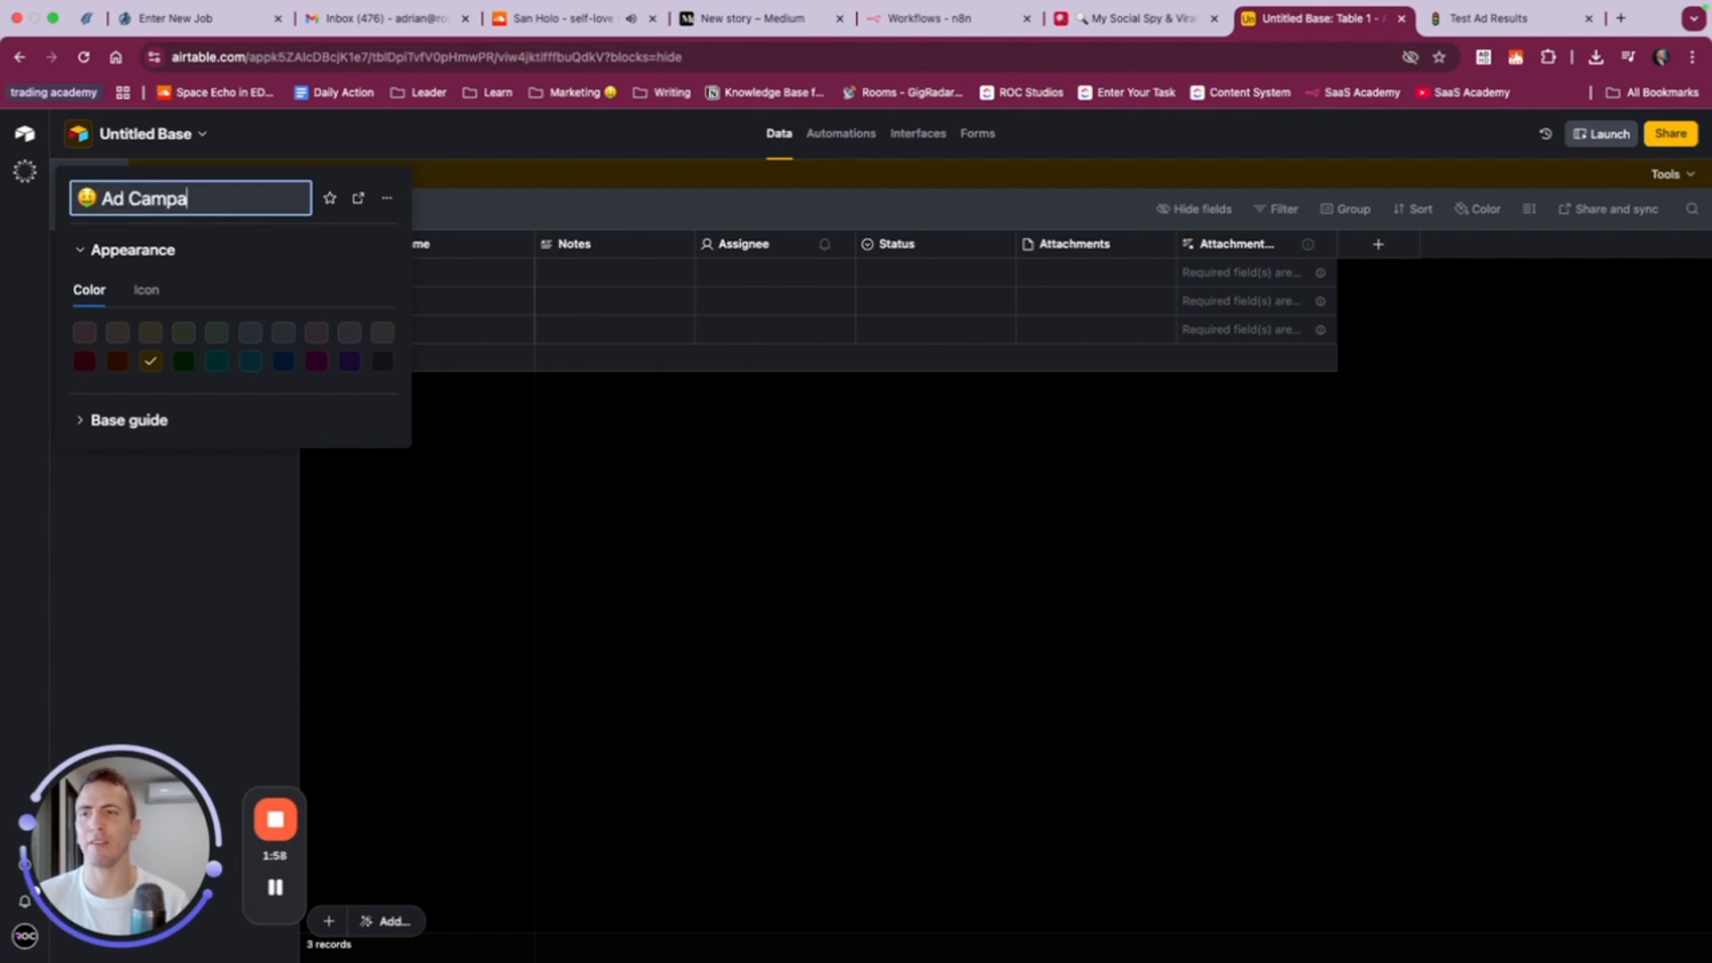
{"action": "key", "text": "Return"}
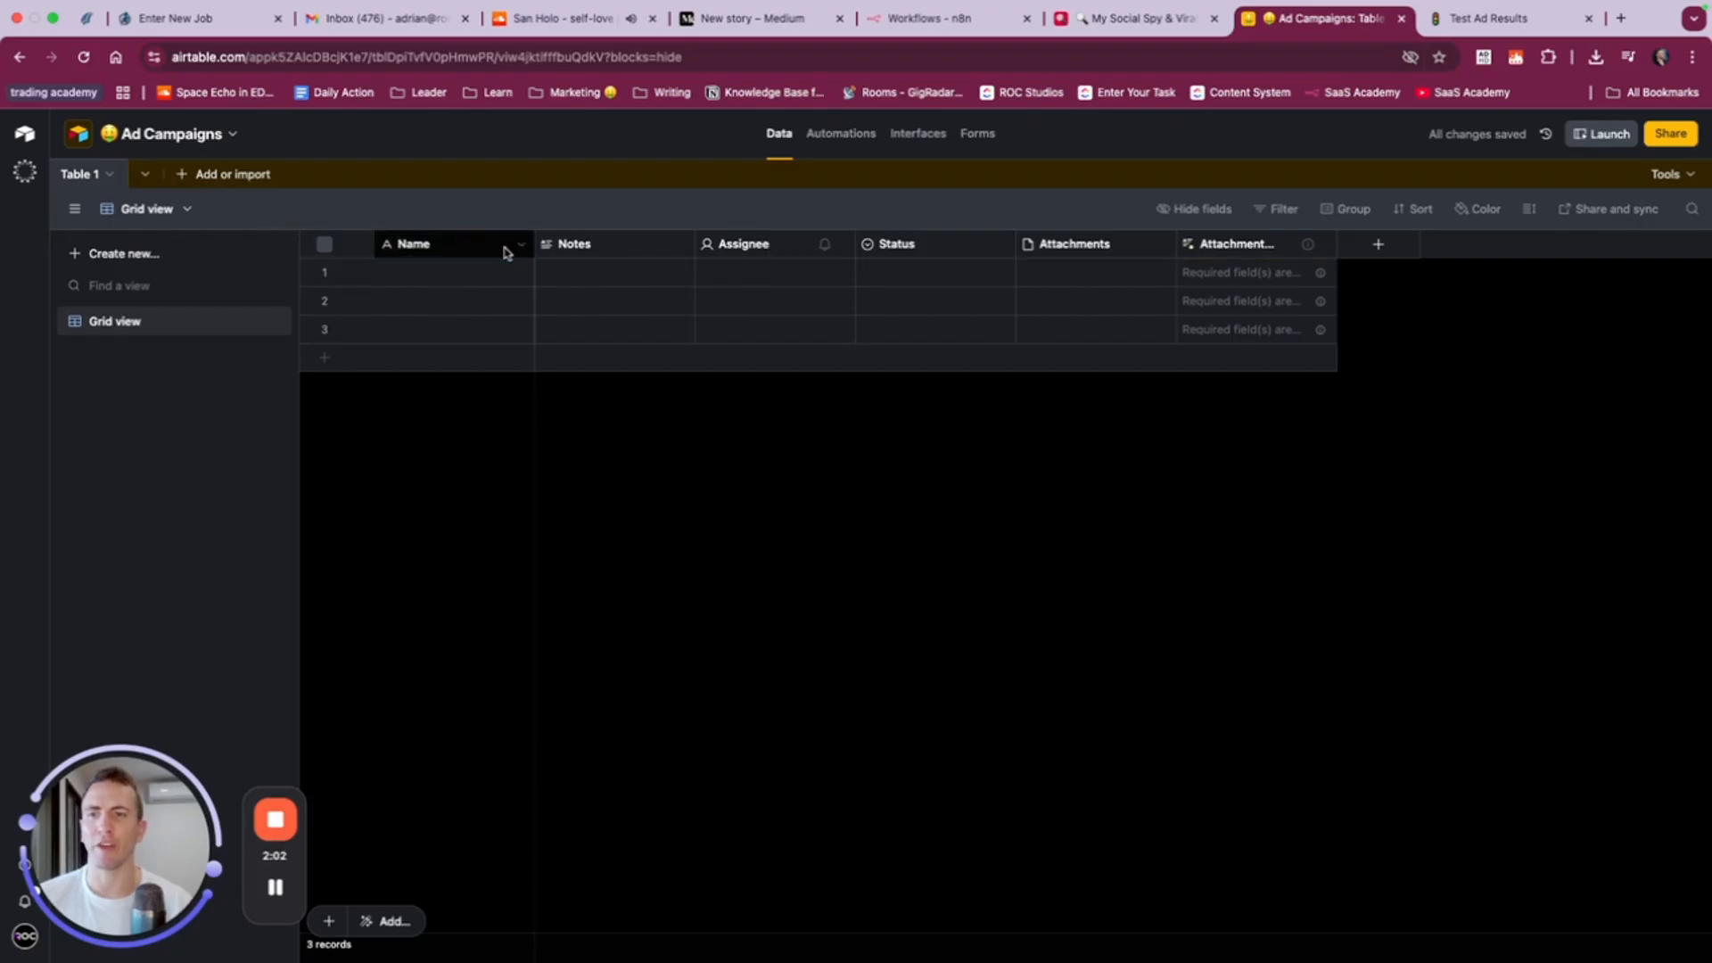
{"action": "right_click", "coordinate": [464, 247]}
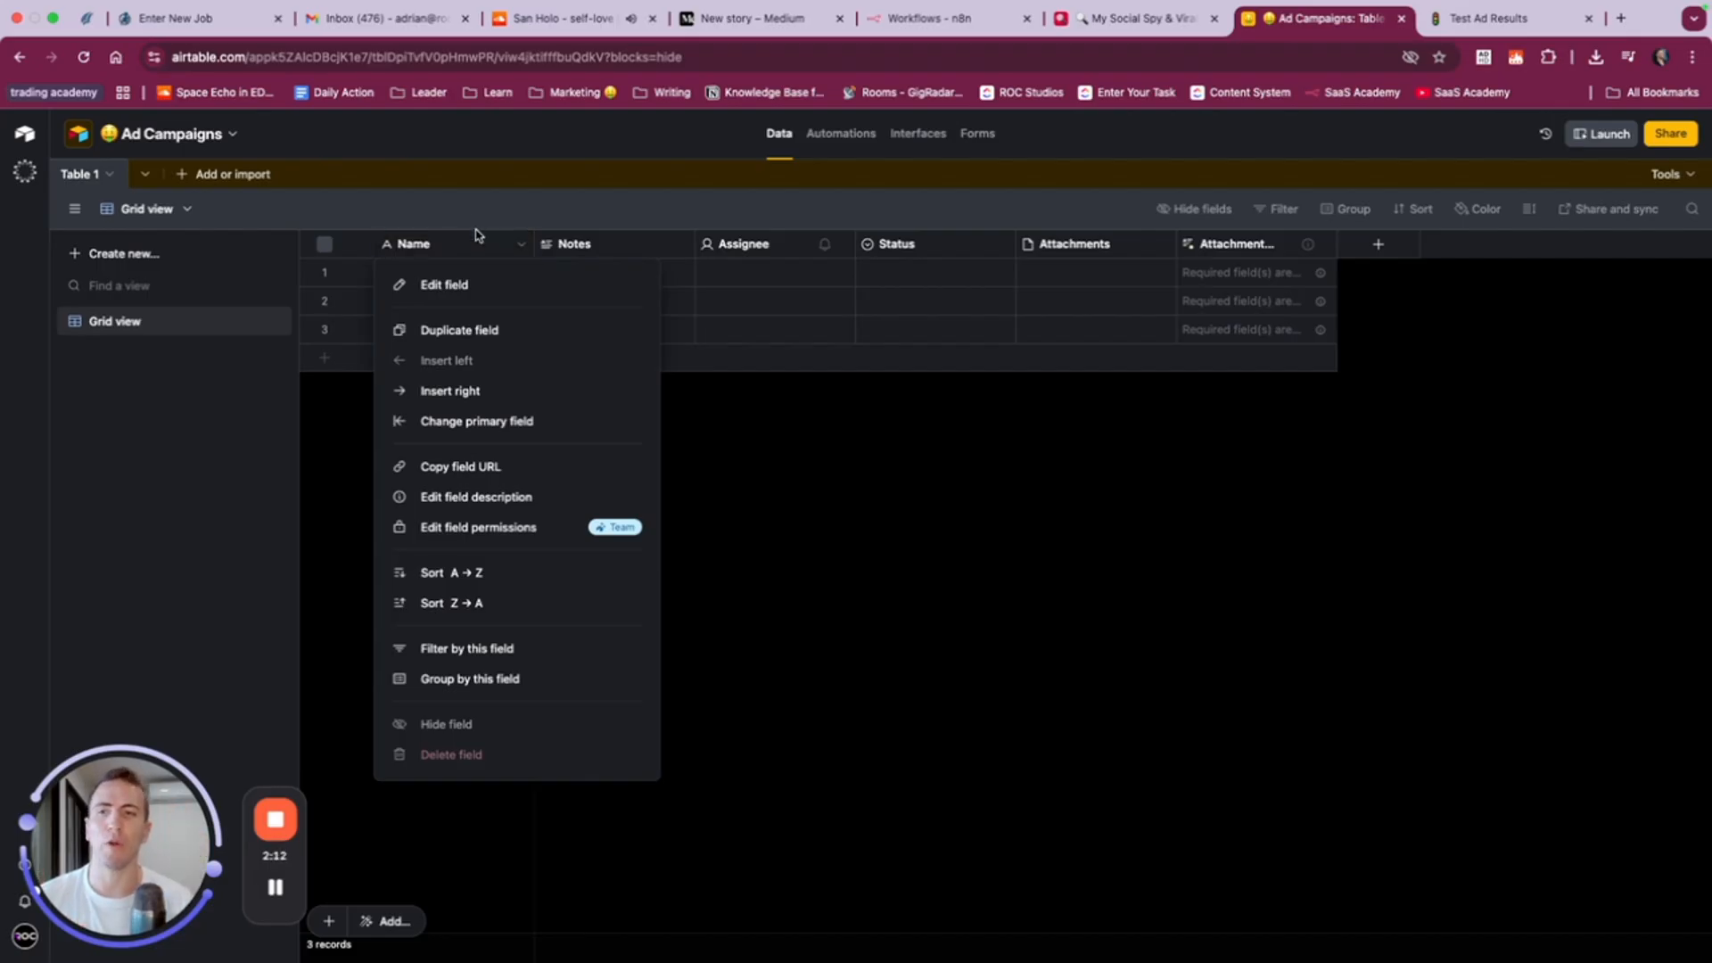
{"action": "left_click", "coordinate": [465, 286]}
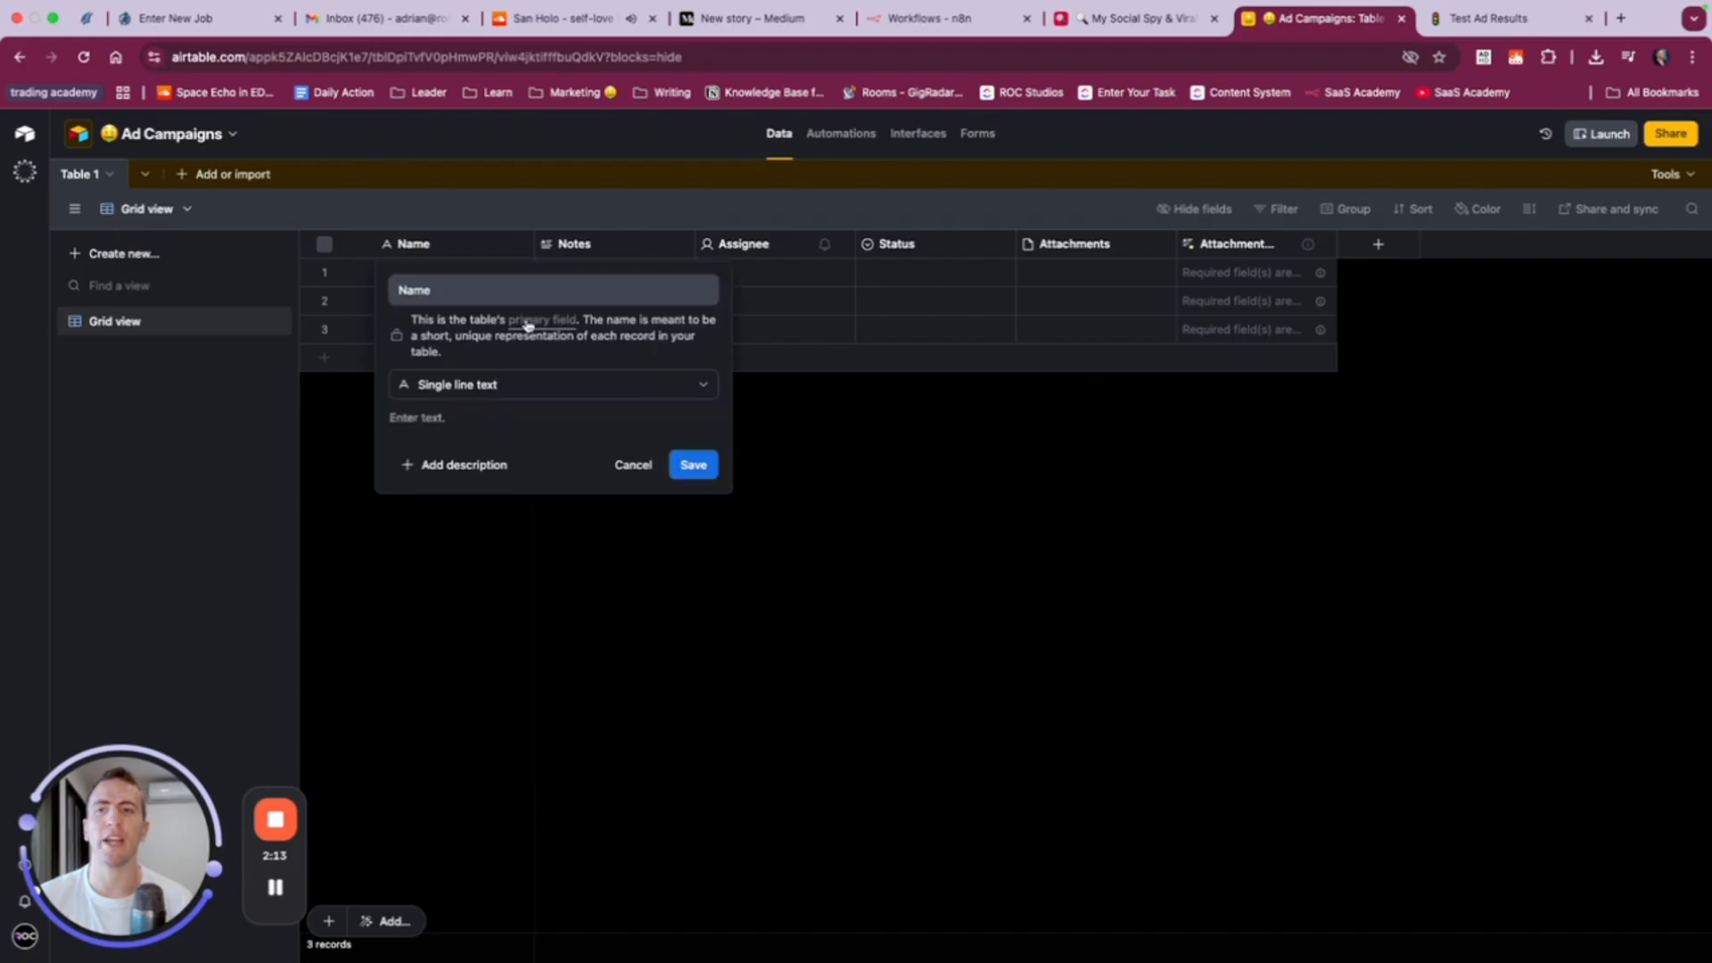
{"action": "left_click", "coordinate": [465, 386]}
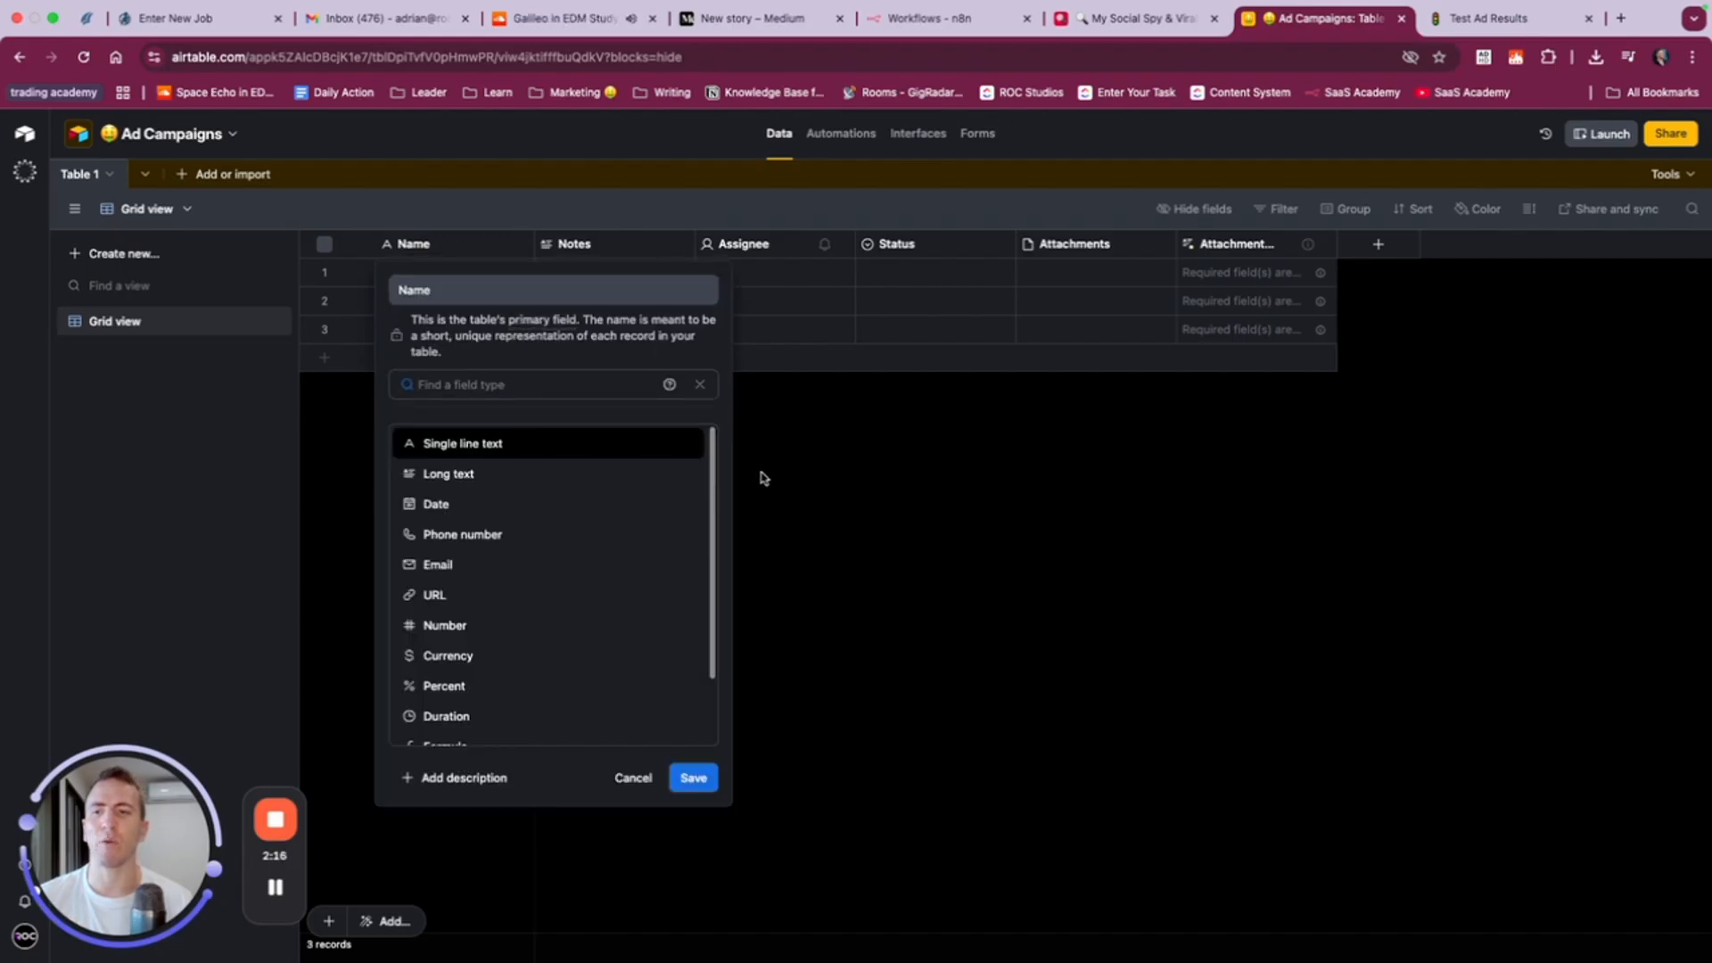
{"action": "key", "text": "Down"}
{"action": "key", "text": "Escape"}
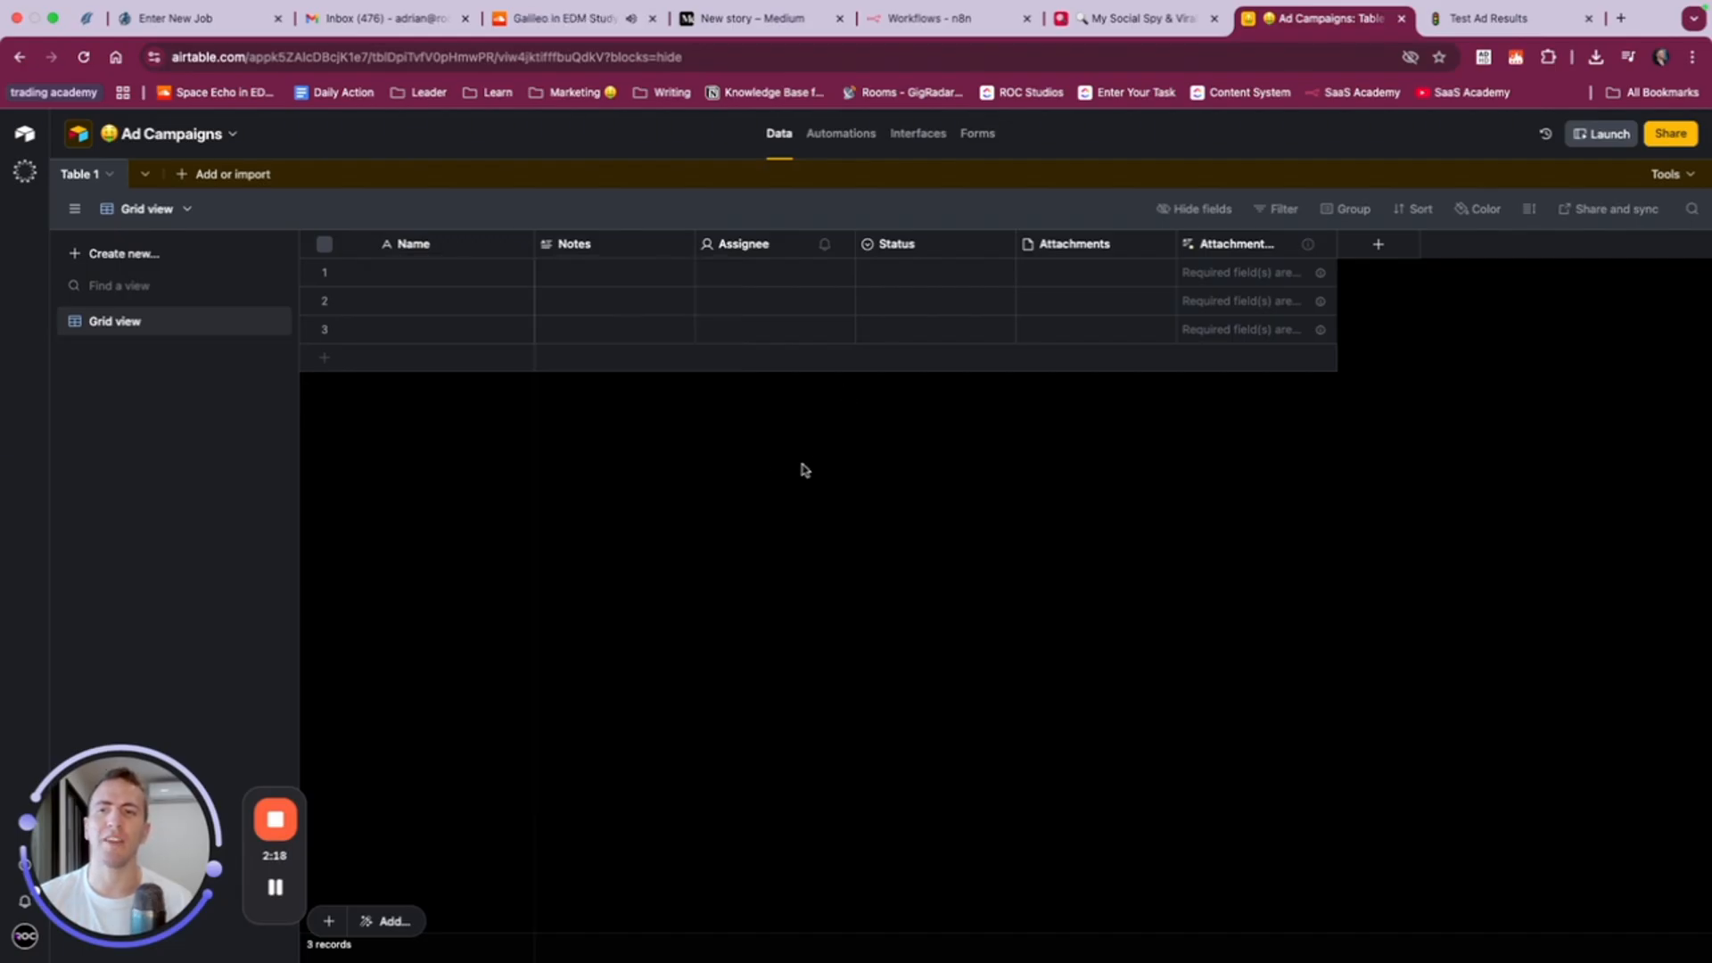
- Widen the primary field's column and rename the field as Campaign Name, keeping it as single line text
{"action": "left_click_drag", "start_coordinate": [535, 252], "coordinate": [686, 254]}
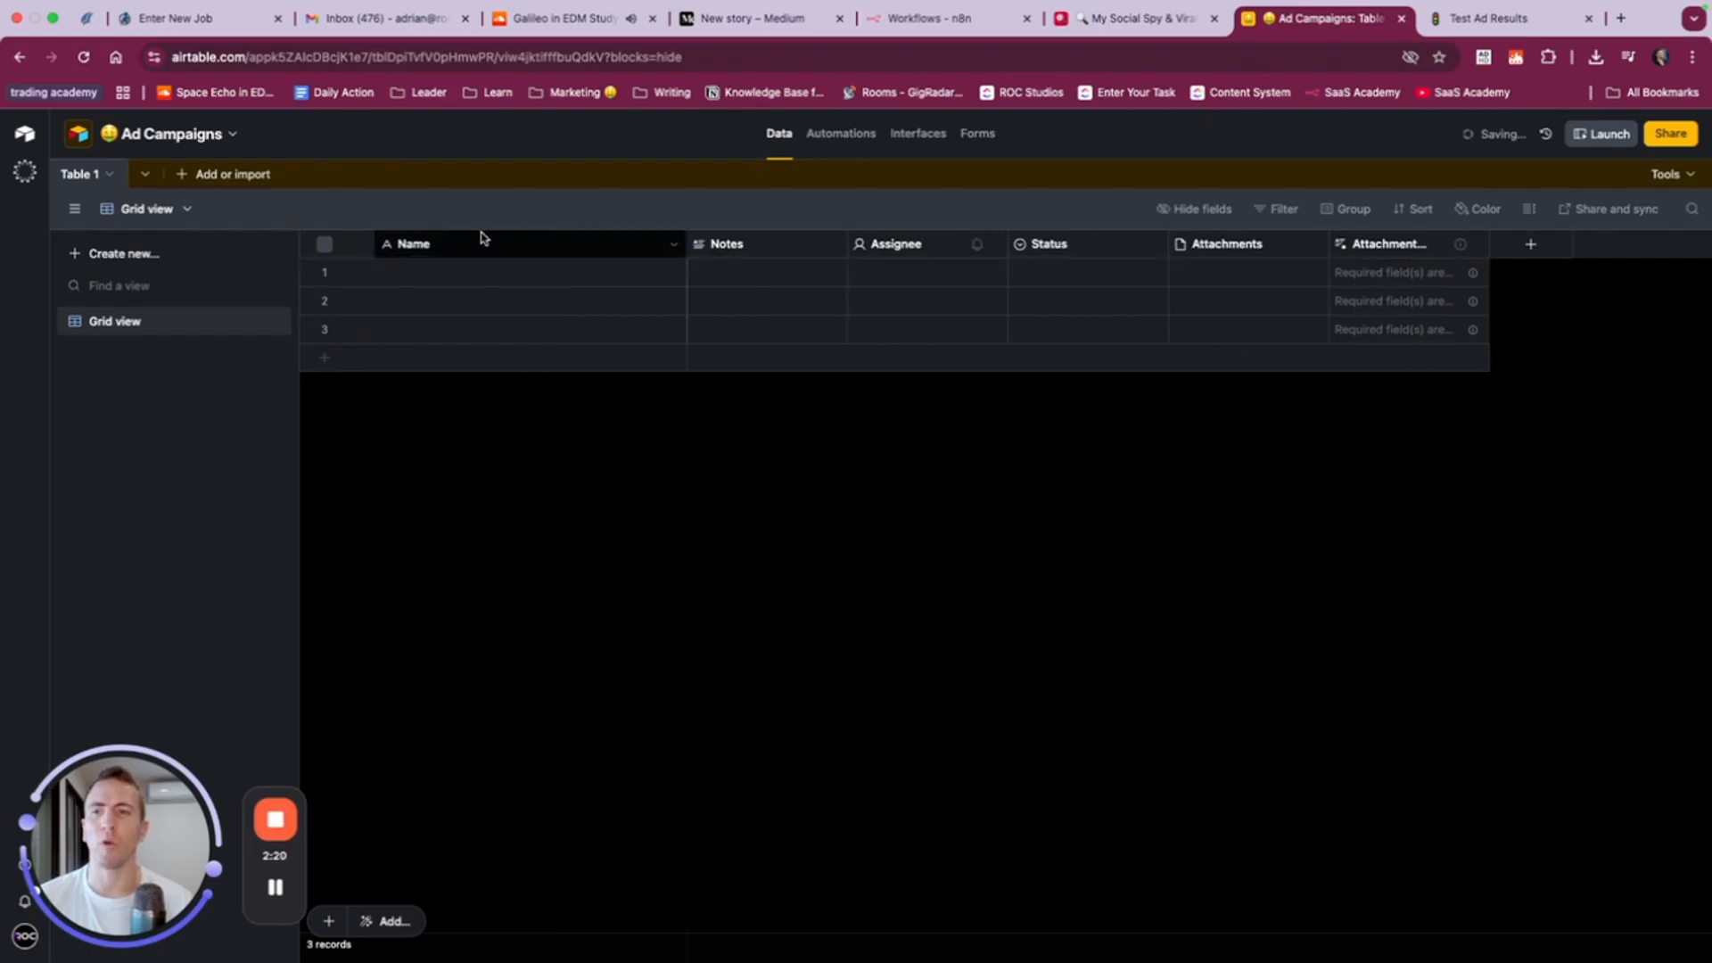
{"action": "right_click", "coordinate": [479, 251]}
{"action": "left_click", "coordinate": [466, 283]}
{"action": "double_click", "coordinate": [470, 288]}
{"action": "type", "text": "Campa"}
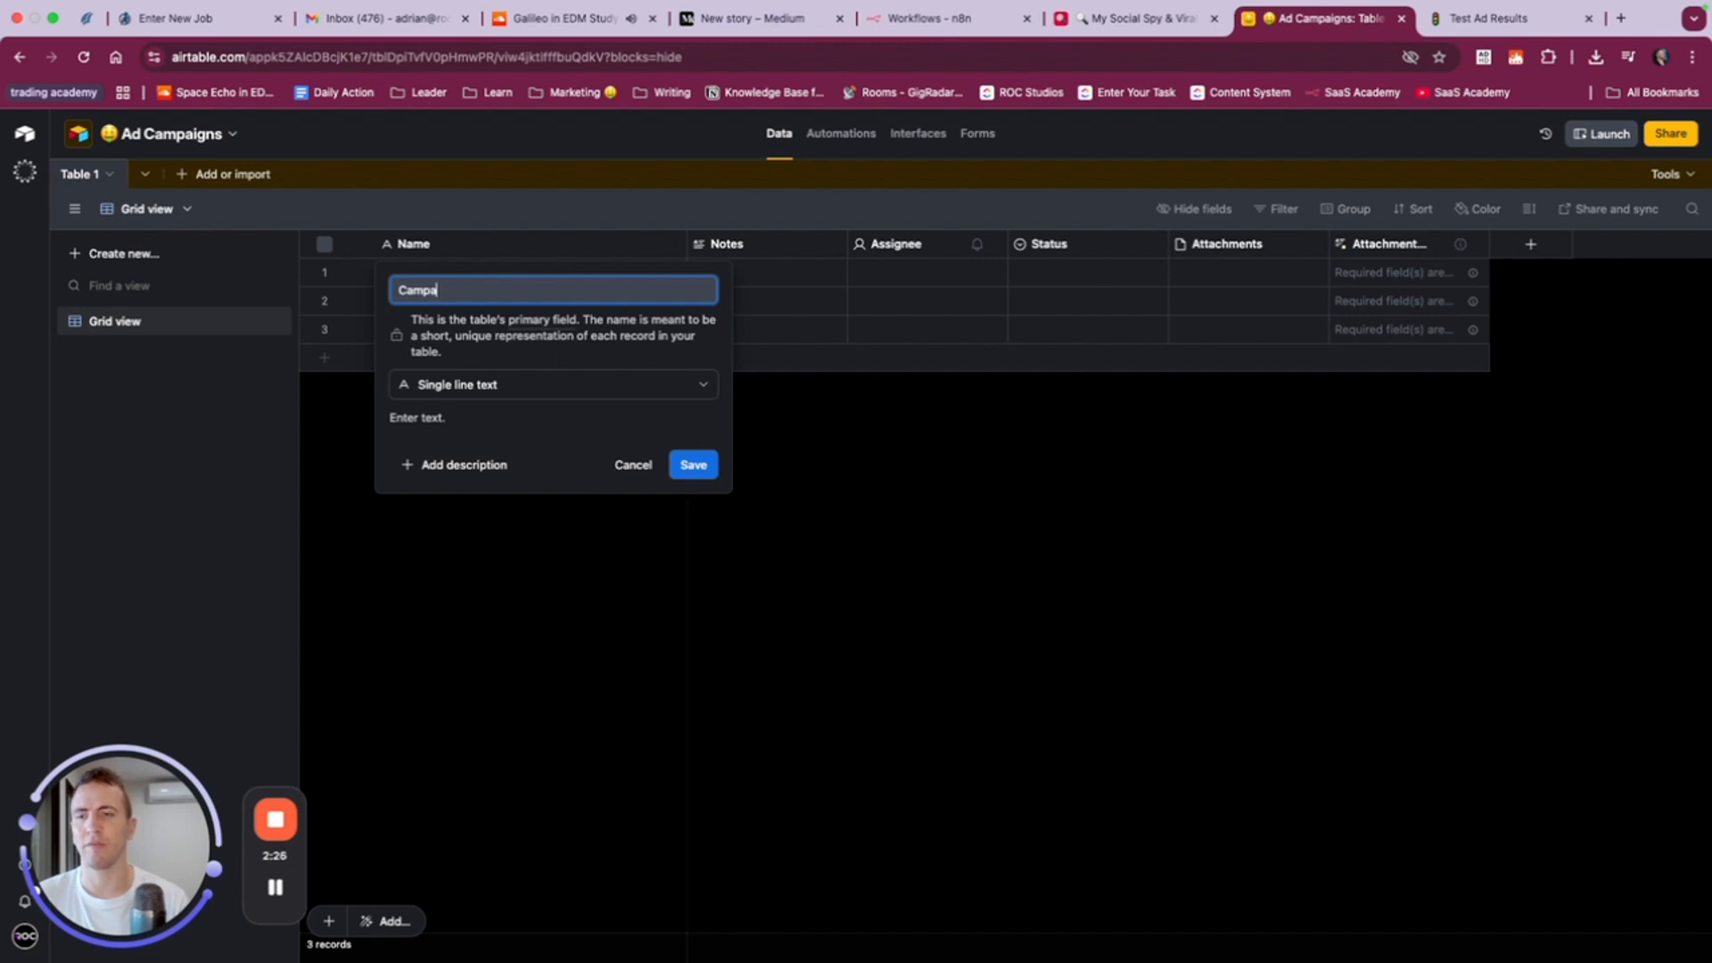
{"action": "type", "text": "ign Name"}
{"action": "left_click", "coordinate": [696, 465]}
{"action": "right_click", "coordinate": [951, 445]}
{"action": "key", "text": "Escape"}
- Delete the default Notes, Assignee and Status fields from the table
{"action": "right_click", "coordinate": [780, 249]}
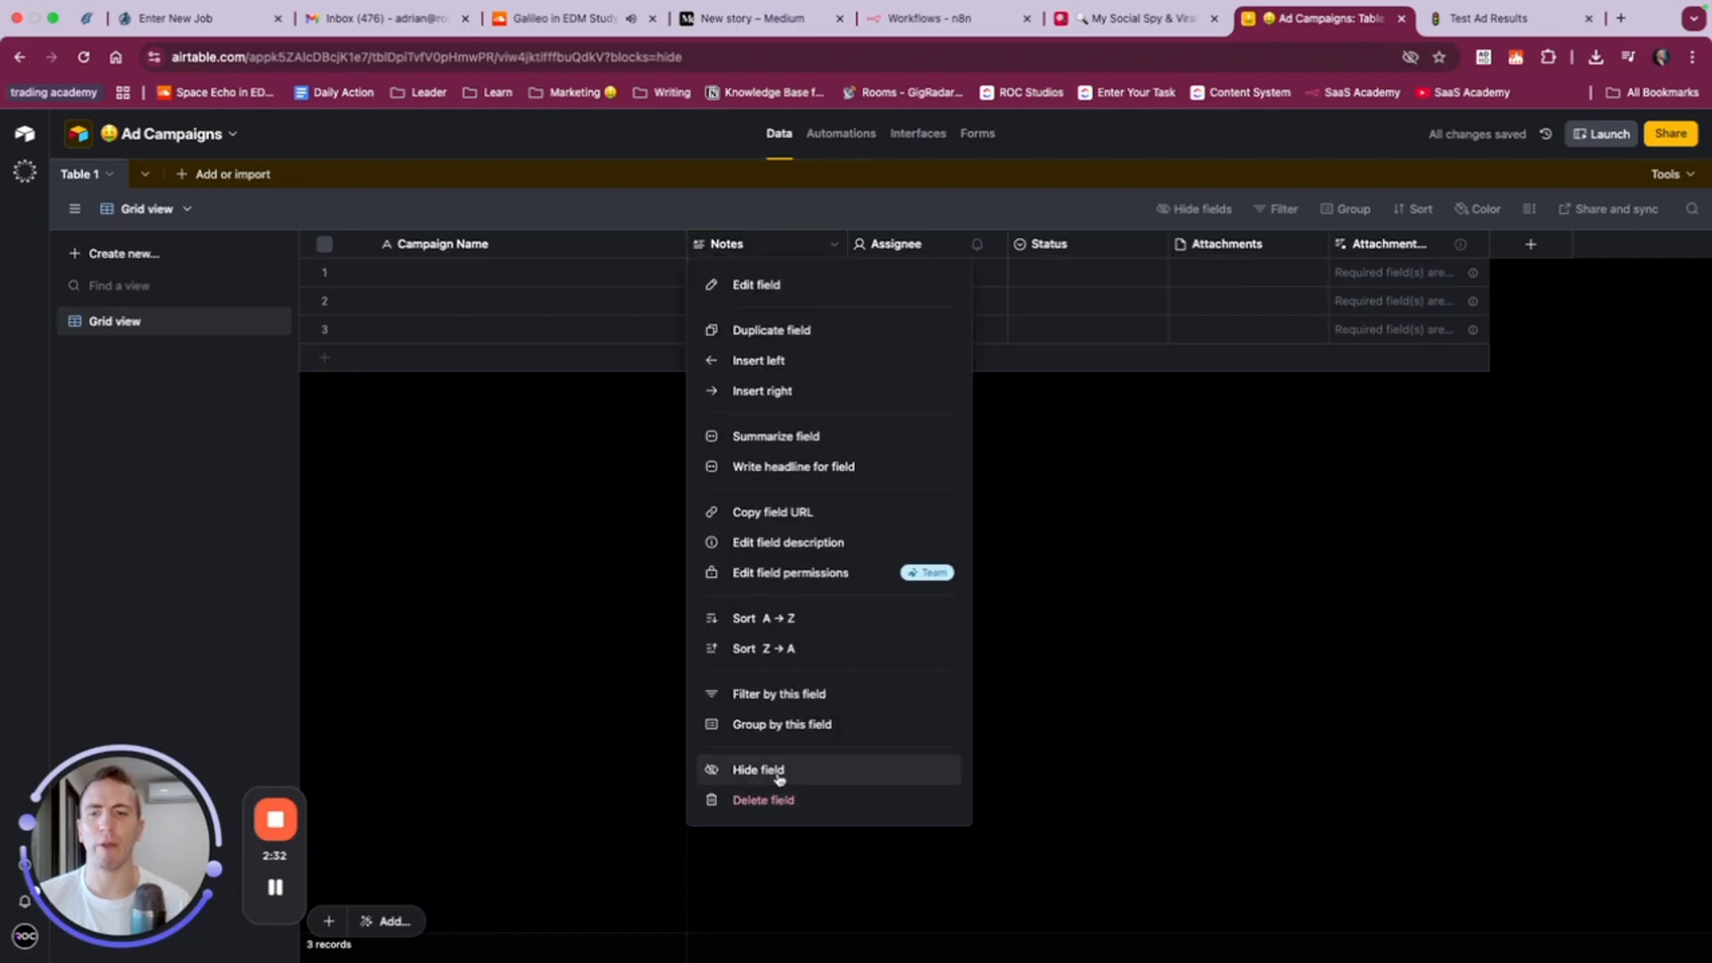
{"action": "left_click", "coordinate": [785, 802]}
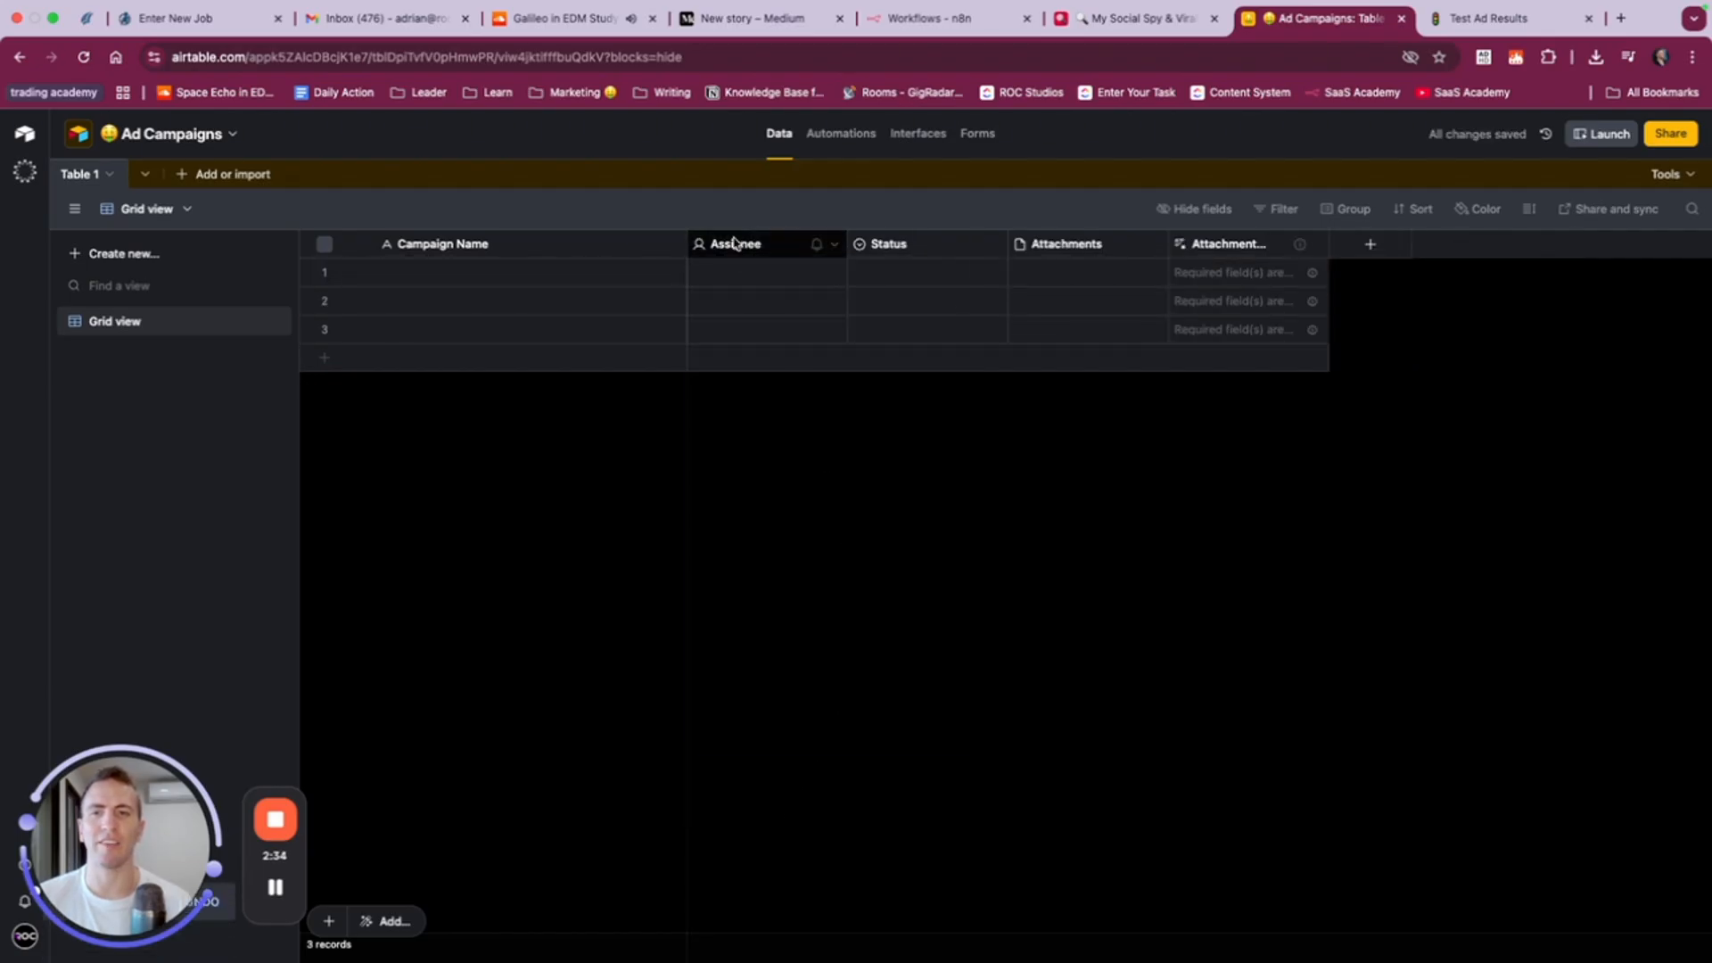
{"action": "right_click", "coordinate": [734, 243]}
{"action": "left_click", "coordinate": [807, 724]}
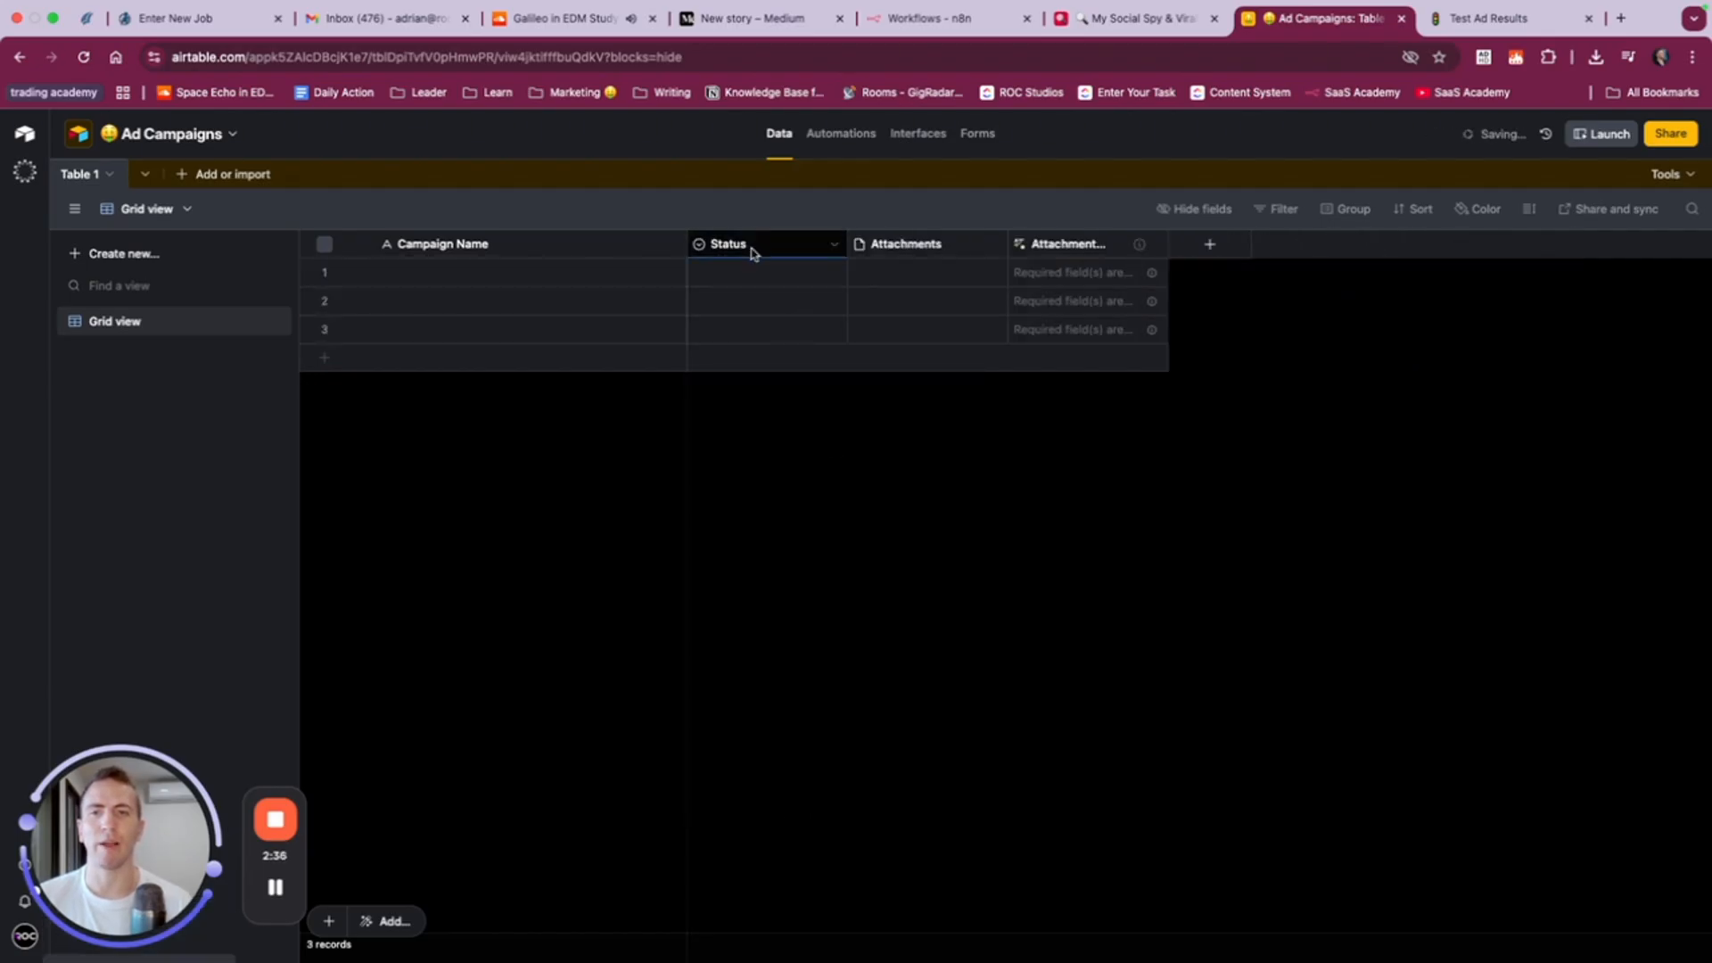
{"action": "right_click", "coordinate": [754, 252]}
{"action": "left_click", "coordinate": [794, 724]}
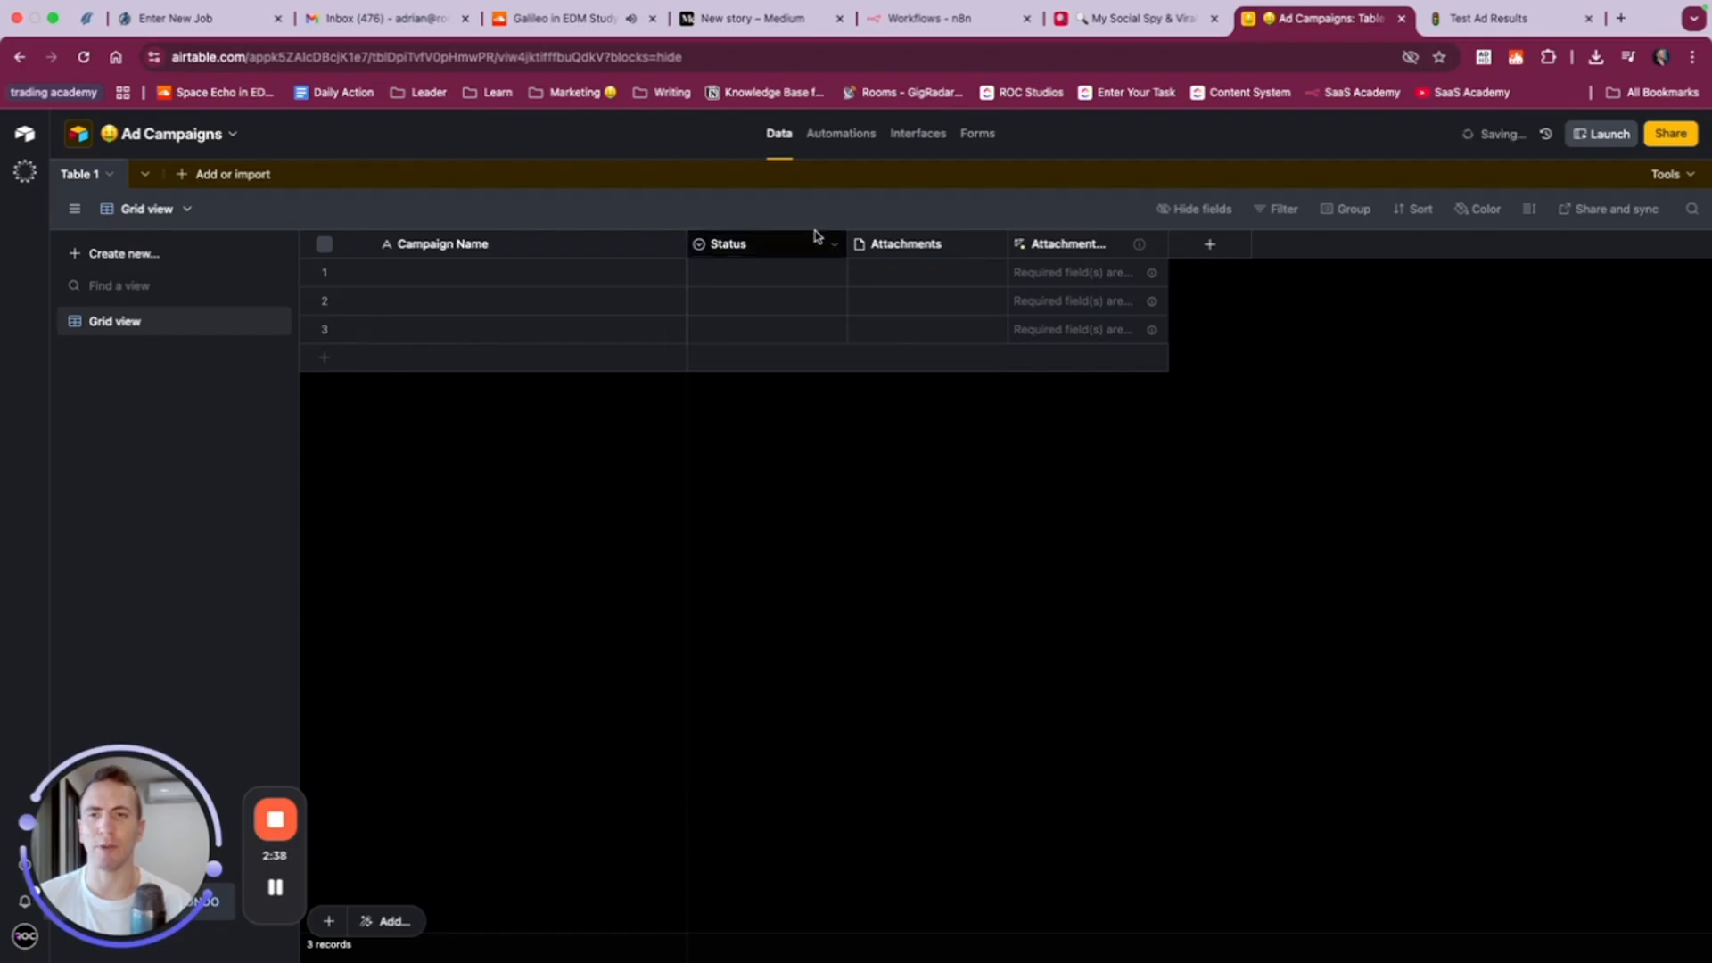
- Delete the Attachments field despite its dependency, and delete the remaining AI attachment field so that only Campaign Name is left
{"action": "right_click", "coordinate": [818, 243]}
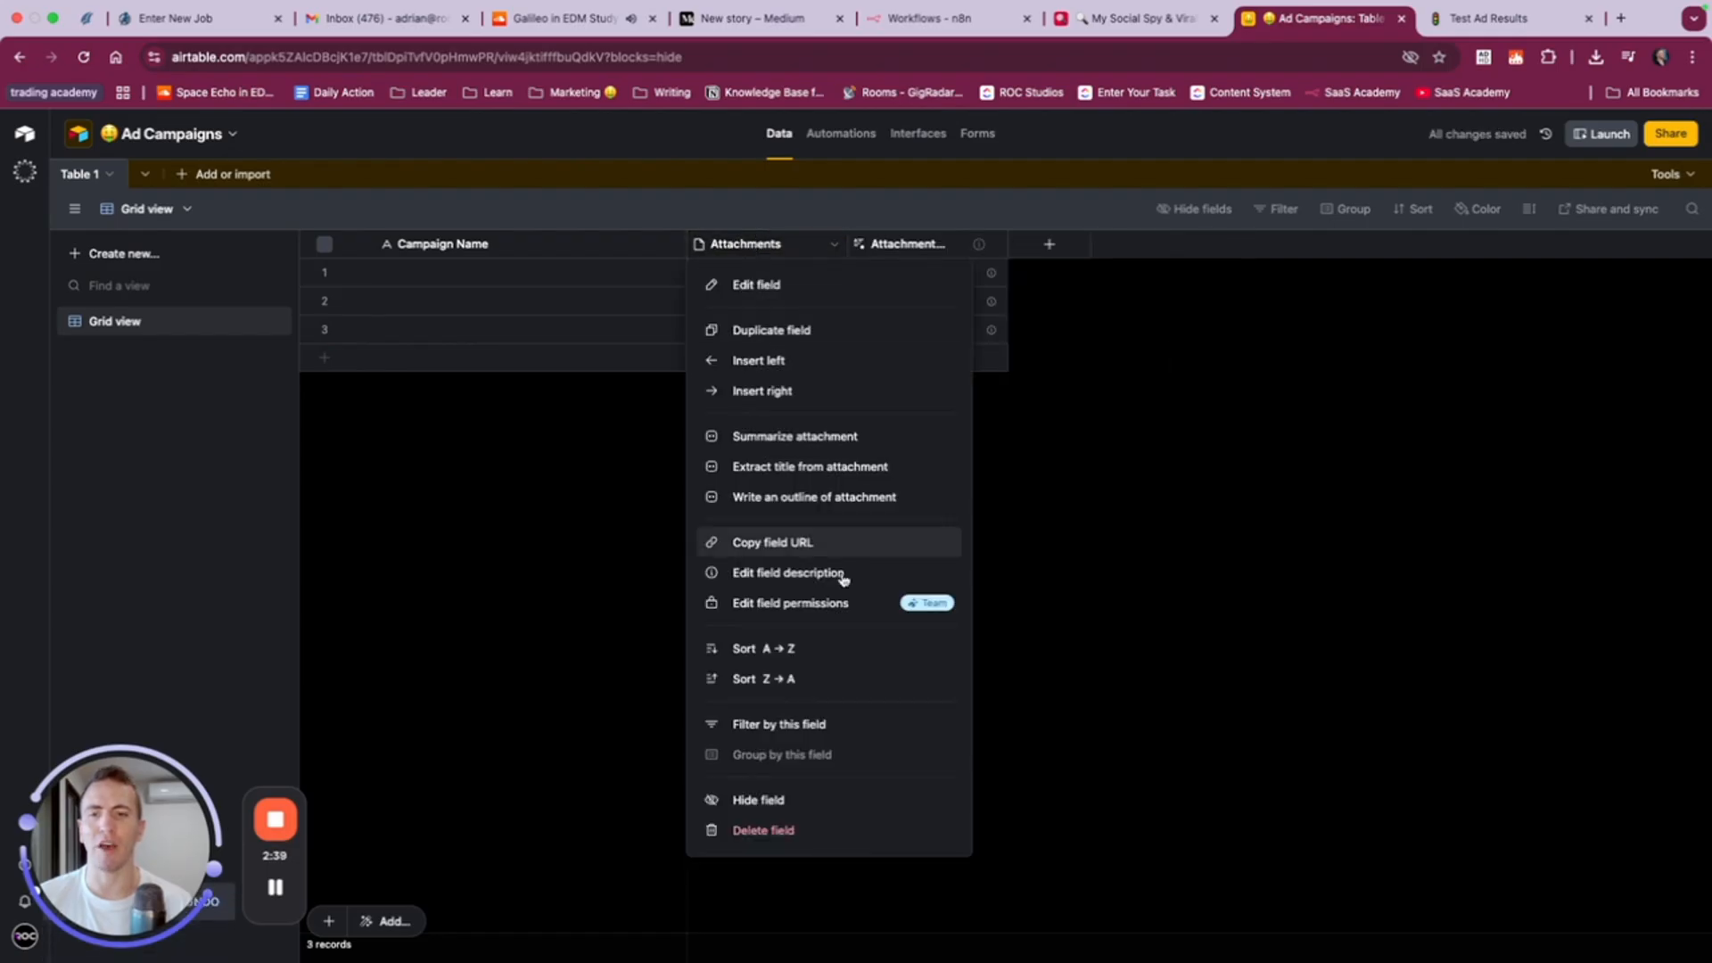
{"action": "left_click", "coordinate": [785, 829]}
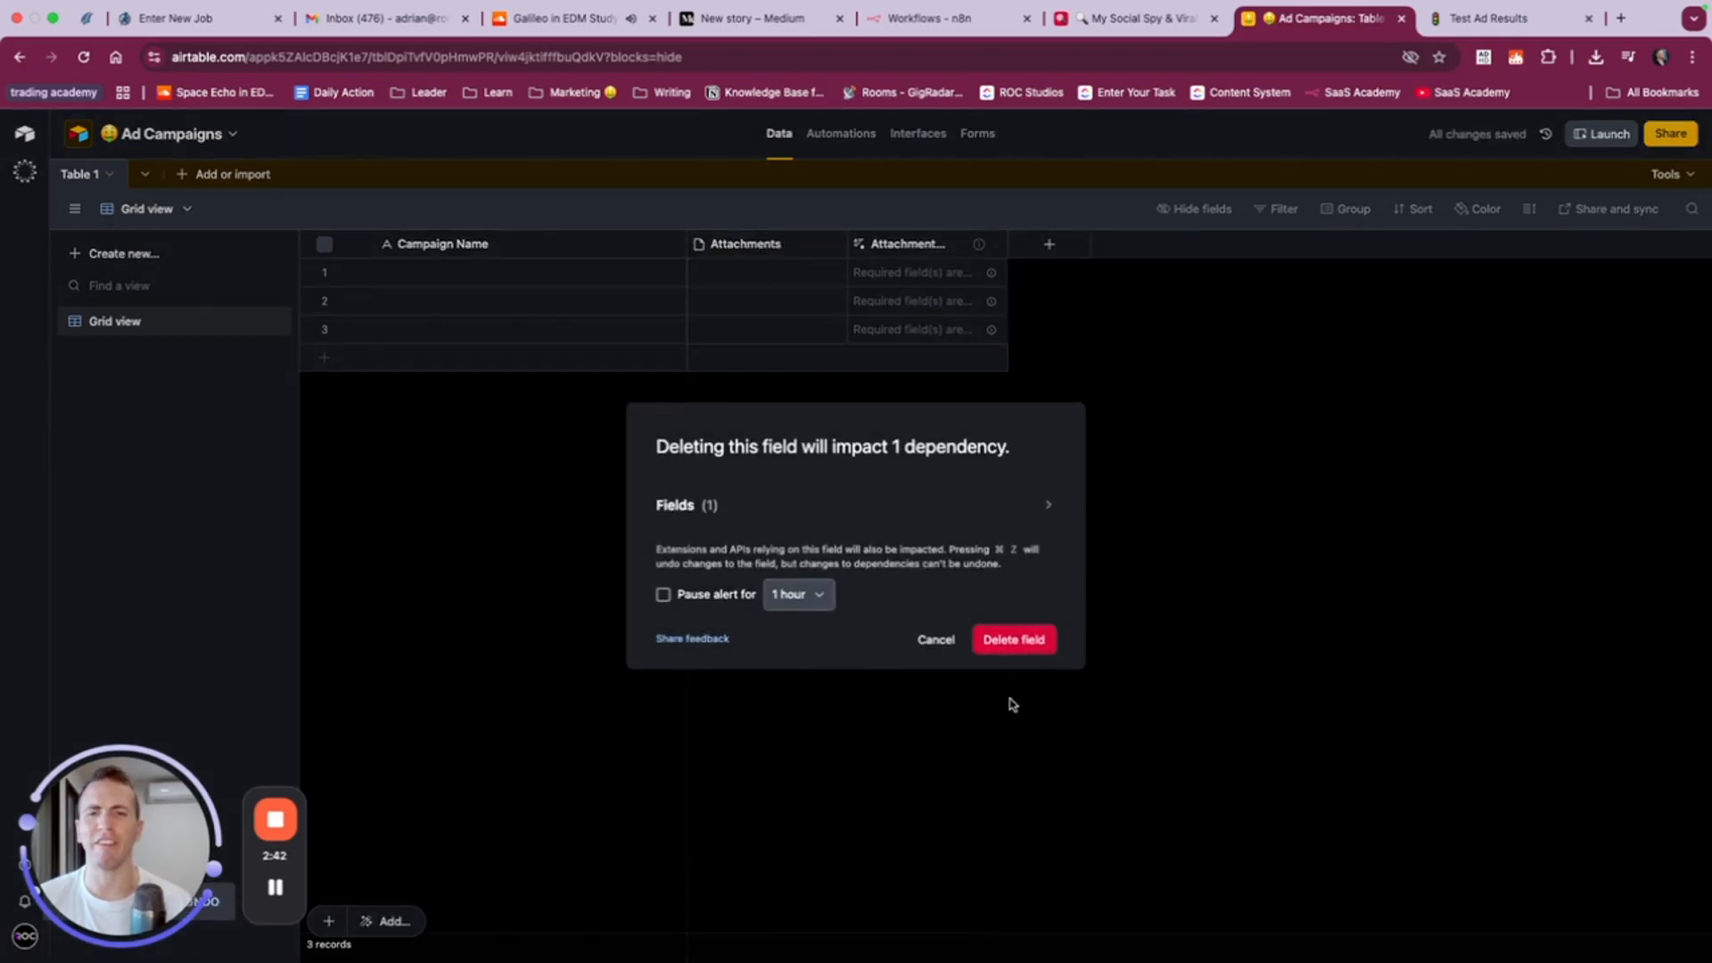
{"action": "left_click", "coordinate": [1014, 640]}
{"action": "right_click", "coordinate": [748, 243]}
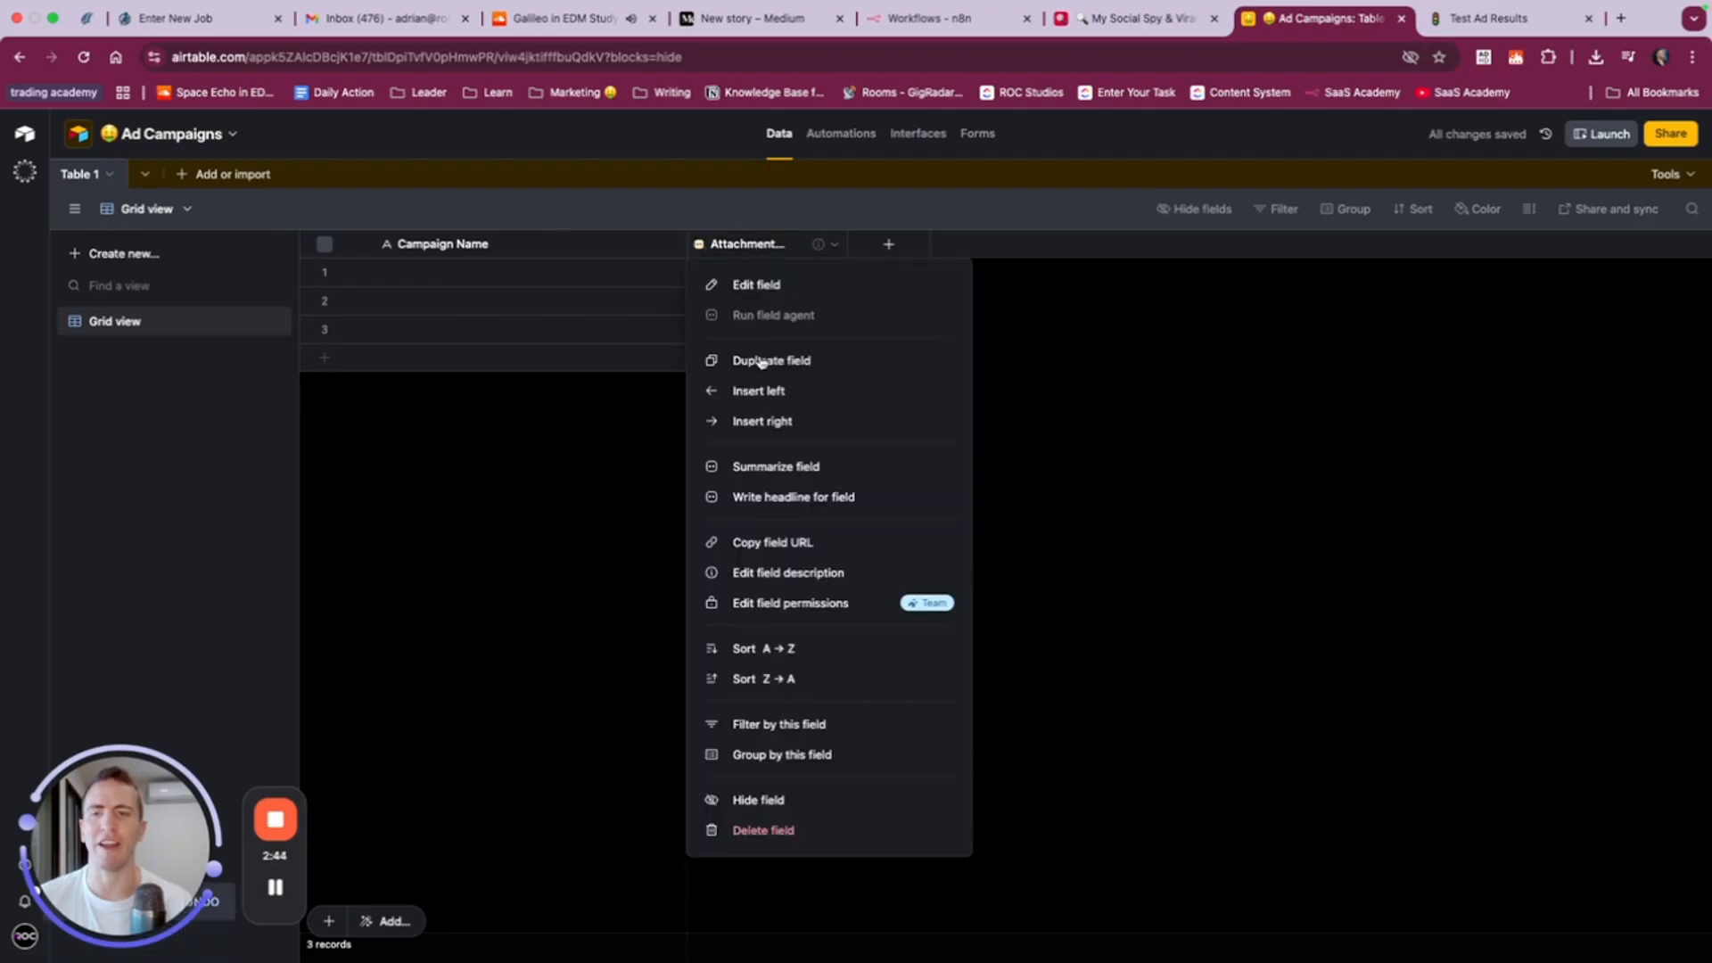
{"action": "left_click", "coordinate": [807, 827]}
- Check the Test Ad Results columns in Notion, return to Airtable and set up a new currency field named Cost Per Goal (CPL)
{"action": "left_click", "coordinate": [1476, 19]}
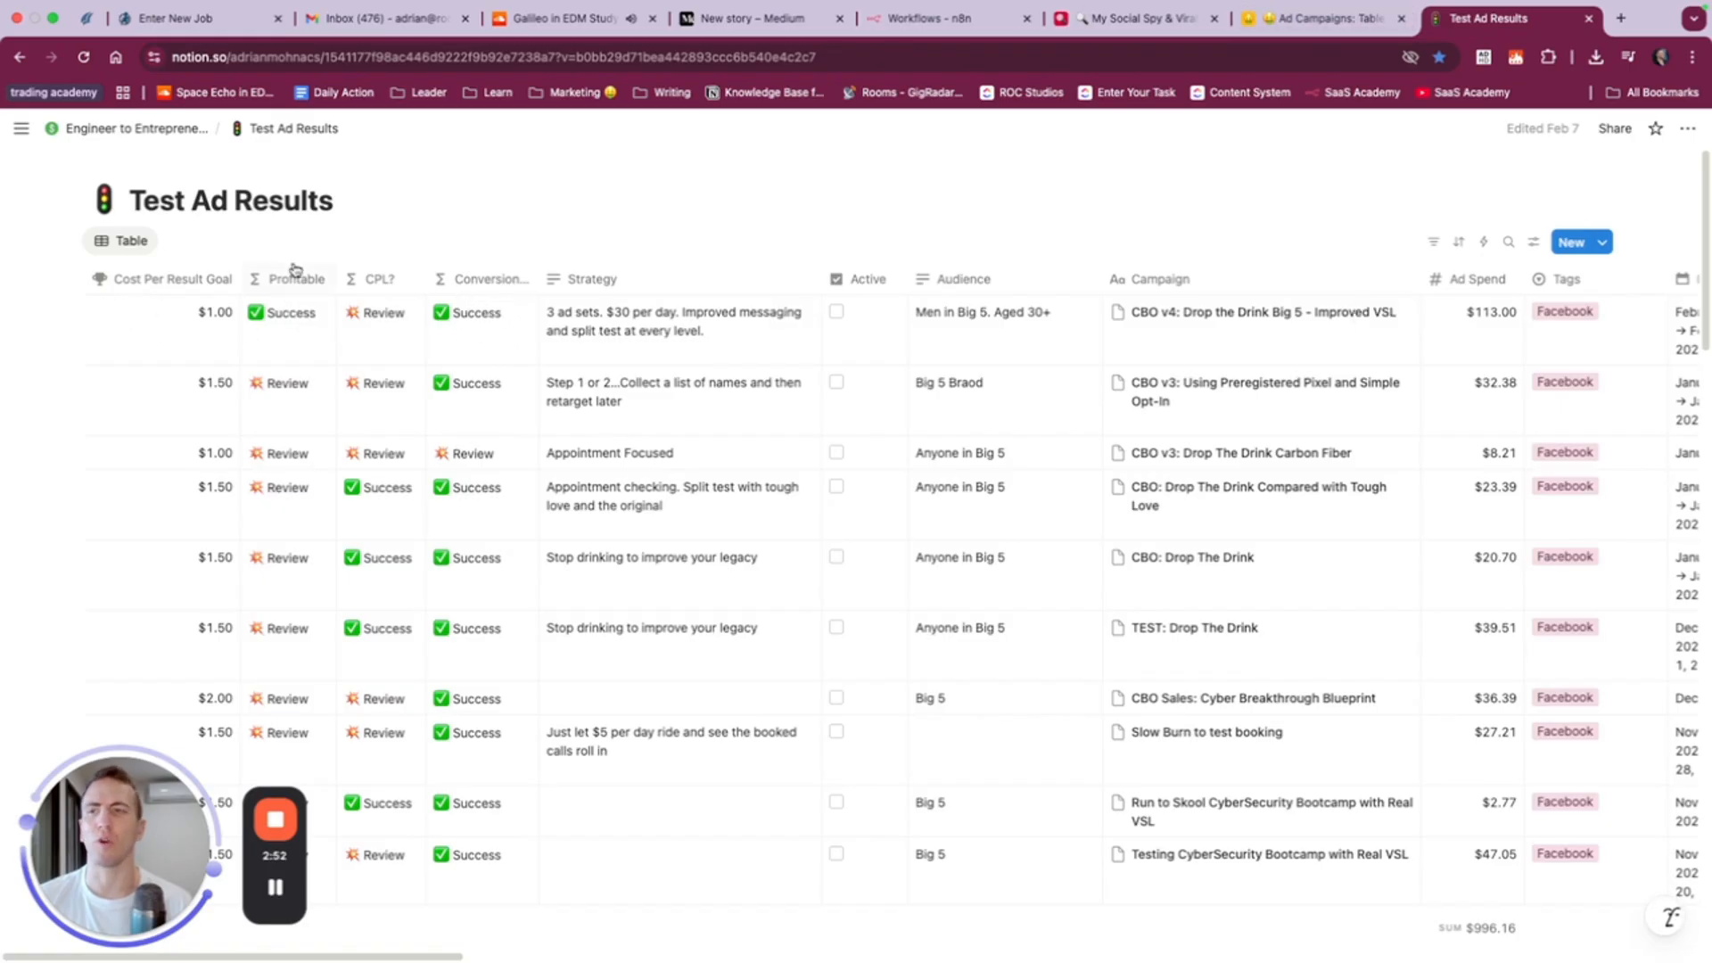
{"action": "left_click", "coordinate": [1266, 23]}
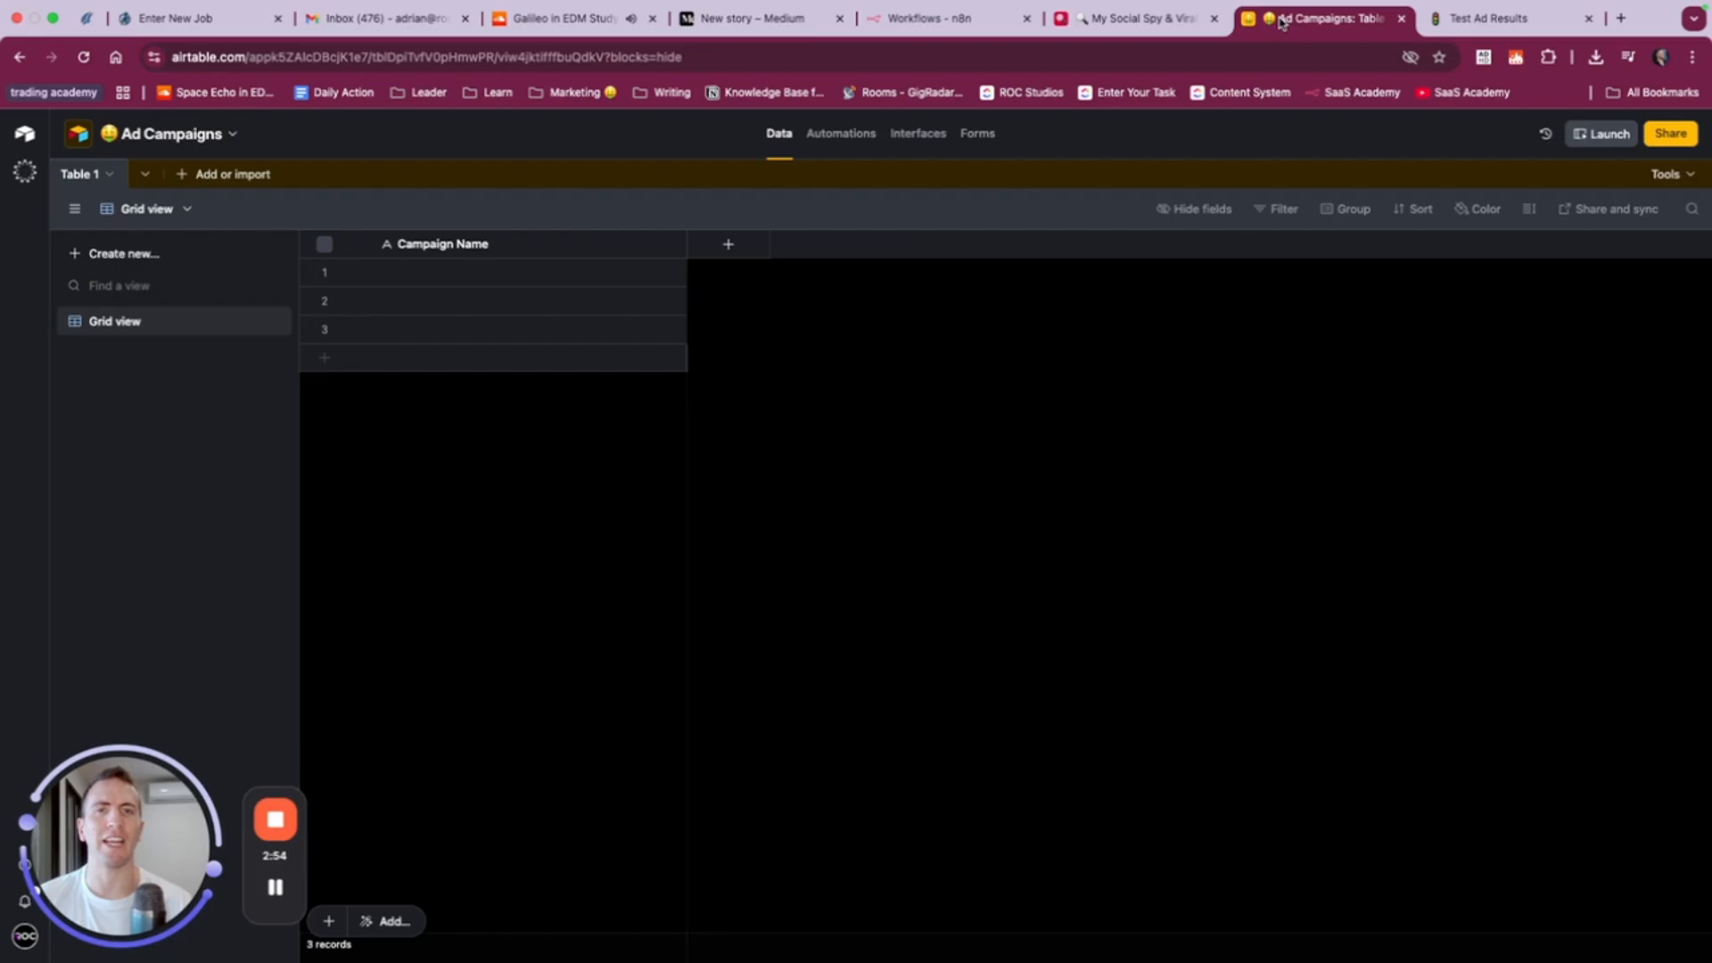
{"action": "left_click", "coordinate": [728, 244]}
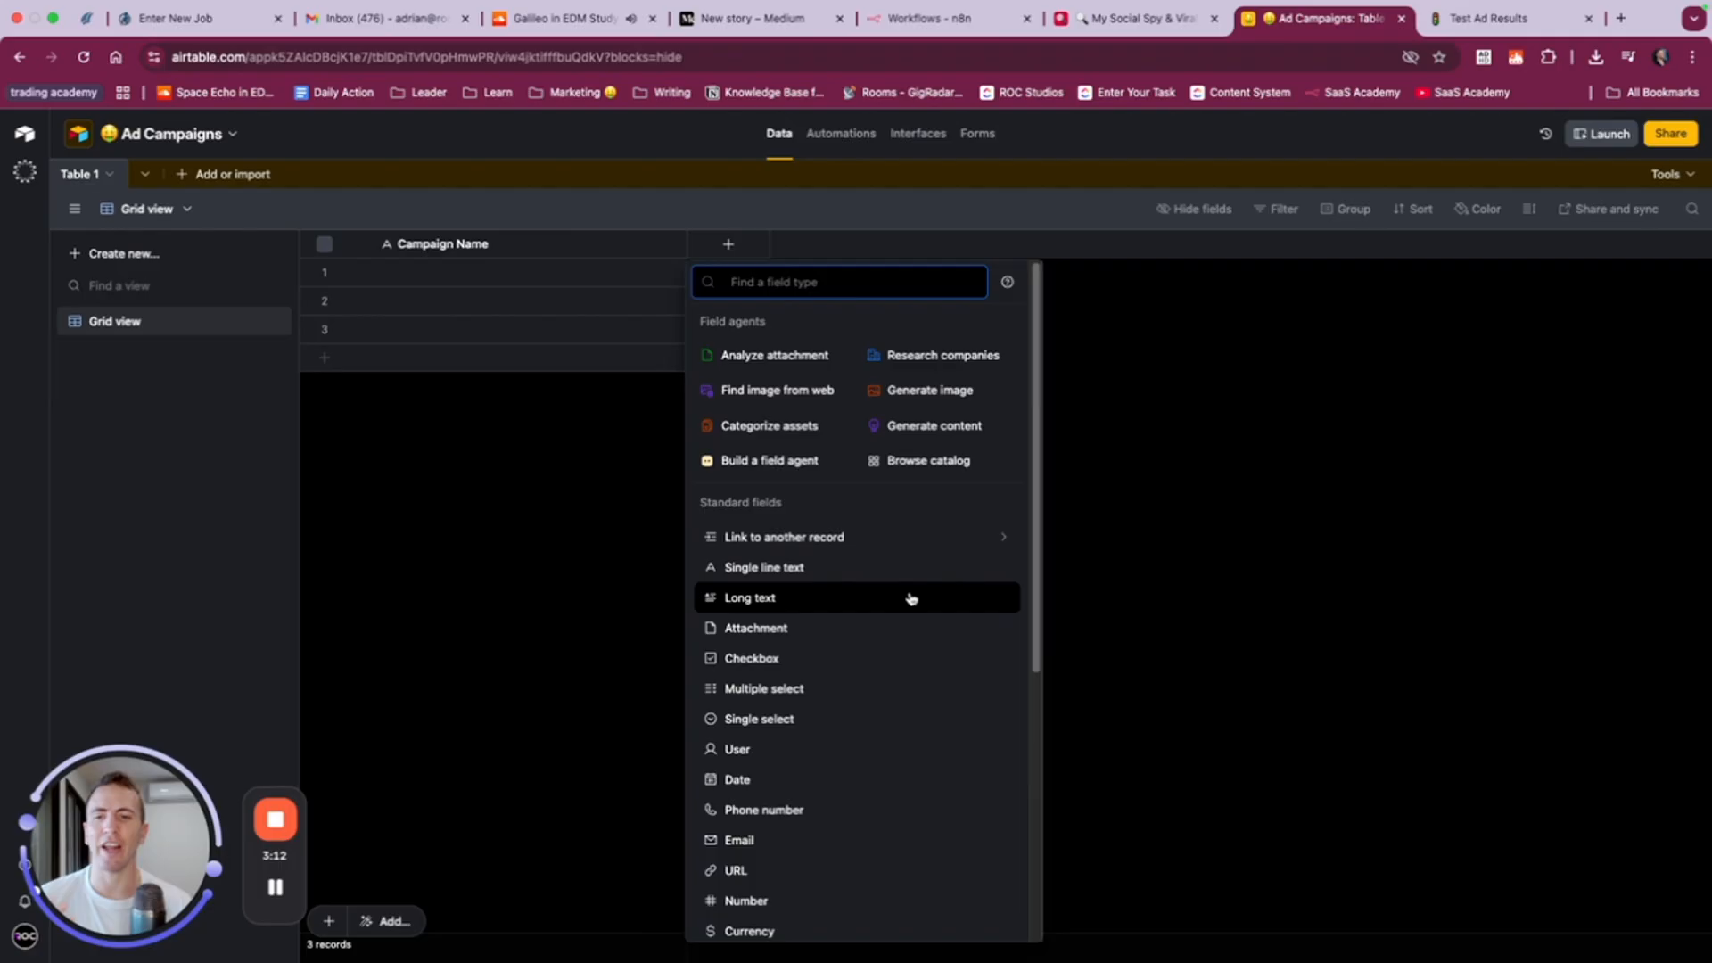
{"action": "scroll", "coordinate": [884, 615], "scroll_direction": "down", "scroll_amount": 2}
{"action": "scroll", "coordinate": [856, 714], "scroll_direction": "down", "scroll_amount": 2}
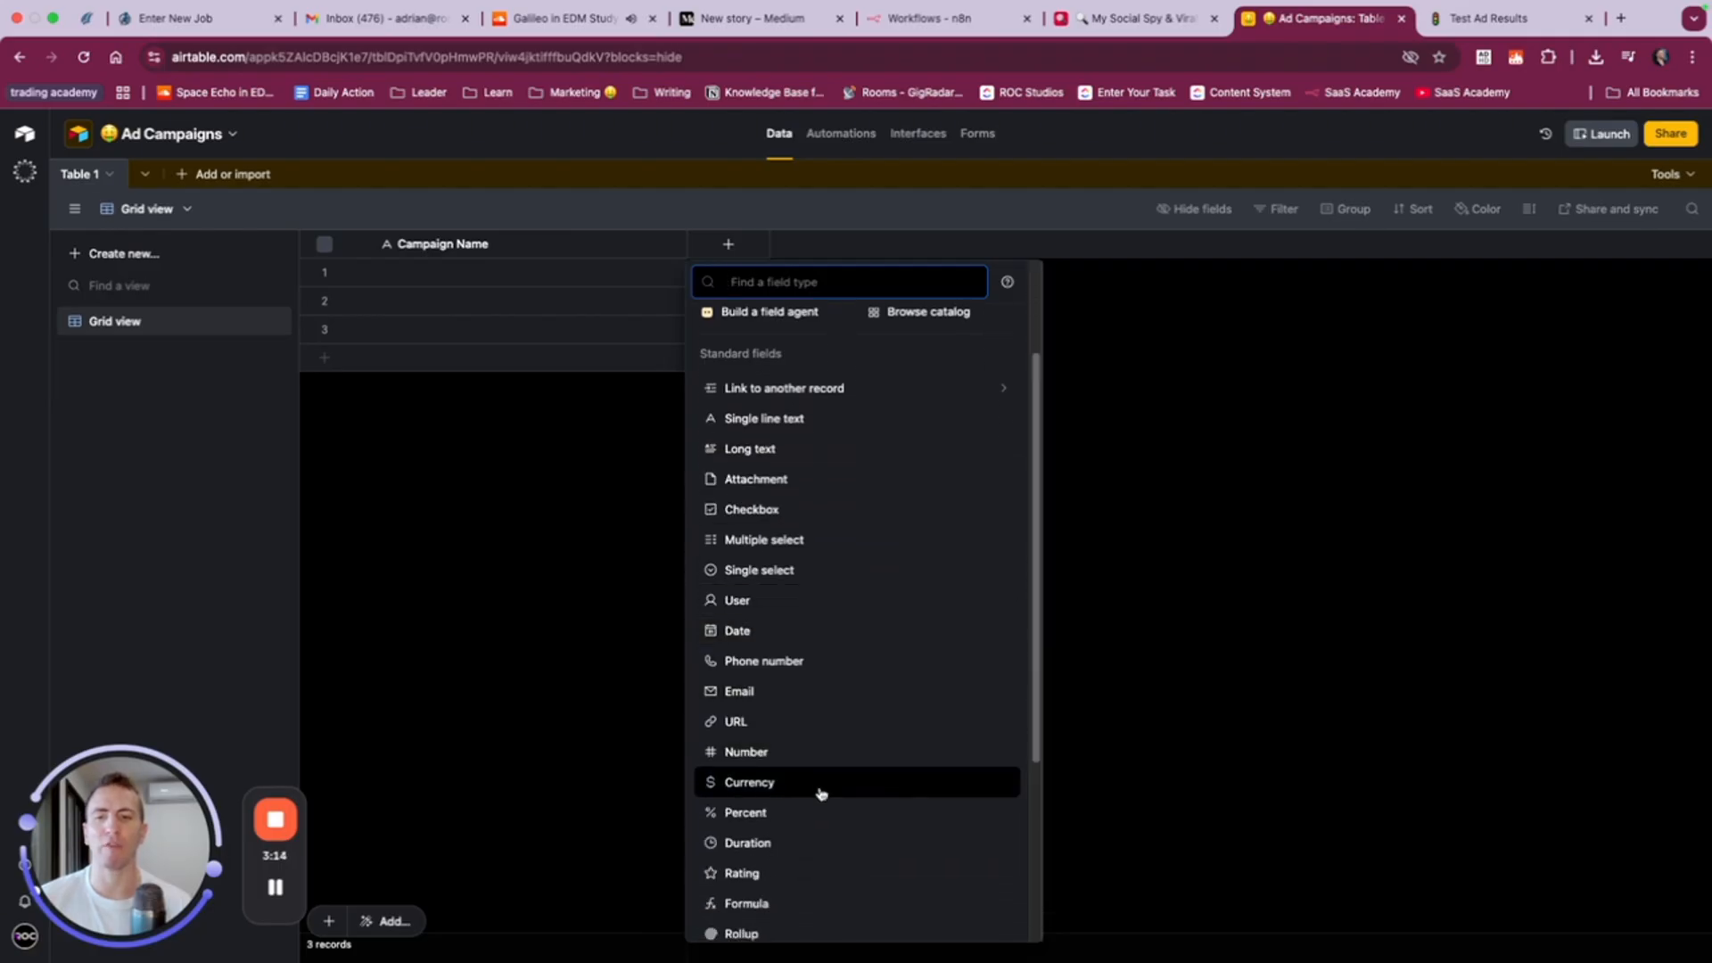
{"action": "left_click", "coordinate": [820, 789]}
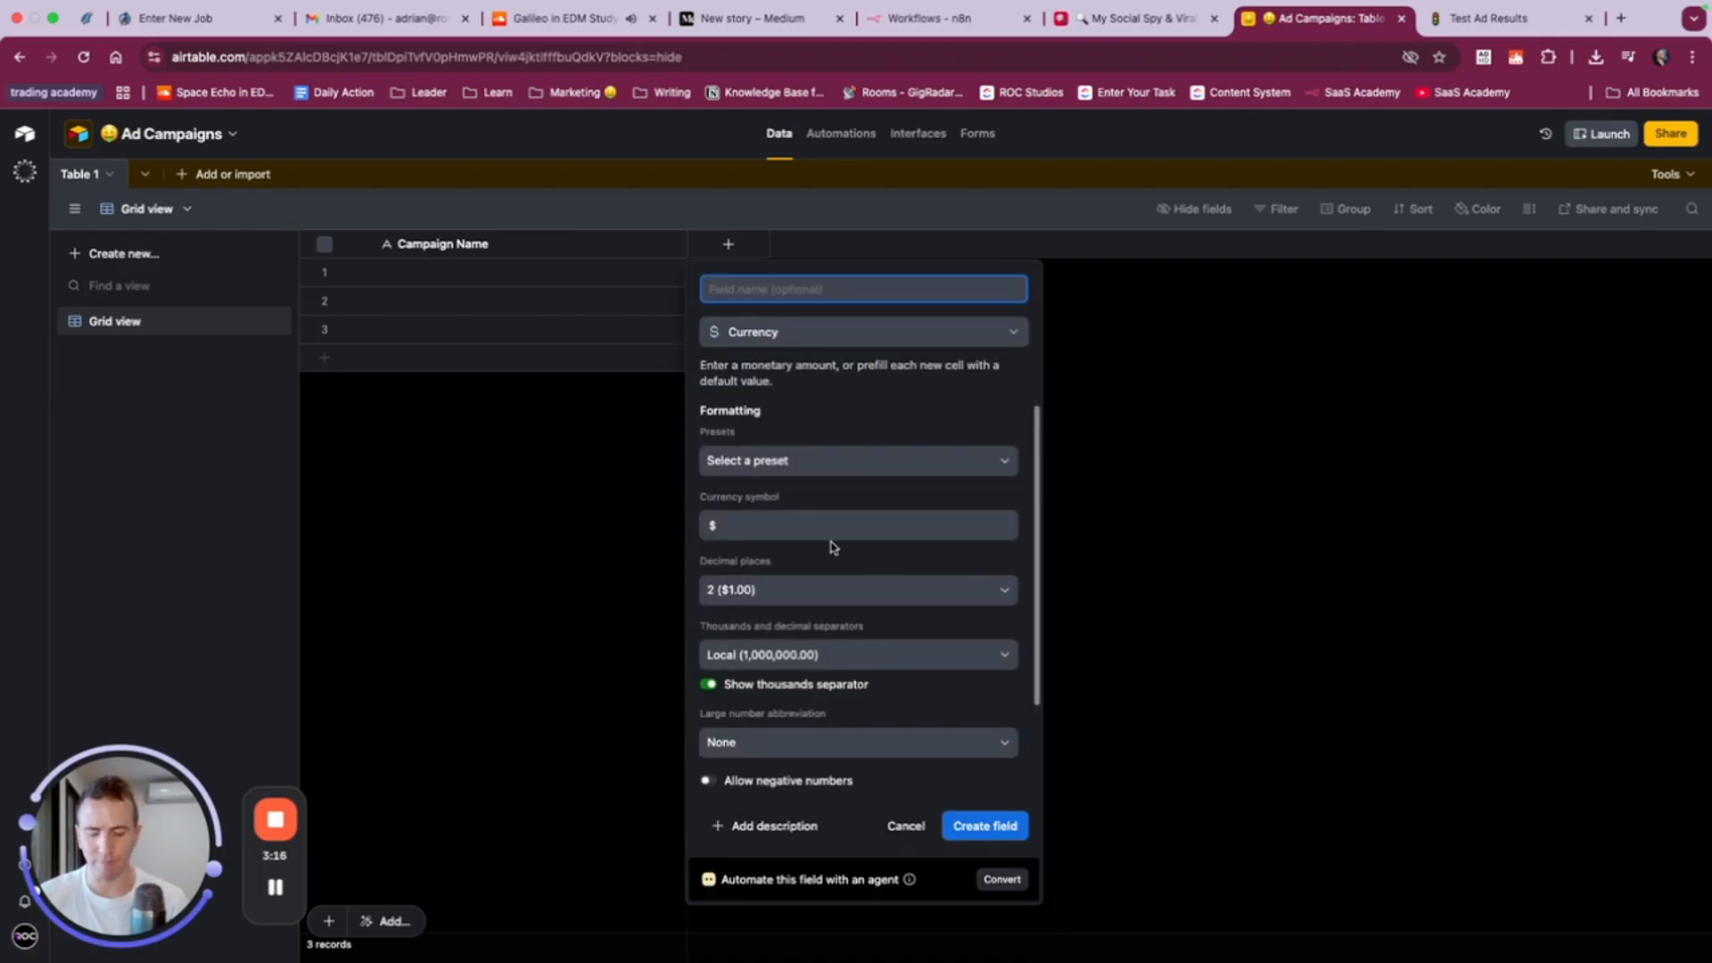
{"action": "type", "text": "Cost Per Goal ("}
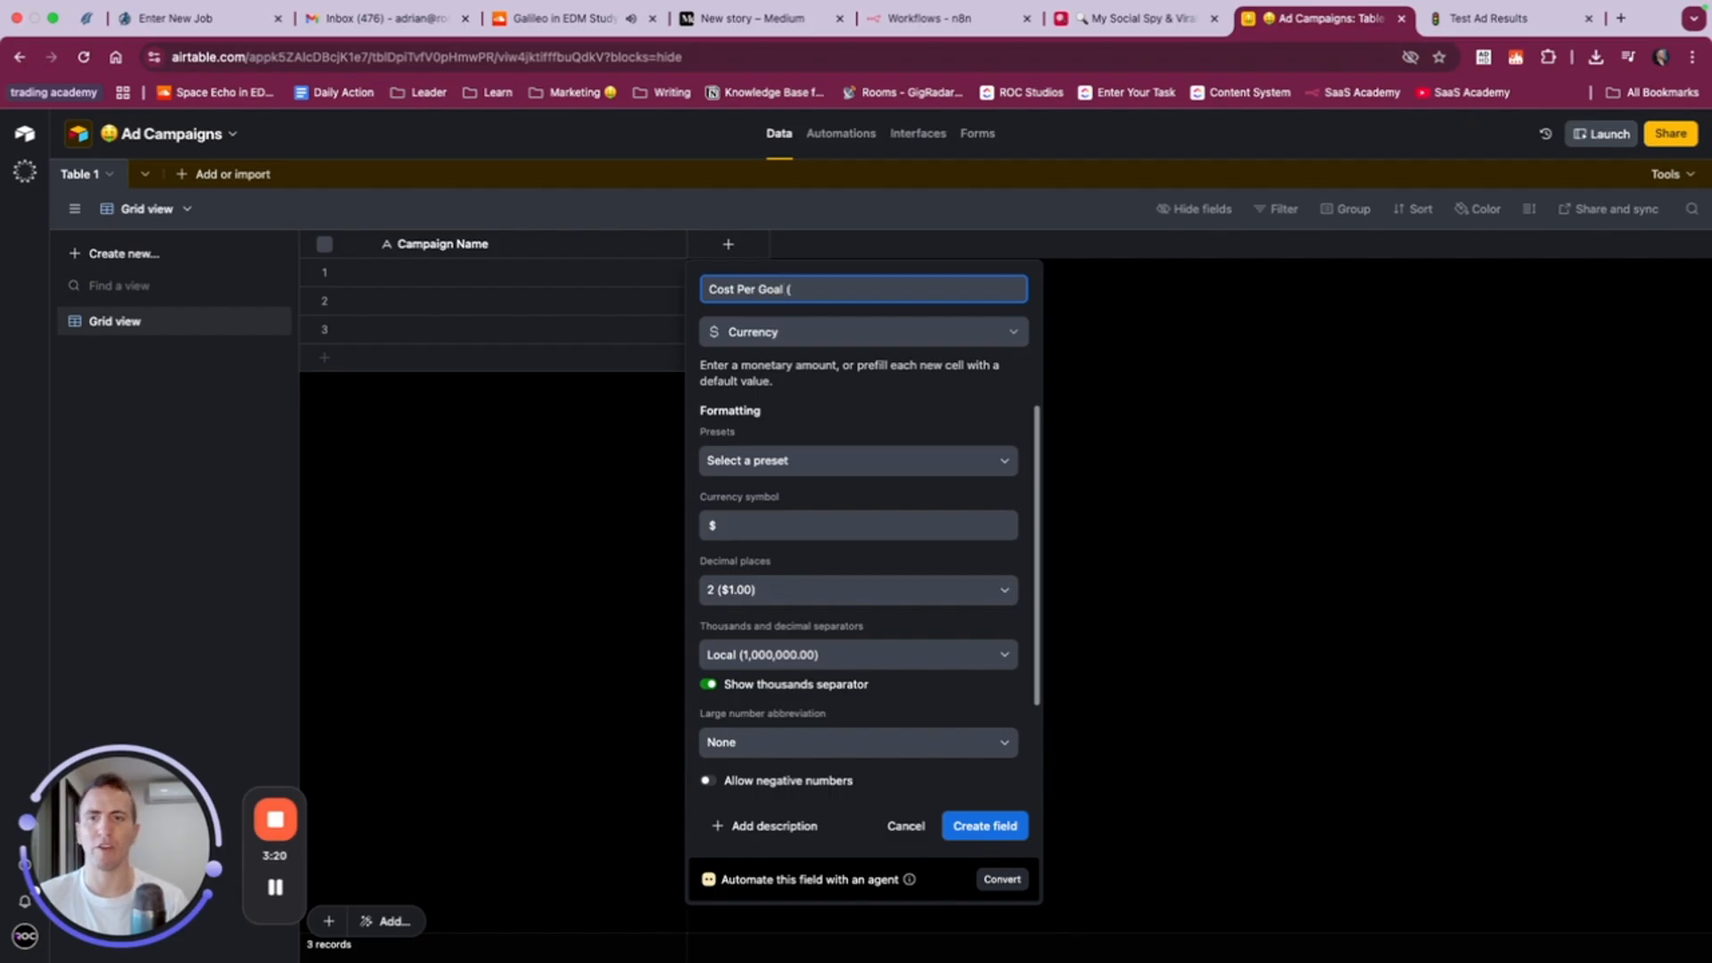
{"action": "type", "text": "CPL)"}
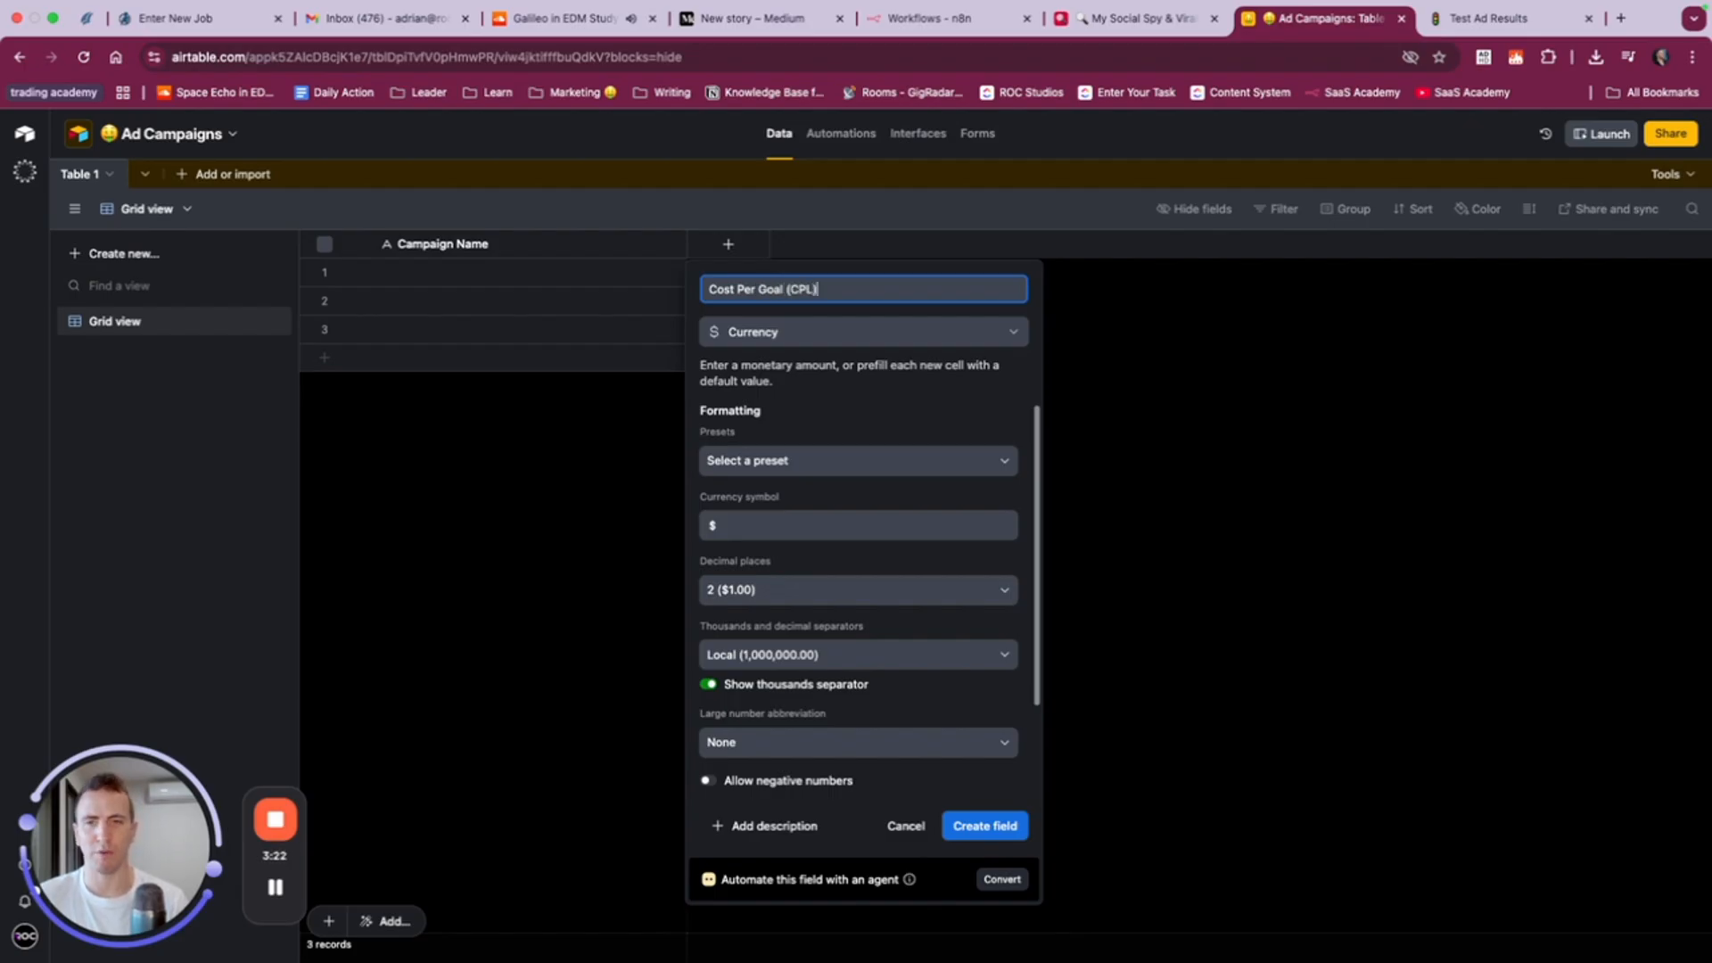
- Pick the $12.34 preset, keep the large number abbreviation at None, and create the Cost Per Goal (CPL) field
{"action": "left_click", "coordinate": [847, 457]}
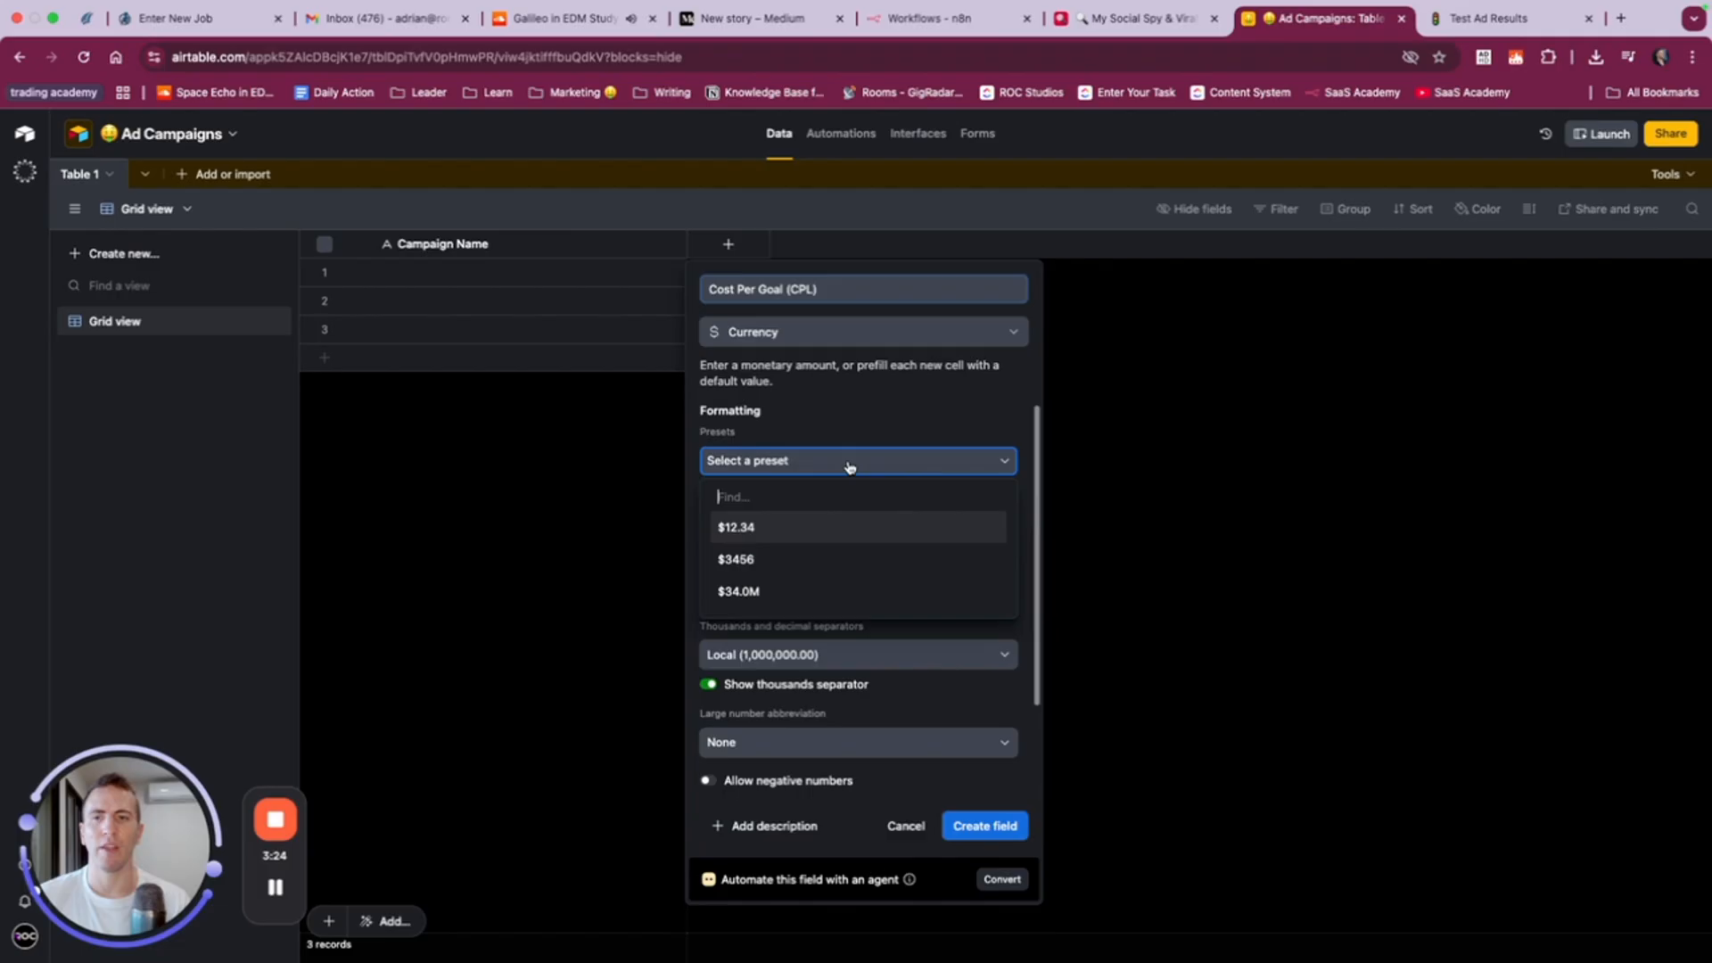
{"action": "left_click", "coordinate": [757, 531]}
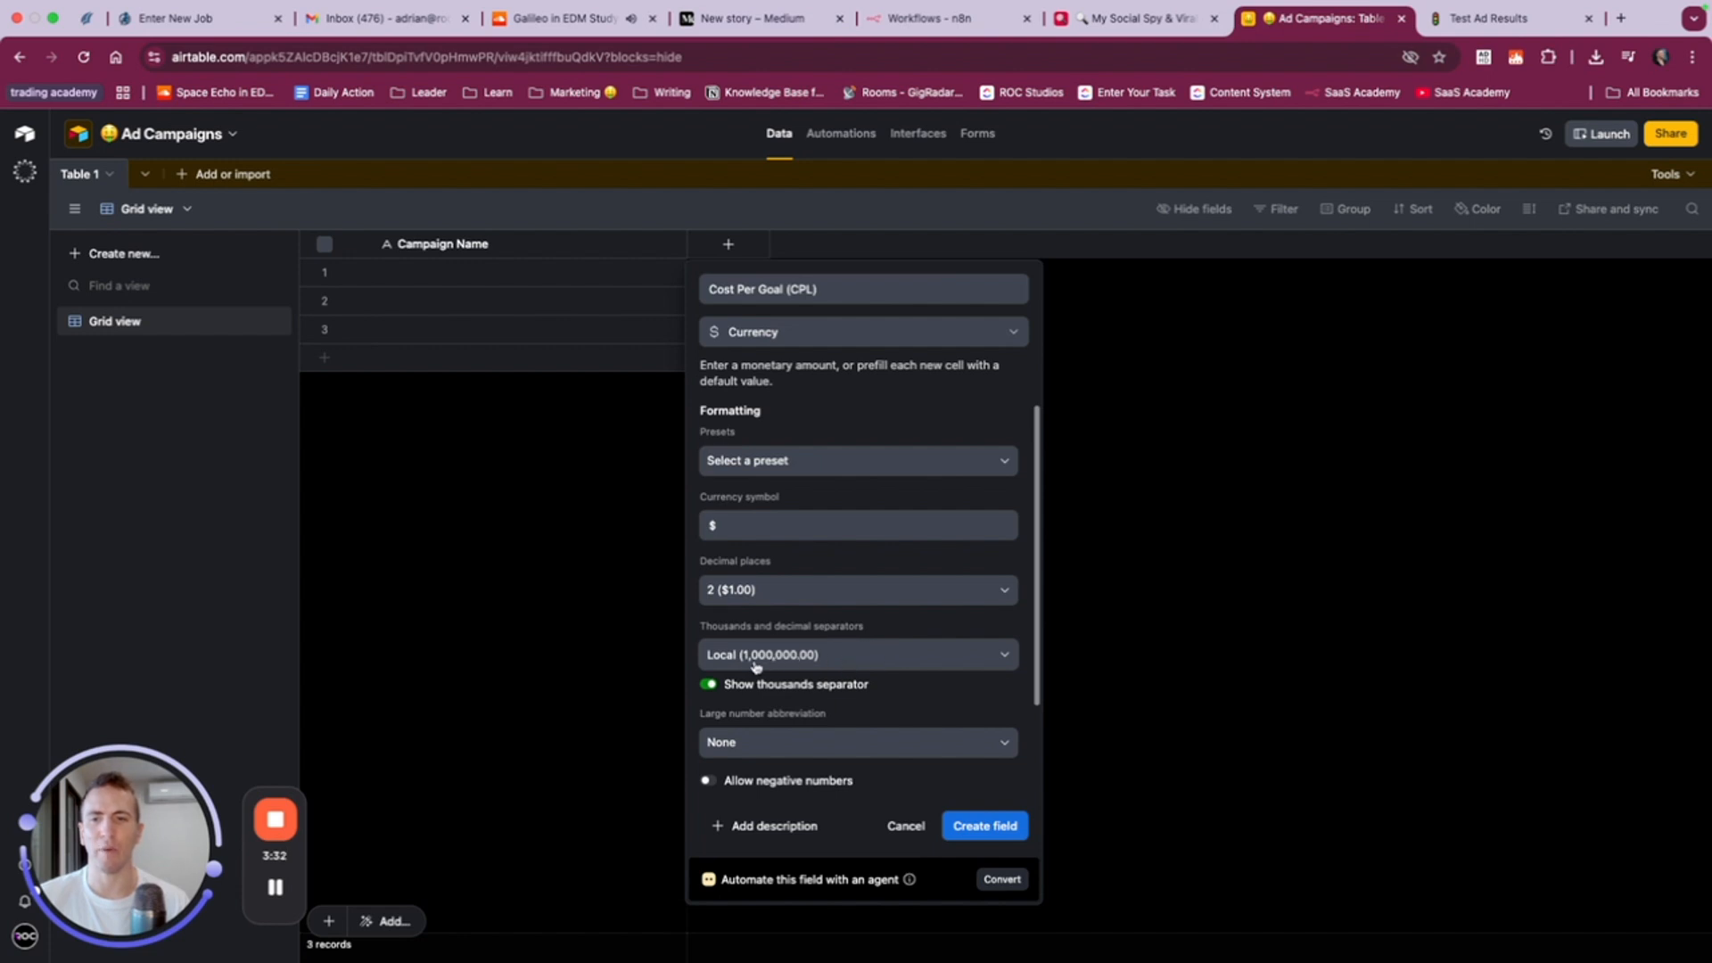
{"action": "left_click", "coordinate": [868, 742]}
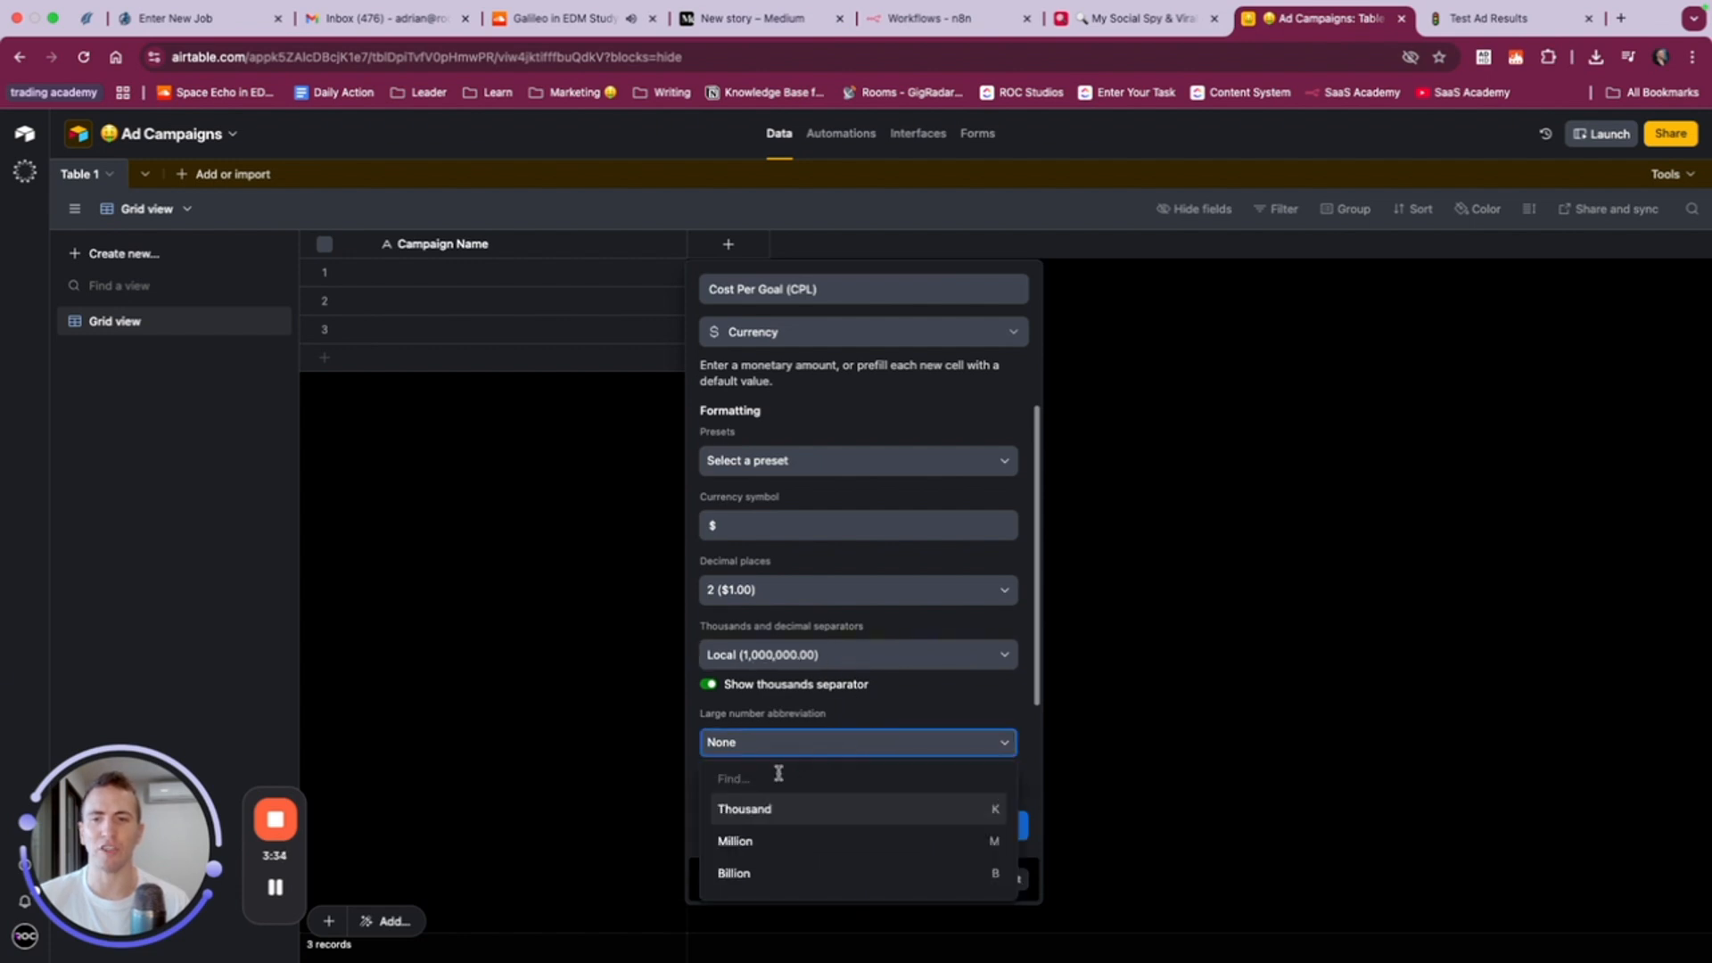
{"action": "left_click", "coordinate": [911, 718]}
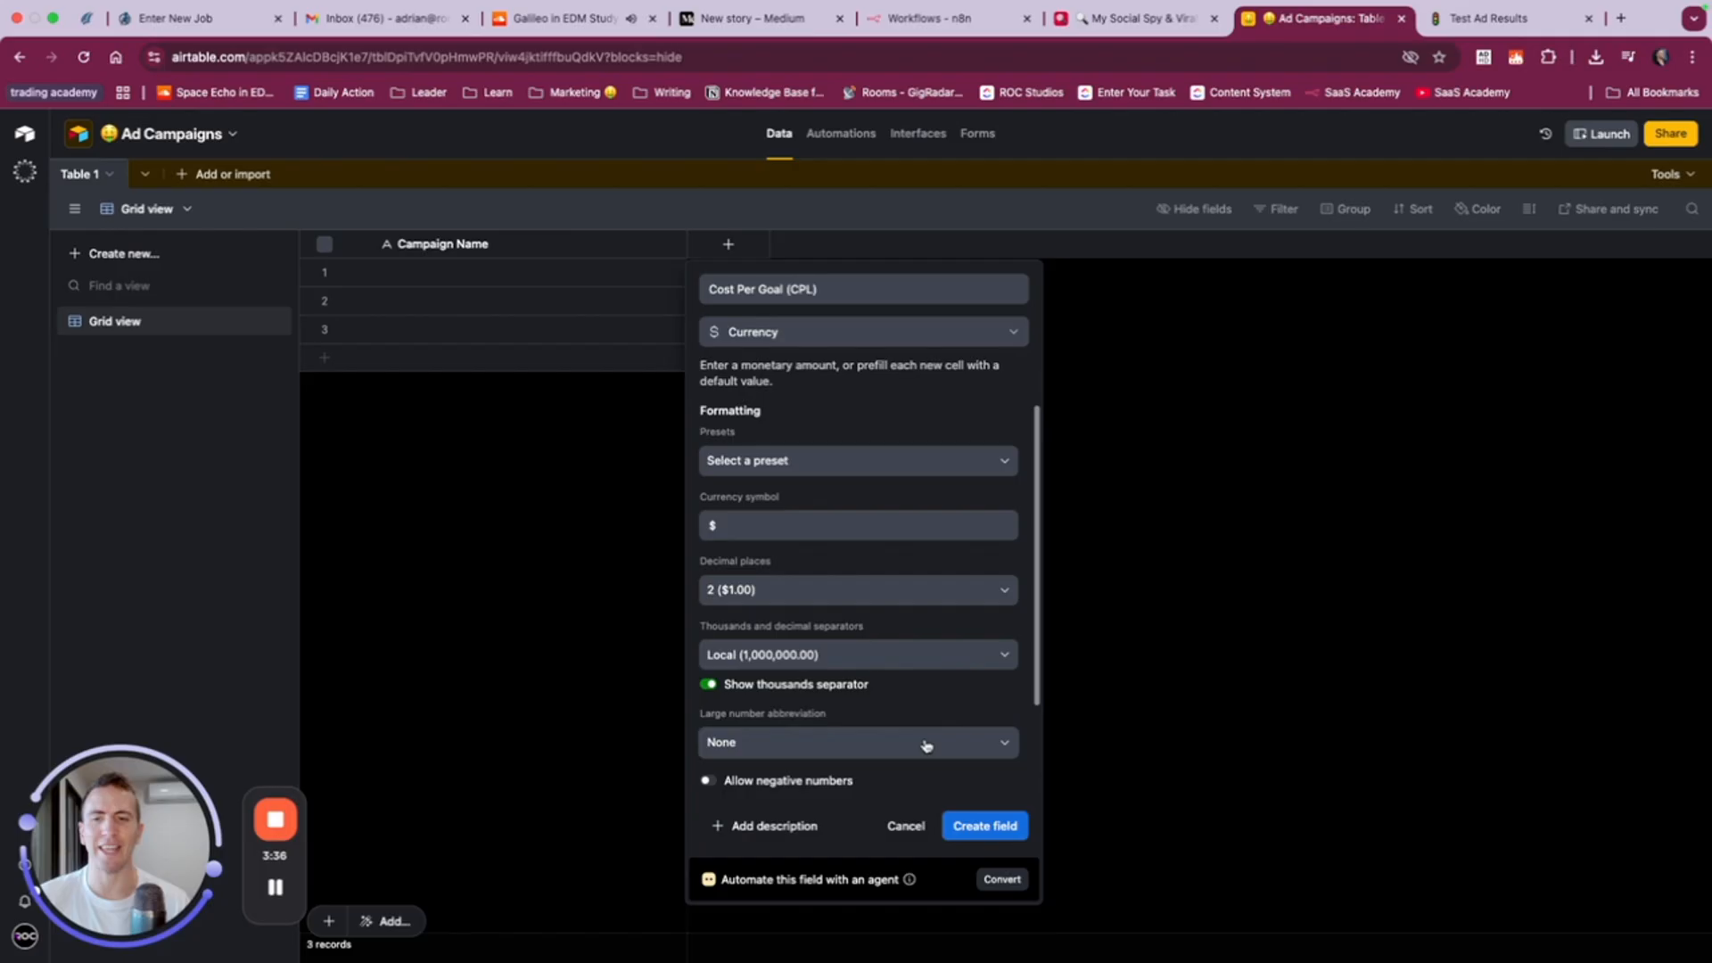
{"action": "scroll", "coordinate": [937, 754], "scroll_direction": "down", "scroll_amount": 2}
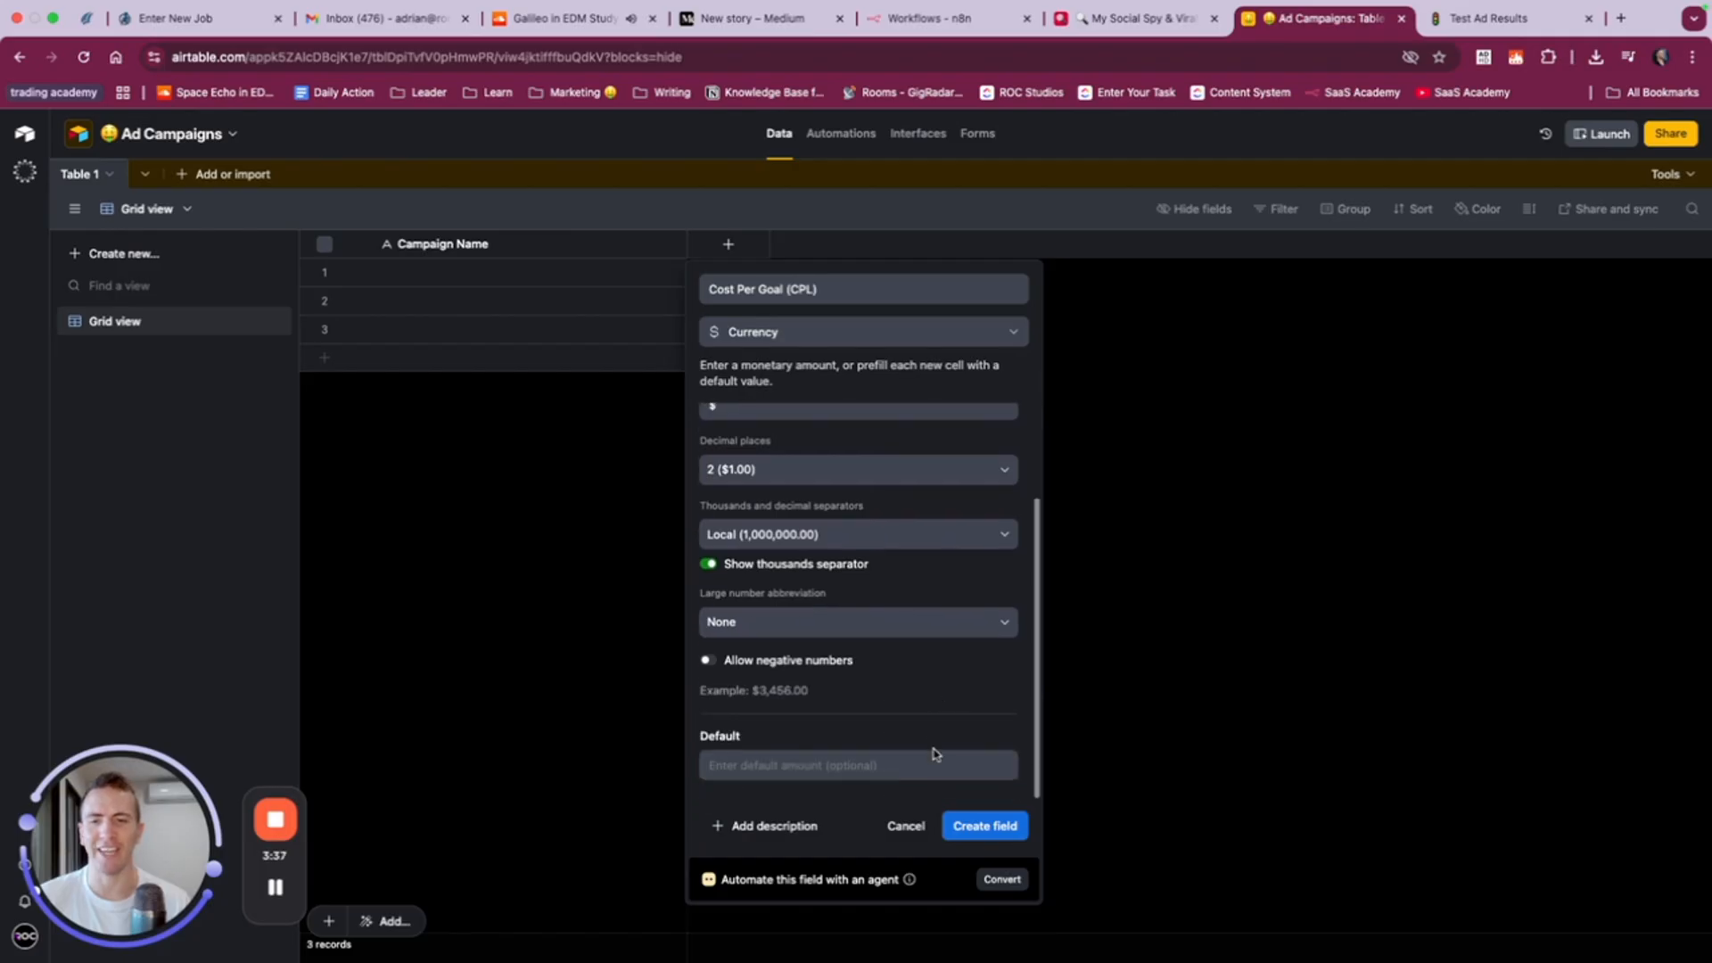
{"action": "left_click", "coordinate": [972, 827]}
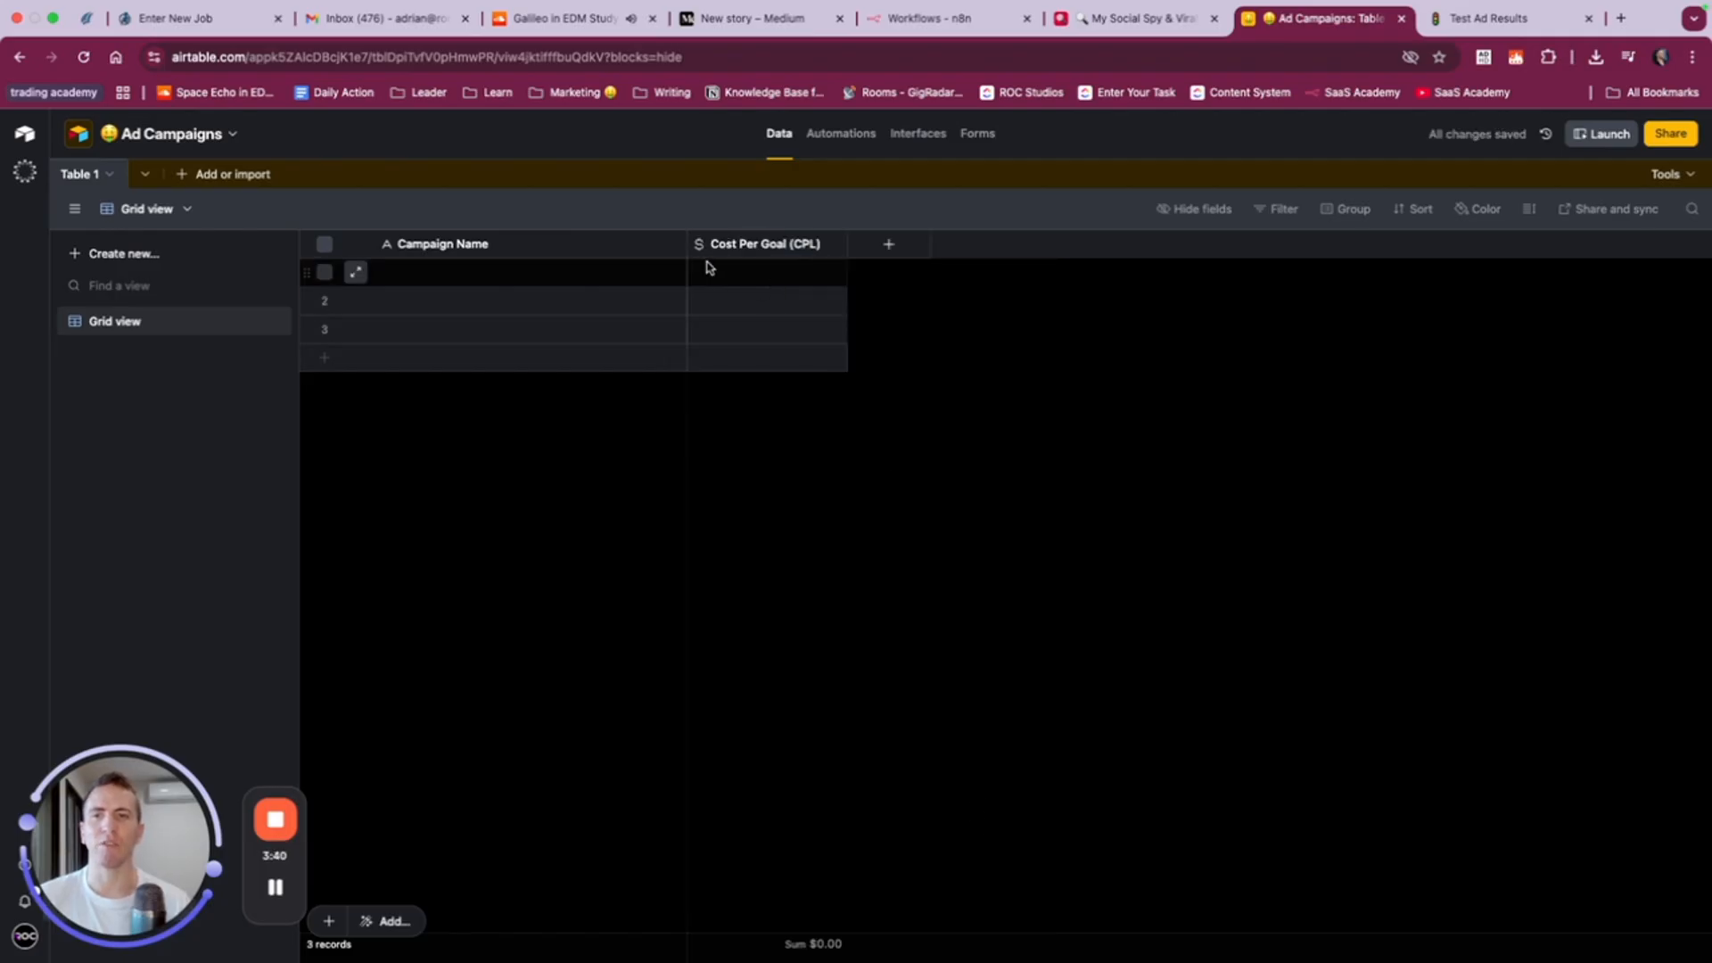
- Start adding a field after Cost Per Goal (CPL), look up the formula field type and clear the search
{"action": "left_click", "coordinate": [888, 244]}
{"action": "type", "text": "st"}
{"action": "key", "text": "BackSpace"}
{"action": "key", "text": "BackSpace"}
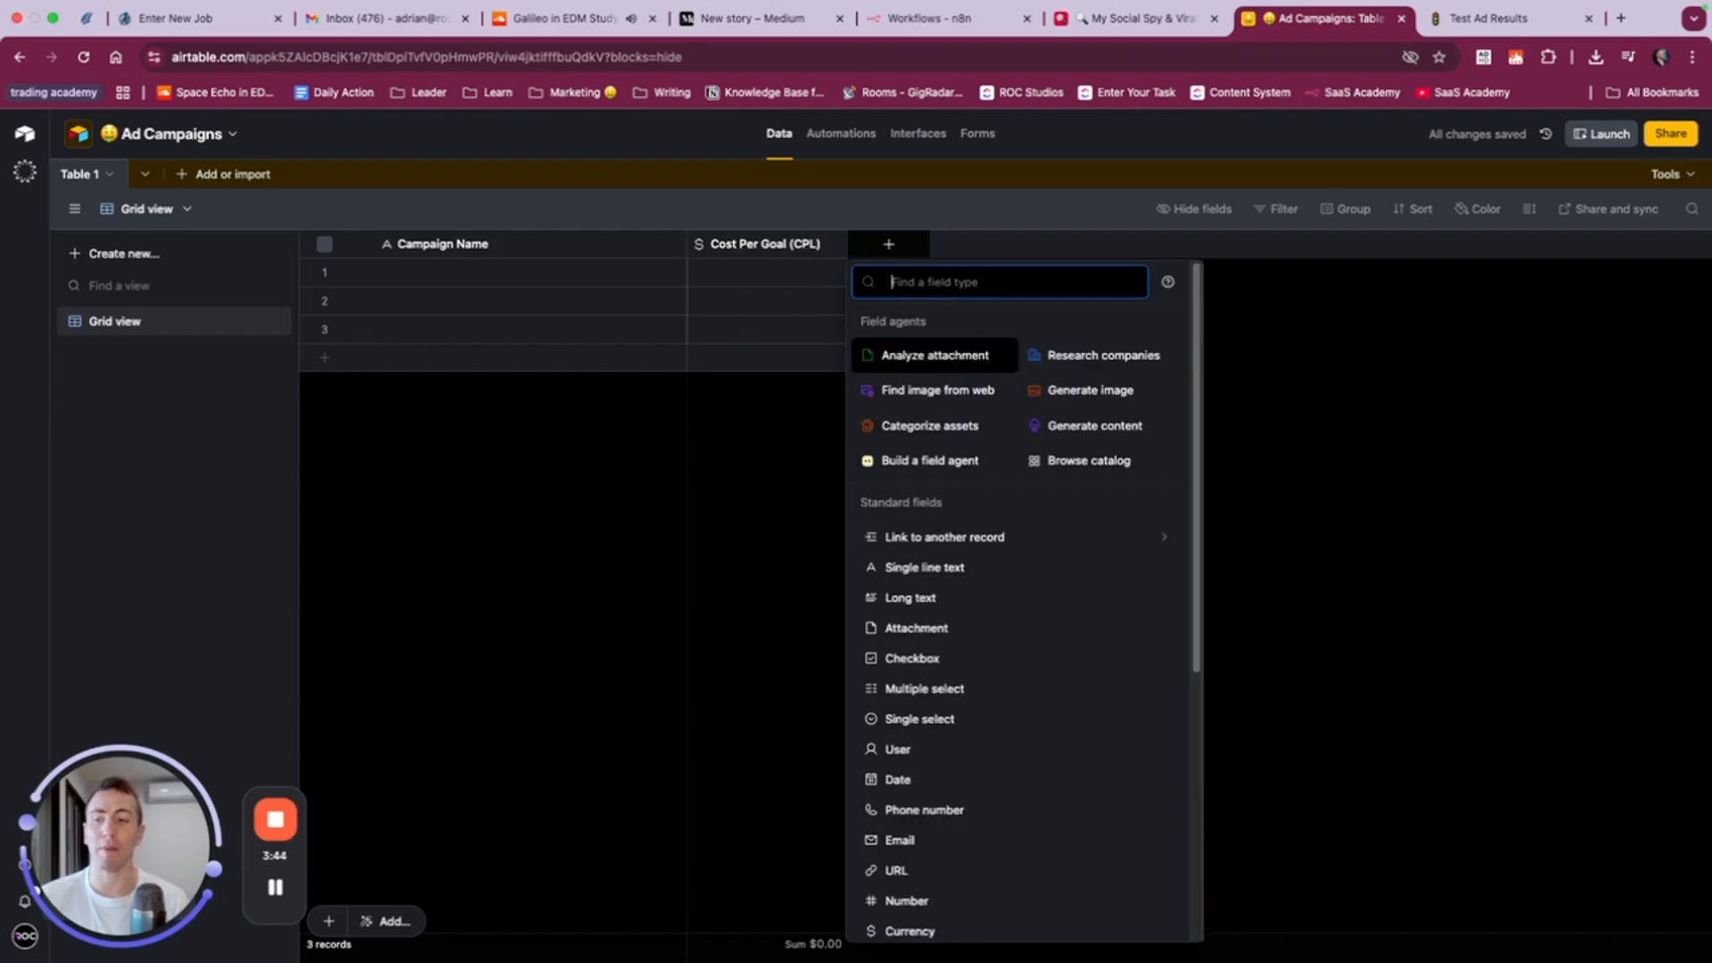
{"action": "type", "text": "form"}
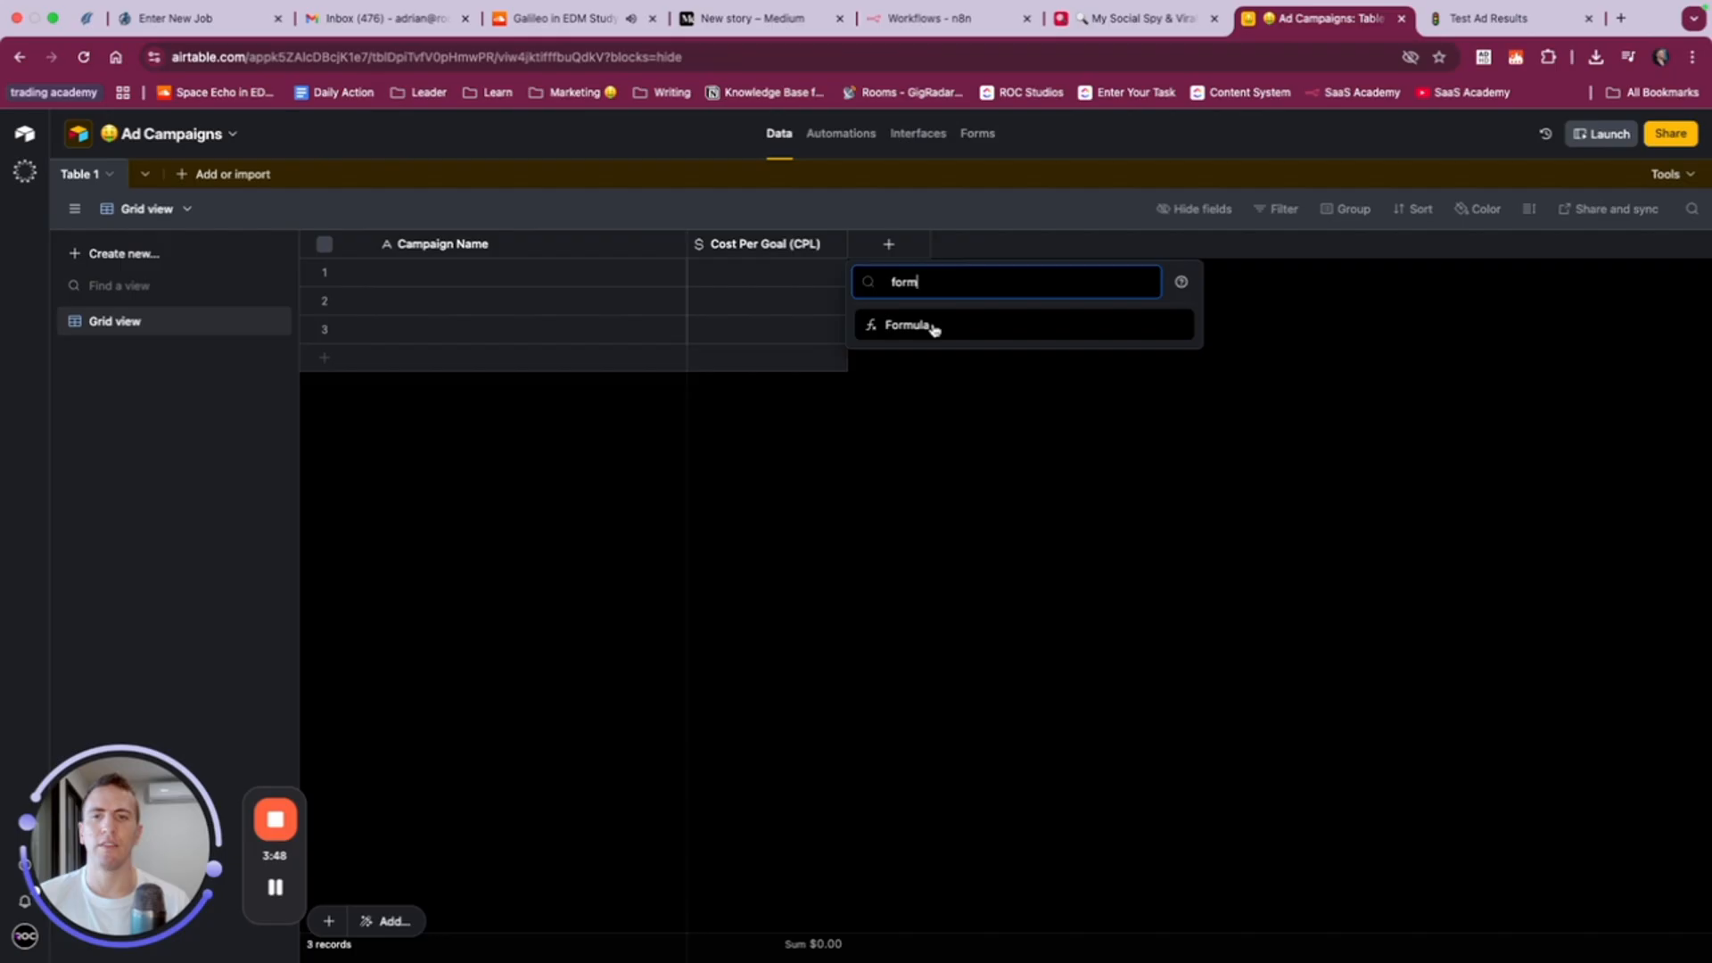
{"action": "double_click", "coordinate": [921, 280]}
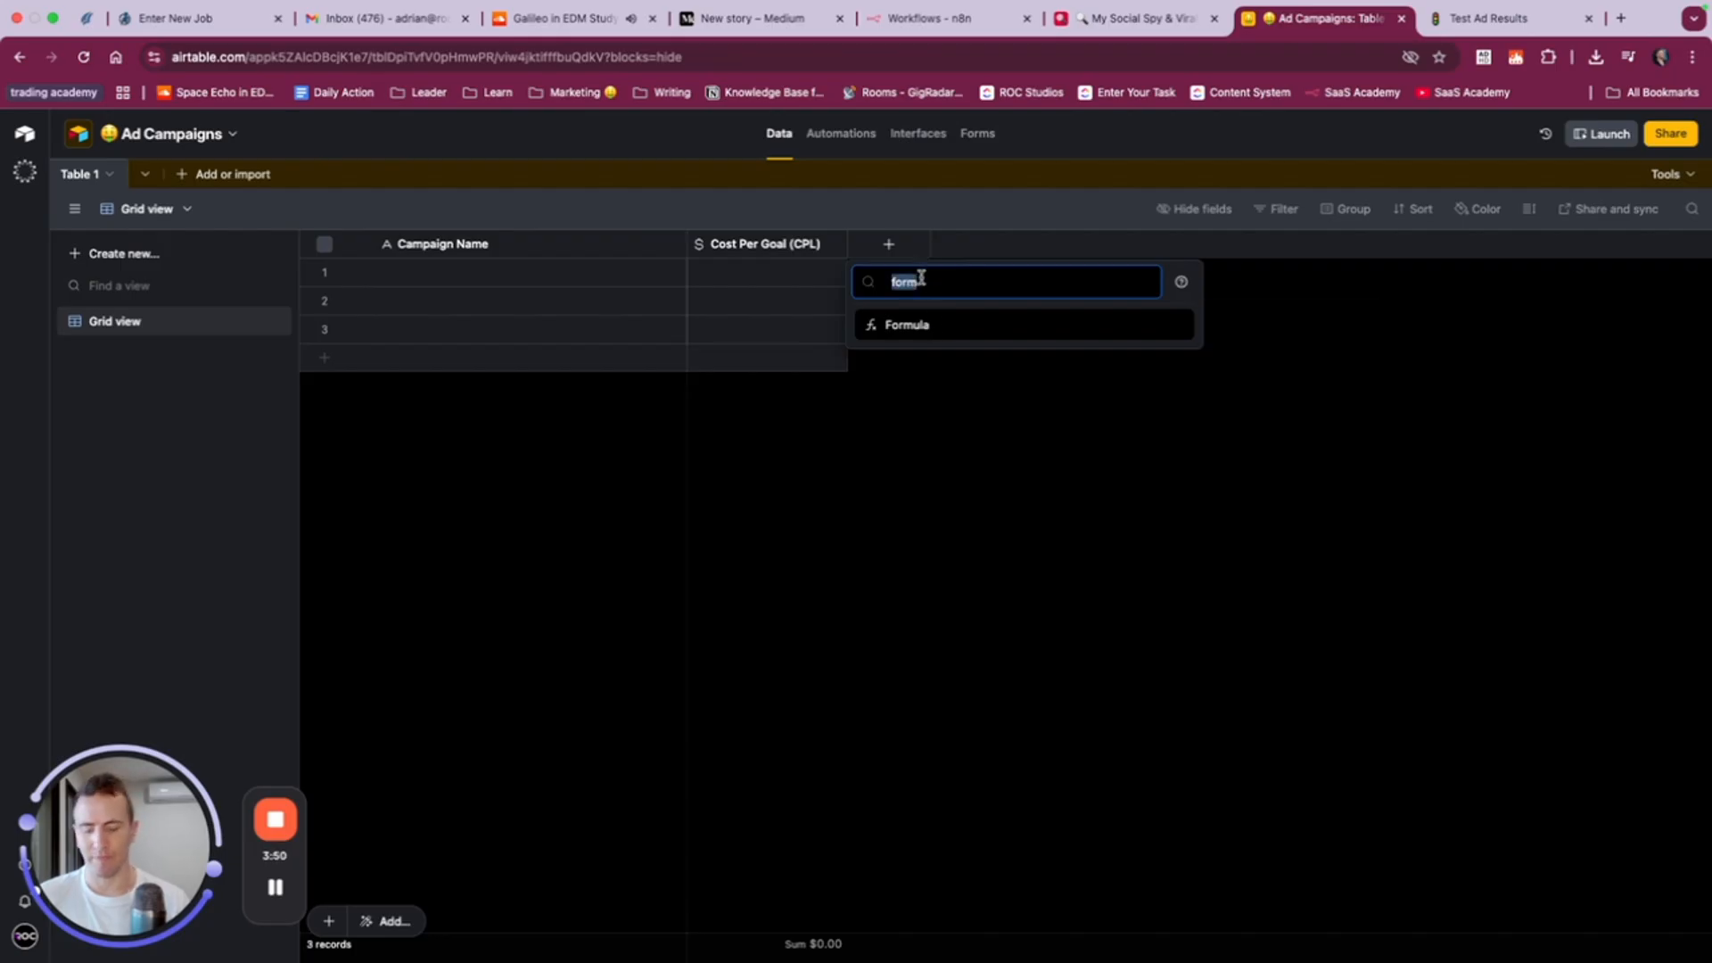
{"action": "key", "text": "BackSpace"}
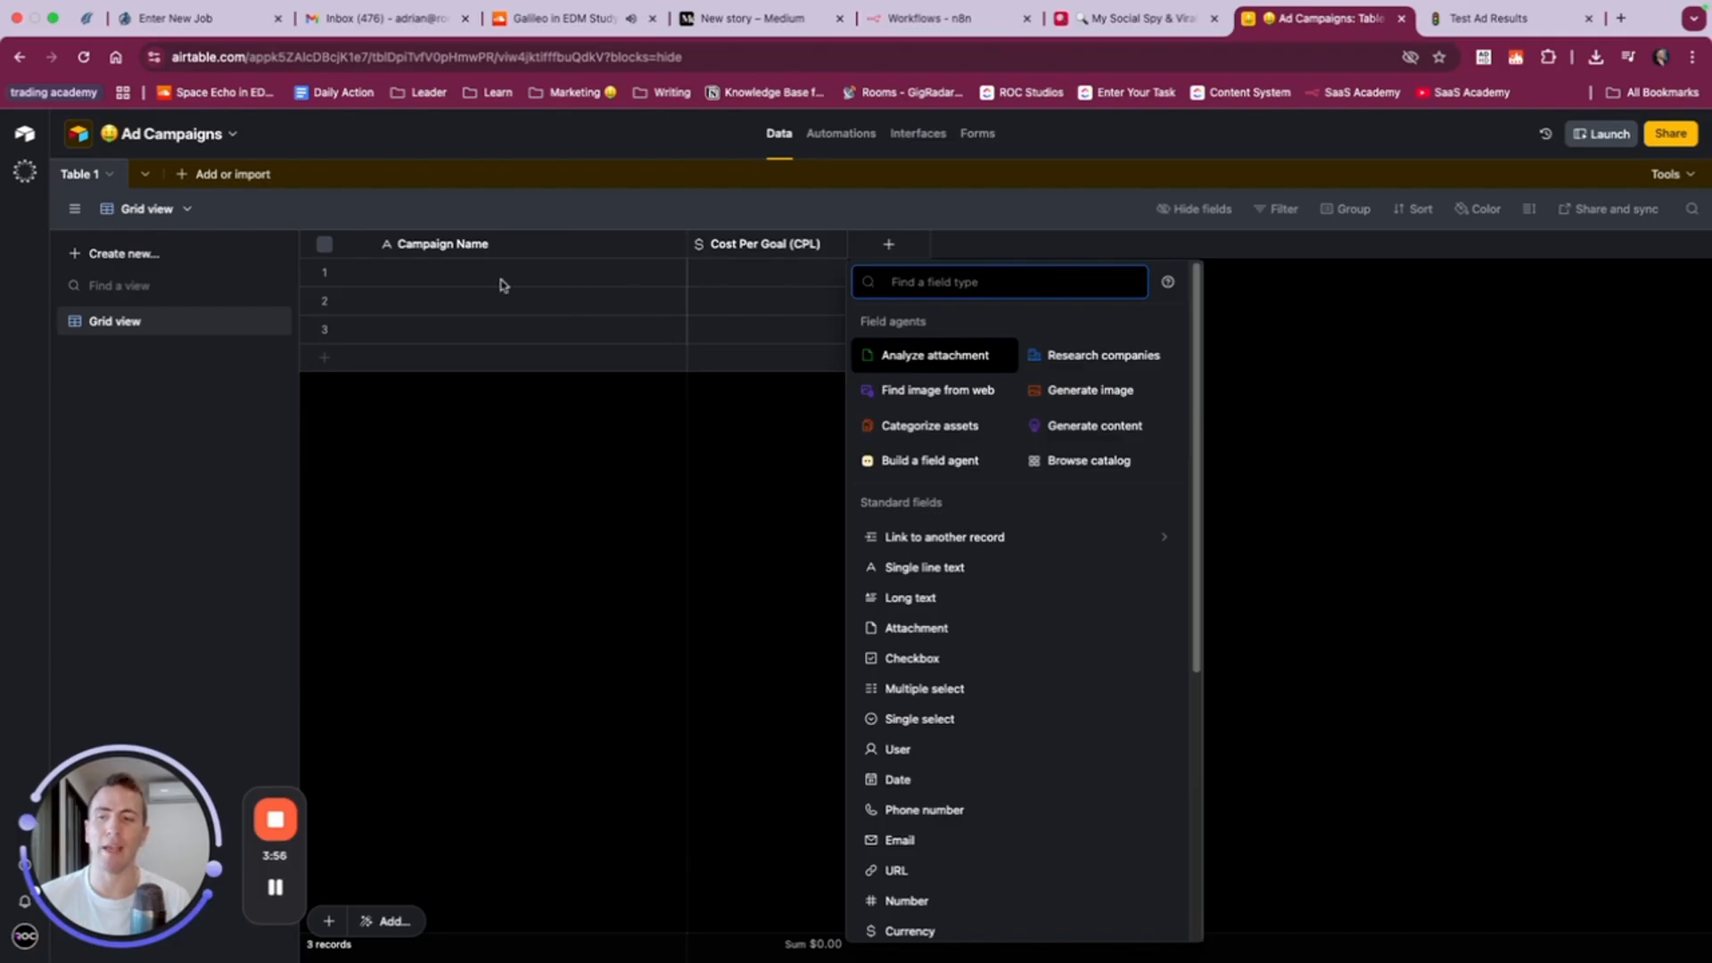
- Create the new field as long text named Strategy, without rich text formatting
{"action": "left_click", "coordinate": [922, 600]}
{"action": "type", "text": "Strategy"}
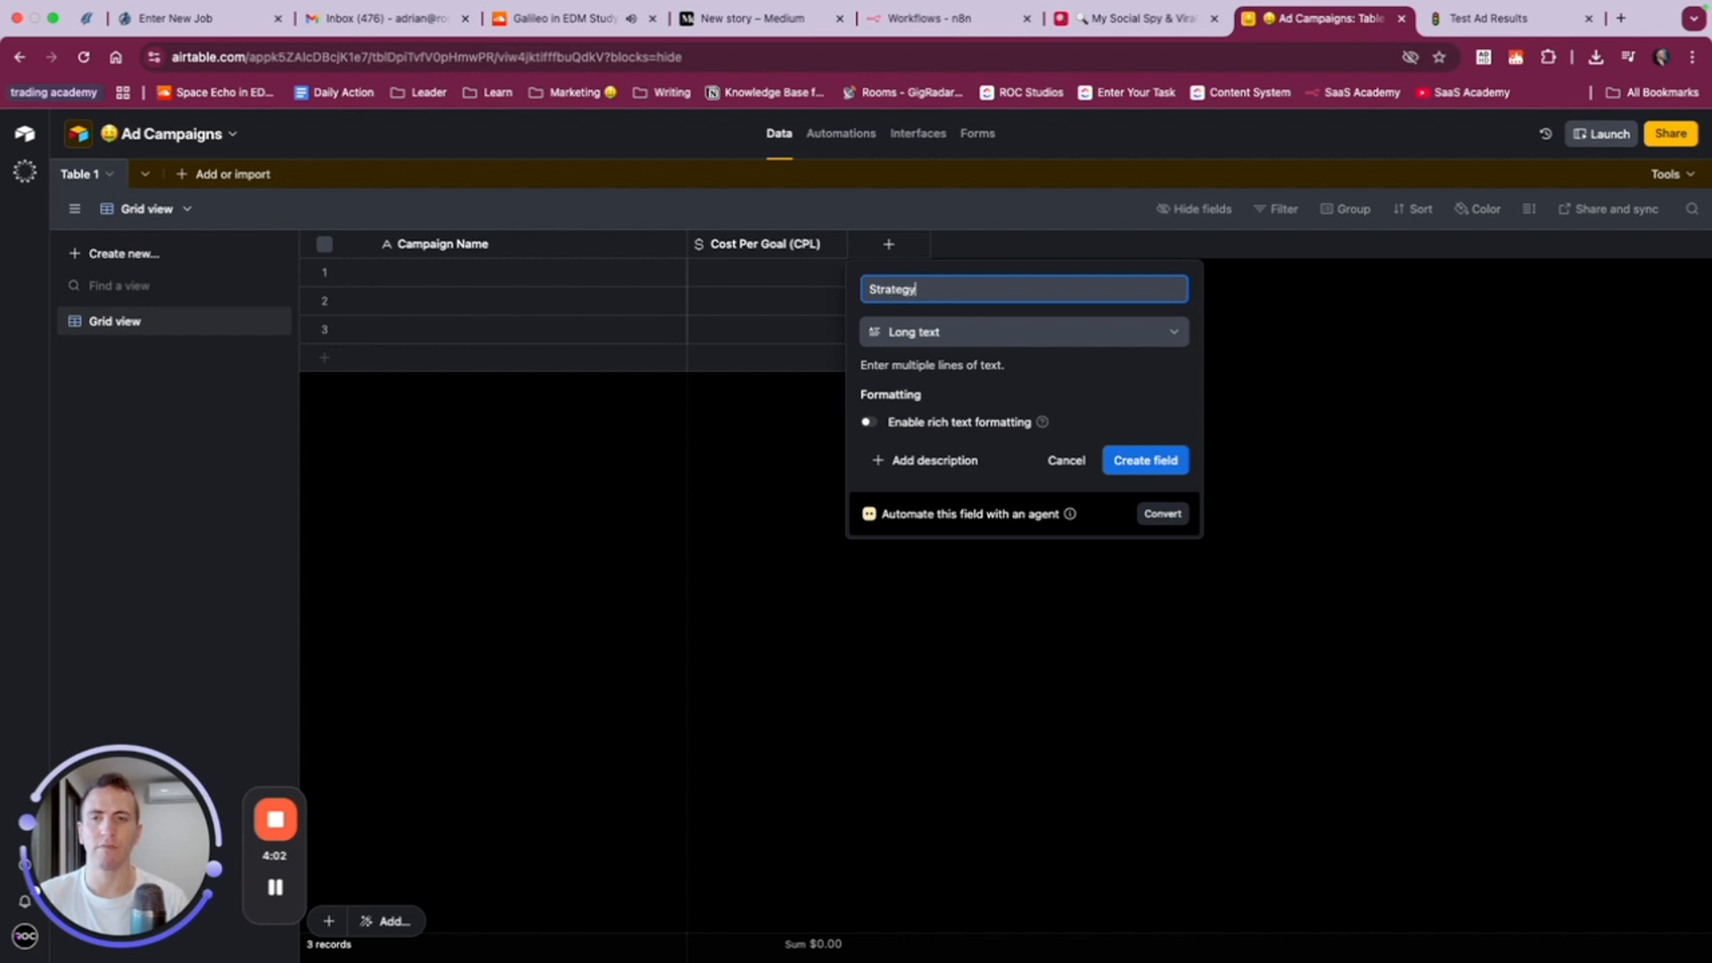
{"action": "left_click", "coordinate": [1168, 466]}
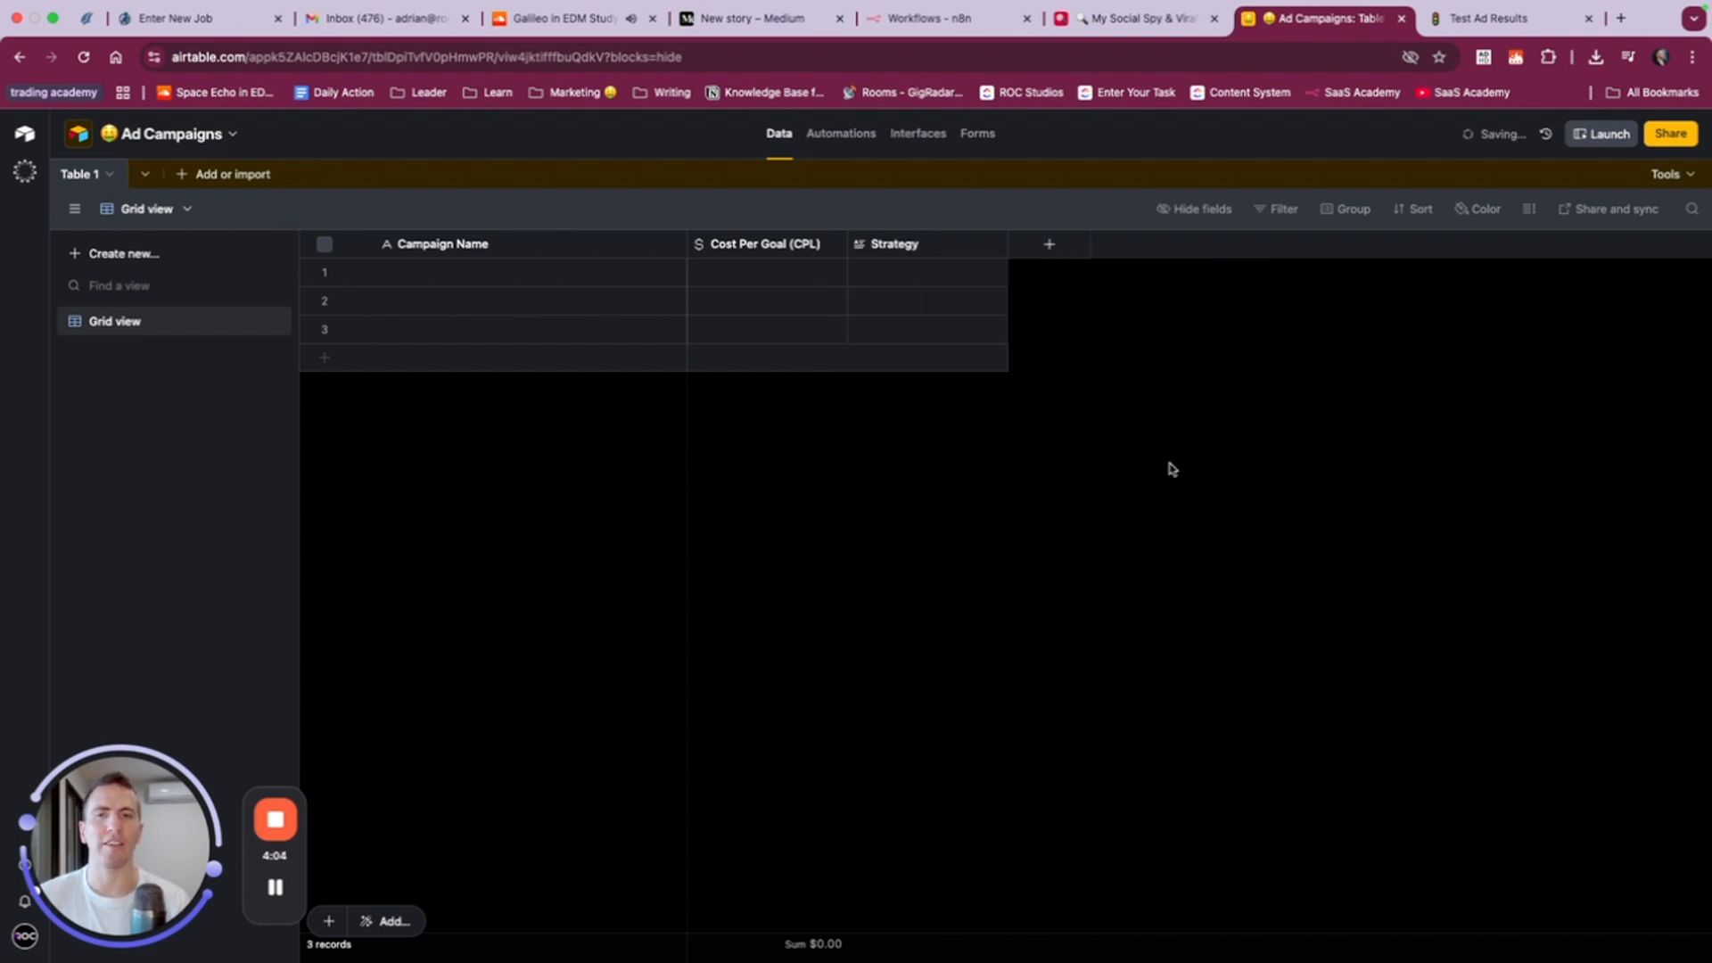
- Check the Notion table's columns, return to Airtable and create a checkbox field named Is Active with the green check mark style
{"action": "left_click", "coordinate": [1489, 18]}
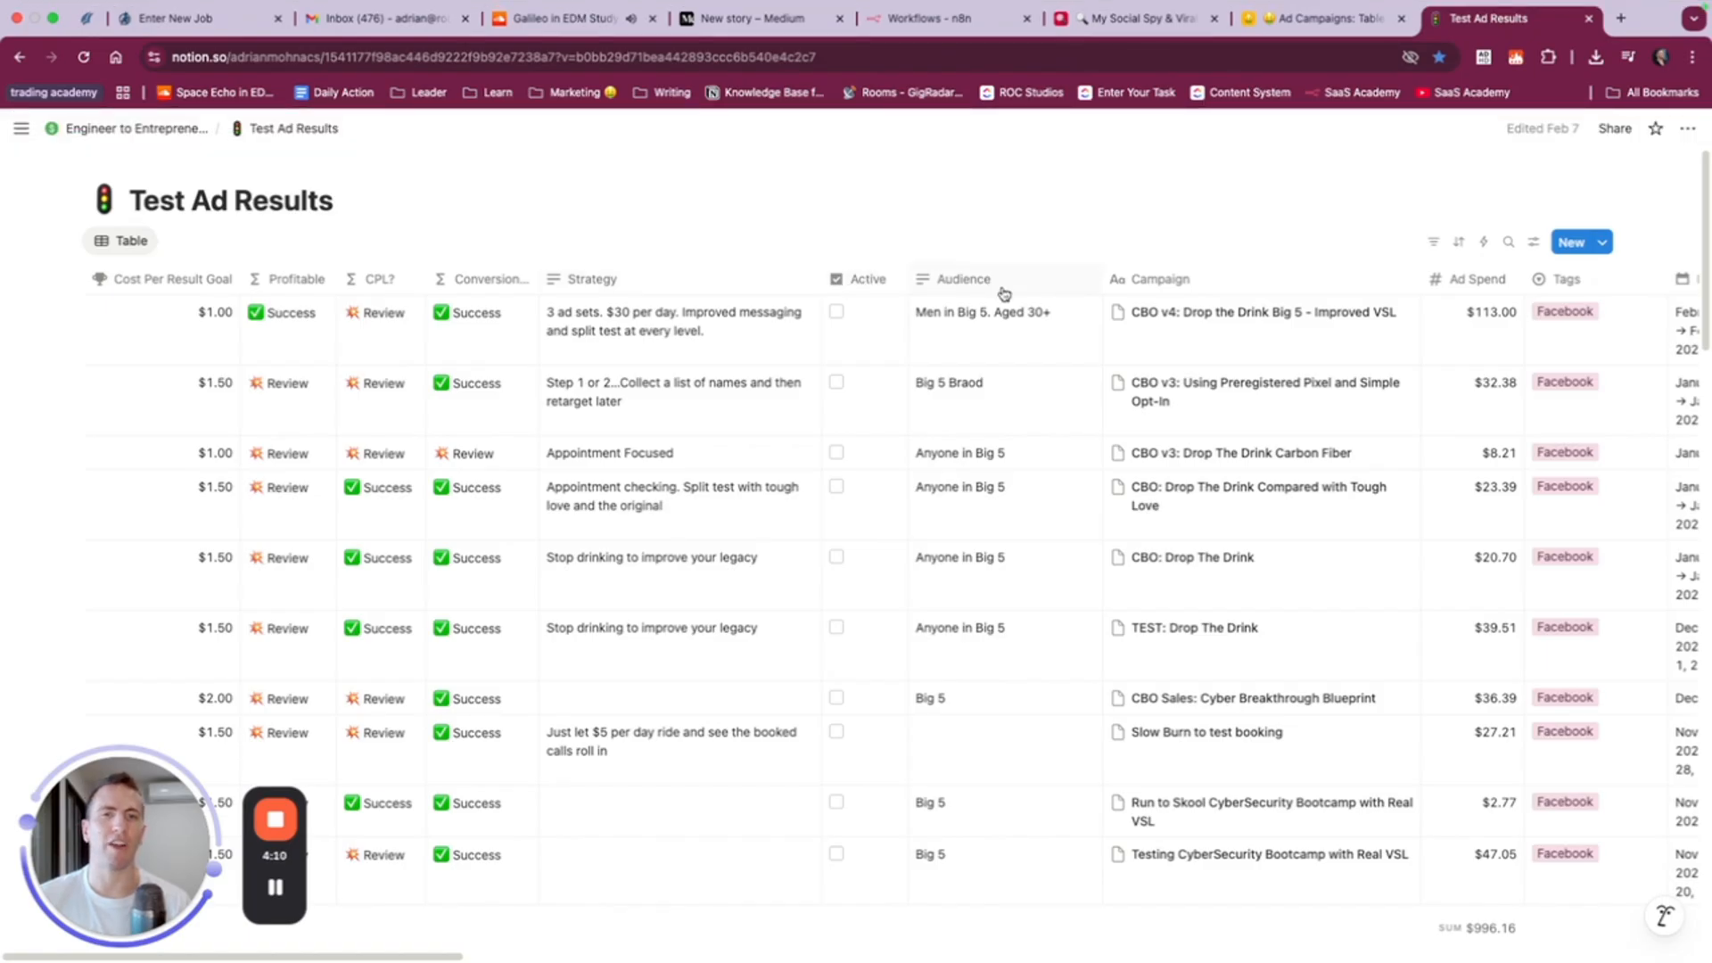
{"action": "left_click", "coordinate": [1324, 17]}
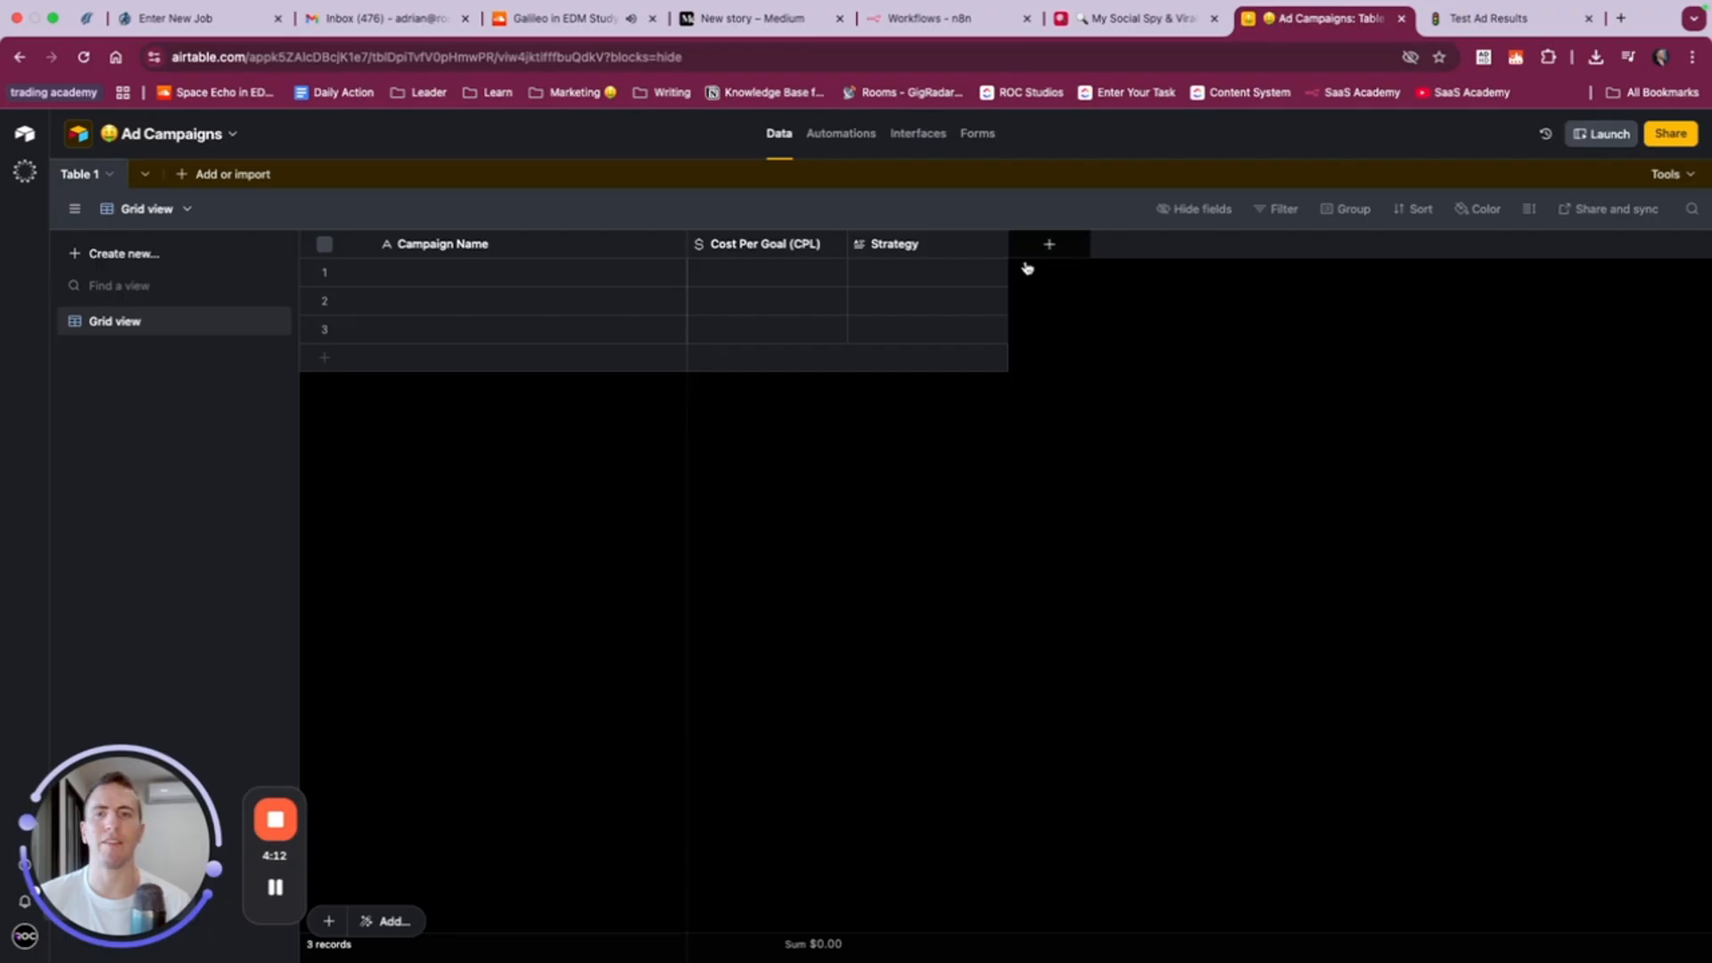
{"action": "left_click", "coordinate": [1052, 241]}
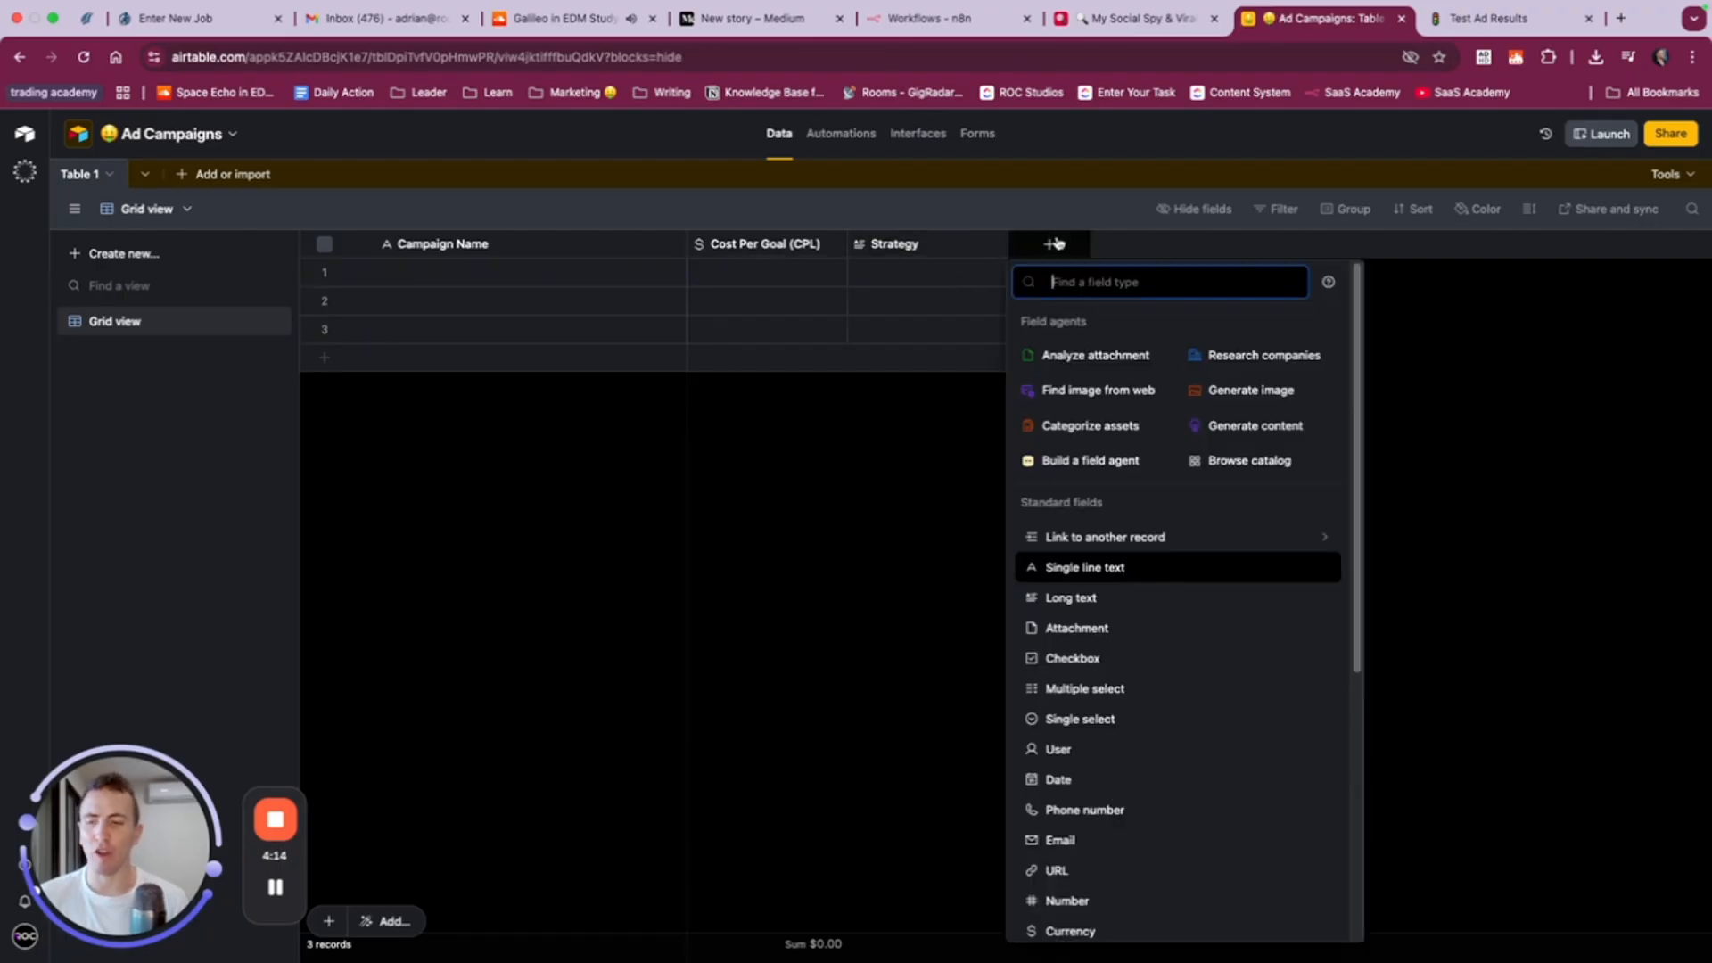
{"action": "type", "text": "check"}
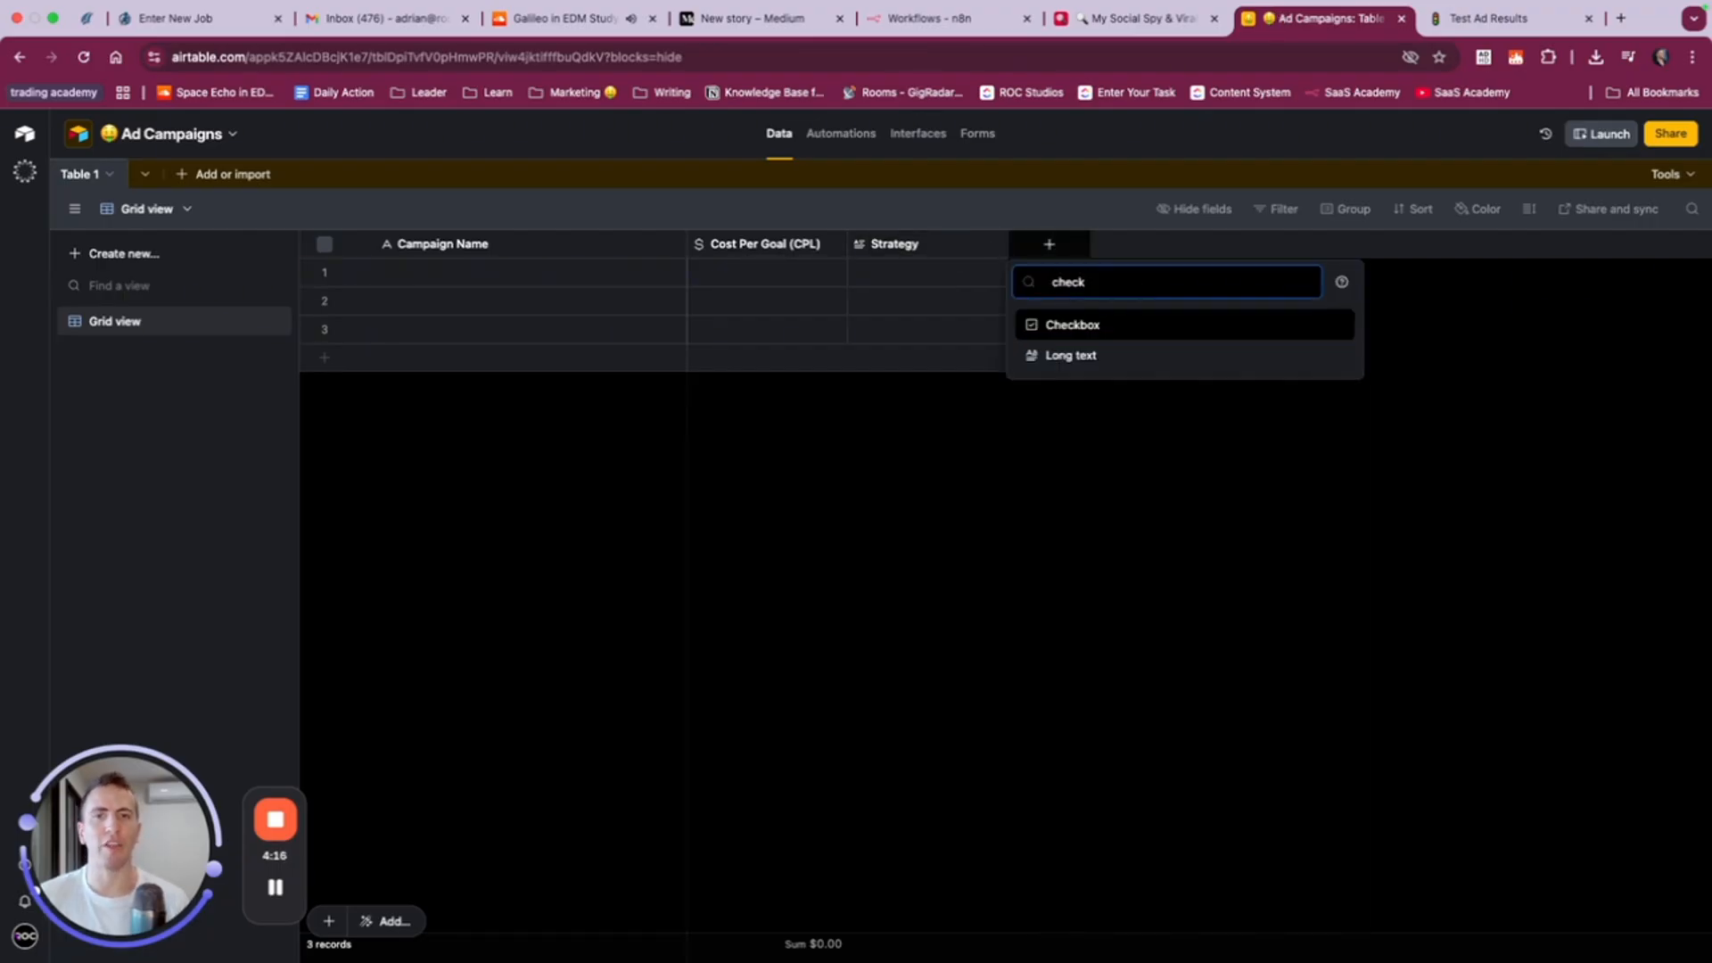
{"action": "left_click", "coordinate": [1083, 324]}
{"action": "type", "text": "Is Active"}
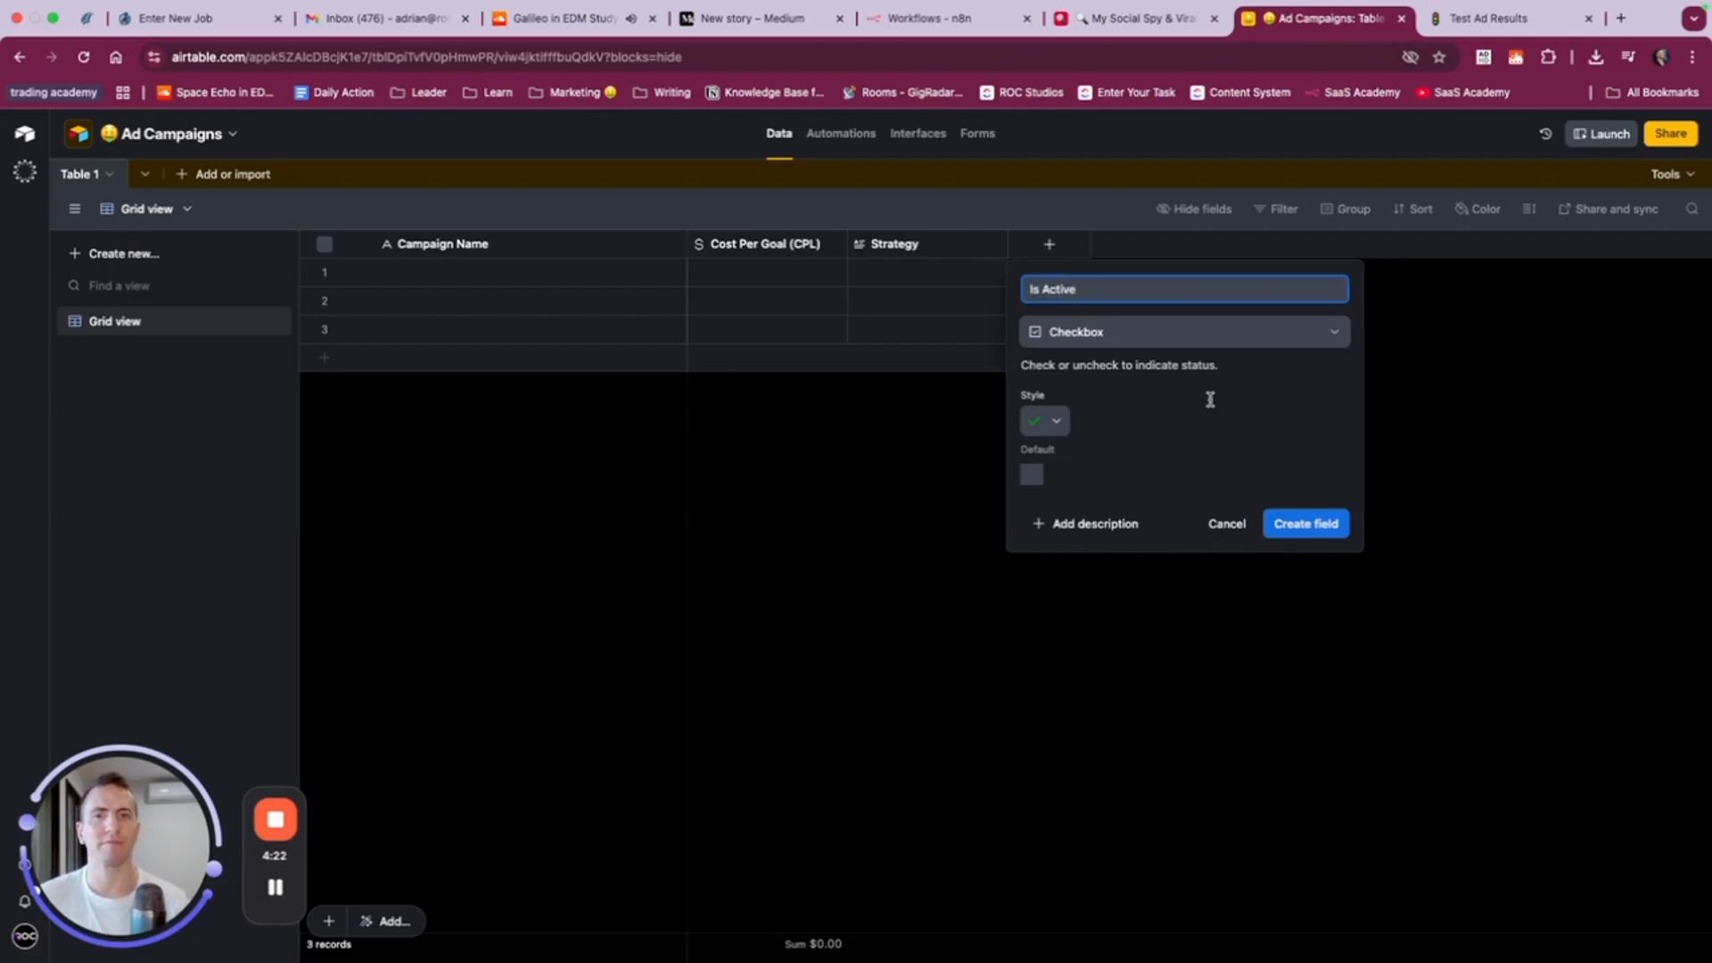
{"action": "left_click", "coordinate": [1049, 421]}
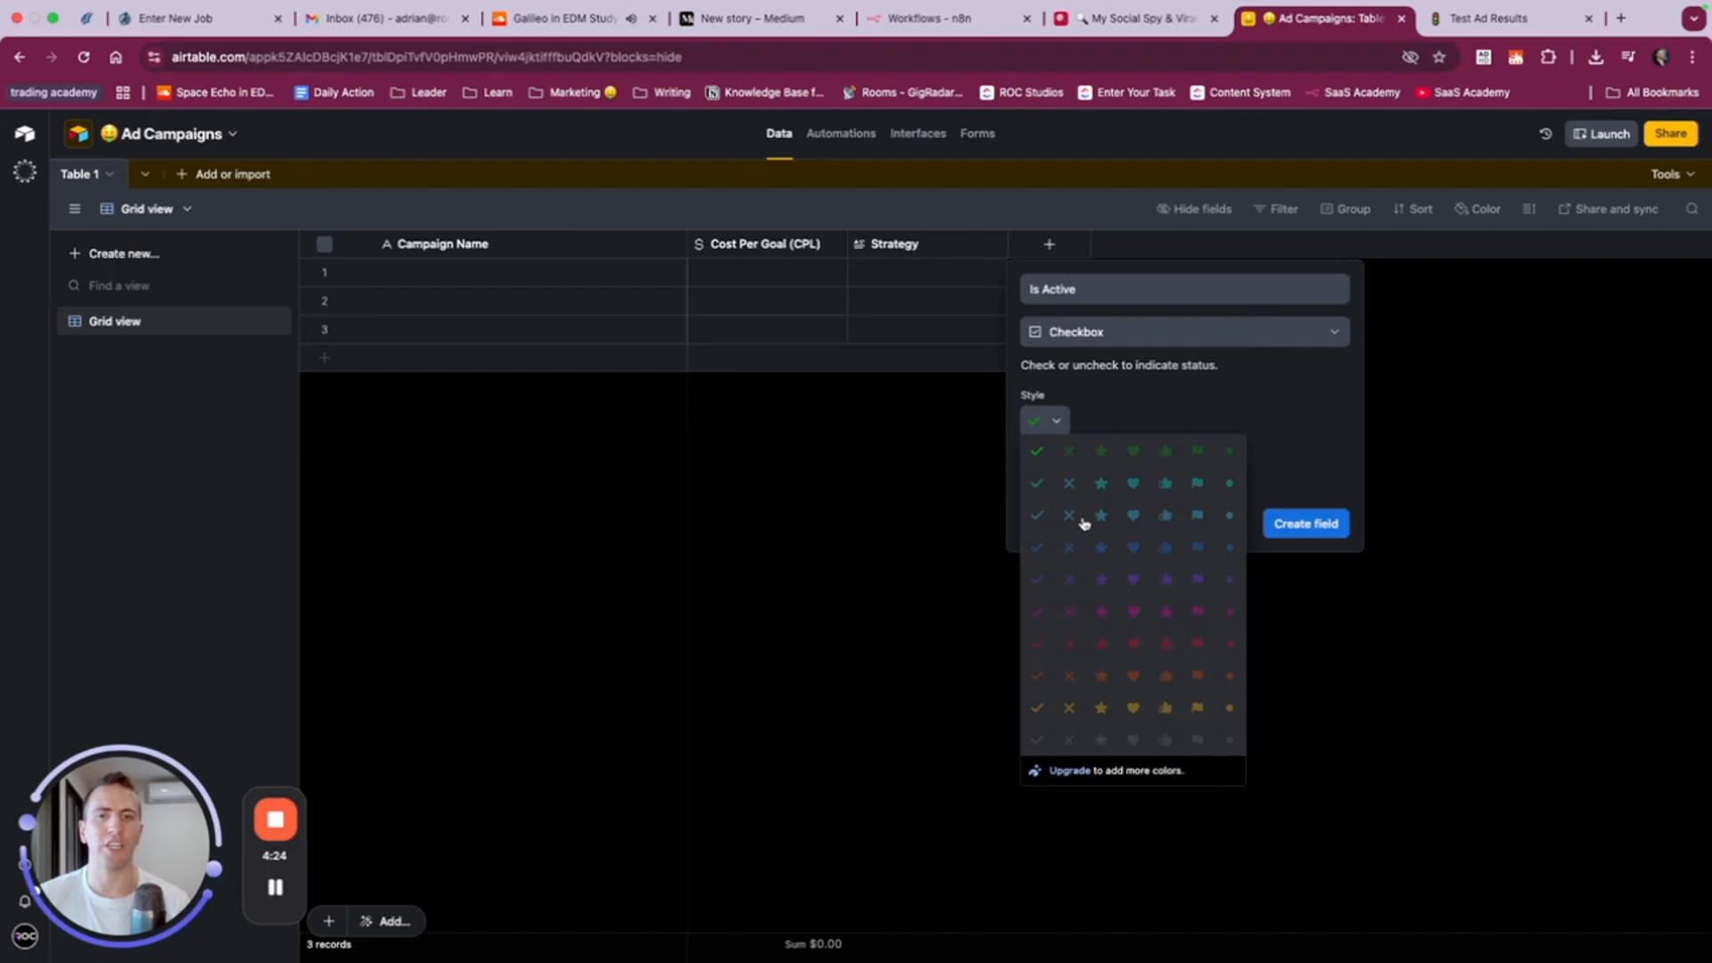
{"action": "left_click", "coordinate": [1038, 453]}
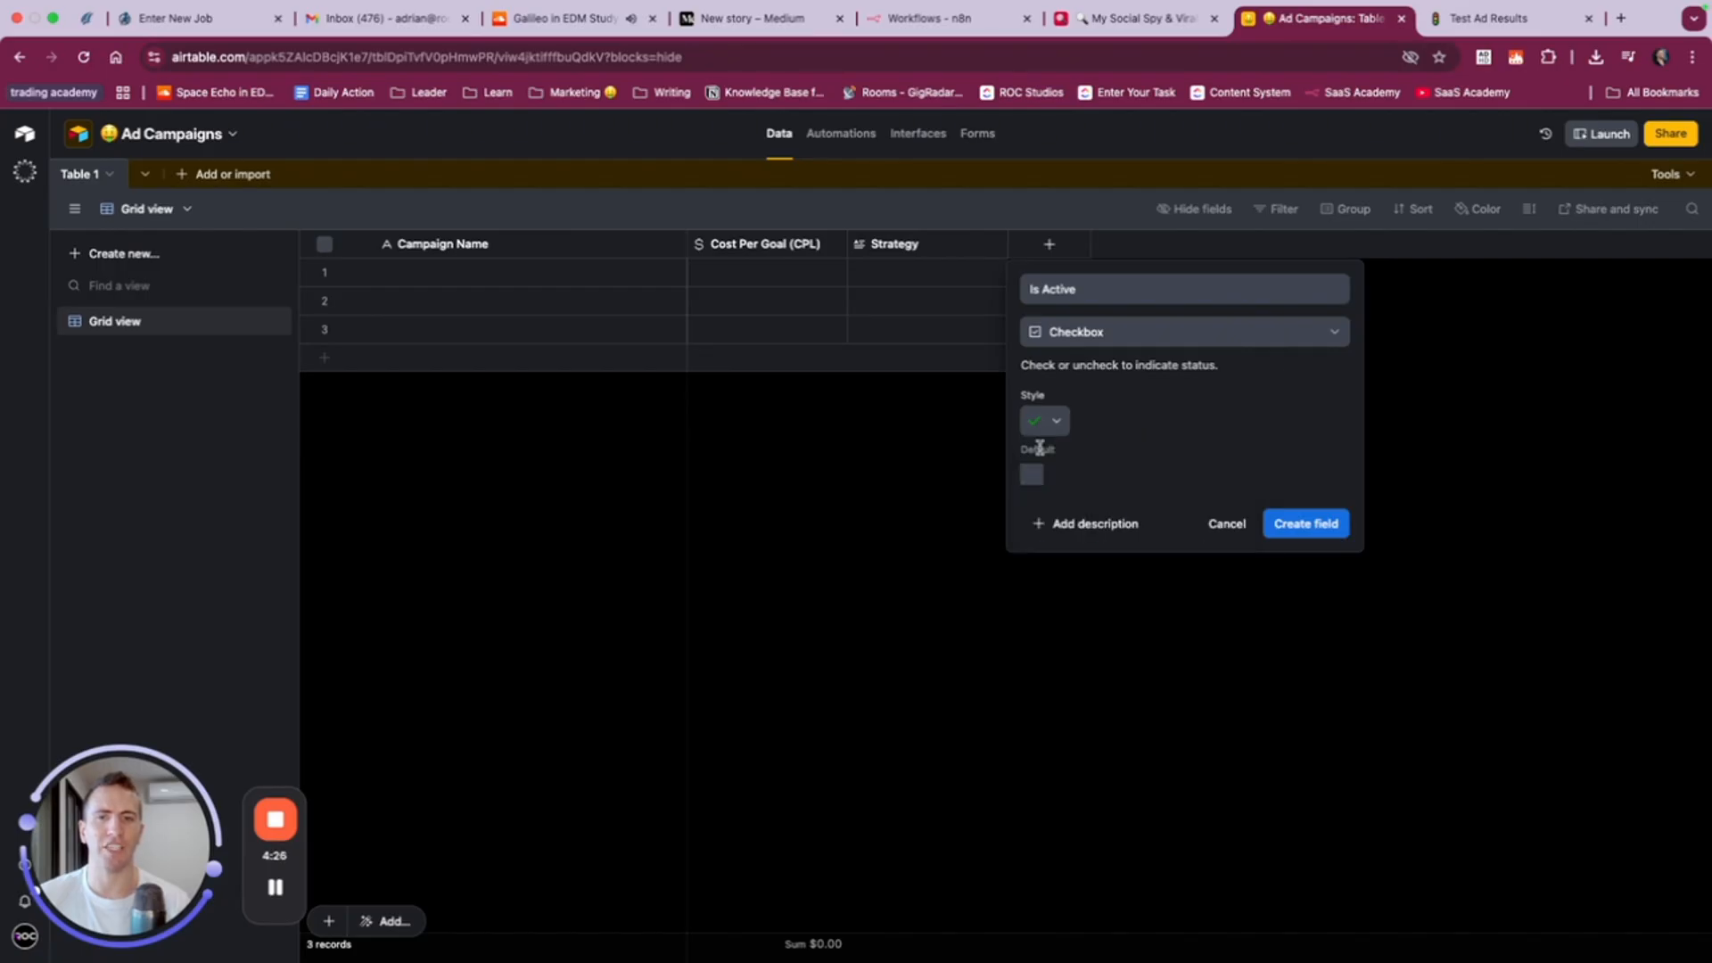
{"action": "left_click", "coordinate": [1307, 521]}
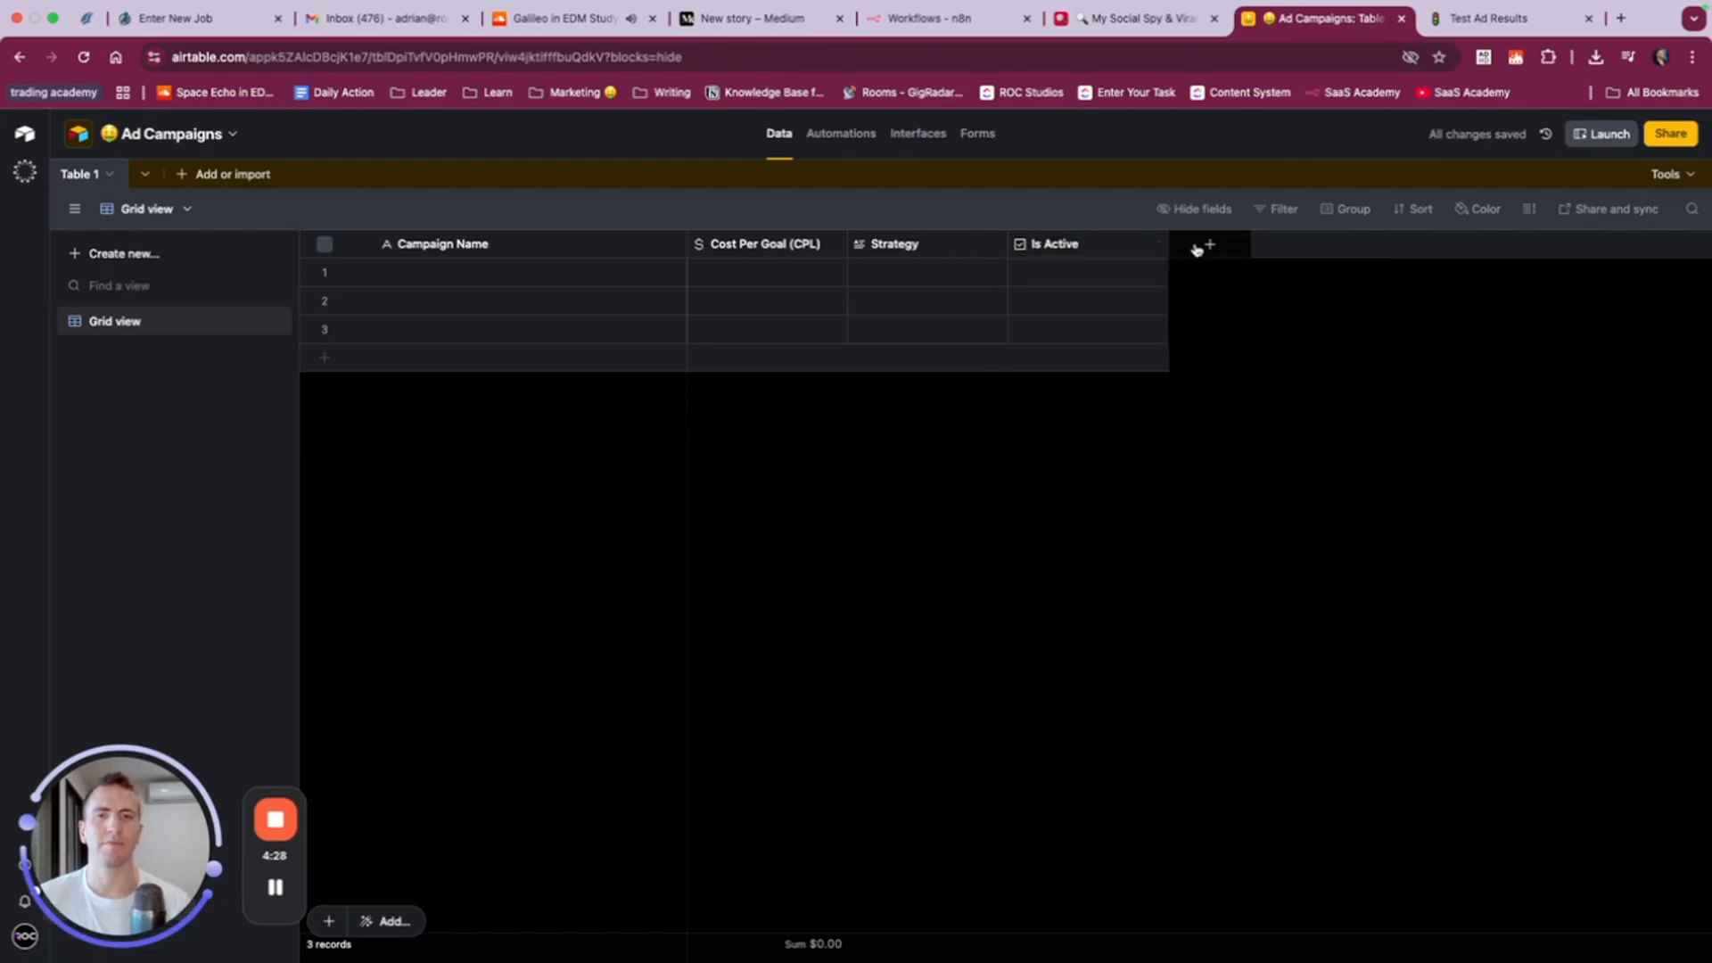
- Start a new field after Is Active, name it Audience and set its type to multiple select
{"action": "left_click", "coordinate": [1197, 246]}
{"action": "type", "text": "aud"}
{"action": "key", "text": "BackSpace"}
{"action": "key", "text": "BackSpace"}
{"action": "key", "text": "BackSpace"}
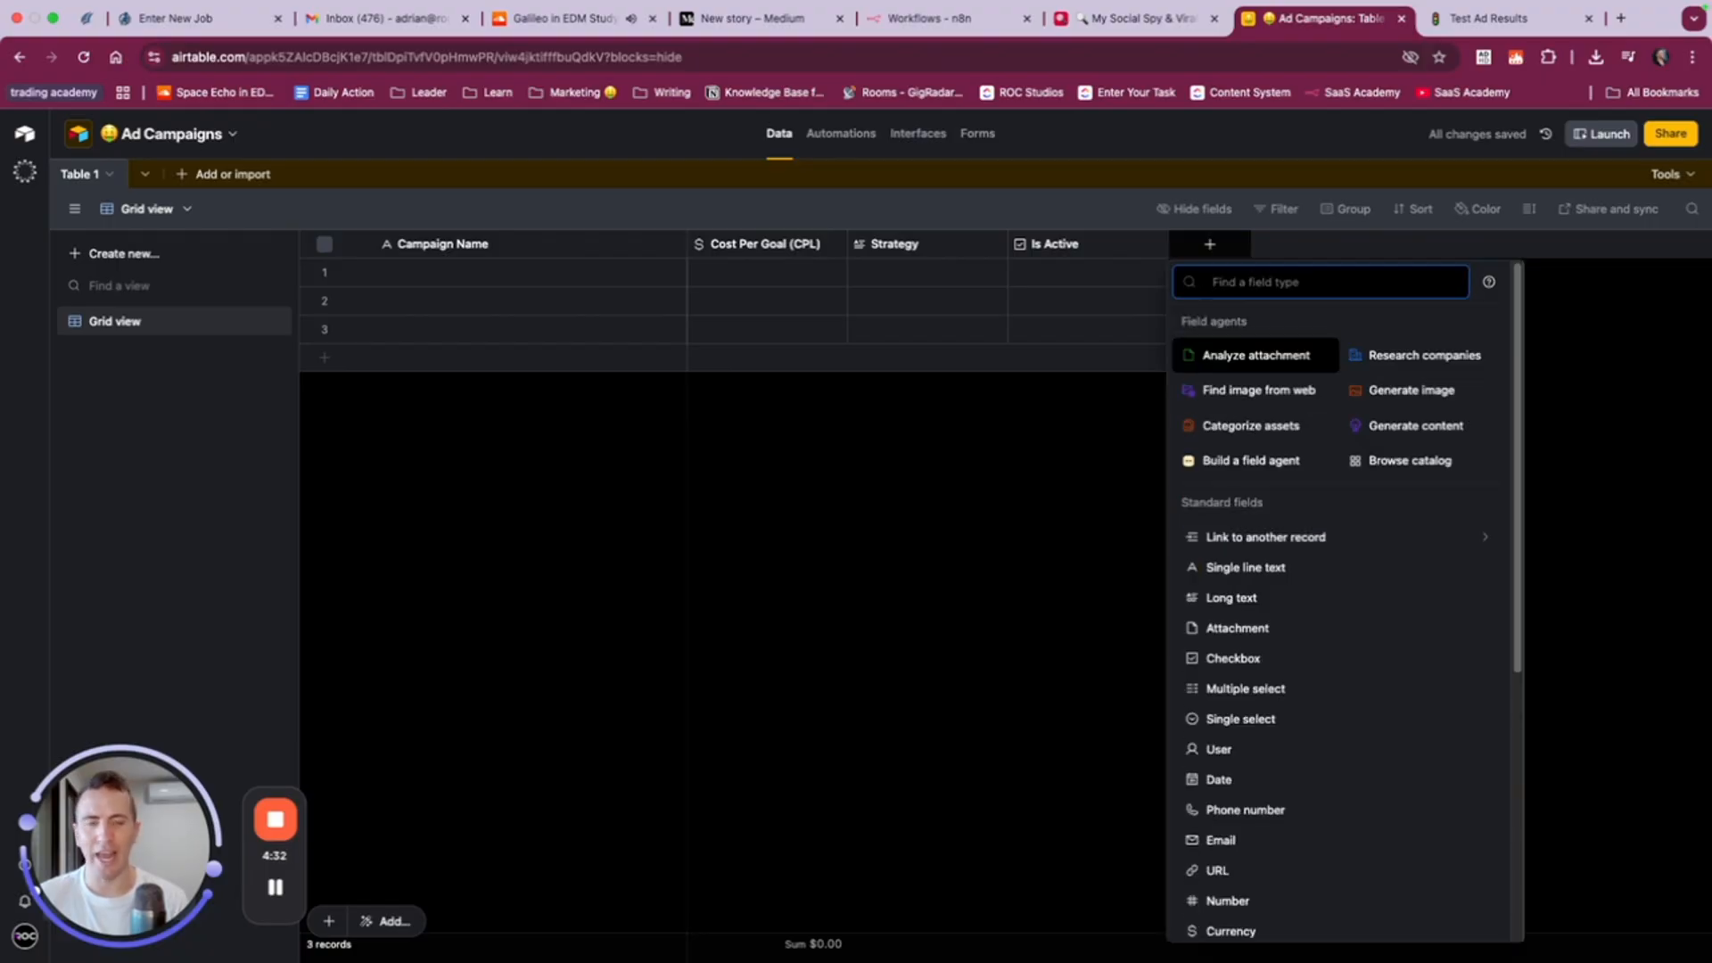
{"action": "type", "text": "dro"}
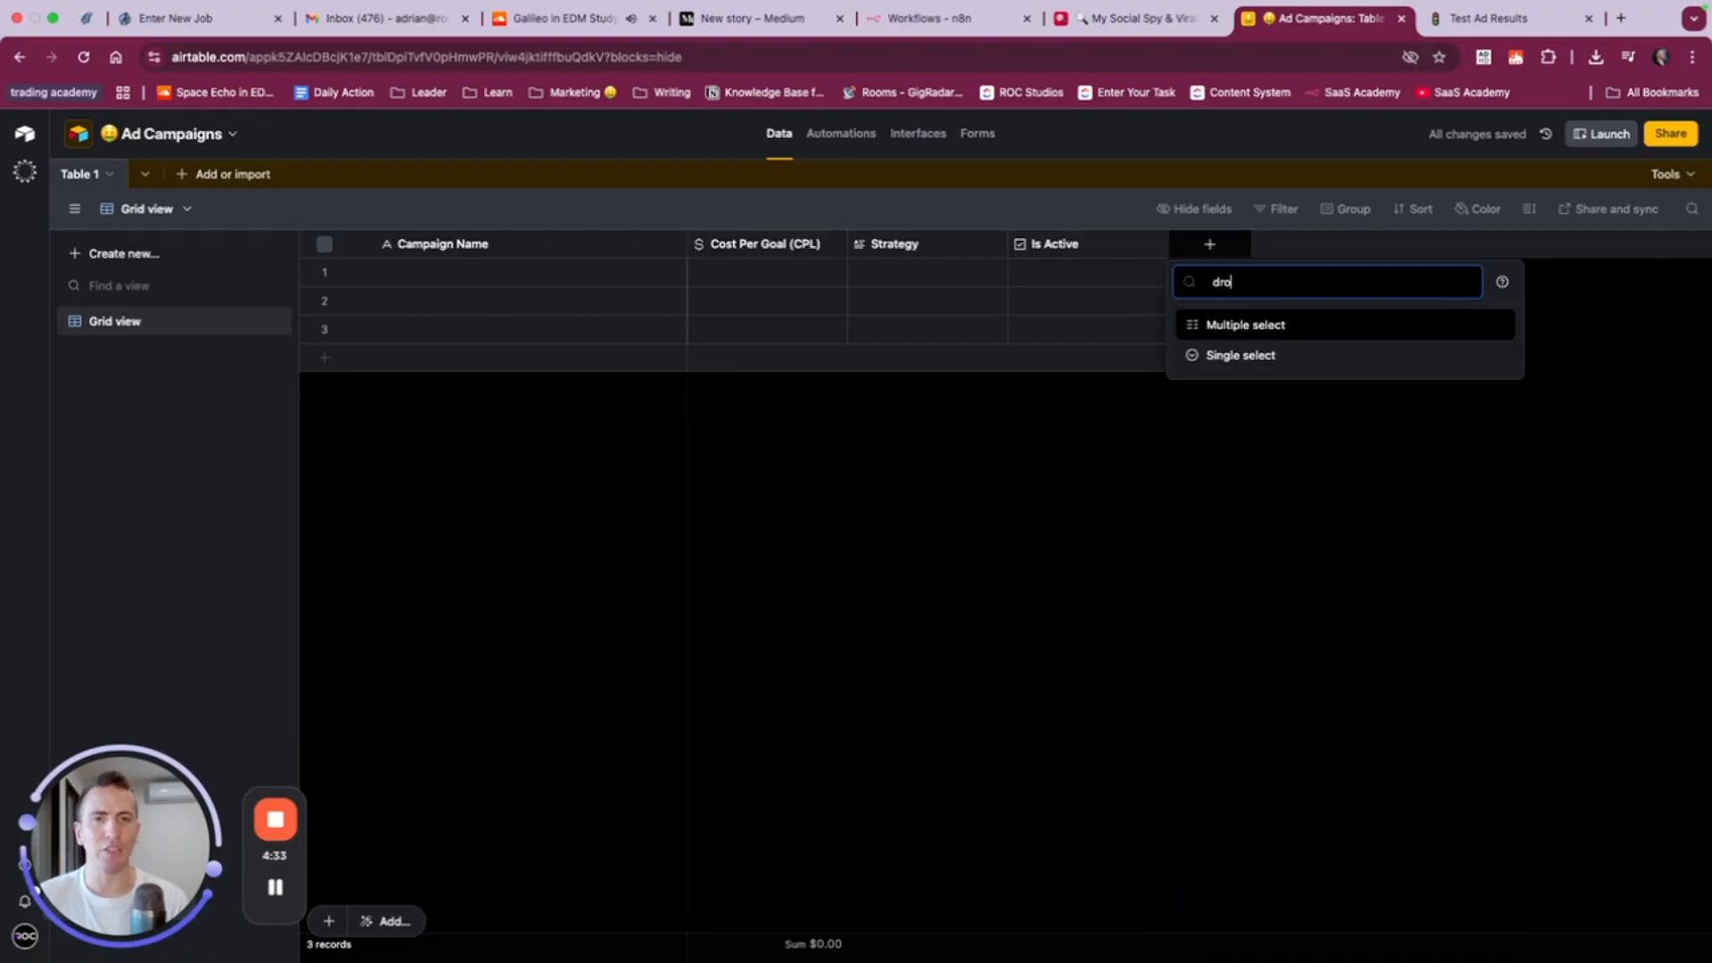
{"action": "left_click", "coordinate": [1229, 359]}
{"action": "type", "text": "Audience"}
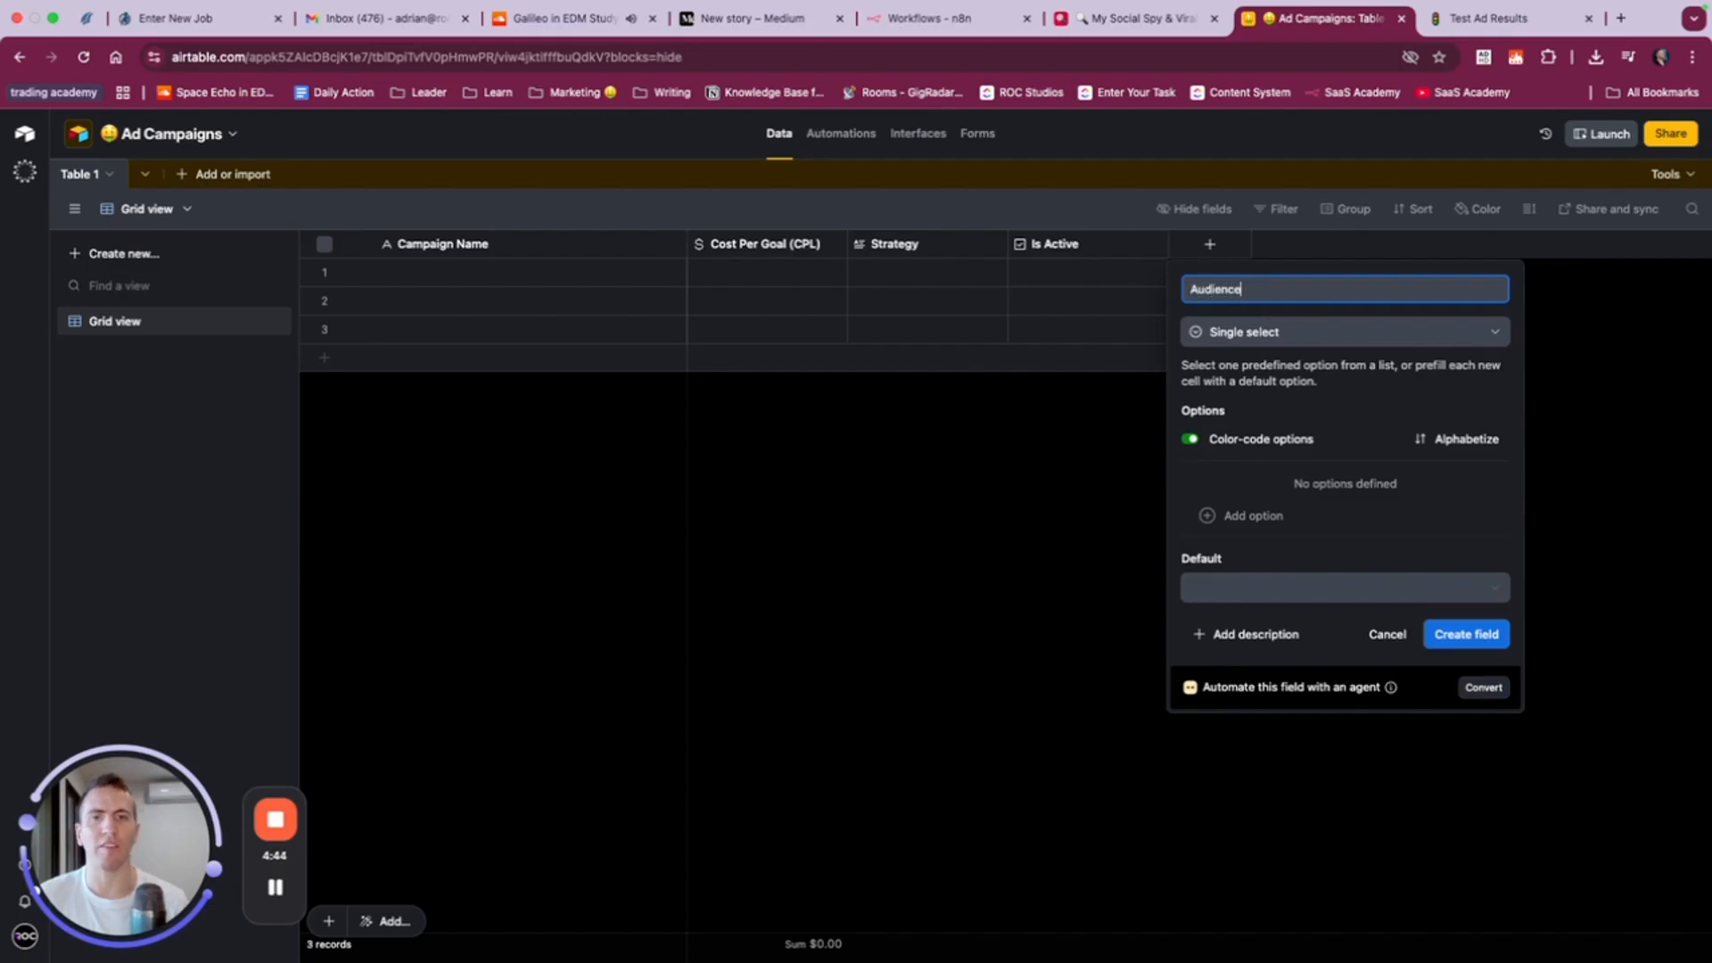
{"action": "left_click", "coordinate": [1308, 339]}
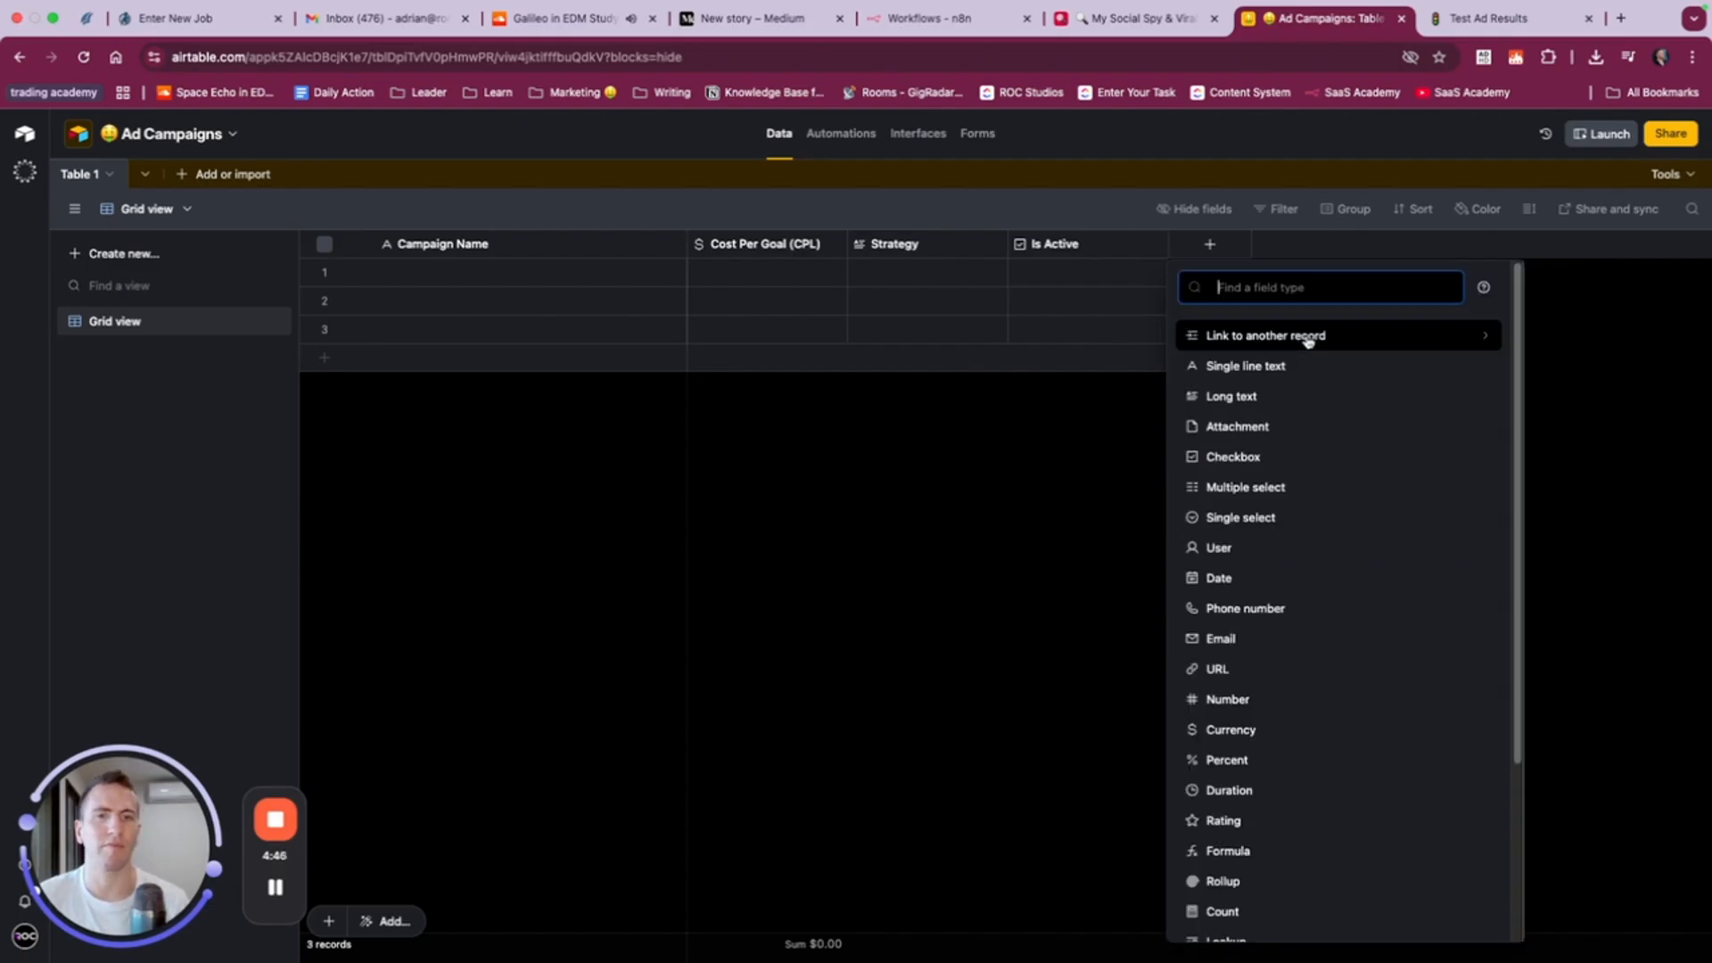
{"action": "left_click", "coordinate": [1287, 487]}
- Add the options Male and Female to the Audience field
{"action": "left_click", "coordinate": [1257, 502]}
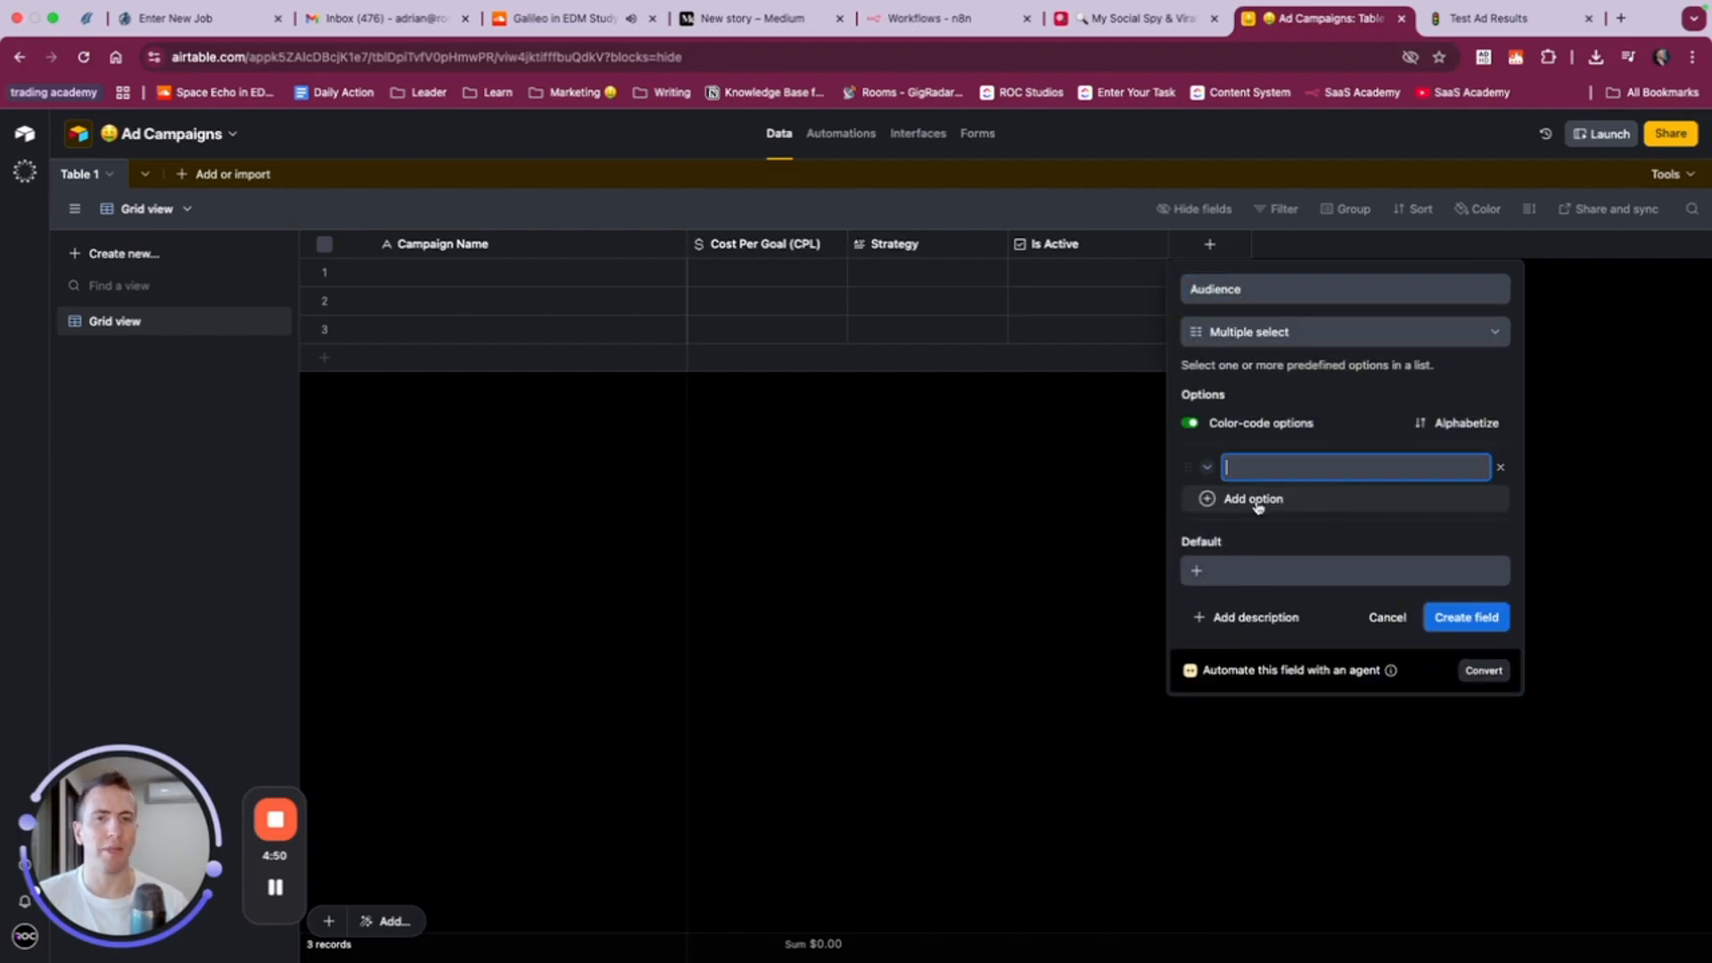
{"action": "type", "text": "MAle"}
{"action": "key", "text": "Return"}
{"action": "key", "text": "BackSpace"}
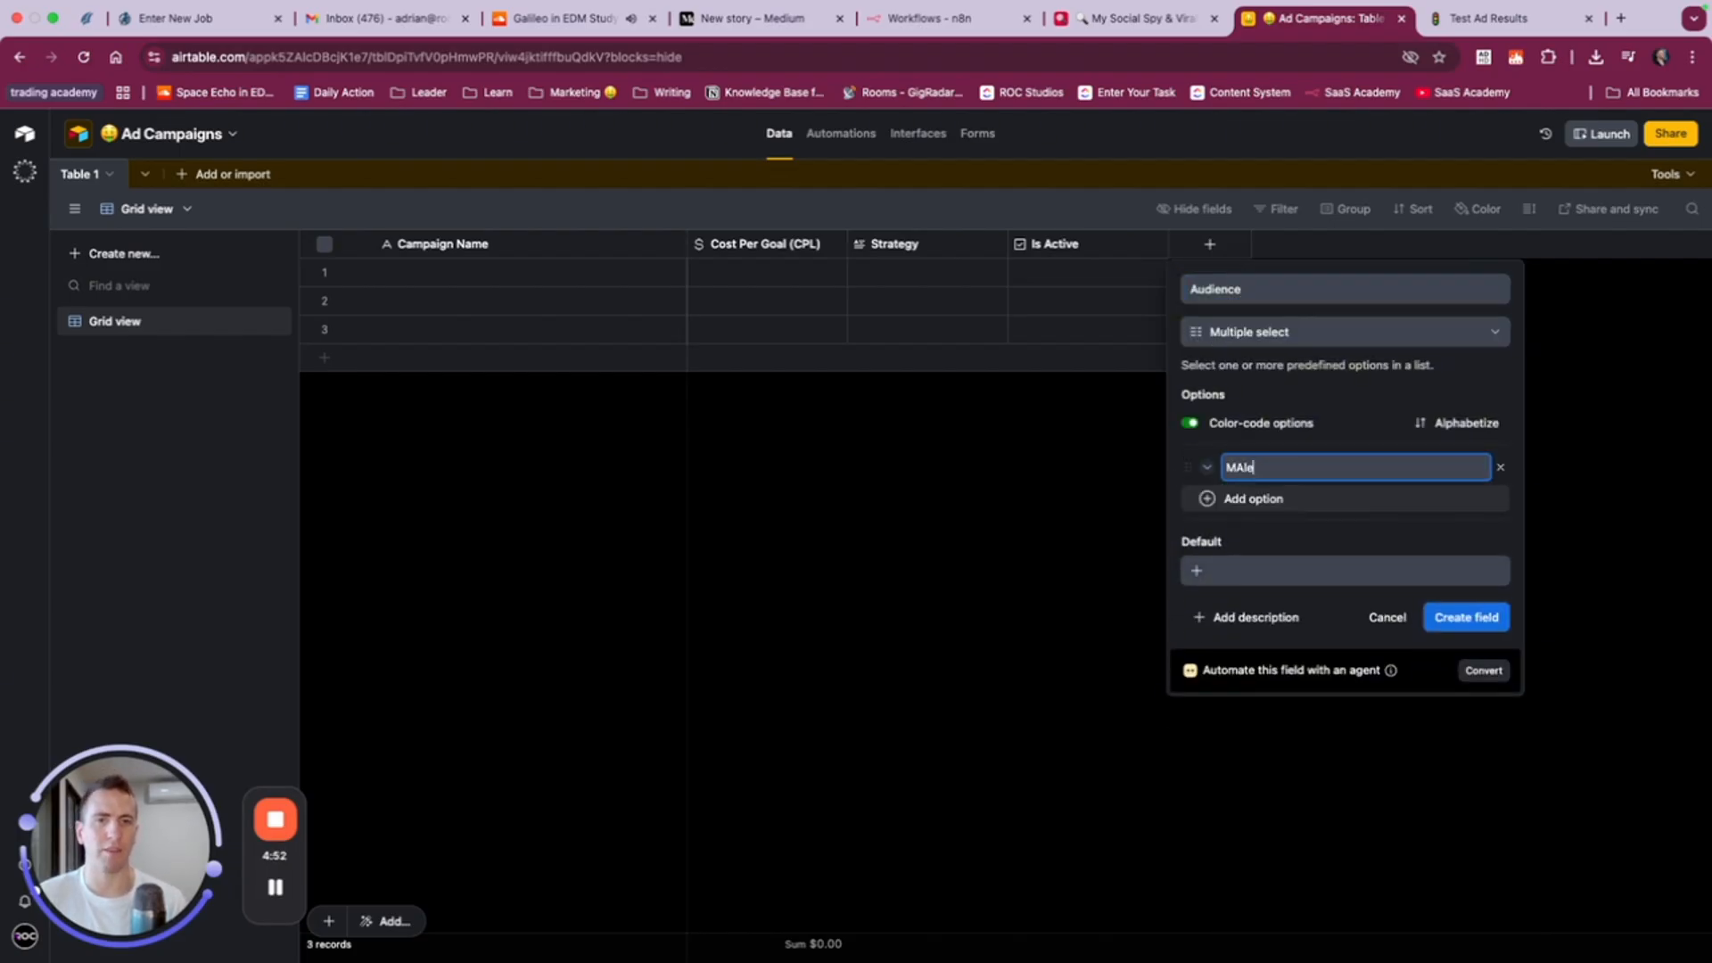
{"action": "key", "text": "BackSpace"}
{"action": "type", "text": "ale"}
{"action": "key", "text": "Return"}
{"action": "type", "text": "Femal"}
{"action": "key", "text": "Return"}
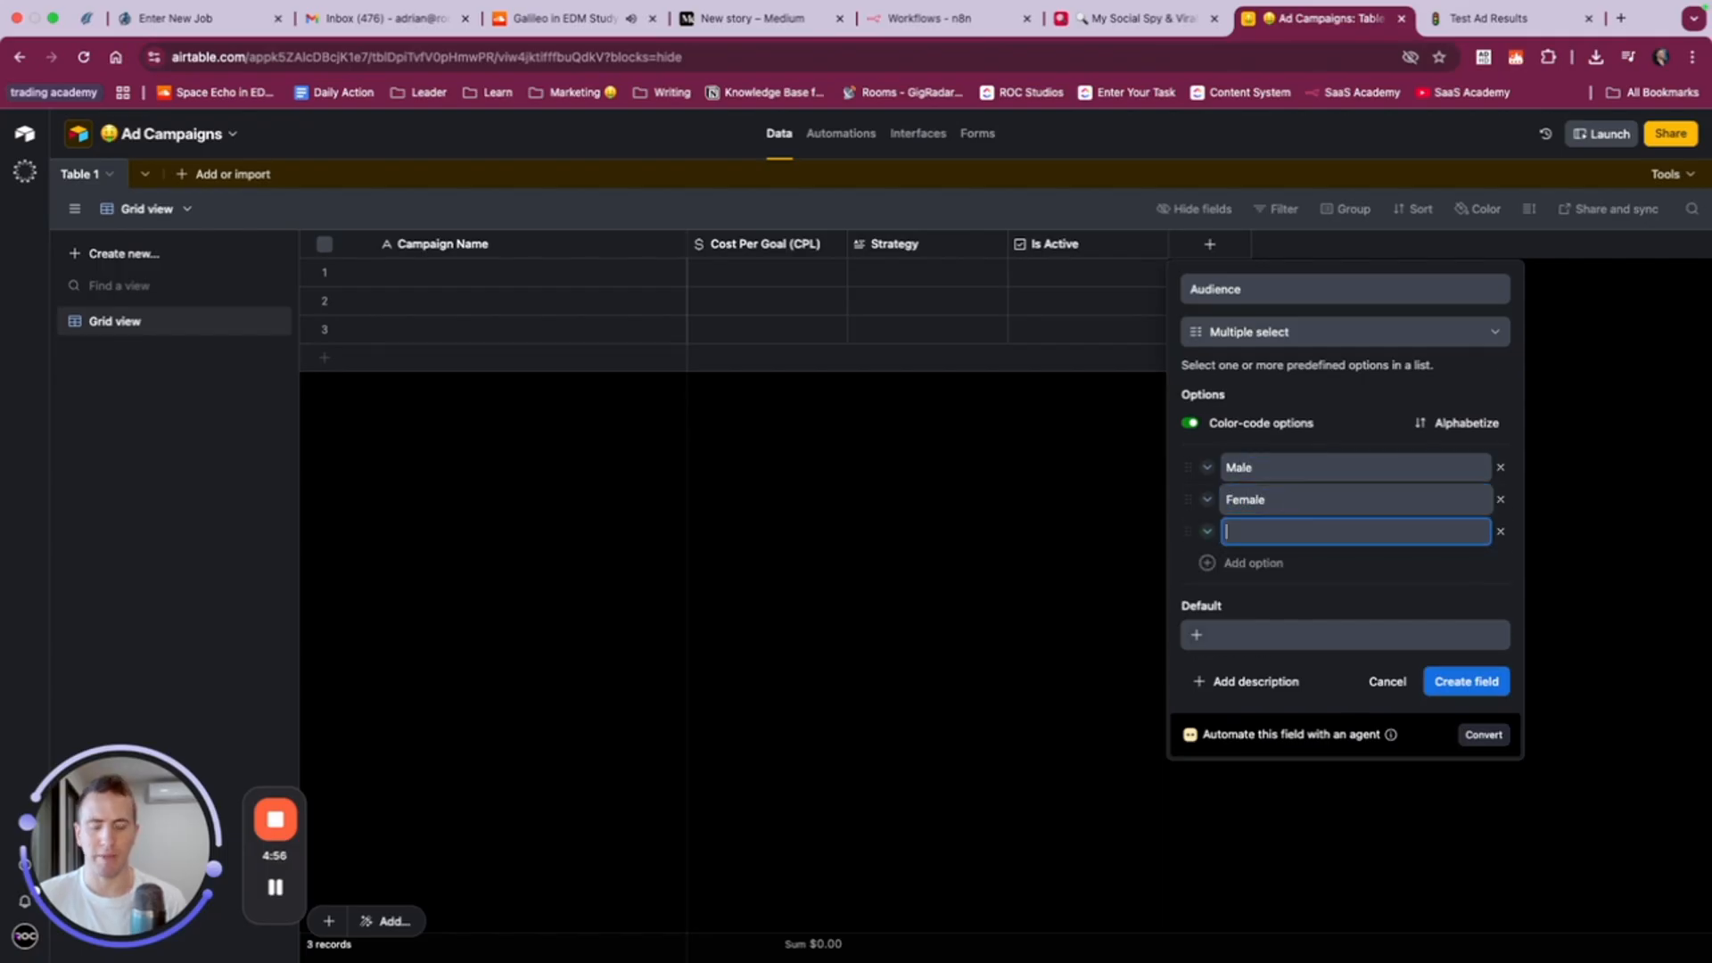
- Add the age options Ages 18-30 and Ages 30--44 to the Audience field
{"action": "type", "text": "Ages 18-"}
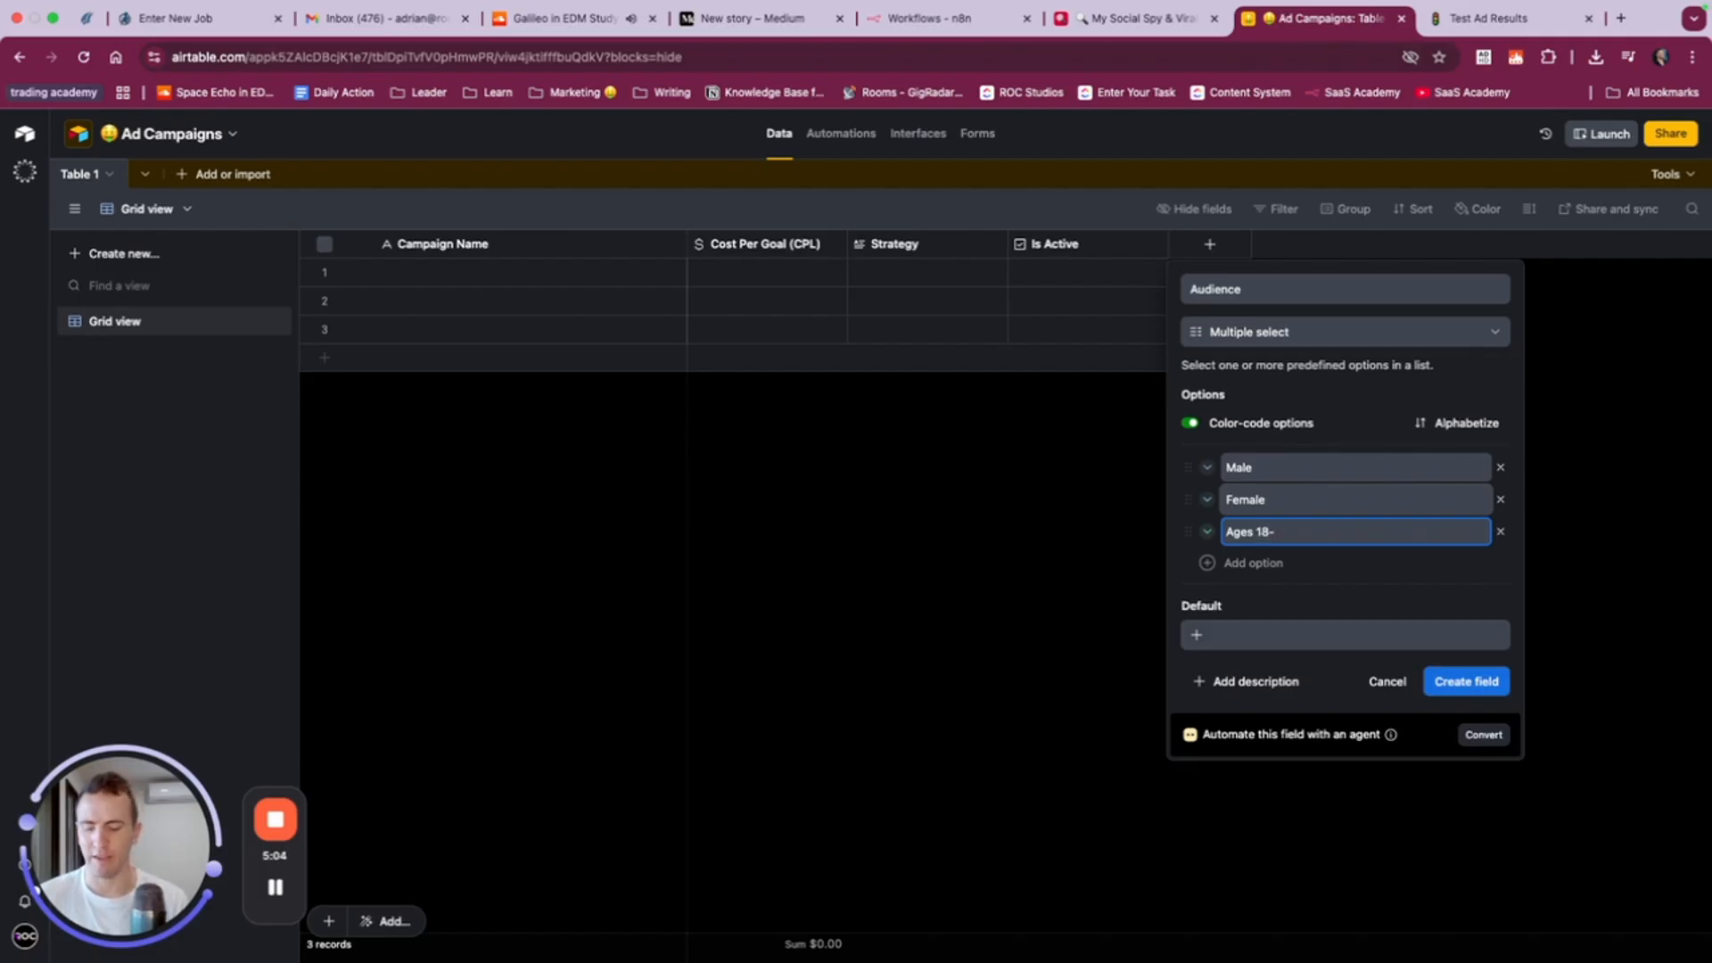
{"action": "type", "text": "30"}
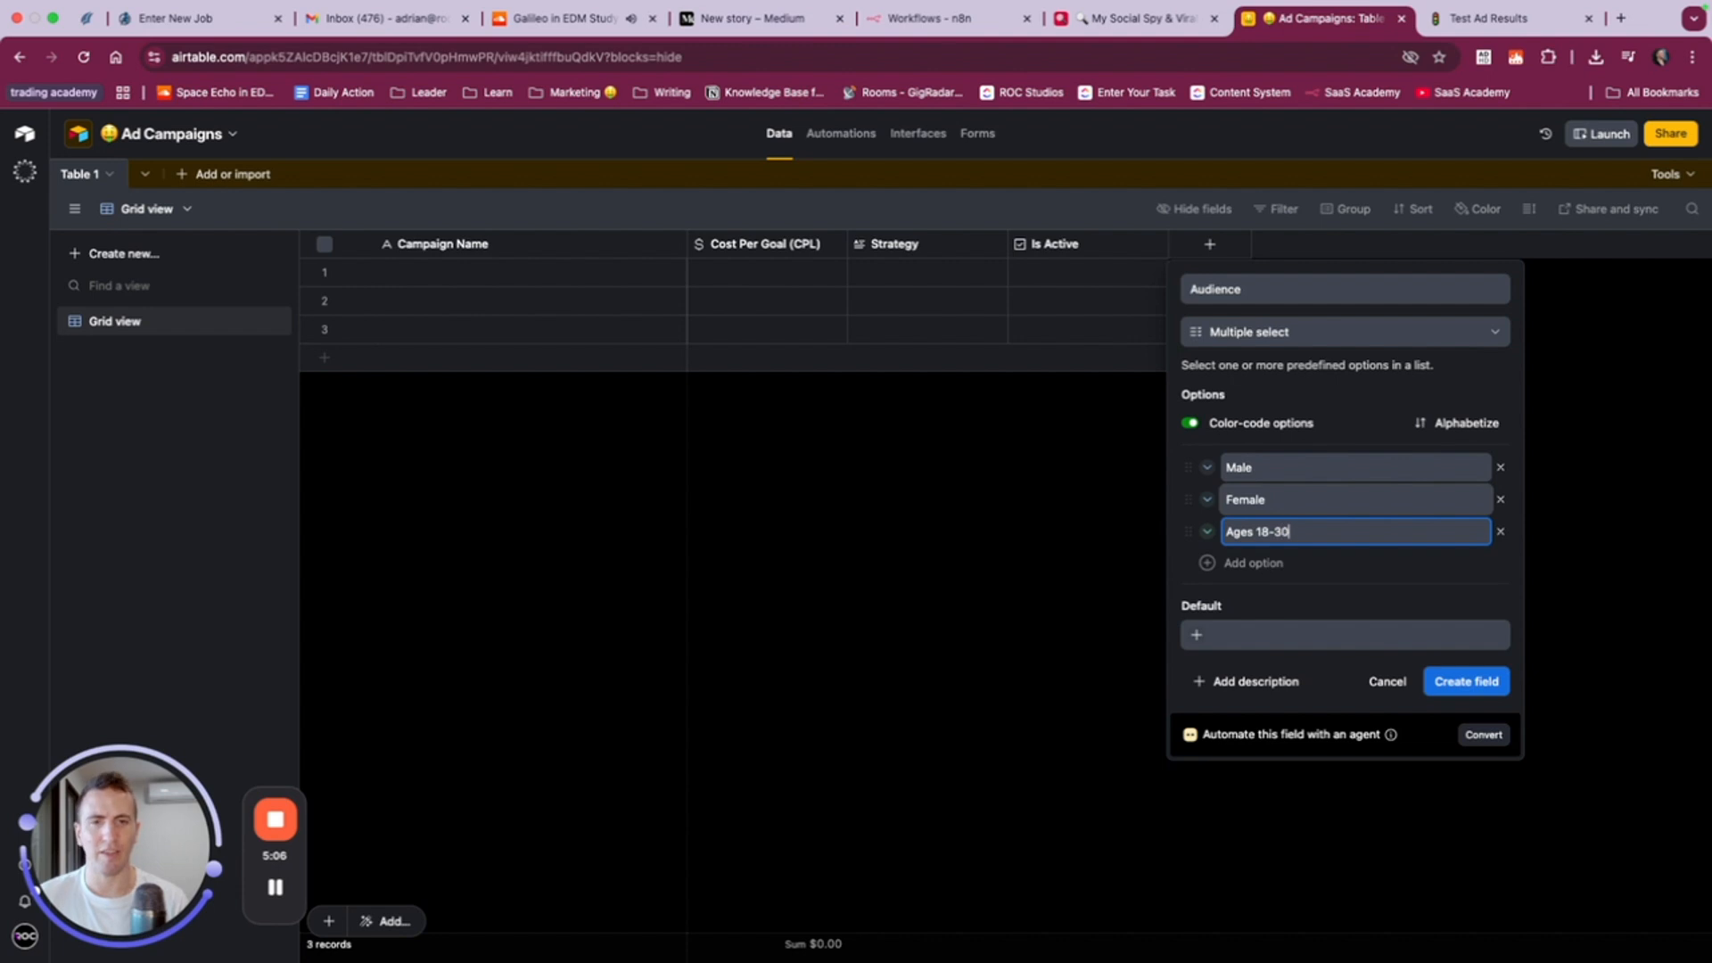
{"action": "key", "text": "Return"}
{"action": "type", "text": "Ages 30--44"}
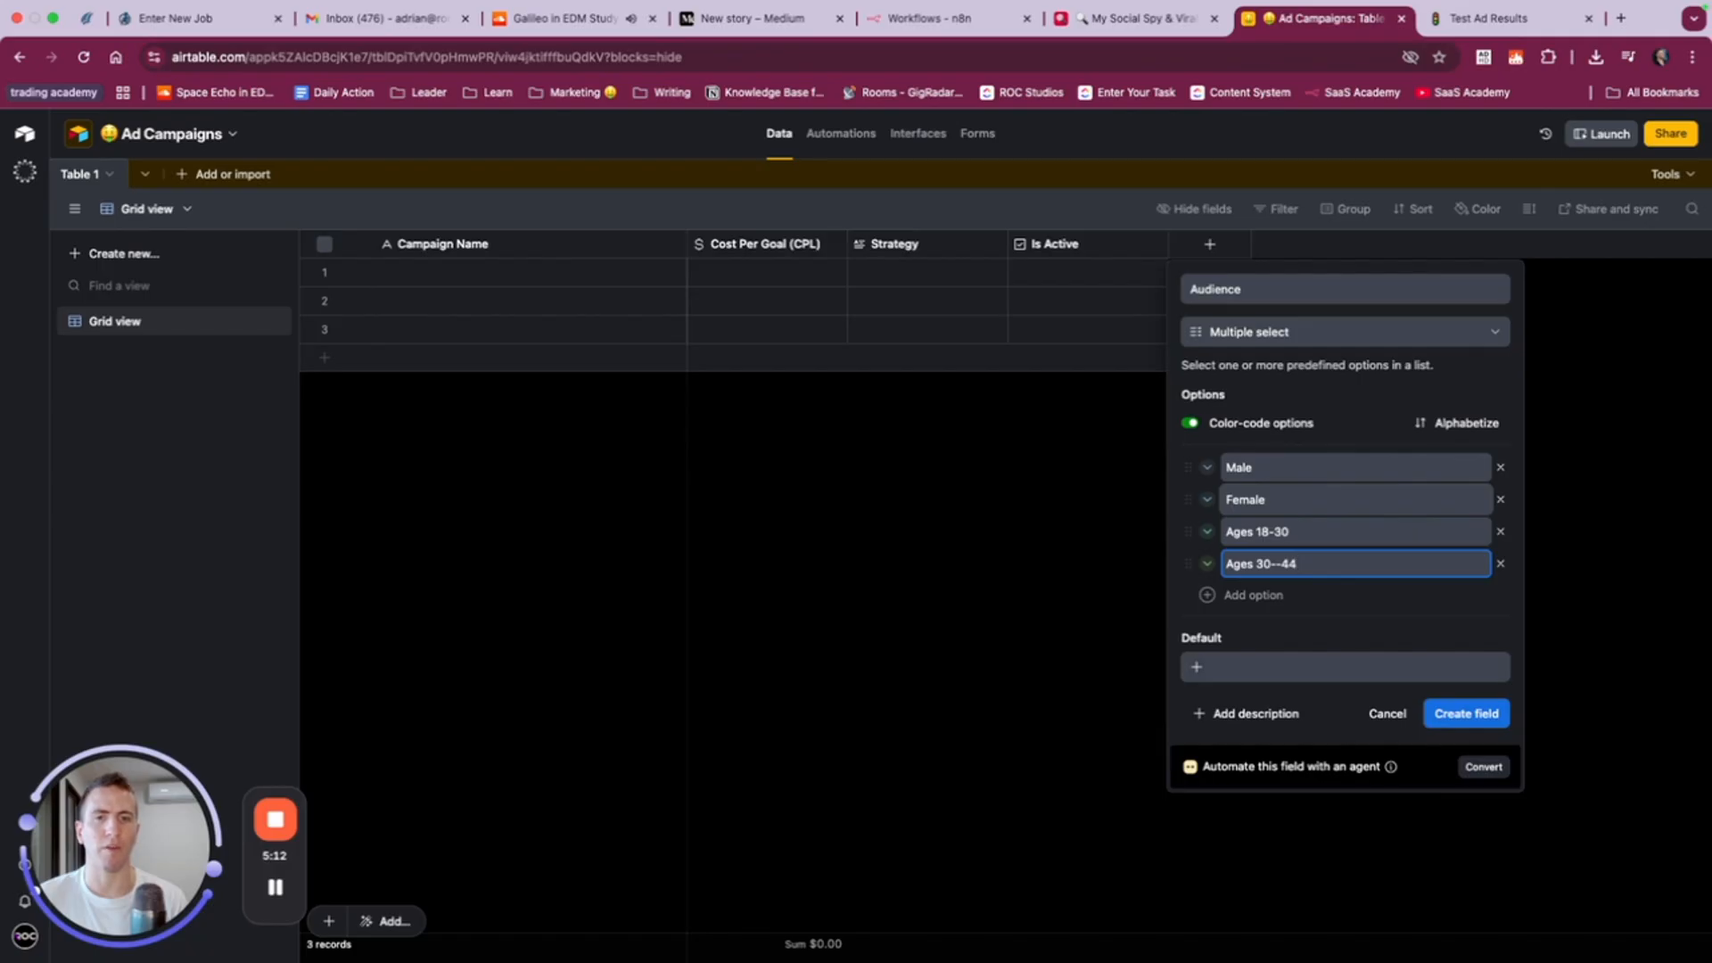
{"action": "key", "text": "Return"}
- Add the region options North America and Europe, and create the Audience field
{"action": "type", "text": "North America"}
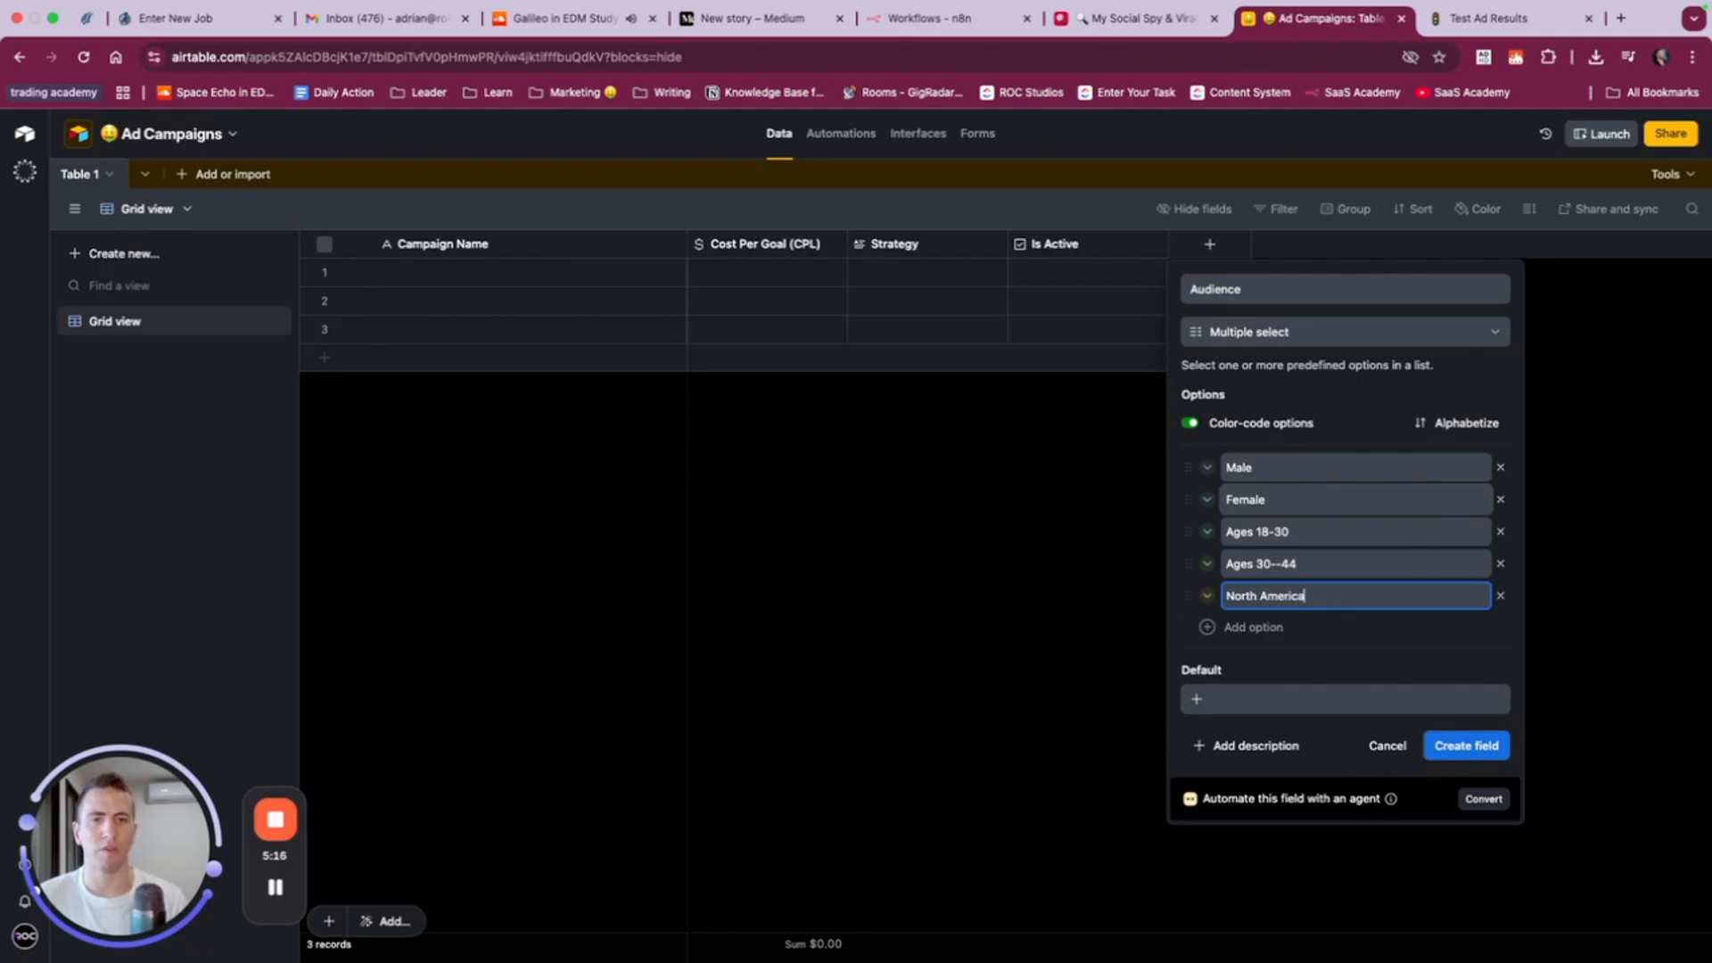
{"action": "key", "text": "Return"}
{"action": "type", "text": "Europe"}
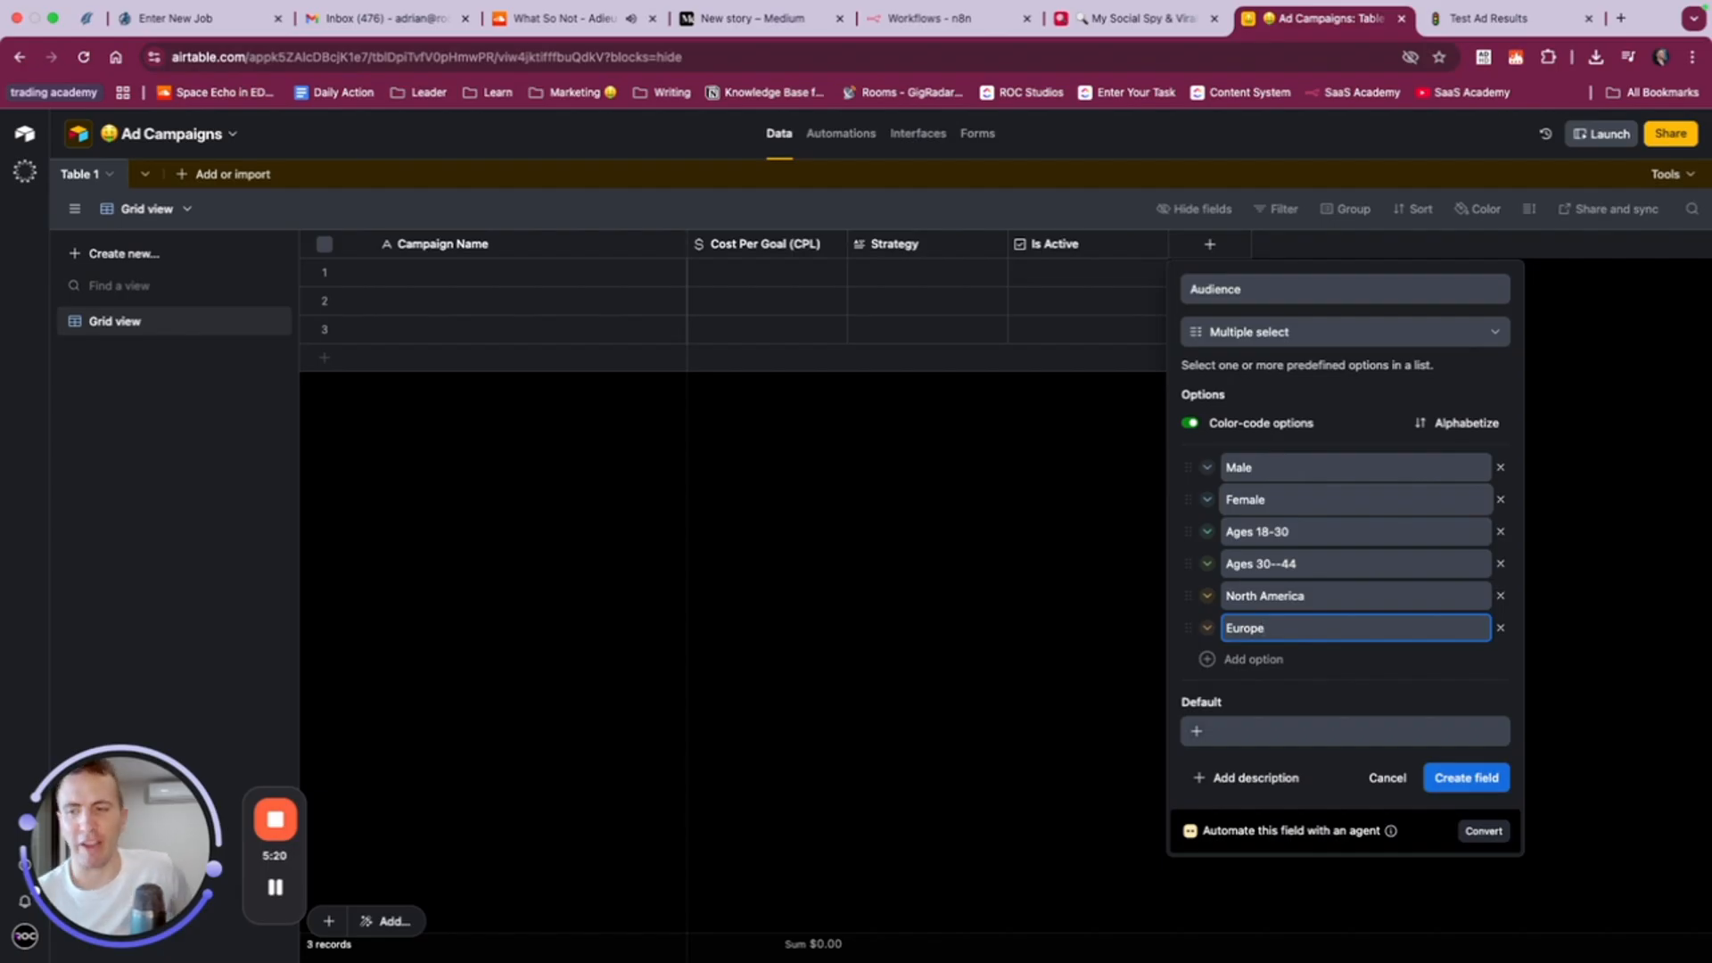
{"action": "left_click", "coordinate": [1451, 792]}
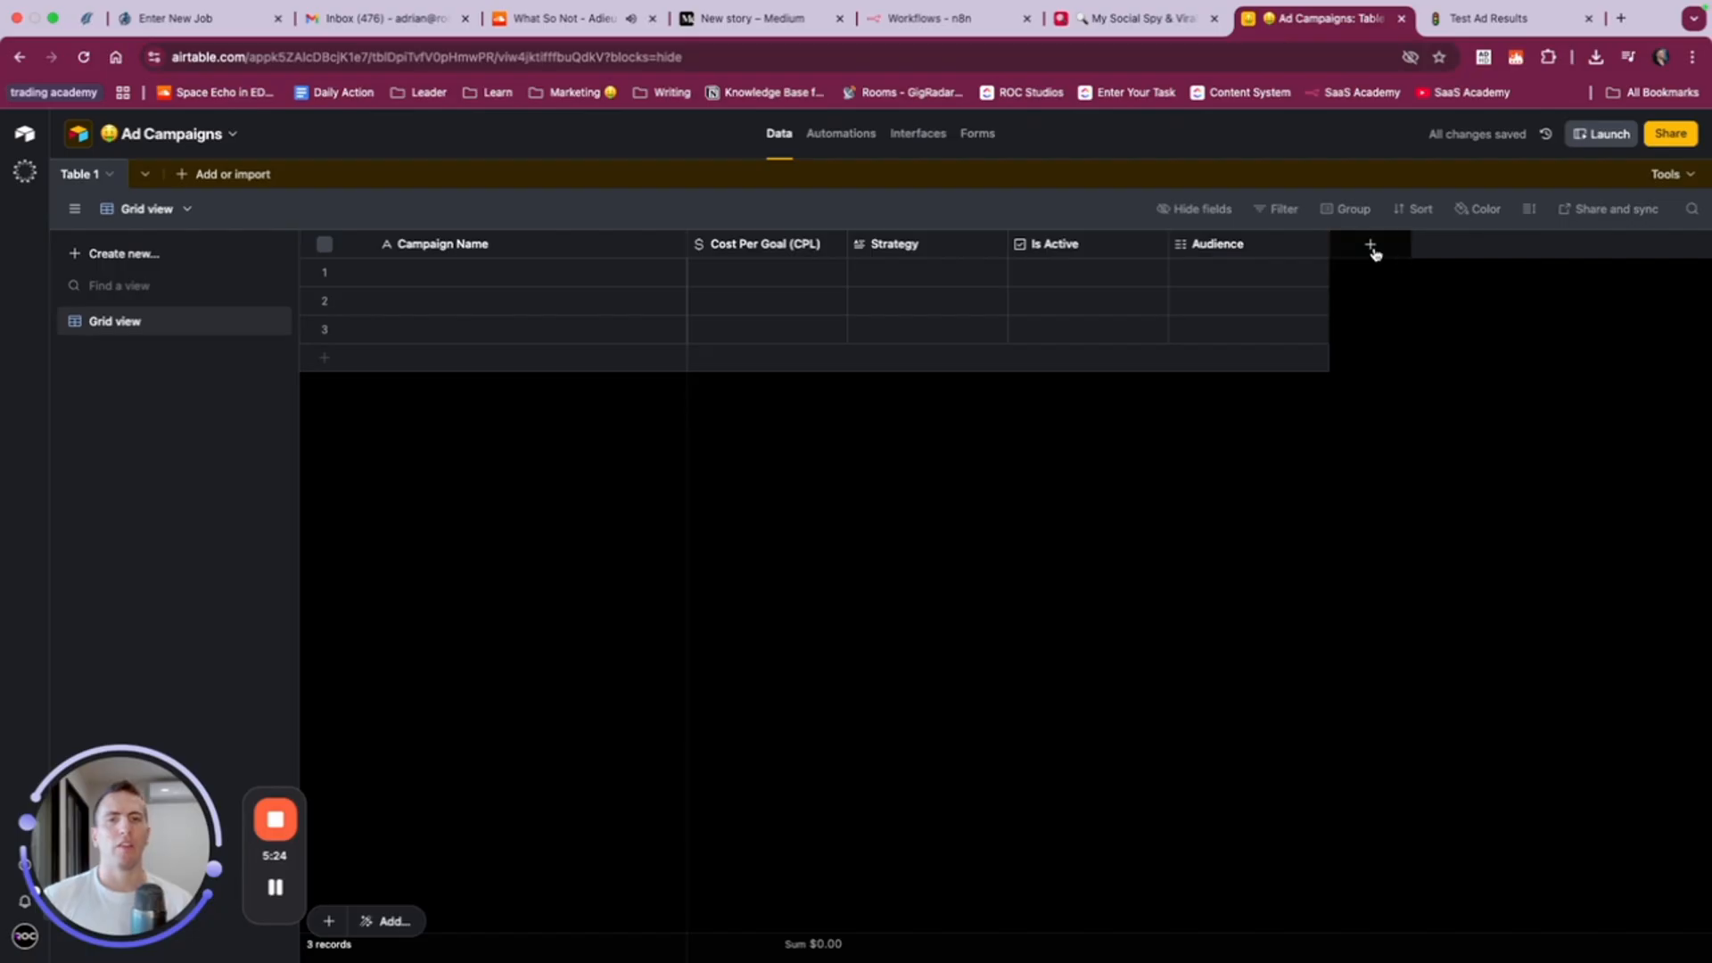
- Create a currency field named Ad Spend after Audience, using the $12.34 preset
{"action": "left_click", "coordinate": [1373, 248]}
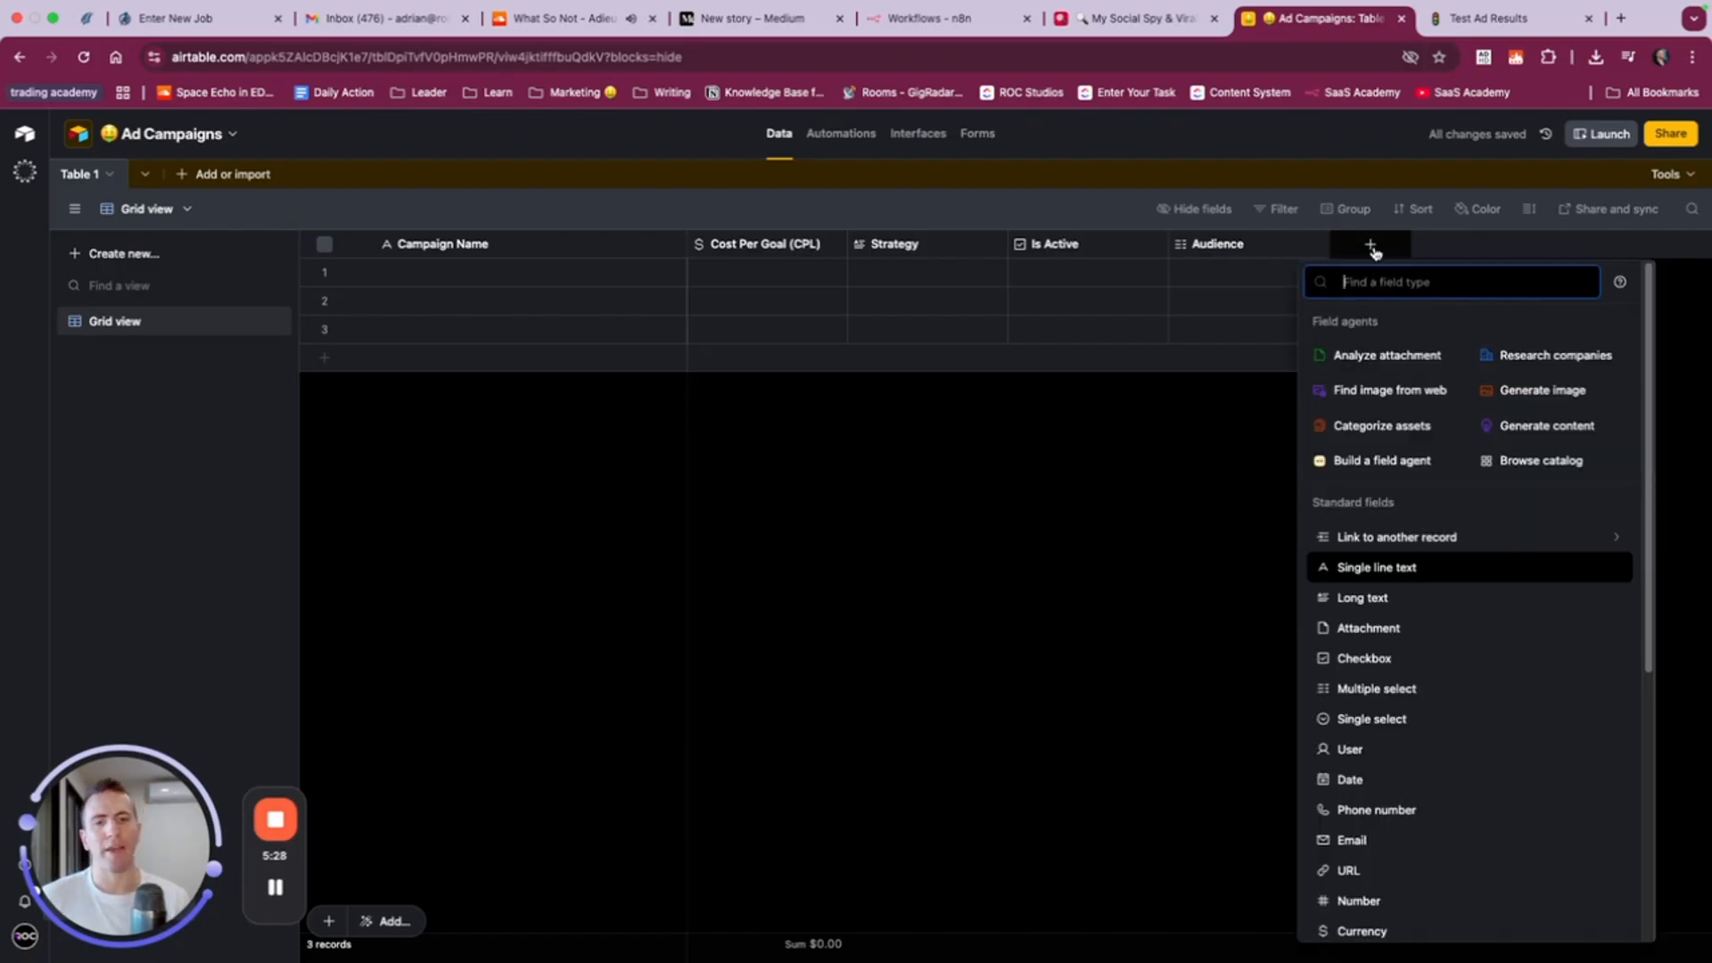
{"action": "left_click", "coordinate": [1362, 930]}
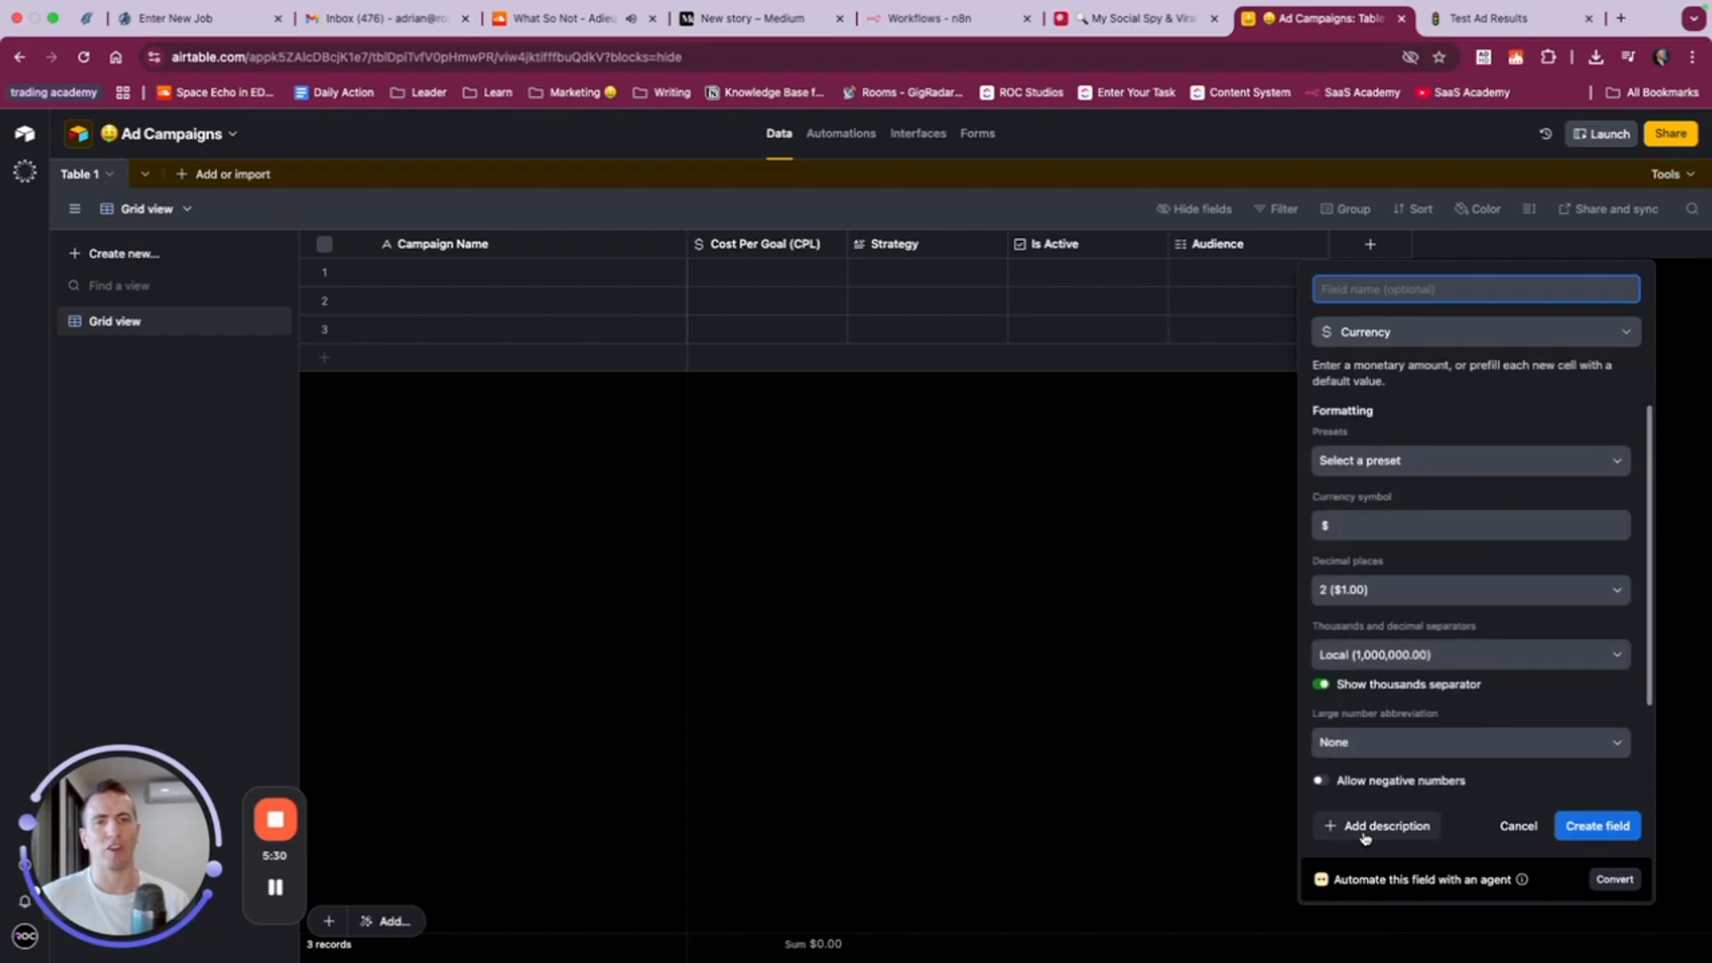
{"action": "type", "text": "Ad Spend"}
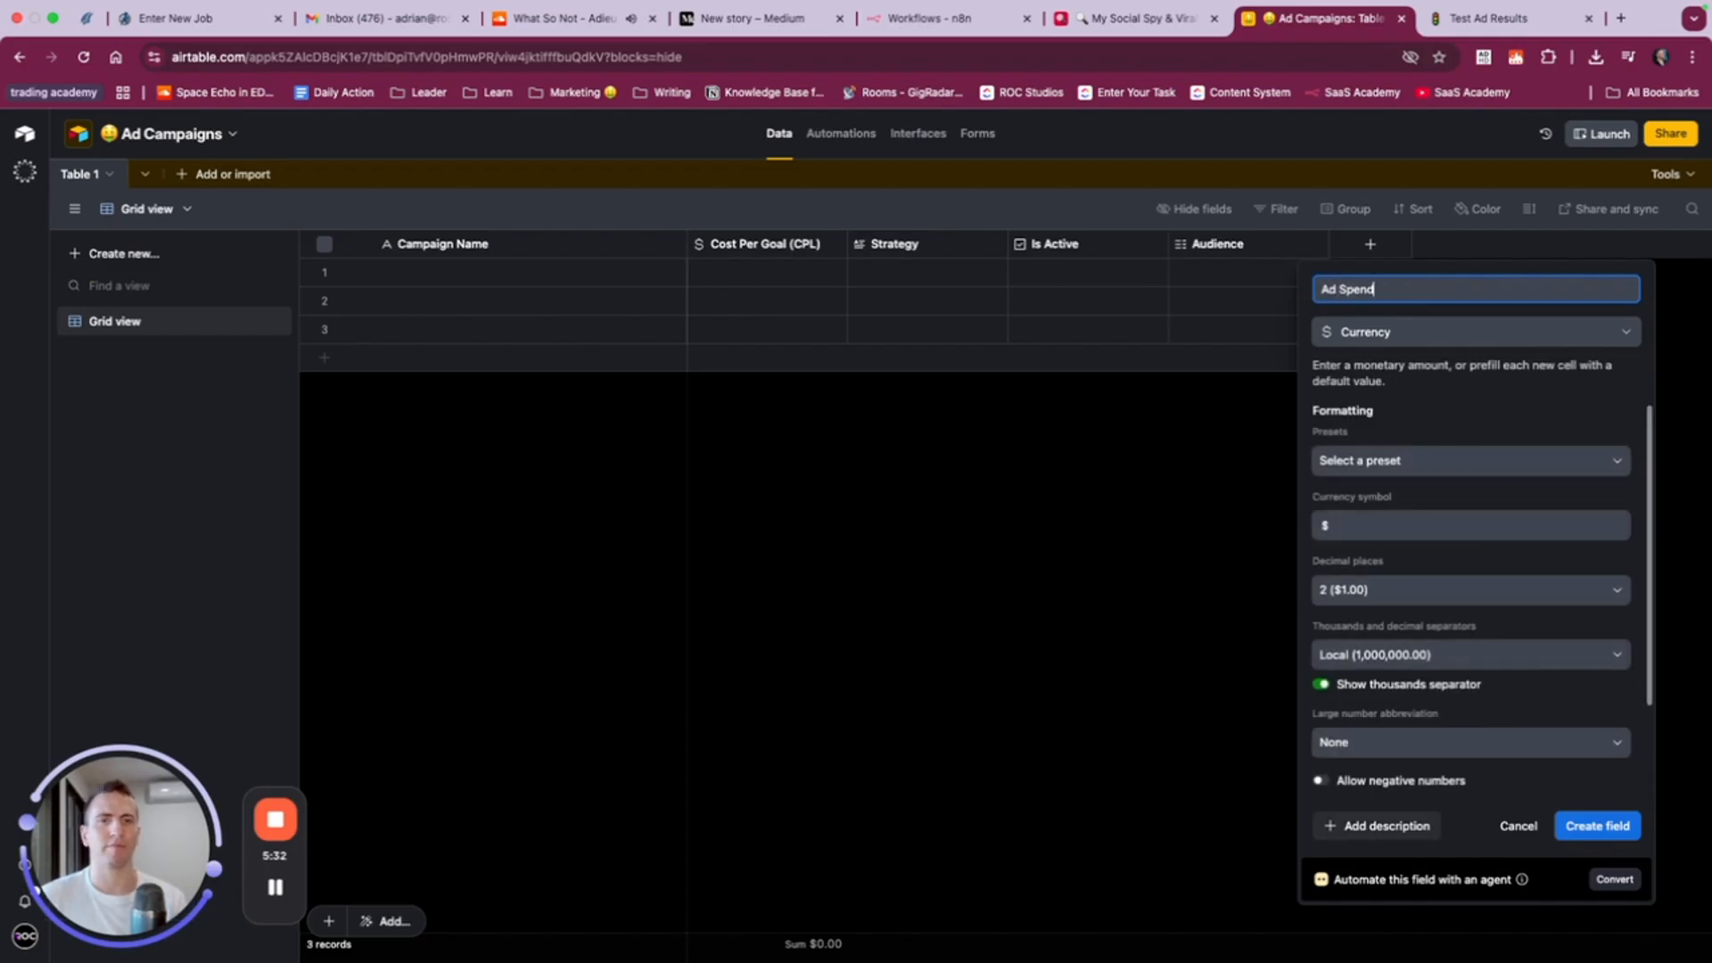
{"action": "left_click", "coordinate": [1463, 459]}
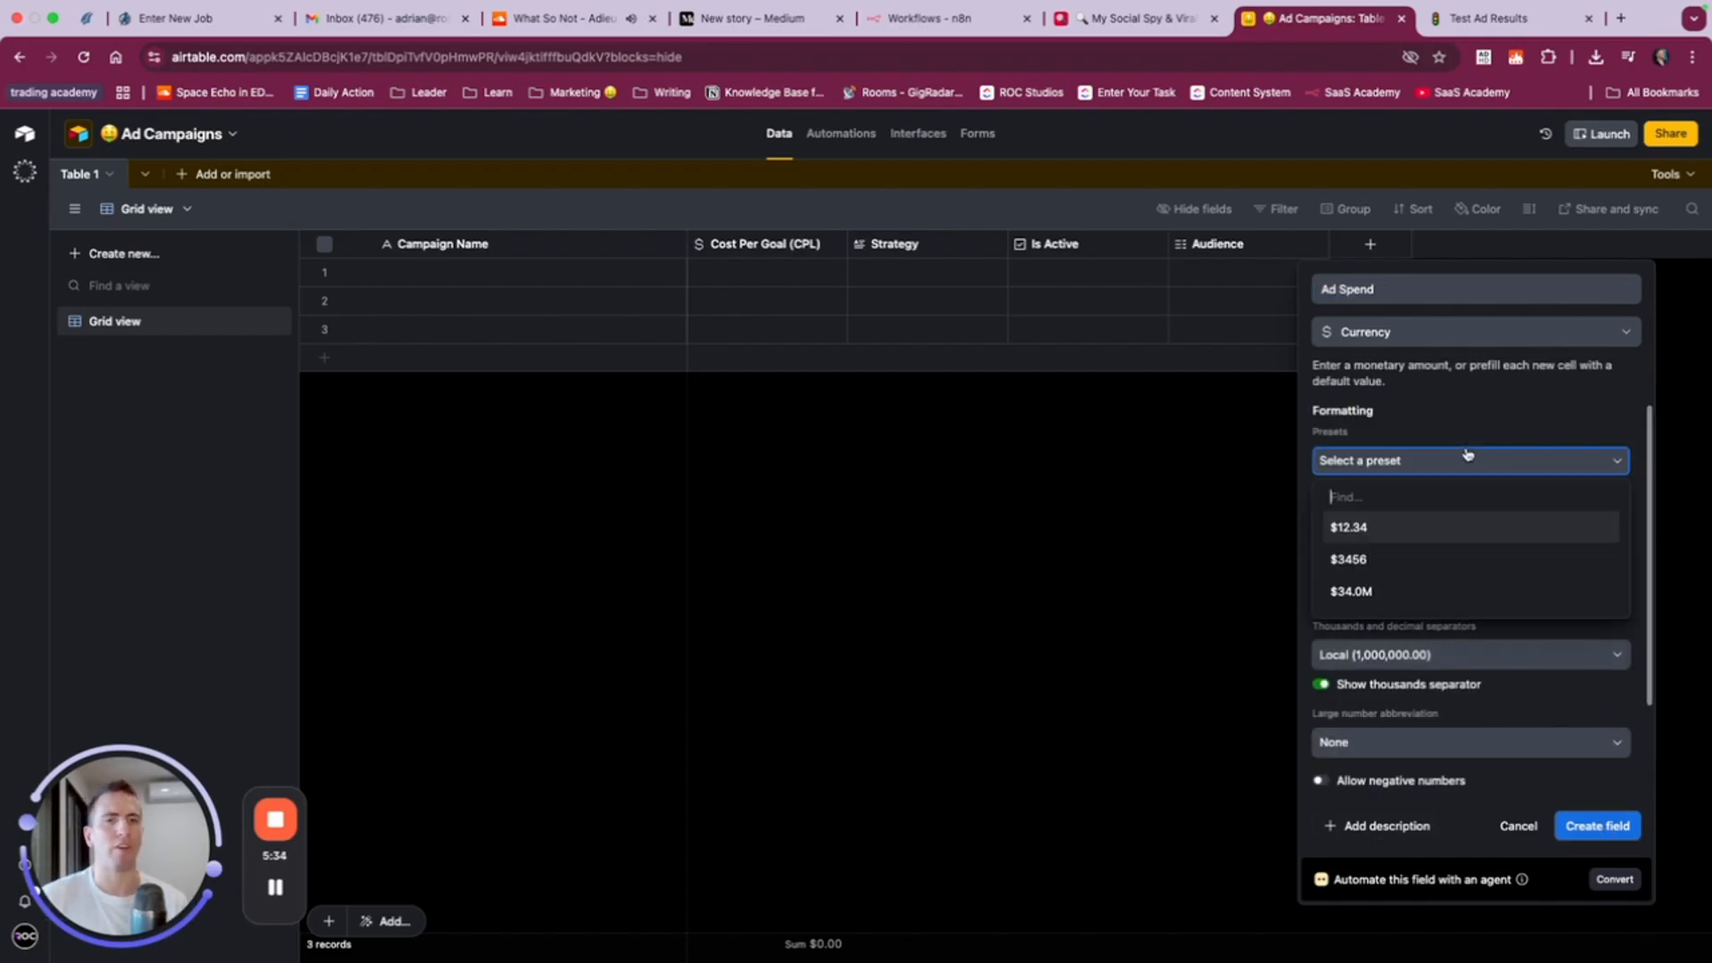
{"action": "left_click", "coordinate": [1417, 526]}
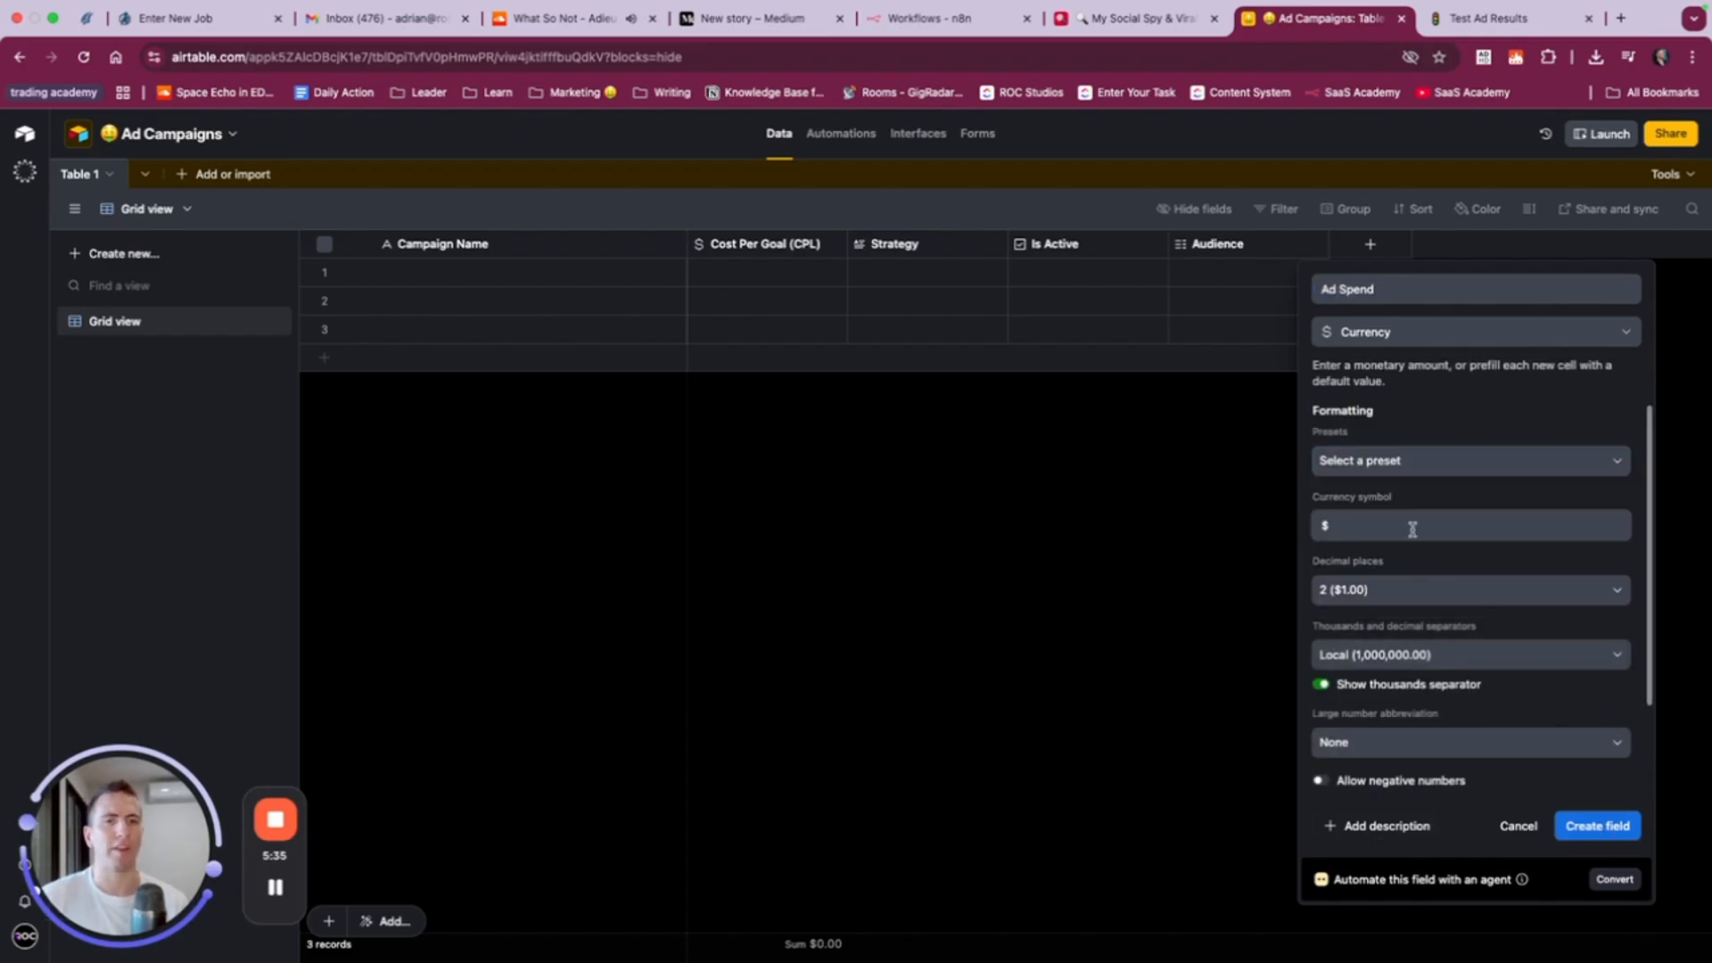
{"action": "left_click", "coordinate": [1597, 827]}
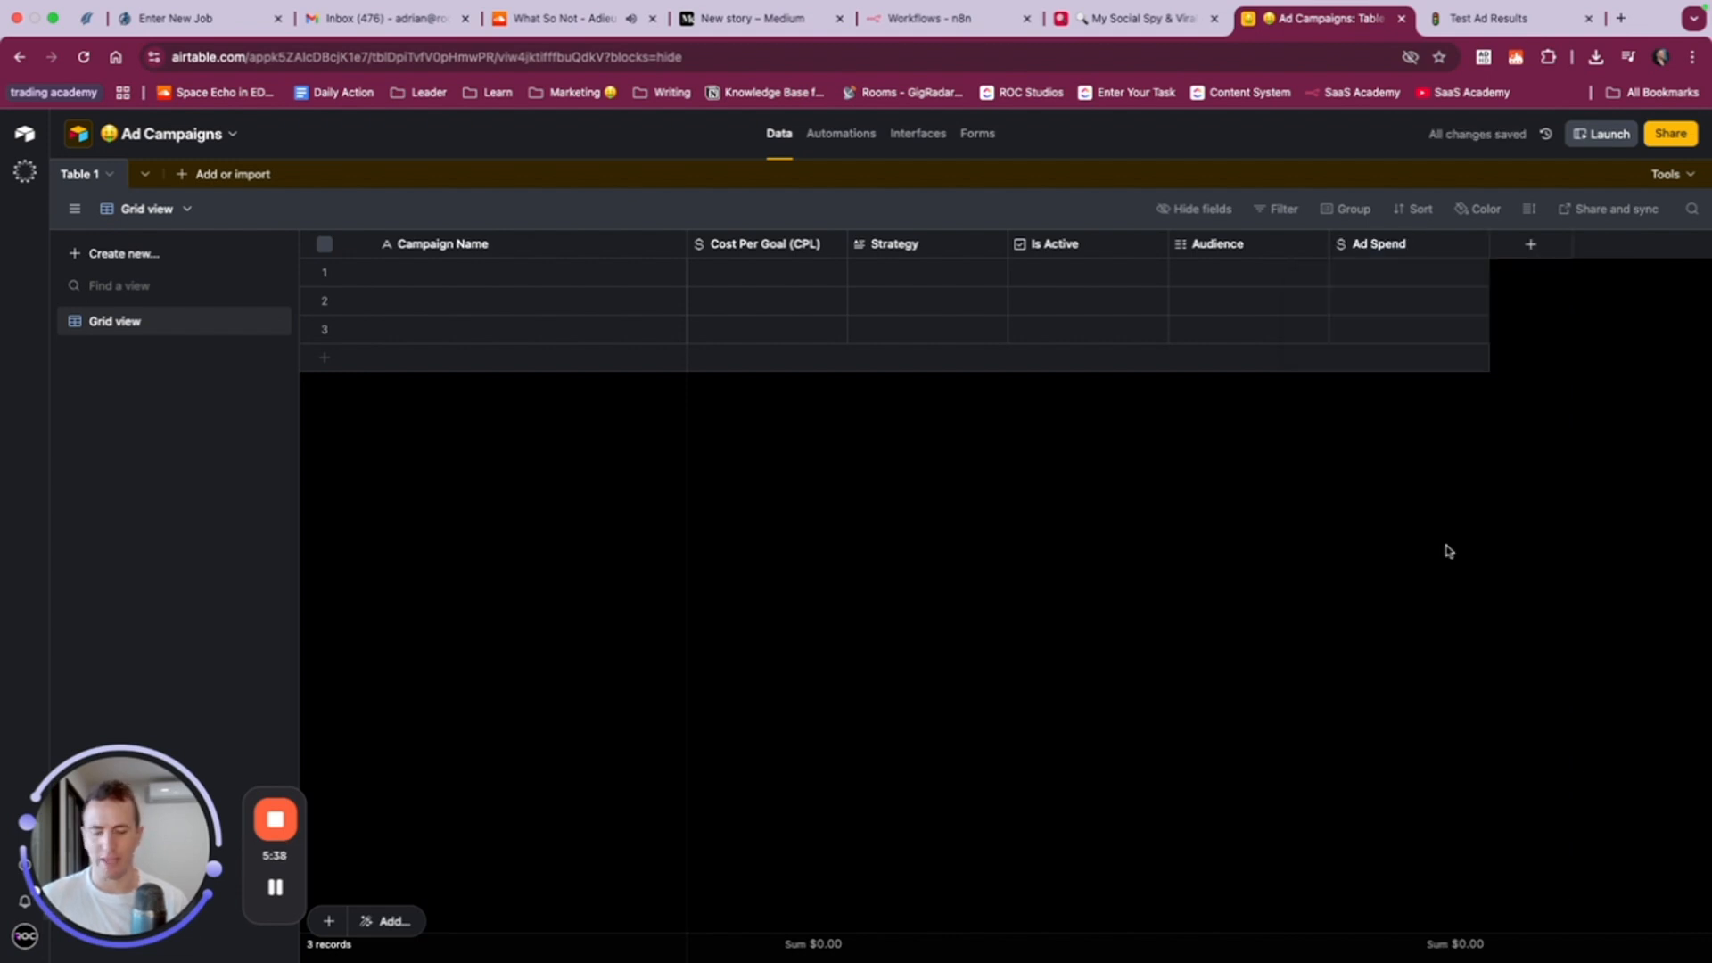
- Switch to the Notion Test Ad Results table and examine the columns that follow Ad Spend
{"action": "key", "text": "ctrl+Tab"}
{"action": "scroll", "coordinate": [1409, 493], "scroll_direction": "right", "scroll_amount": 5}
{"action": "scroll", "coordinate": [1411, 497], "scroll_direction": "right", "scroll_amount": 5}
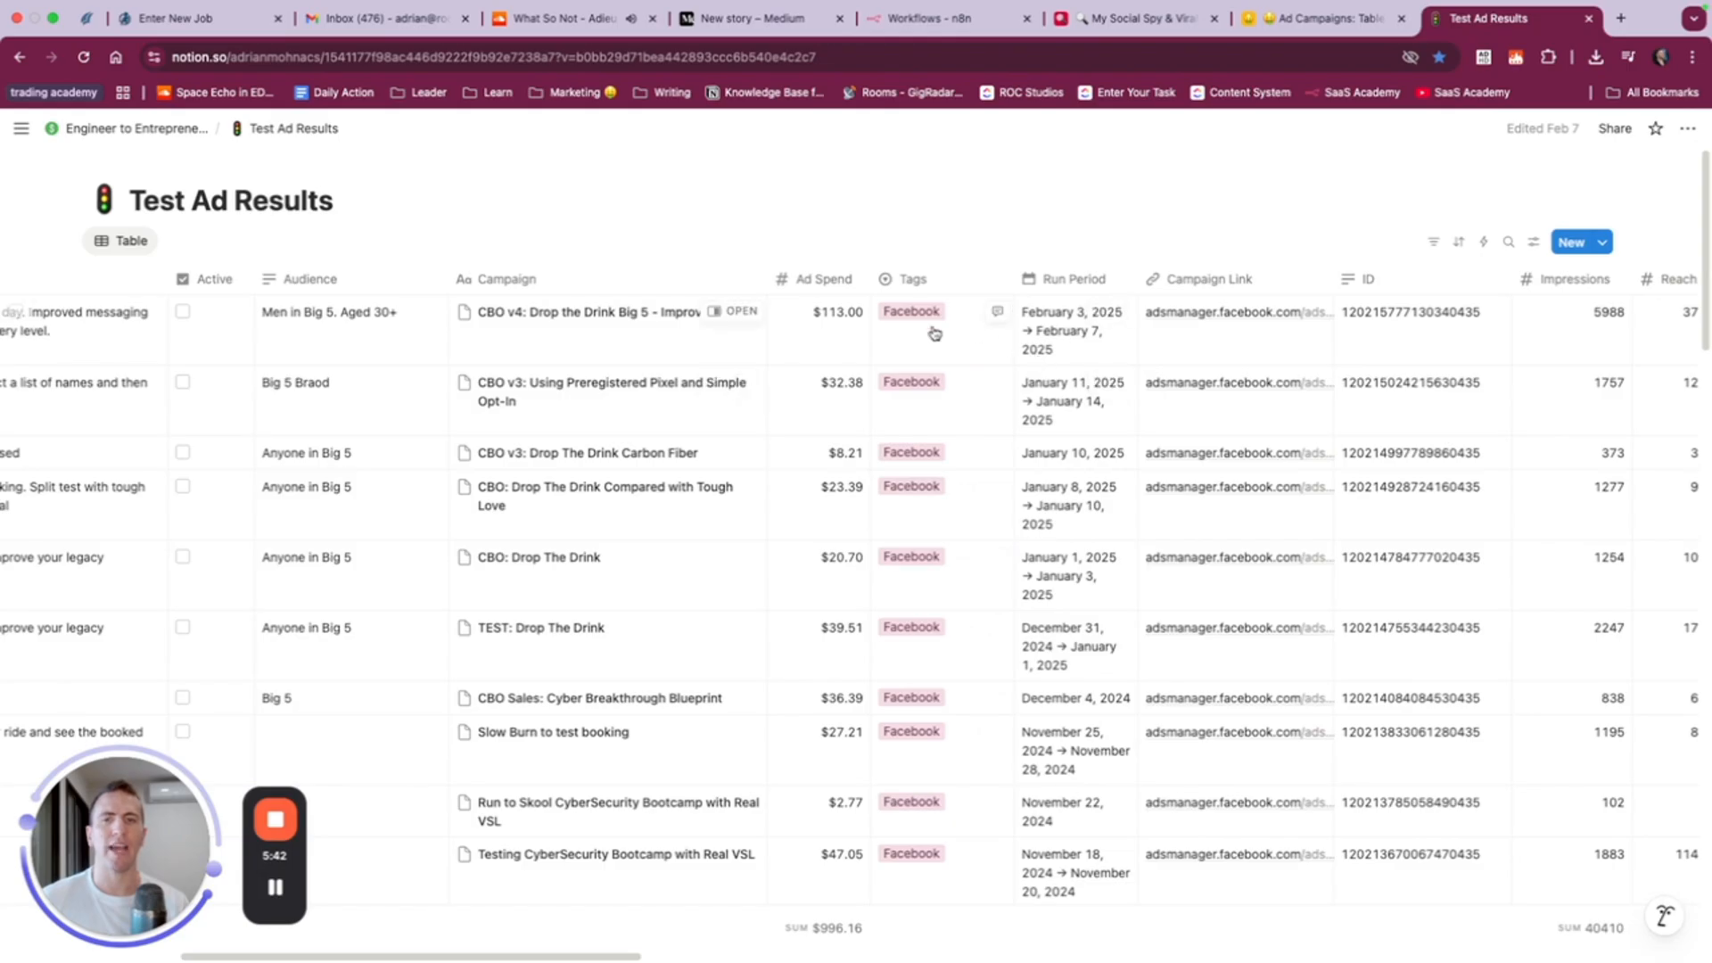
{"action": "right_click", "coordinate": [1127, 211]}
{"action": "right_click", "coordinate": [1044, 214]}
{"action": "left_click", "coordinate": [979, 237]}
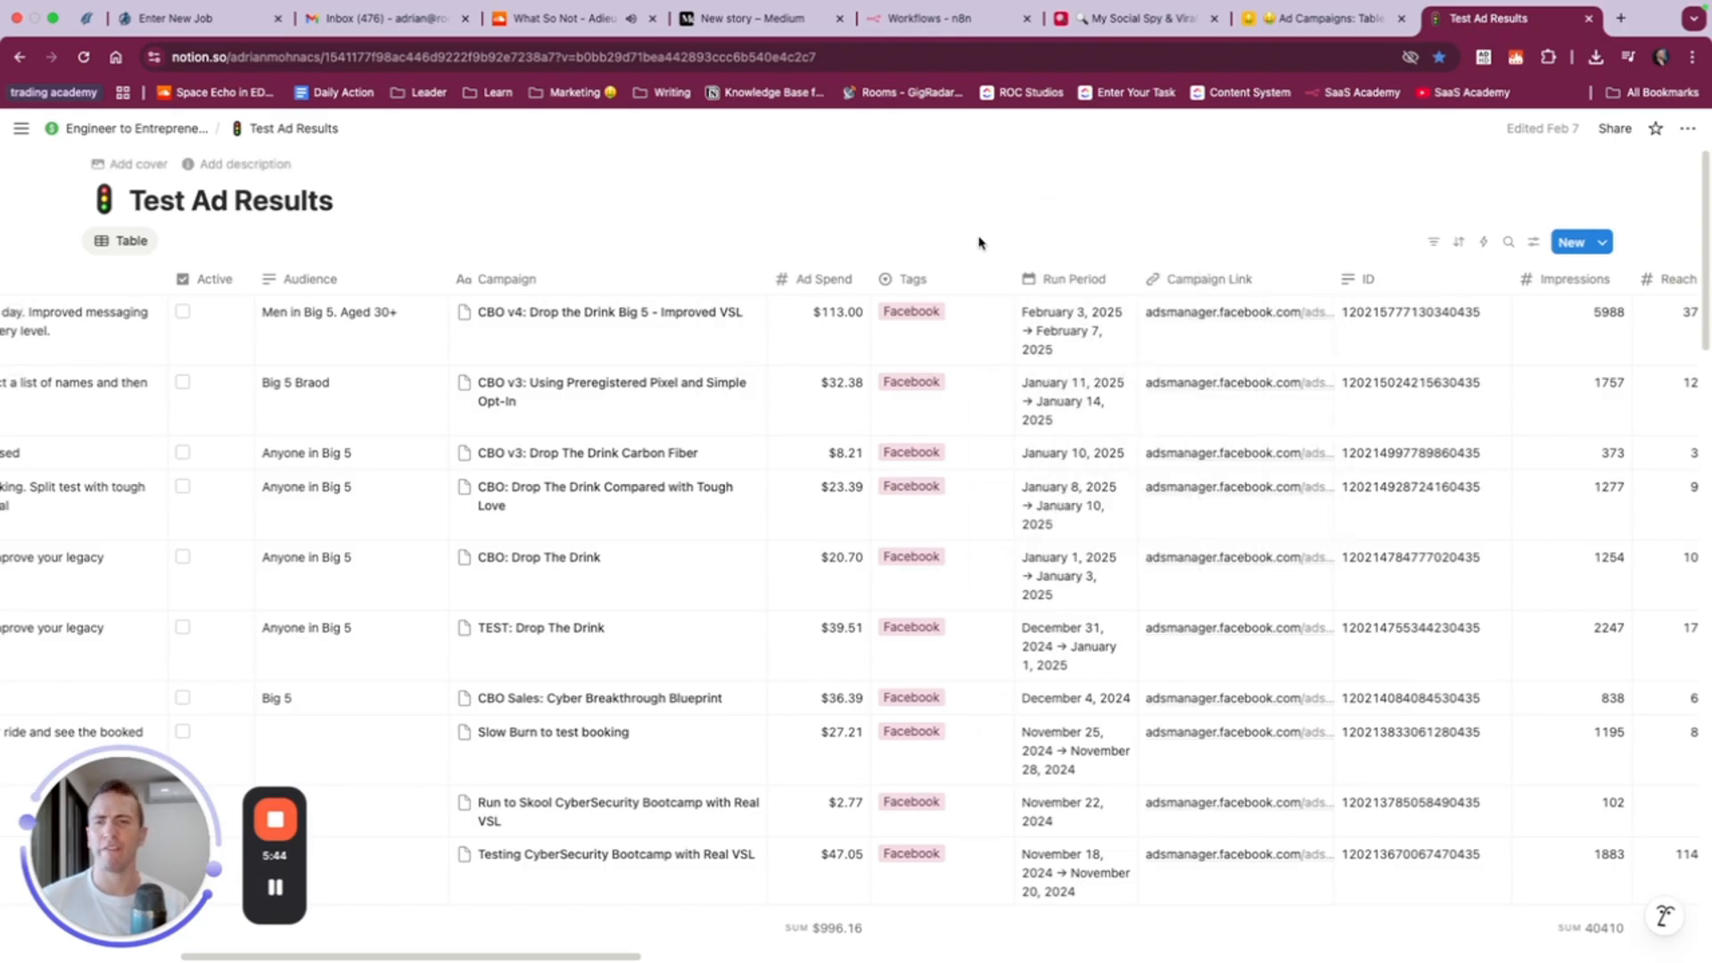
{"action": "right_click", "coordinate": [980, 235]}
{"action": "right_click", "coordinate": [909, 228]}
{"action": "left_click", "coordinate": [807, 227]}
{"action": "right_click", "coordinate": [813, 233]}
{"action": "left_click", "coordinate": [716, 233]}
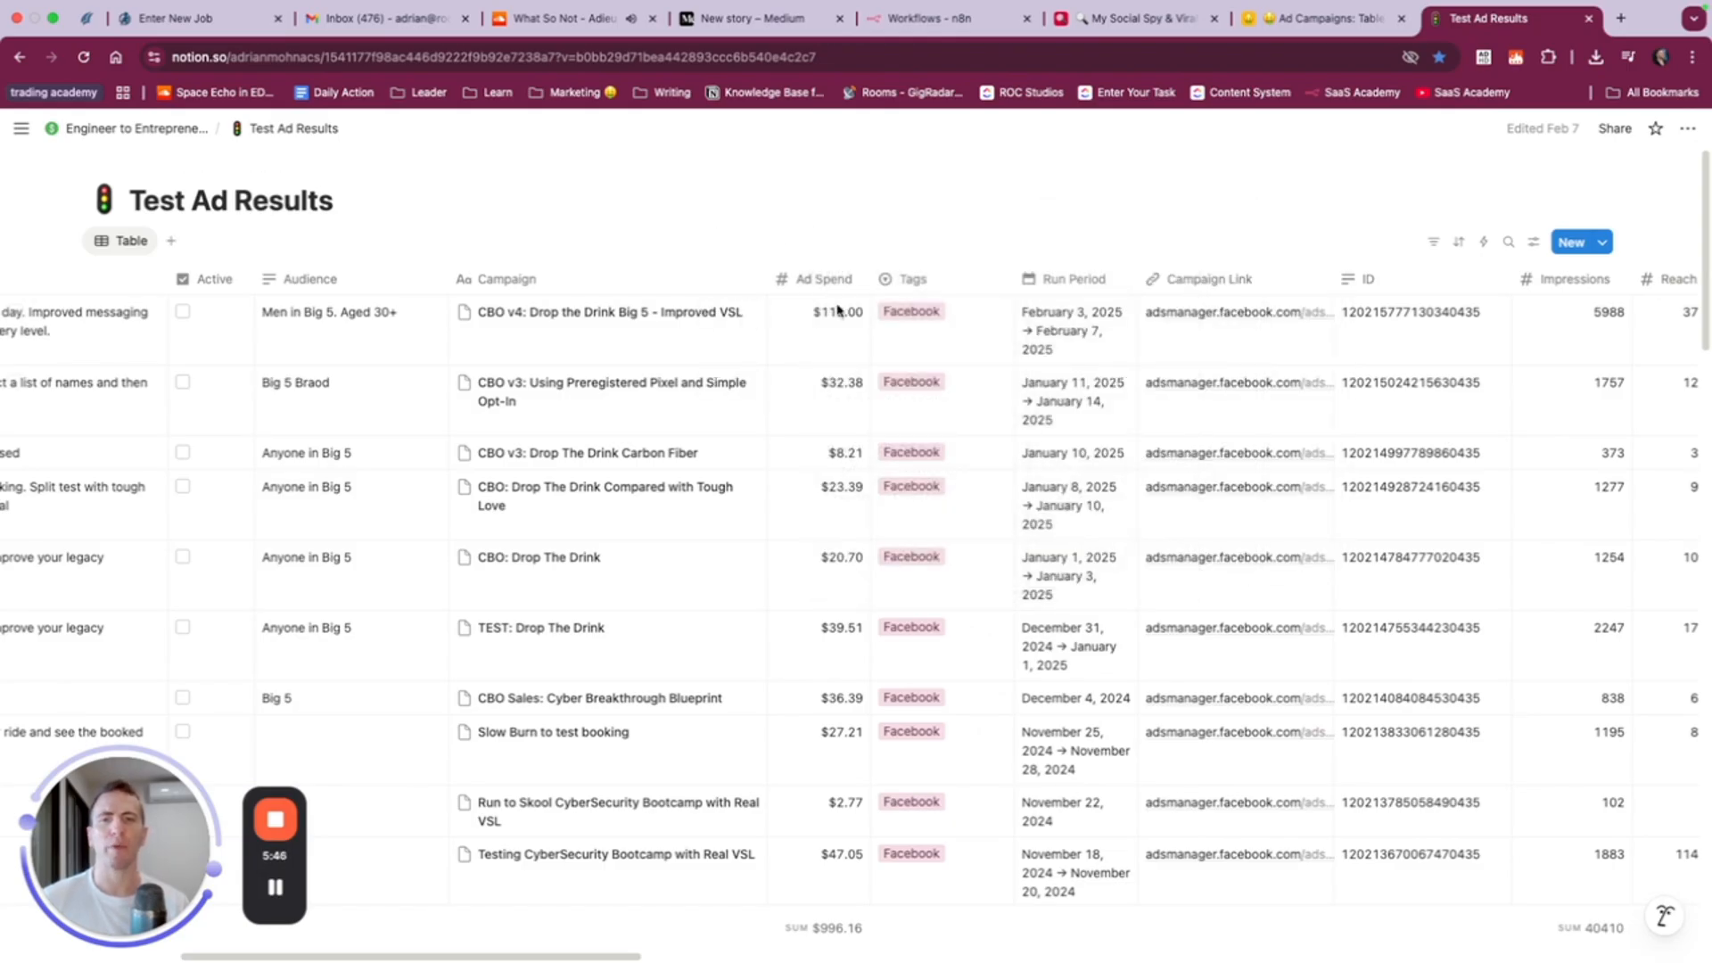
{"action": "left_click", "coordinate": [941, 343]}
{"action": "key", "text": "Escape"}
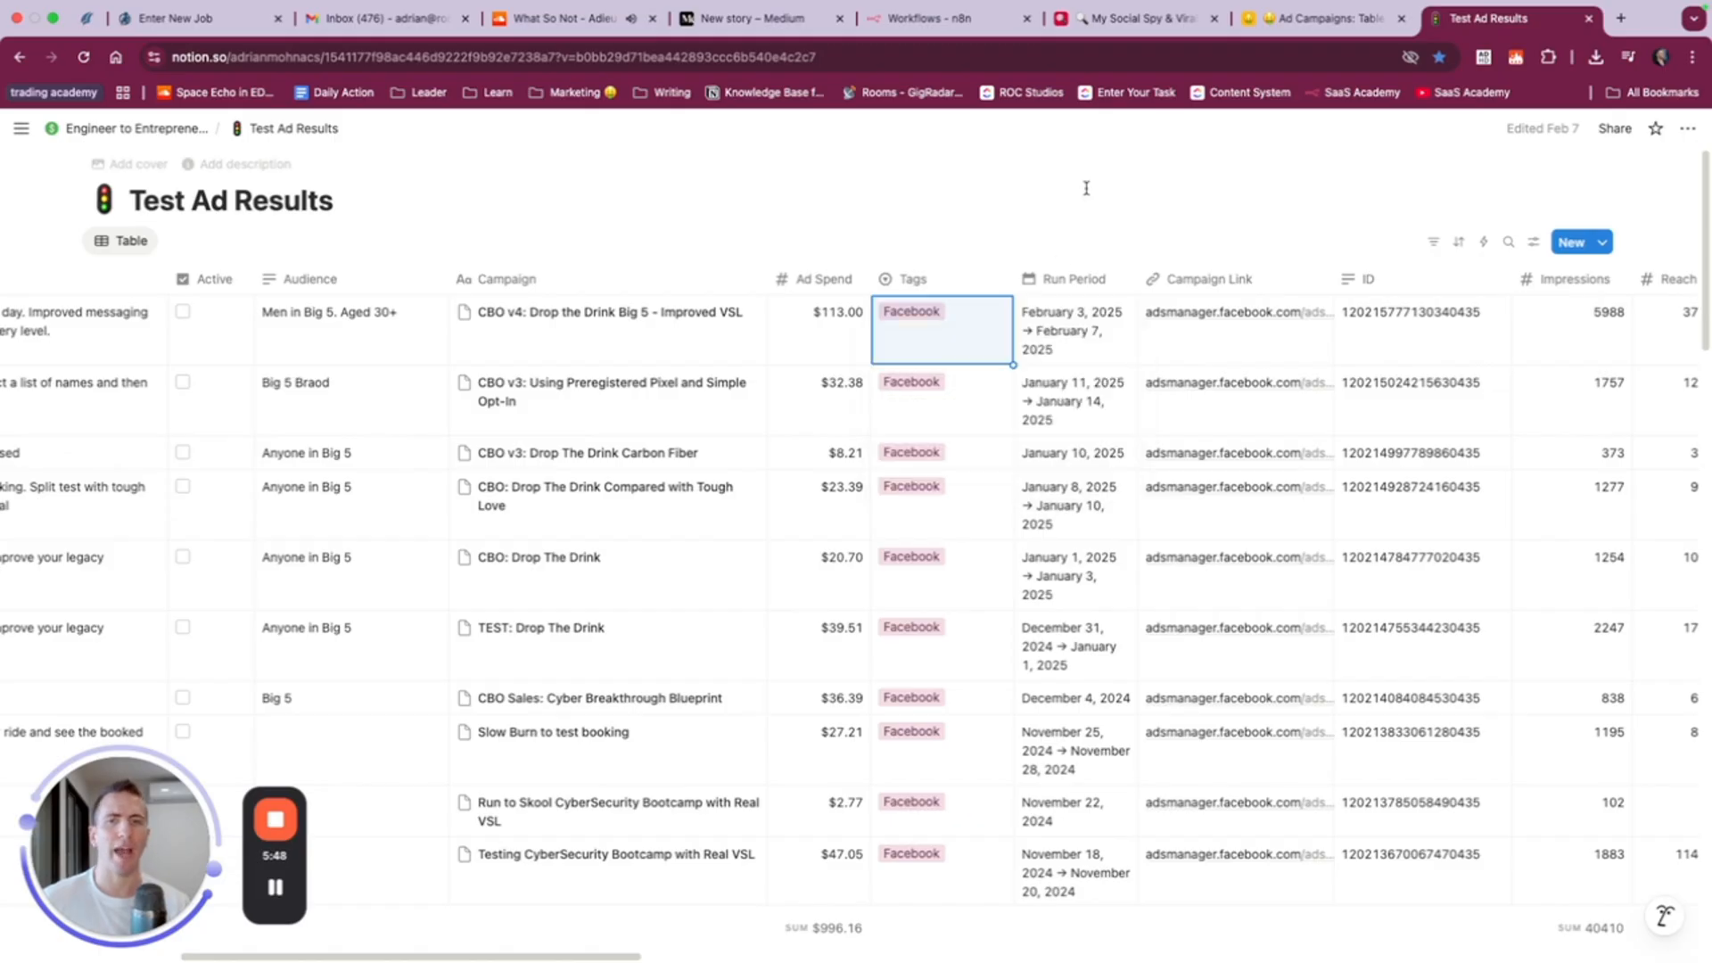
{"action": "scroll", "coordinate": [1089, 325], "scroll_direction": "right", "scroll_amount": 5}
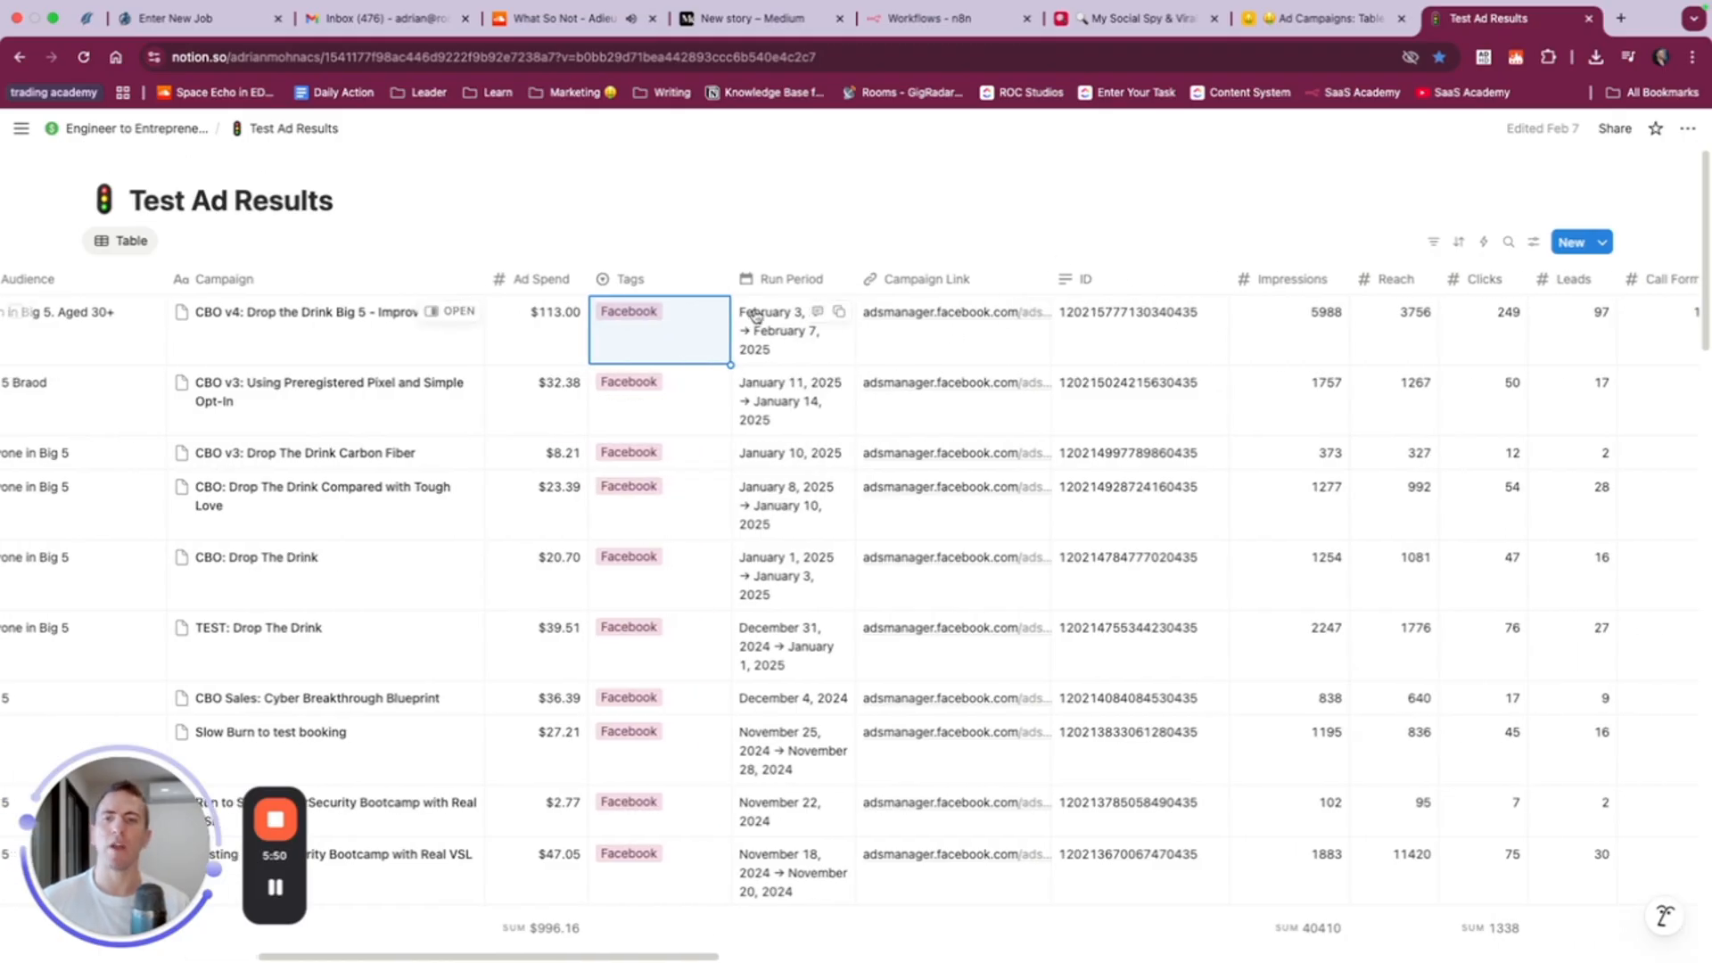
- Return to Airtable and create a date field after Ad Spend with the local date format, leaving its name blank
{"action": "left_click", "coordinate": [1379, 31]}
{"action": "left_click", "coordinate": [1534, 243]}
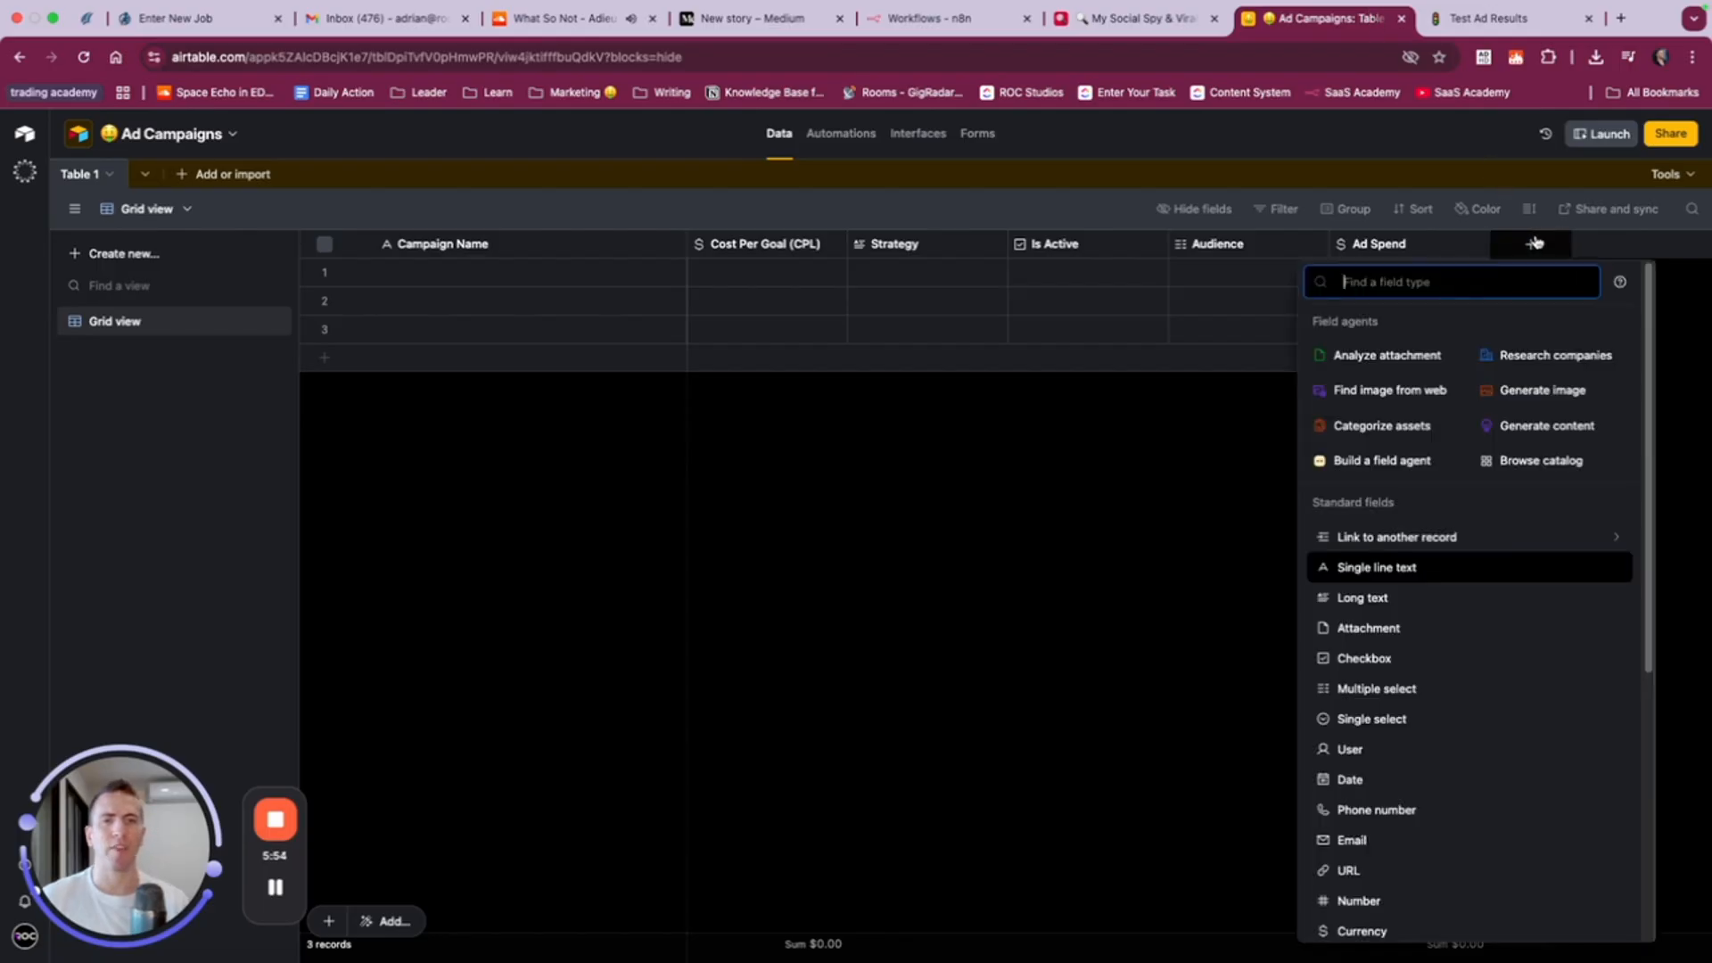
{"action": "type", "text": "date"}
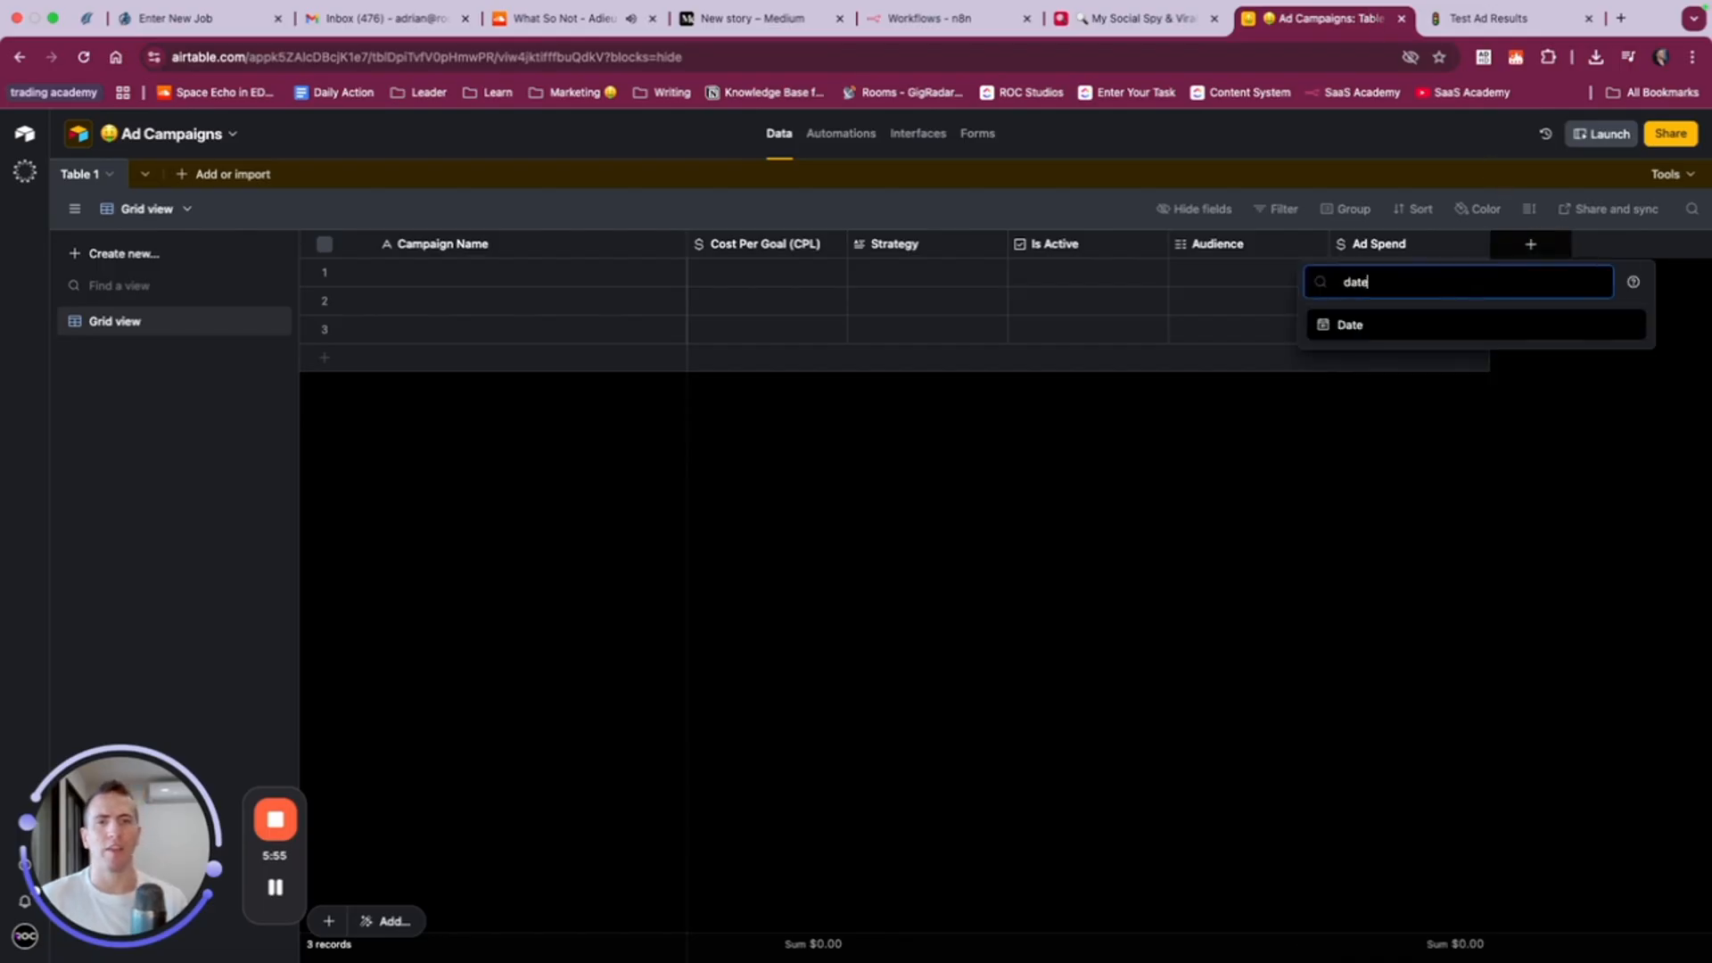
{"action": "left_click", "coordinate": [1397, 323]}
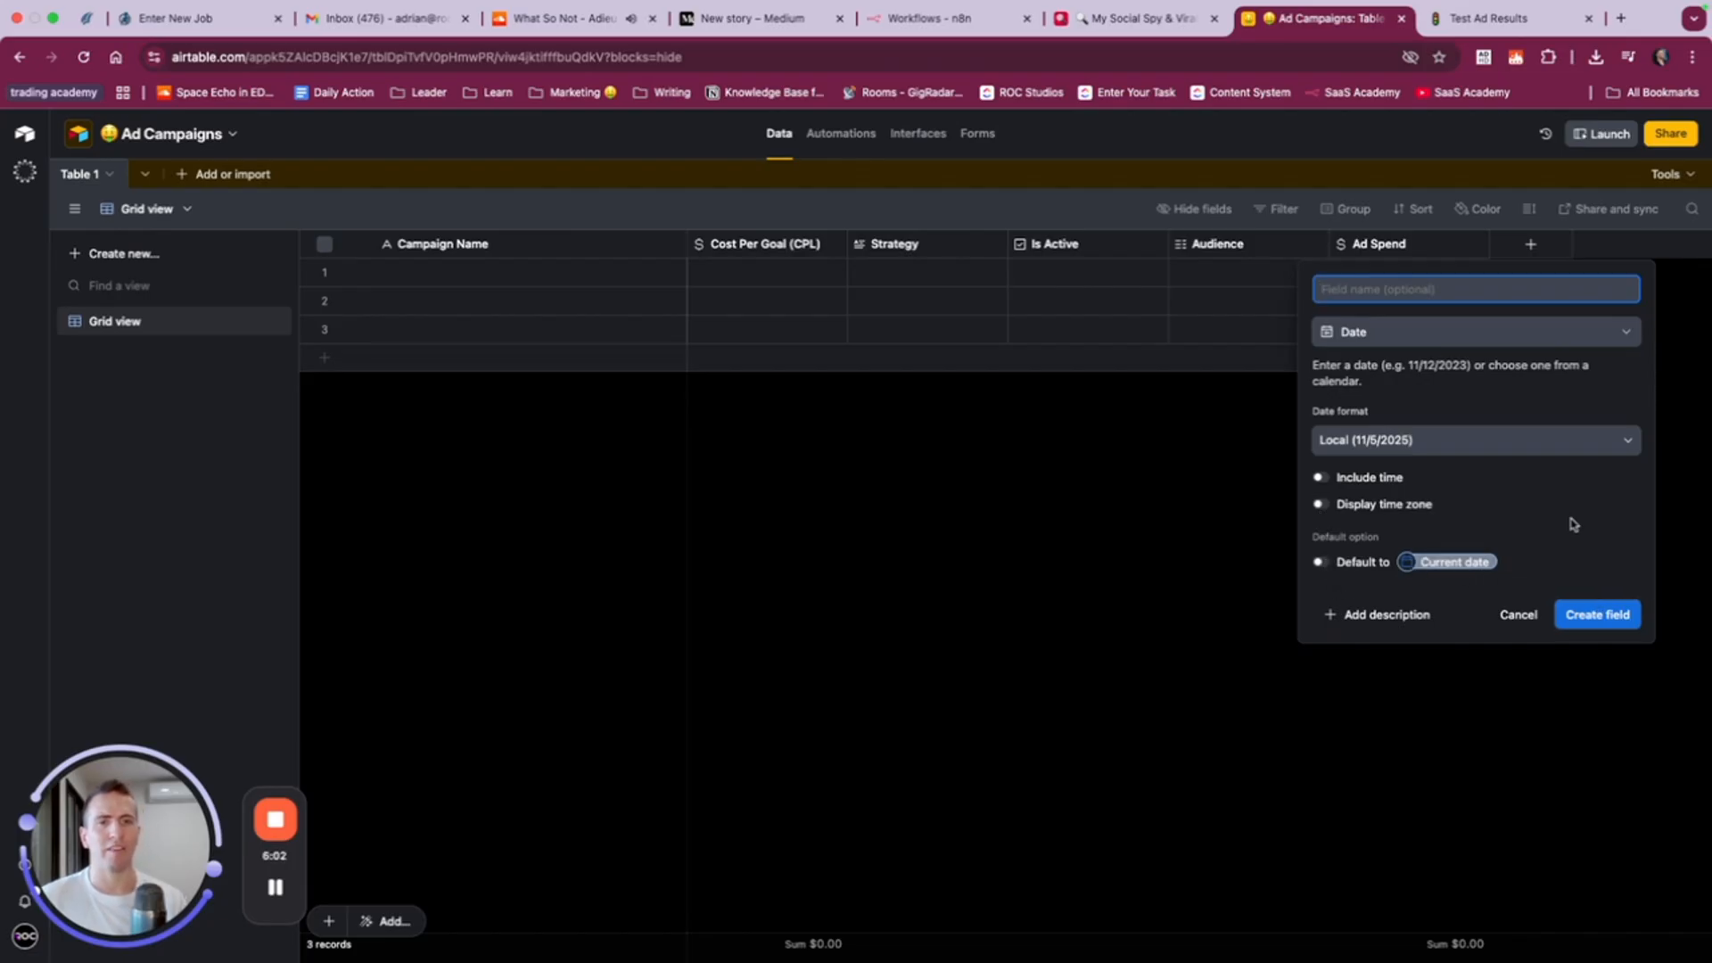
{"action": "left_click", "coordinate": [1610, 627]}
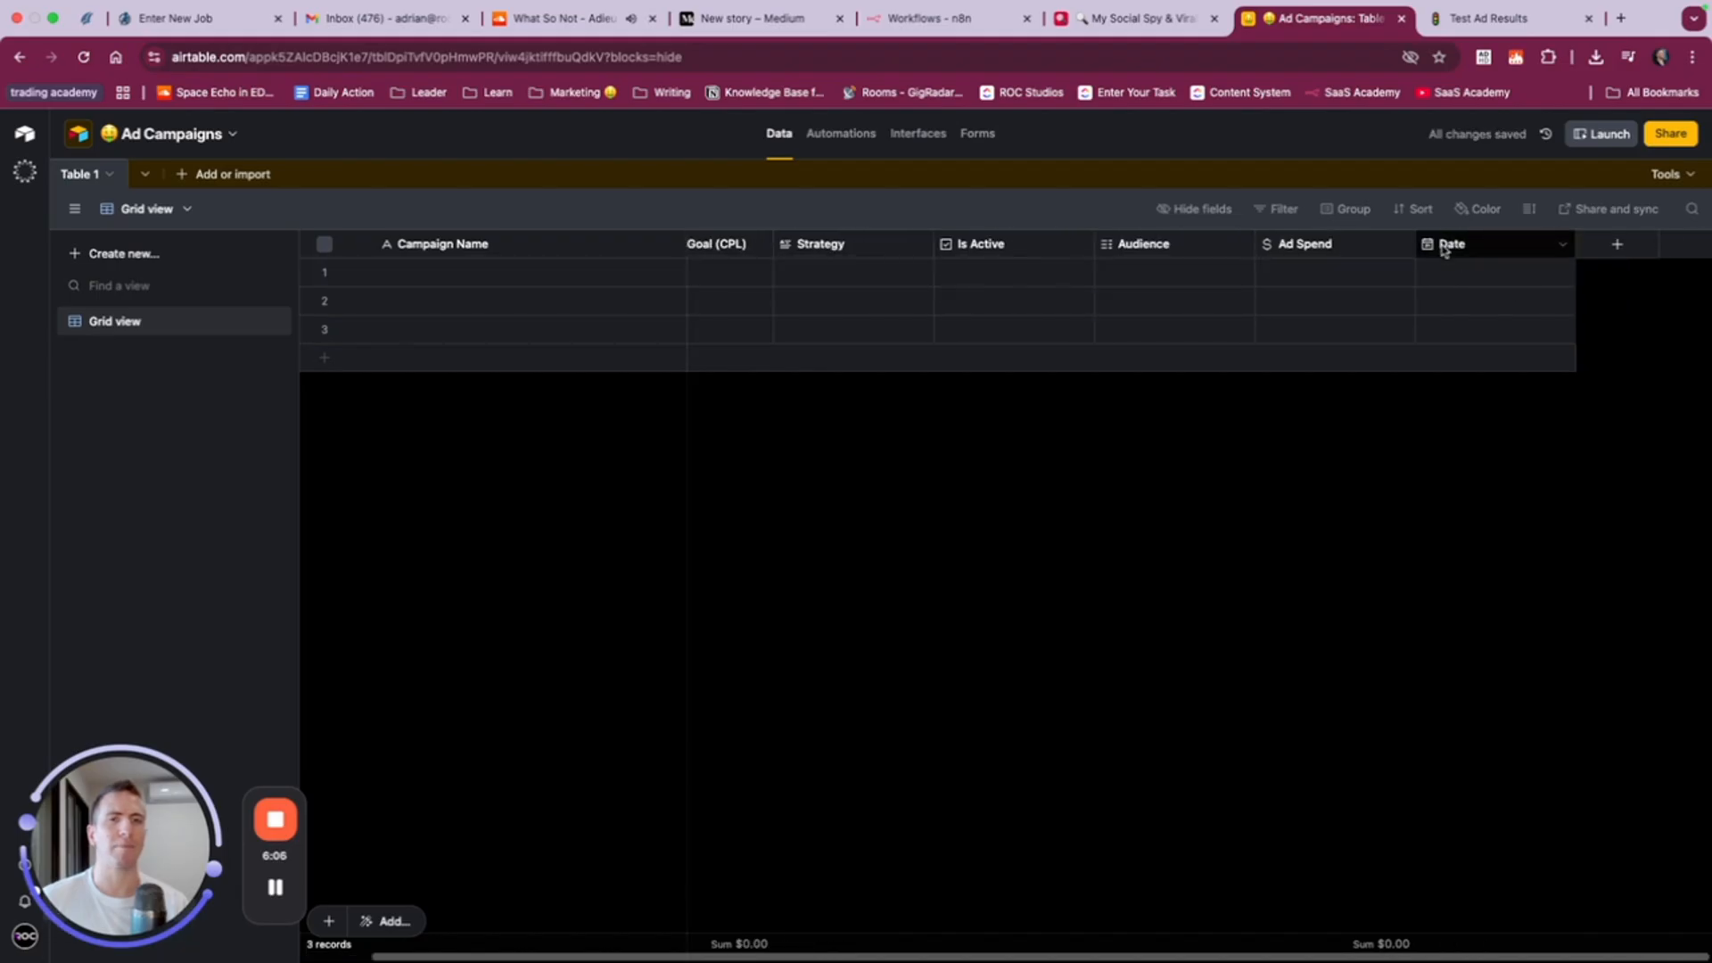
- Create a URL field named Campaign Link after the date field
{"action": "left_click", "coordinate": [1614, 249]}
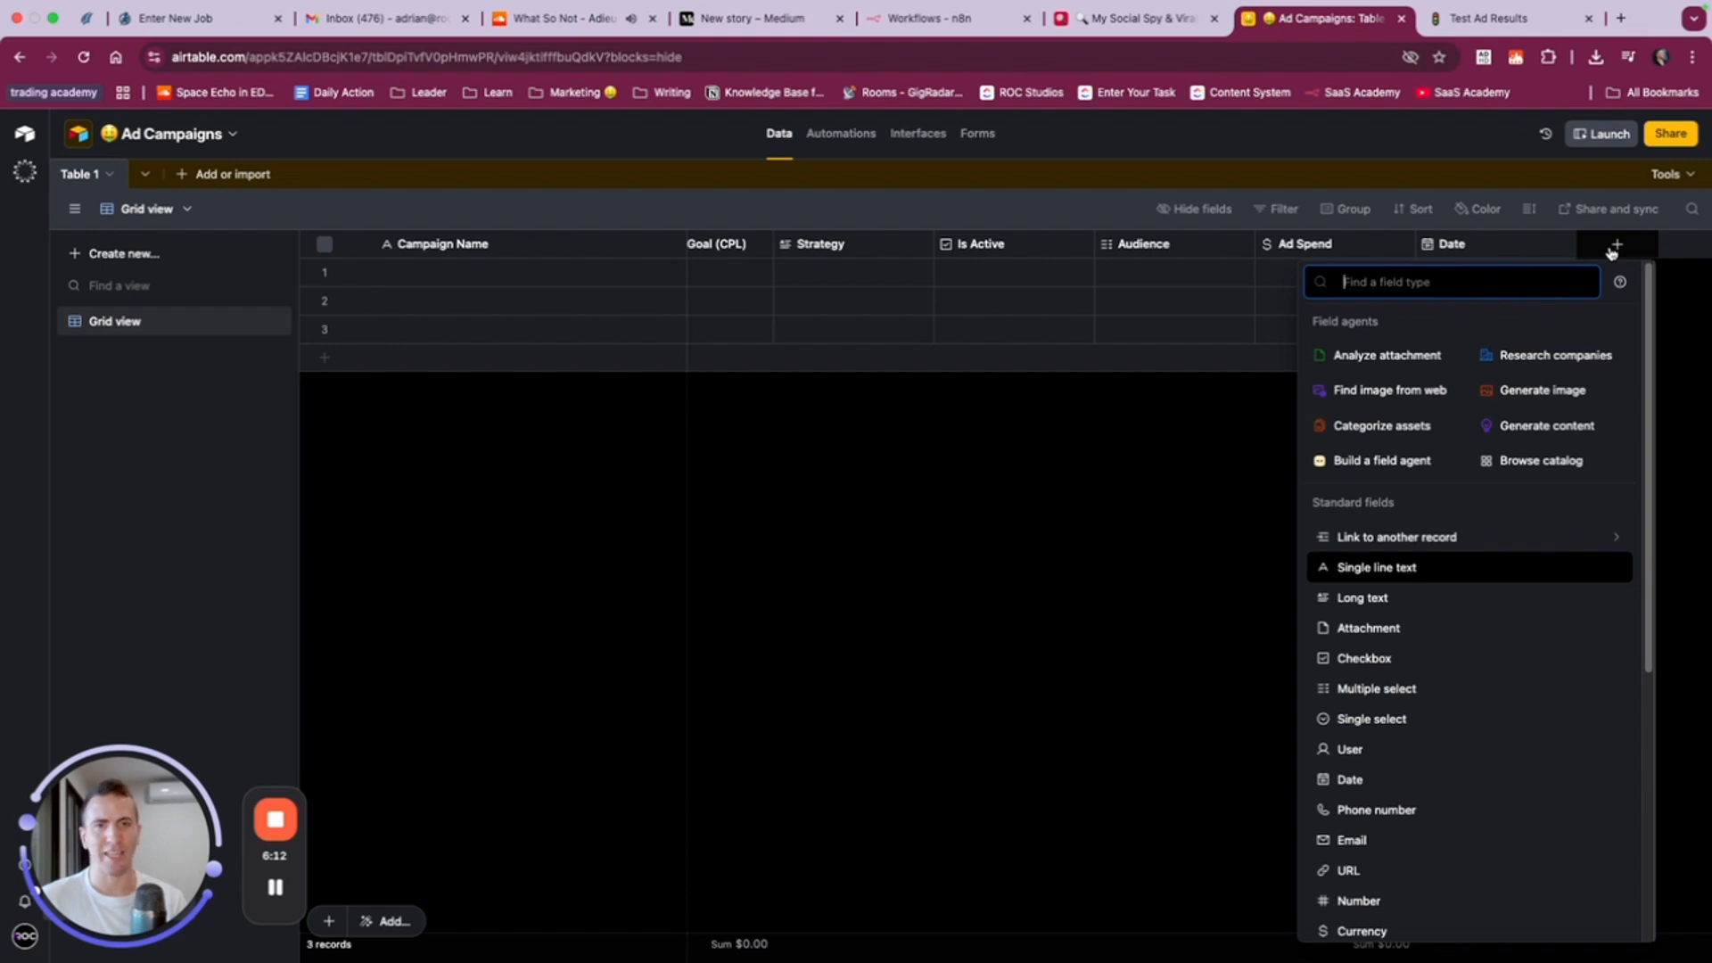
{"action": "type", "text": "link"}
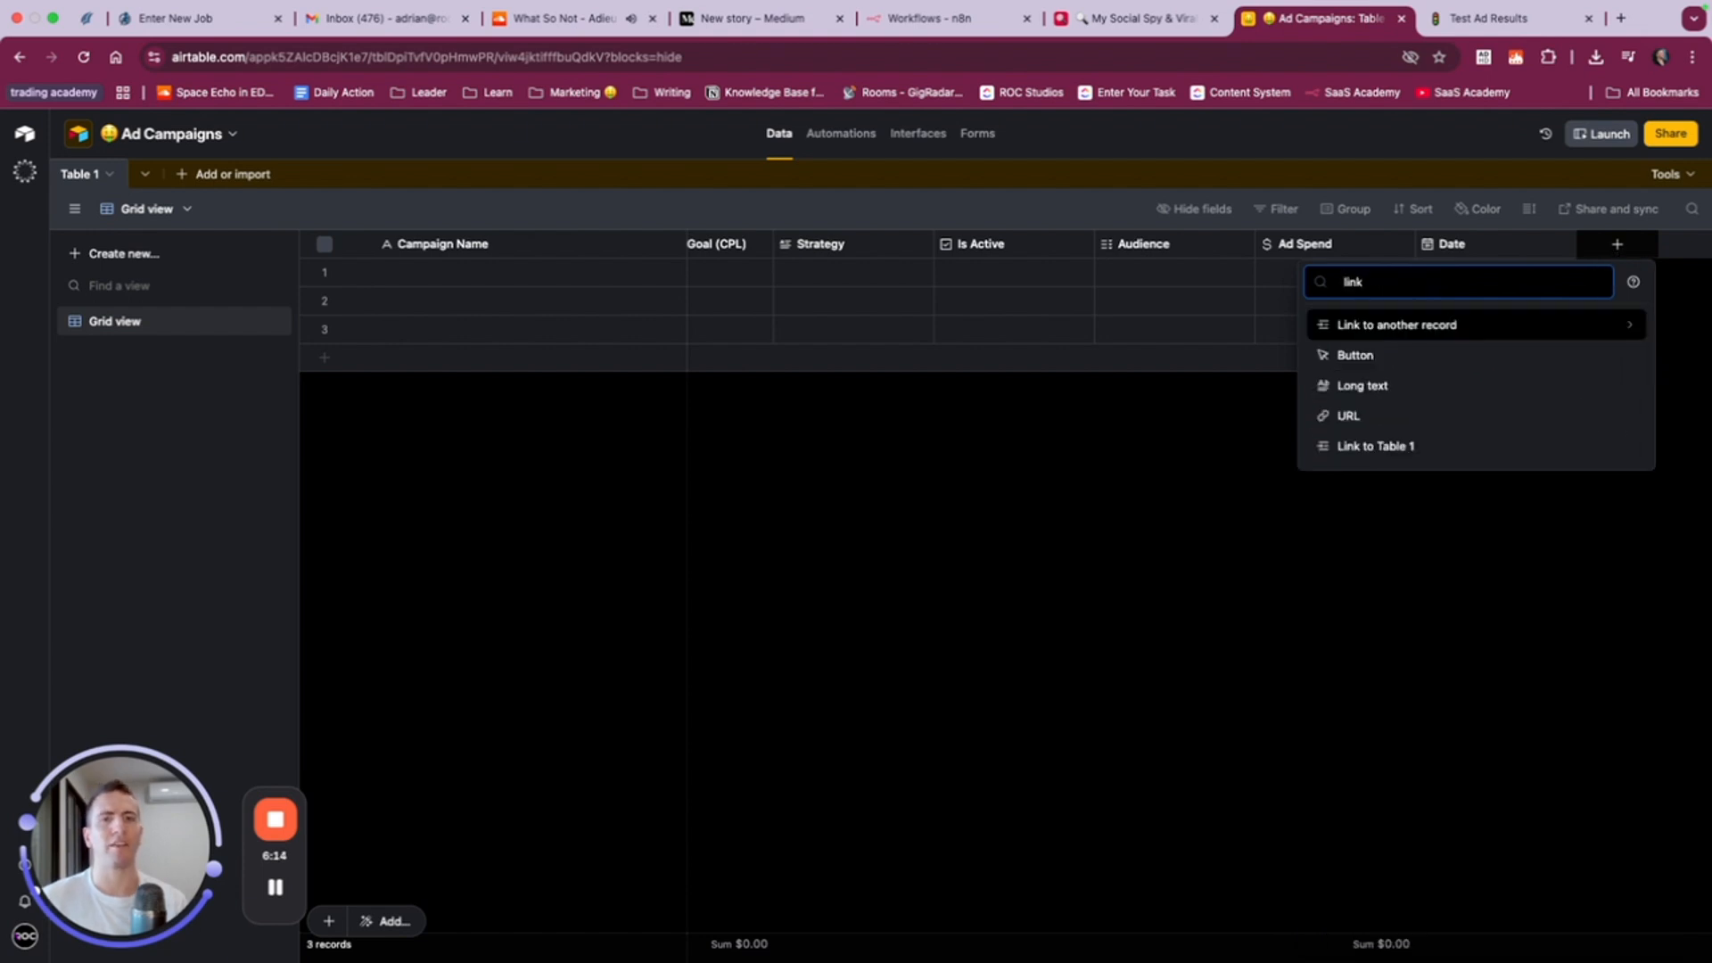
{"action": "left_click", "coordinate": [1406, 417]}
{"action": "type", "text": "Campaign Link"}
{"action": "left_click", "coordinate": [1598, 429]}
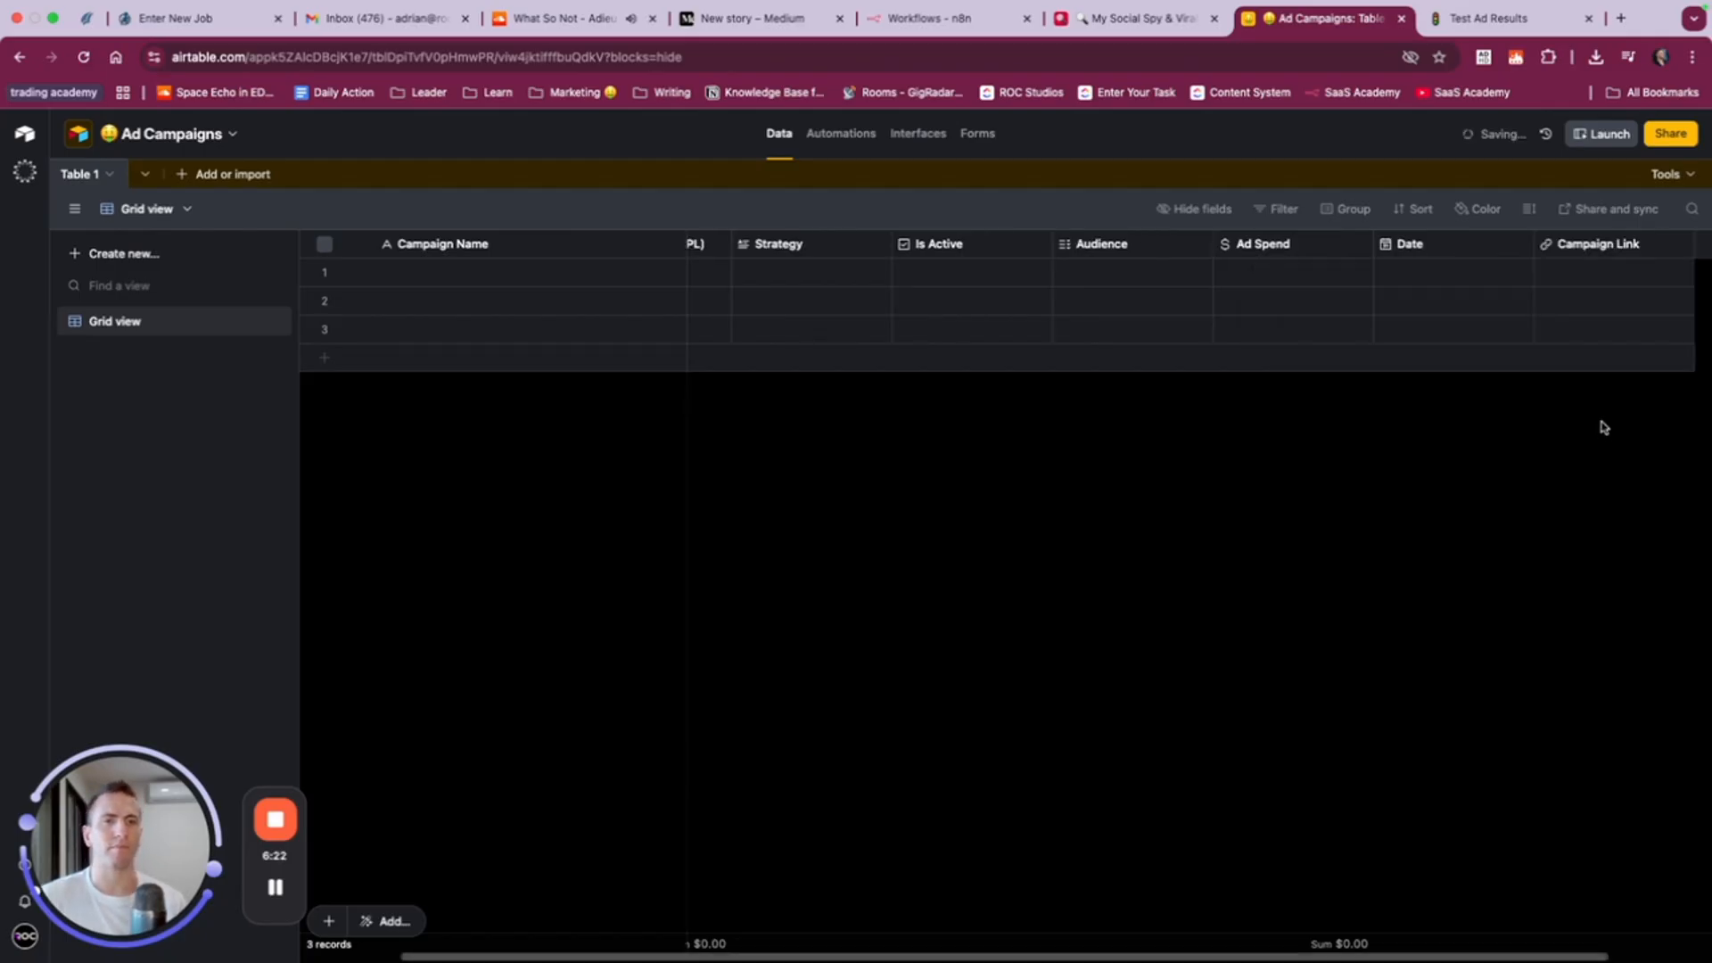
- Create a single line text field named Campaign ID after Campaign Link
{"action": "left_click", "coordinate": [1617, 246]}
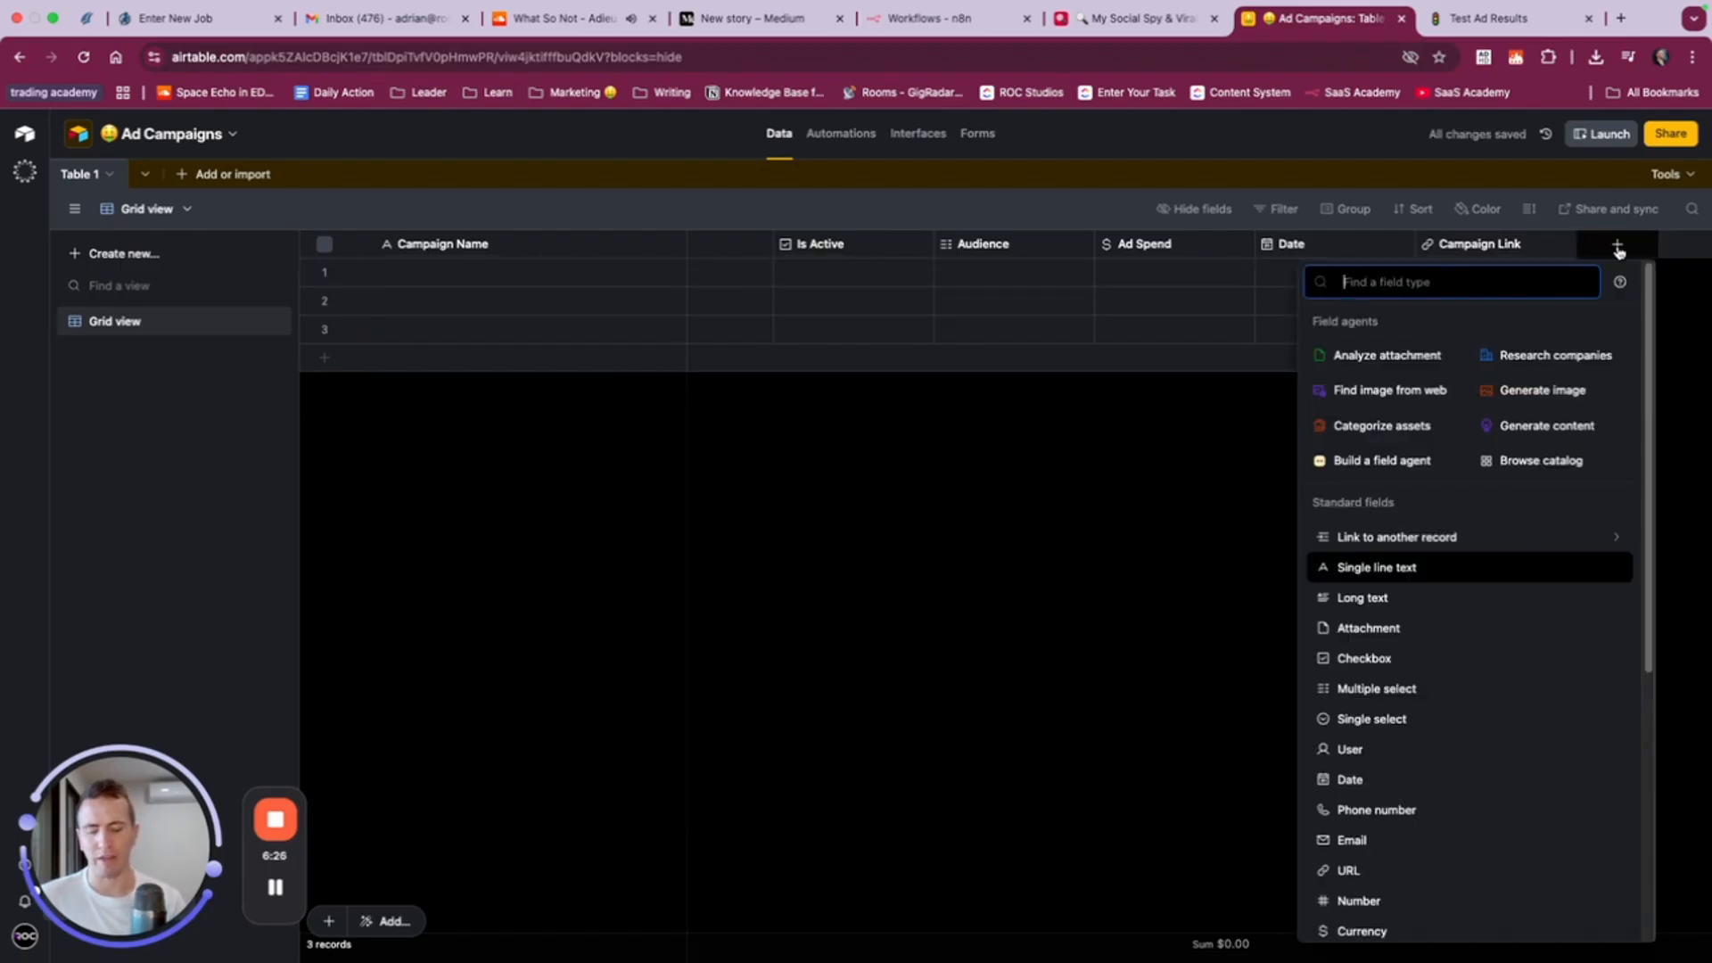
{"action": "type", "text": "id"}
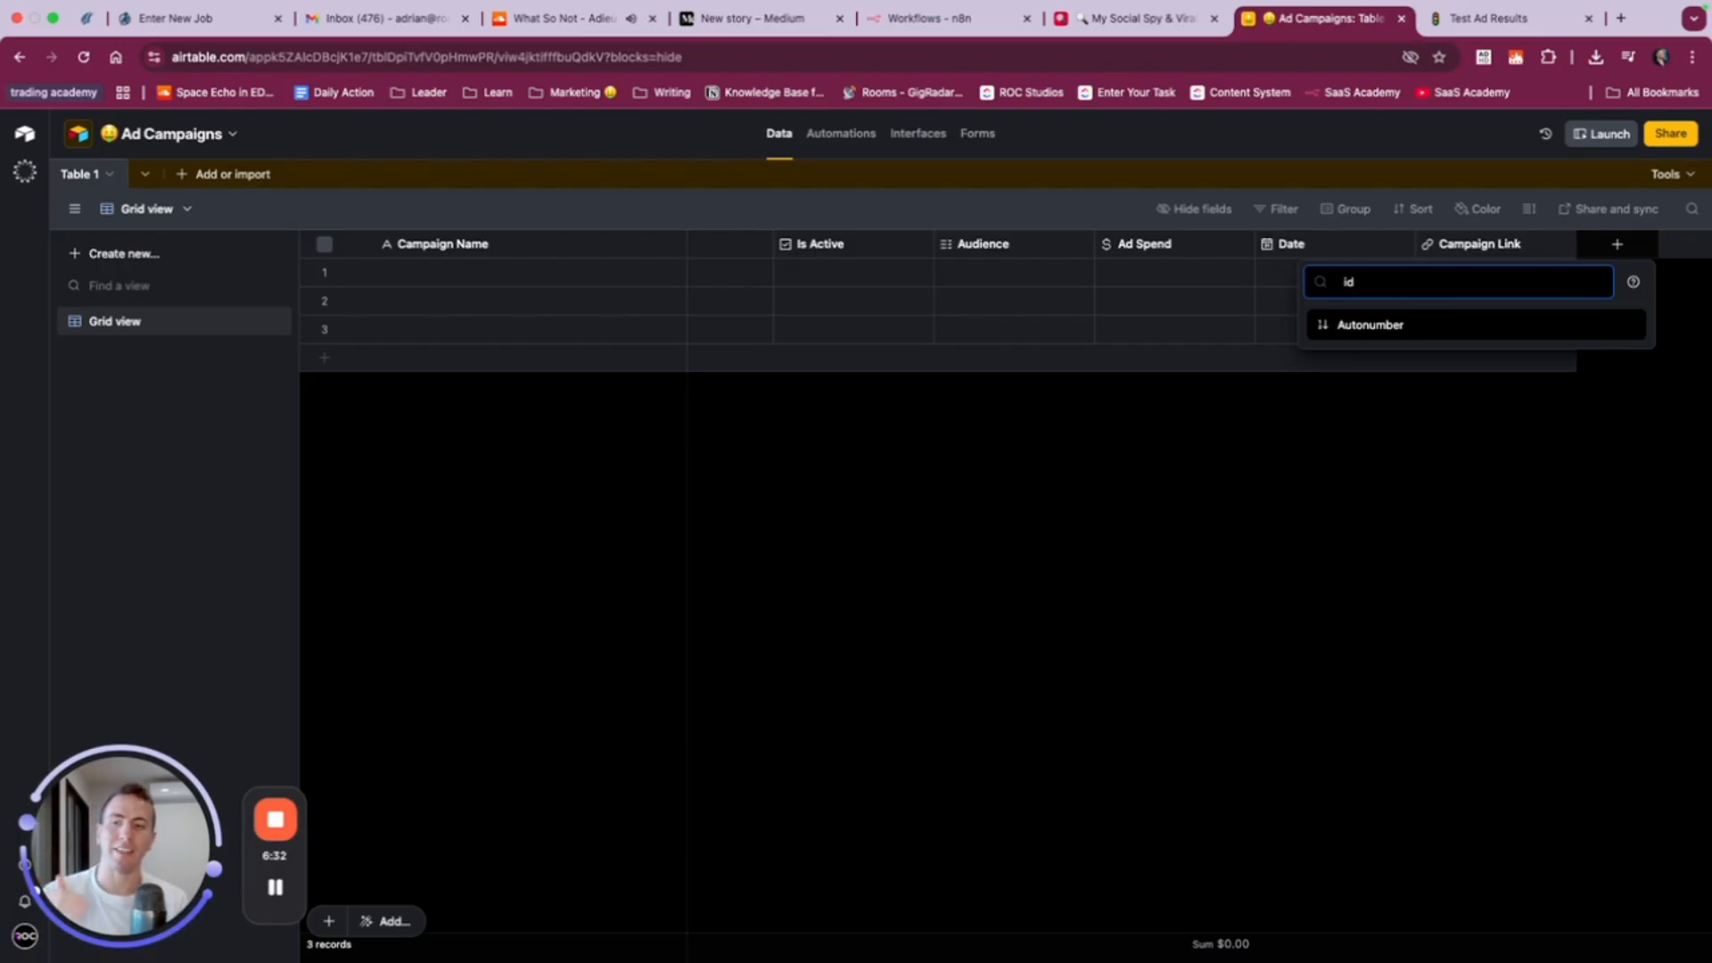
{"action": "key", "text": "BackSpace"}
{"action": "key", "text": "BackSpace"}
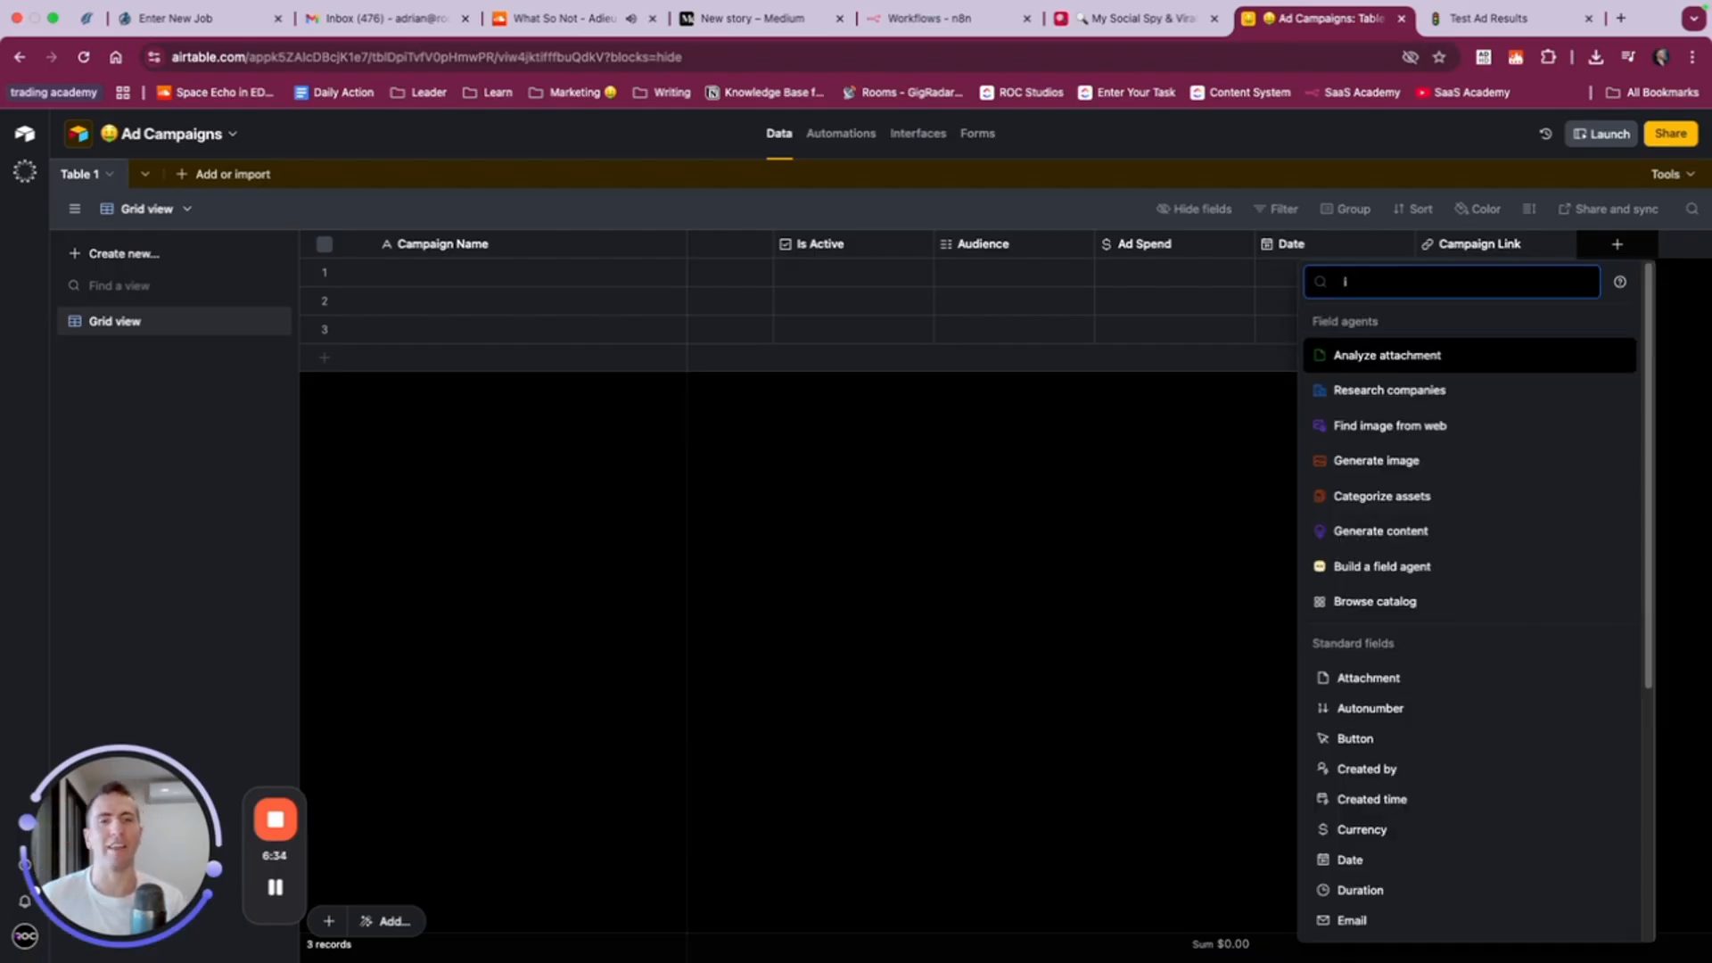
{"action": "type", "text": "sin"}
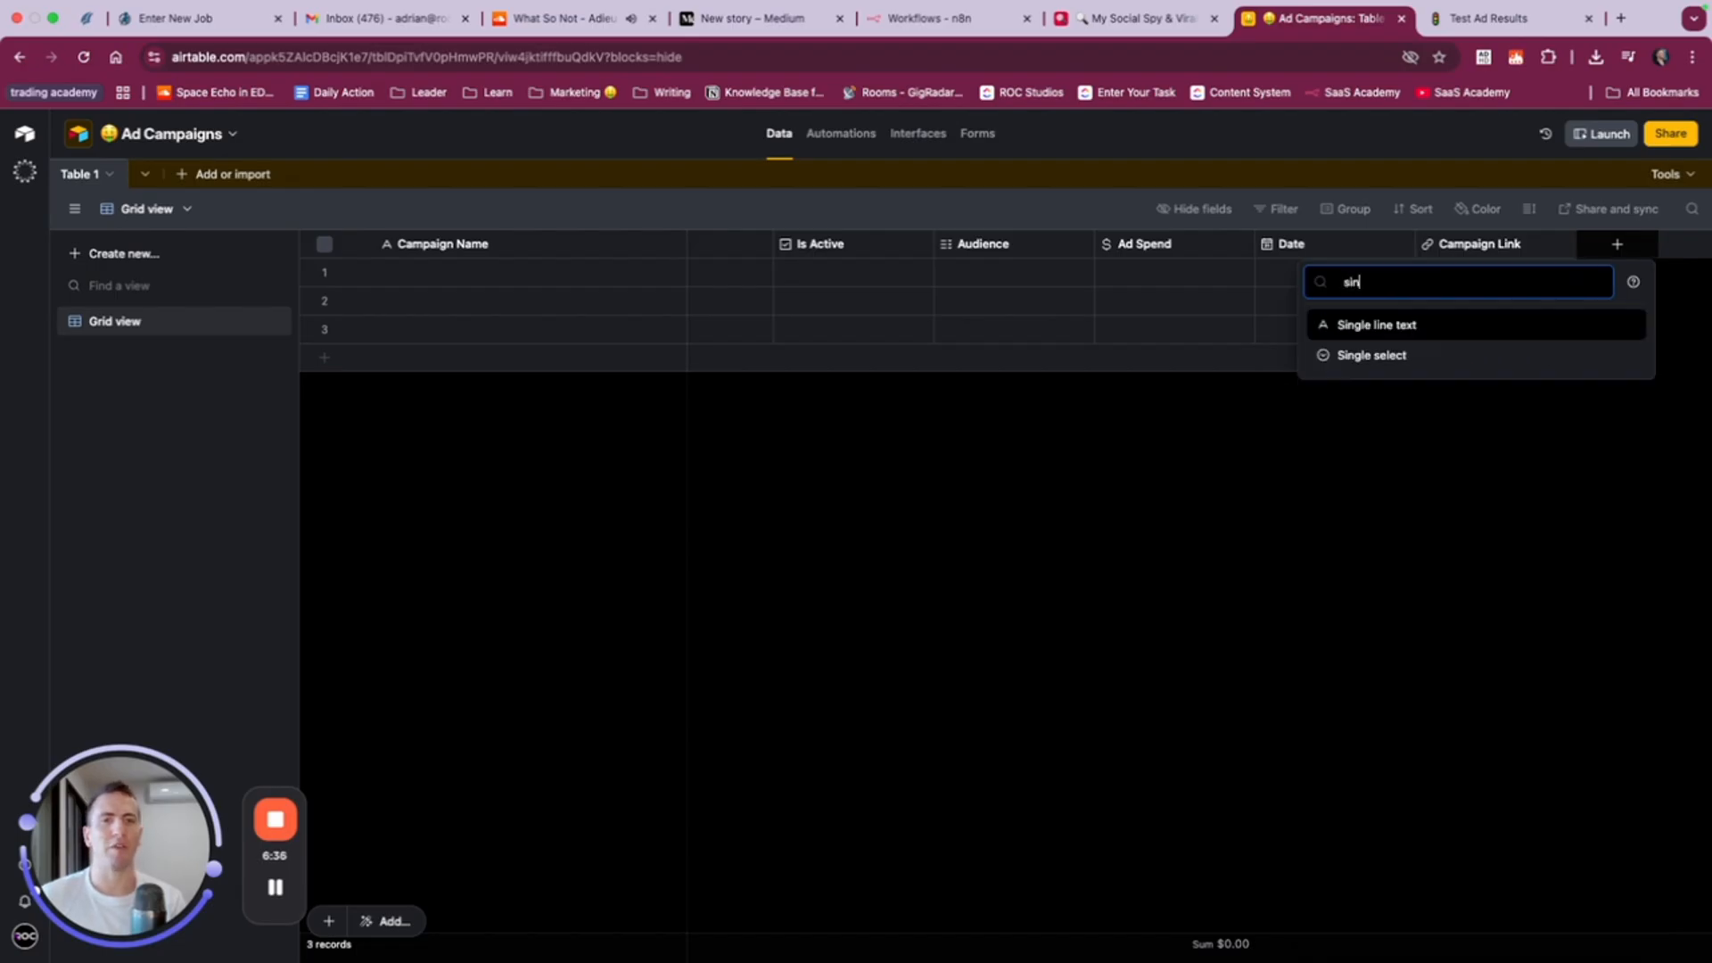
{"action": "left_click", "coordinate": [1385, 328]}
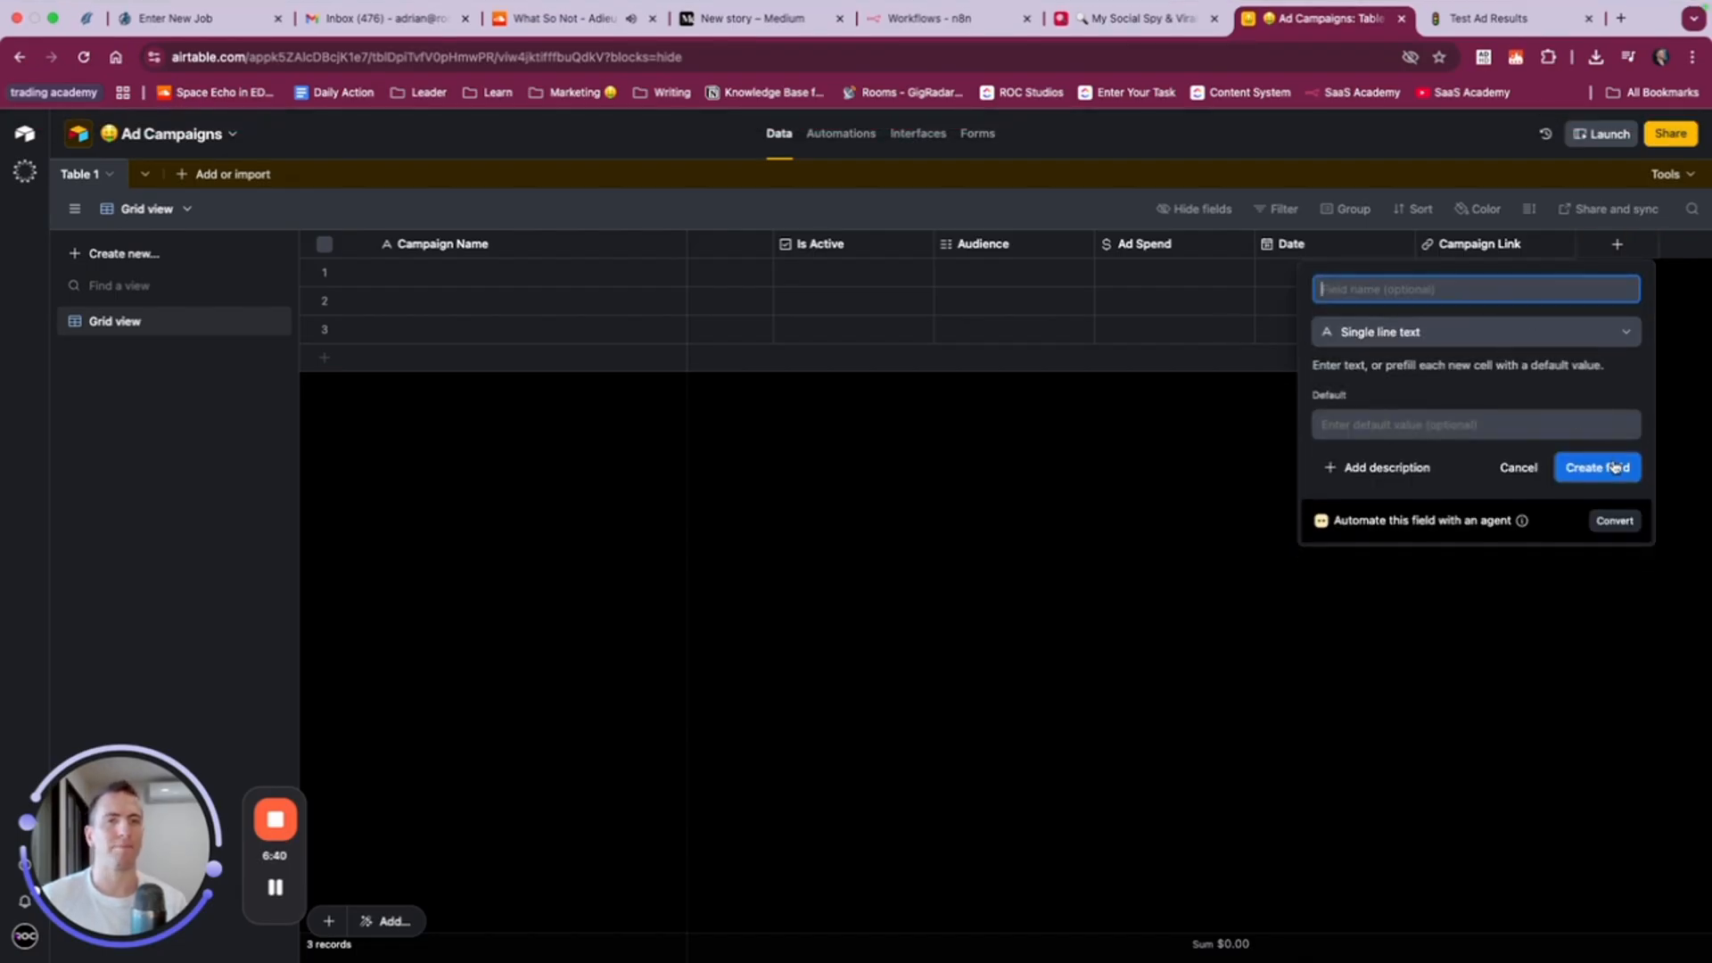
{"action": "type", "text": "Campaign ID"}
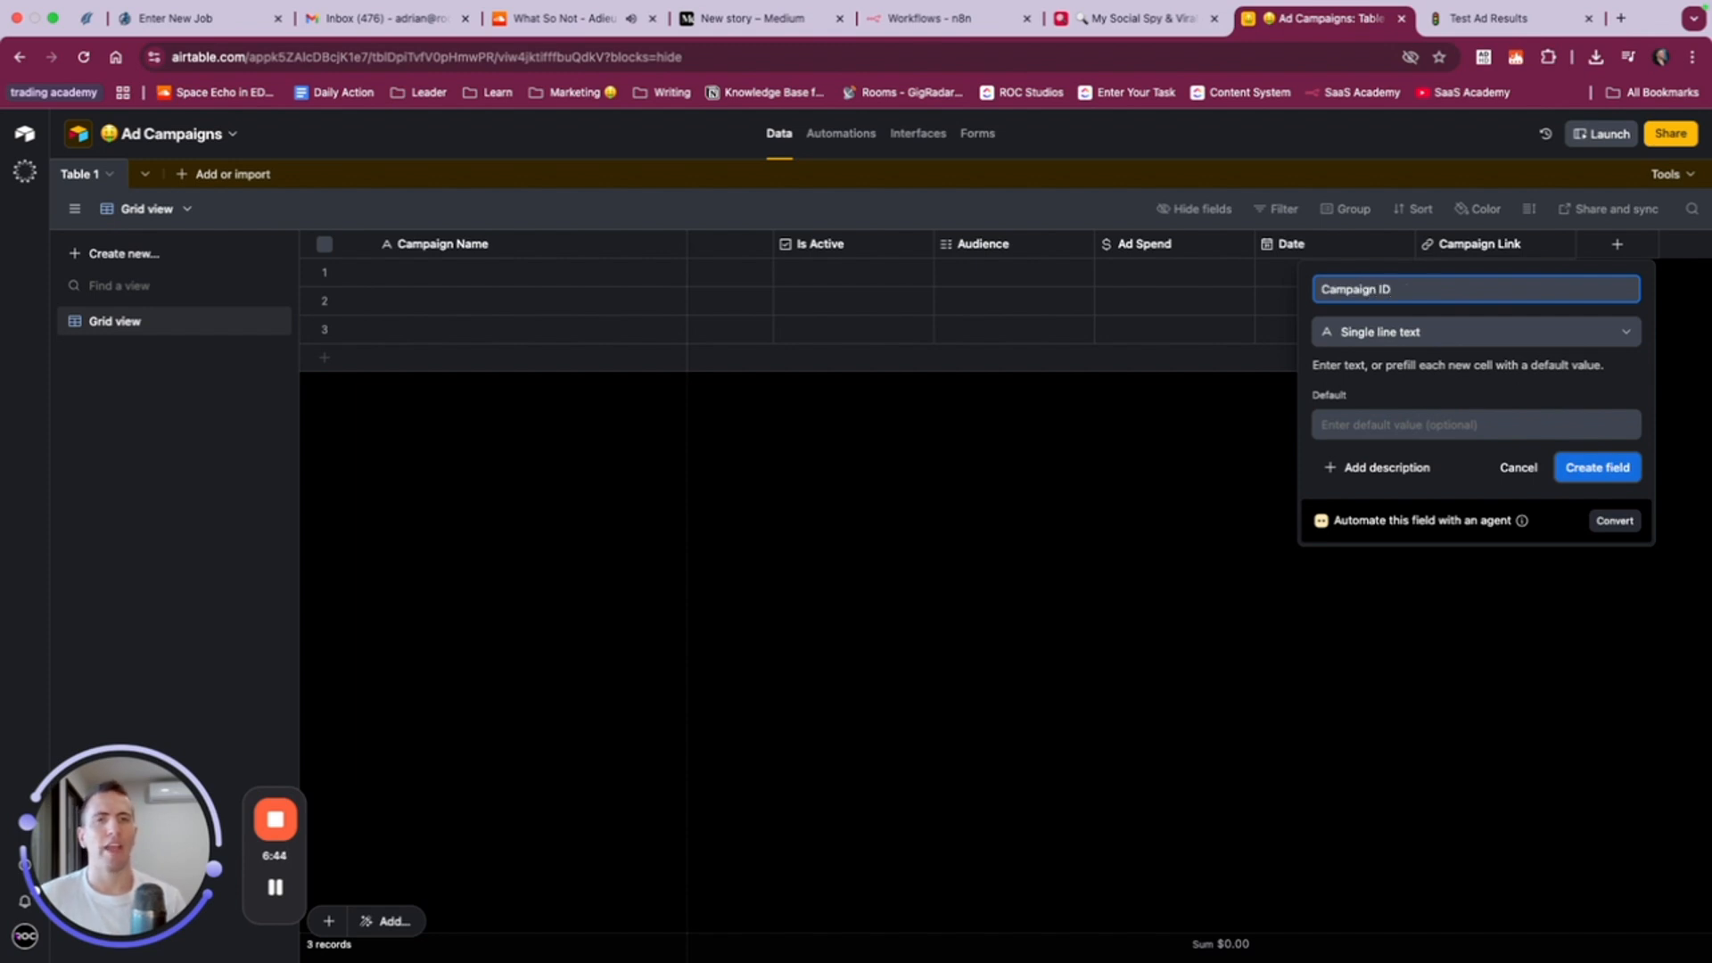
{"action": "left_click", "coordinate": [1597, 467]}
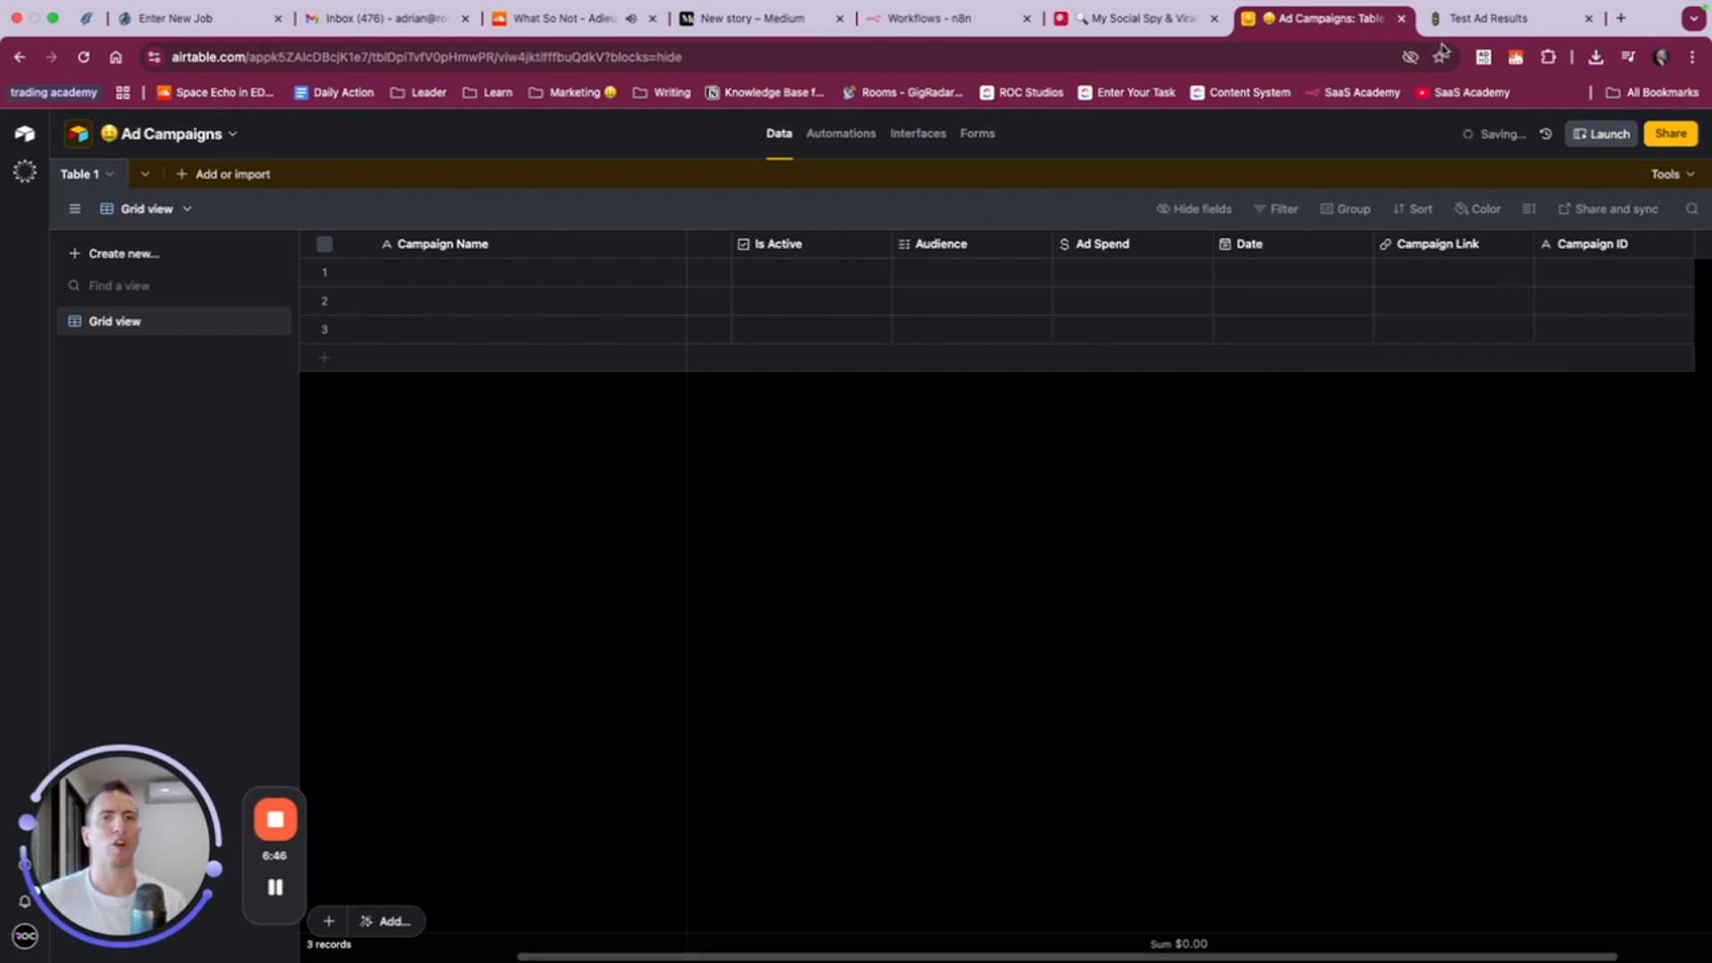
- Switch to the Notion Test Ad Results table and examine the columns that follow ID
{"action": "left_click", "coordinate": [1459, 43]}
{"action": "scroll", "coordinate": [1242, 306], "scroll_direction": "right", "scroll_amount": 10}
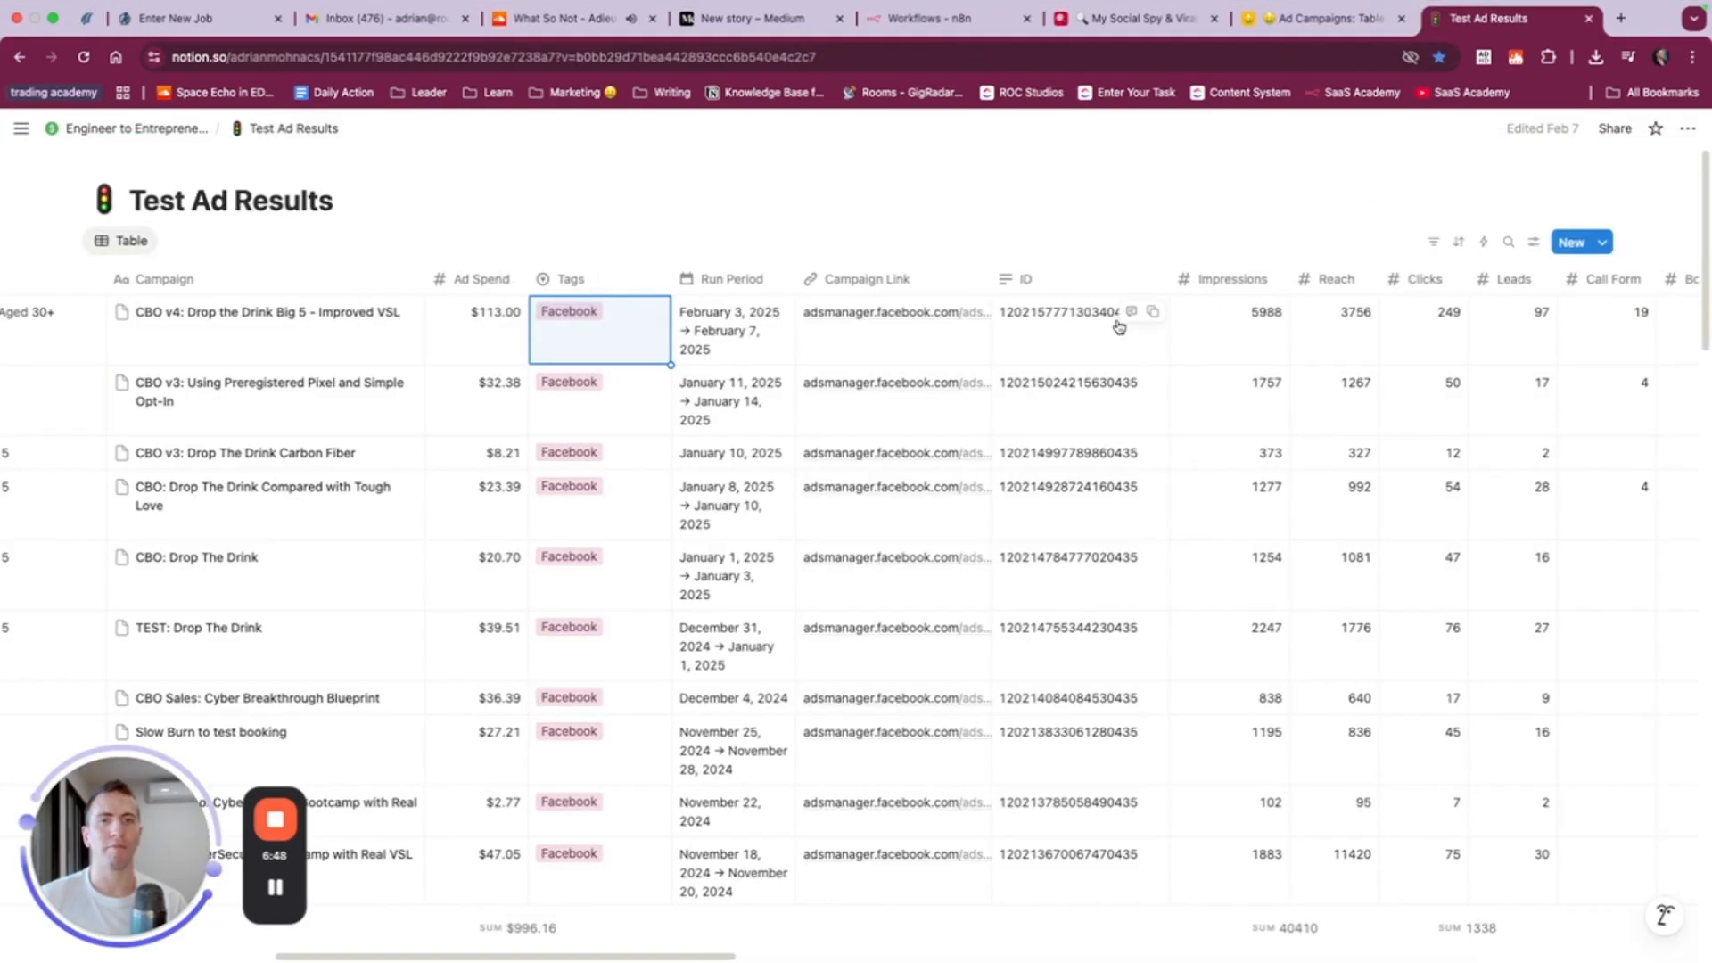
{"action": "scroll", "coordinate": [1006, 328], "scroll_direction": "right", "scroll_amount": 10}
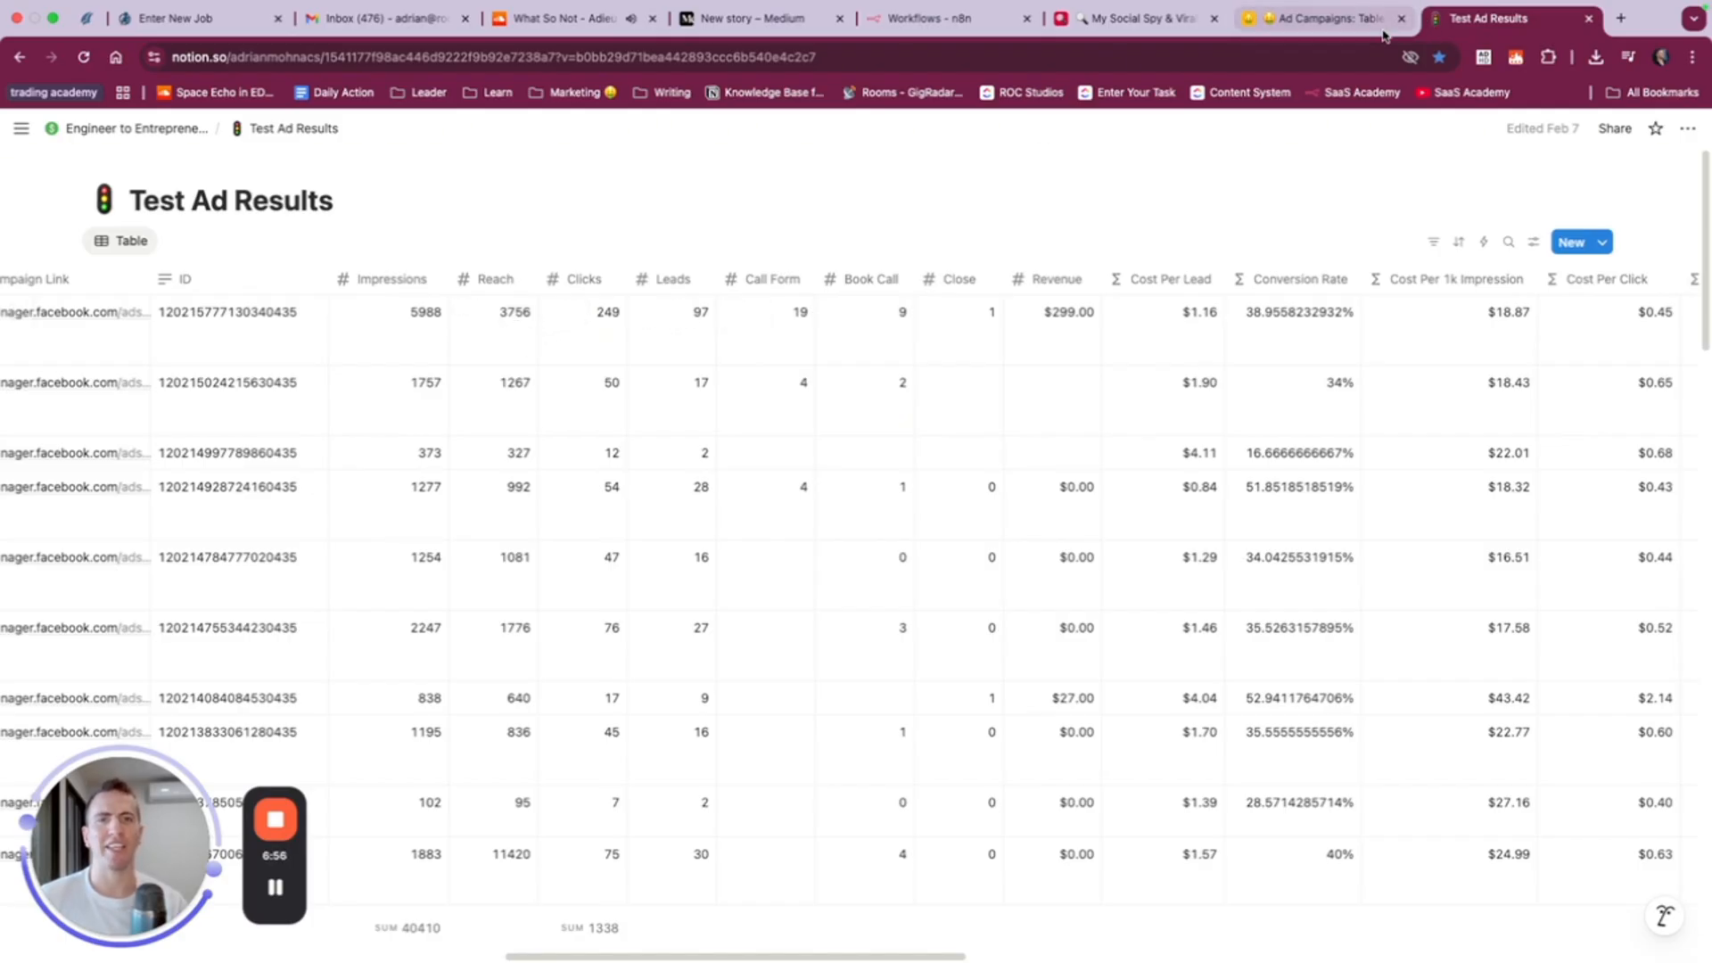
- Return to Airtable and start a number field named Impressions after Campaign ID, cutting the extra words Reach Clicks Leads from its name
{"action": "left_click", "coordinate": [1320, 19]}
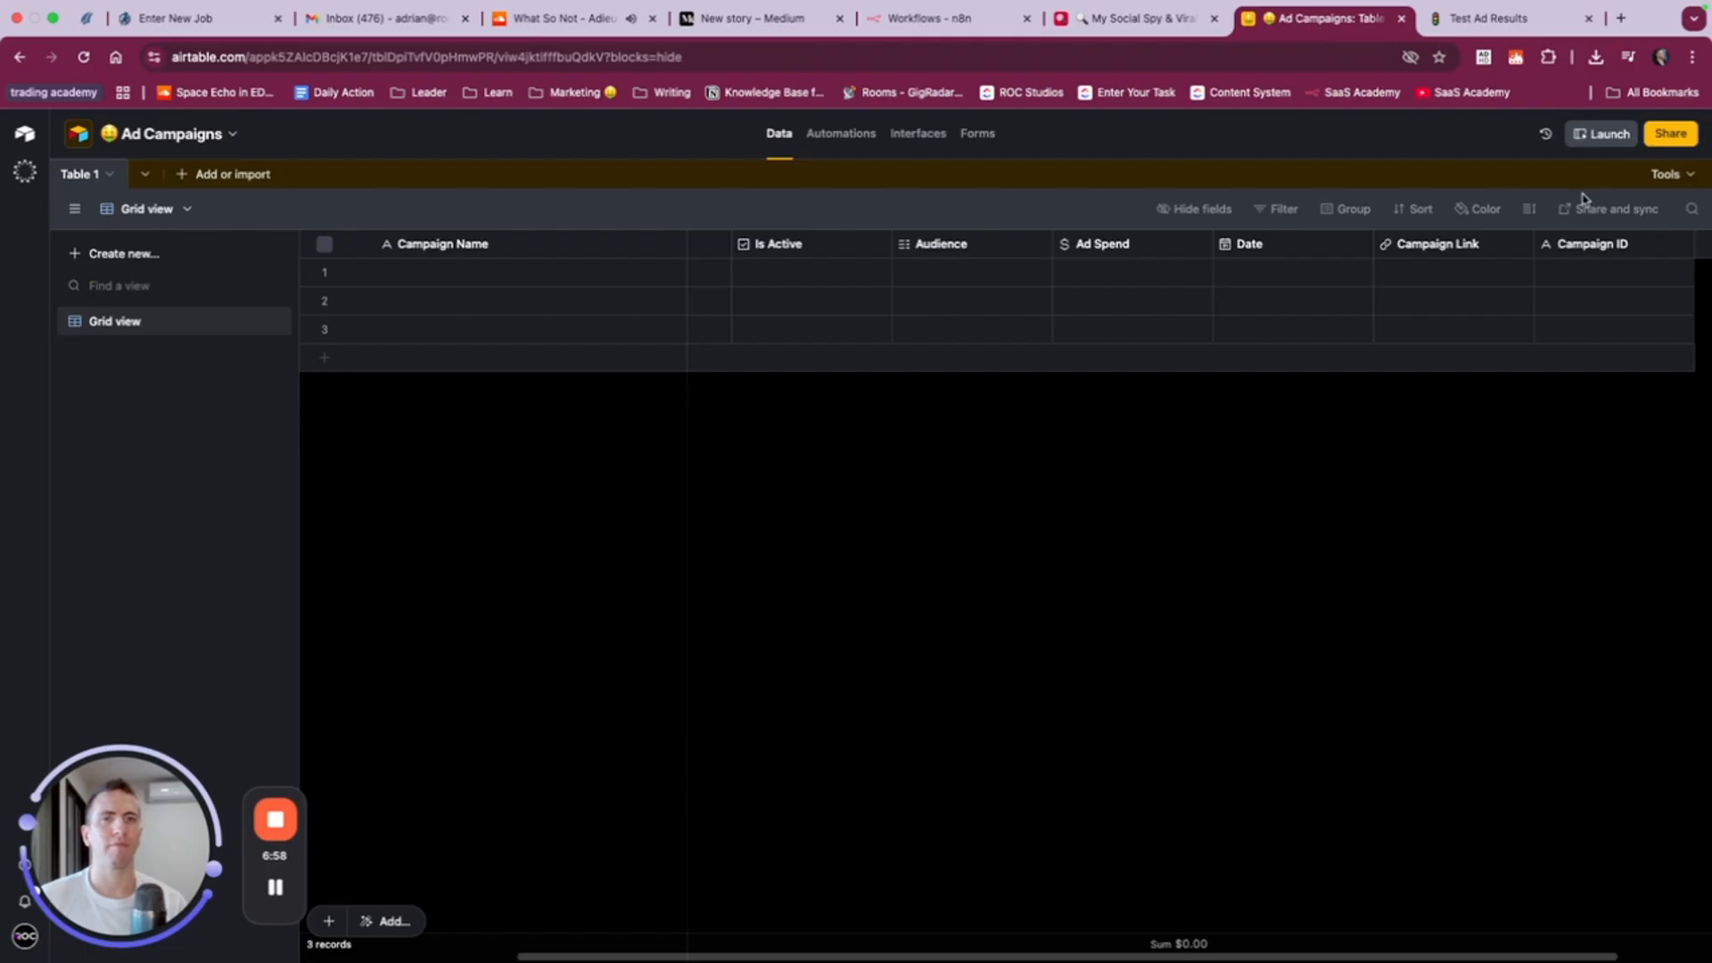
{"action": "left_click", "coordinate": [1619, 247]}
{"action": "type", "text": "numb"}
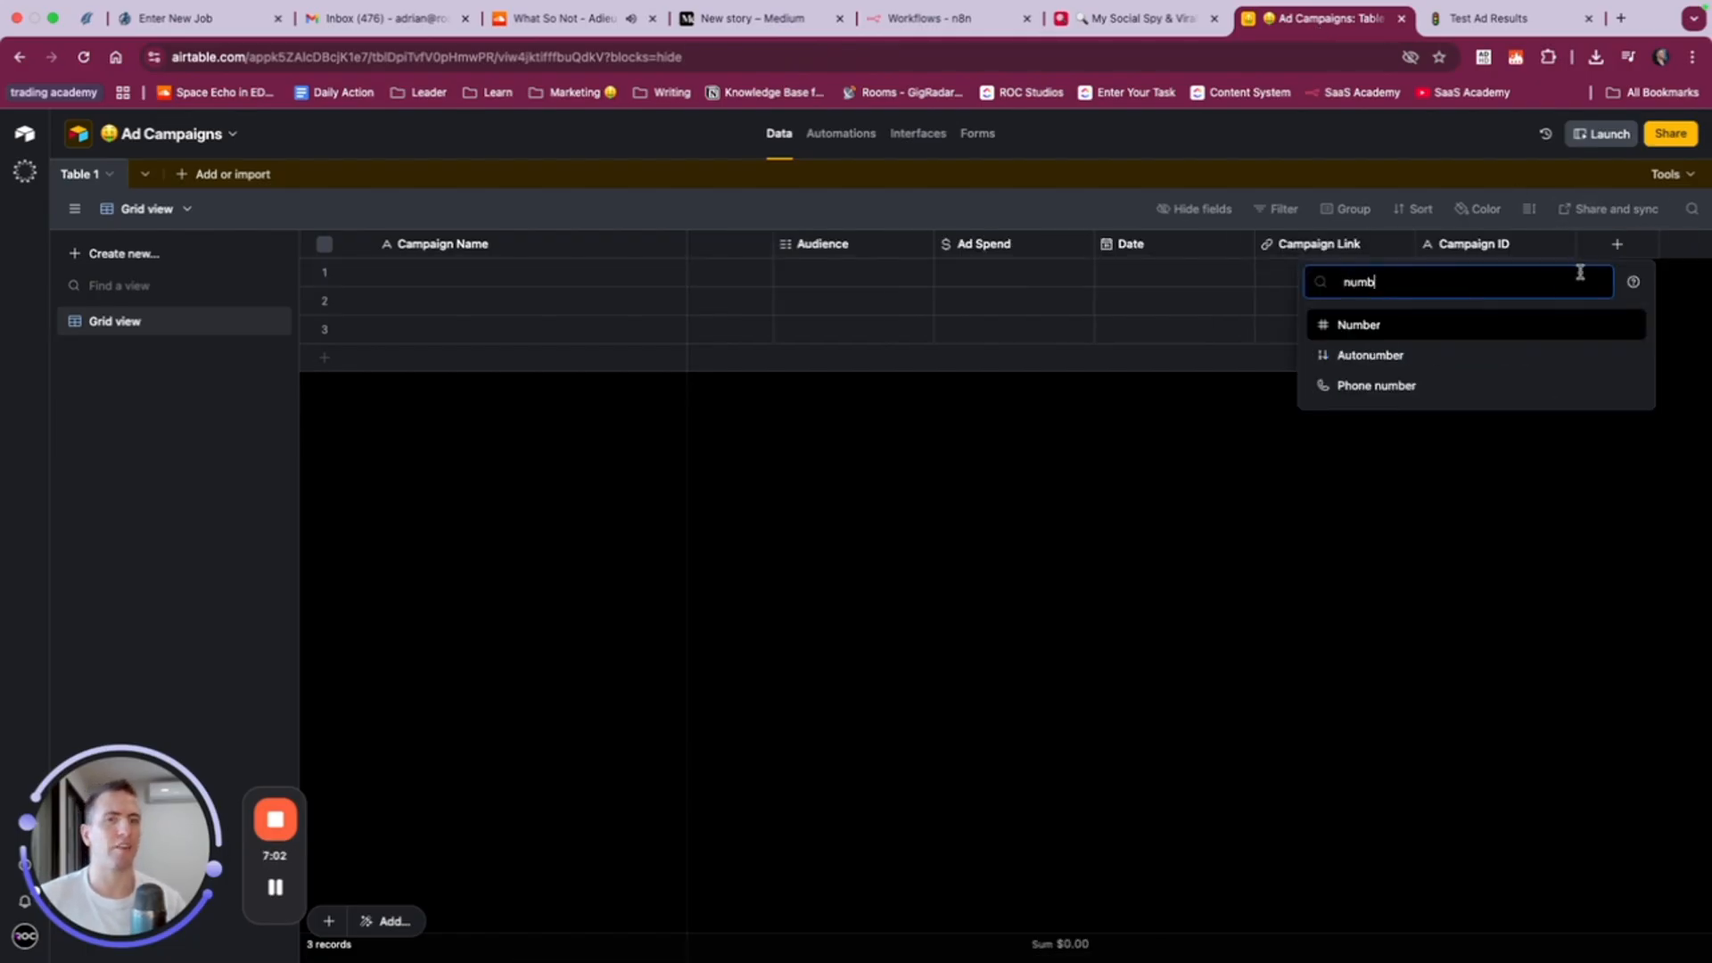
{"action": "left_click", "coordinate": [1478, 336]}
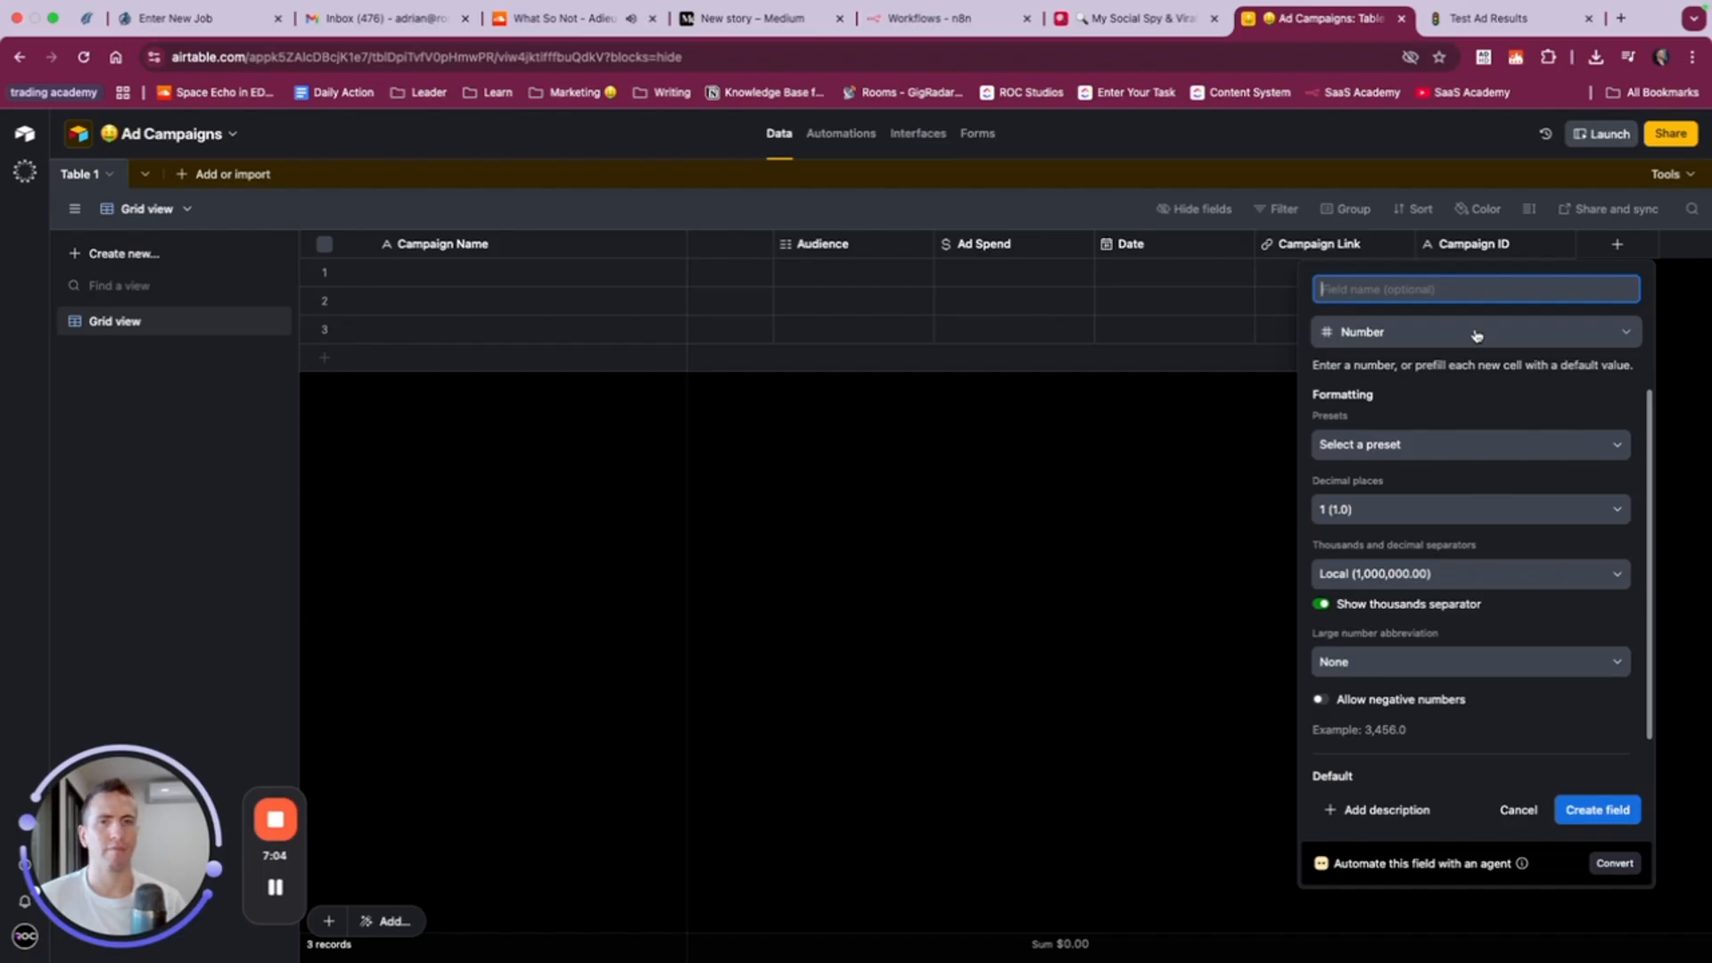
{"action": "type", "text": "Impressions Reach Clicks Leads"}
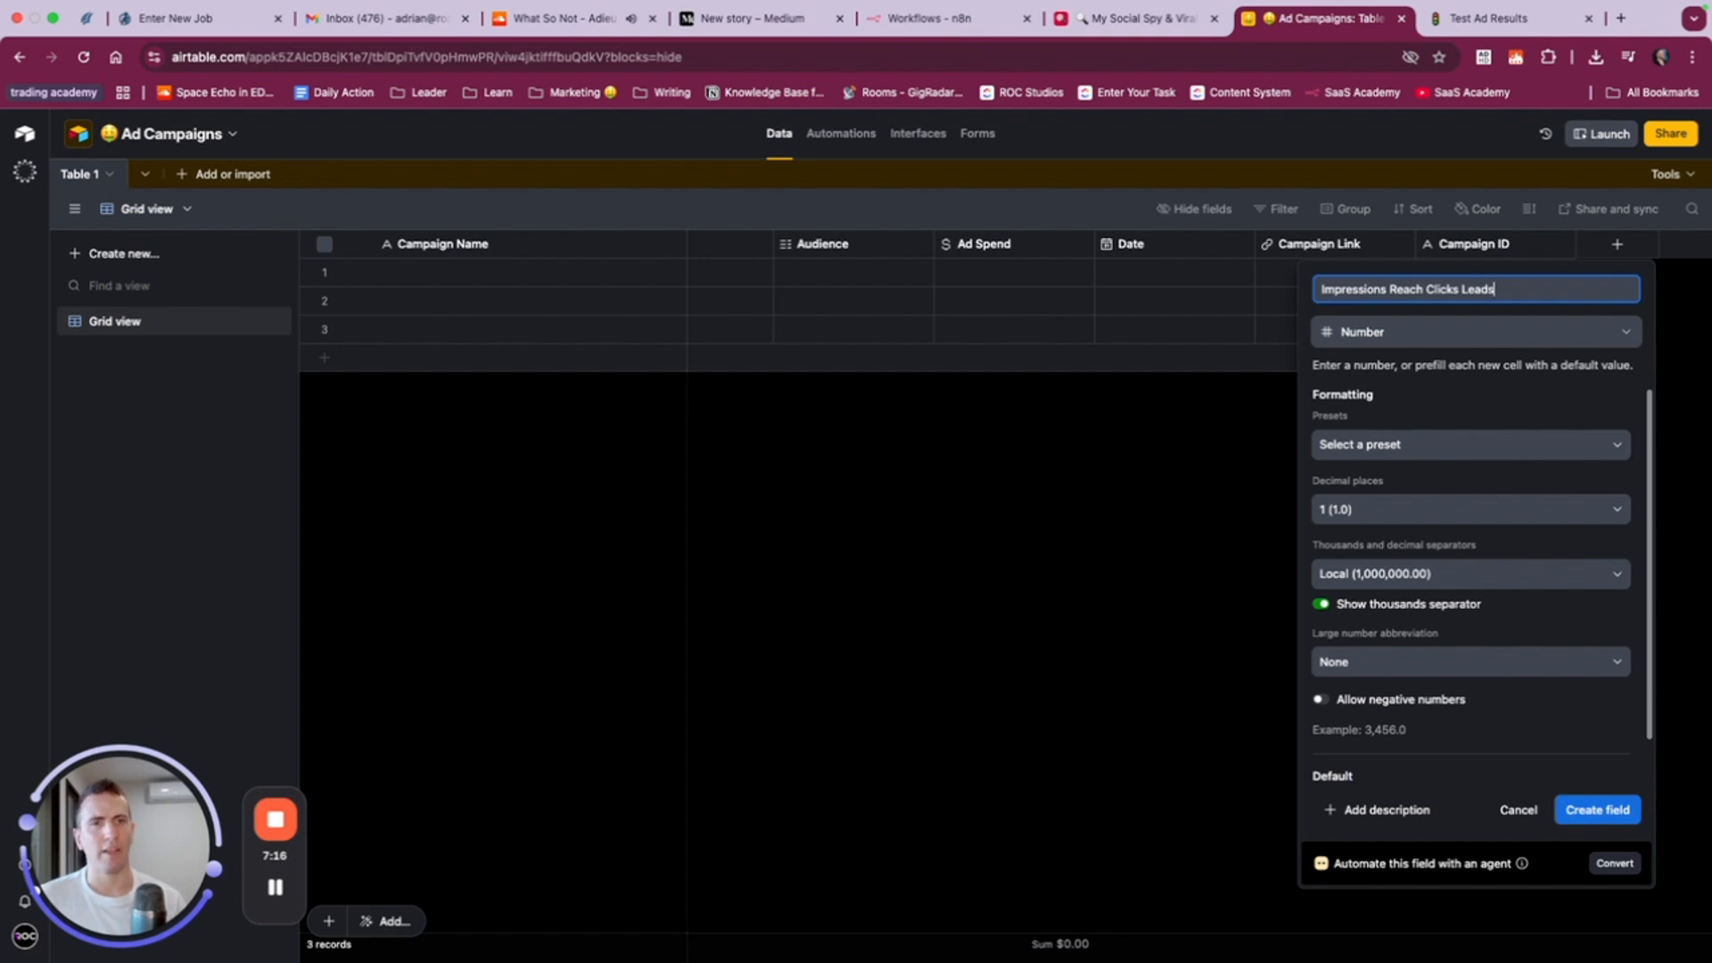
{"action": "left_click", "coordinate": [1392, 289]}
{"action": "key", "text": "shift+super+Right"}
{"action": "key", "text": "ctrl+c"}
{"action": "key", "text": "BackSpace"}
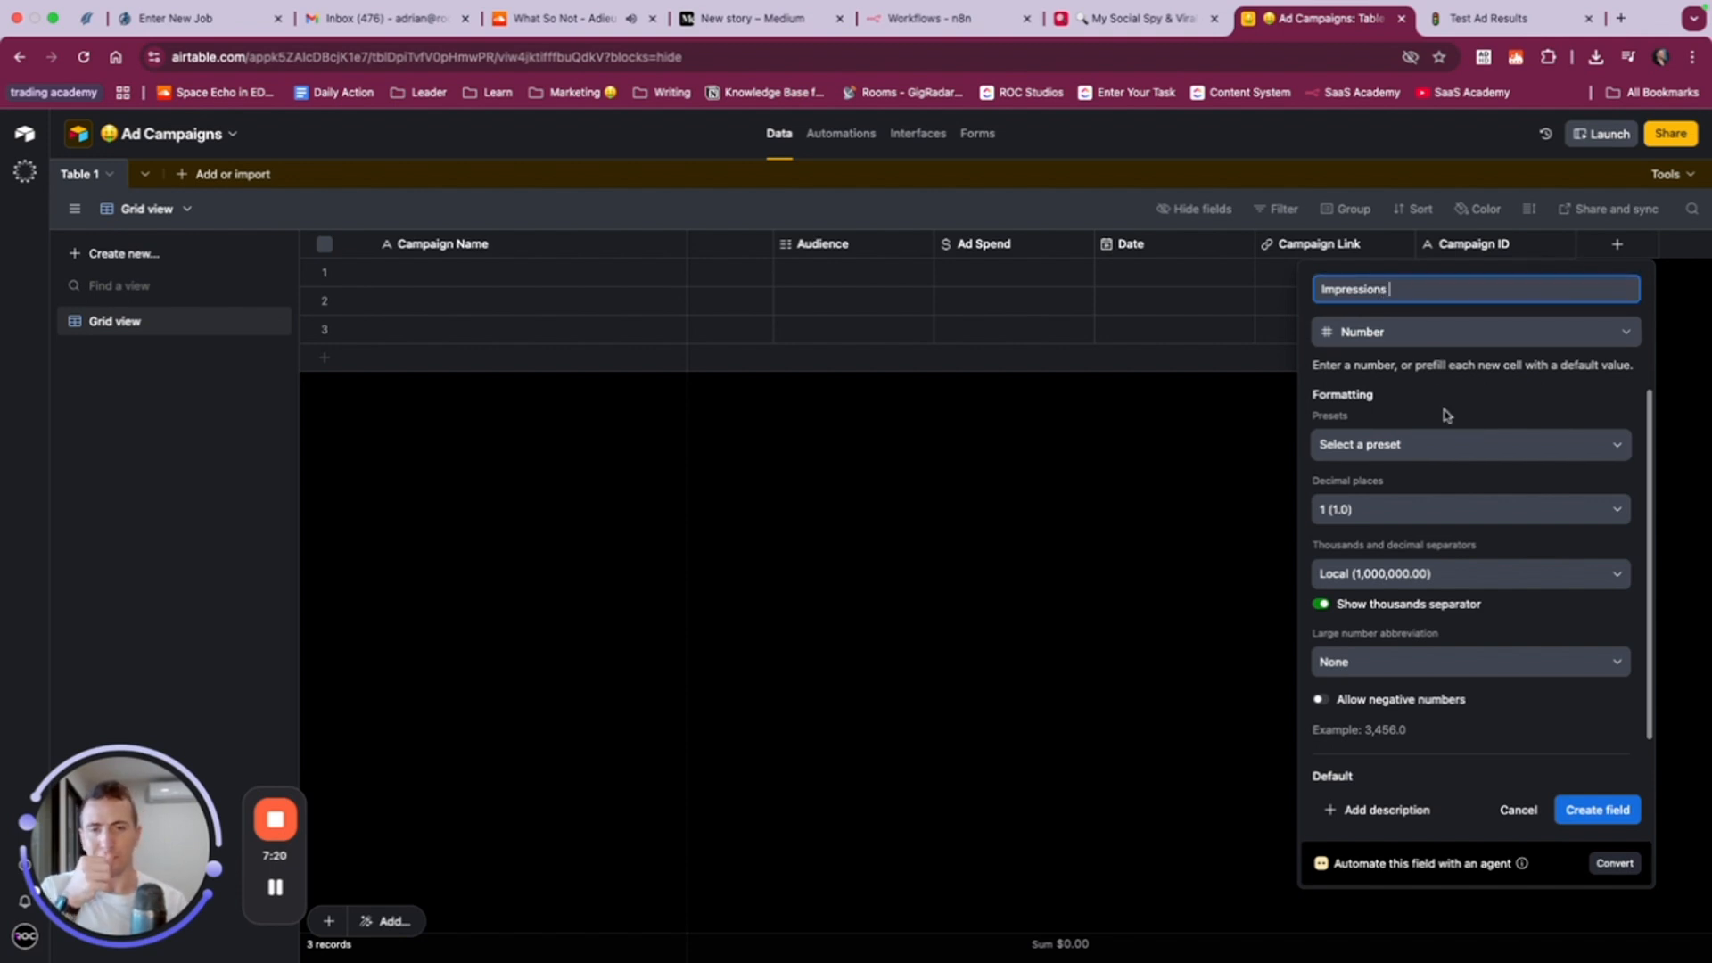
- Set the Impressions field to 0 decimal places without a preset and create it
{"action": "left_click", "coordinate": [1439, 445]}
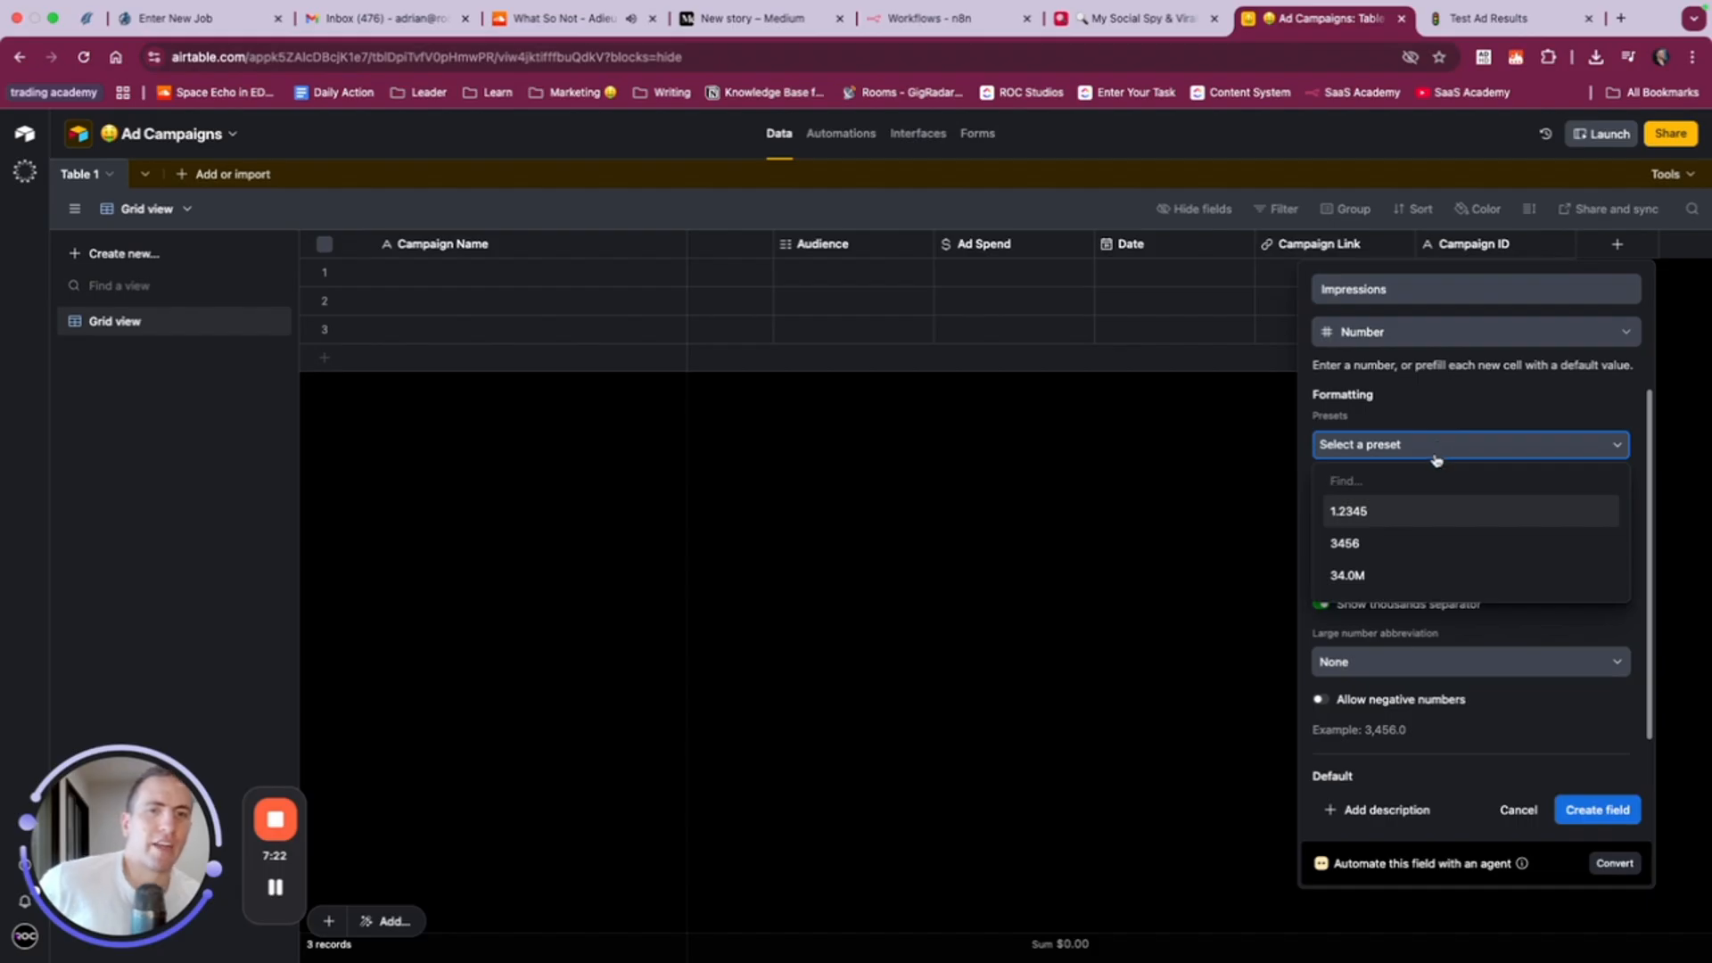
{"action": "left_click", "coordinate": [1451, 418]}
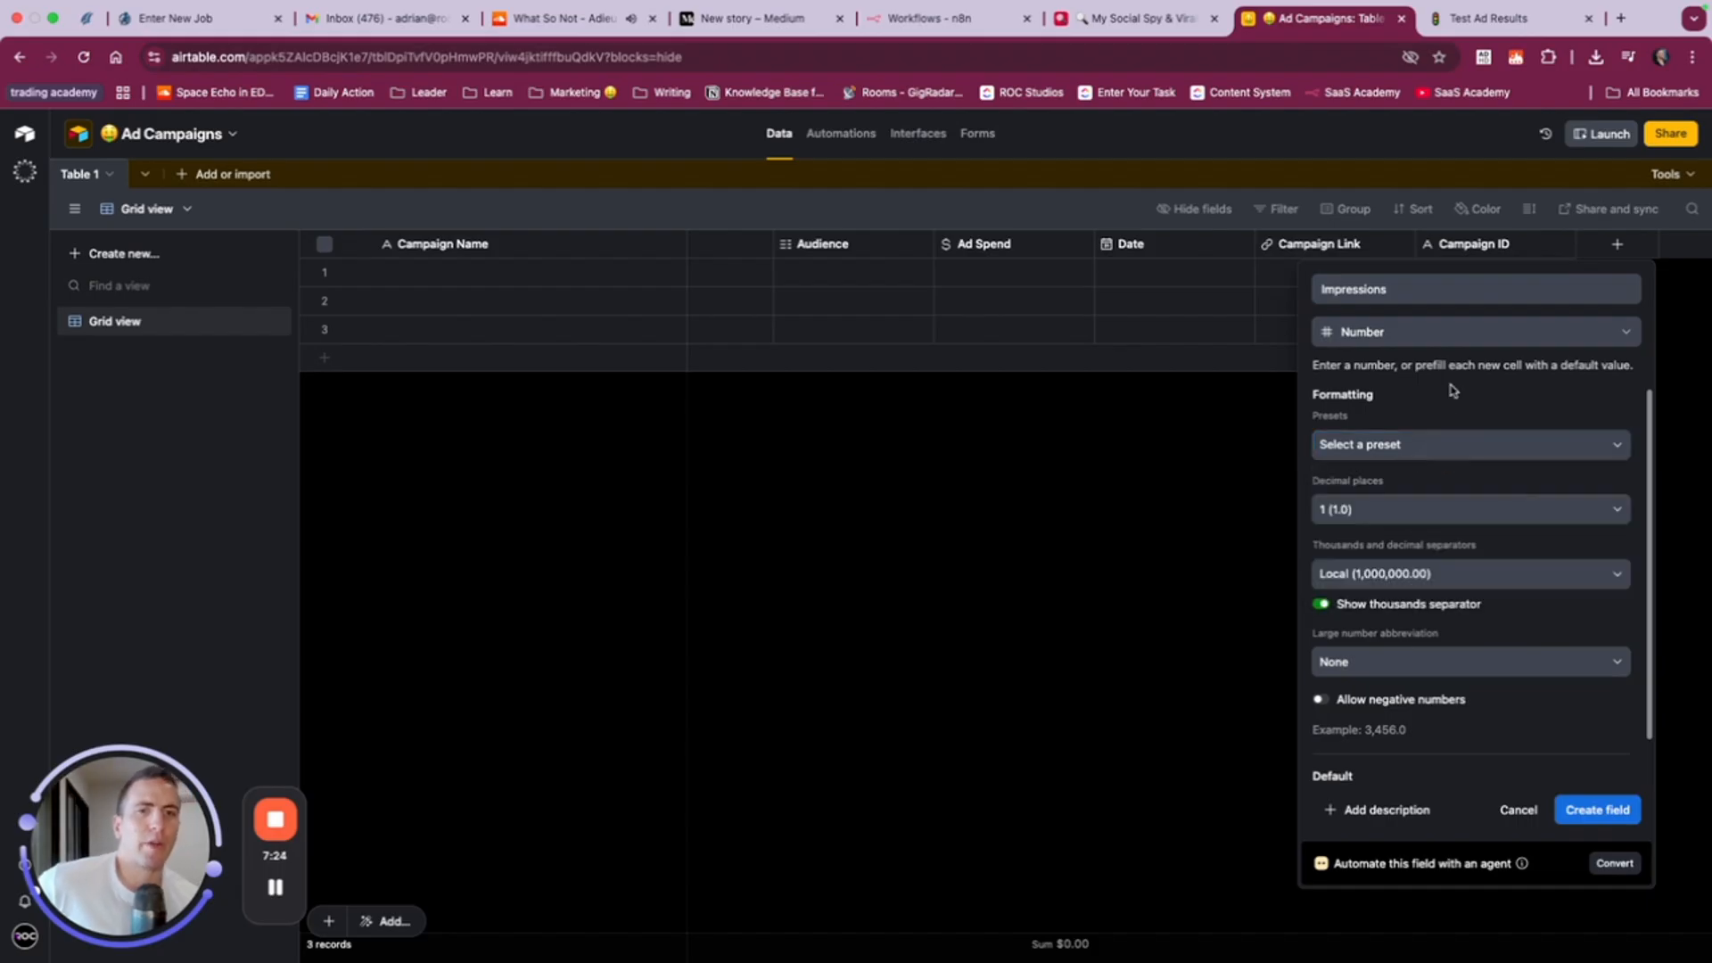
{"action": "left_click", "coordinate": [1394, 517]}
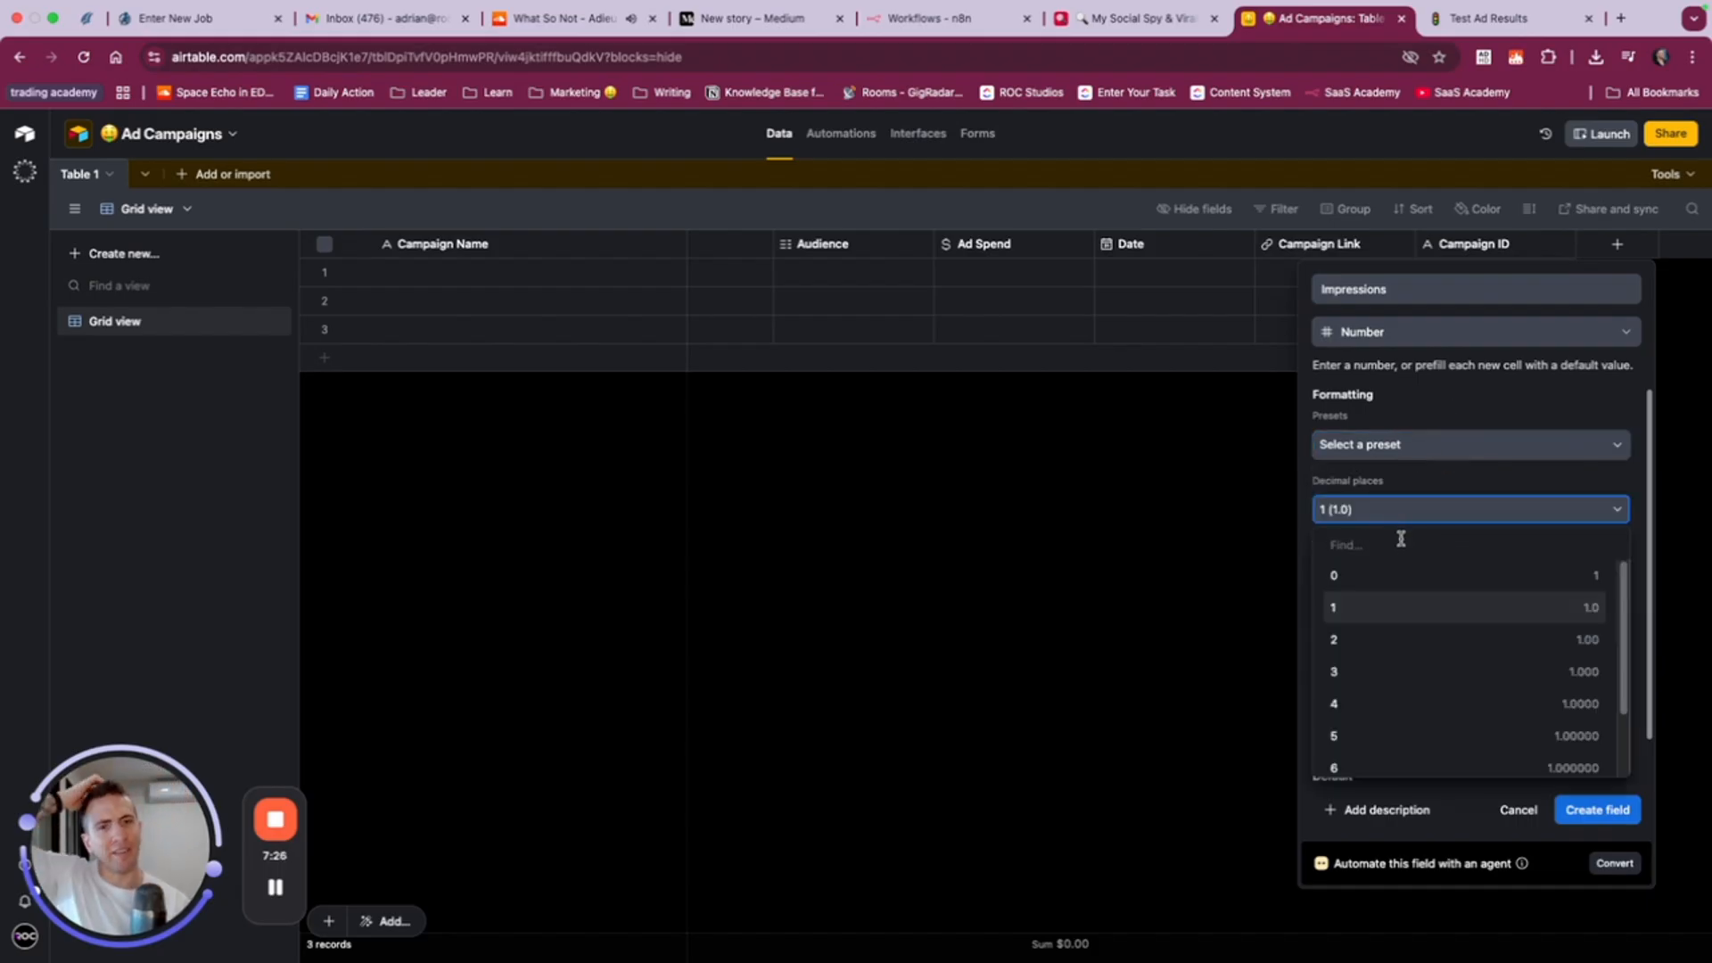
{"action": "left_click", "coordinate": [1407, 587]}
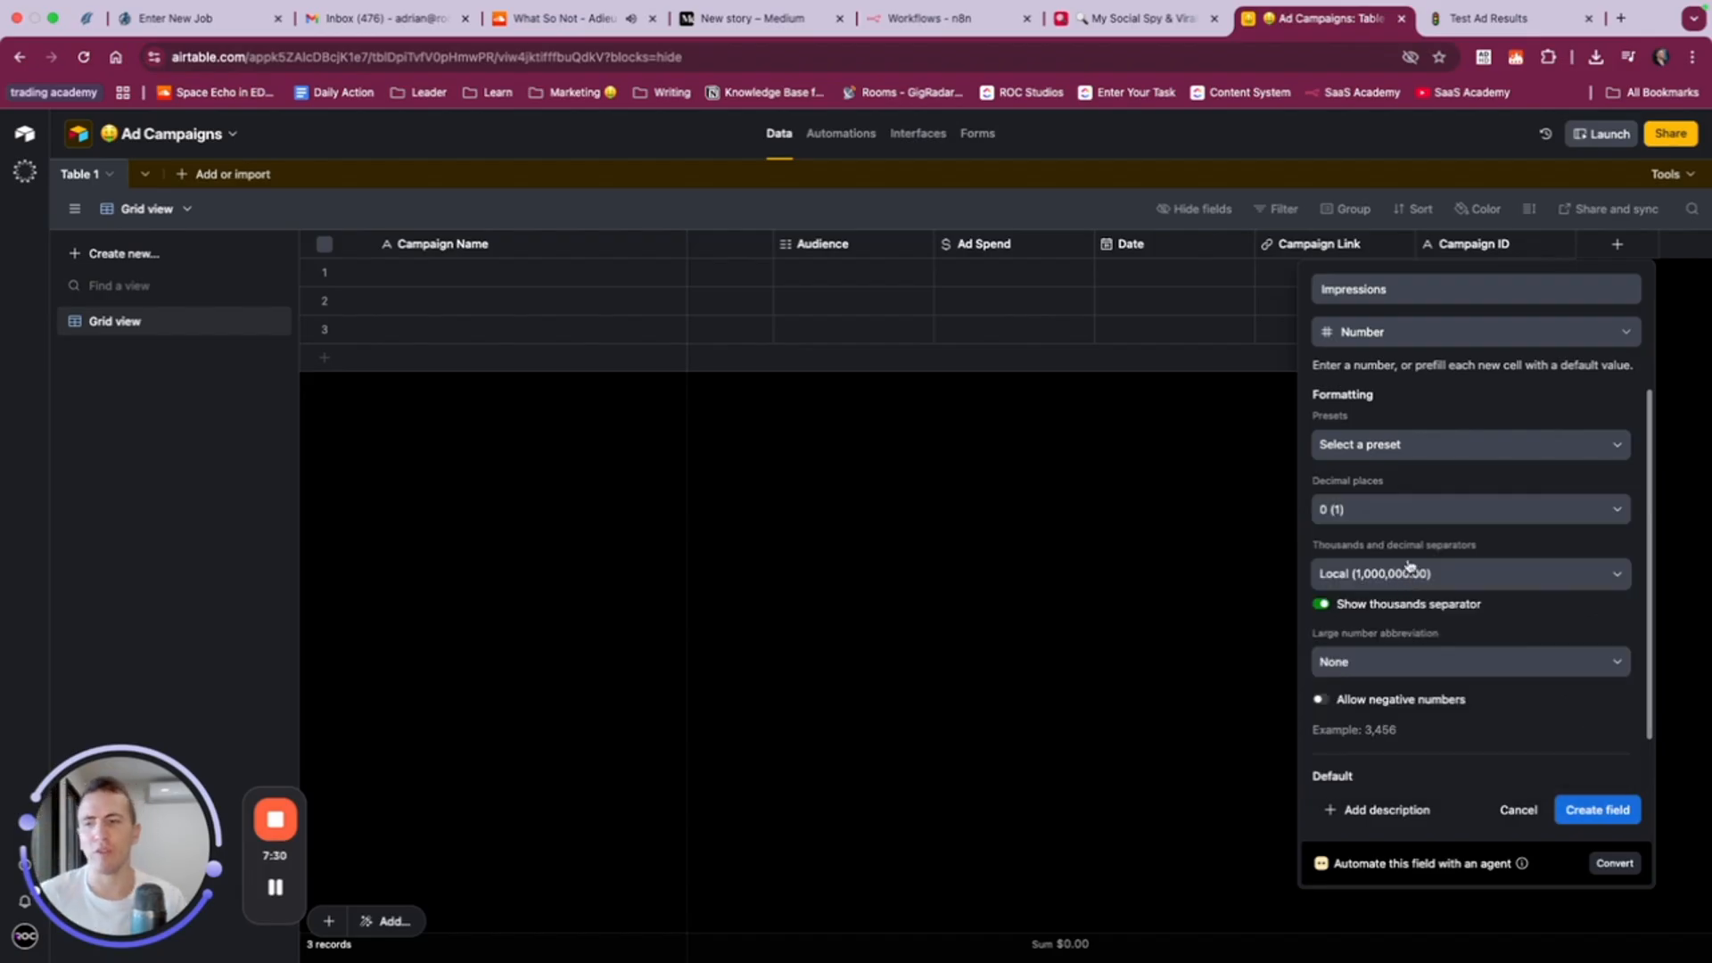
{"action": "left_click", "coordinate": [1597, 809]}
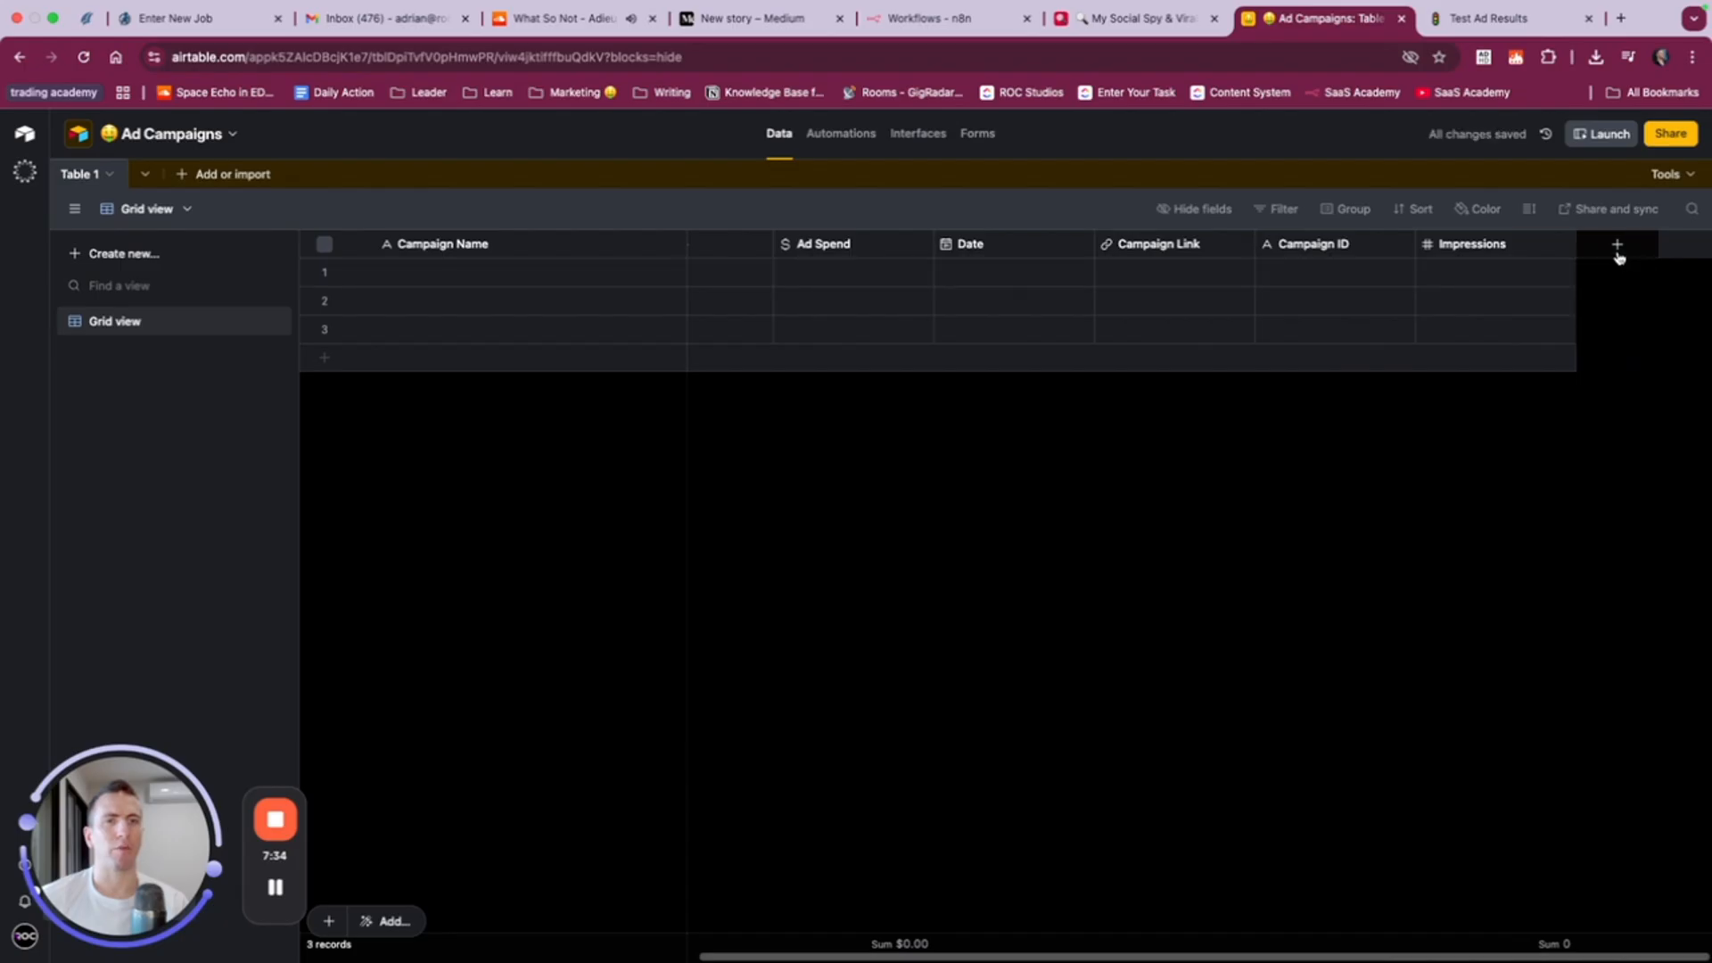
- Create a number field named Reach after Impressions, keeping the default 1 decimal place
{"action": "left_click", "coordinate": [1617, 243]}
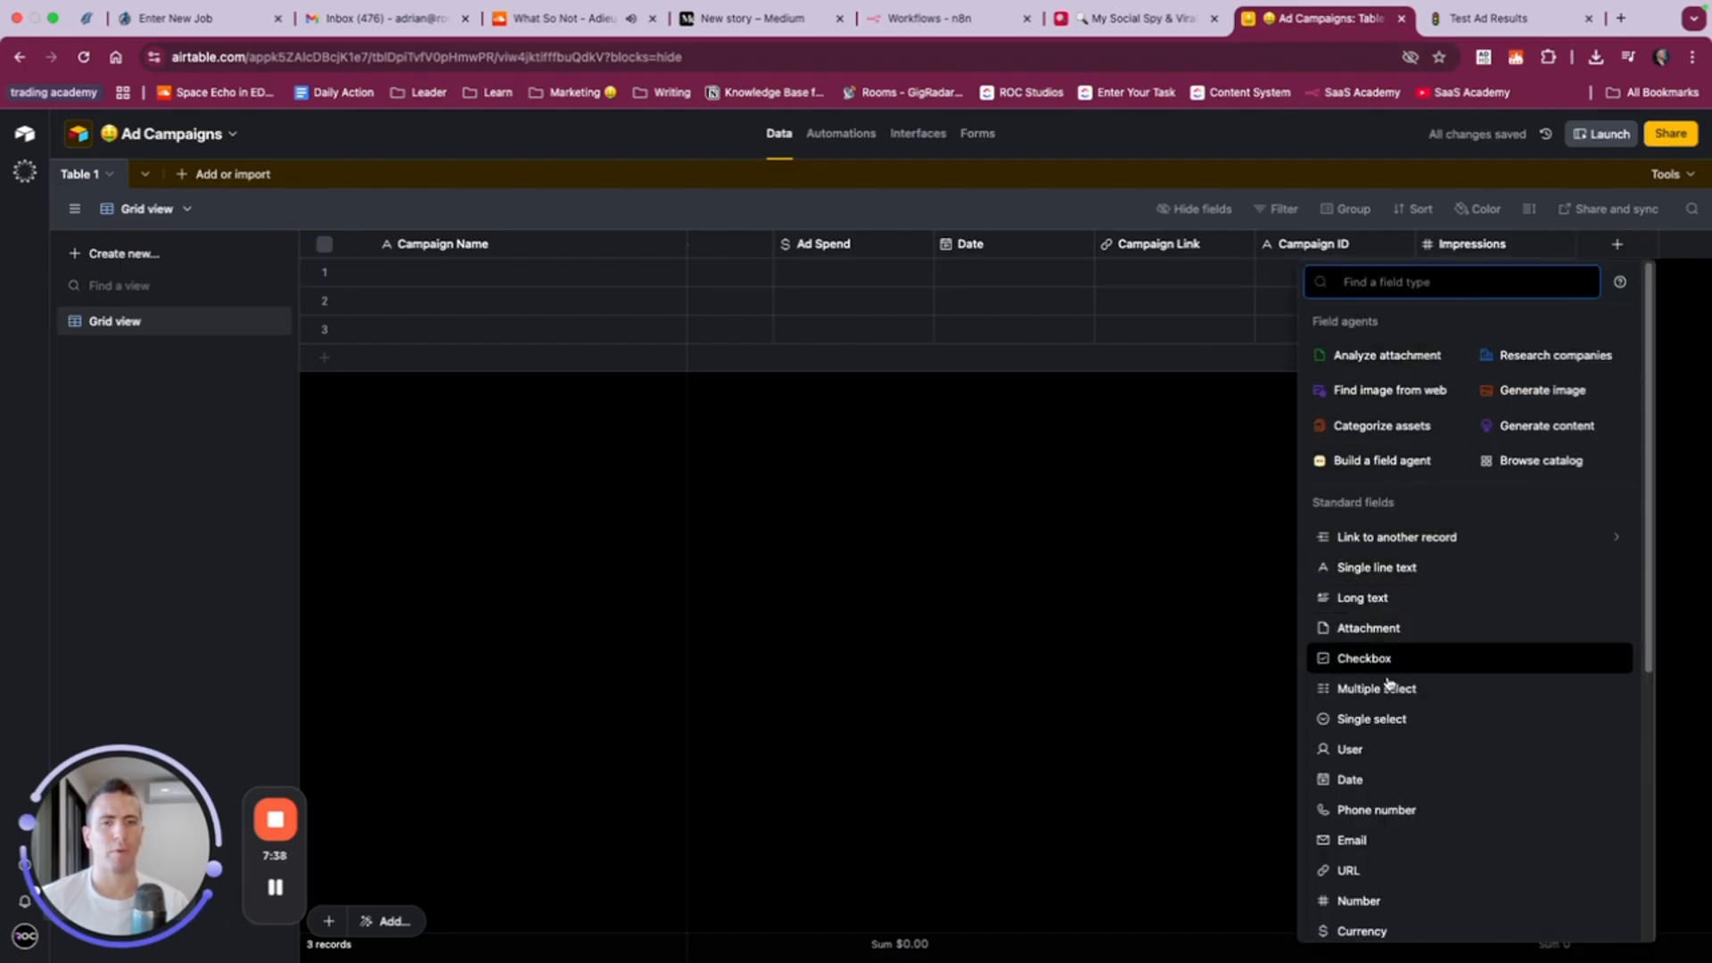
{"action": "left_click", "coordinate": [1387, 901]}
{"action": "key", "text": "ctrl+v"}
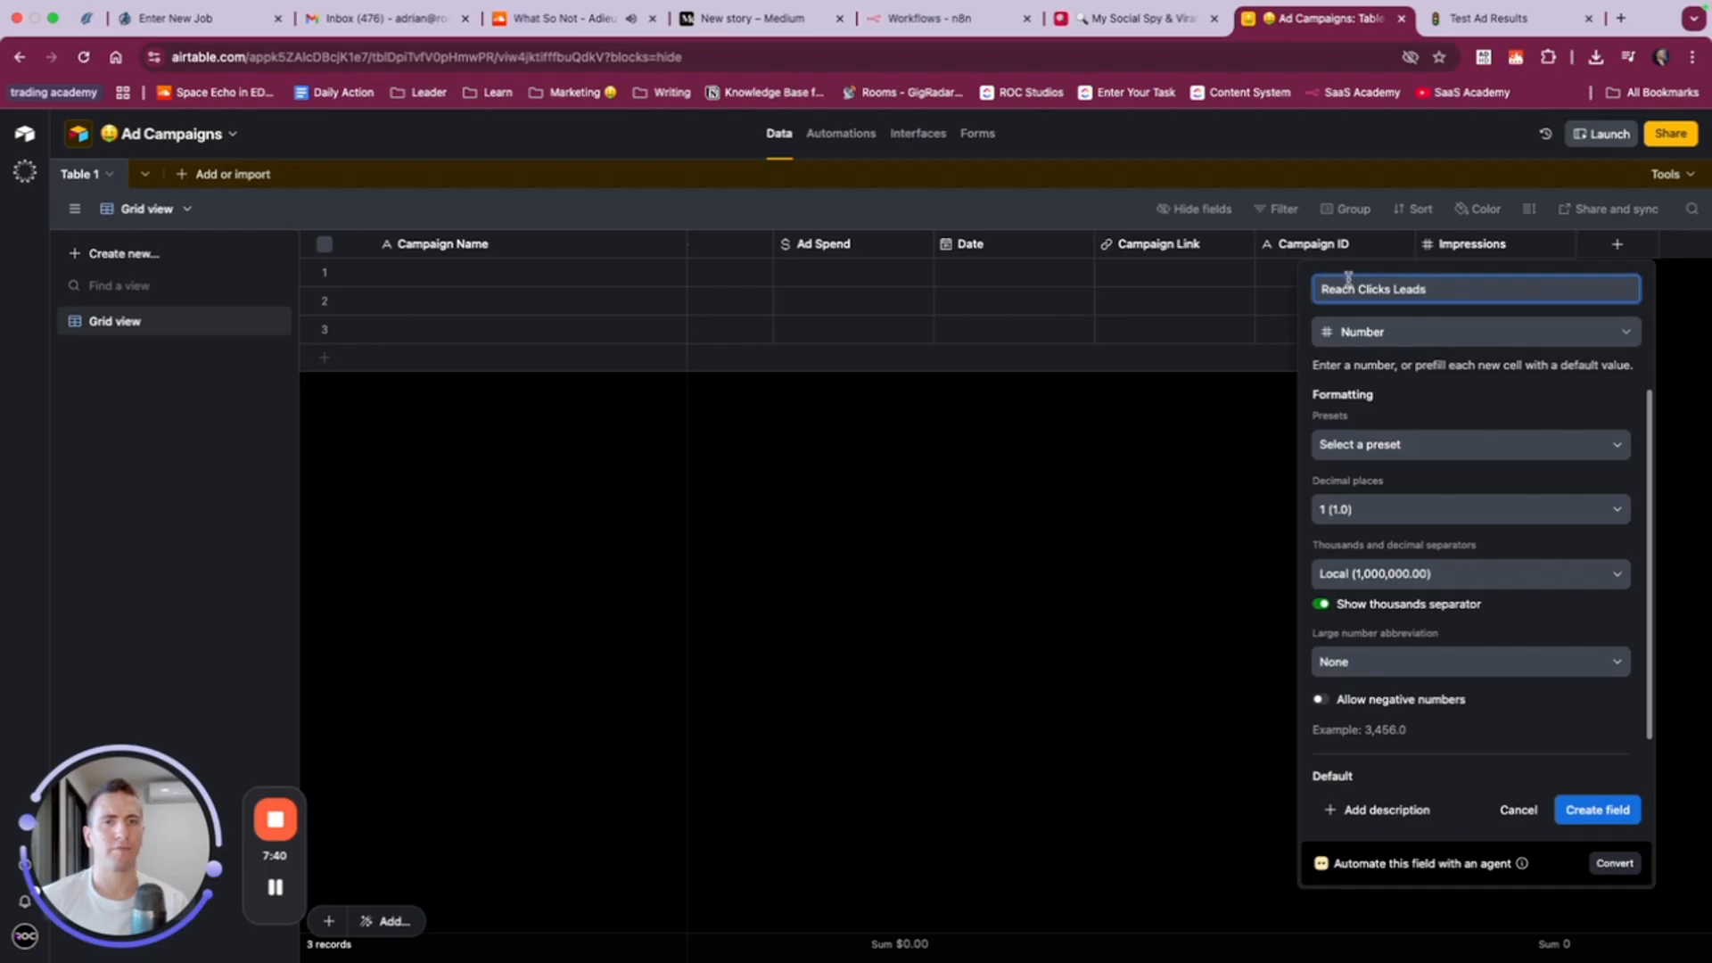
{"action": "key", "text": "BackSpace"}
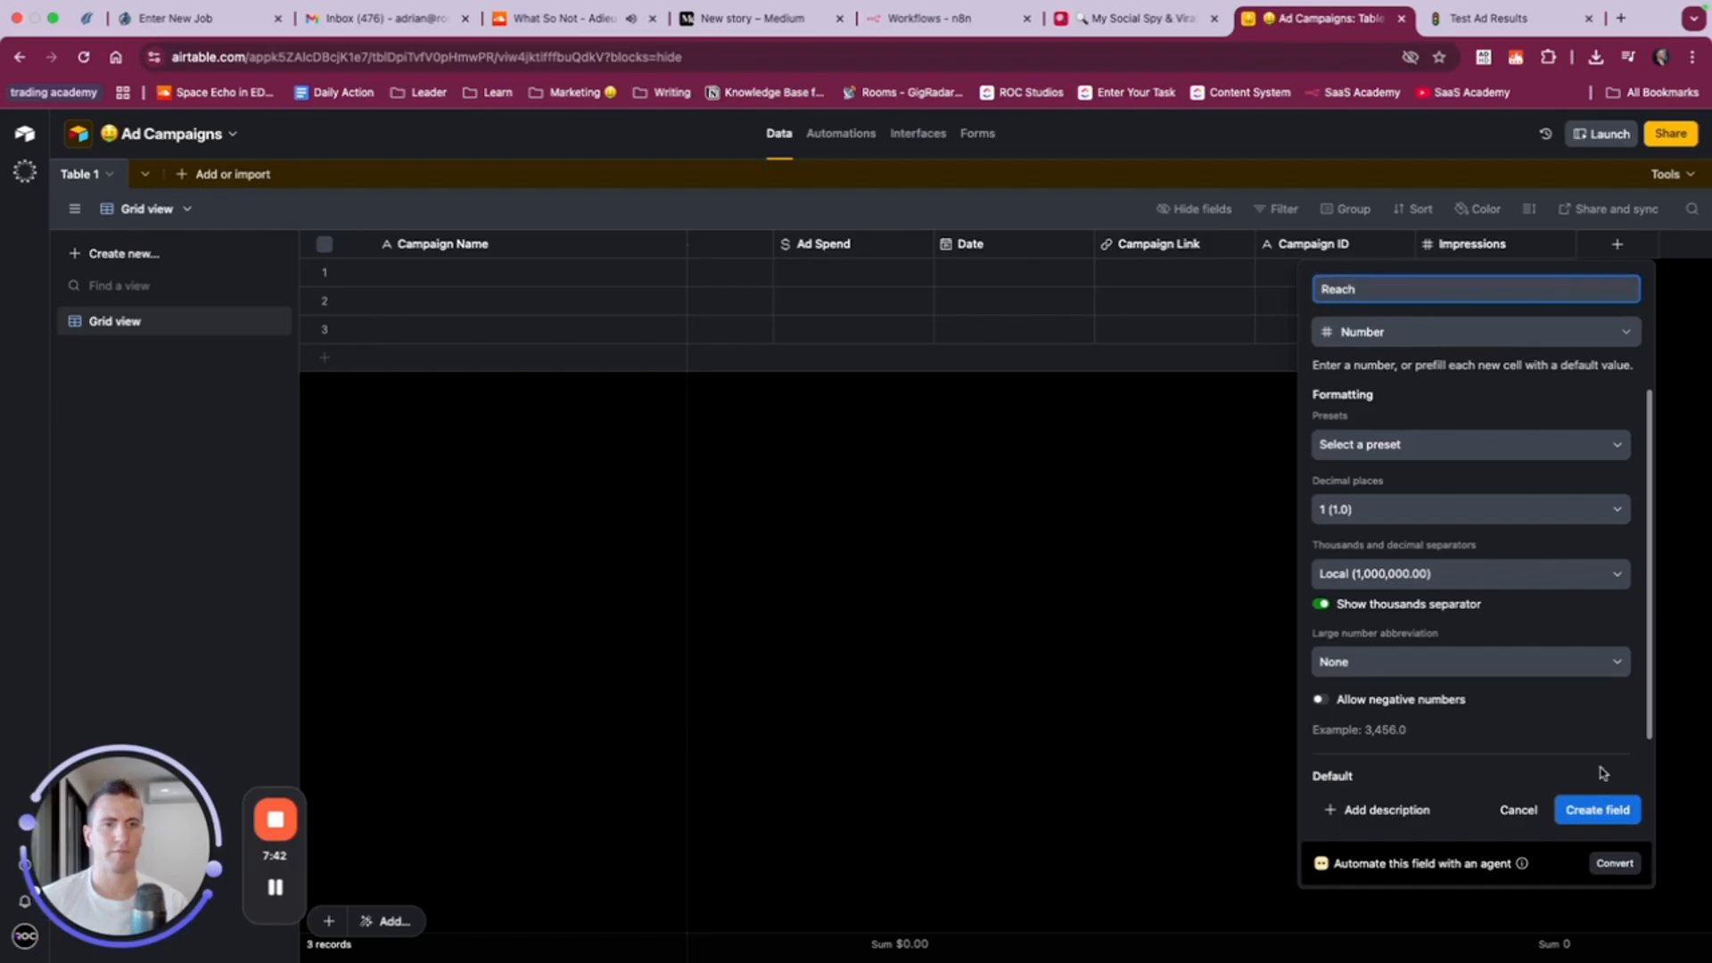
{"action": "left_click", "coordinate": [1609, 816]}
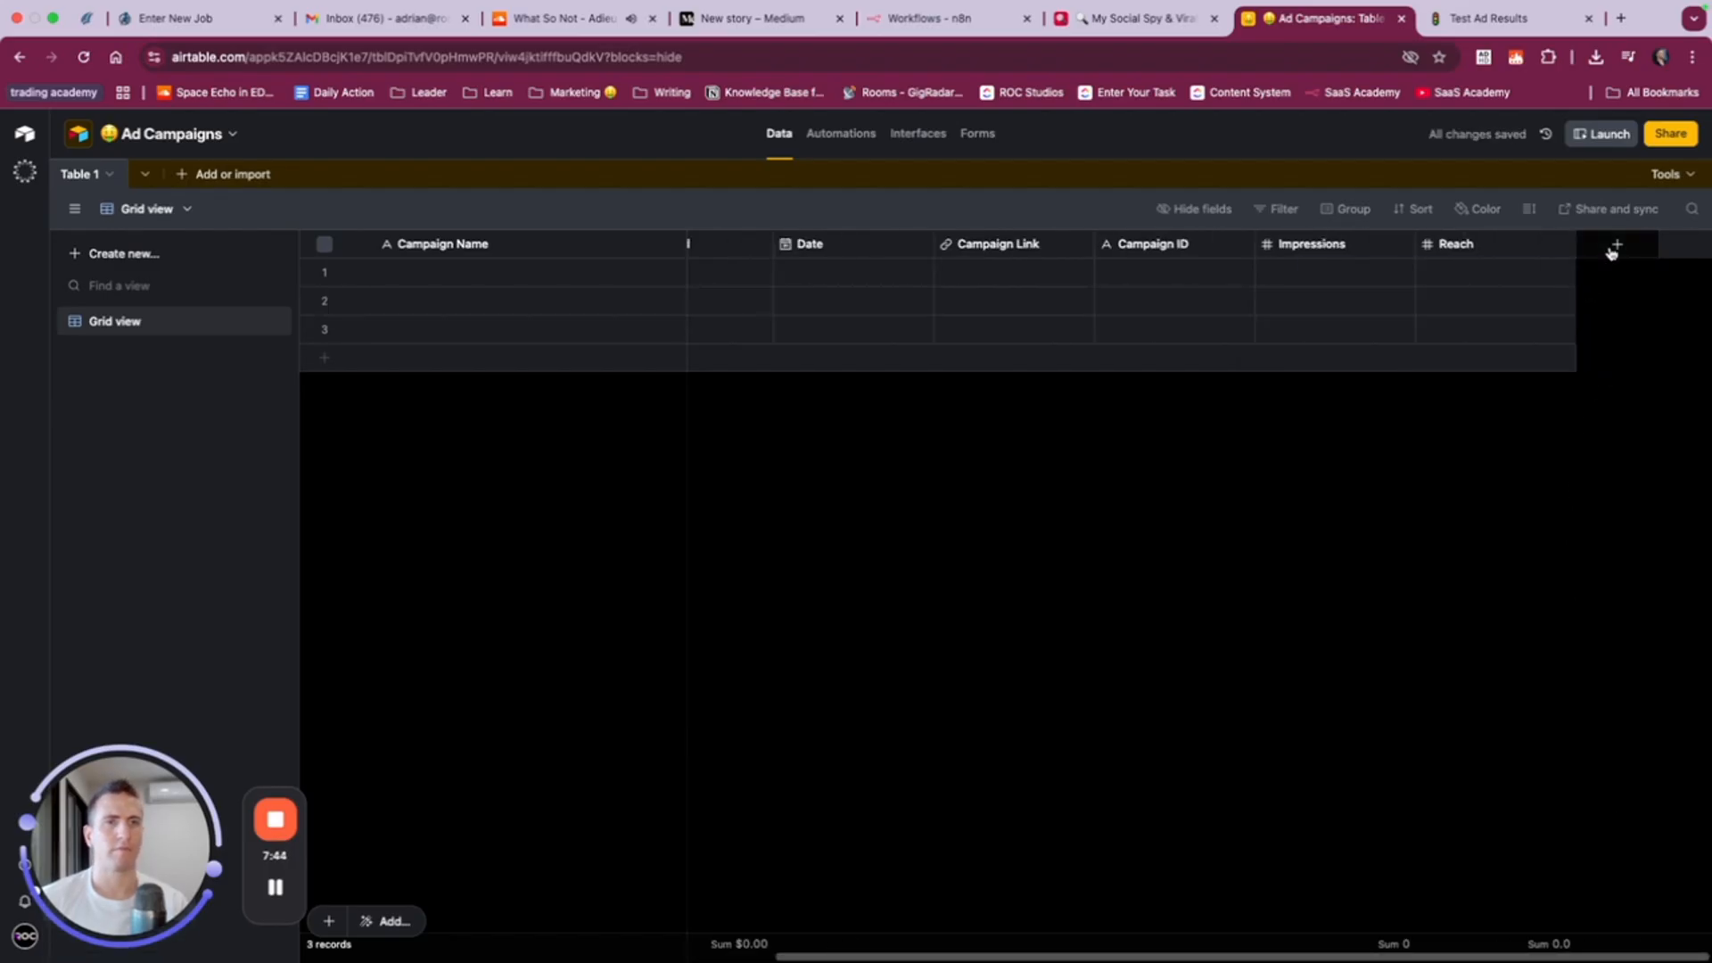
- Create a number field named Clicks after Reach, keeping the default 1 decimal place
{"action": "left_click", "coordinate": [1615, 244]}
{"action": "left_click", "coordinate": [1401, 901]}
{"action": "type", "text": "Clicks Leads"}
{"action": "double_click", "coordinate": [1359, 291]}
{"action": "key", "text": "super+c"}
{"action": "key", "text": "BackSpace"}
{"action": "left_click", "coordinate": [1615, 822]}
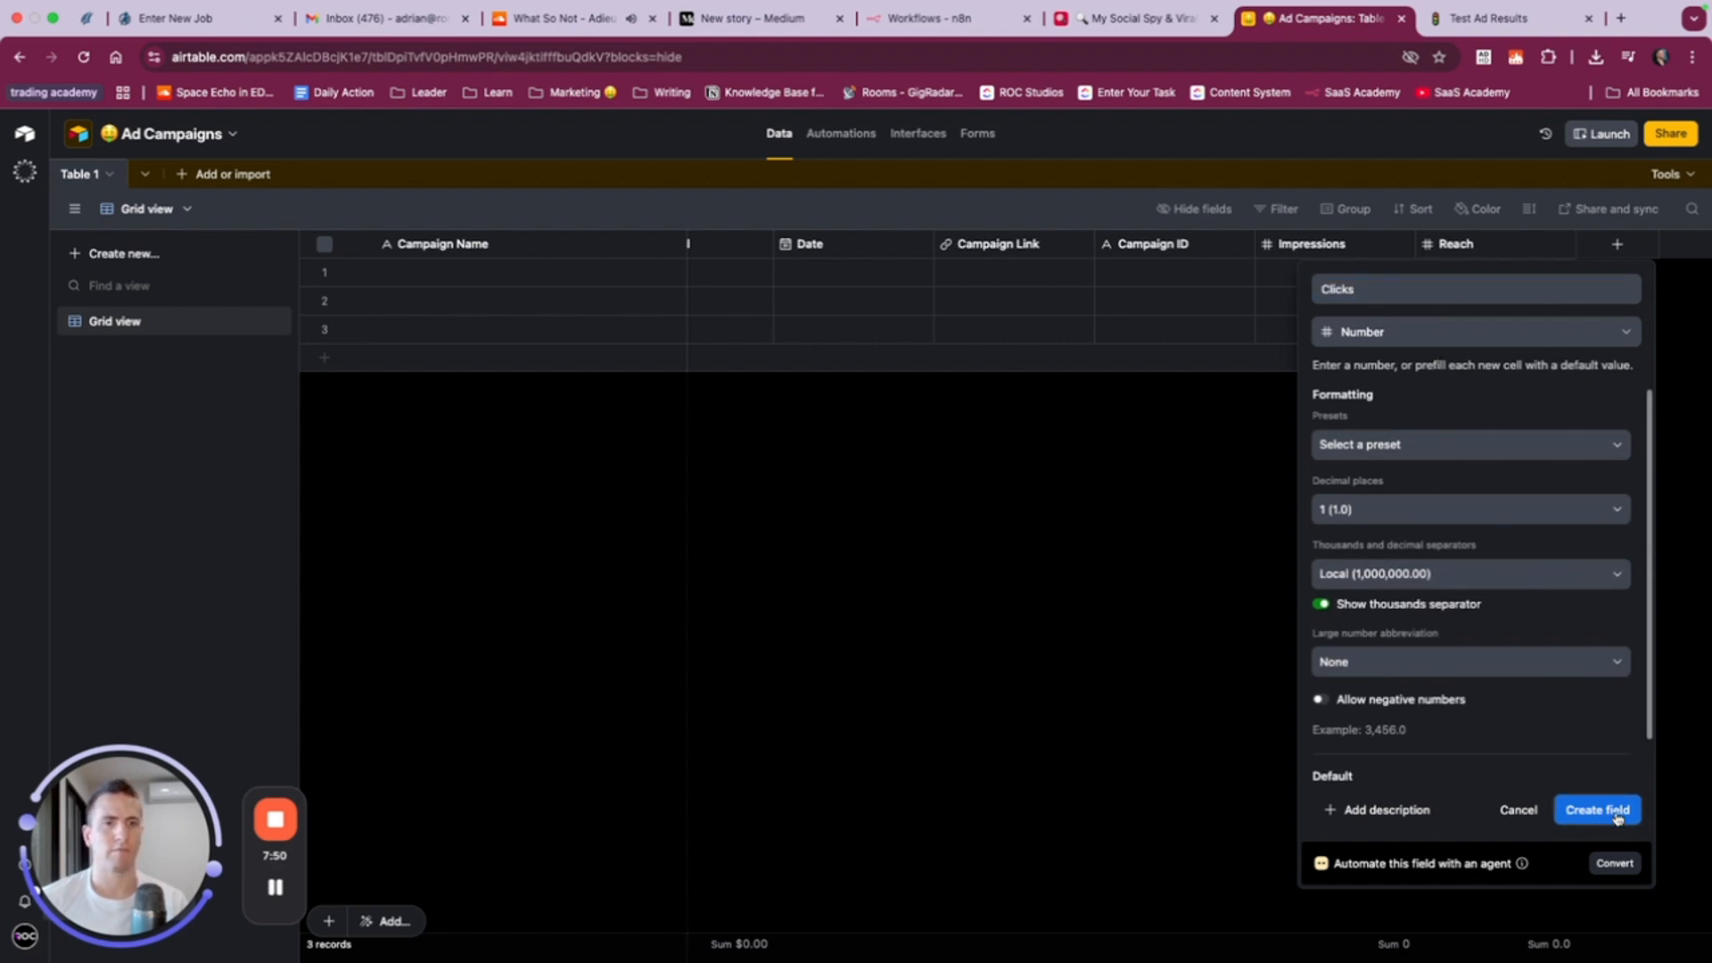
- Create a number field named Leads after Clicks, keeping the default 1 decimal place
{"action": "left_click", "coordinate": [1613, 254]}
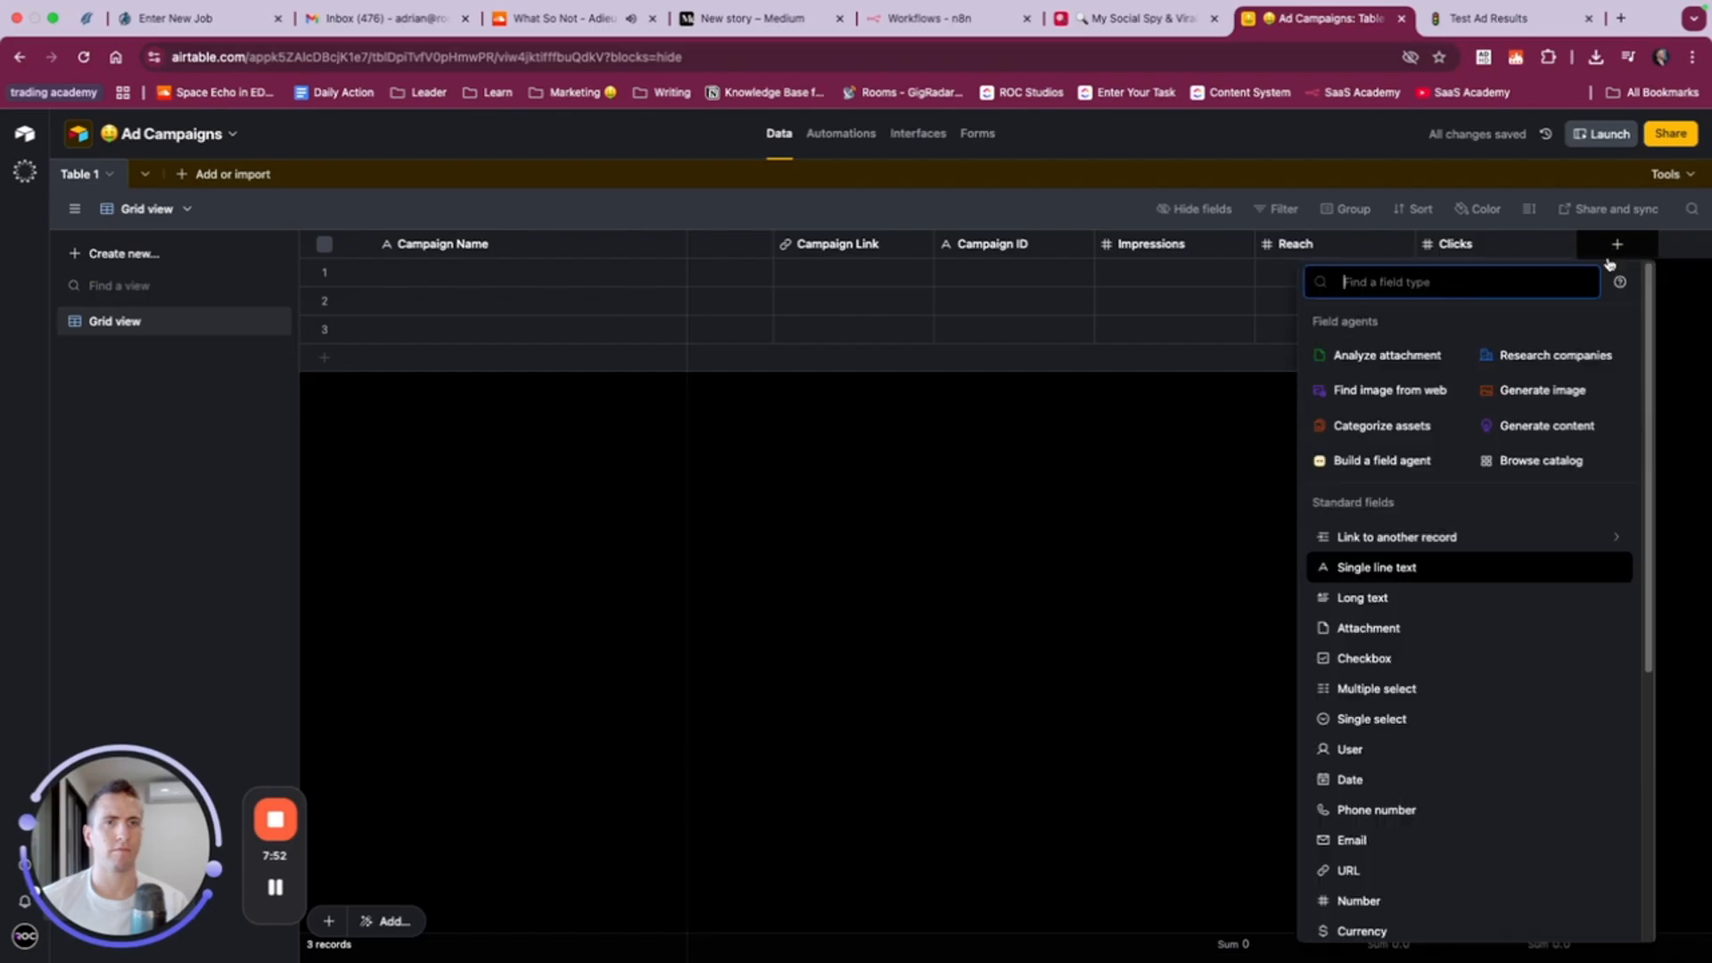
{"action": "key", "text": "super+v"}
{"action": "key", "text": "super+z"}
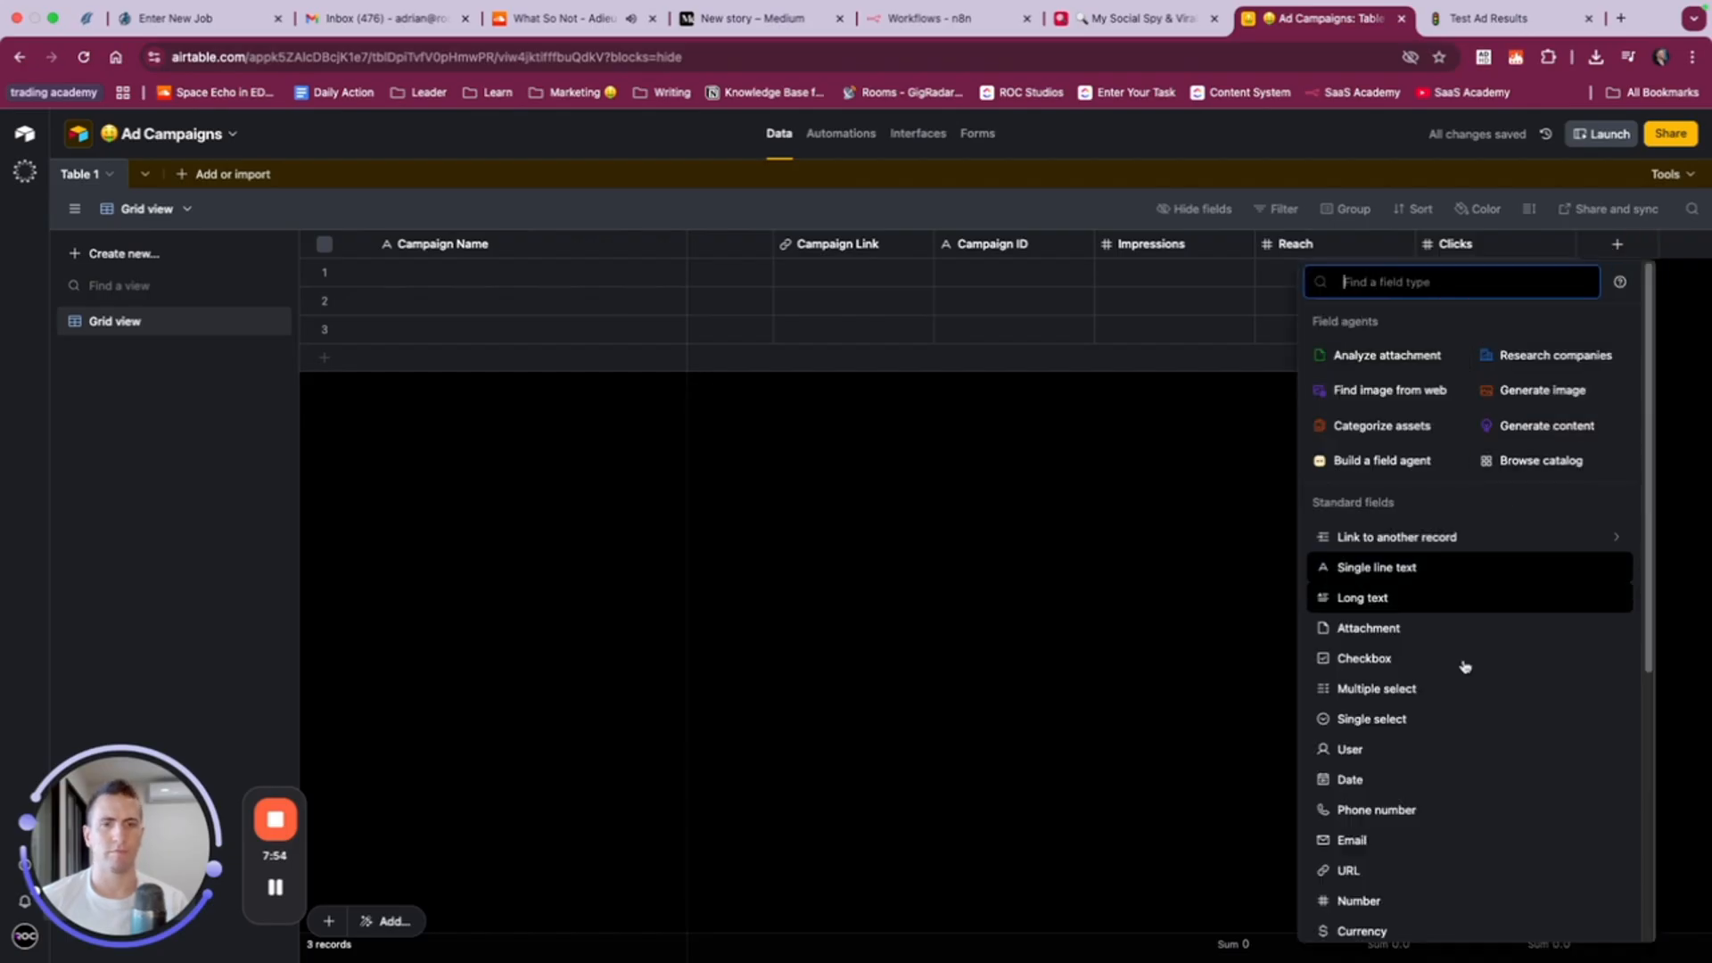
{"action": "left_click", "coordinate": [1359, 901]}
{"action": "key", "text": "super+v"}
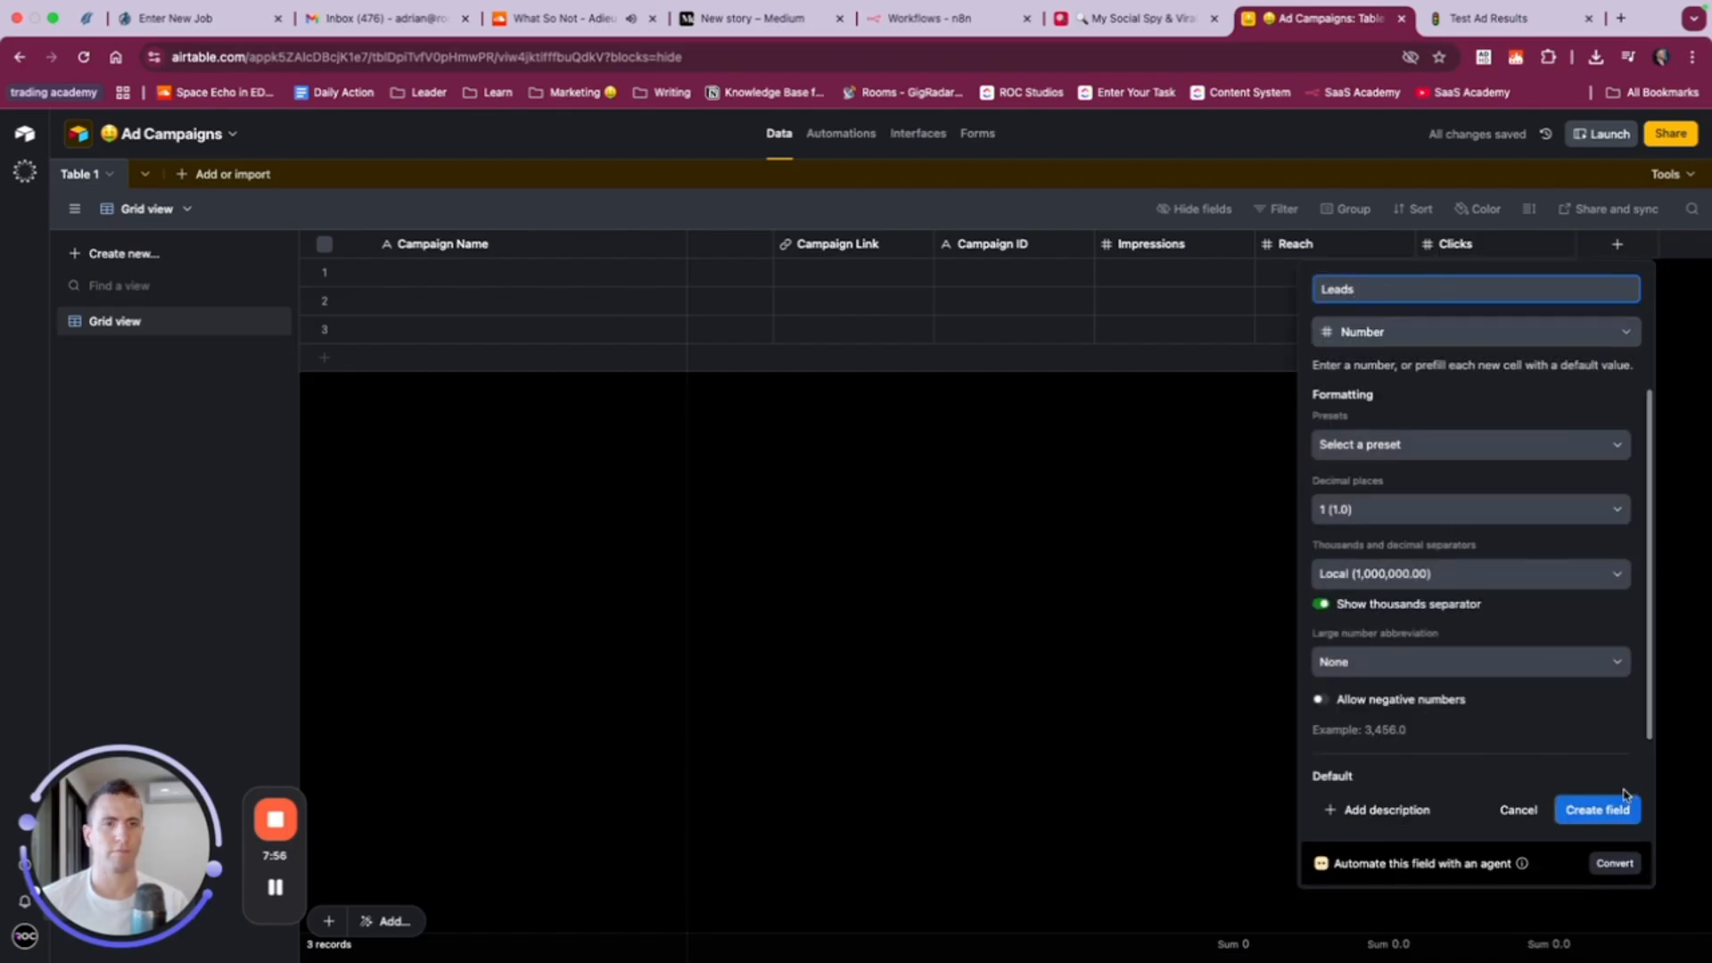
{"action": "left_click", "coordinate": [1598, 810]}
- Check the columns after Leads in the Notion Test Ad Results table and return to Airtable
{"action": "left_click", "coordinate": [1498, 20]}
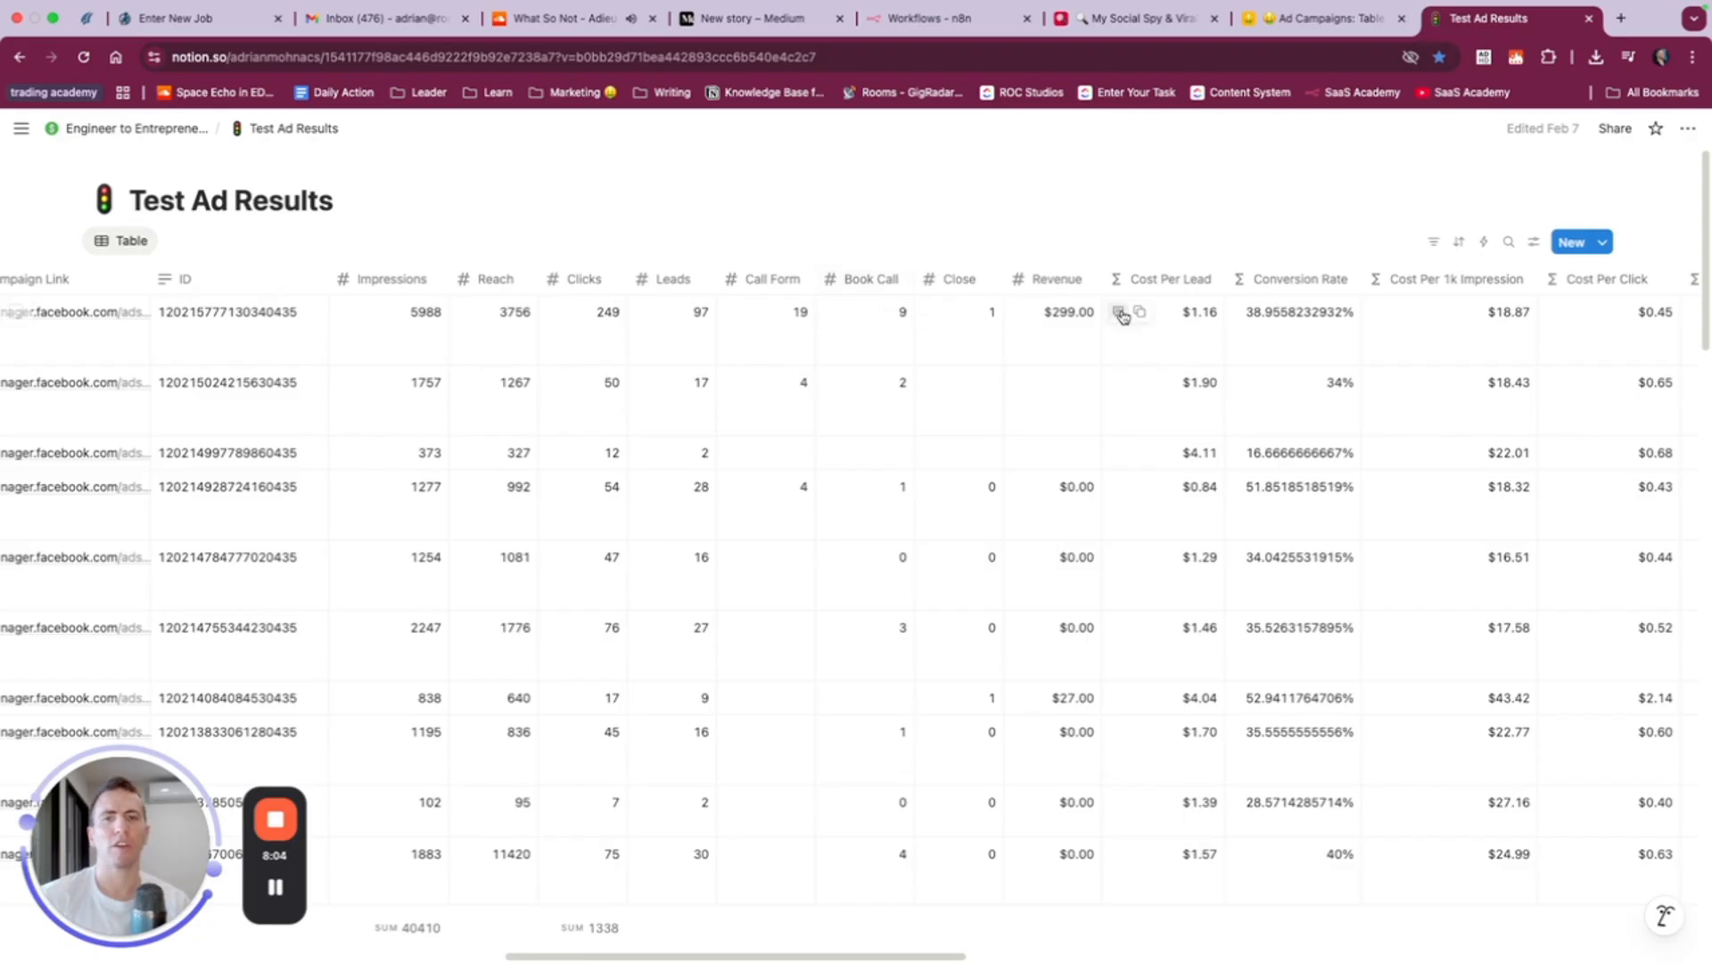
{"action": "left_click", "coordinate": [1334, 18]}
{"action": "scroll", "coordinate": [1542, 274], "scroll_direction": "right", "scroll_amount": 3}
- Create a number field named Booked Call after Leads with 0 decimal places
{"action": "left_click", "coordinate": [1617, 244]}
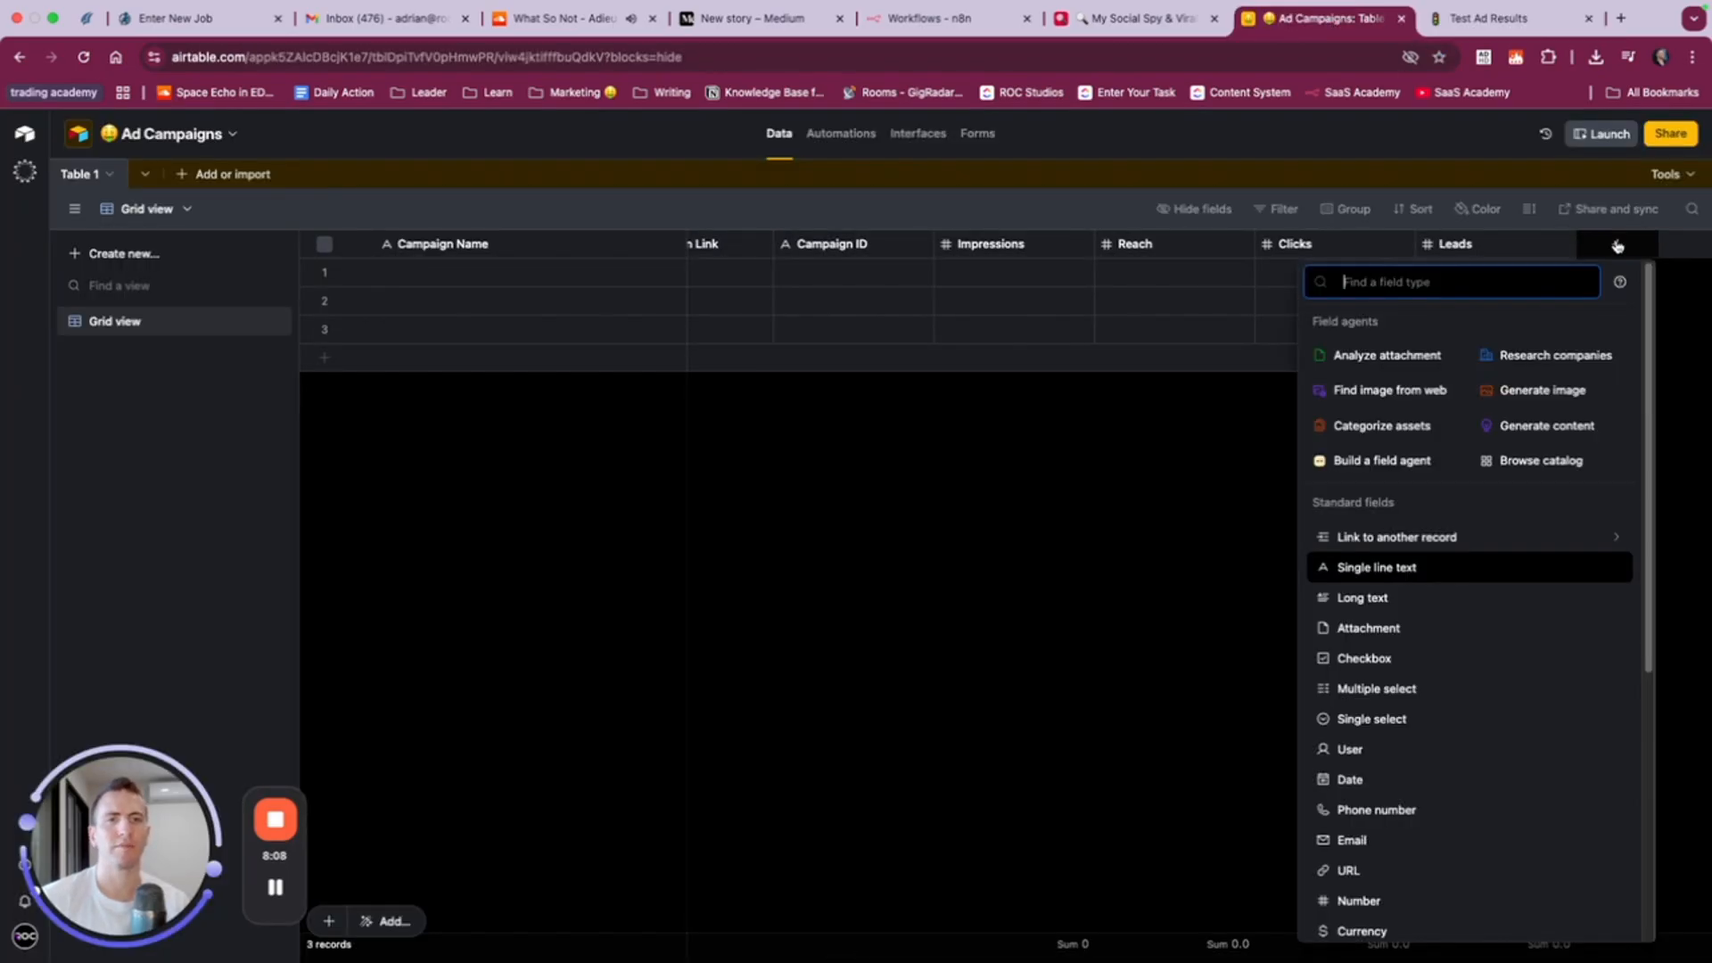
{"action": "type", "text": "num"}
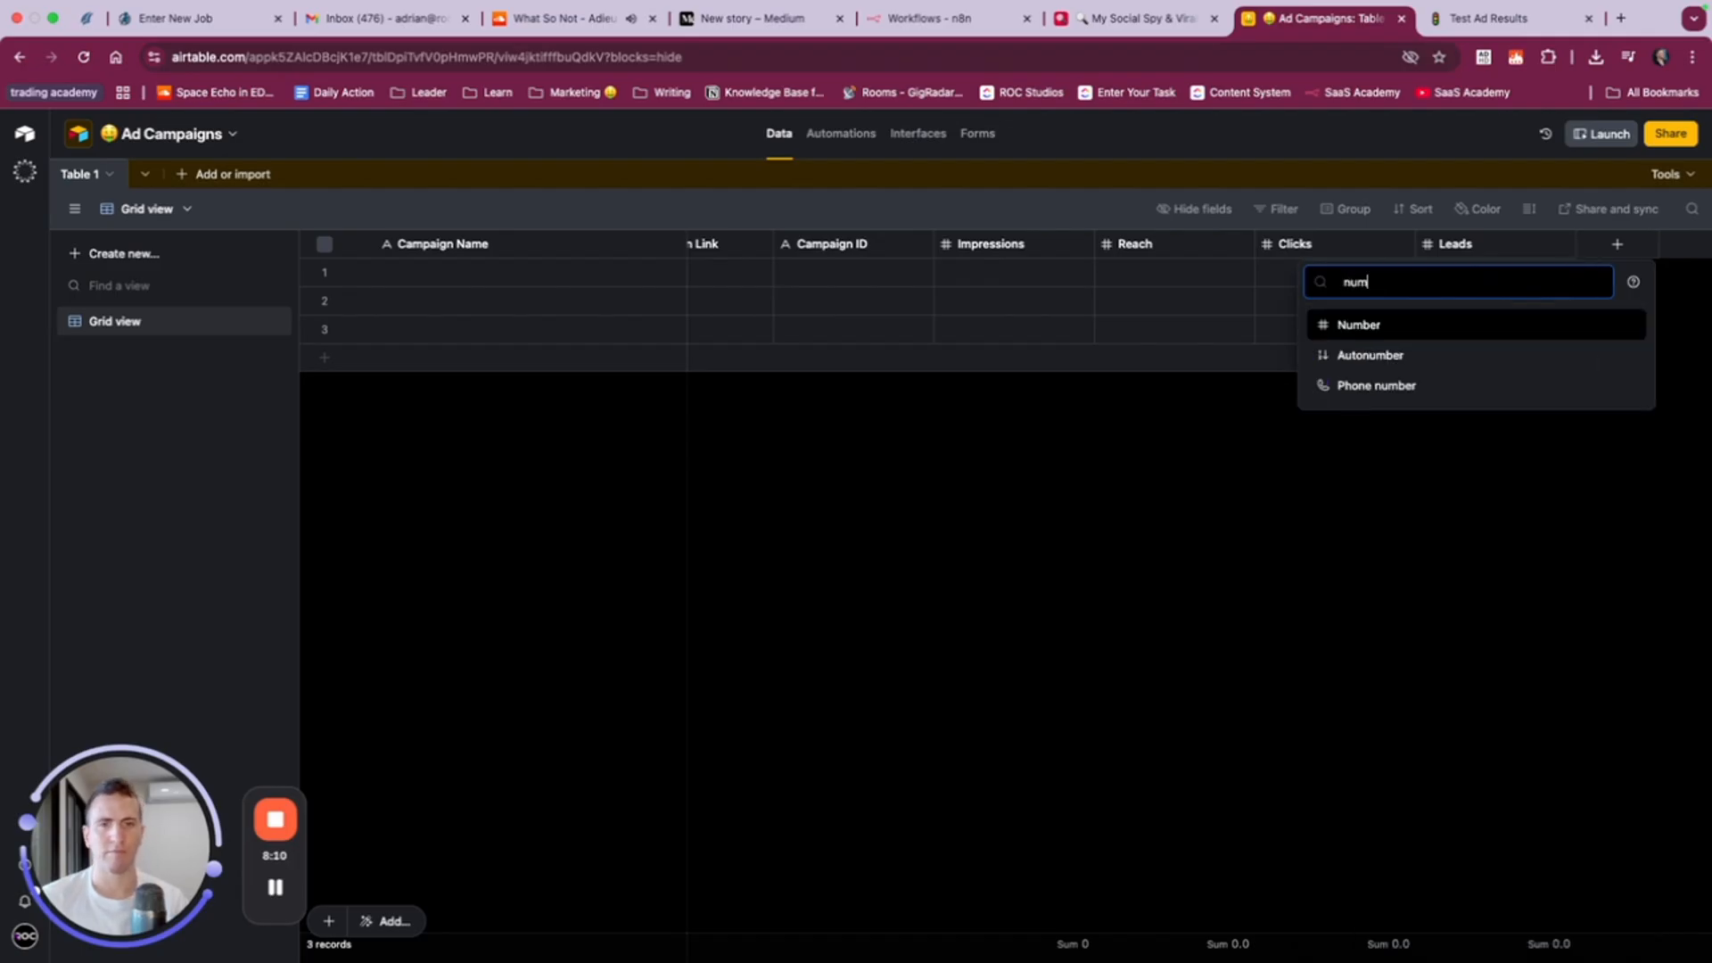
{"action": "left_click", "coordinate": [1539, 321]}
{"action": "type", "text": "Booked Call"}
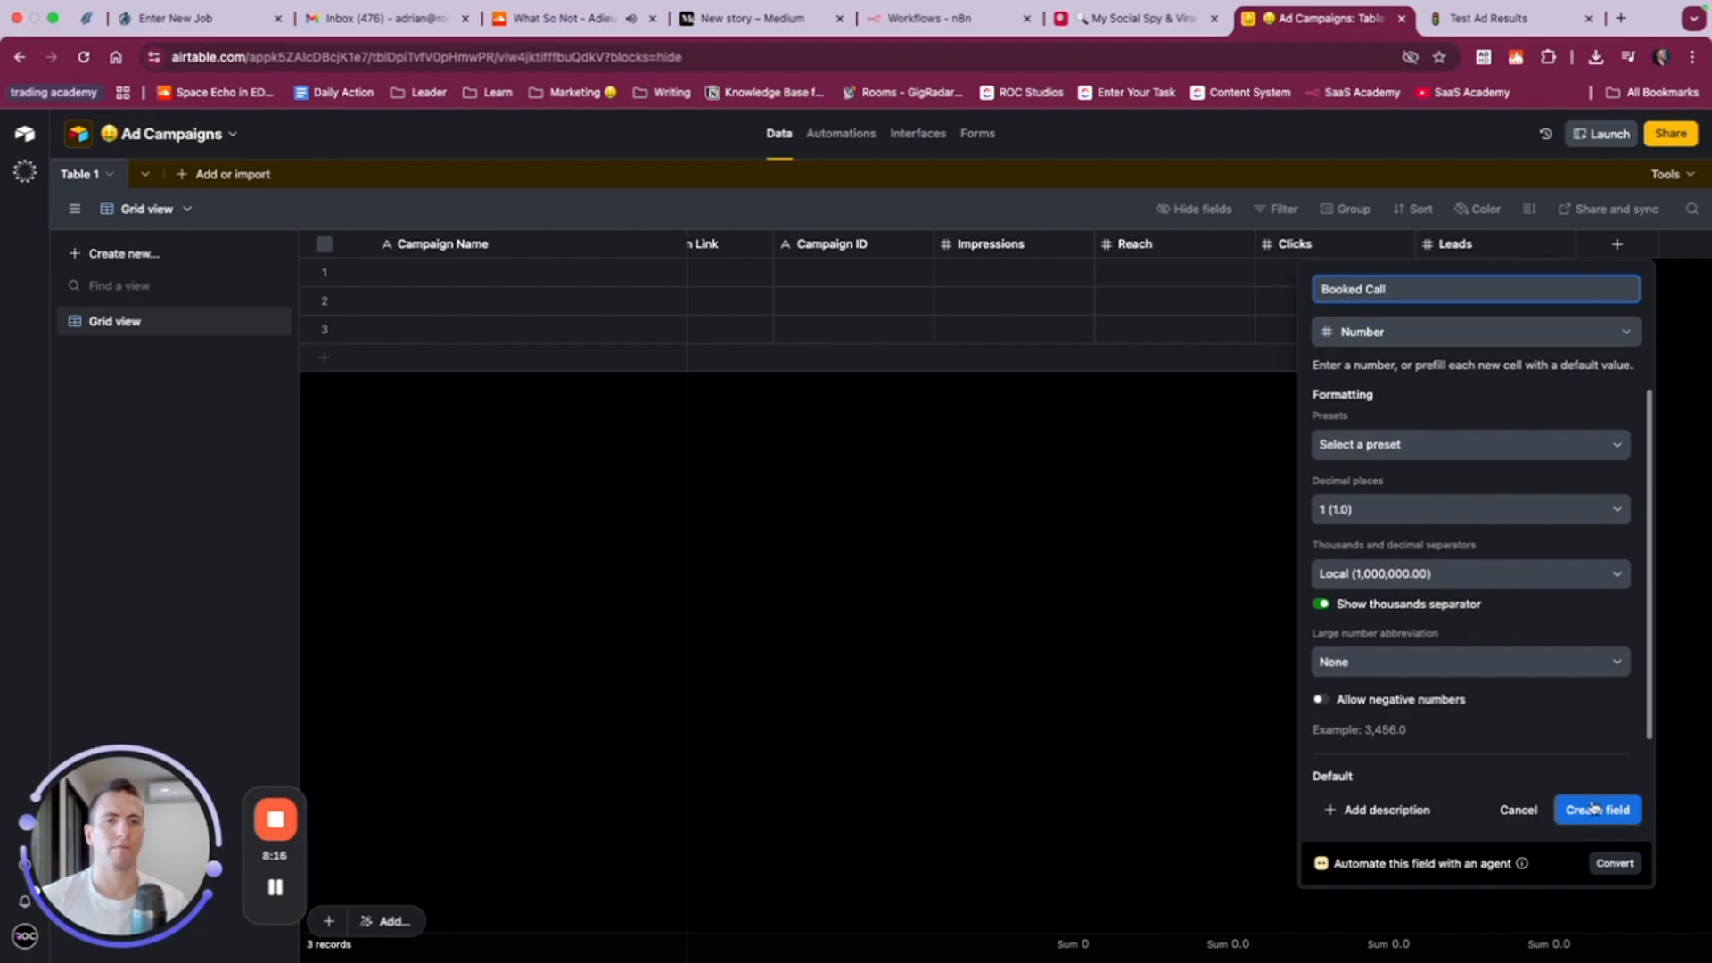
{"action": "left_click", "coordinate": [1380, 512]}
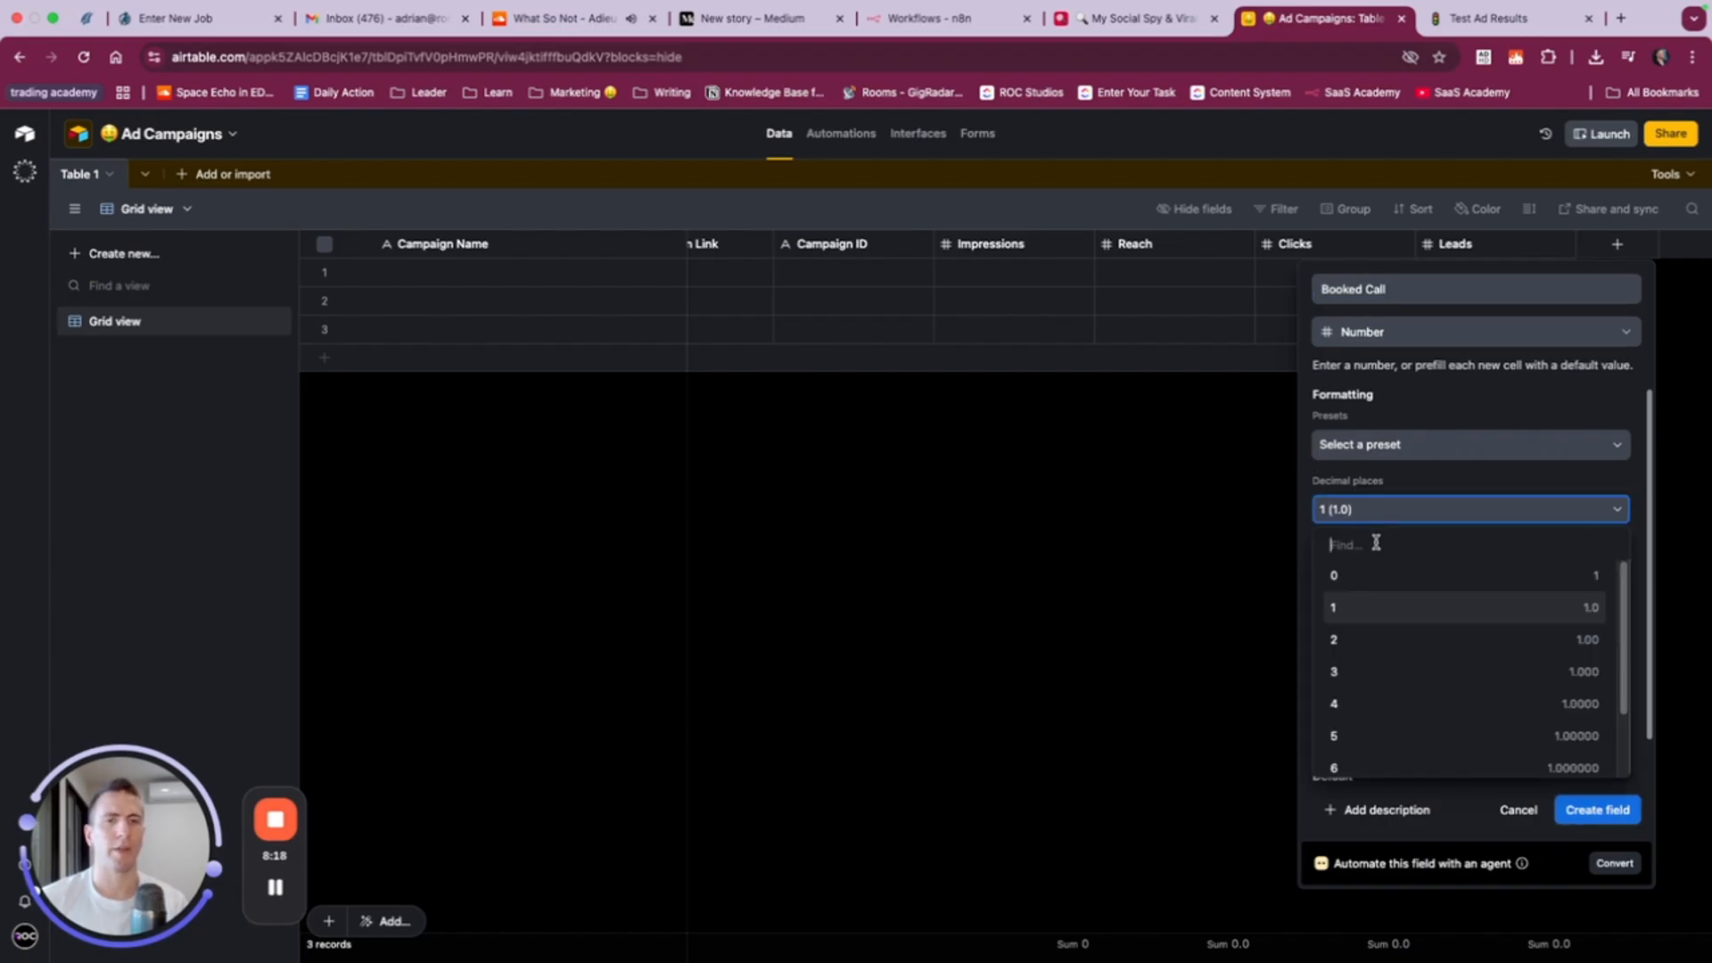
{"action": "left_click", "coordinate": [1373, 577]}
{"action": "left_click", "coordinate": [1596, 807]}
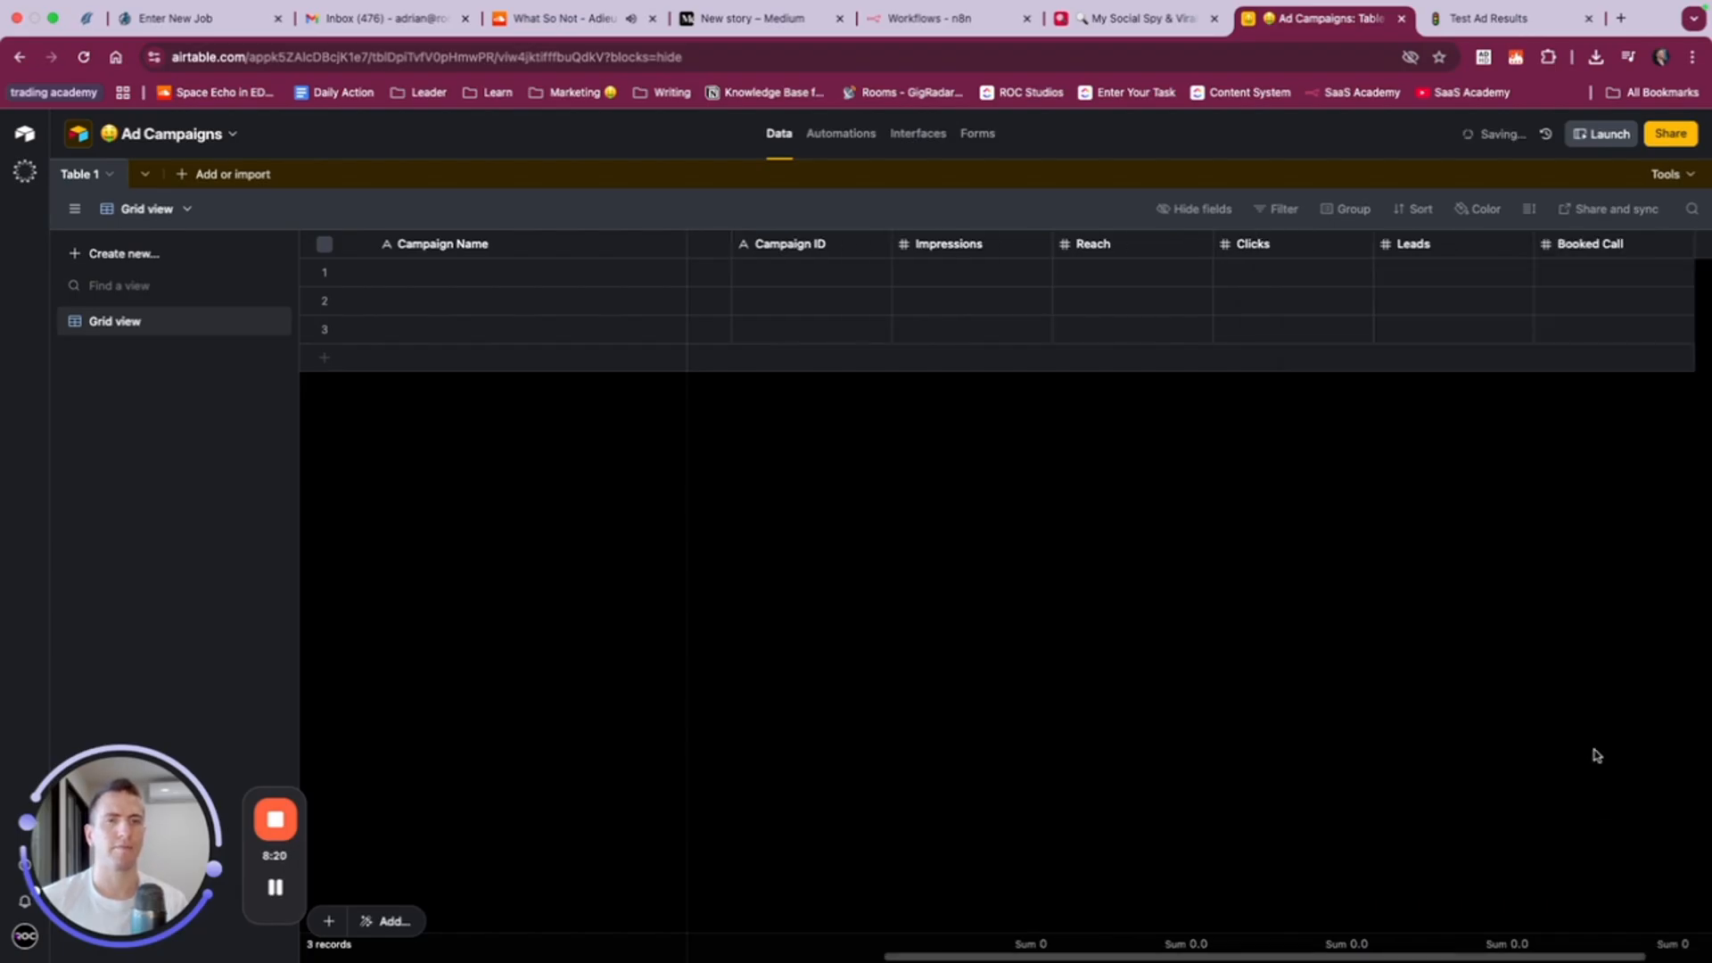
- Create a number field named Closed after Booked Call with 0 decimal places
{"action": "left_click", "coordinate": [1617, 244]}
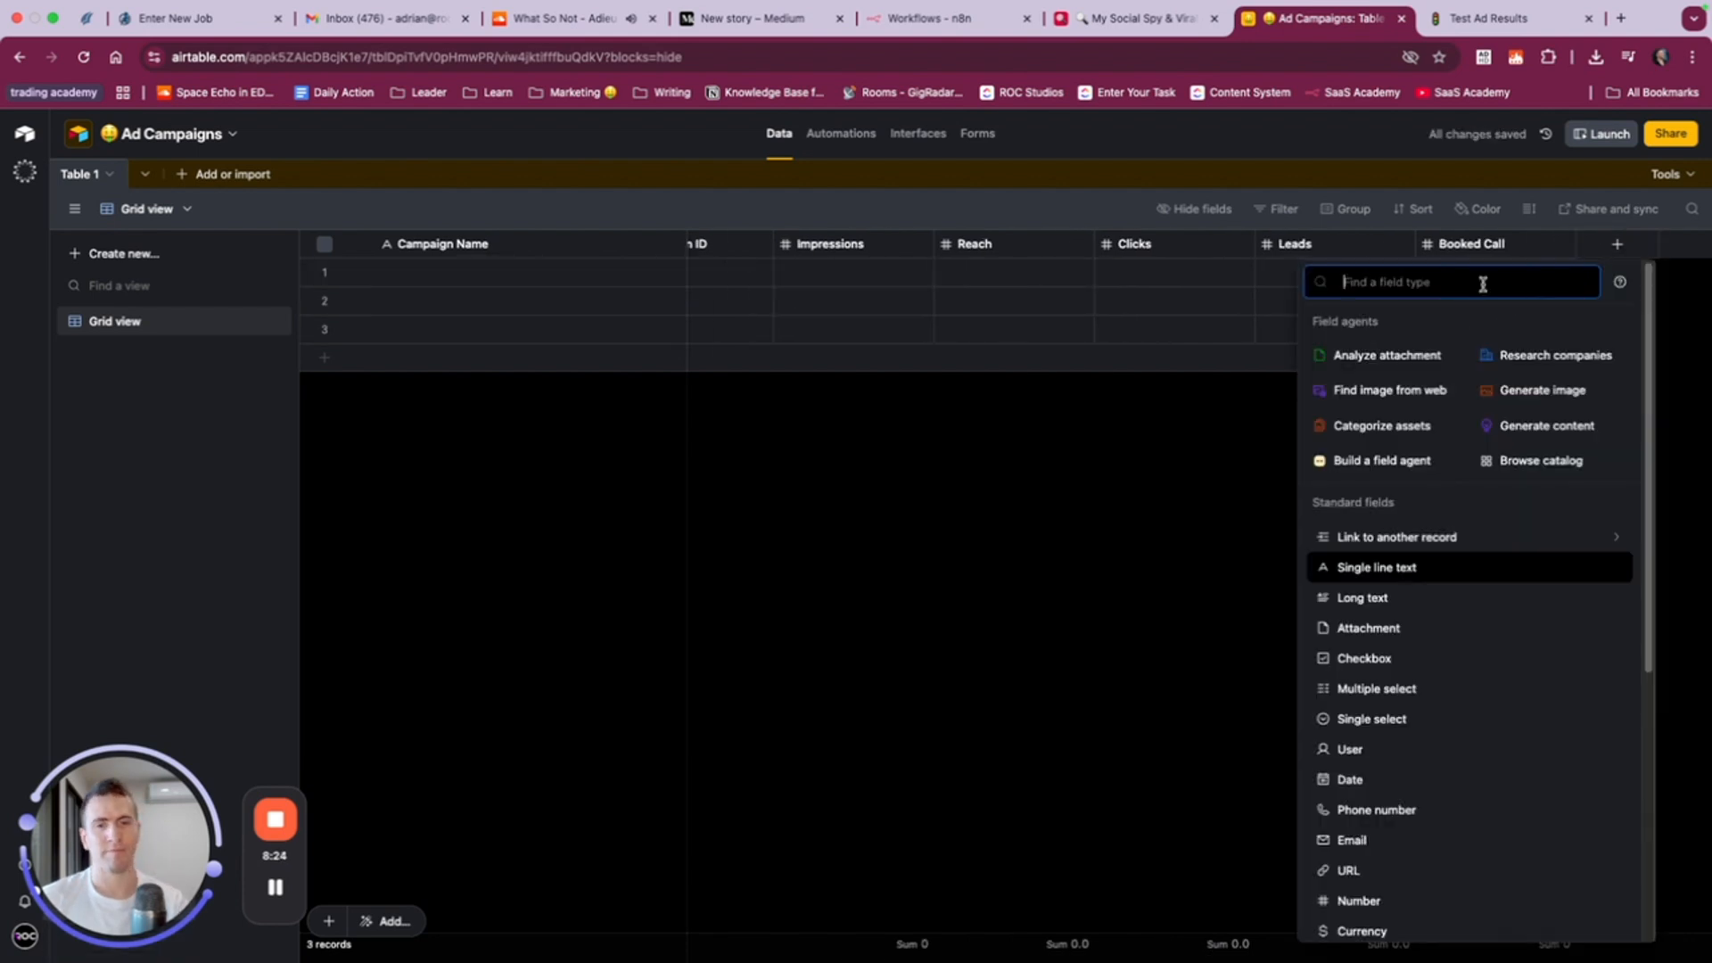
{"action": "left_click", "coordinate": [1345, 902]}
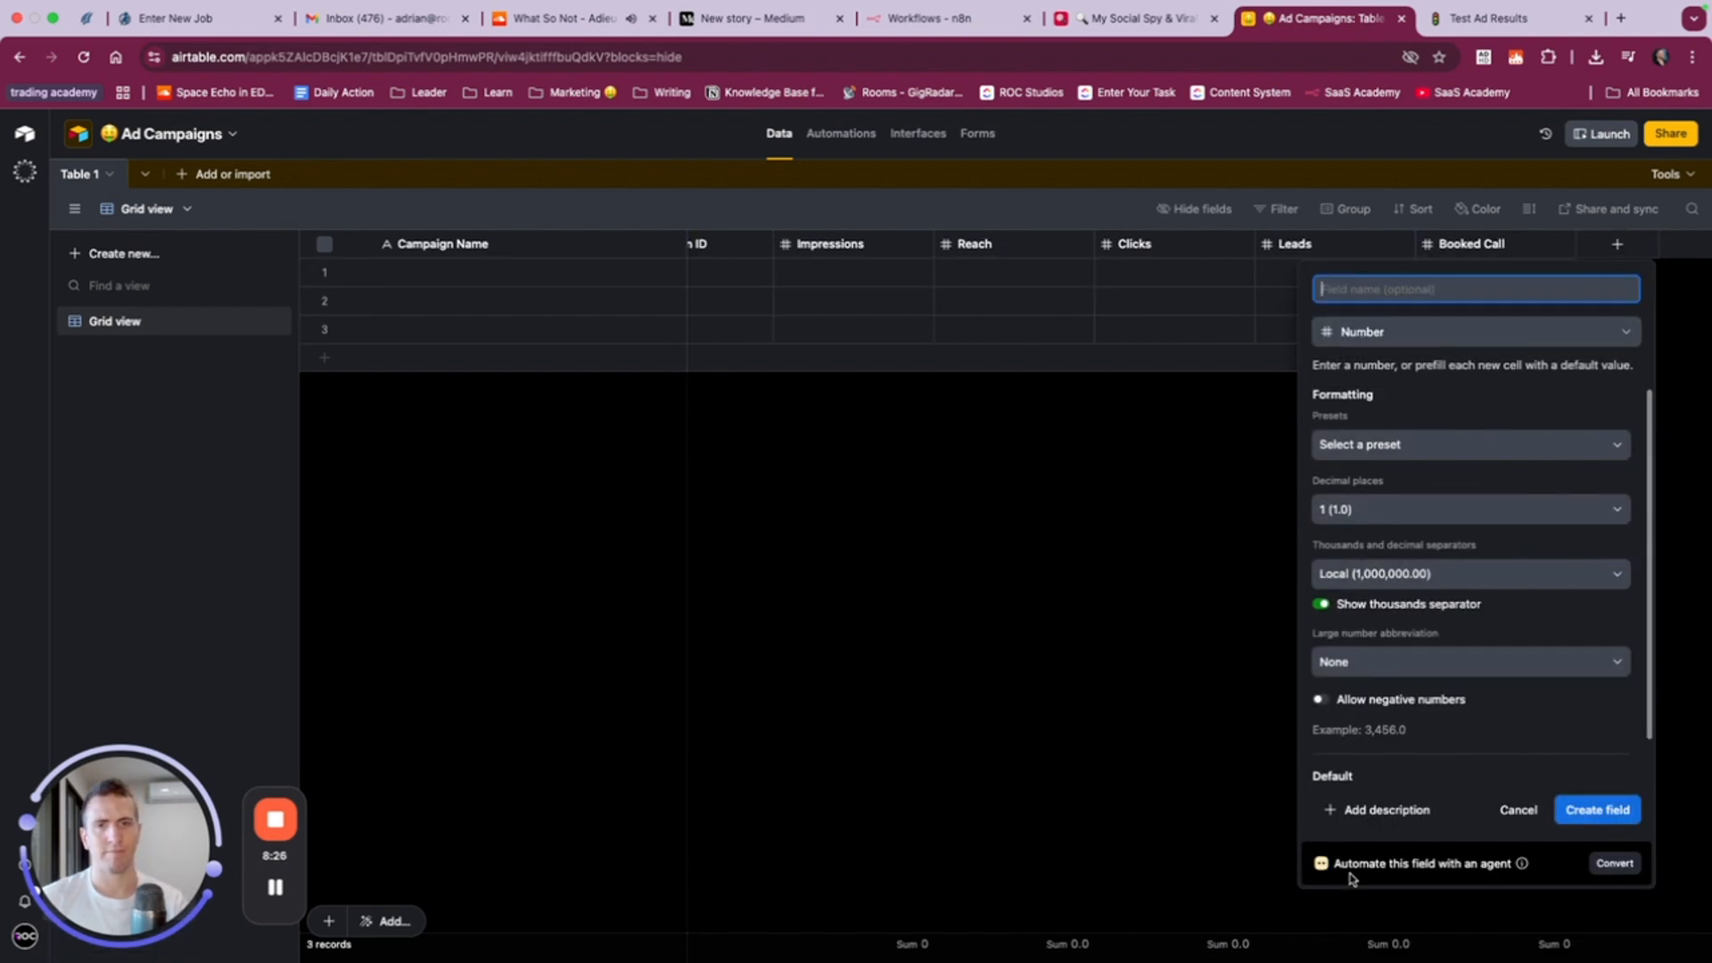
{"action": "left_click", "coordinate": [1409, 512]}
{"action": "left_click", "coordinate": [1372, 543]}
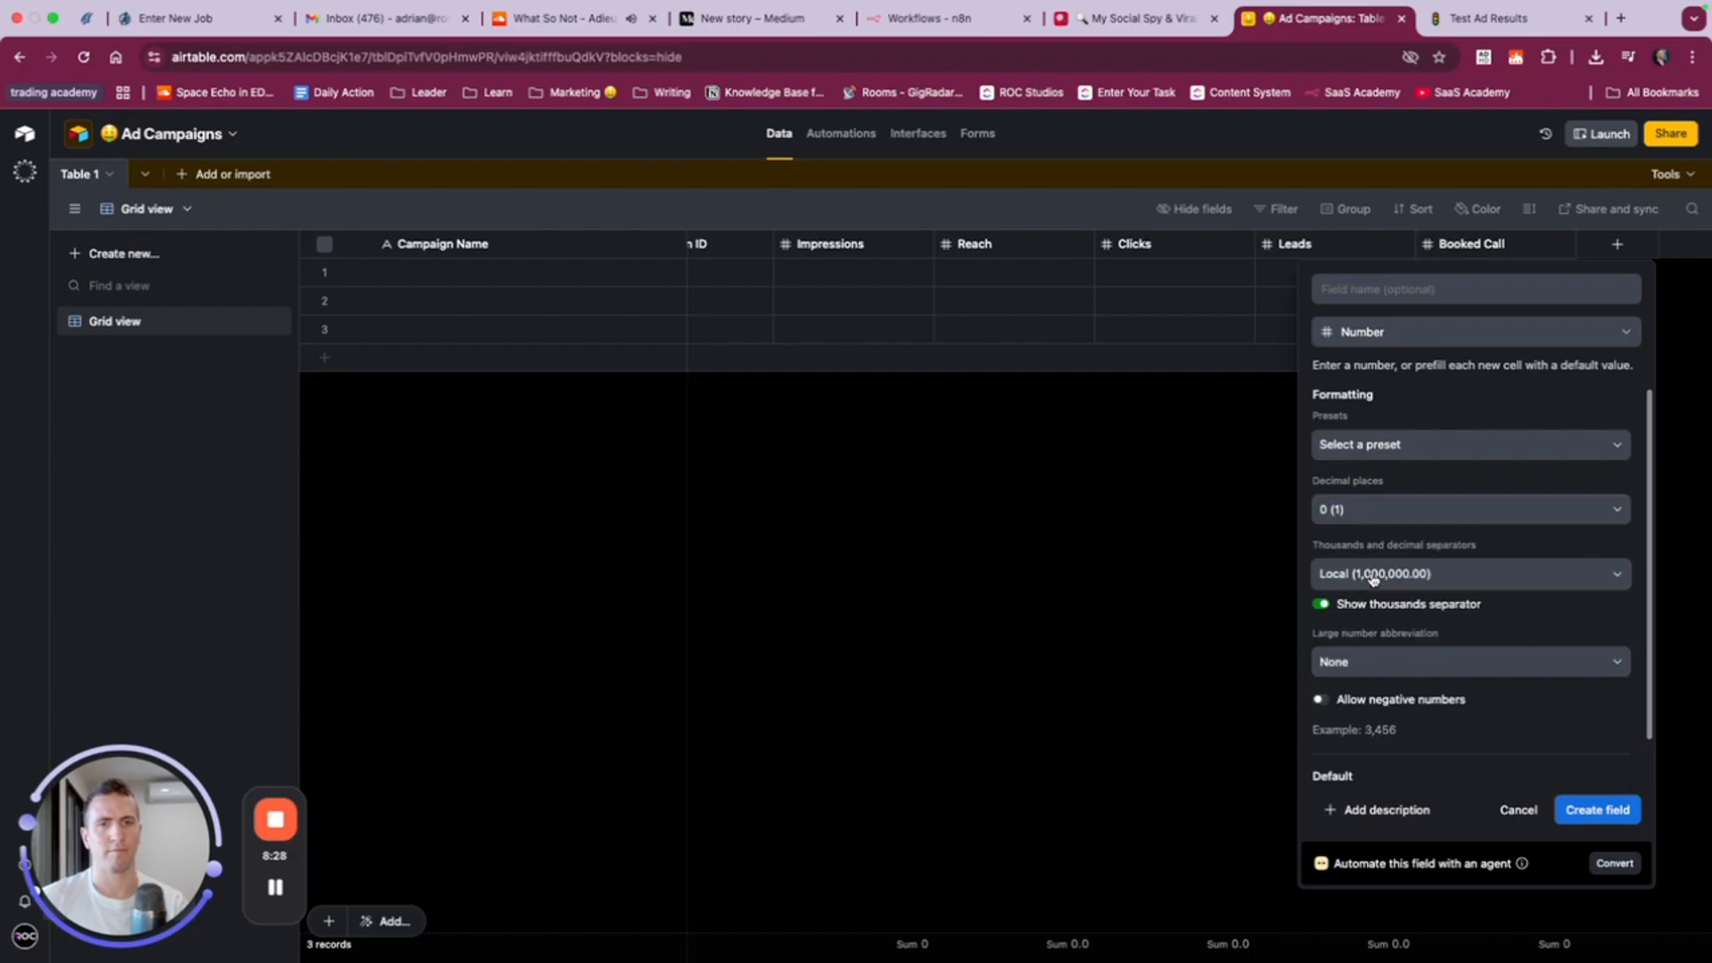
{"action": "left_click", "coordinate": [1411, 290]}
{"action": "type", "text": "Closed"}
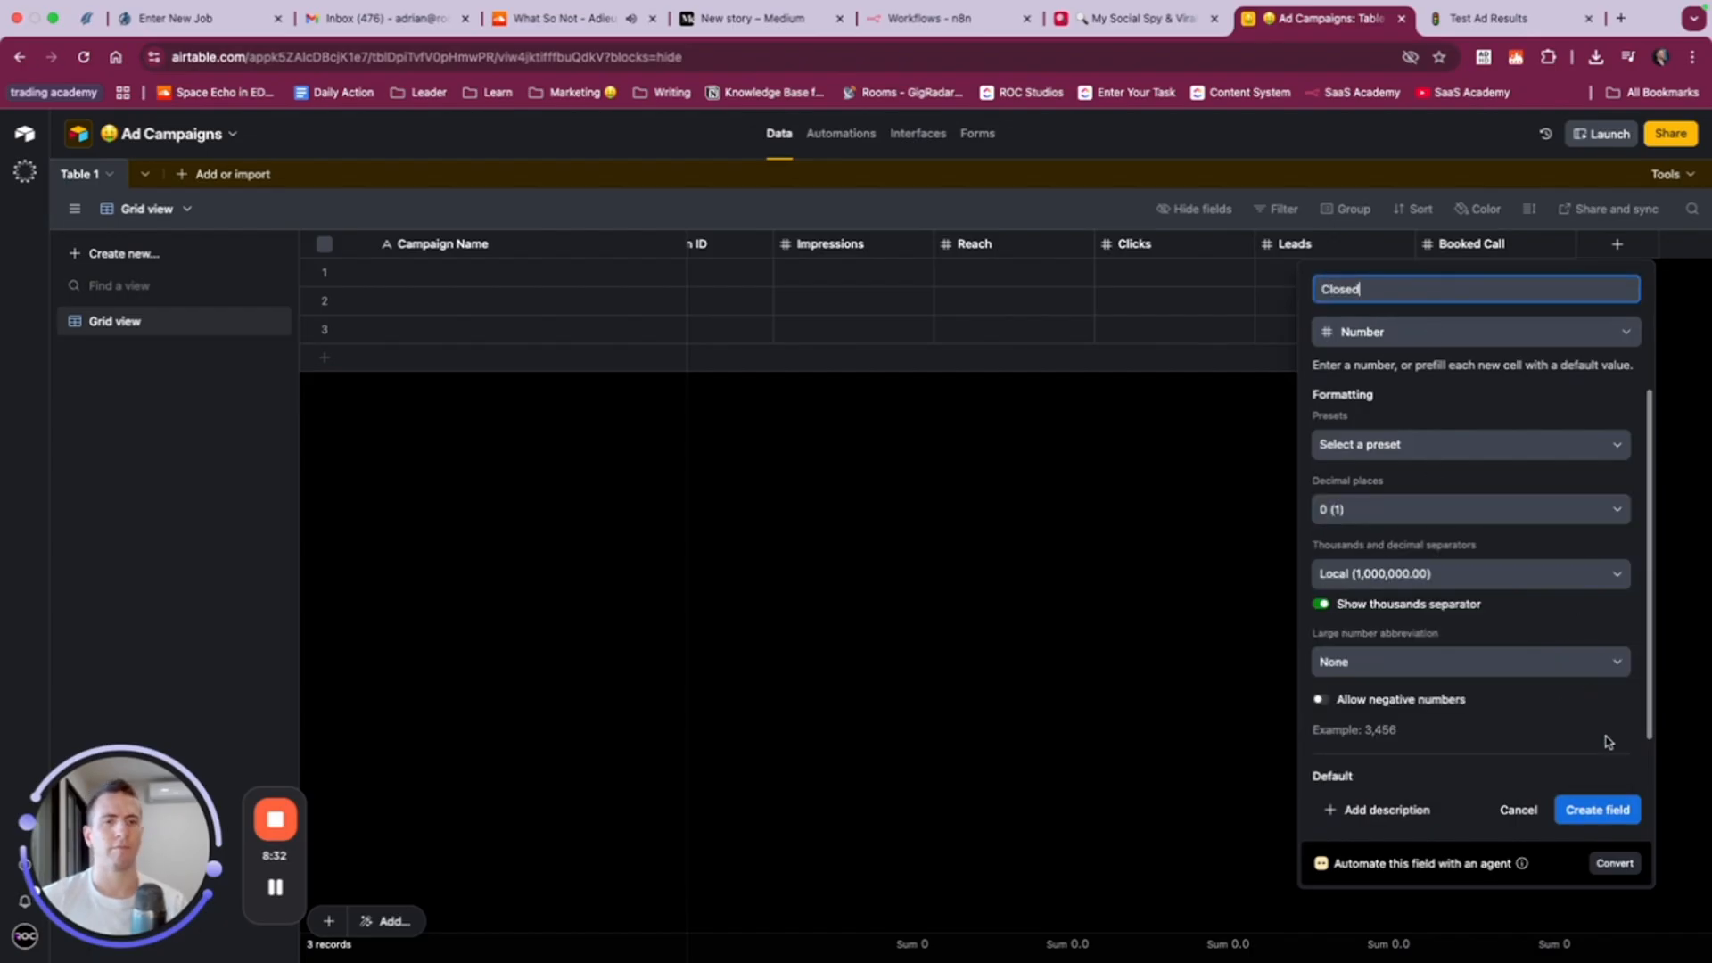
{"action": "left_click", "coordinate": [1618, 809]}
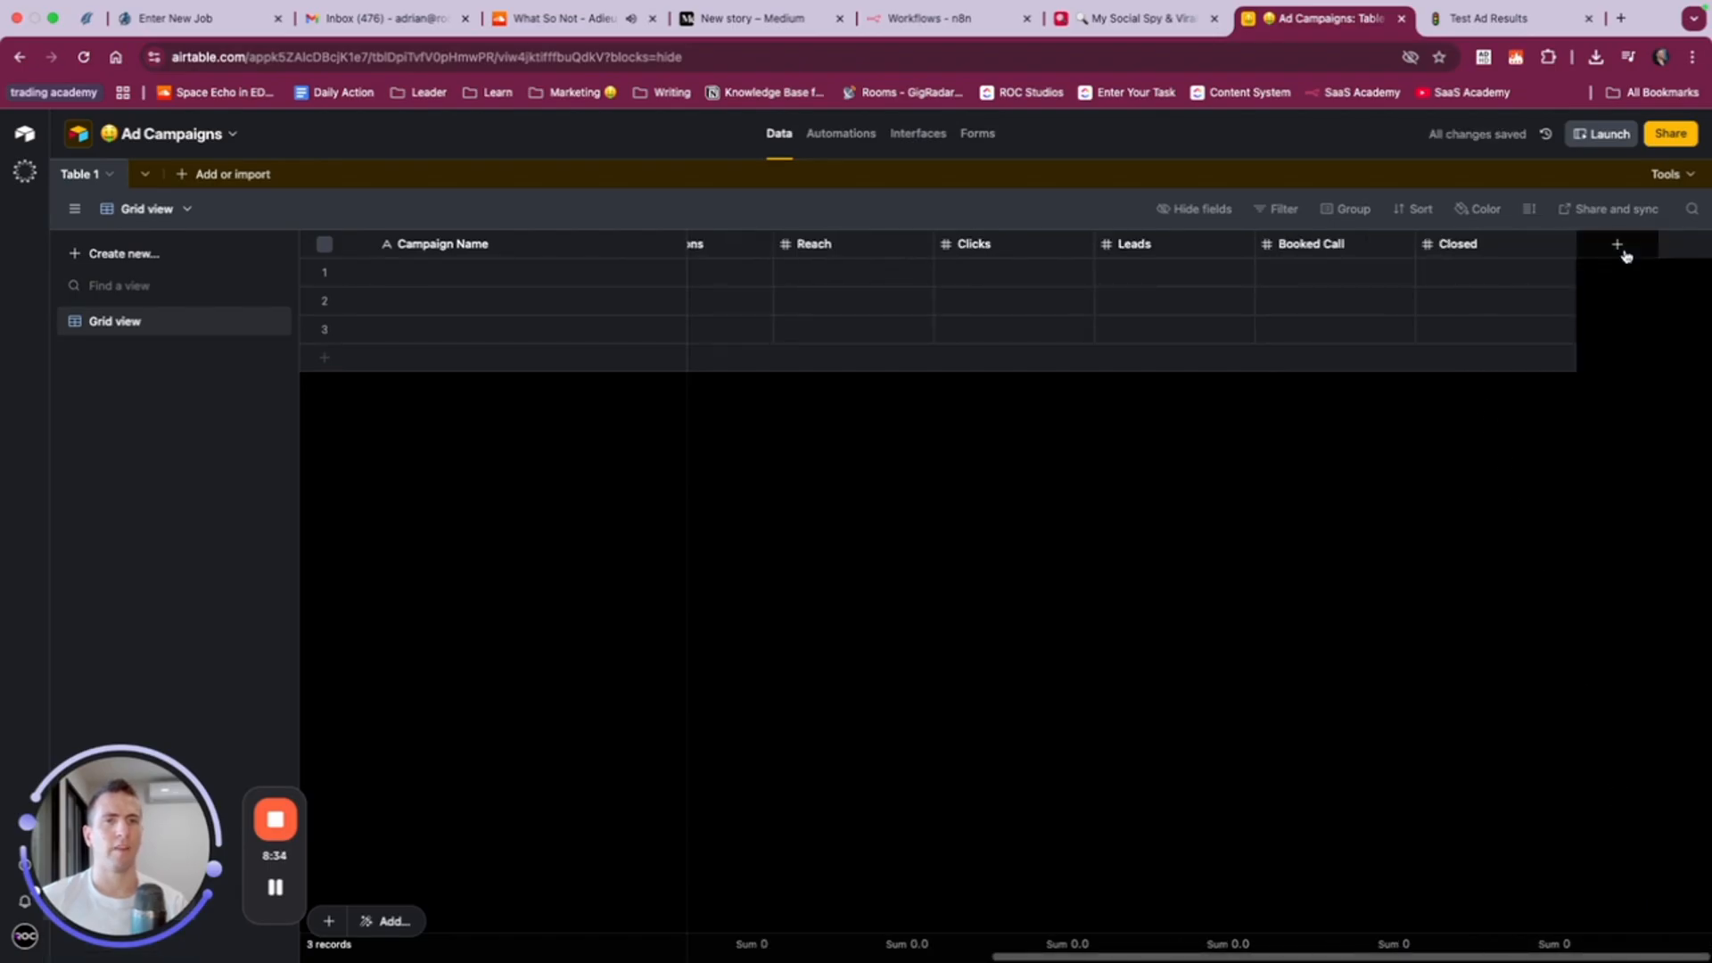
- Create a currency field named Revenue after Closed, keeping the default $ symbol and 2 decimal places
{"action": "left_click", "coordinate": [1619, 248]}
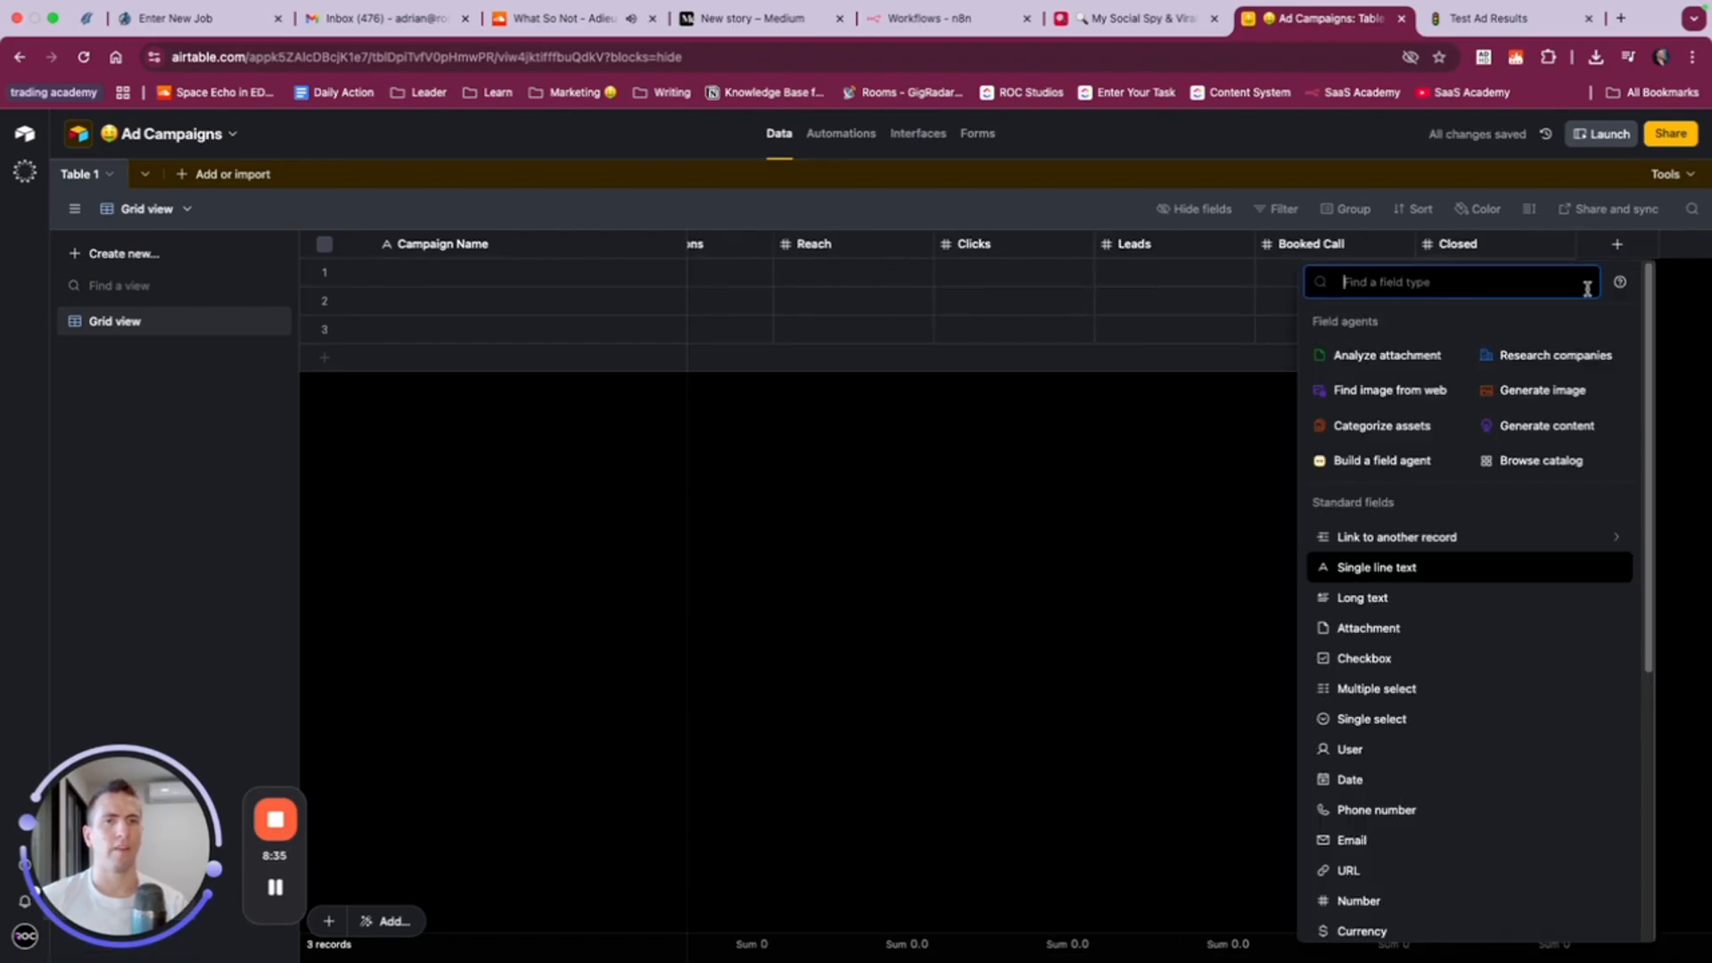
{"action": "left_click", "coordinate": [1361, 931]}
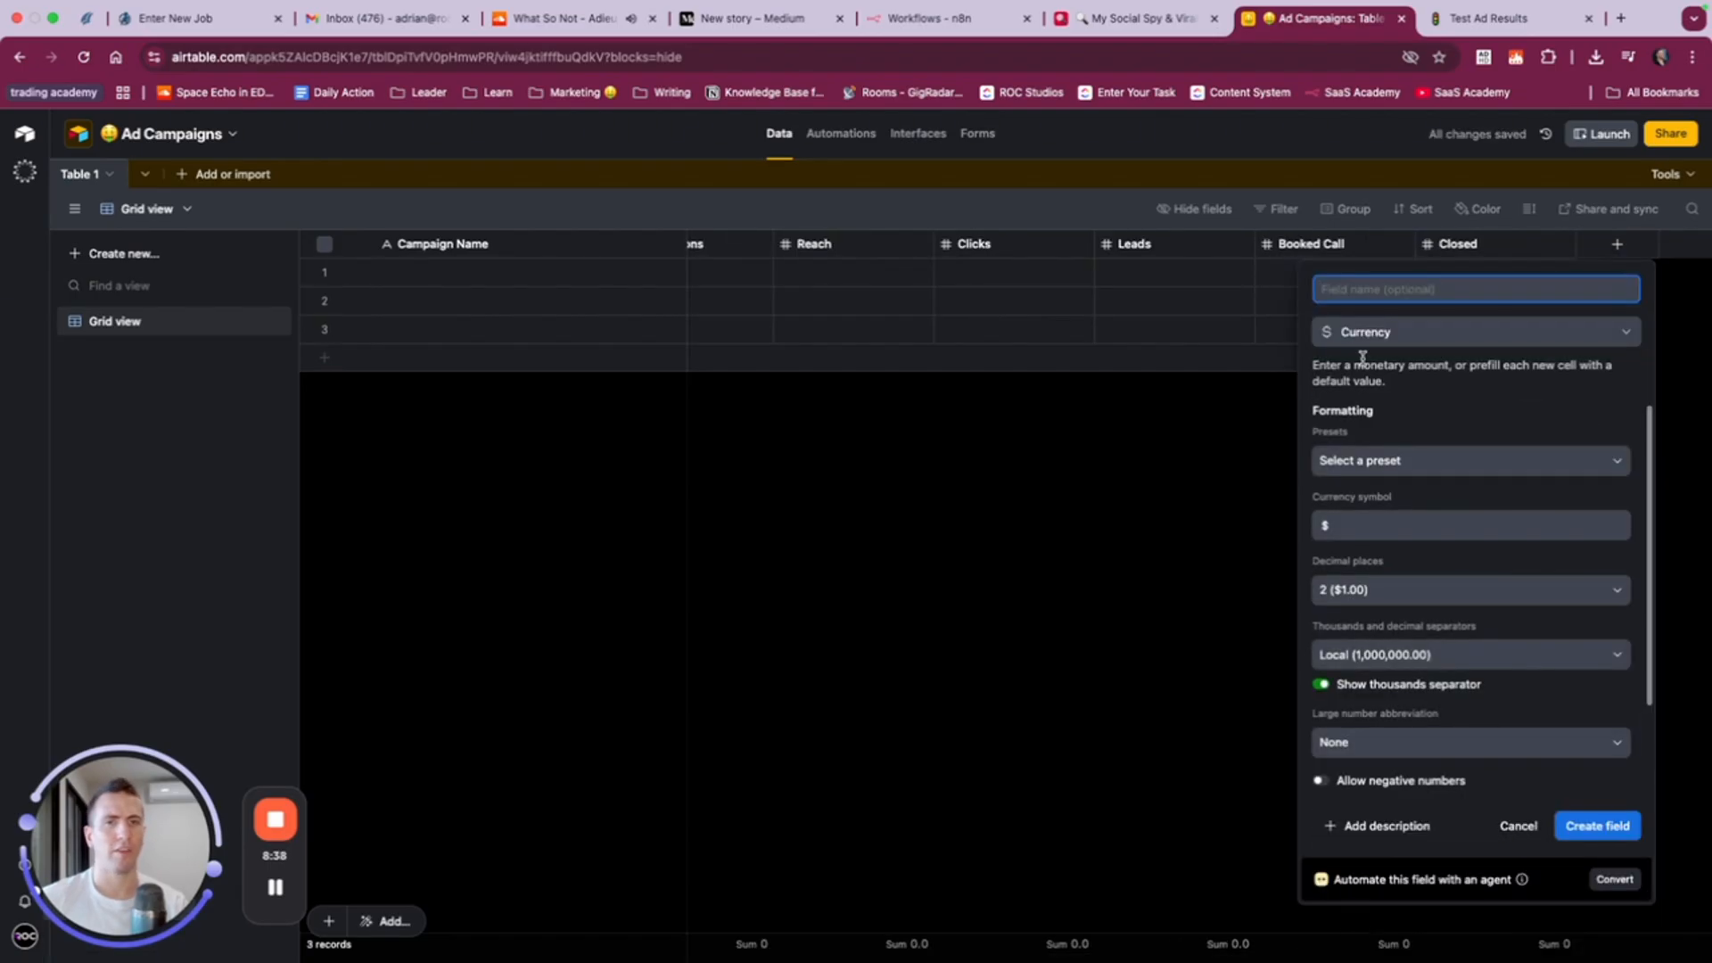
{"action": "type", "text": "Revenue"}
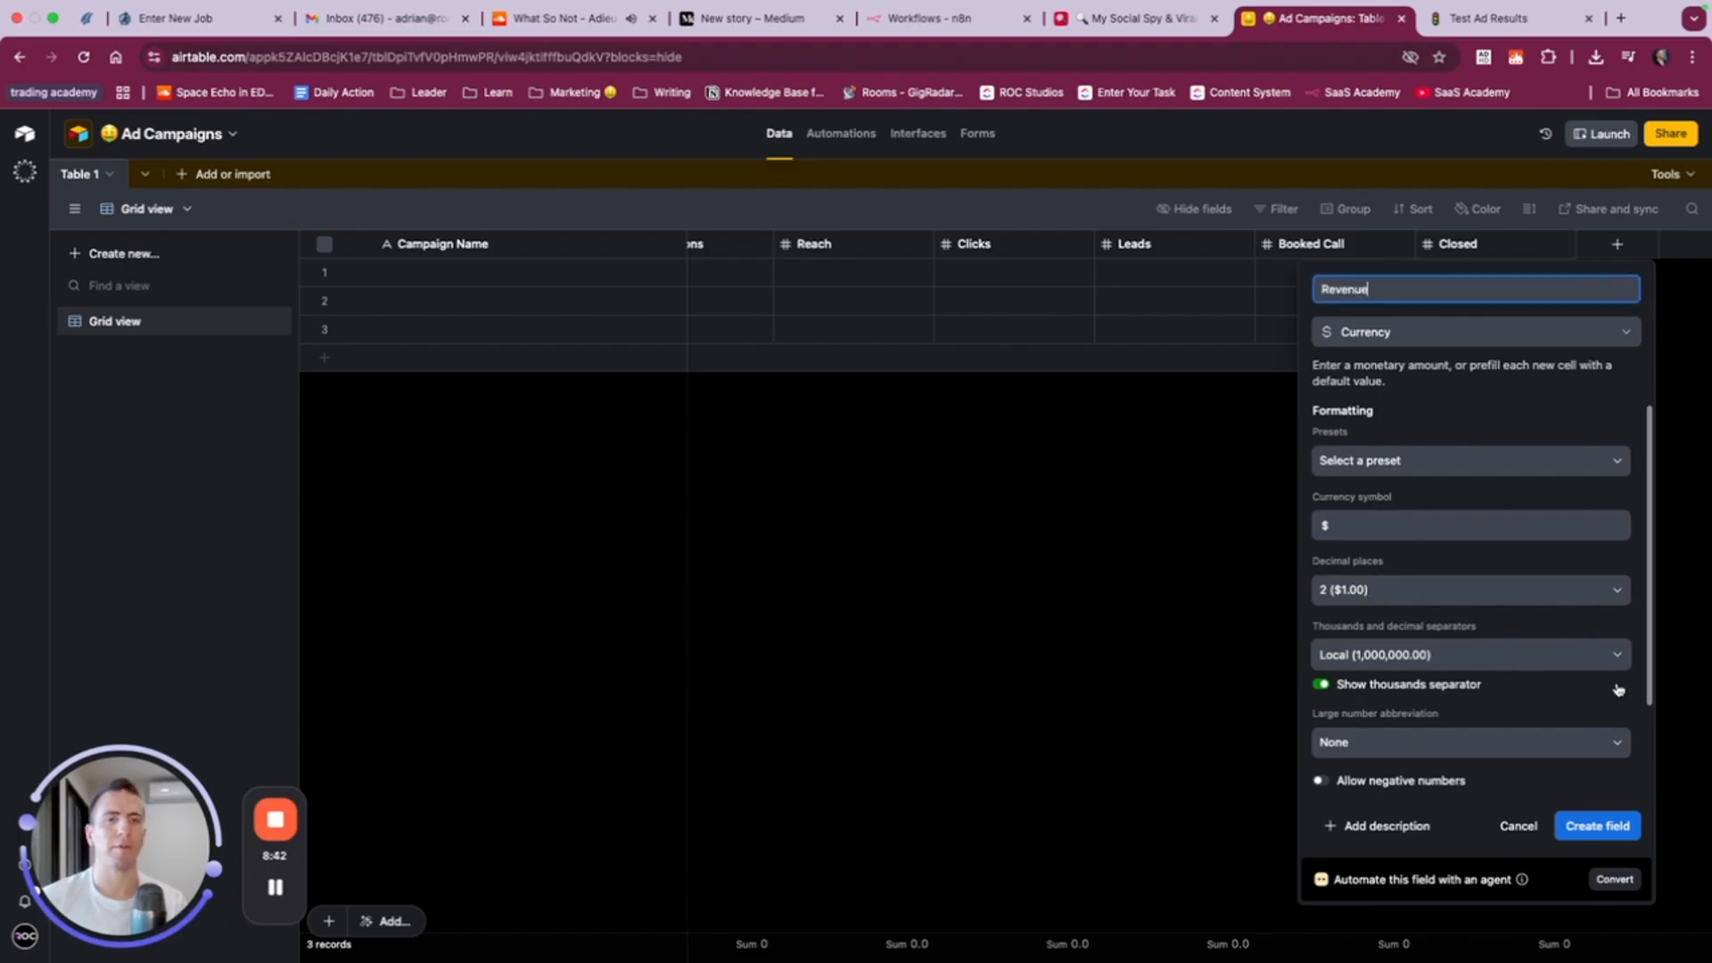
{"action": "left_click", "coordinate": [1601, 826]}
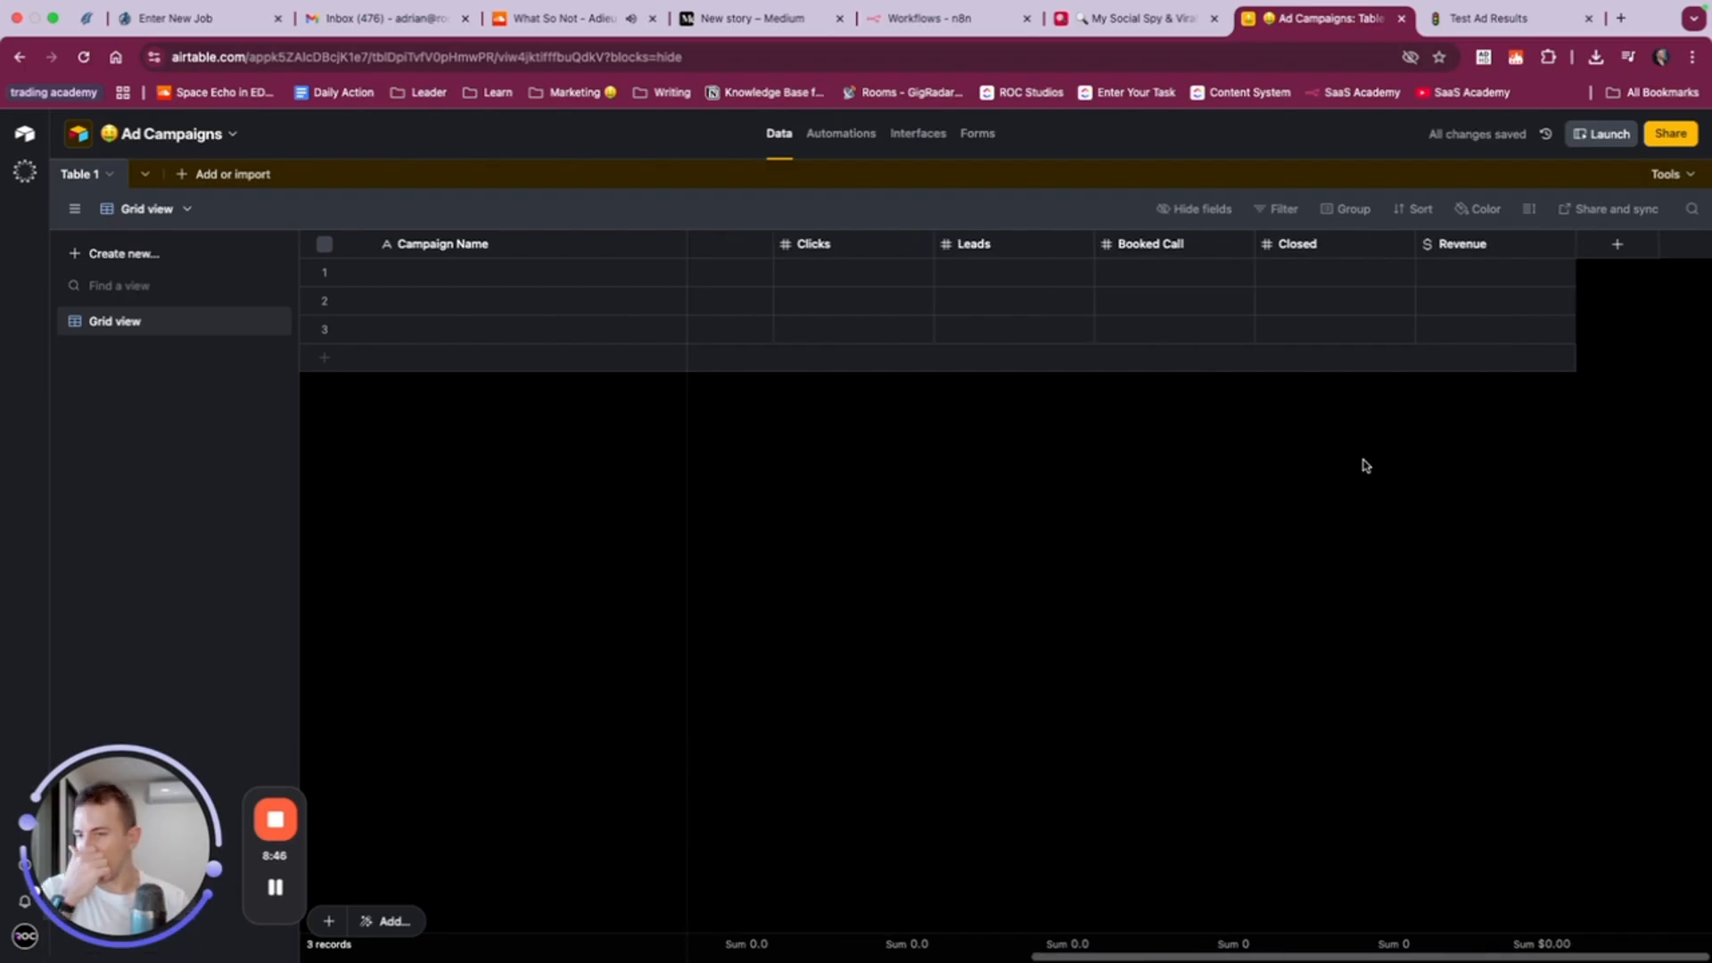
- Start a formula field after Revenue and open the AI formula prompt
{"action": "left_click", "coordinate": [1616, 244]}
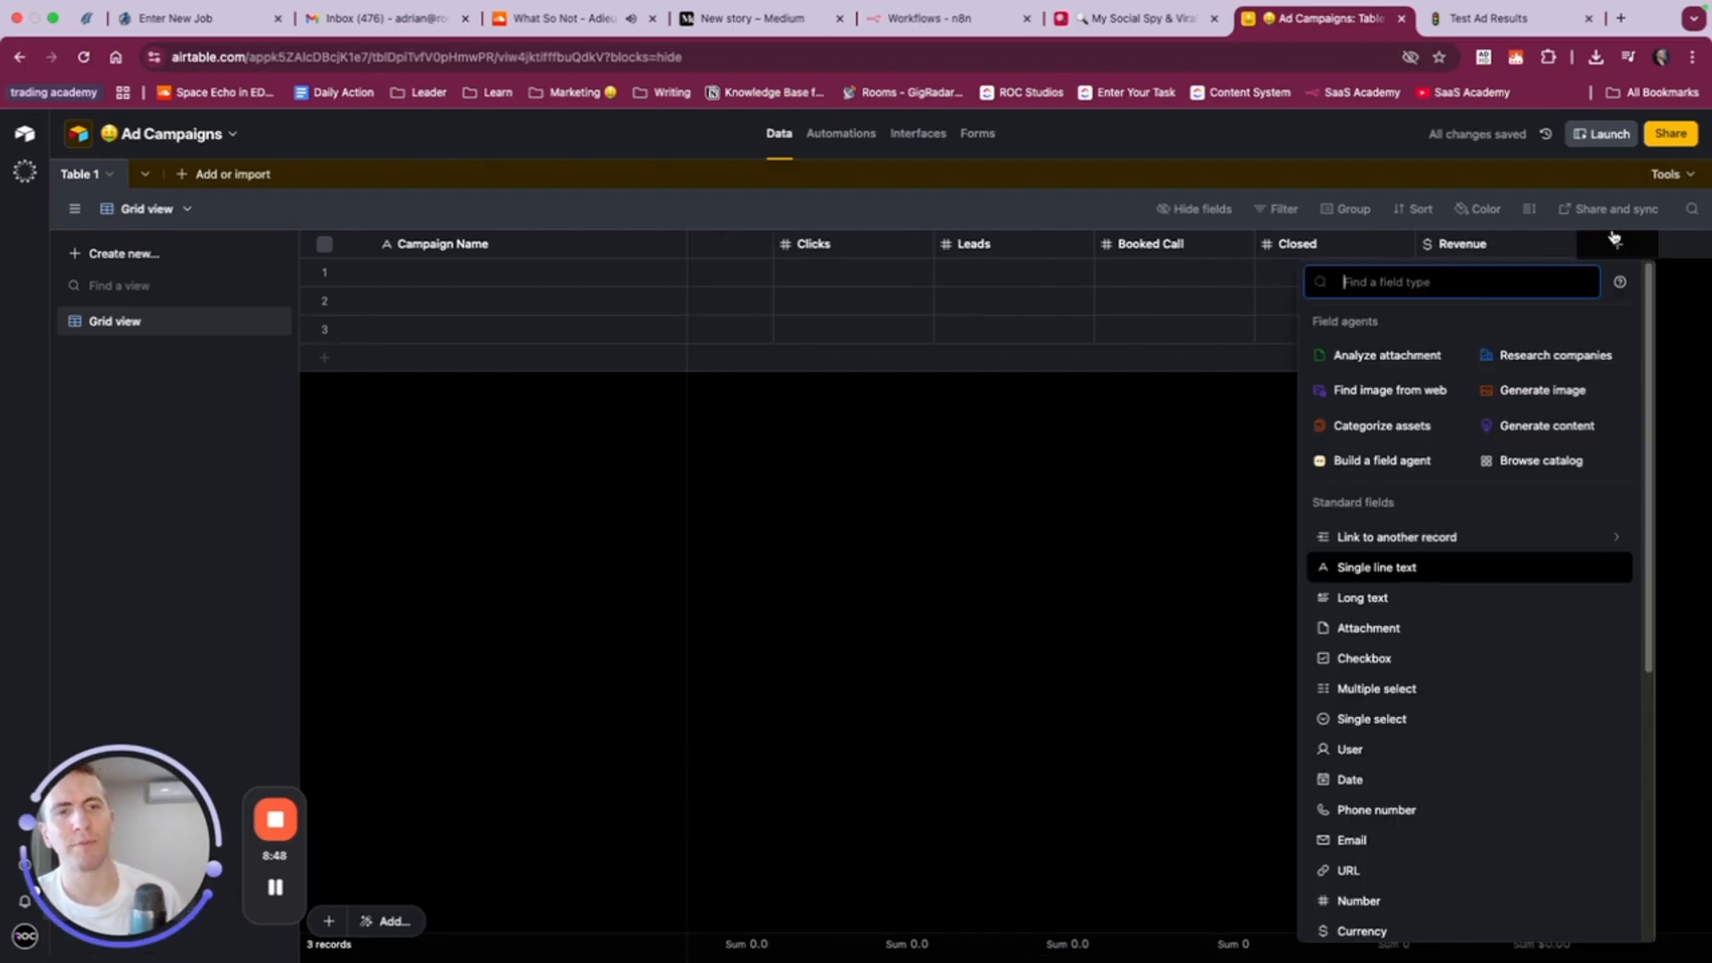
{"action": "type", "text": "form"}
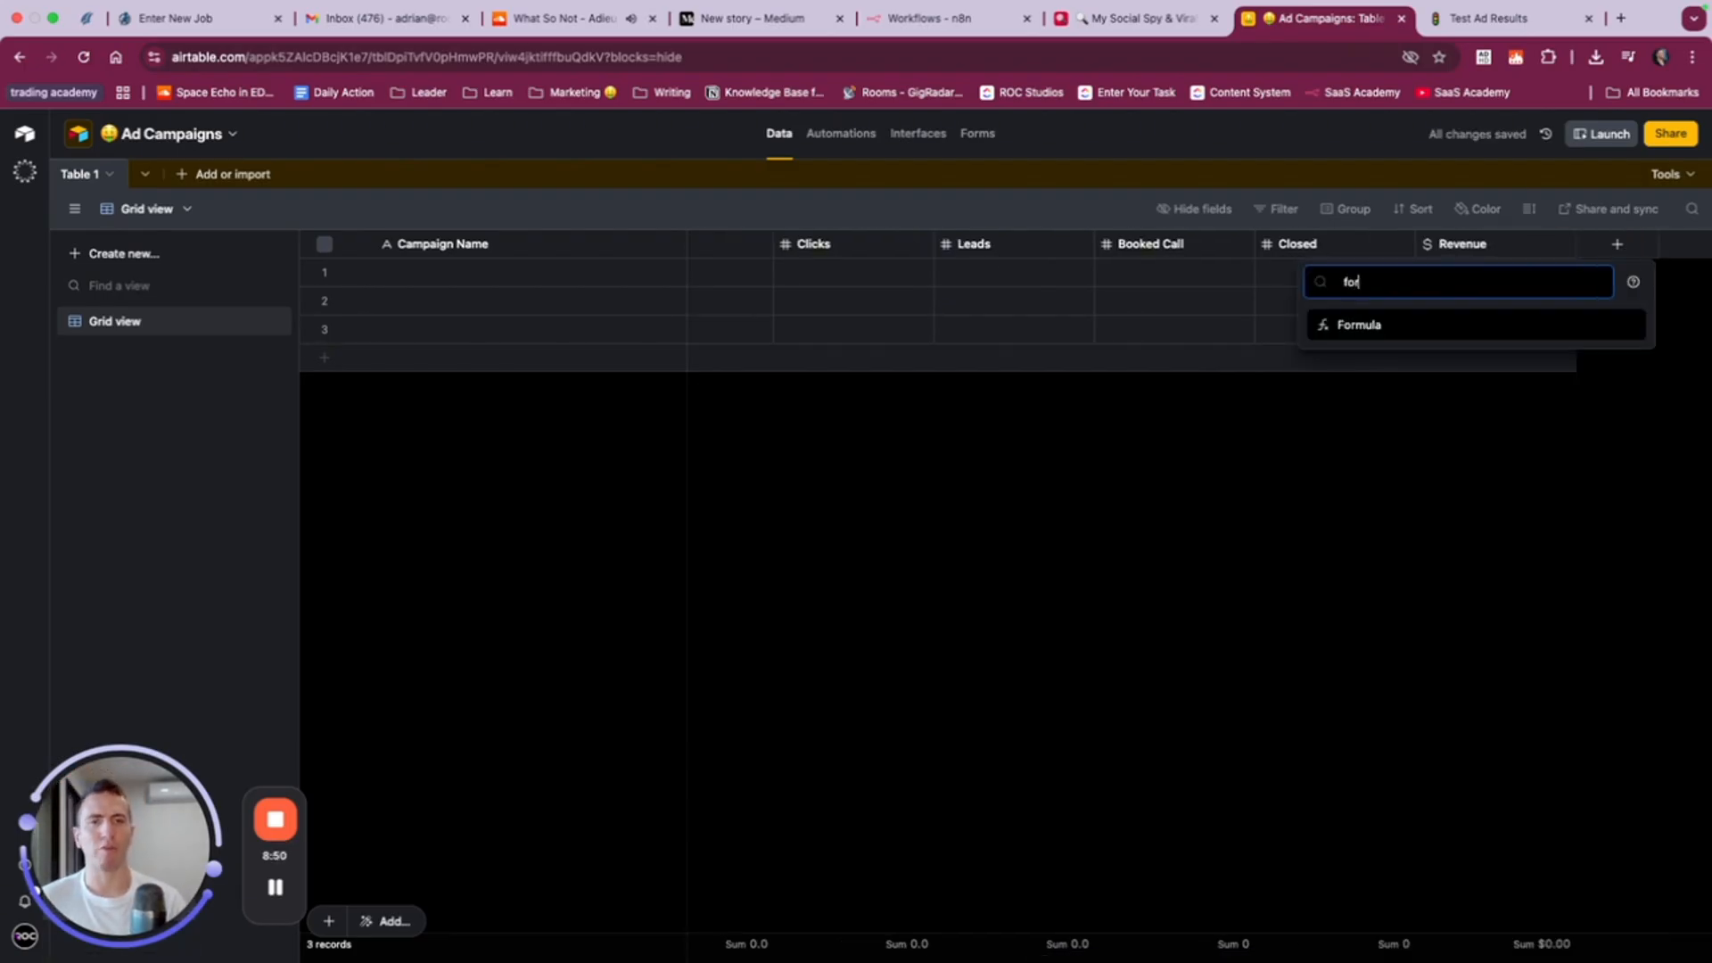
{"action": "left_click", "coordinate": [1373, 326]}
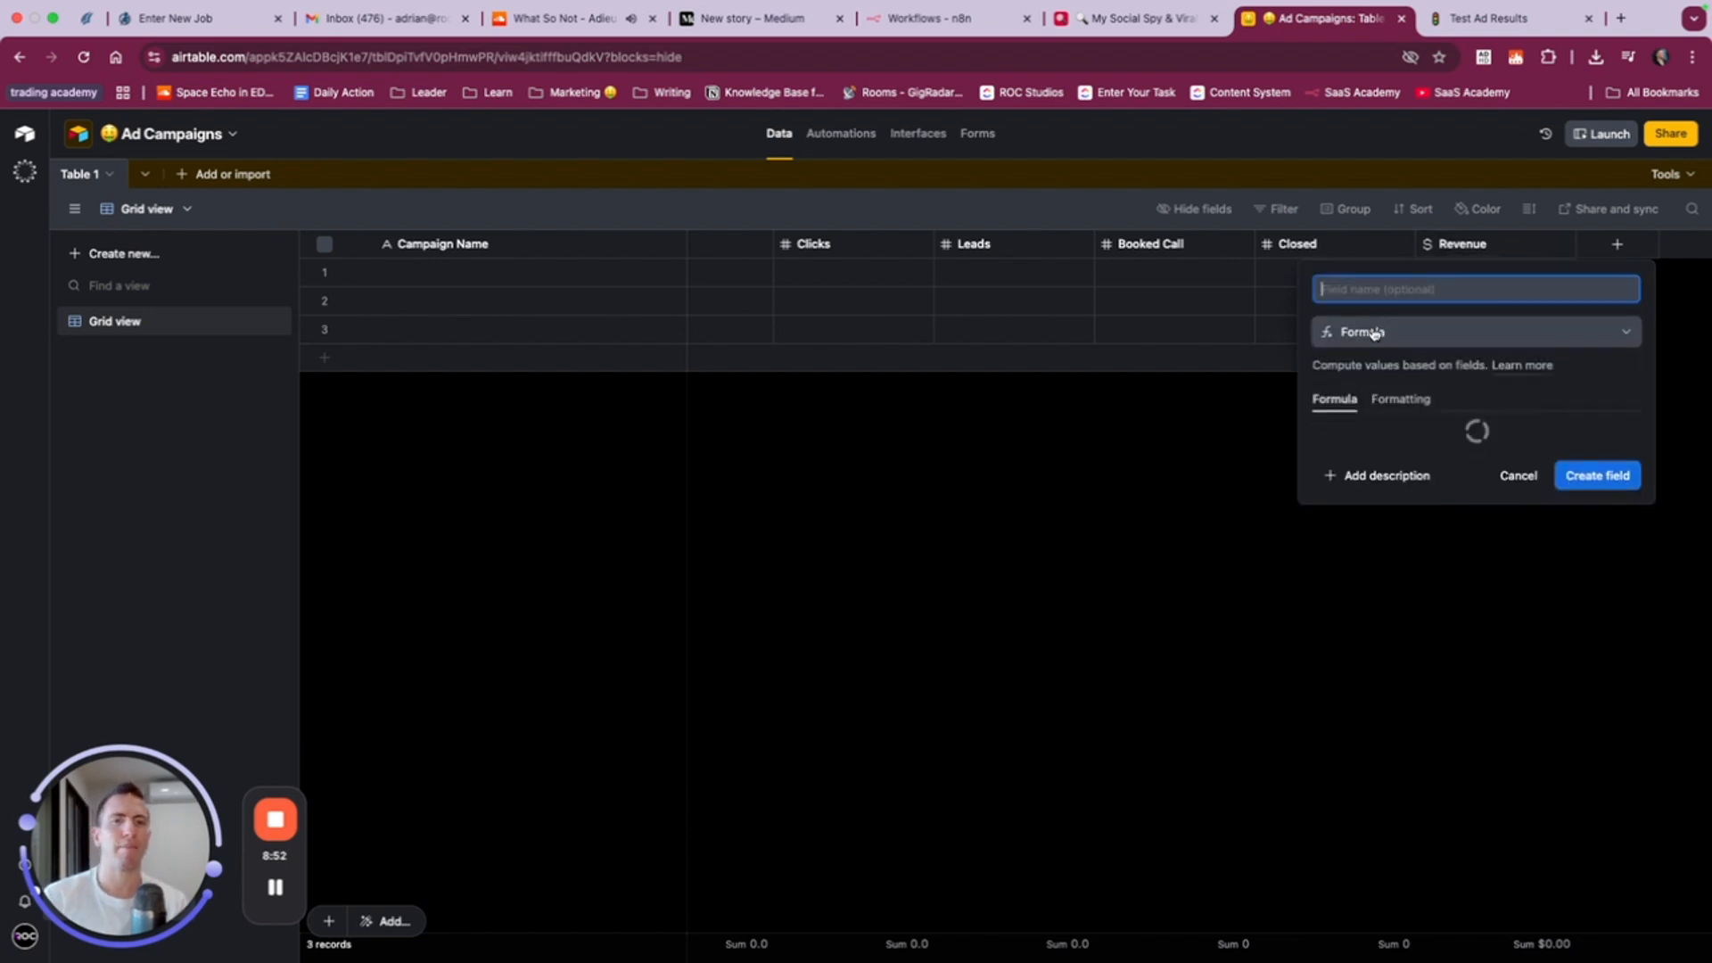
{"action": "left_click", "coordinate": [1398, 421]}
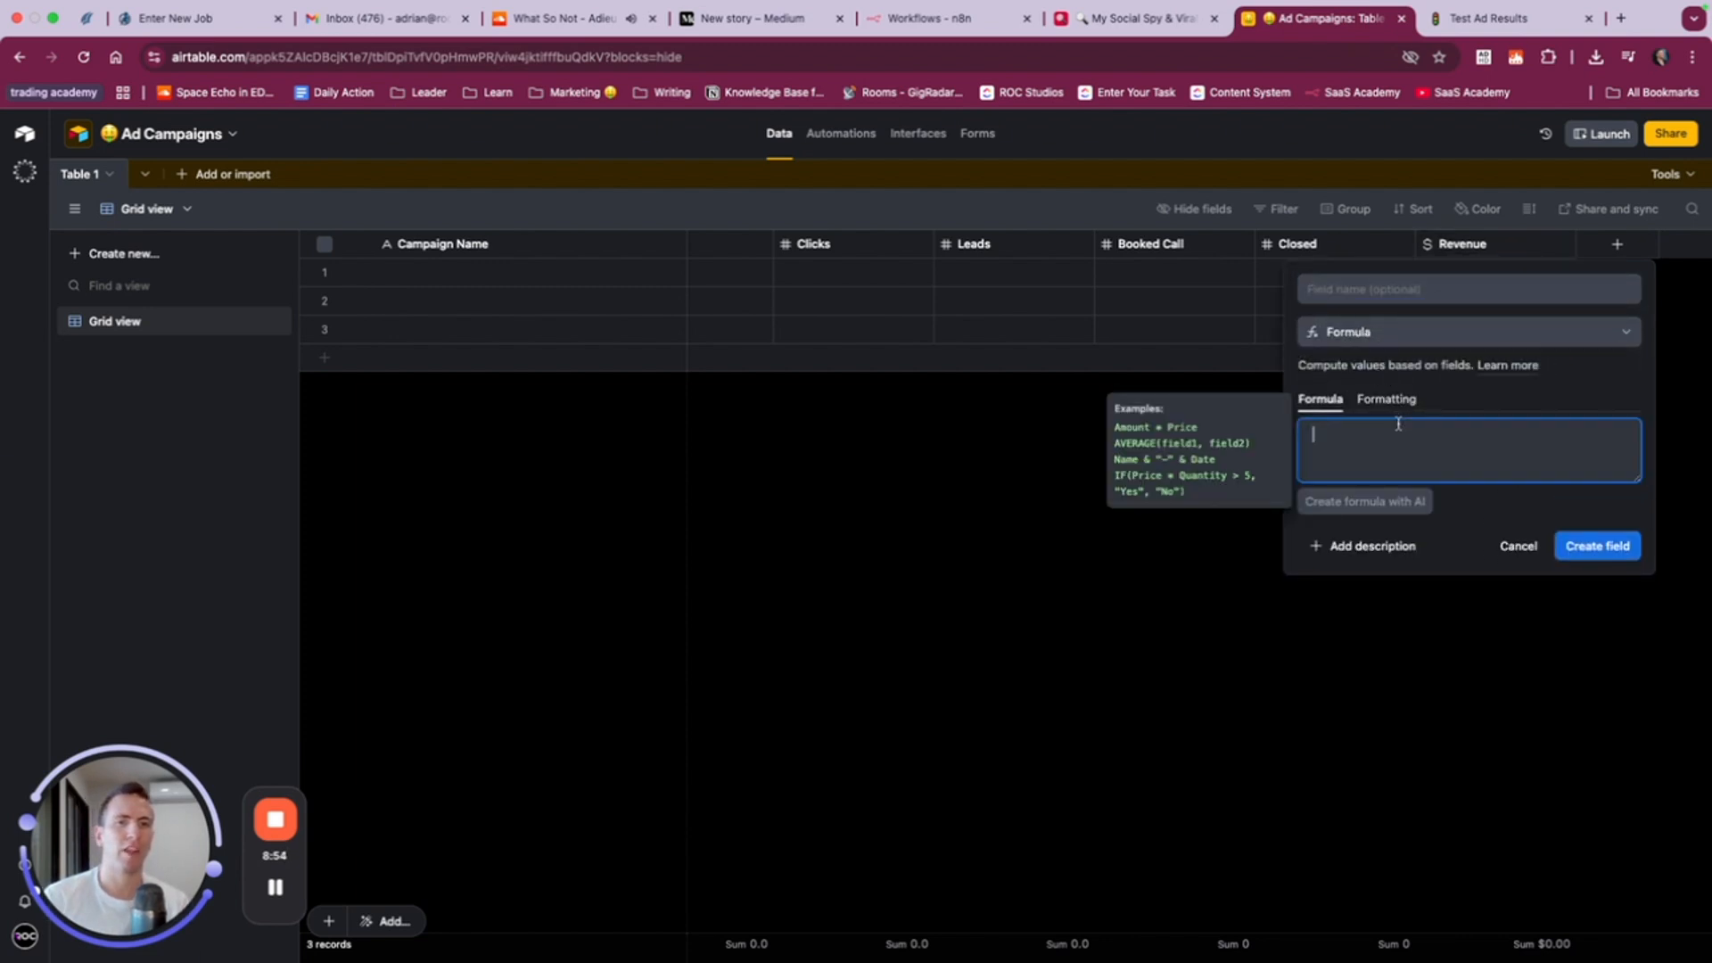
{"action": "left_click", "coordinate": [1395, 510]}
{"action": "left_click", "coordinate": [1381, 462]}
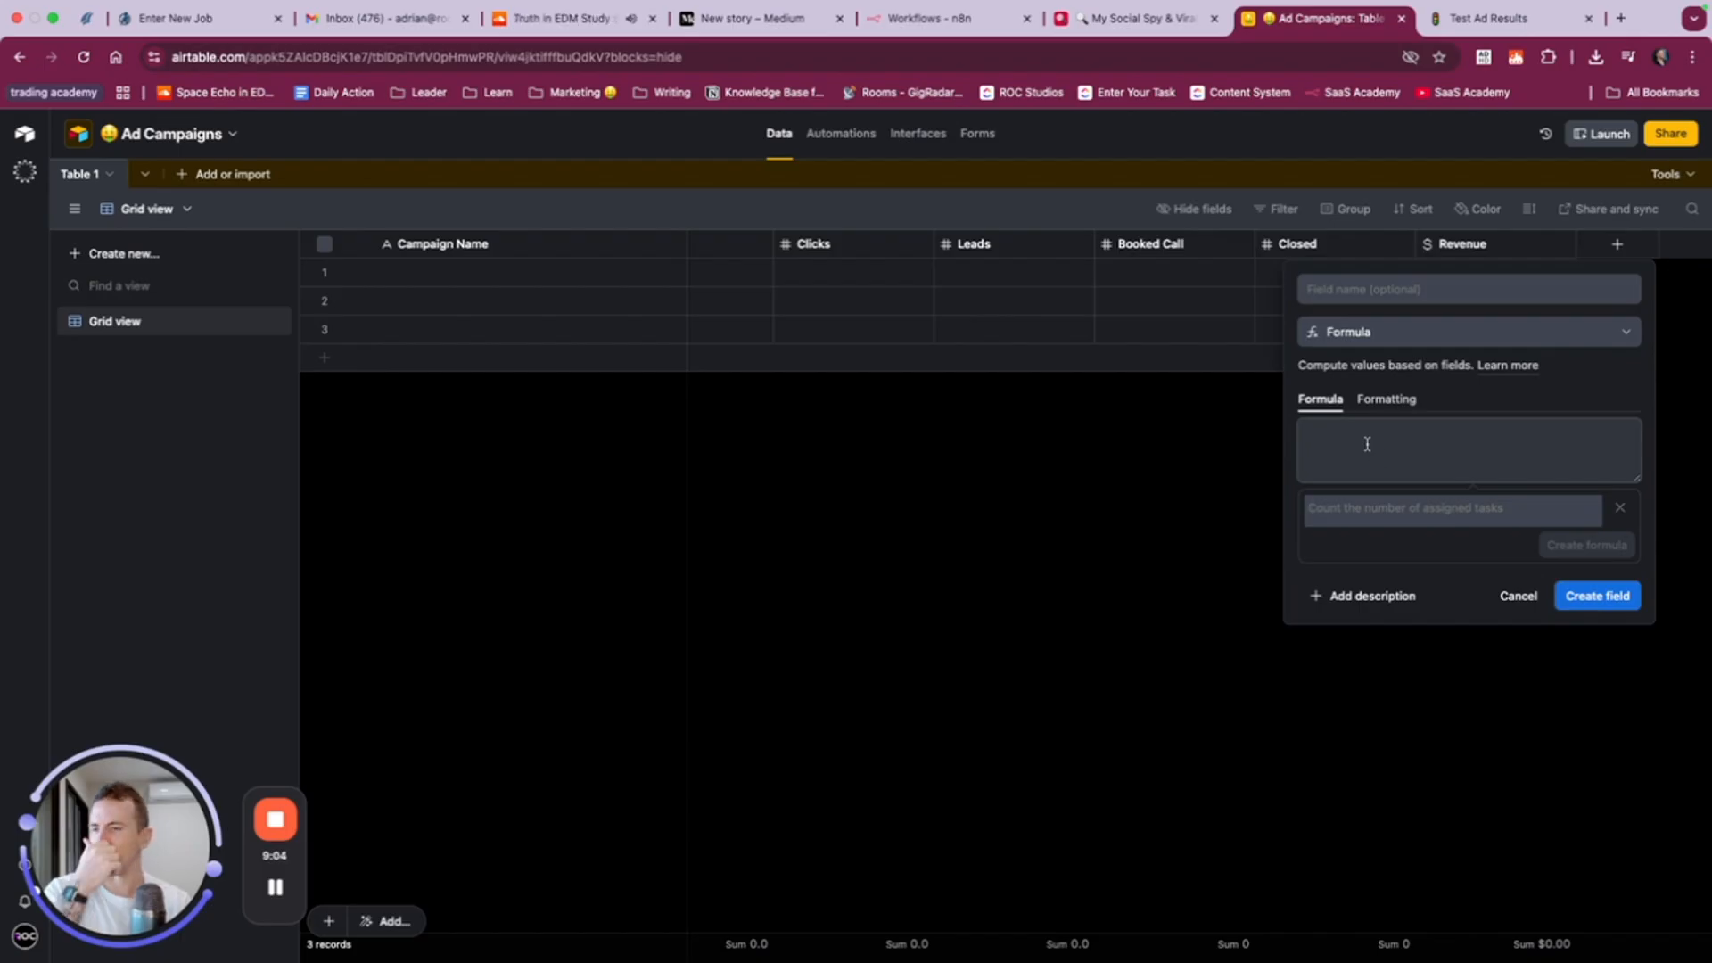
- Check the column after Revenue in the Notion Test Ad Results table and name the Airtable formula field Cost Per Lead
{"action": "left_click", "coordinate": [1465, 19]}
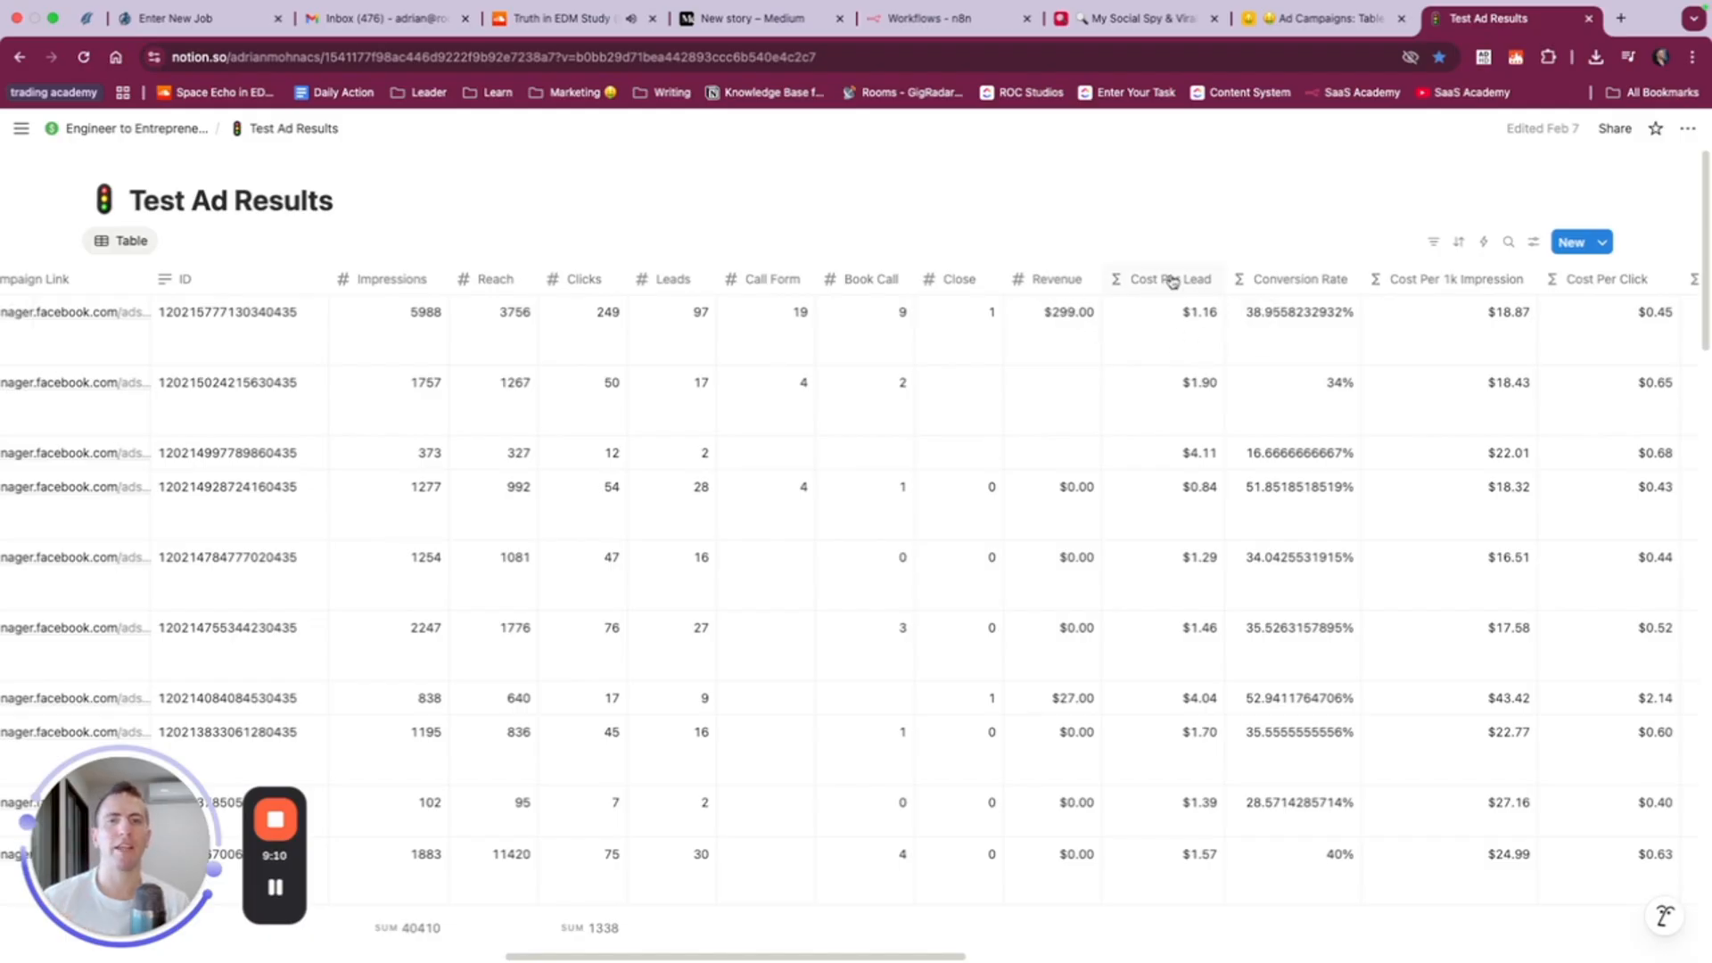
{"action": "left_click", "coordinate": [1301, 32]}
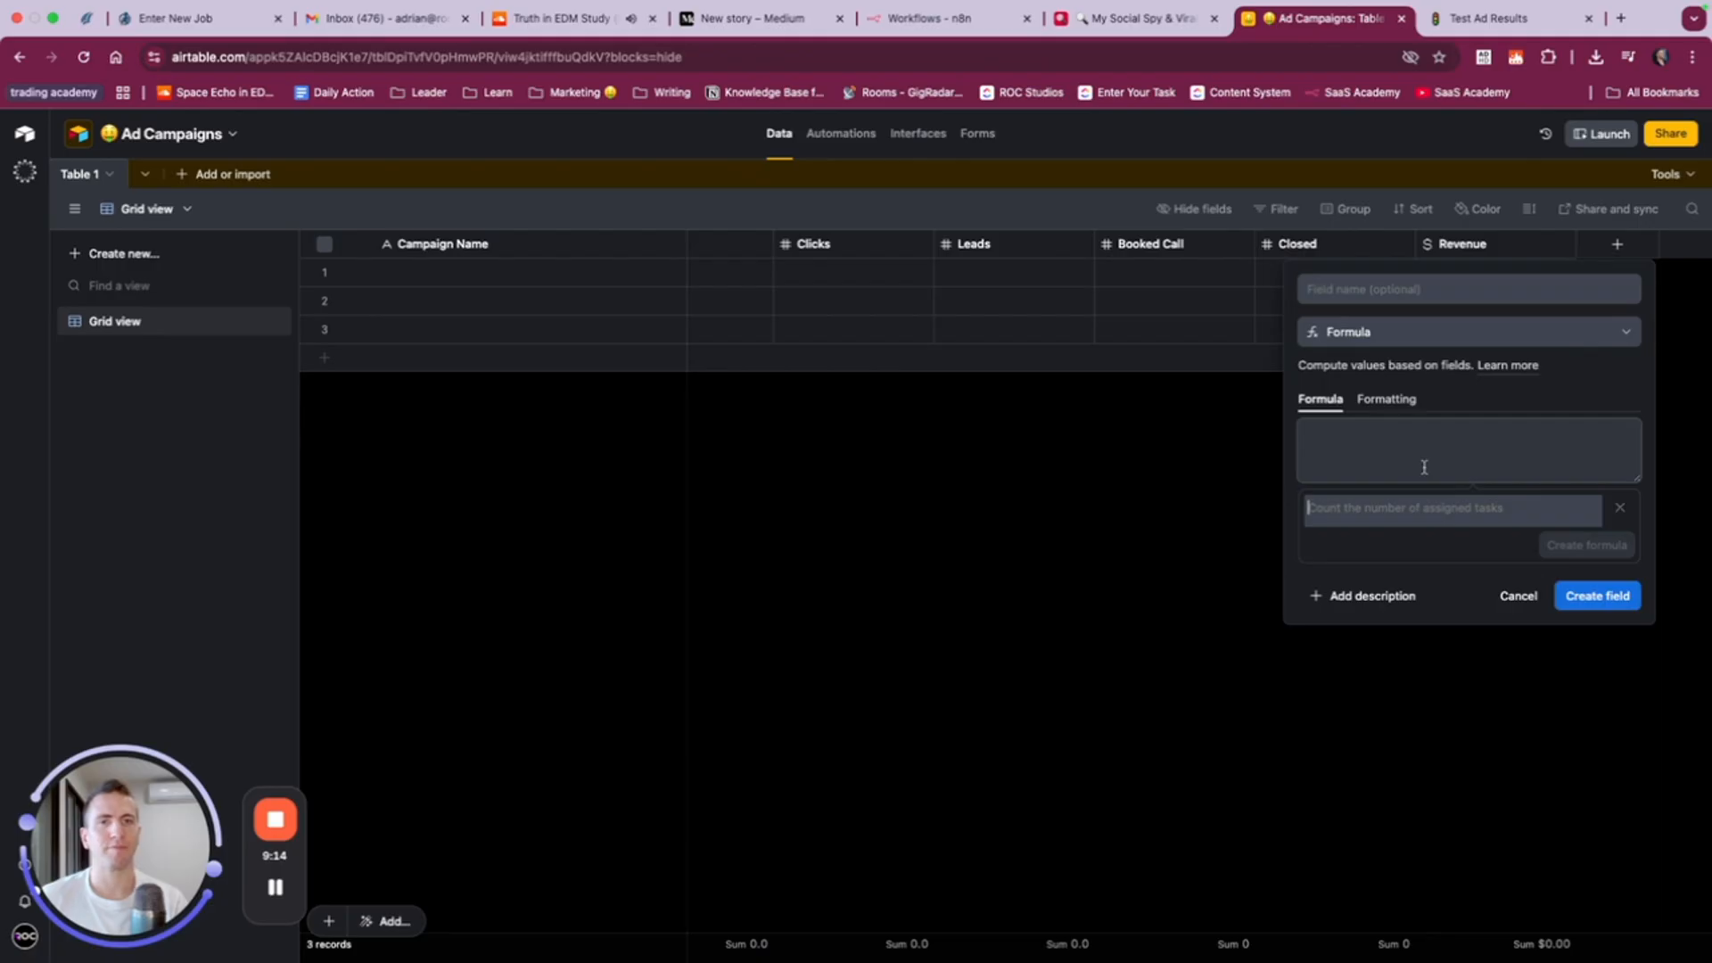
{"action": "left_click", "coordinate": [1376, 285]}
{"action": "type", "text": "Cost Per Lead"}
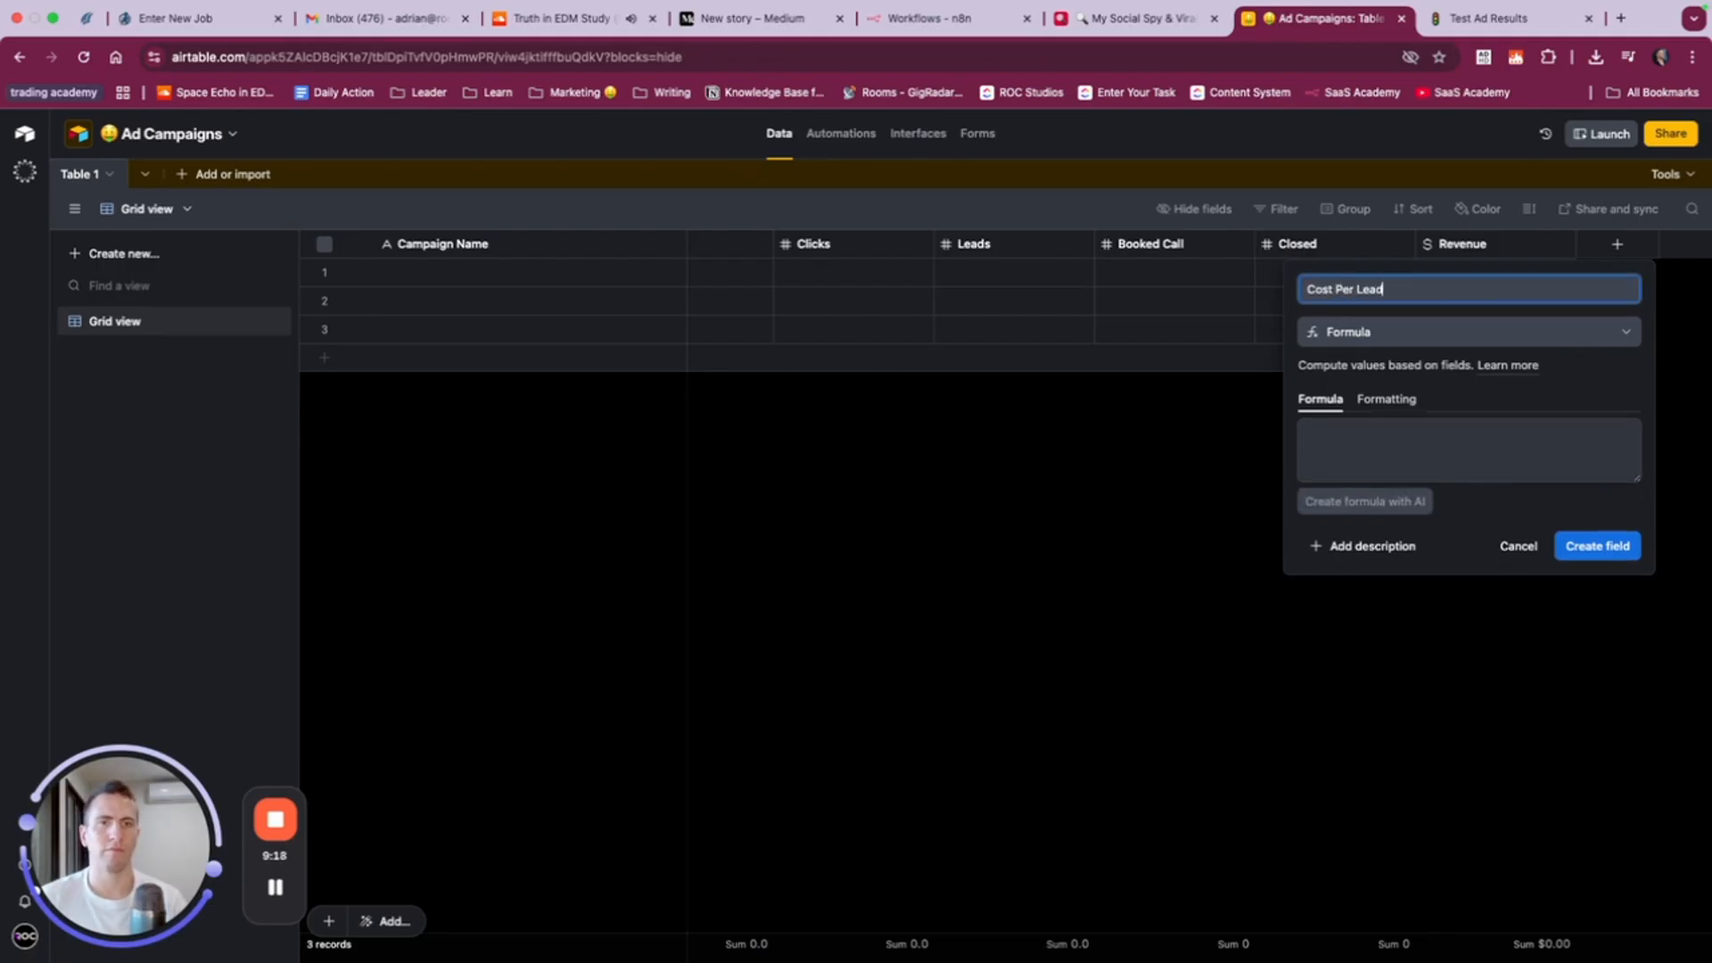
- Generate the formula with AI from the prompt "Calculate our cost per lead as the ad spend divided by the number of leads we have"
{"action": "left_click", "coordinate": [1362, 502]}
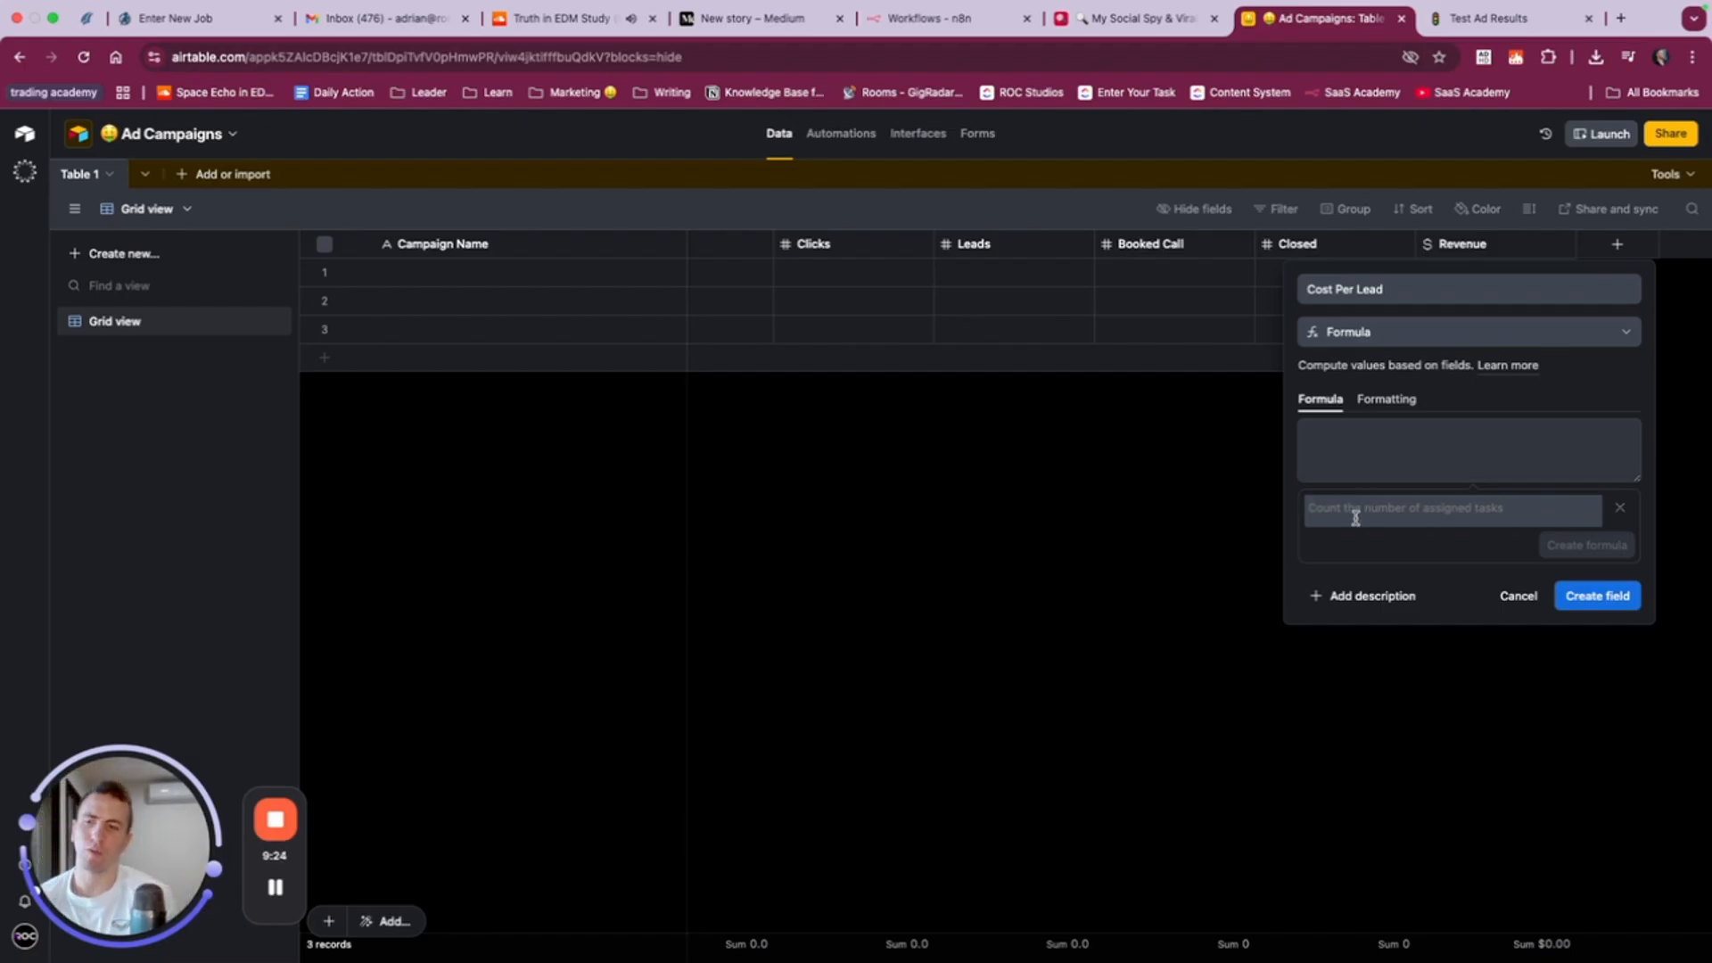
{"action": "type", "text": "Ca"}
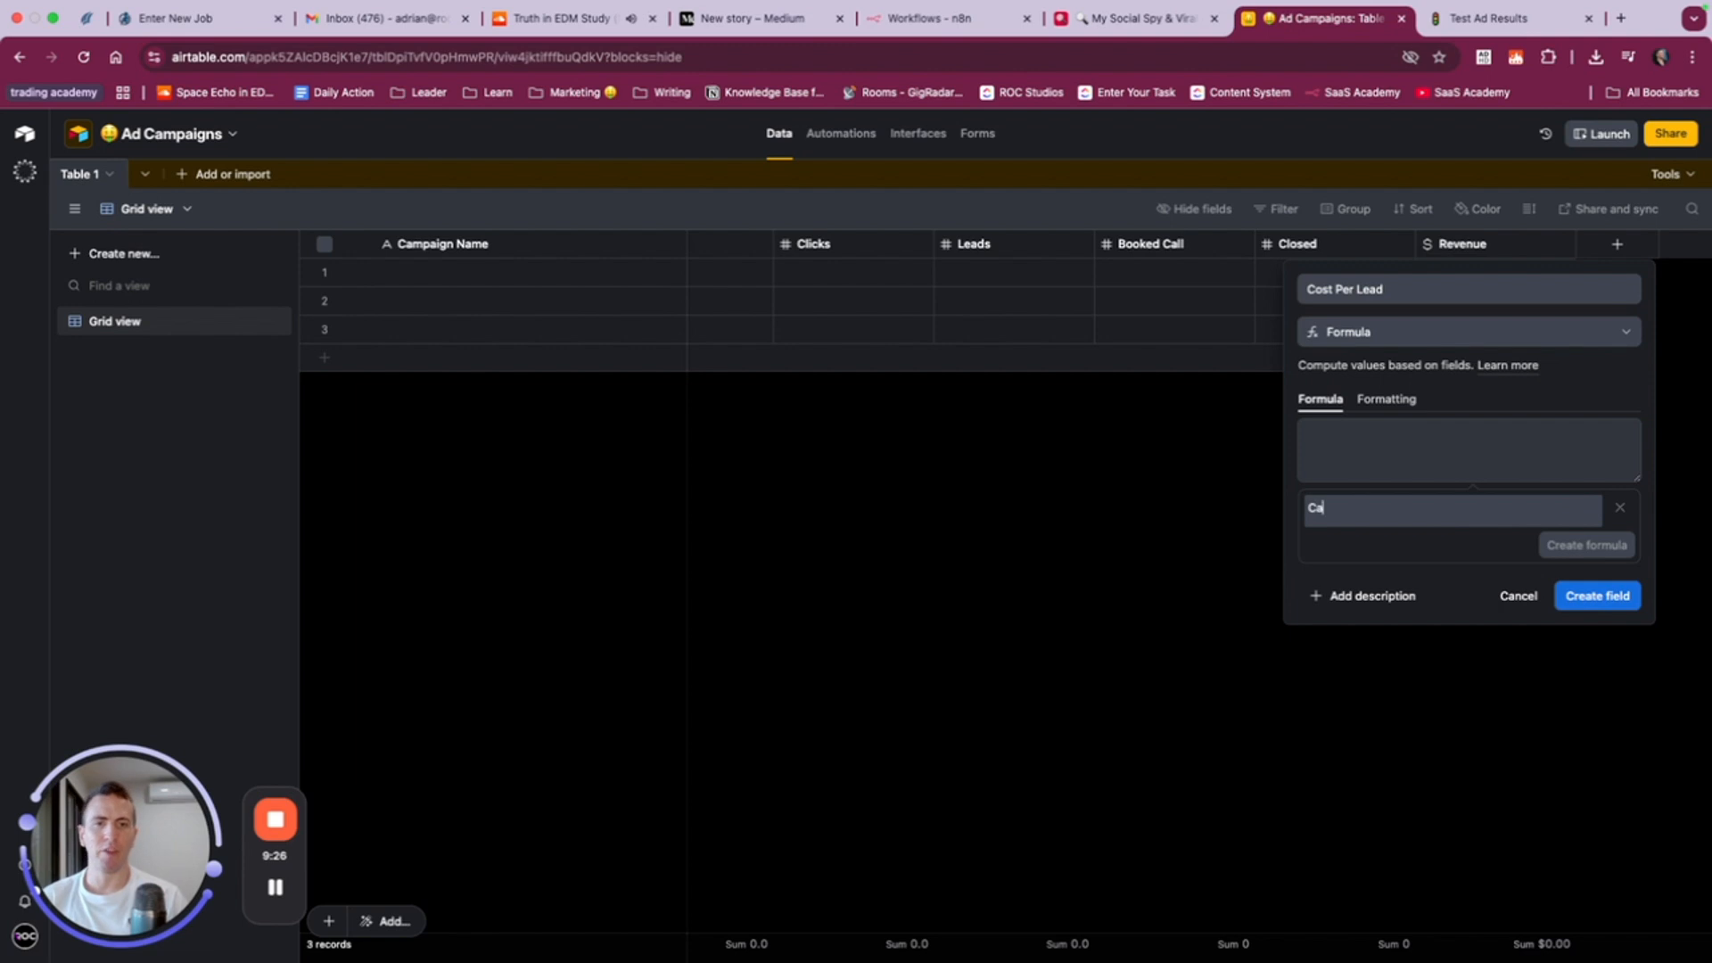
{"action": "type", "text": "lculate our cost per lead as the ad spend divided"}
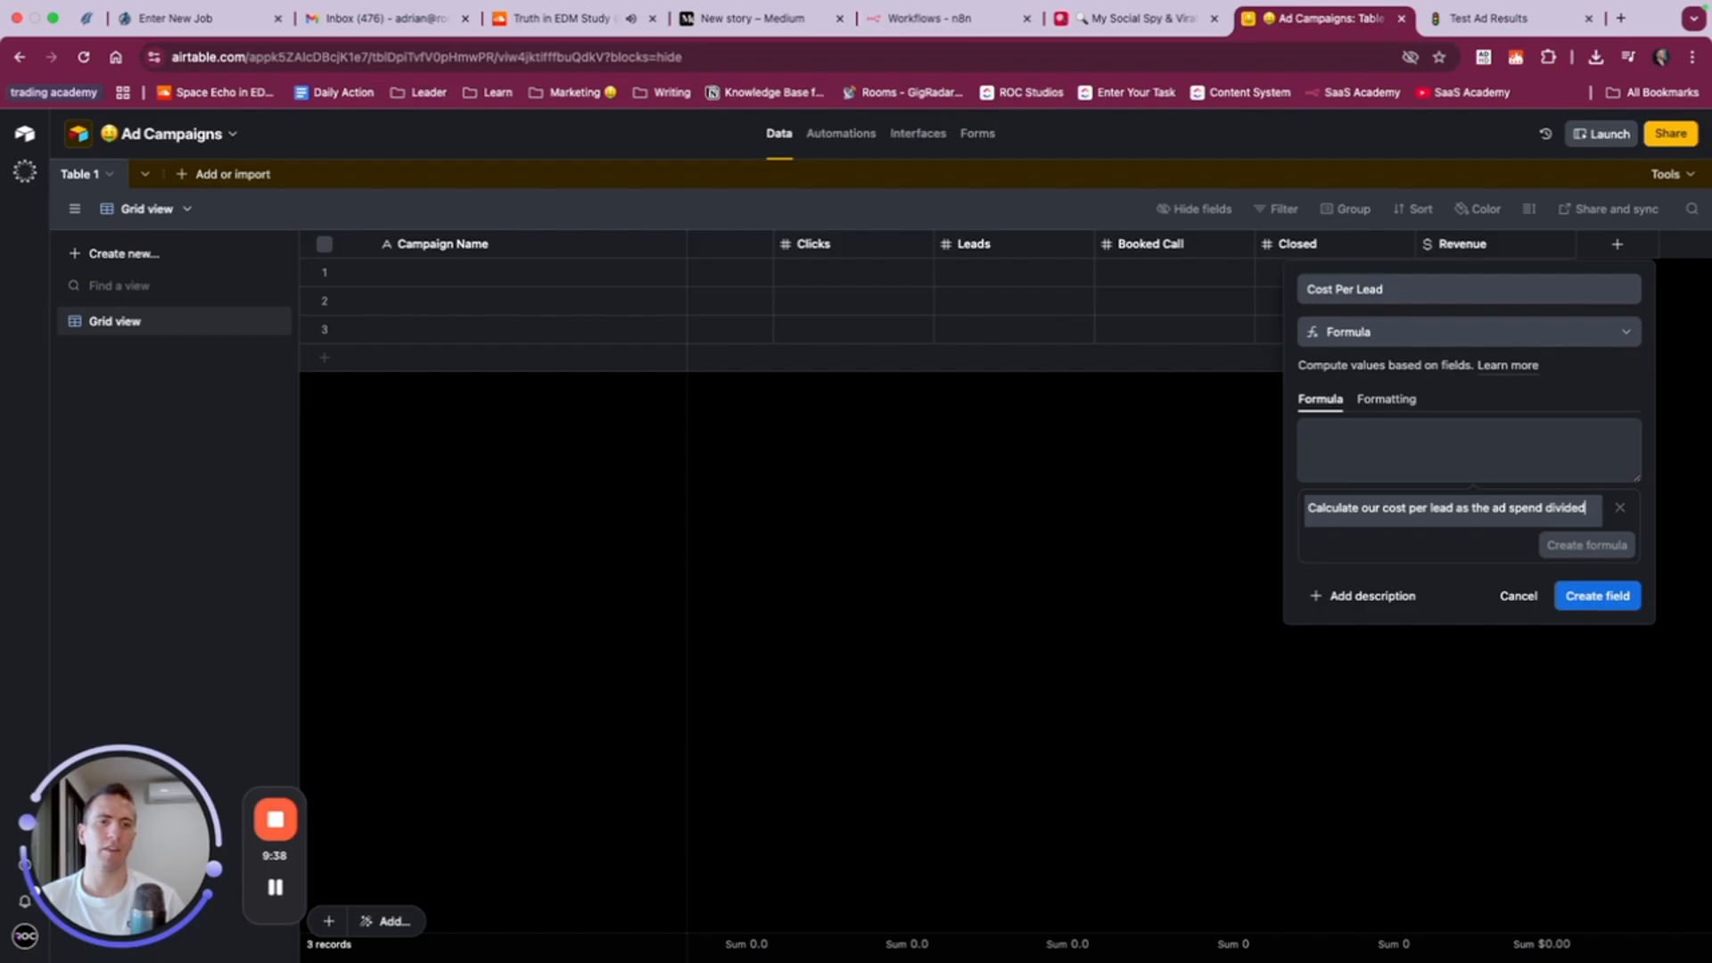
{"action": "type", "text": "by the numb"}
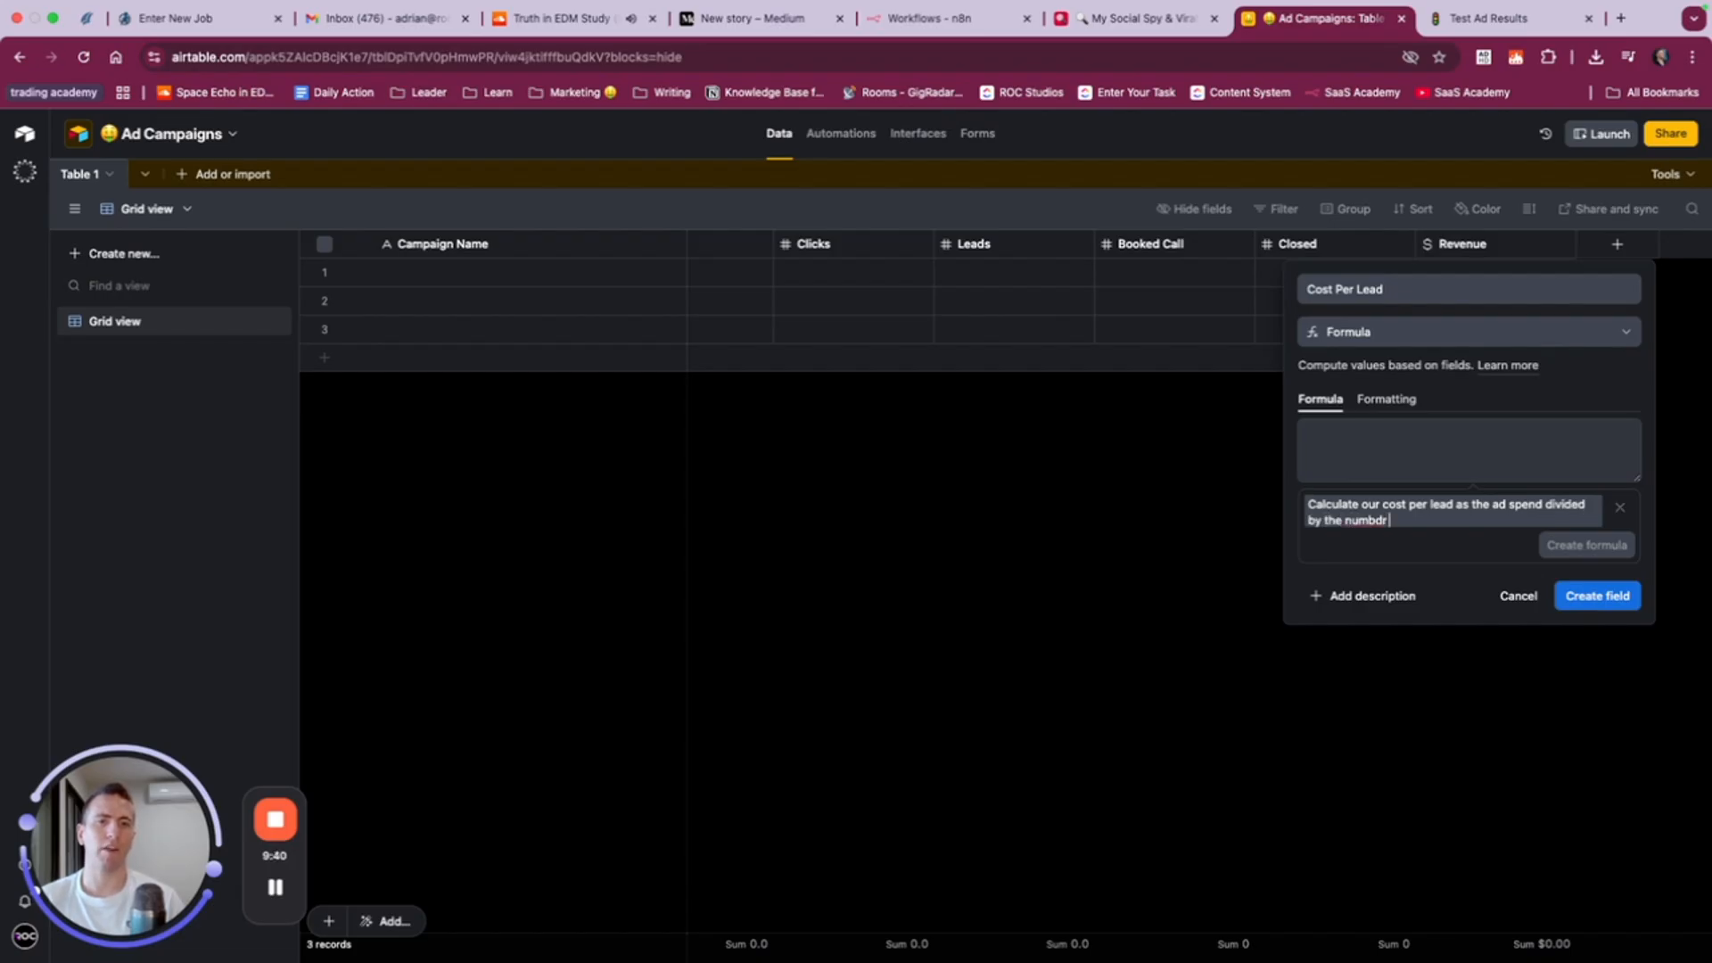
{"action": "type", "text": "er of leads we have"}
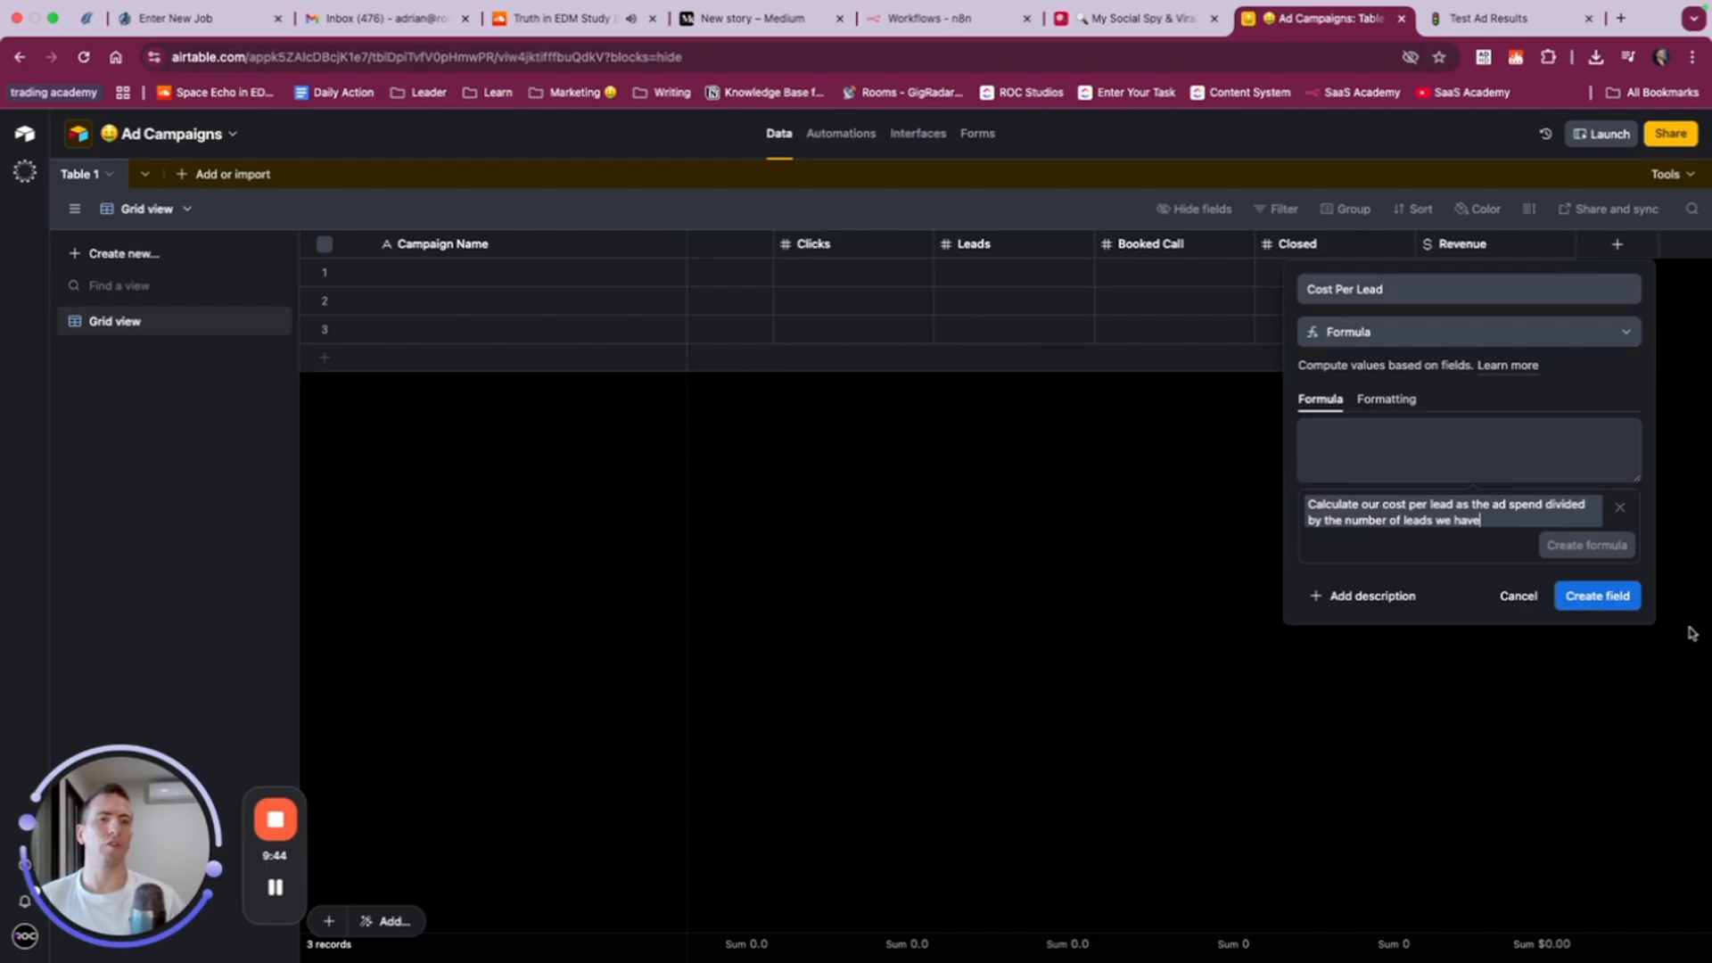
{"action": "left_click", "coordinate": [1623, 600]}
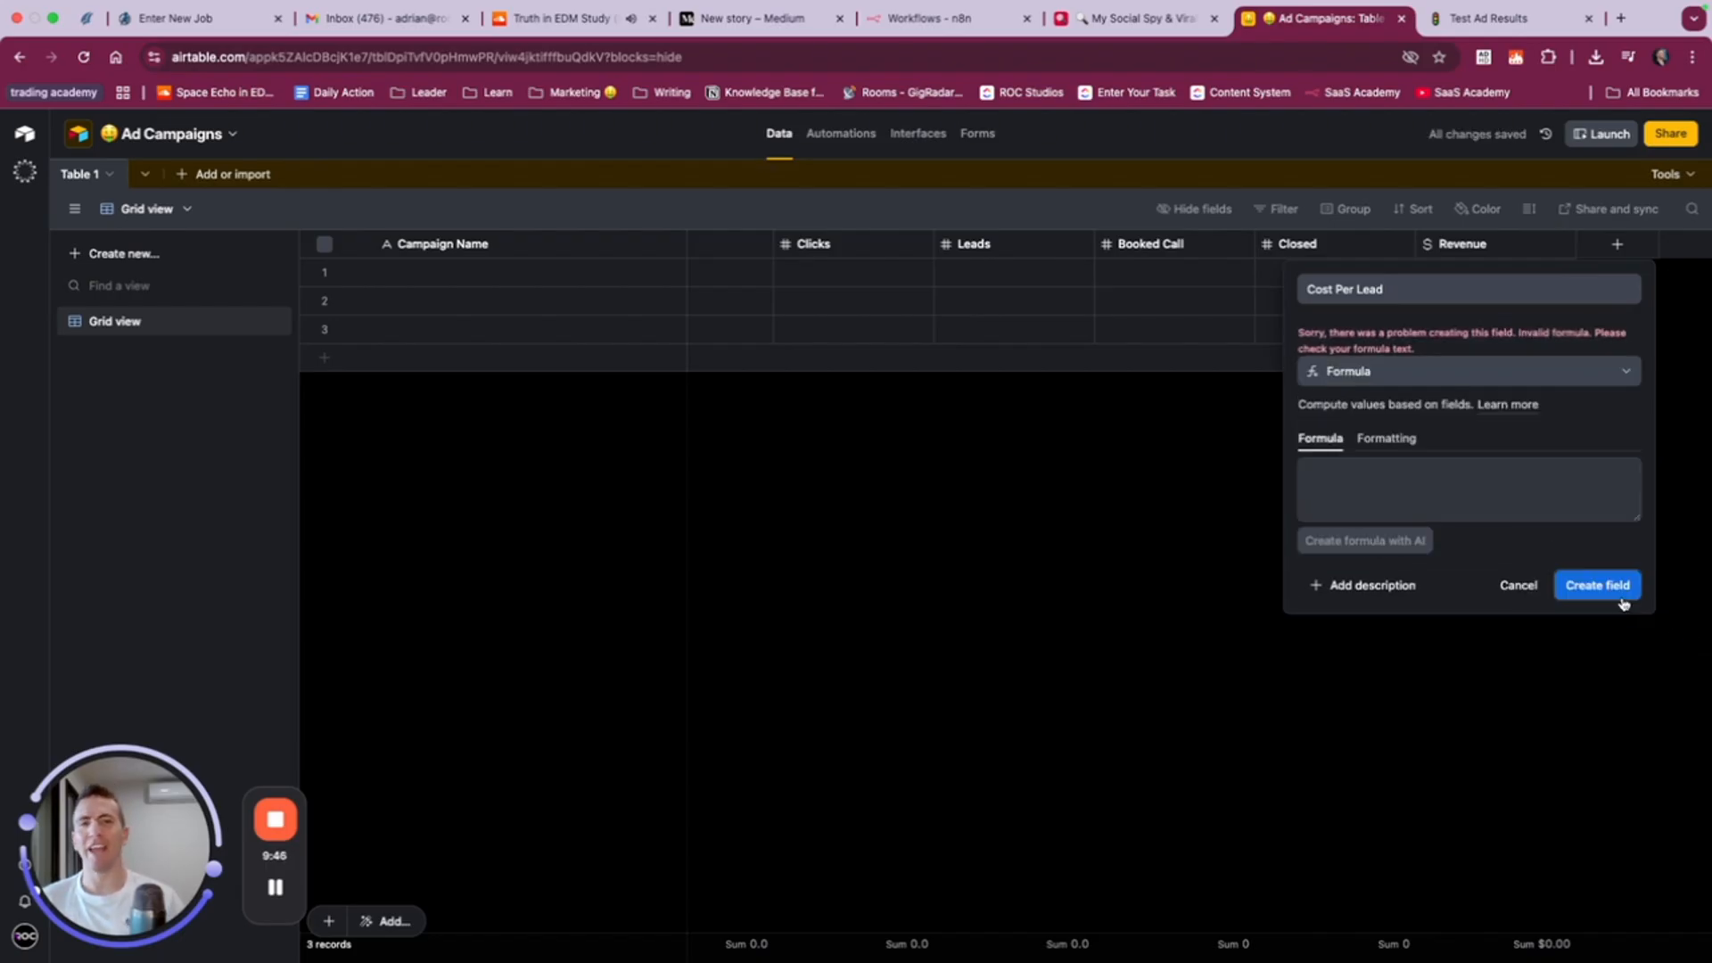
{"action": "left_click", "coordinate": [1504, 500]}
{"action": "left_click", "coordinate": [1402, 544]}
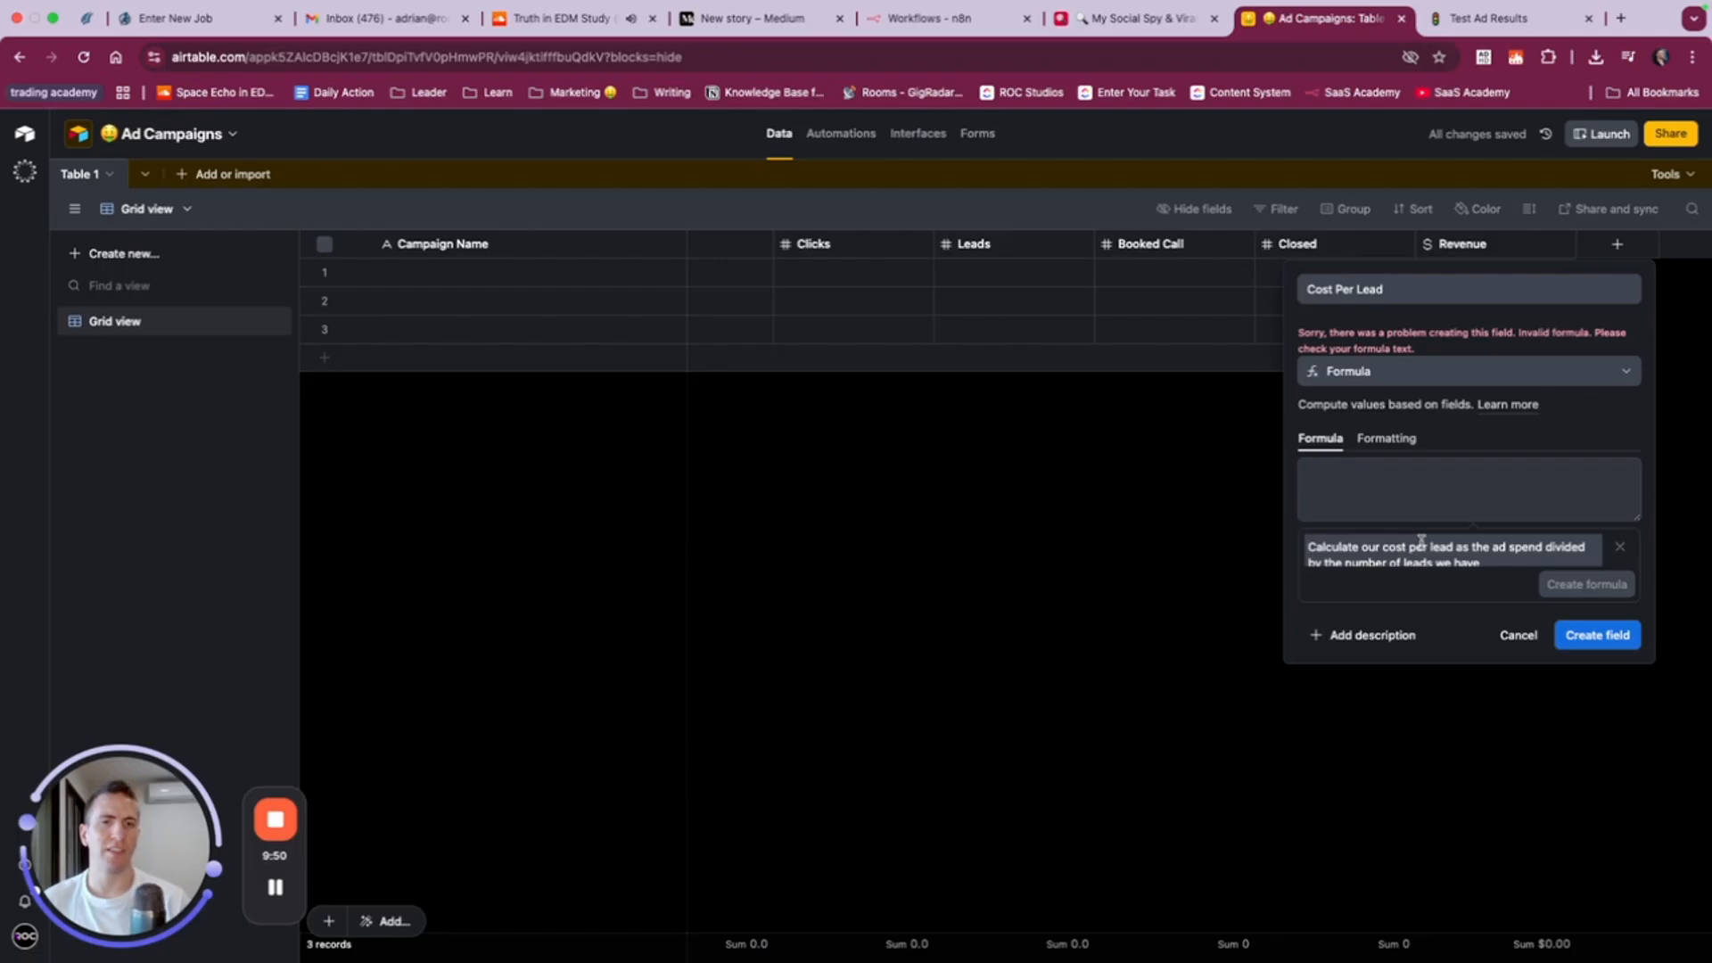
{"action": "left_click", "coordinate": [1585, 595]}
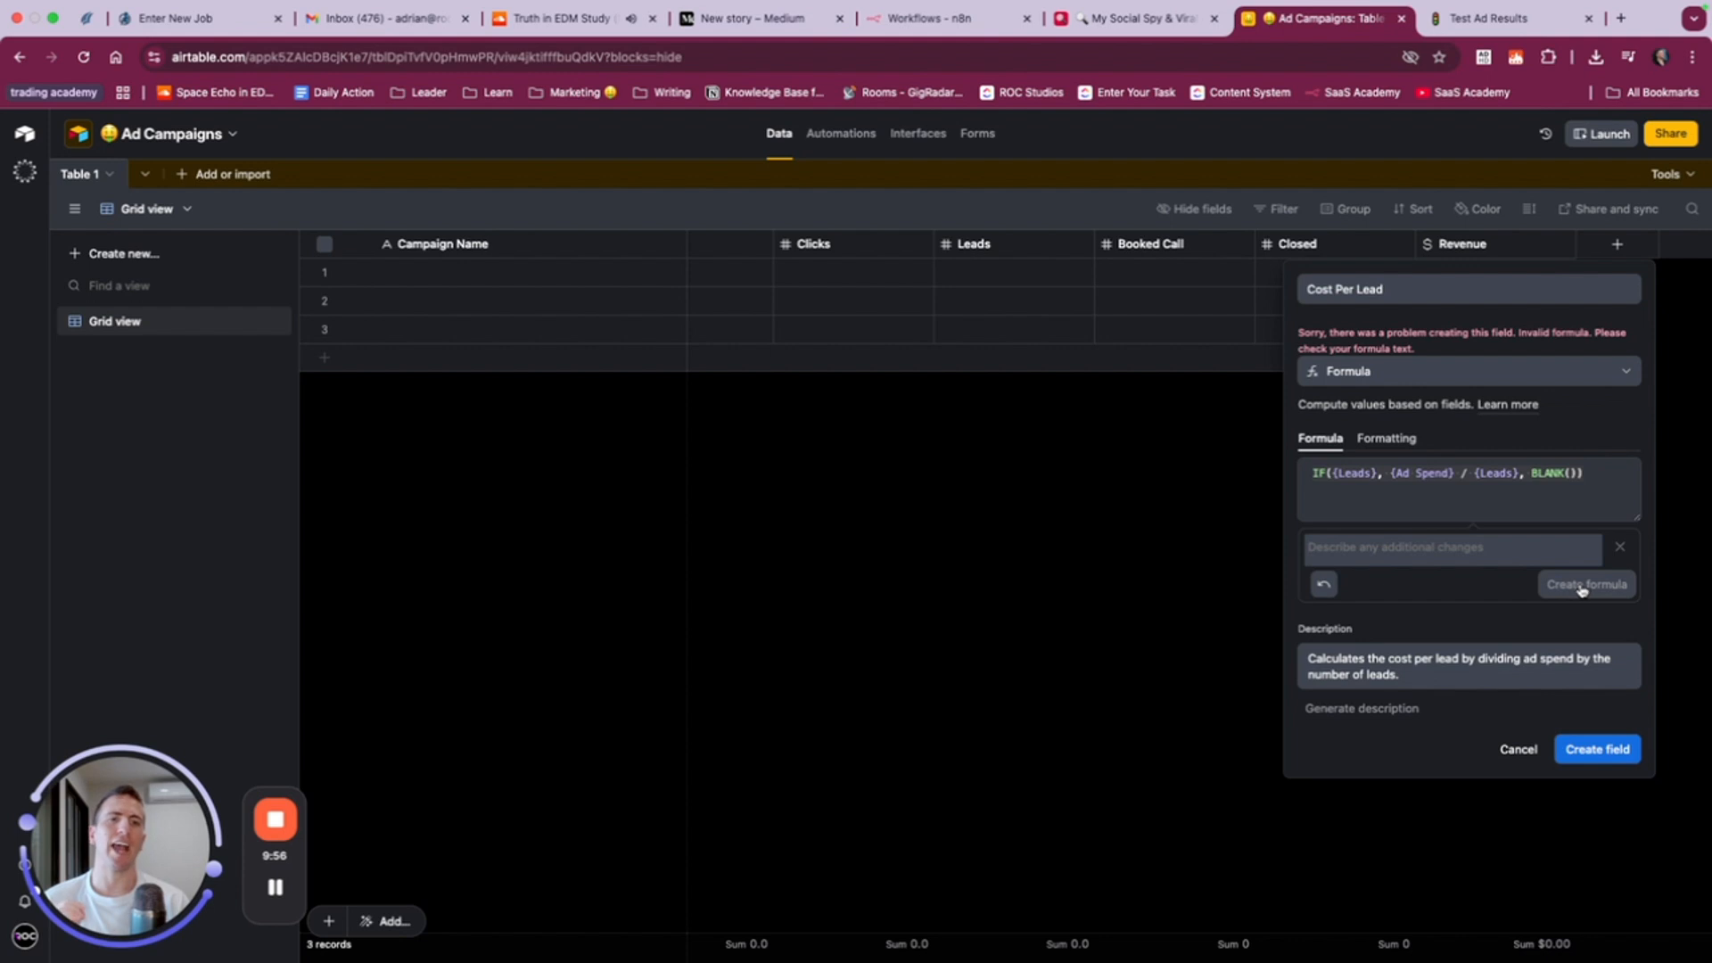
- Examine the parts of the generated Cost Per Lead formula and the formula syntax examples
{"action": "triple_click", "coordinate": [1507, 481]}
{"action": "right_click", "coordinate": [1507, 481]}
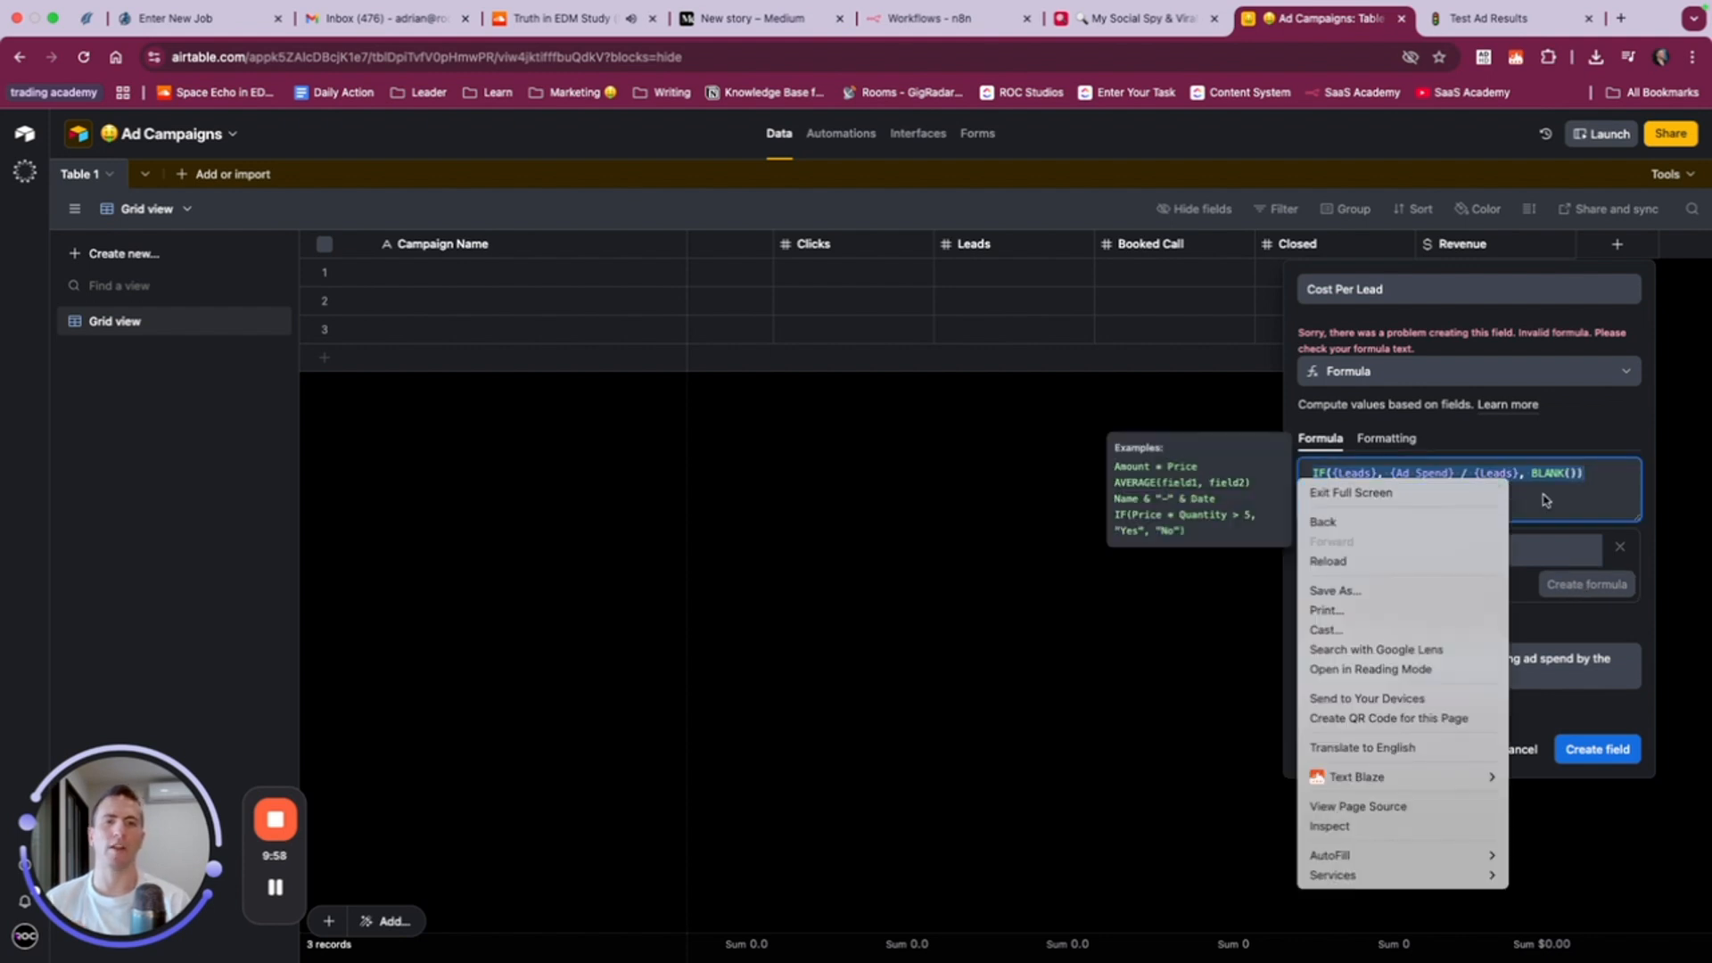
{"action": "left_click", "coordinate": [1548, 500]}
{"action": "left_click", "coordinate": [1563, 495]}
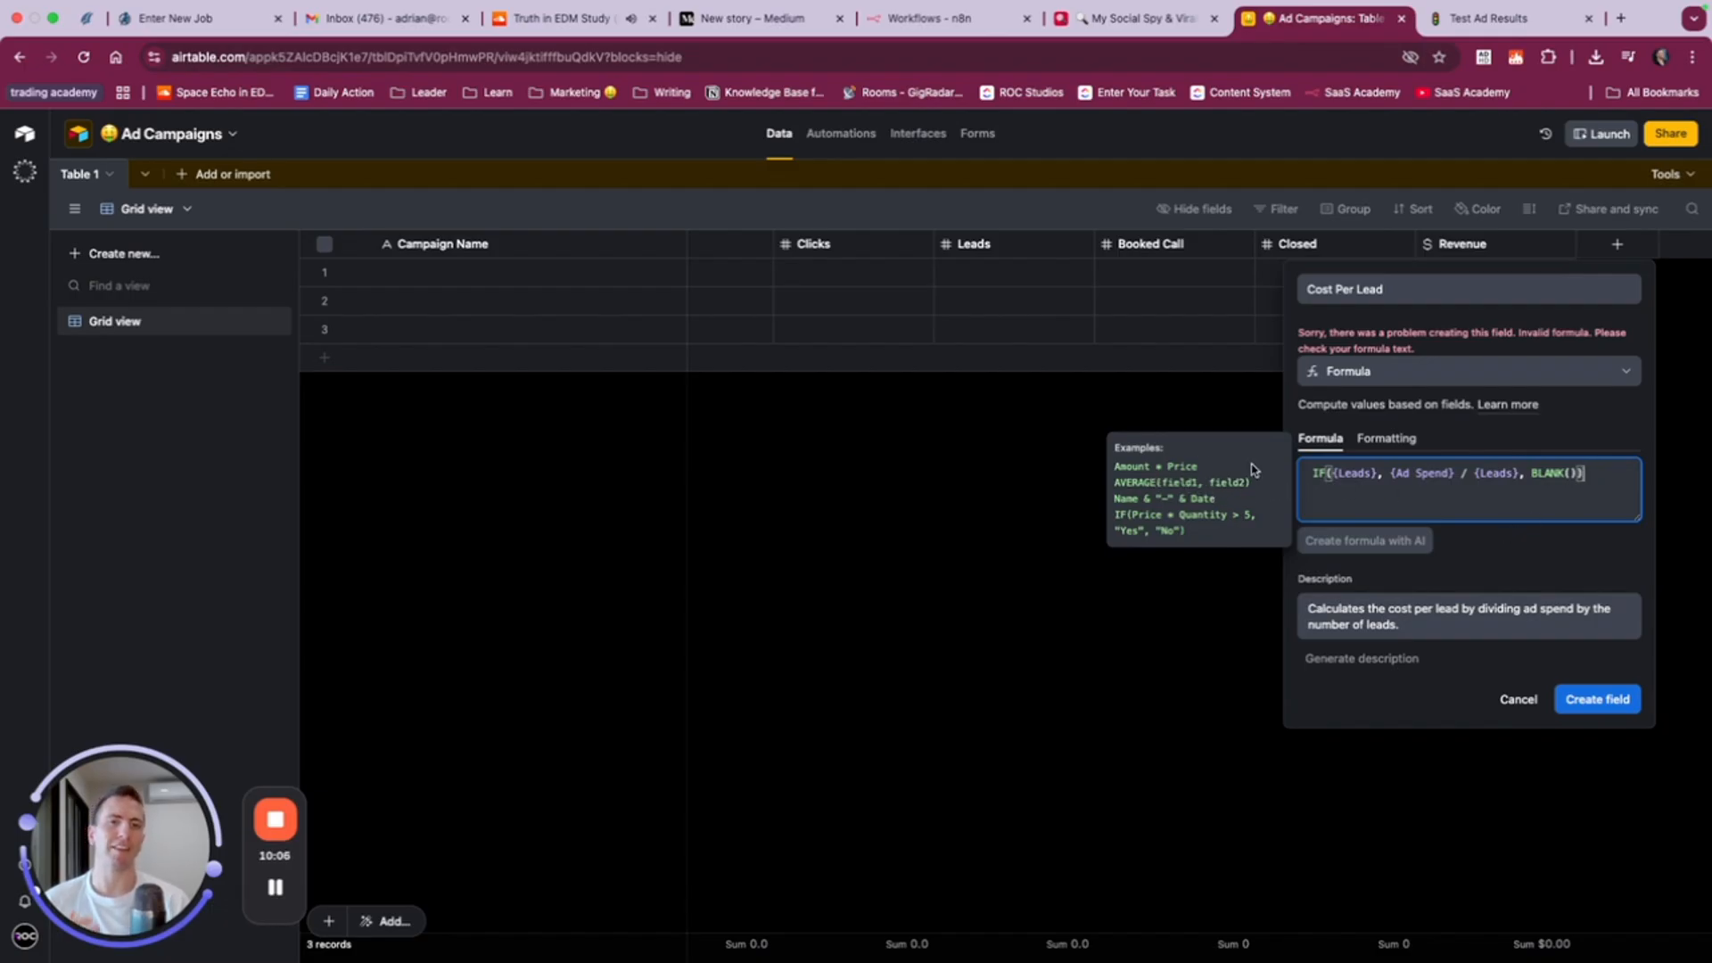
{"action": "double_click", "coordinate": [1372, 474]}
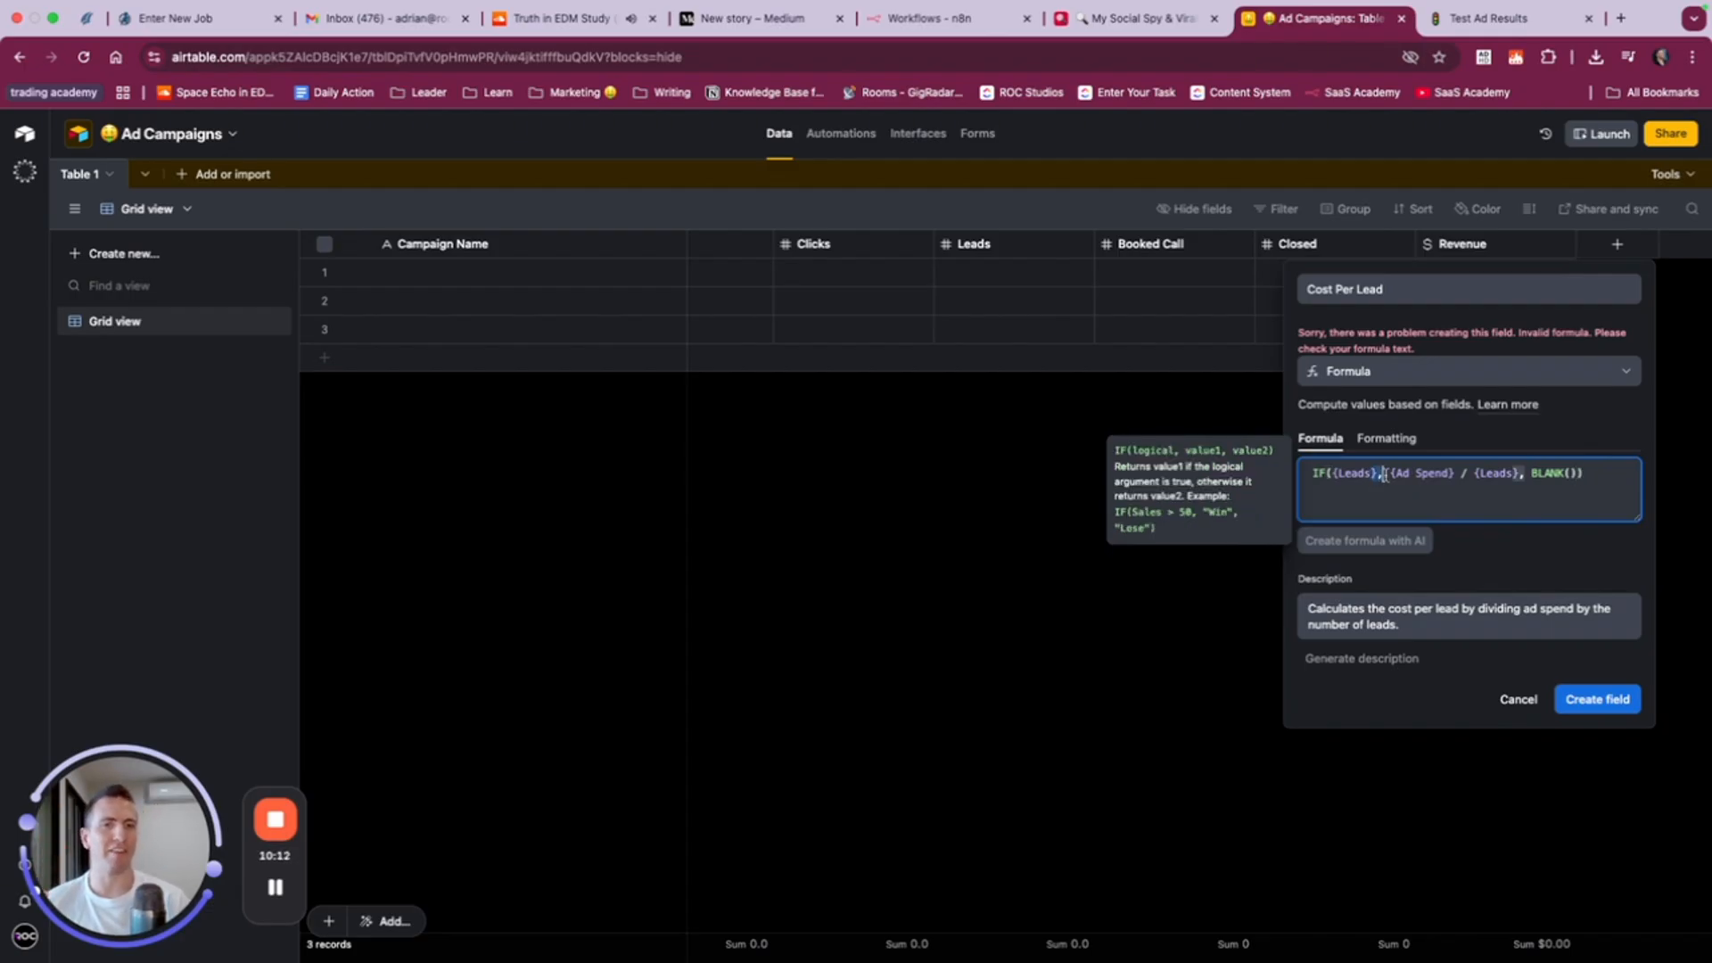
{"action": "left_click", "coordinate": [1448, 486]}
{"action": "left_click", "coordinate": [1466, 474]}
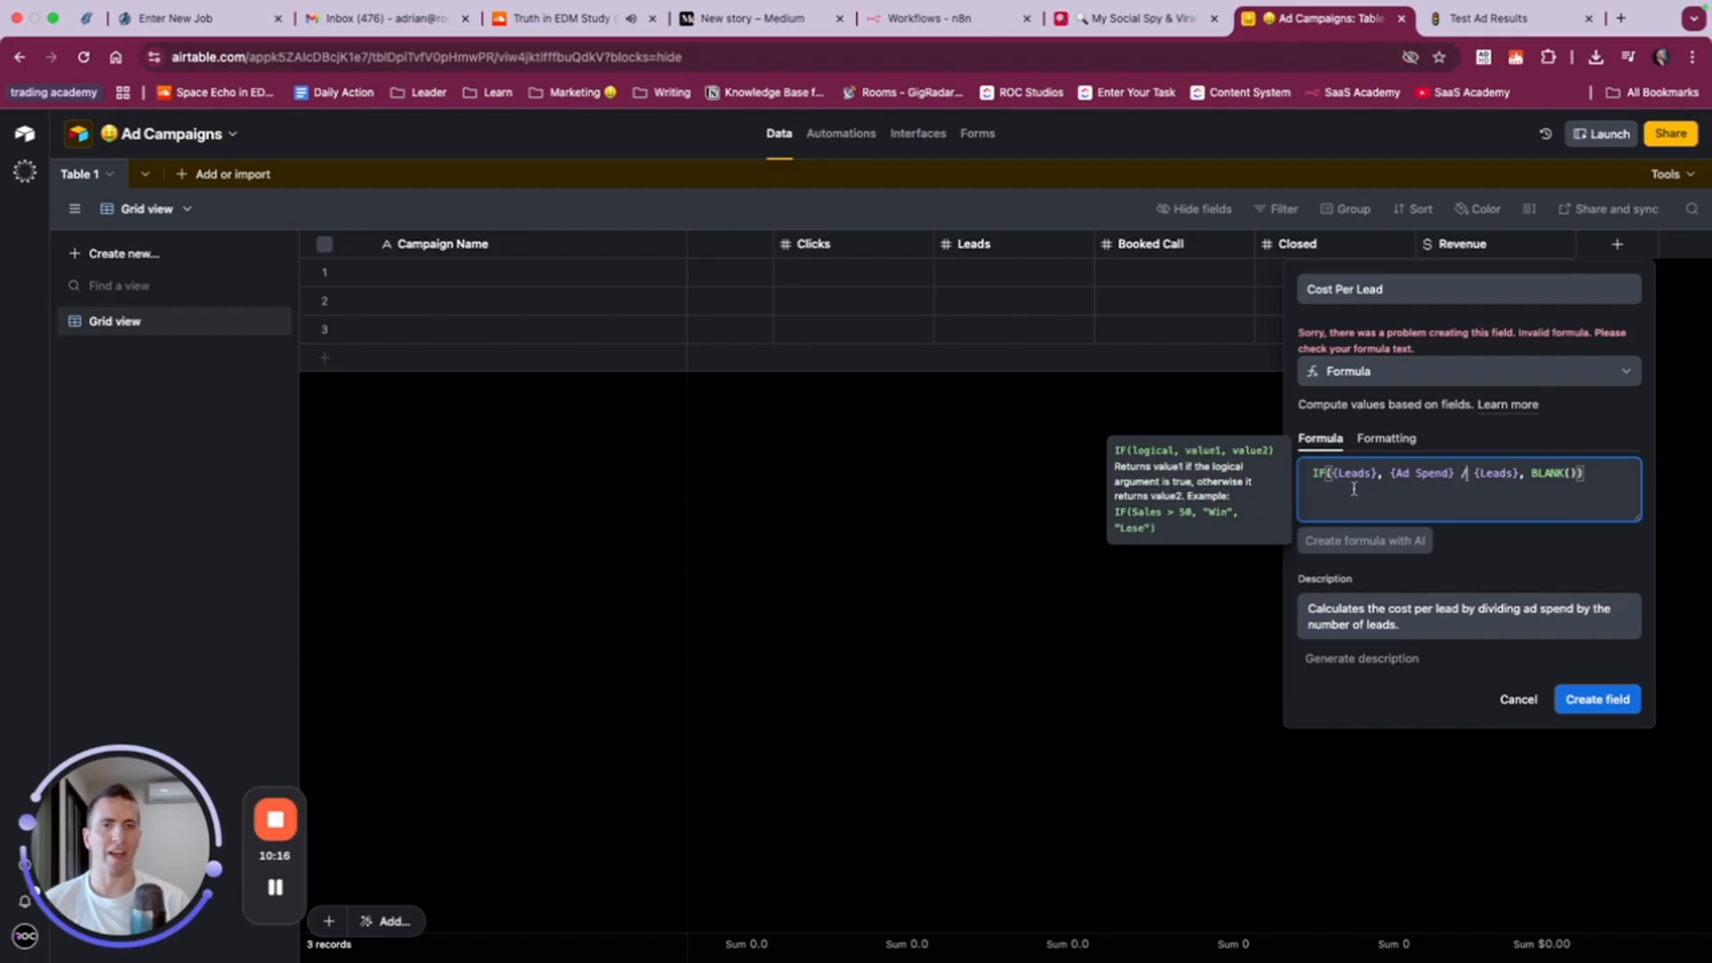
{"action": "left_click", "coordinate": [1584, 473]}
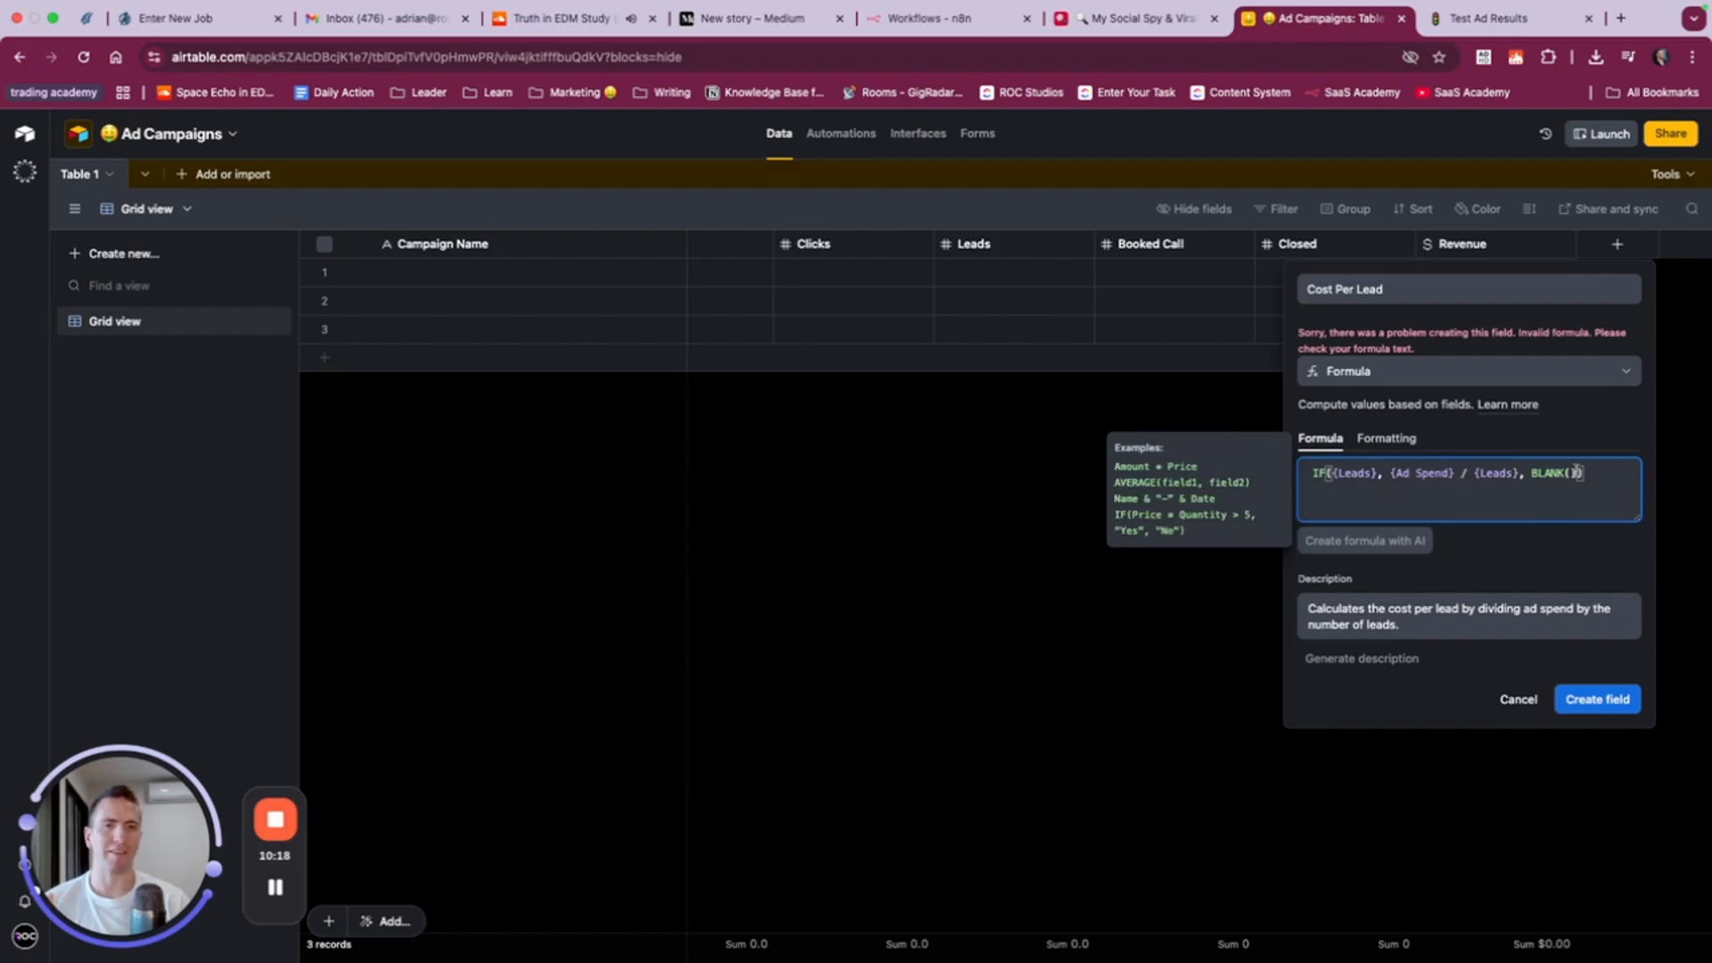
{"action": "left_click", "coordinate": [1318, 473]}
{"action": "left_click", "coordinate": [1313, 473]}
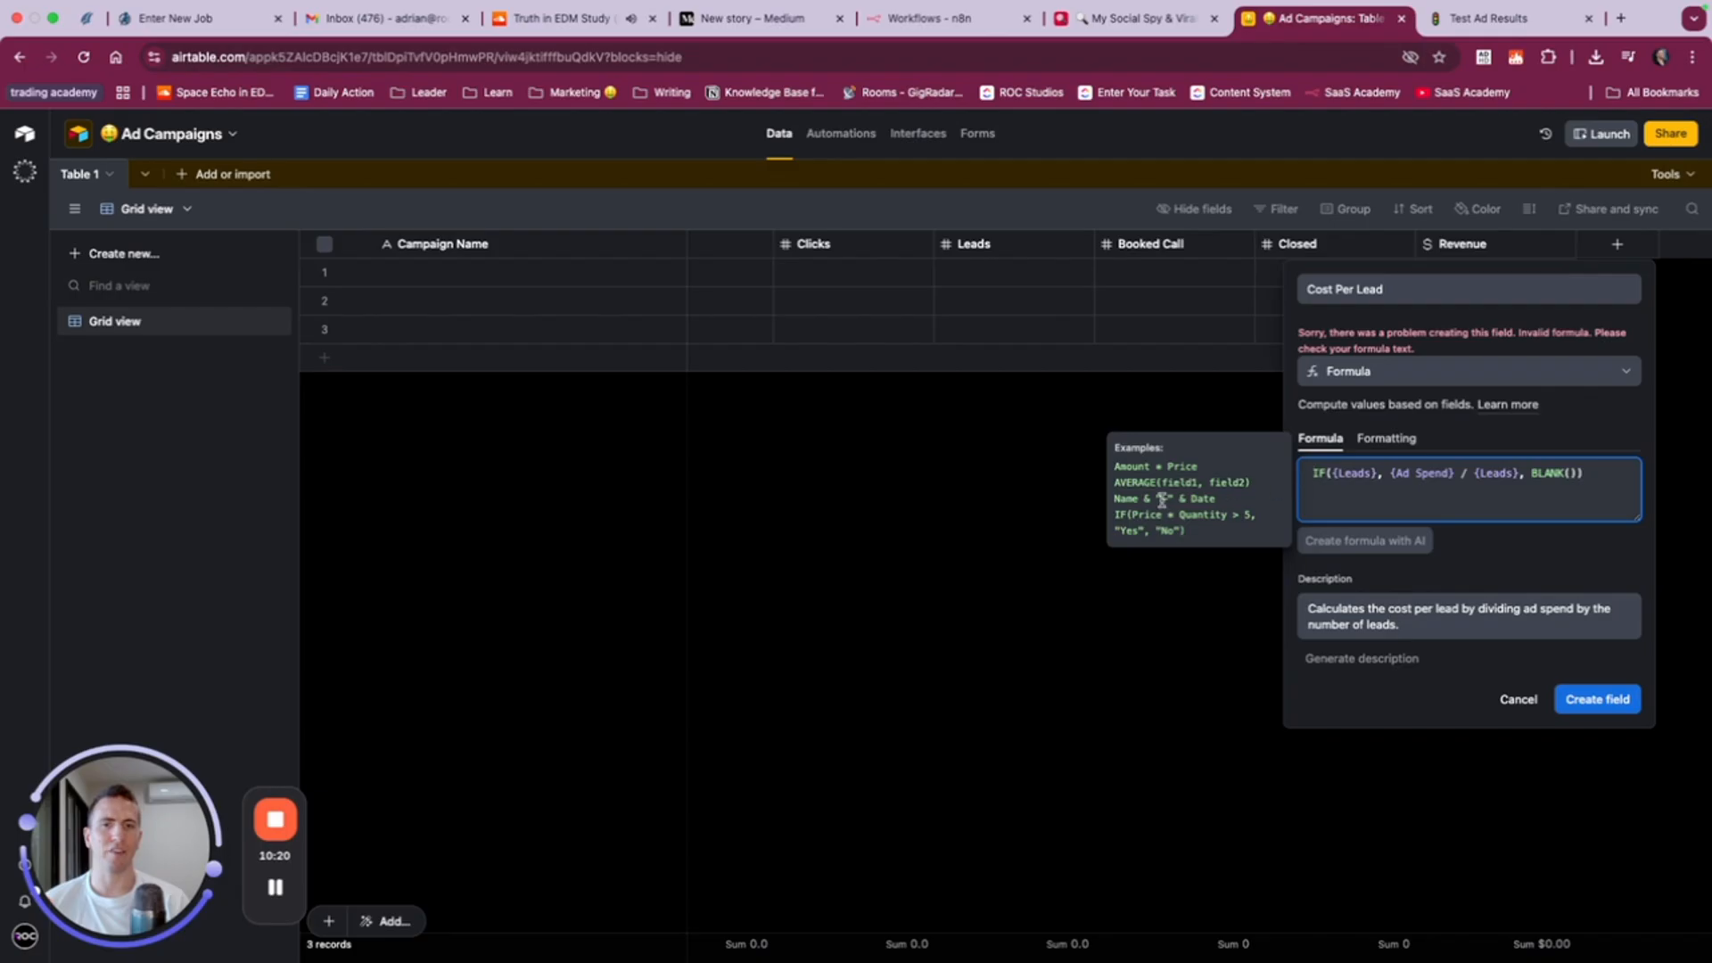
{"action": "double_click", "coordinate": [1159, 469]}
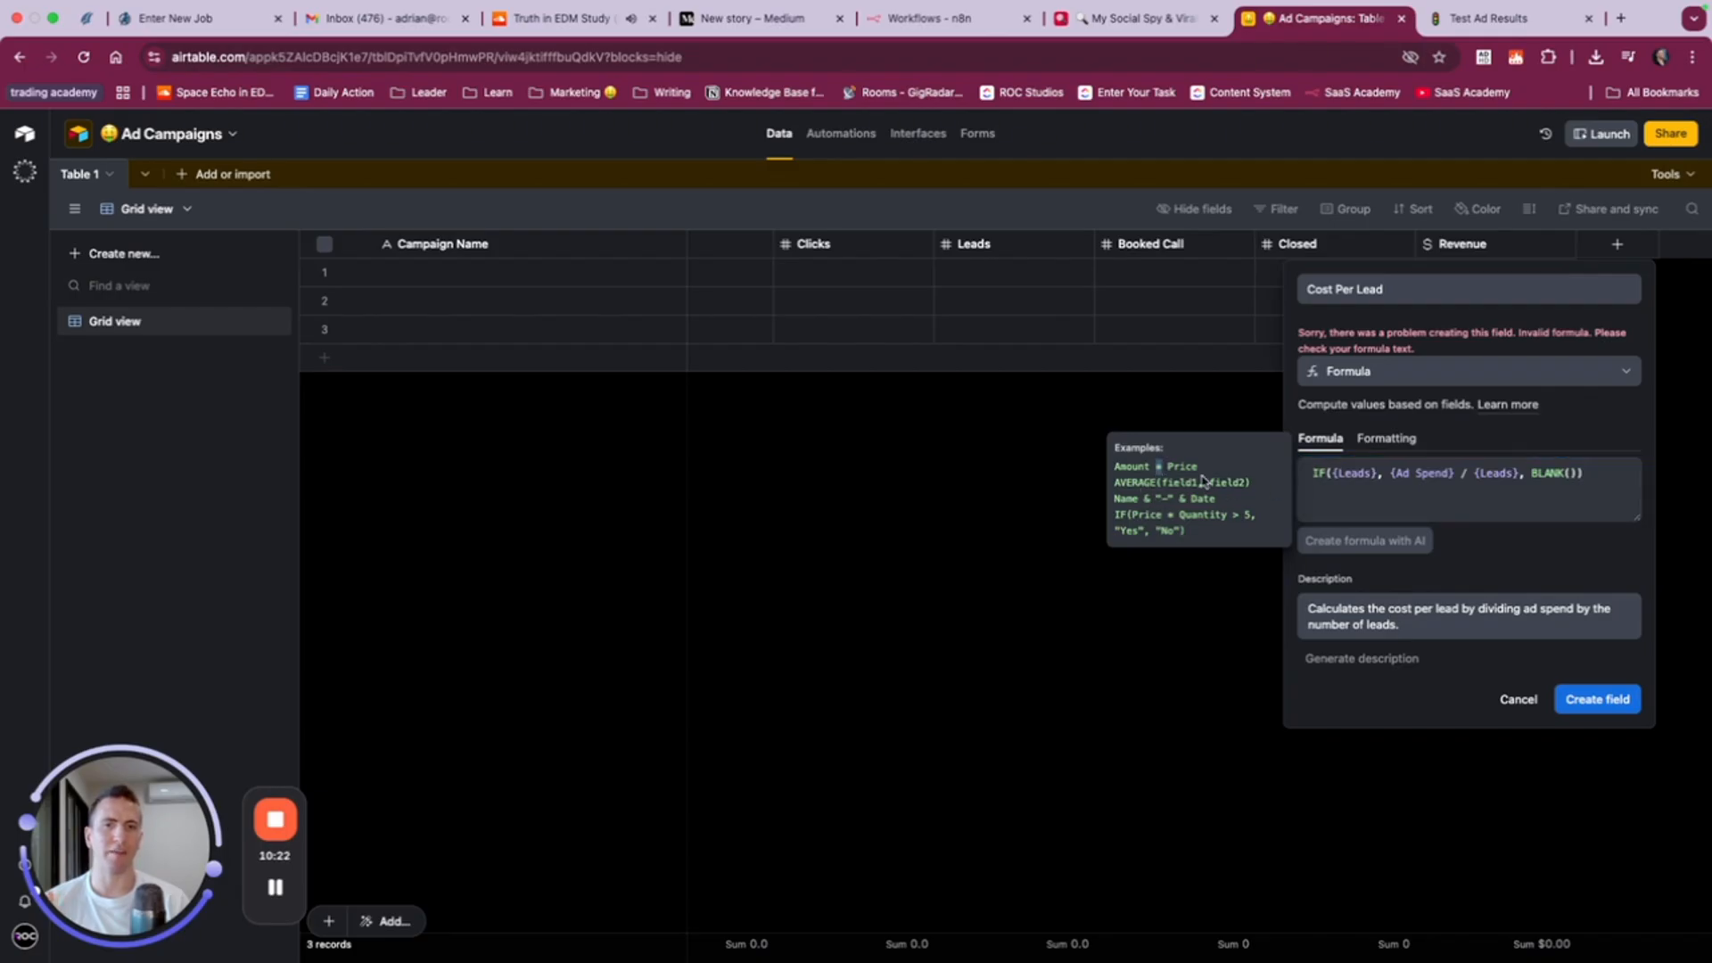
{"action": "left_click_drag", "start_coordinate": [1116, 482], "coordinate": [1240, 482]}
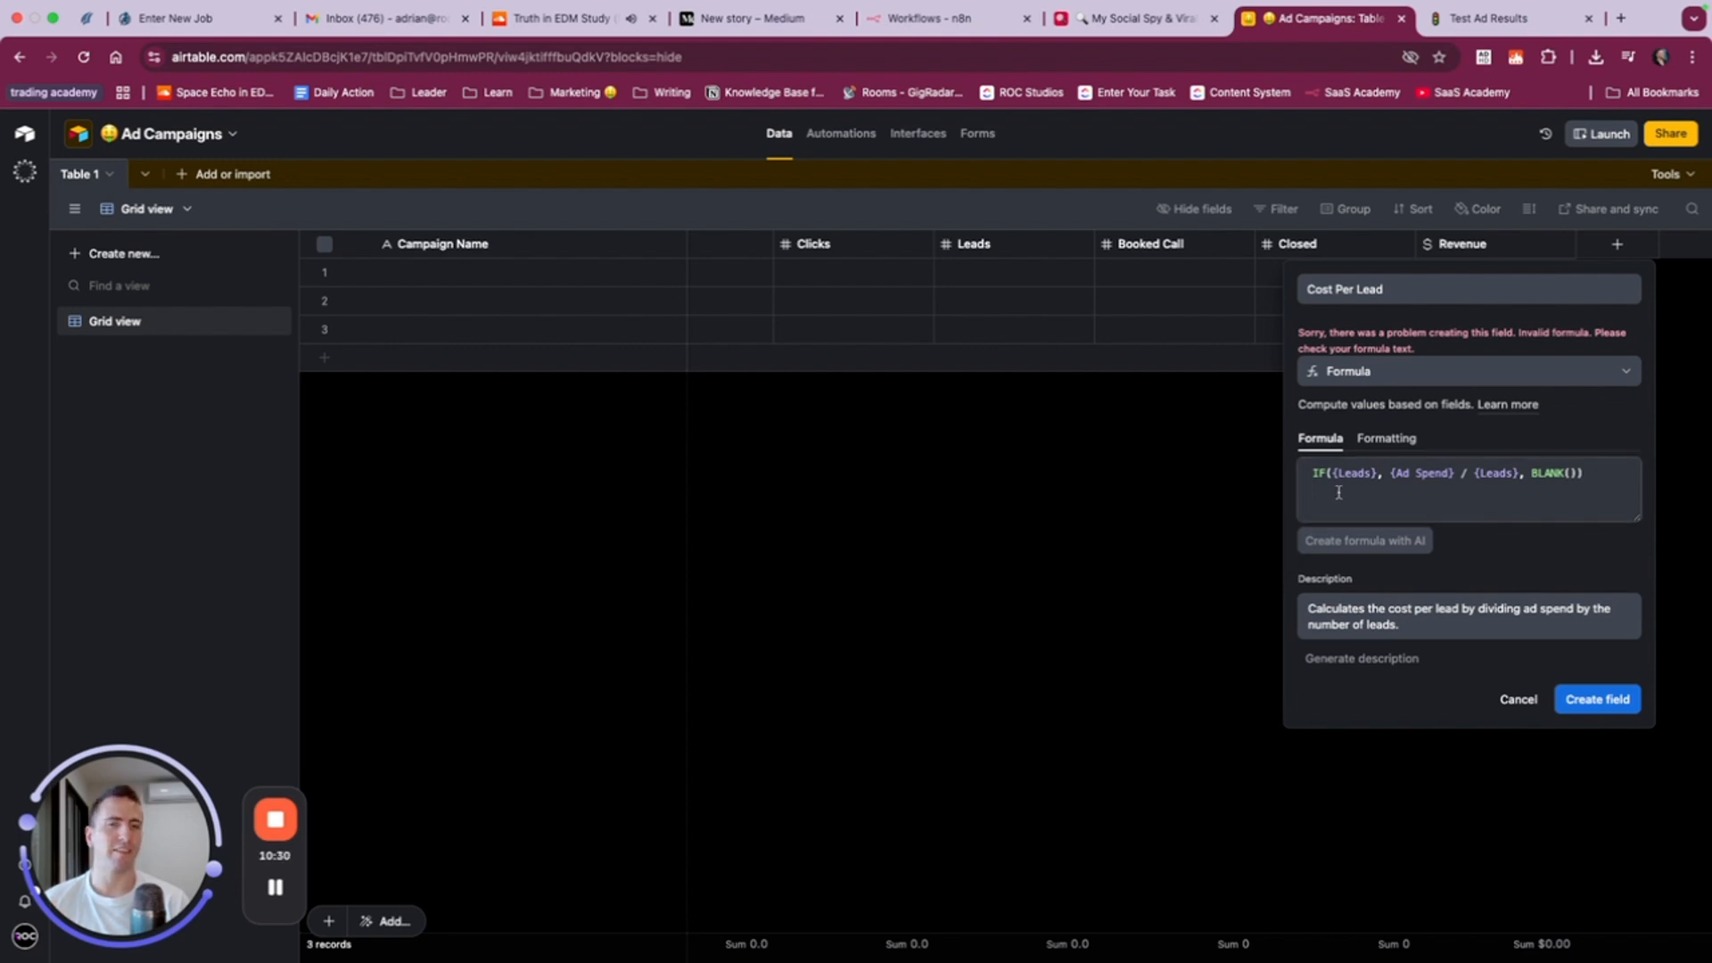
- Create the Cost Per Lead formula field and select the first record's Campaign Name cell
{"action": "left_click", "coordinate": [1606, 700]}
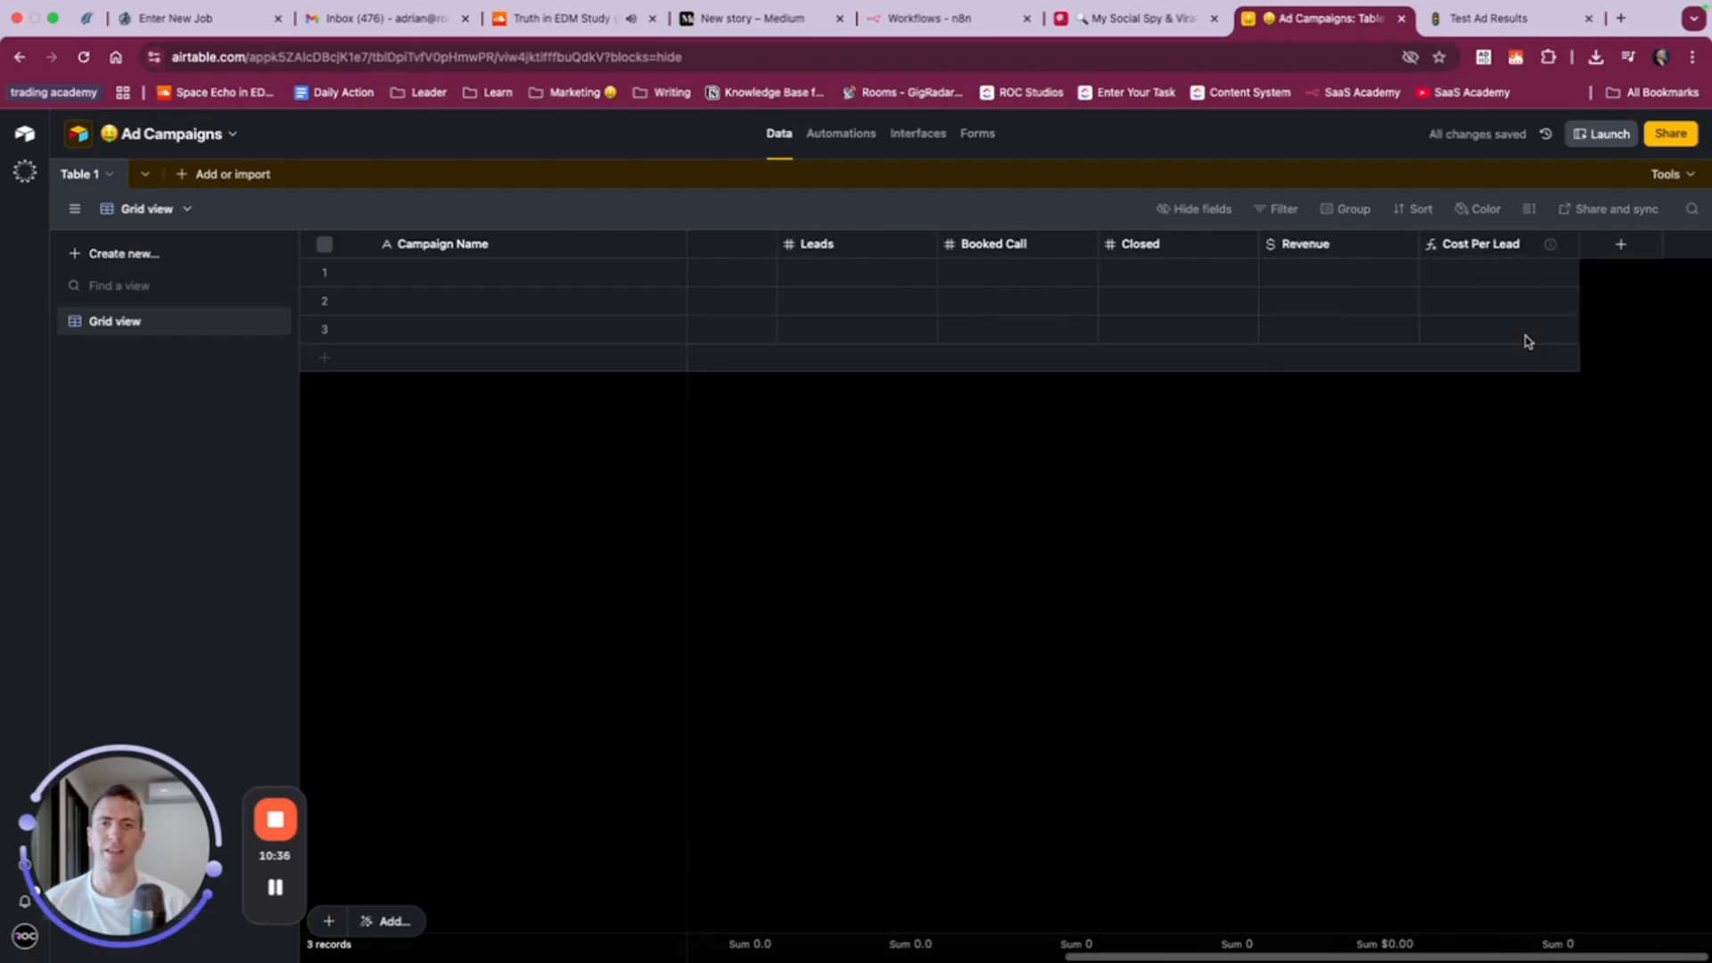
{"action": "scroll", "coordinate": [1528, 341], "scroll_direction": "left", "scroll_amount": 10}
{"action": "left_click", "coordinate": [611, 268]}
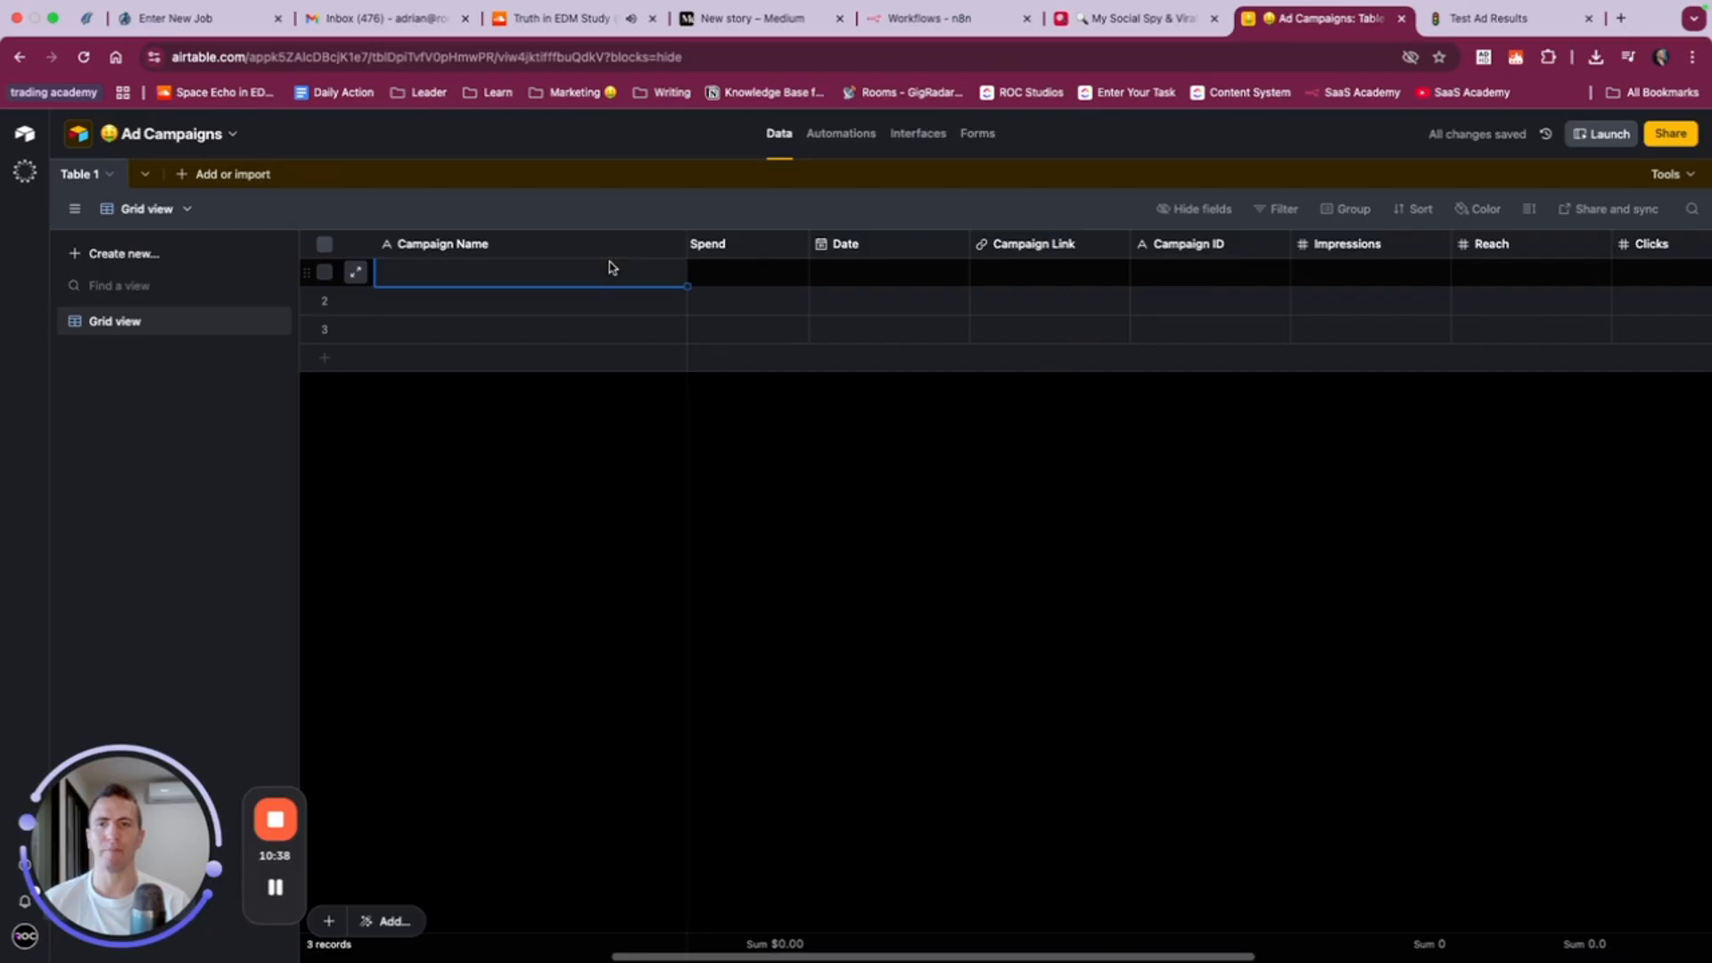
- Name the first record "Shoes for dogs. Facebook Marketing Blast" and set its Cost Per Goal (CPL) to $10.00
{"action": "left_click", "coordinate": [596, 279]}
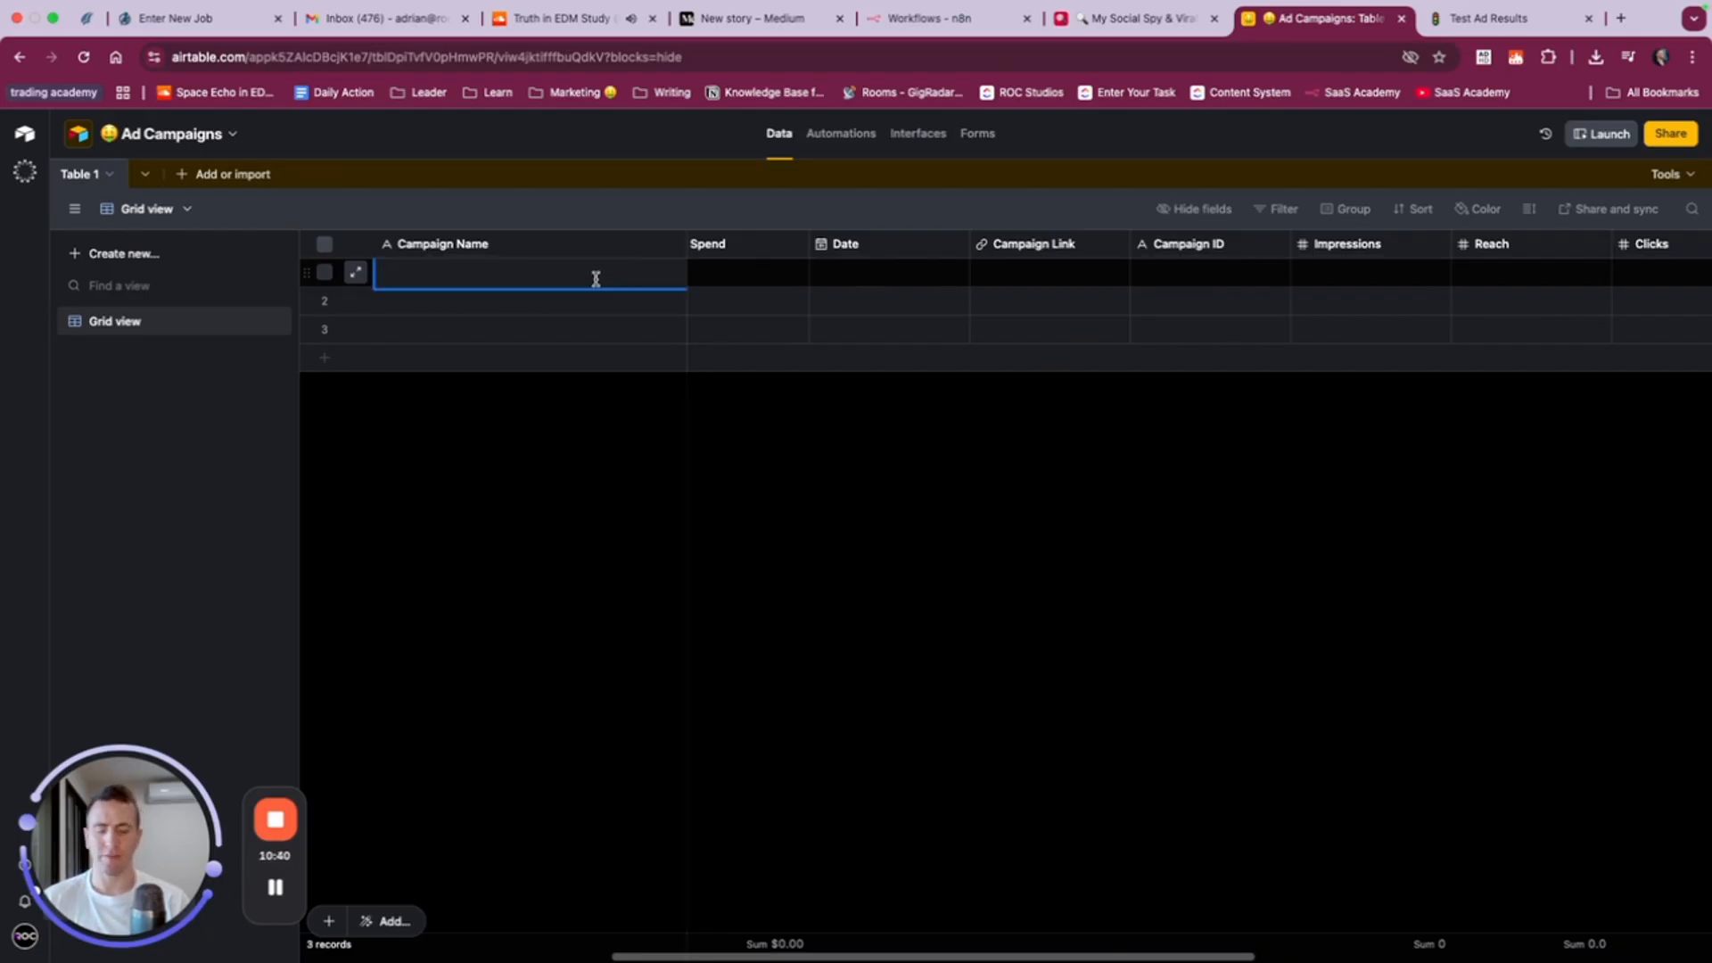
{"action": "type", "text": "Shoes for dogs. Facebook Marketing Blast"}
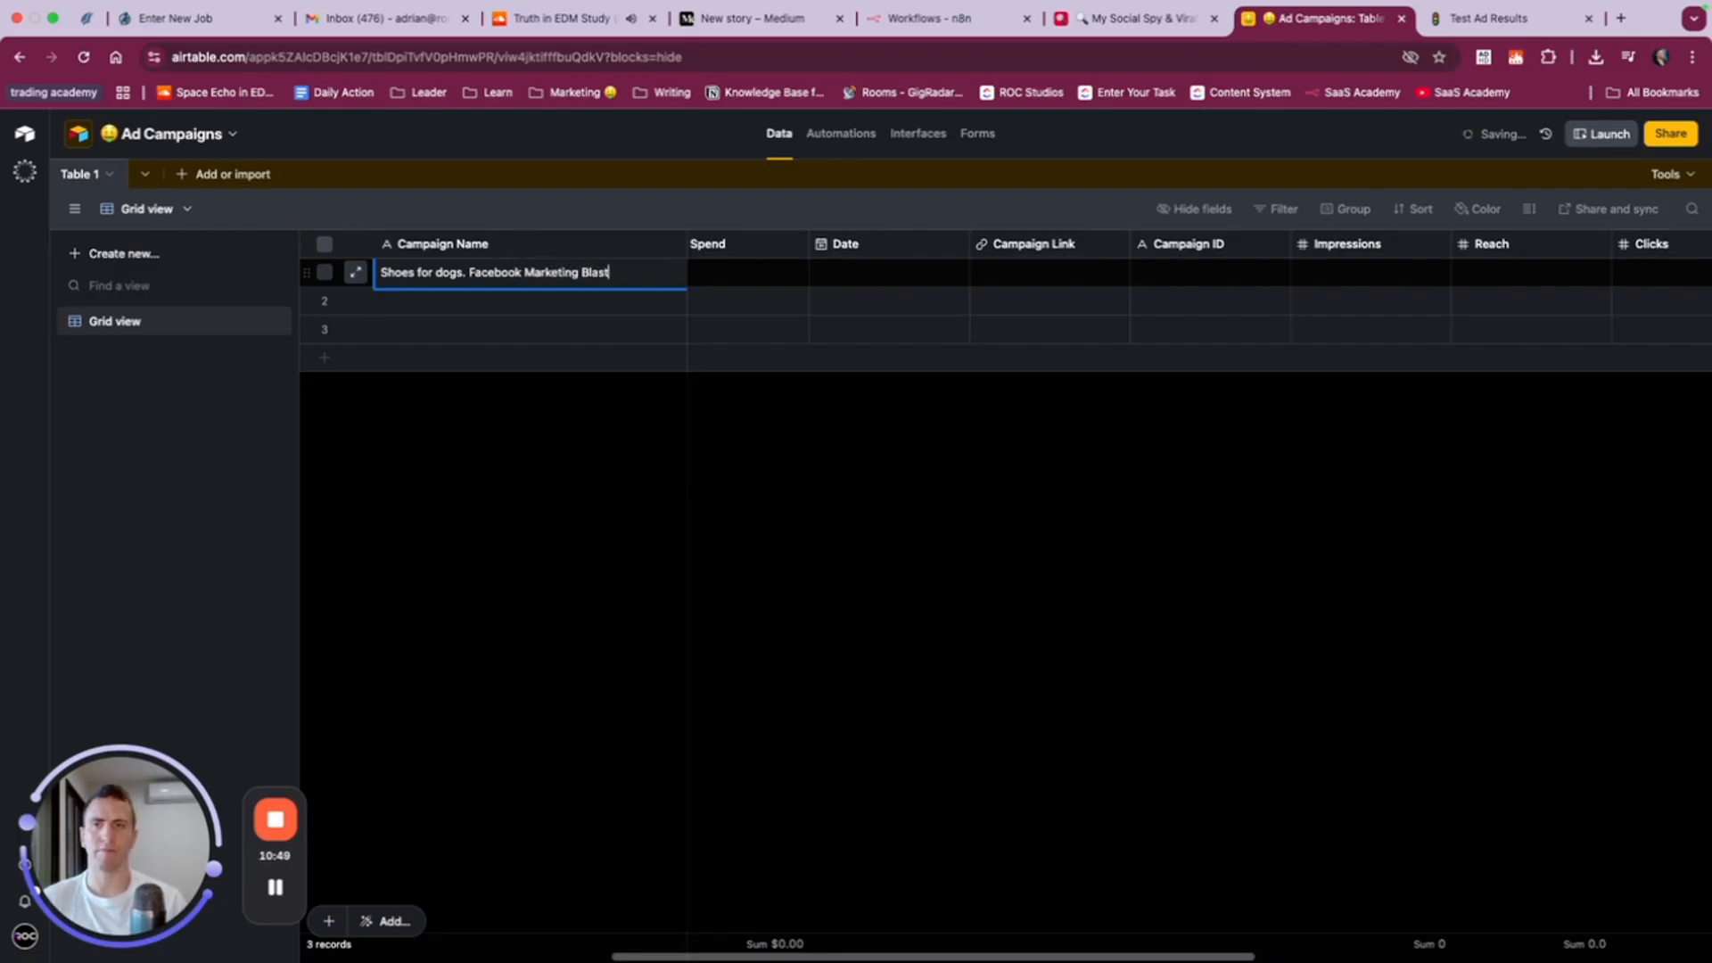
{"action": "key", "text": "Tab"}
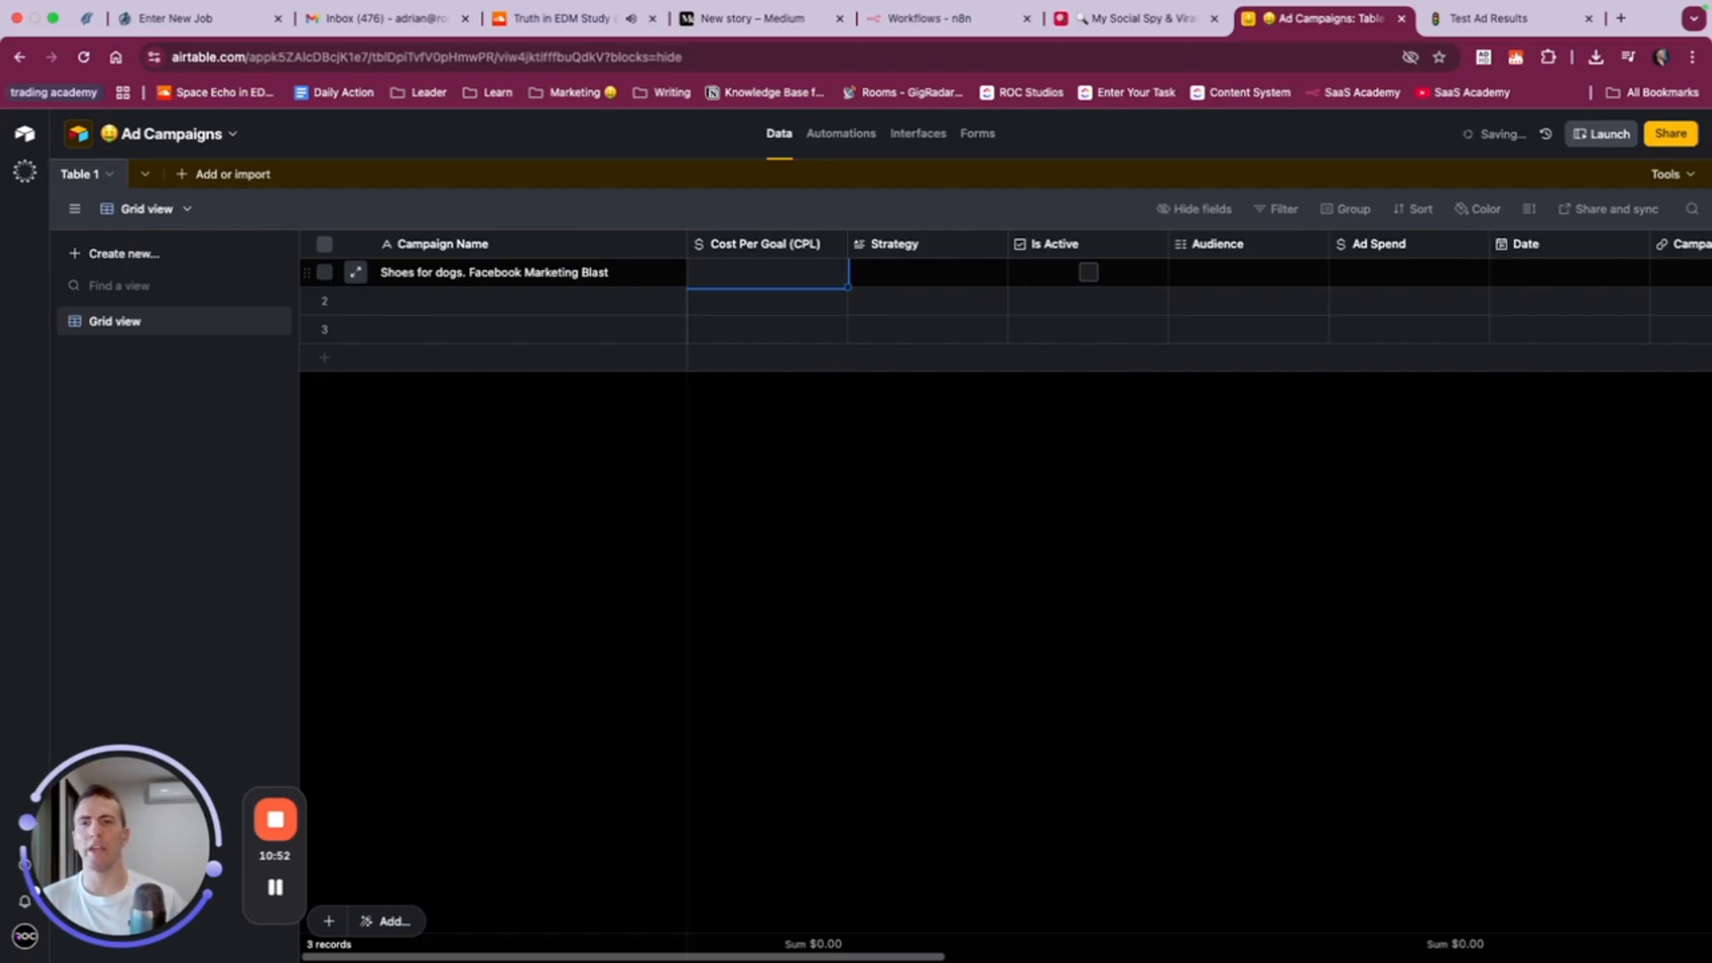
{"action": "type", "text": "10"}
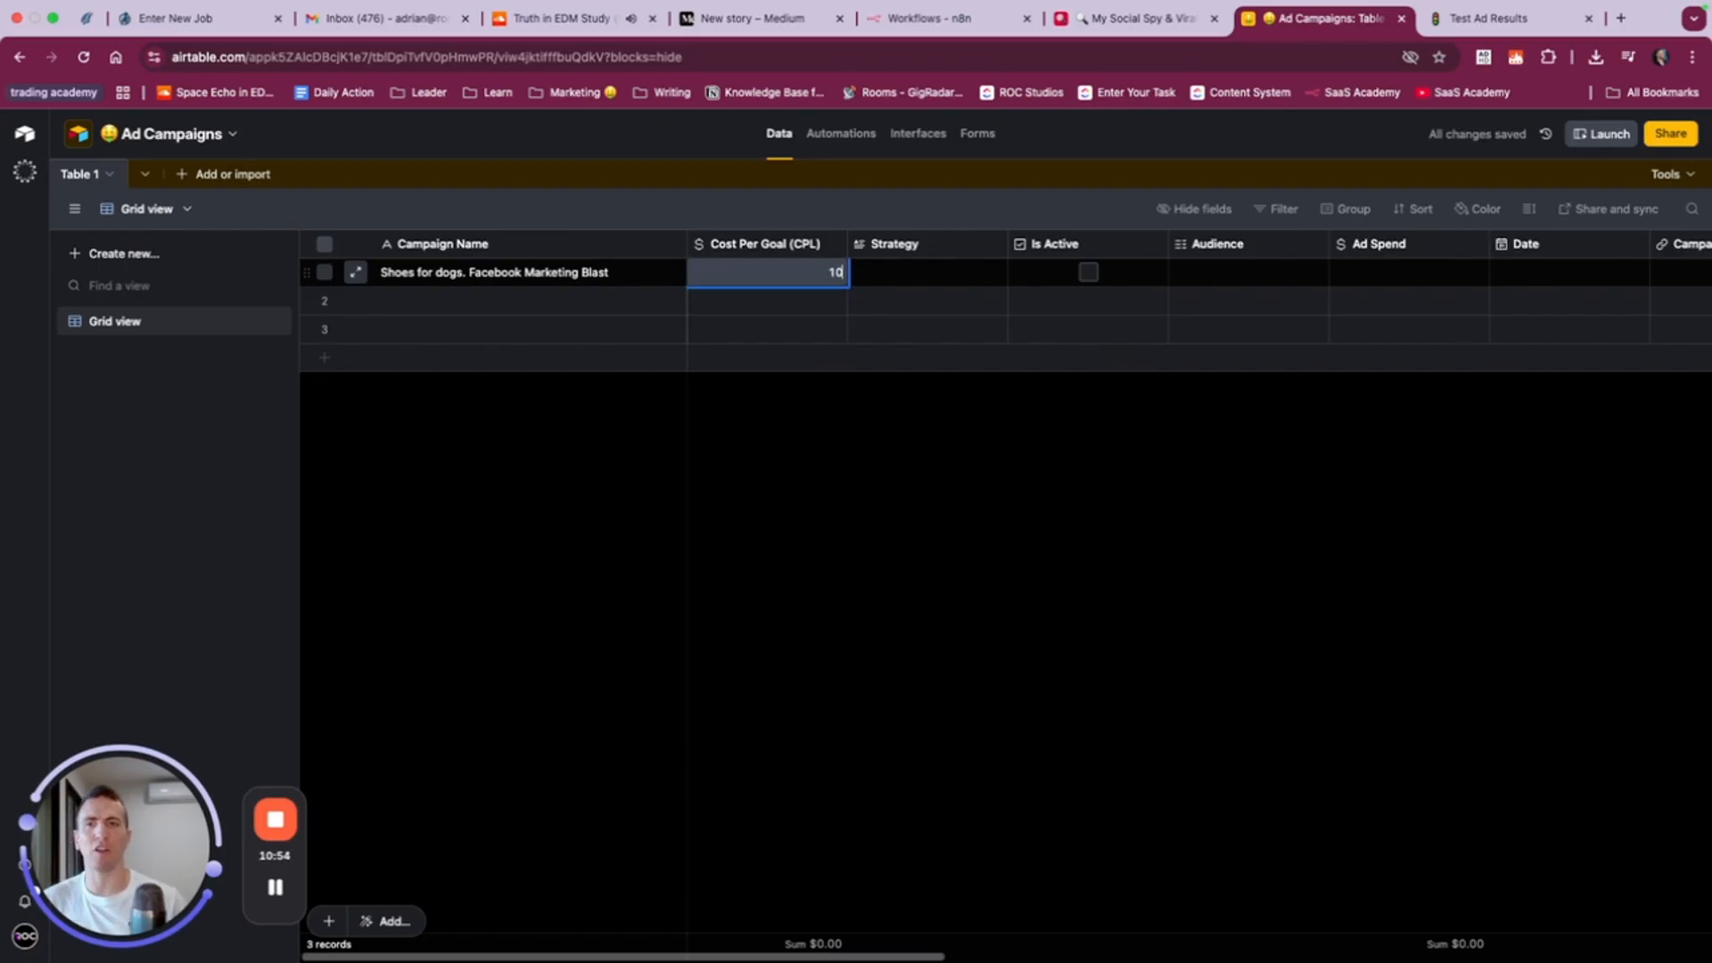
{"action": "key", "text": "Tab"}
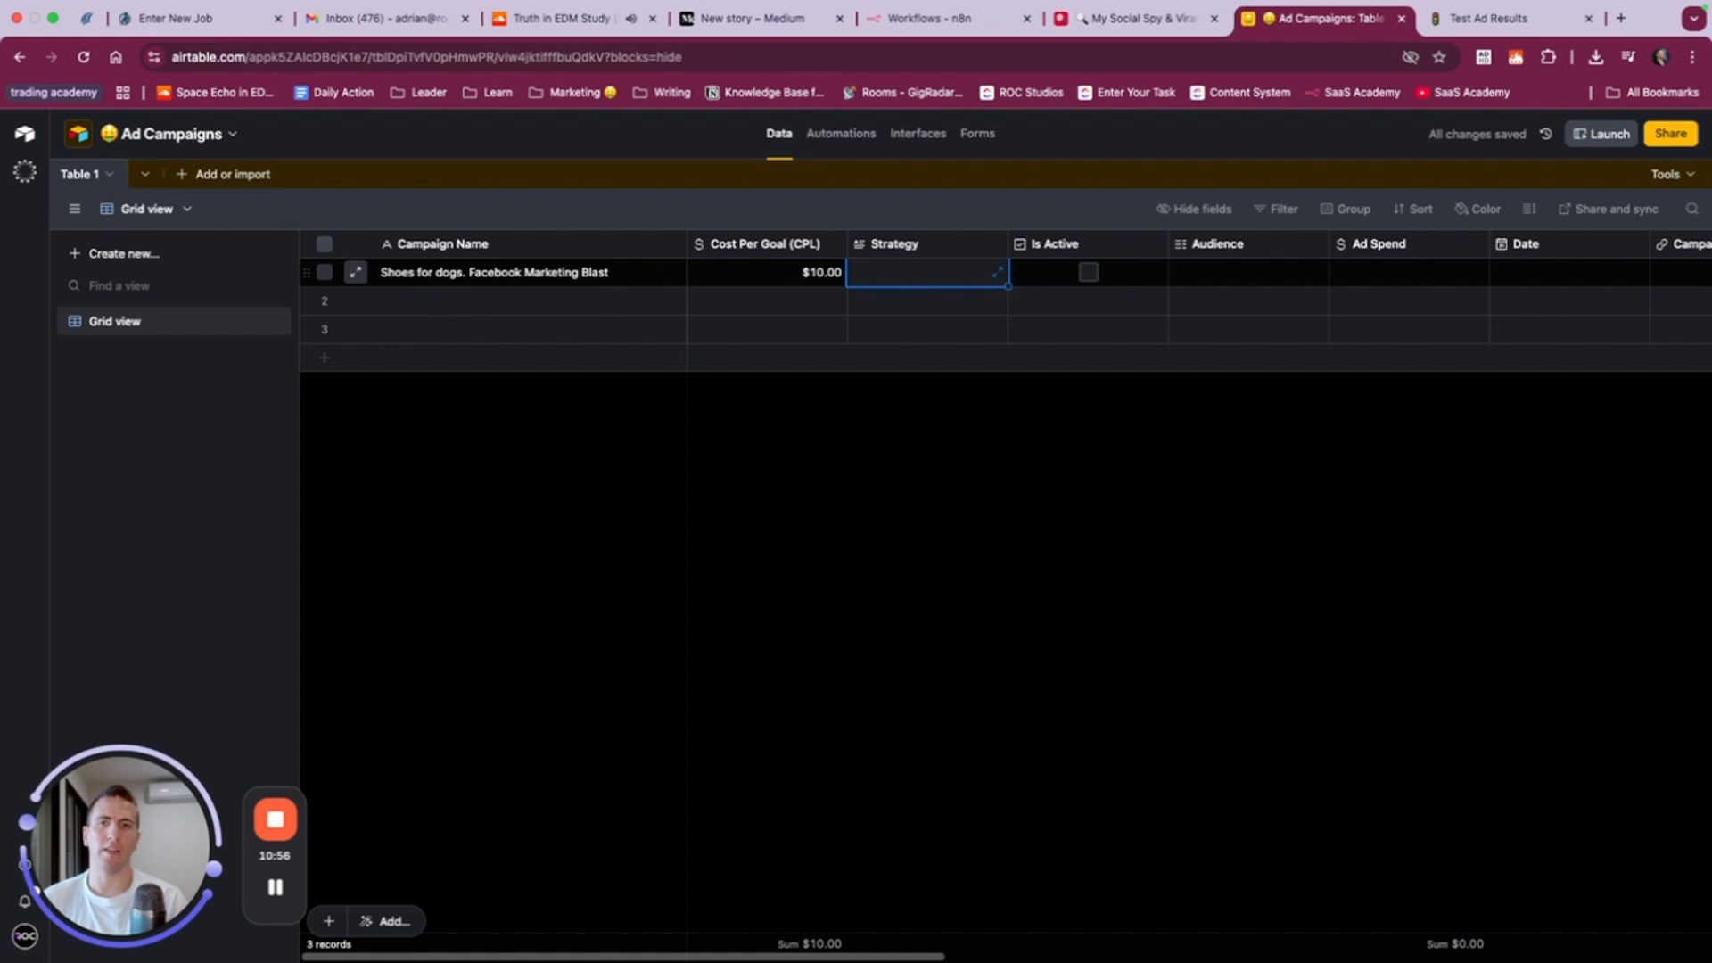
- Enter the first record's Strategy as "We're going to just test things here" and mark the campaign as active
{"action": "type", "text": "We're going to just test things here"}
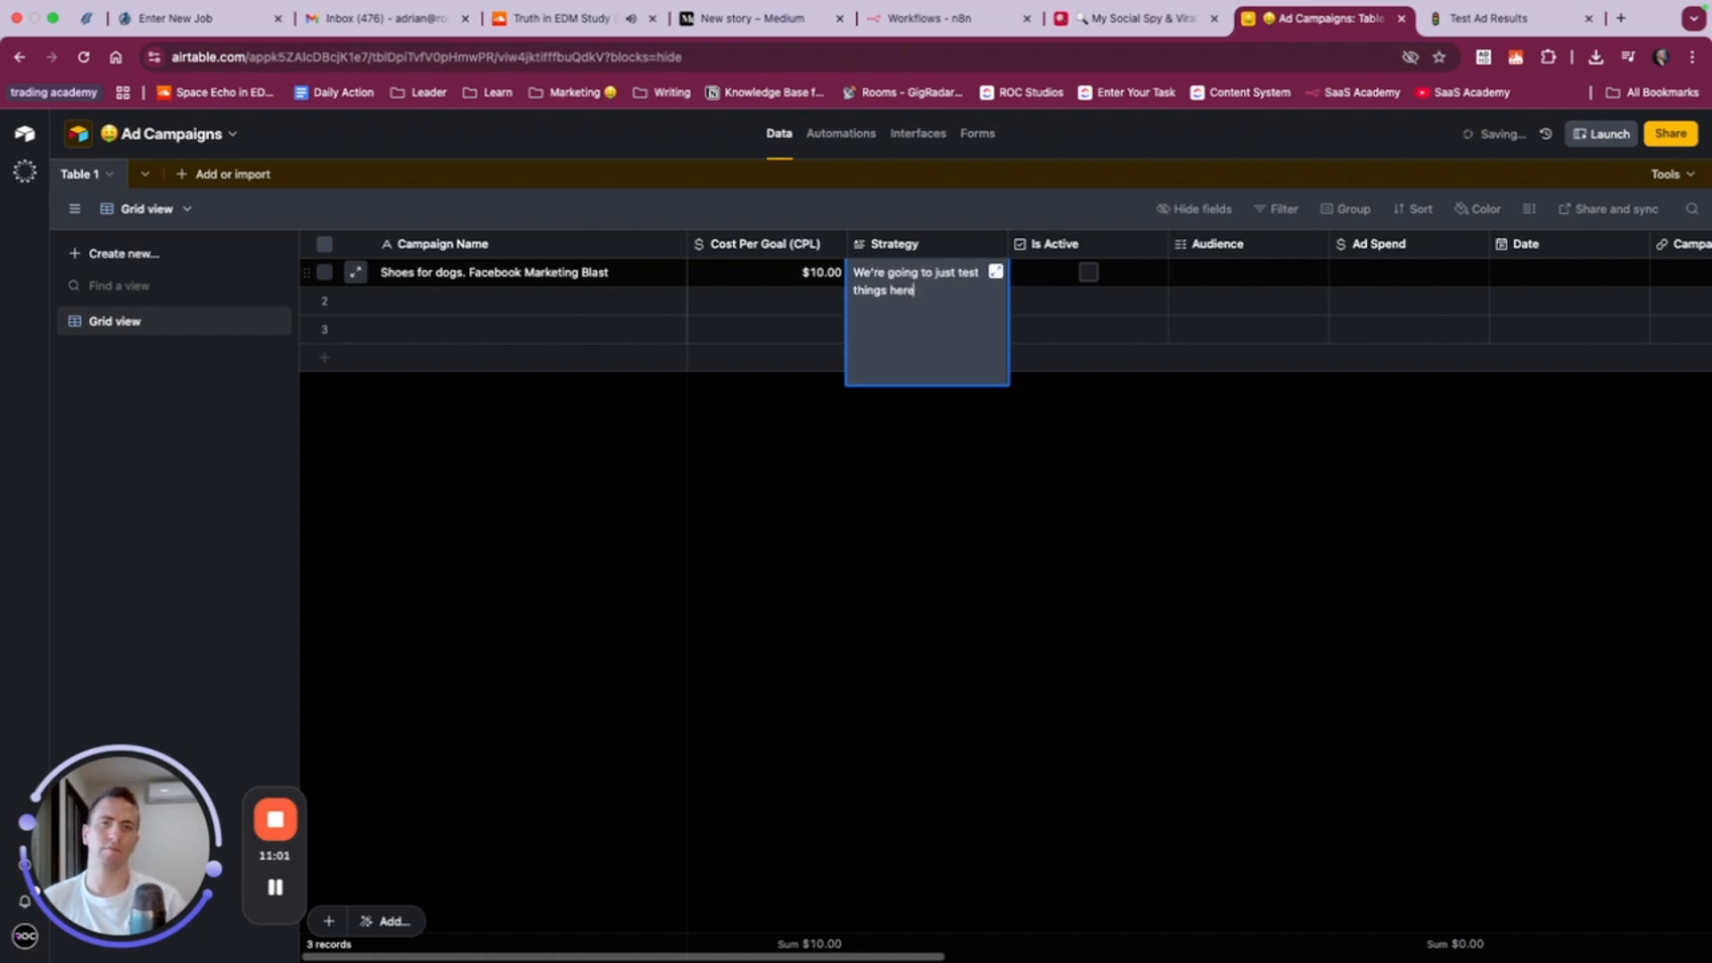
{"action": "key", "text": "Tab"}
{"action": "key", "text": "space"}
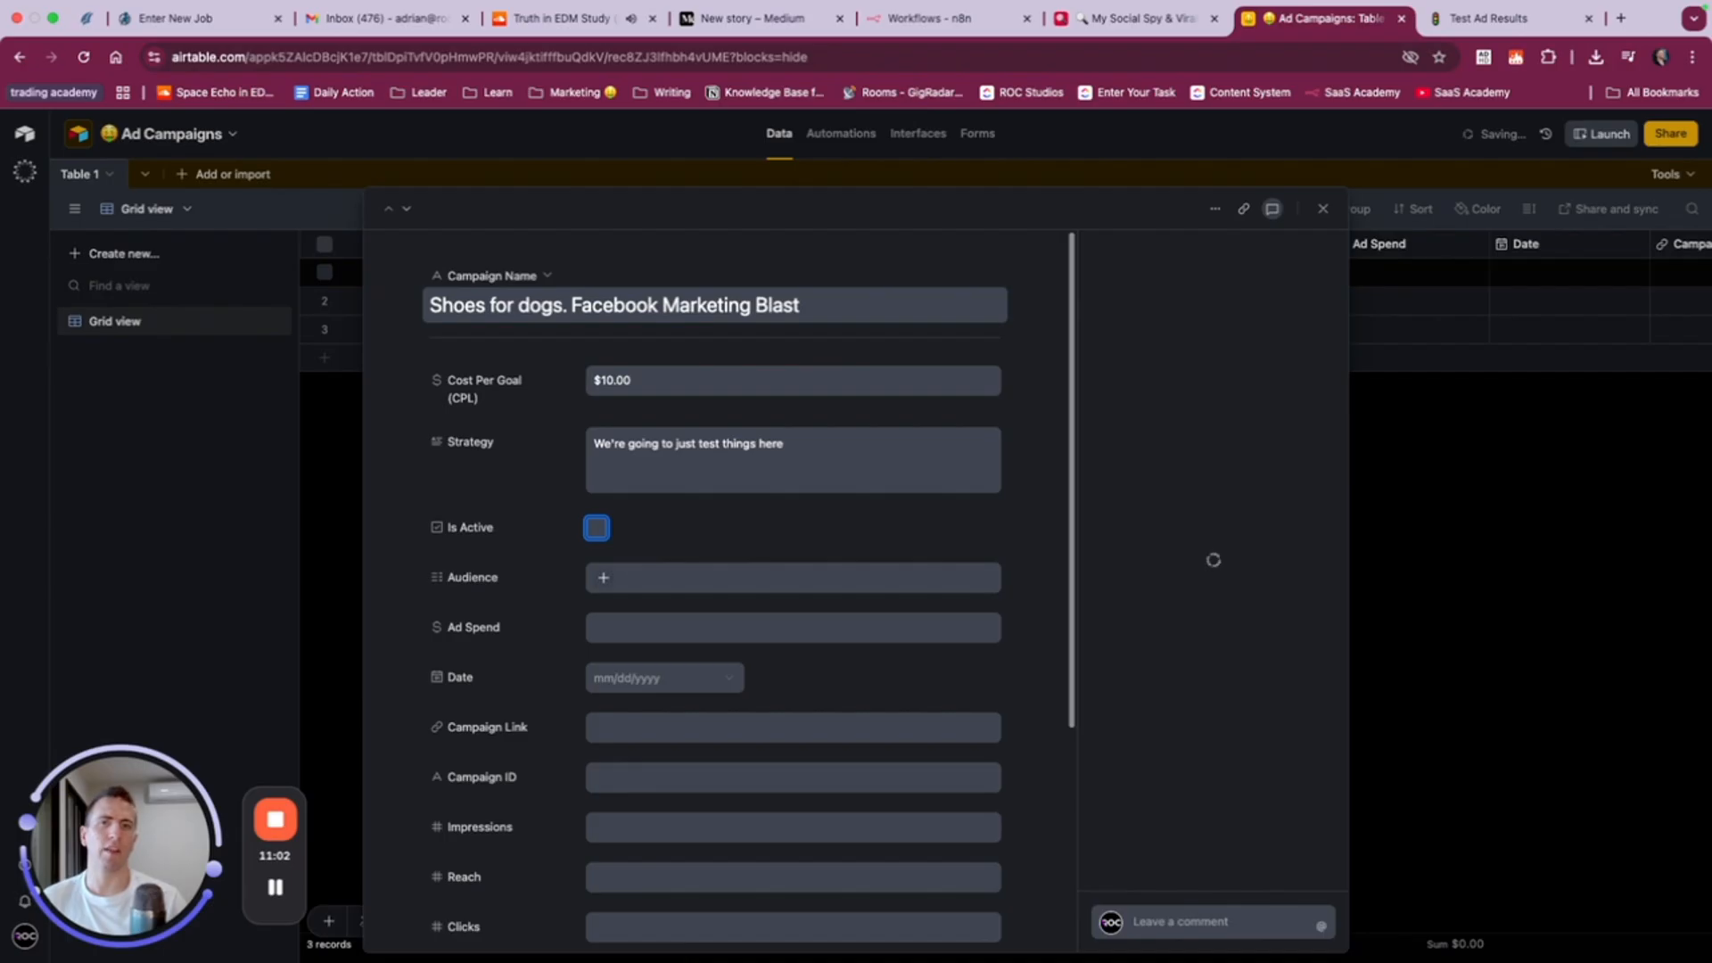
{"action": "left_click", "coordinate": [1543, 450]}
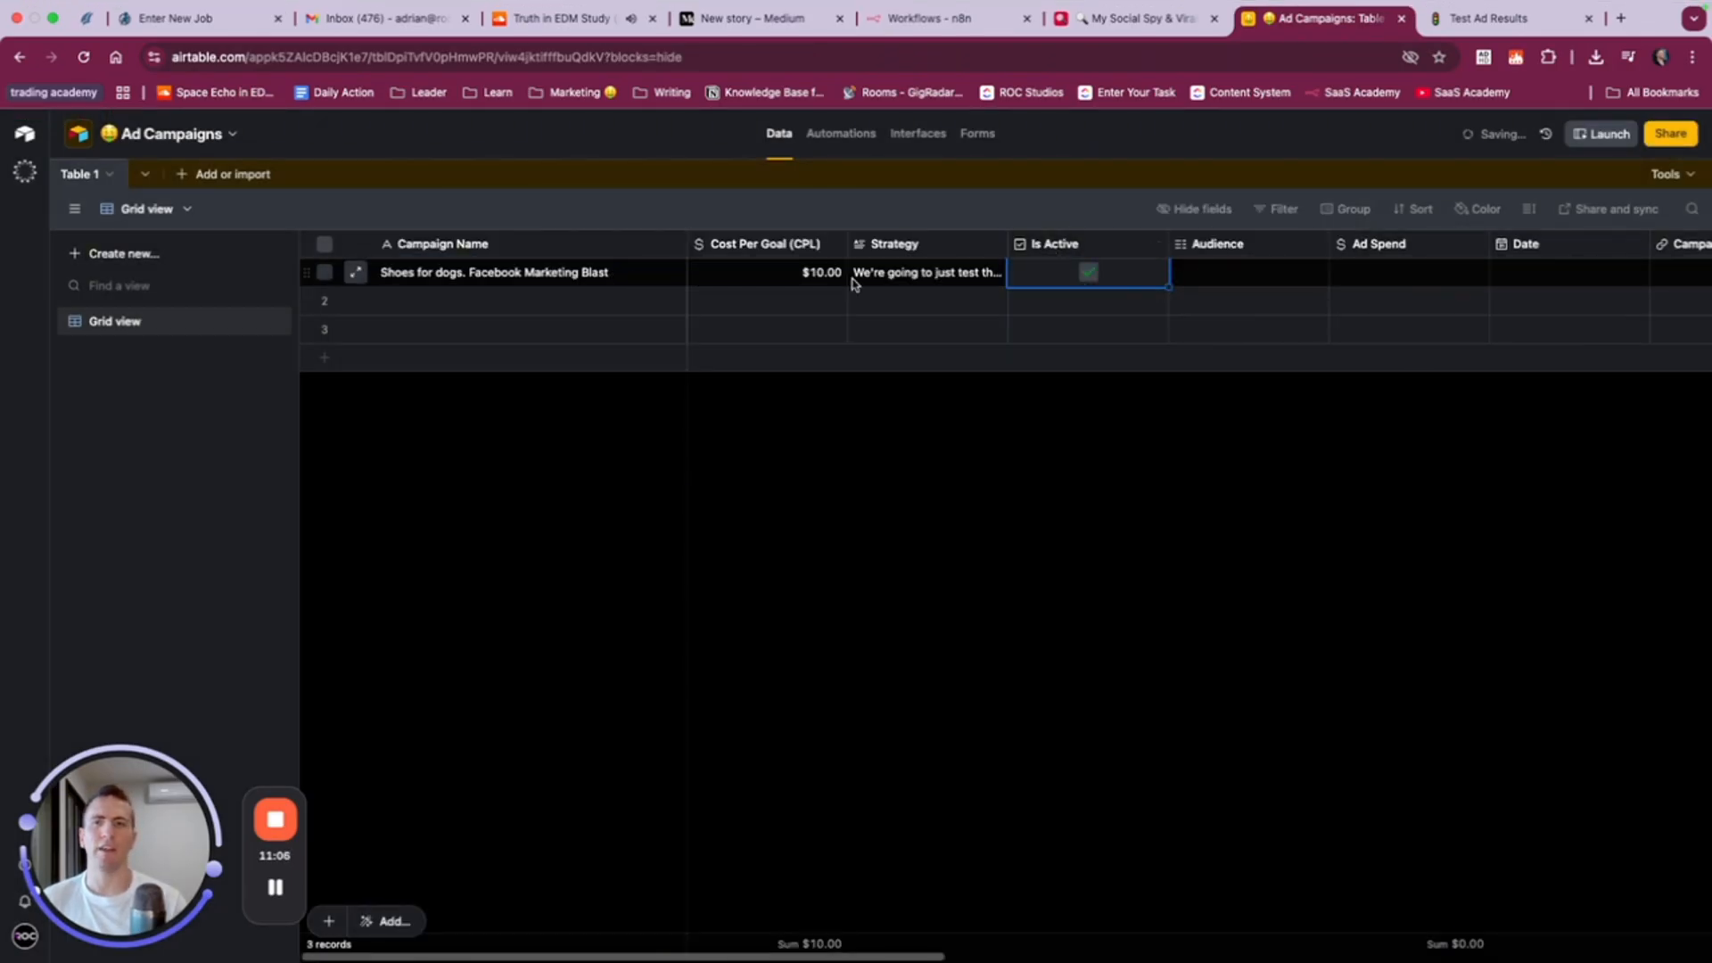
- Assign the Audience options Male, Female and Ages 30--44 to the first record
{"action": "left_click", "coordinate": [1220, 276]}
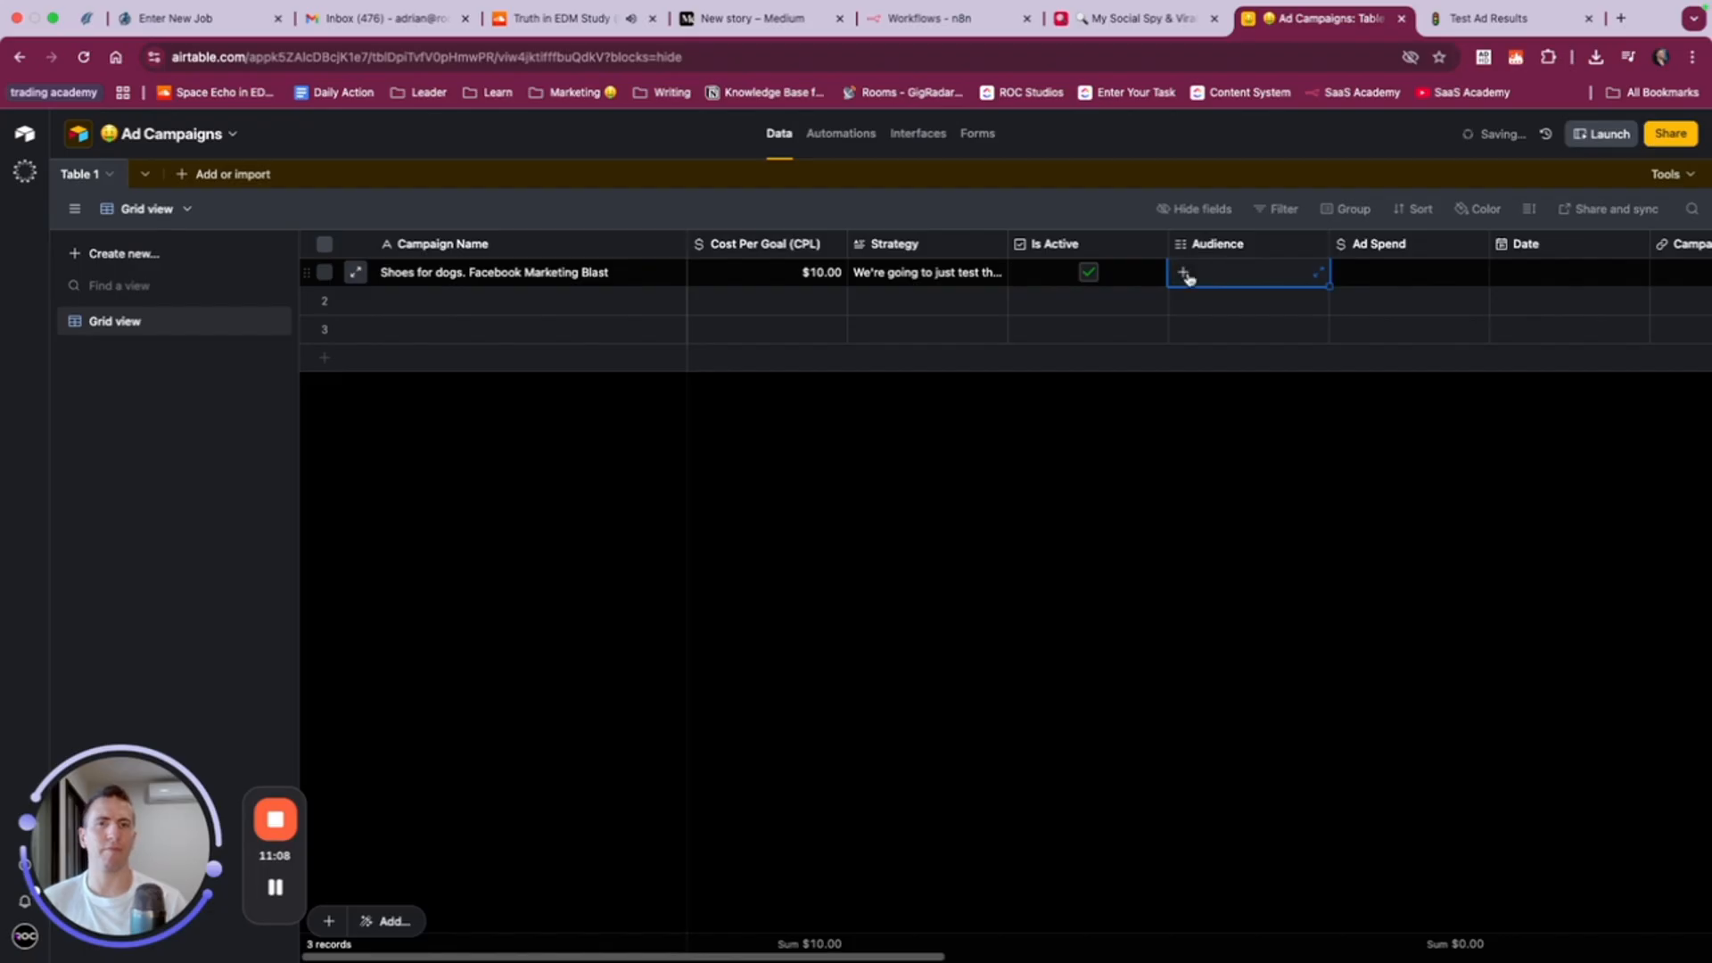
{"action": "left_click", "coordinate": [1184, 272]}
{"action": "left_click", "coordinate": [1218, 349]}
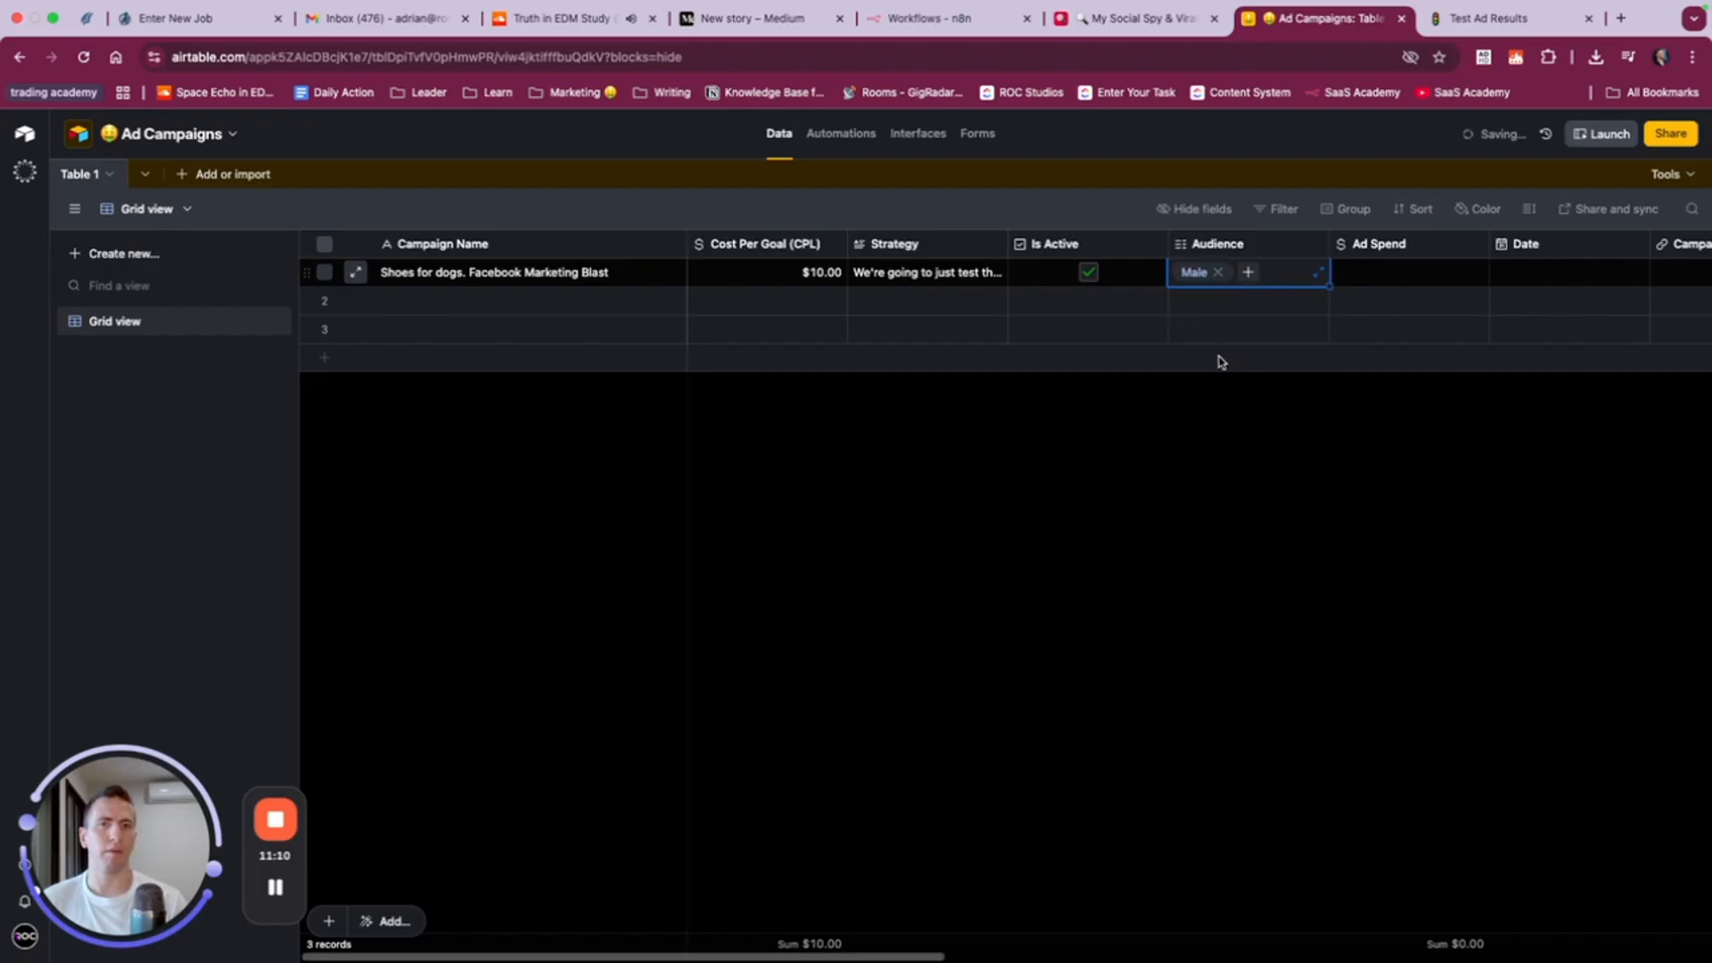
{"action": "left_click", "coordinate": [1247, 273]}
{"action": "left_click", "coordinate": [1195, 331]}
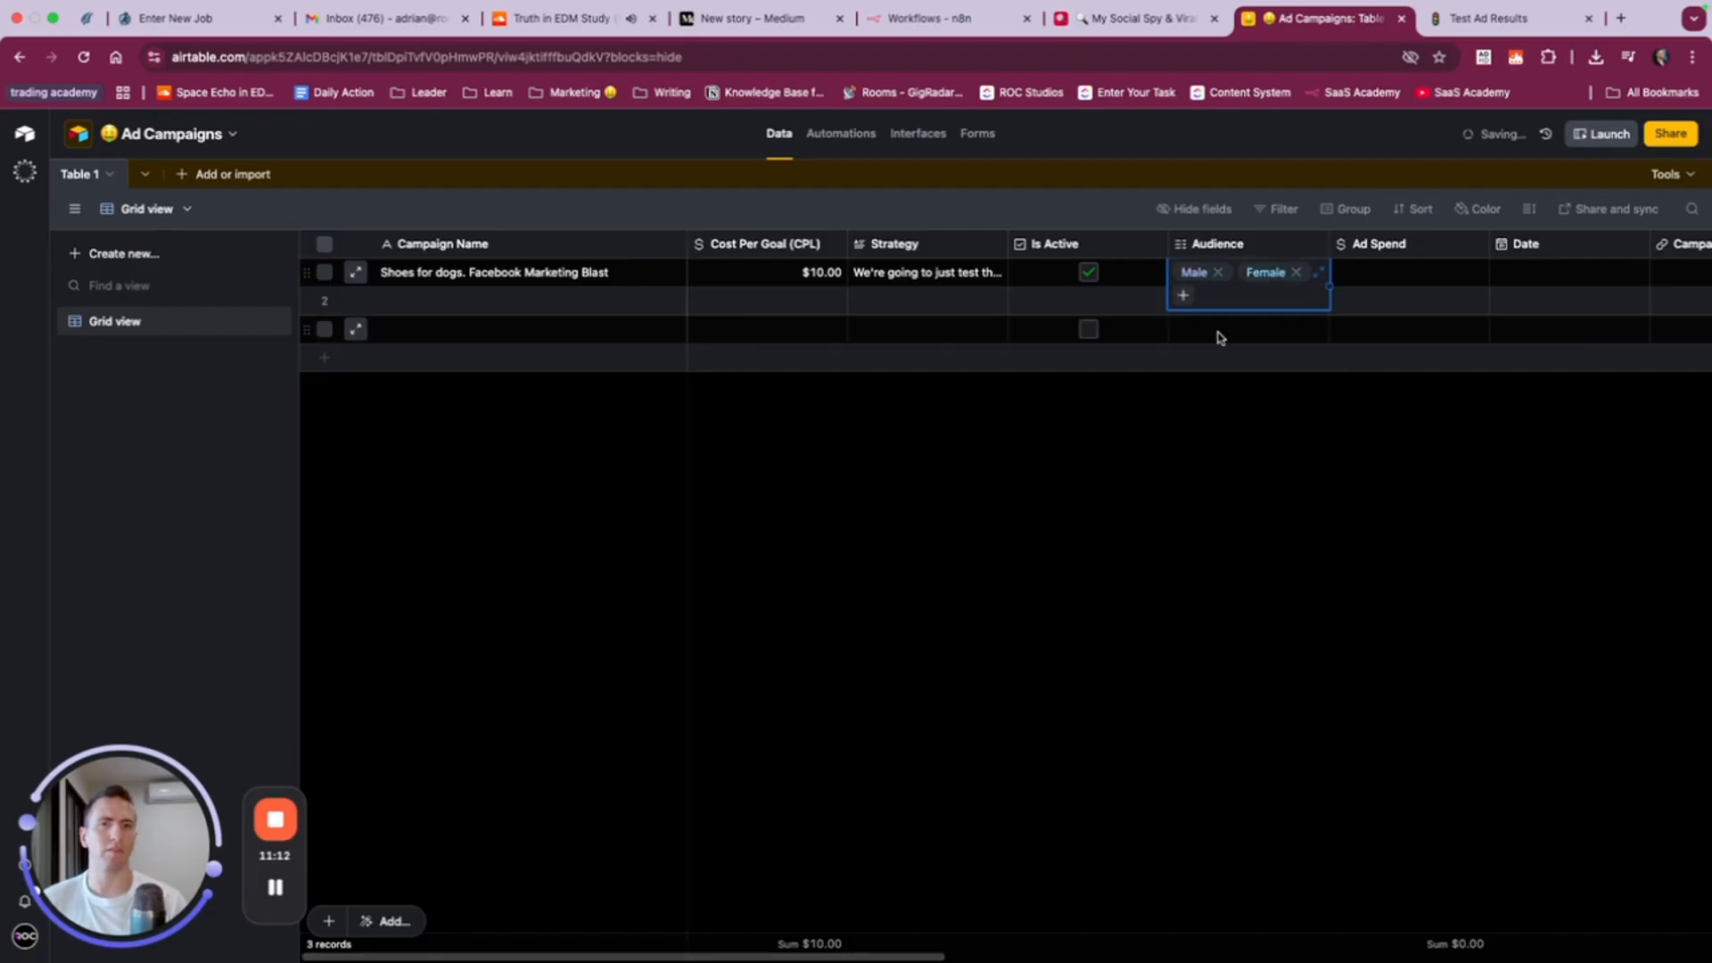
{"action": "left_click", "coordinate": [1183, 296]}
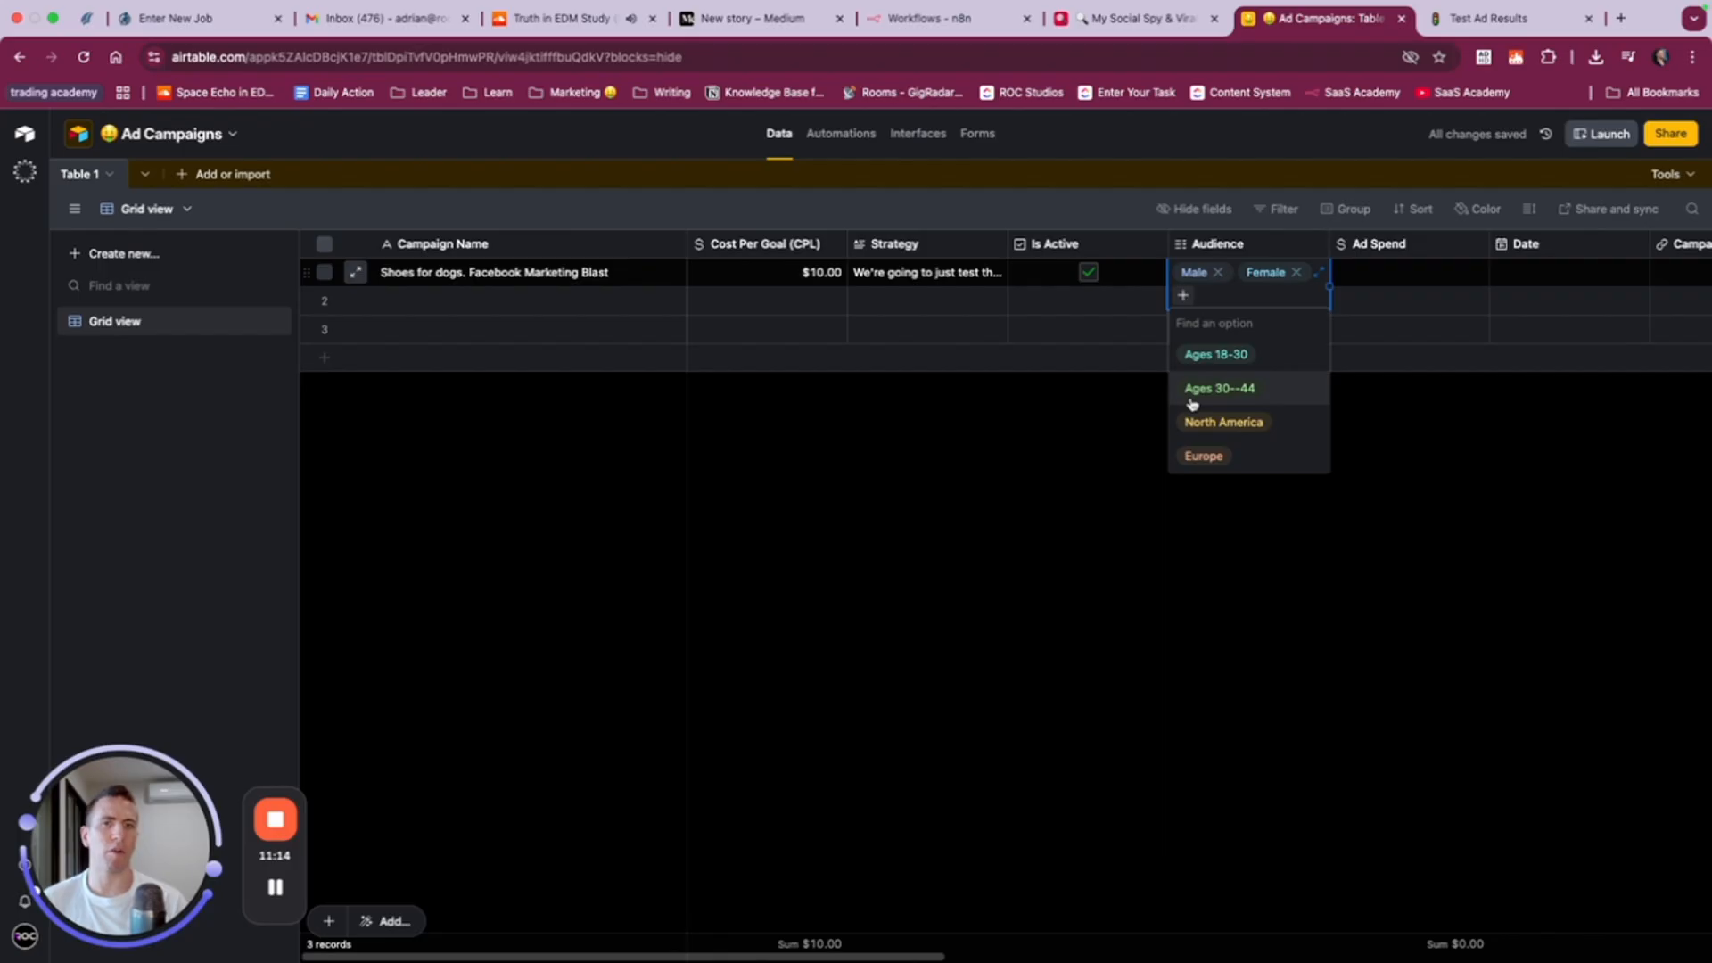
{"action": "left_click", "coordinate": [1193, 399]}
{"action": "left_click", "coordinate": [1292, 295]}
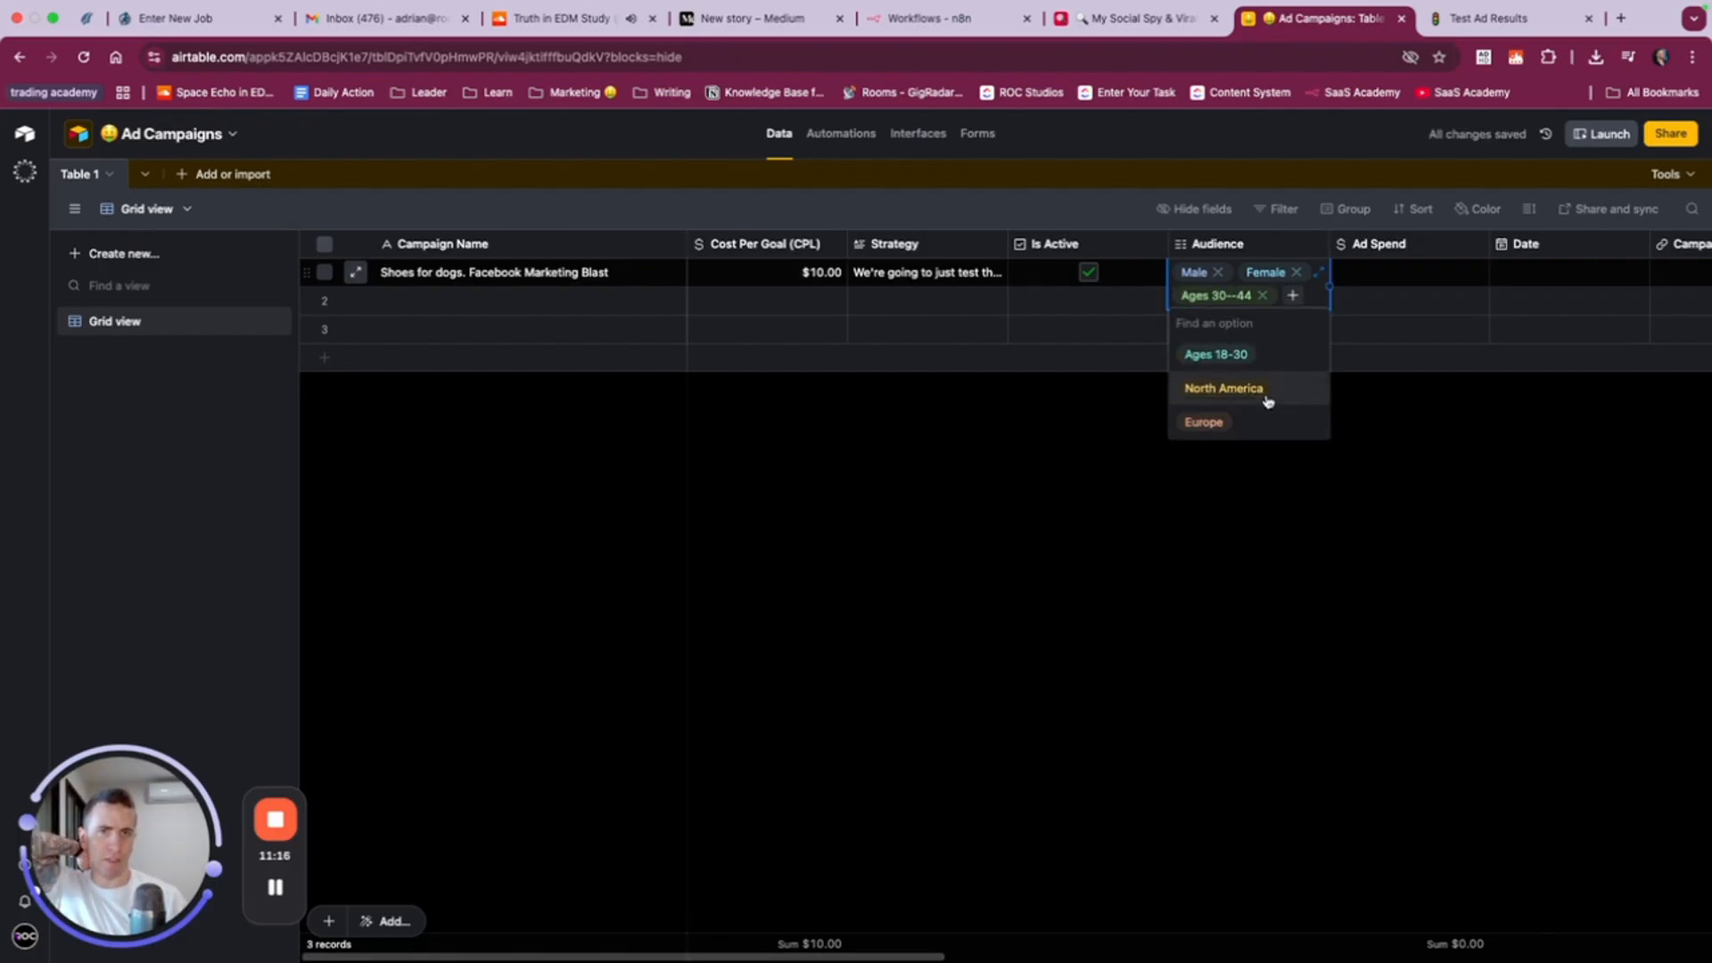
{"action": "key", "text": "Escape"}
- Set the first record's Ad Spend to $127.00 and its Date to 11/24/2025
{"action": "left_click", "coordinate": [1380, 279]}
{"action": "scroll", "coordinate": [1378, 283], "scroll_direction": "right", "scroll_amount": 5}
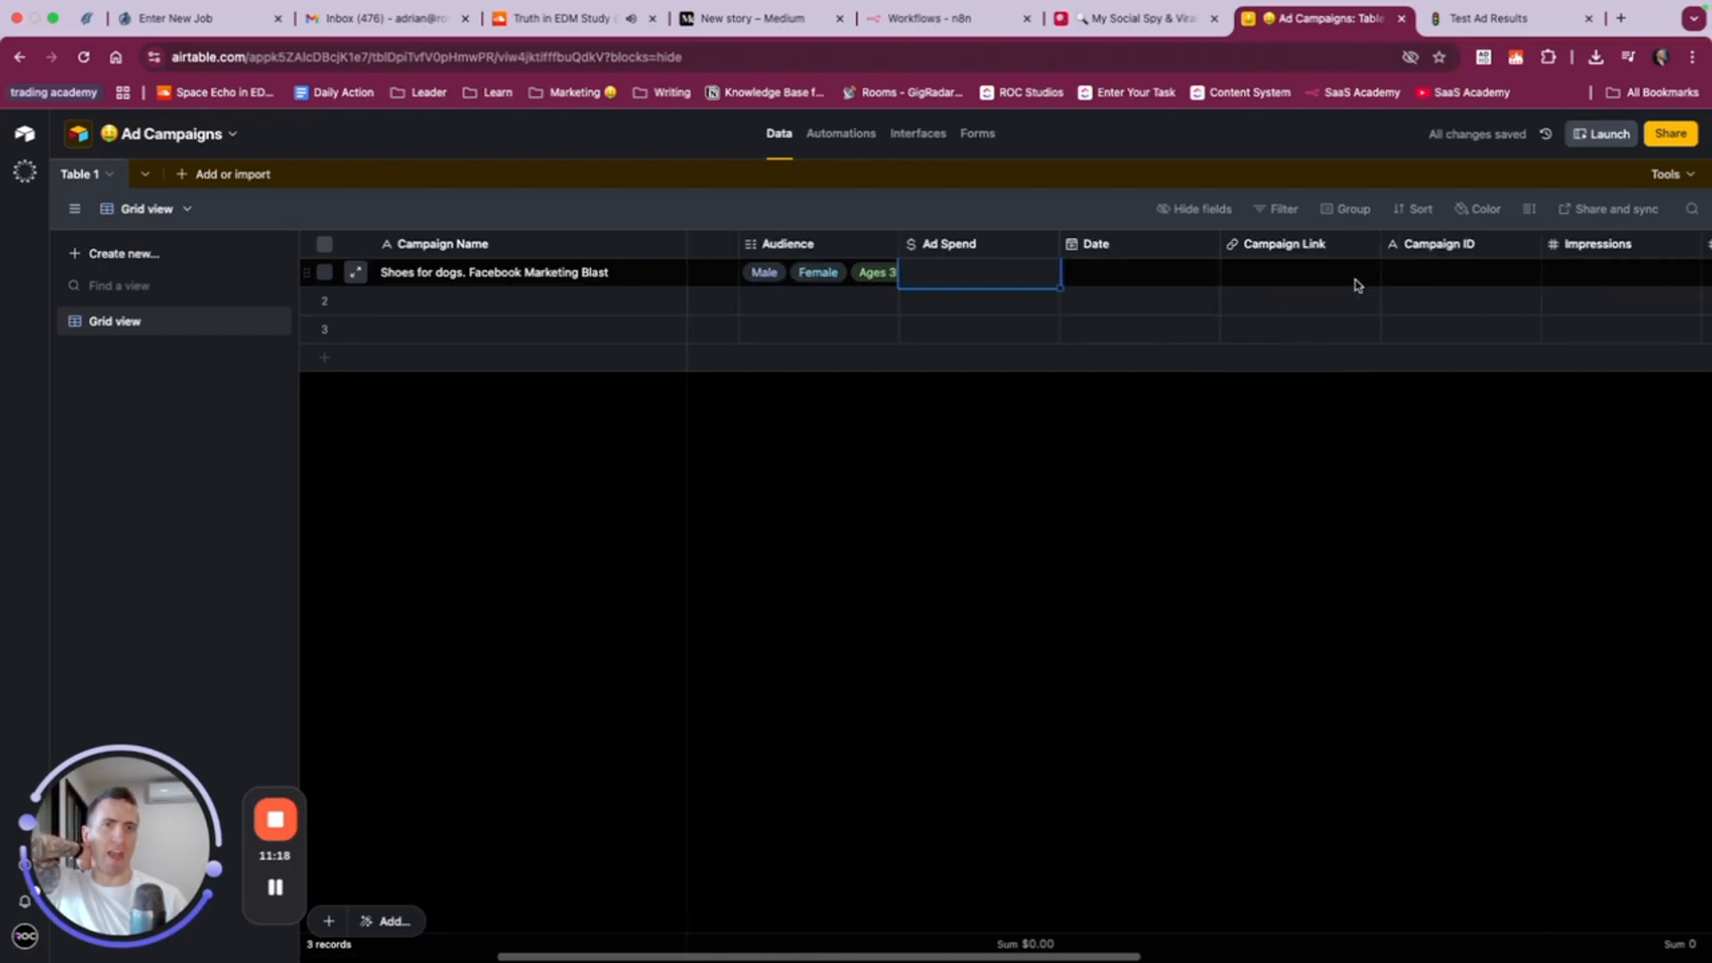
{"action": "type", "text": "12"}
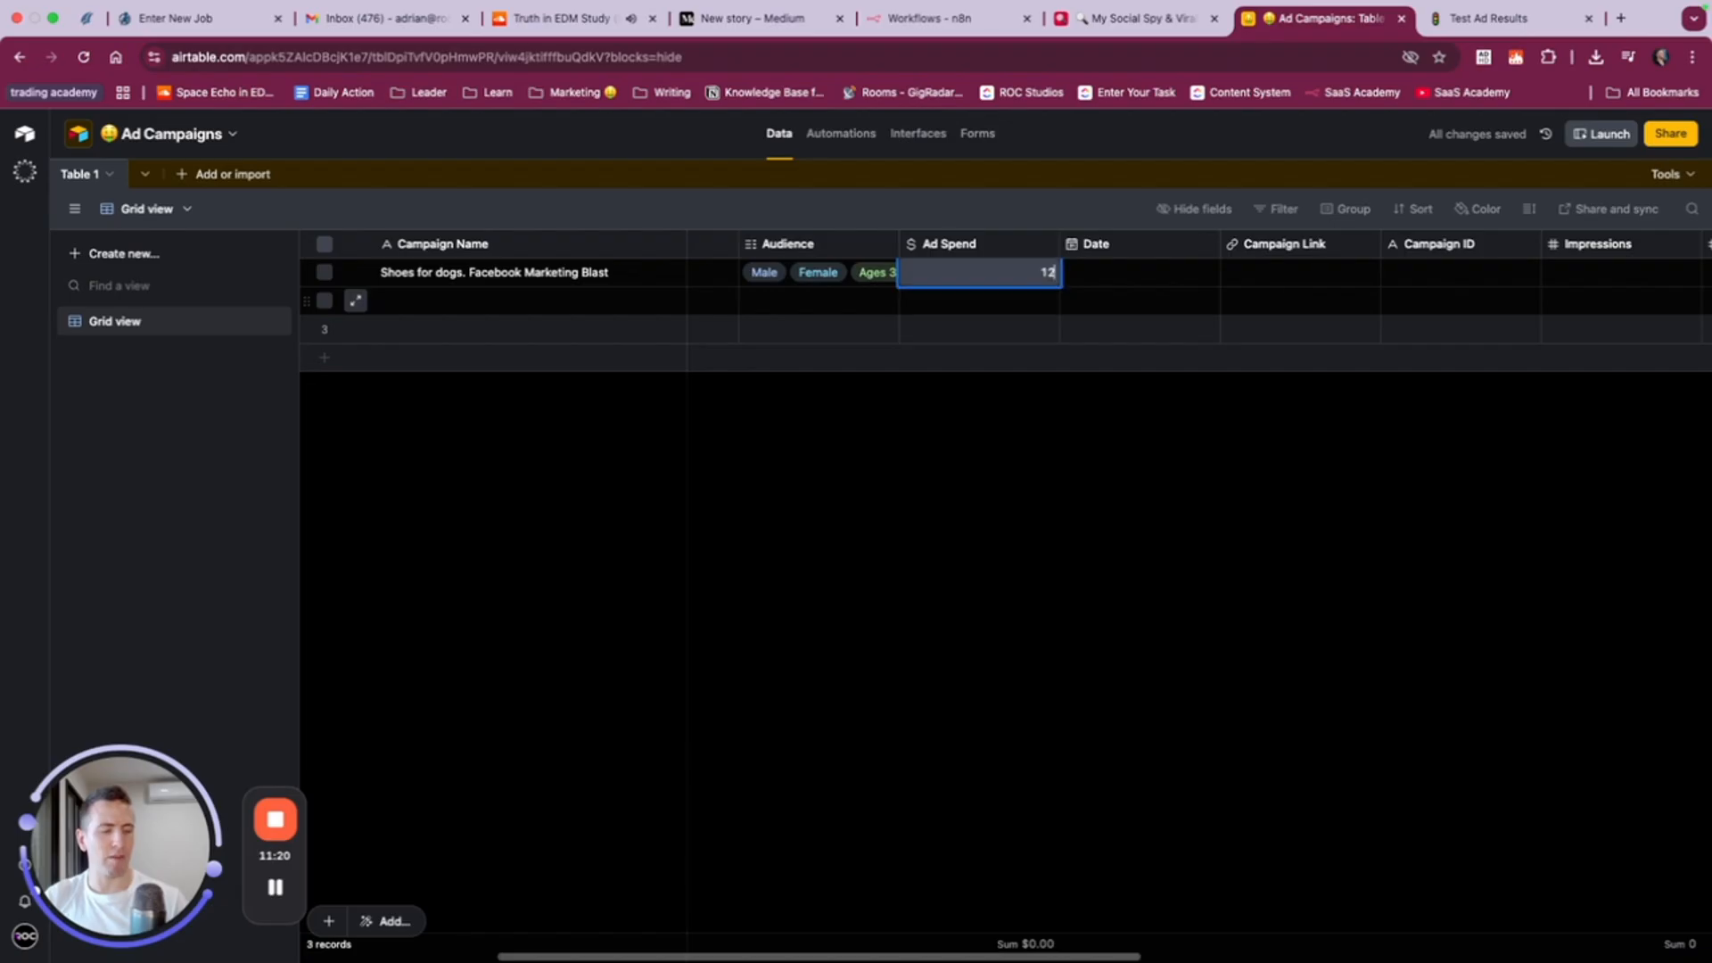
{"action": "key", "text": "Tab"}
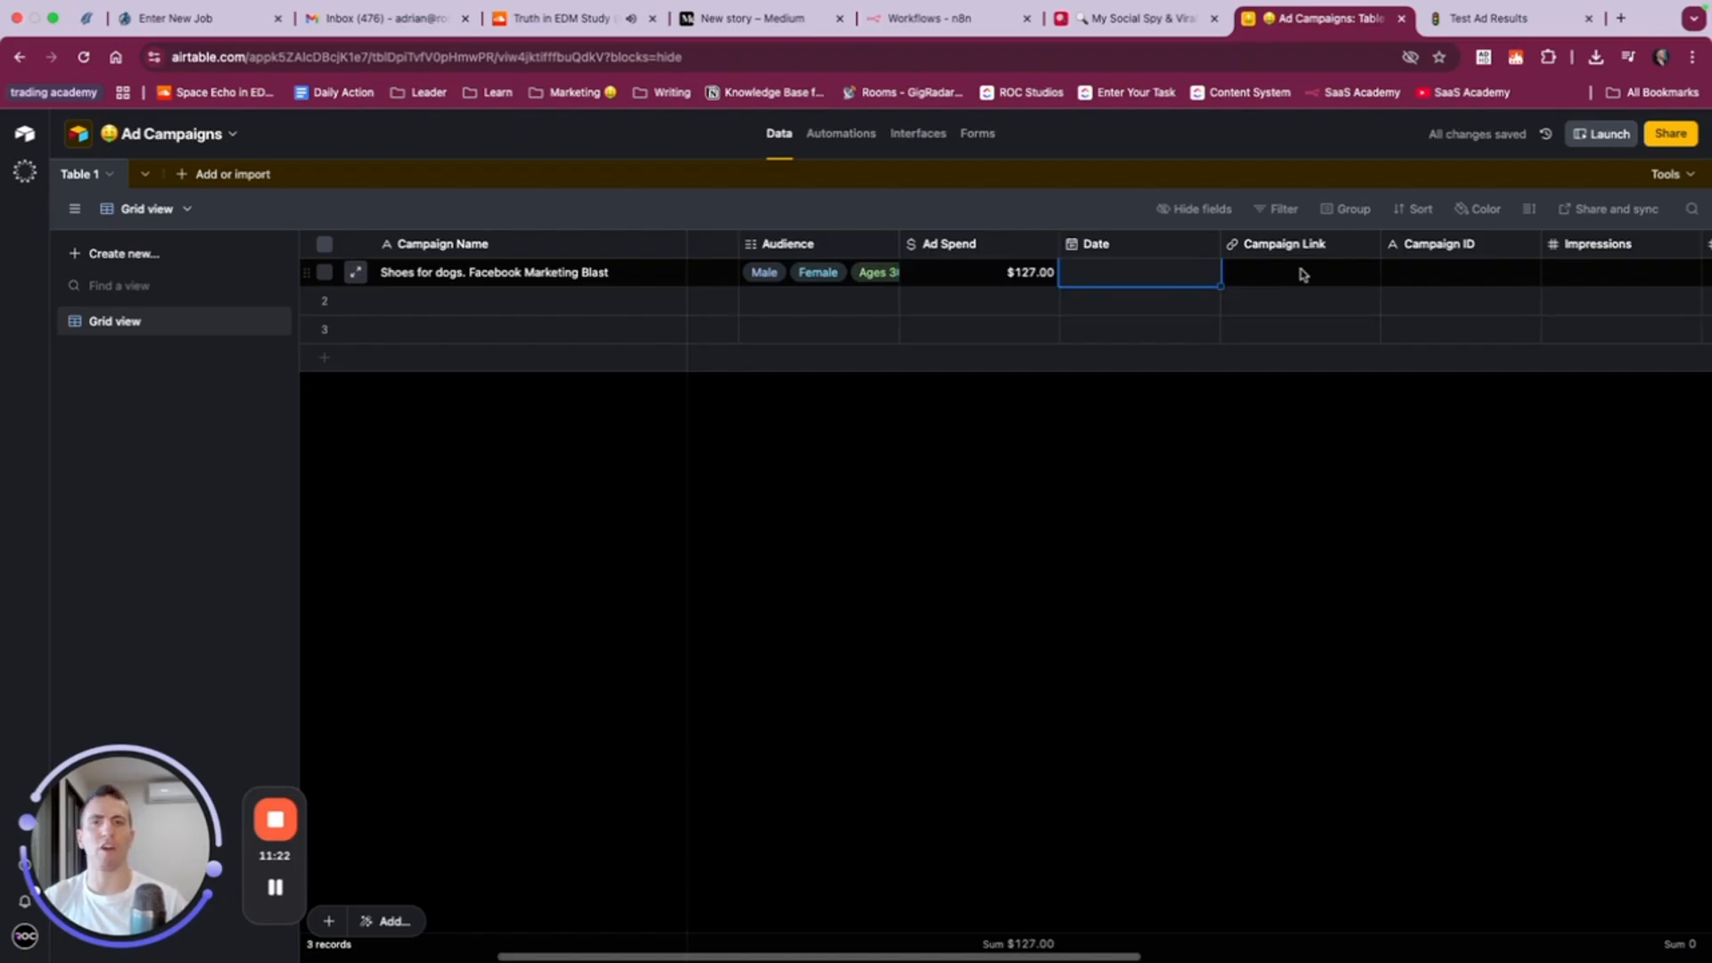
{"action": "left_click", "coordinate": [1115, 282]}
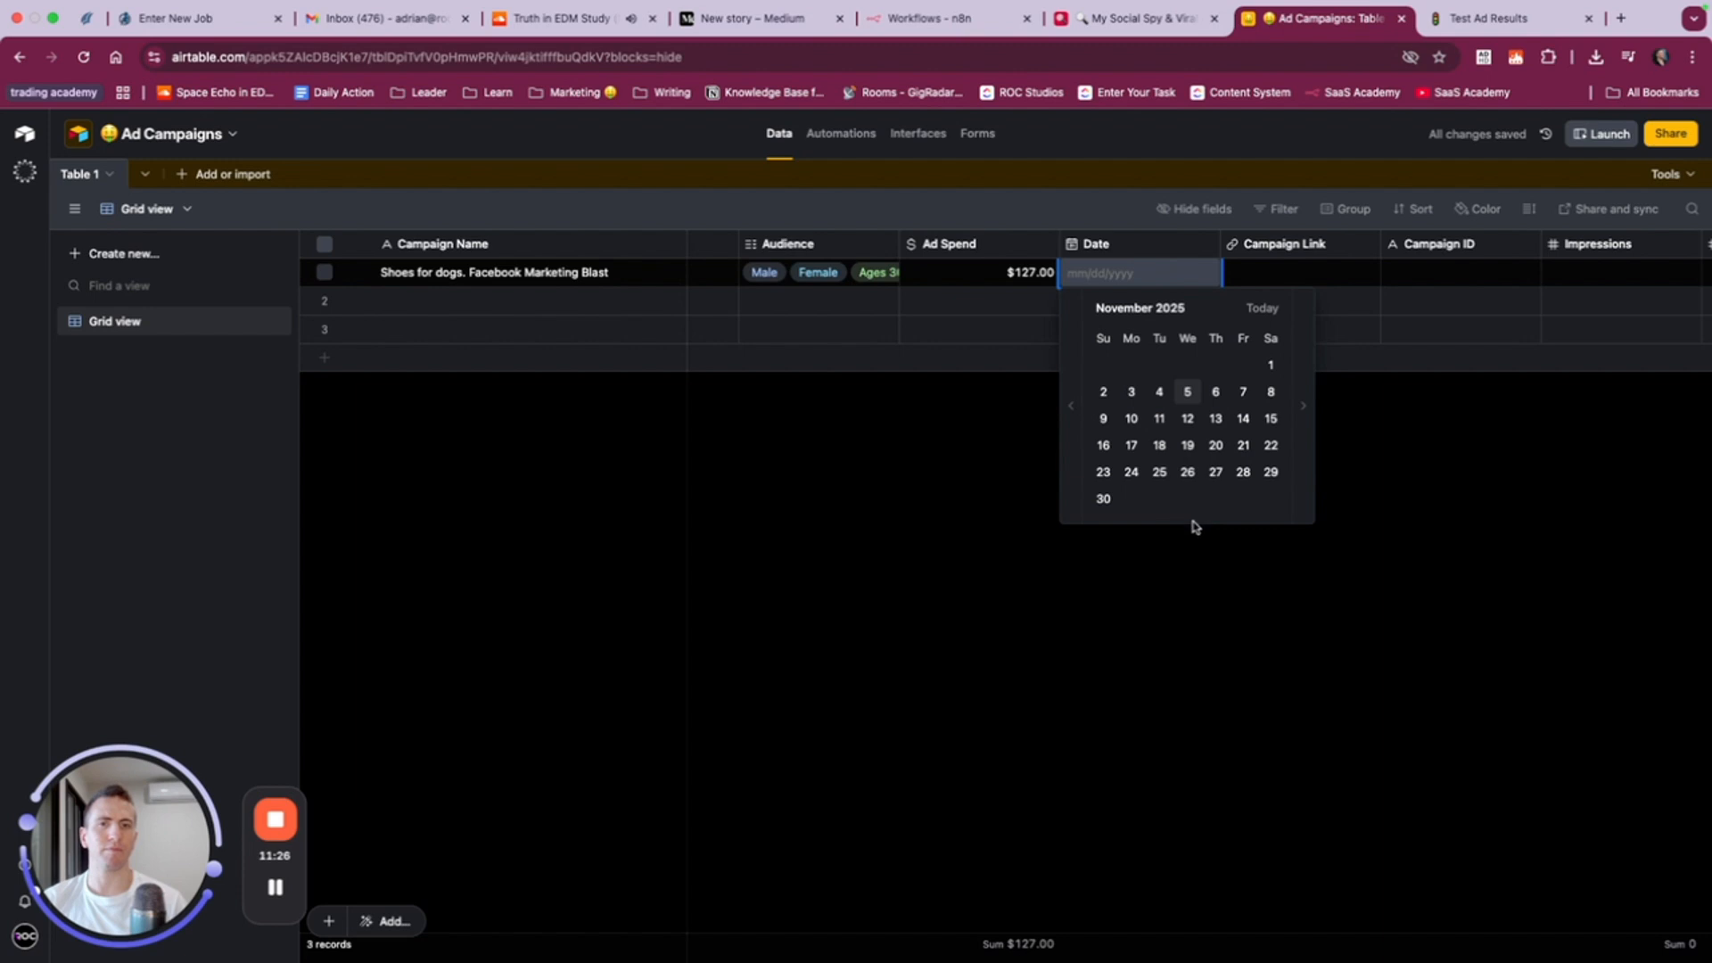
{"action": "left_click", "coordinate": [1132, 473]}
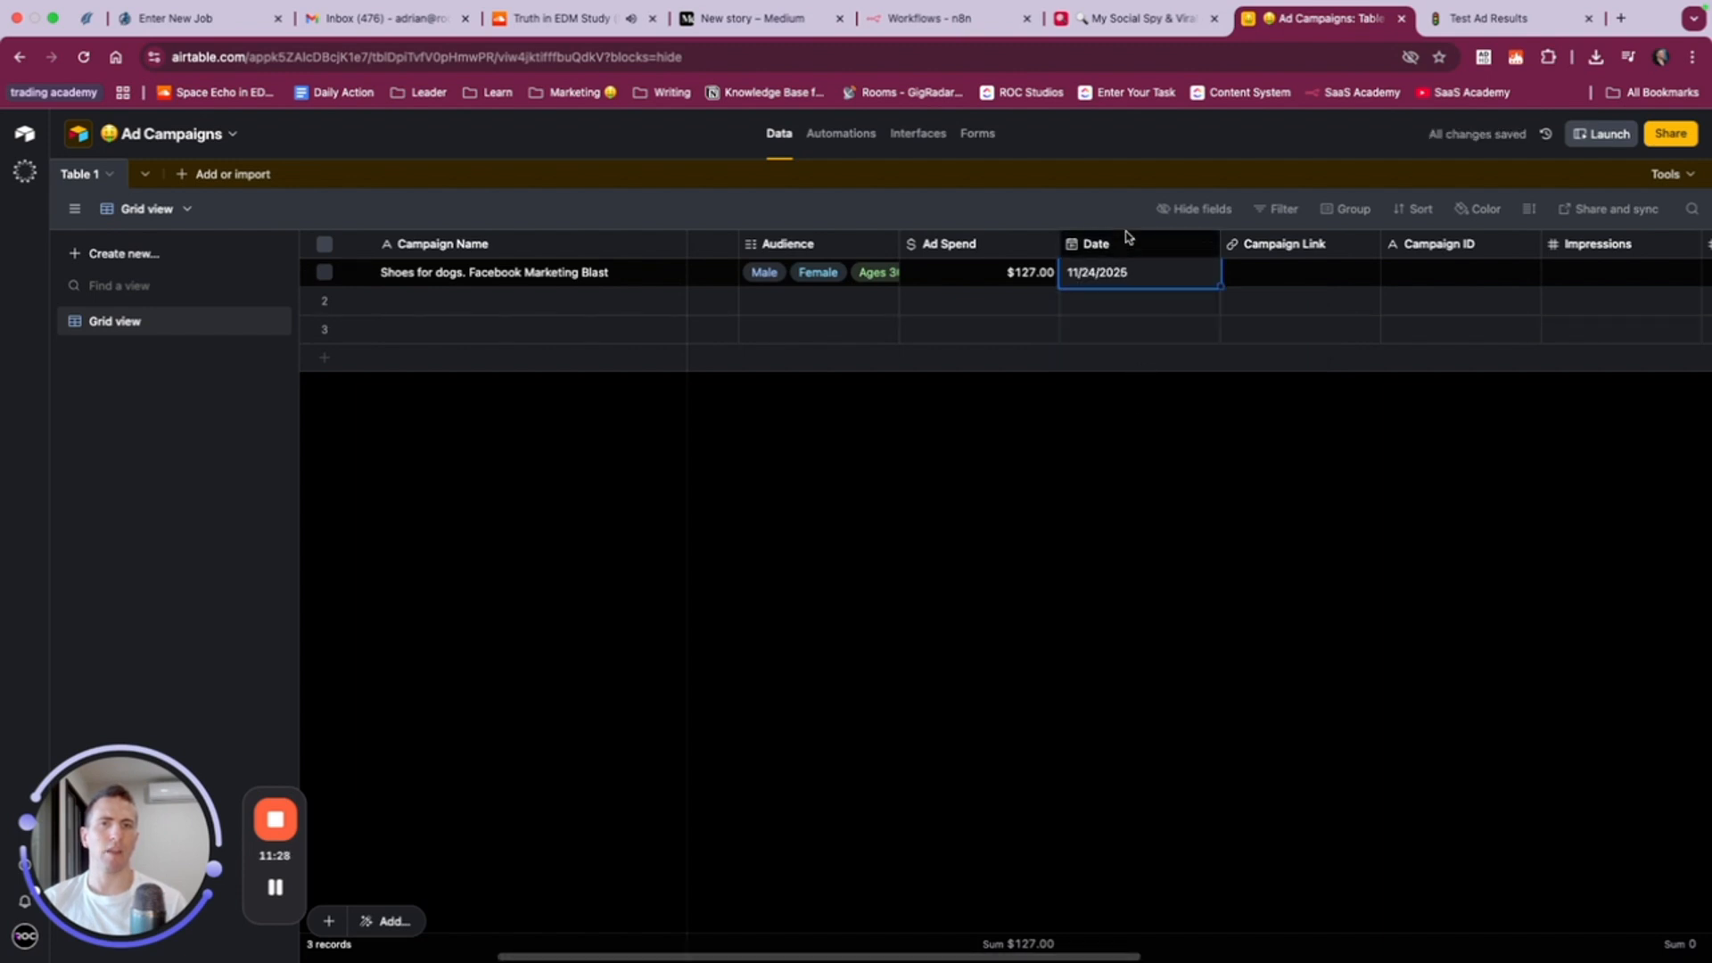
- Search the field types available for the Date field for a date range type
{"action": "right_click", "coordinate": [1125, 245]}
{"action": "left_click", "coordinate": [1112, 283]}
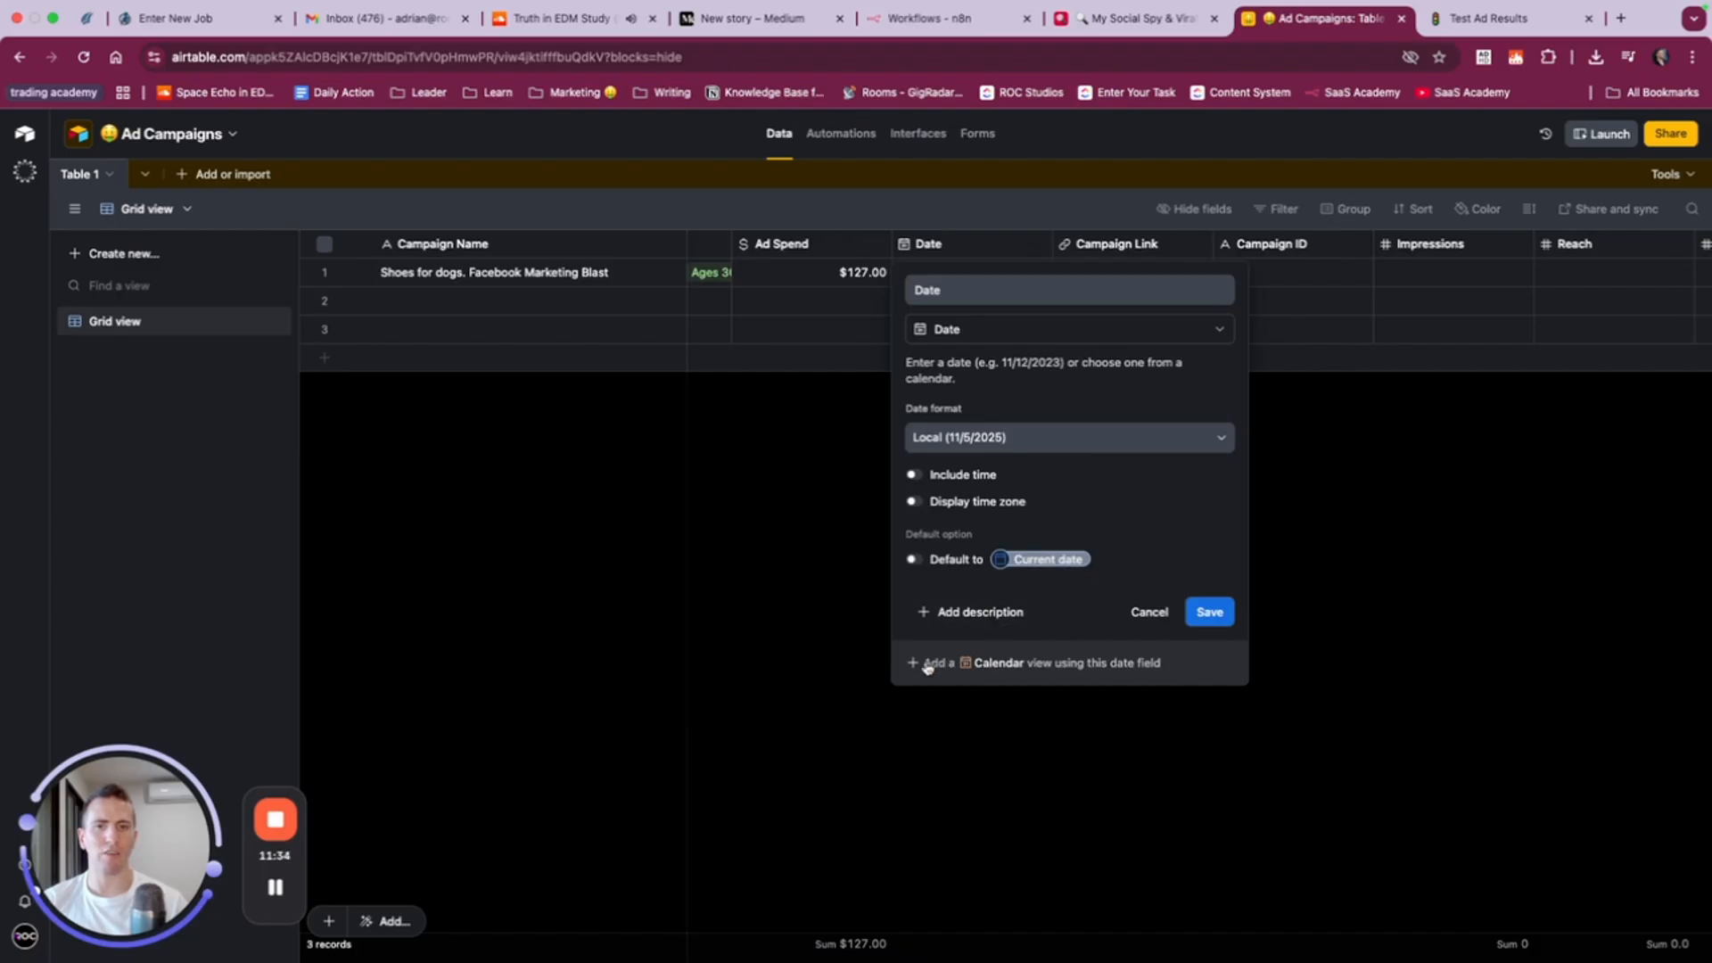
{"action": "left_click", "coordinate": [966, 294]}
{"action": "left_click", "coordinate": [947, 334]}
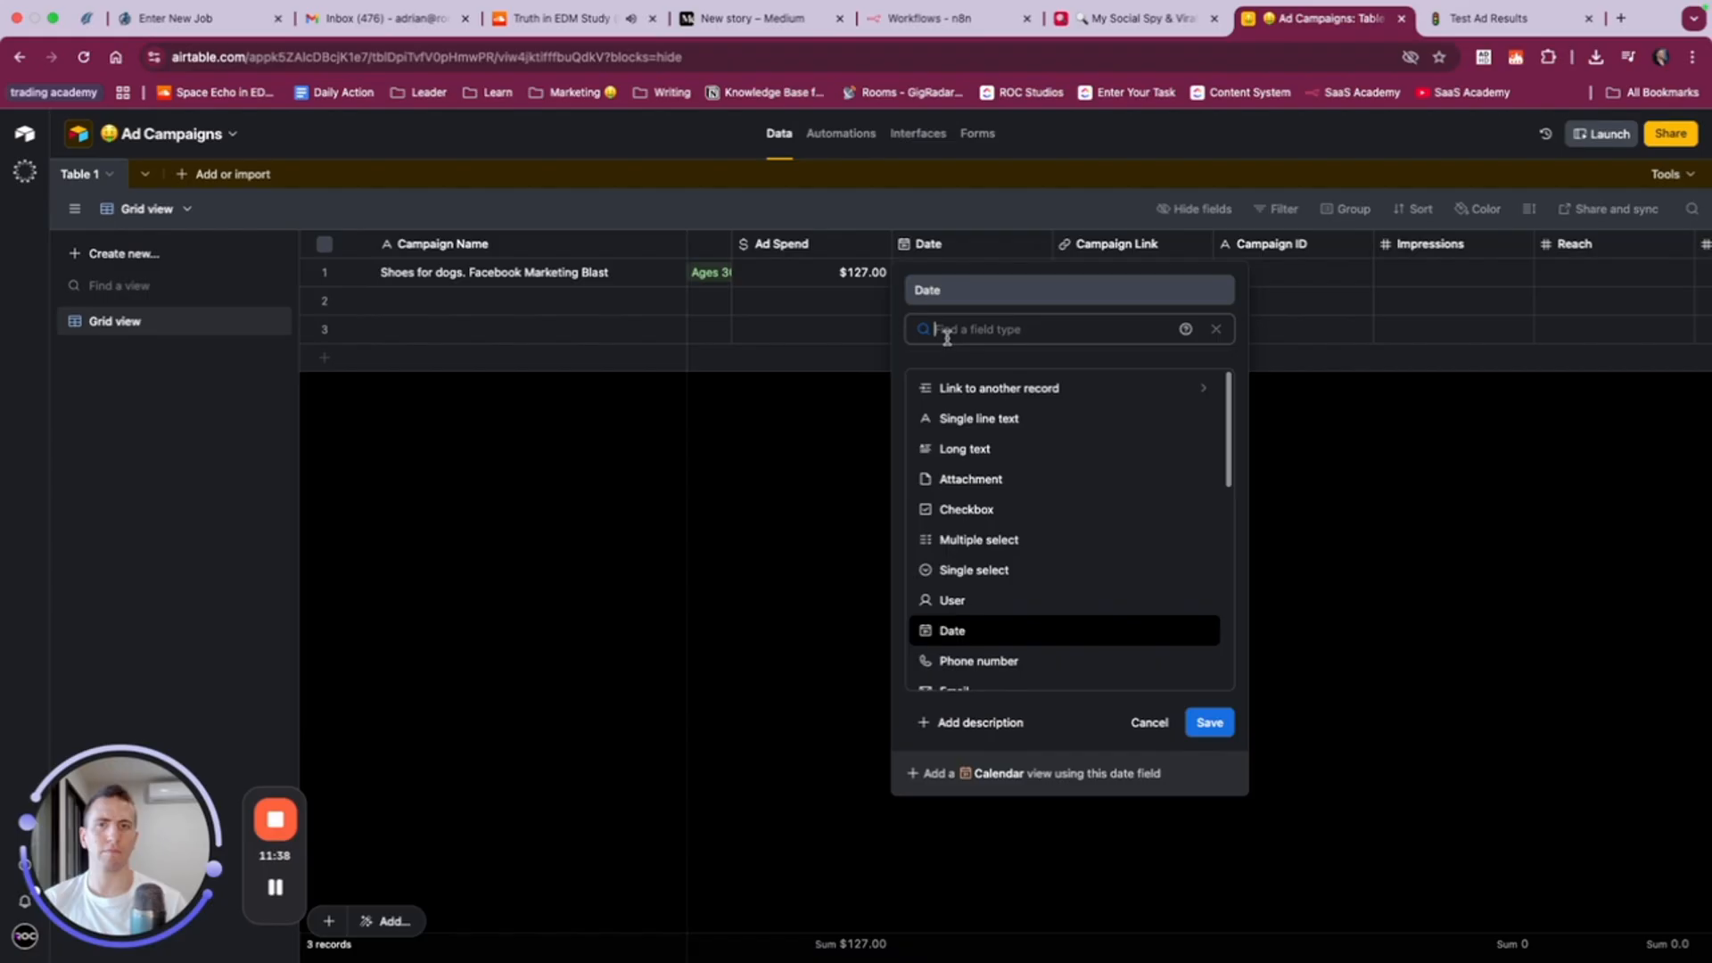
{"action": "type", "text": "date"}
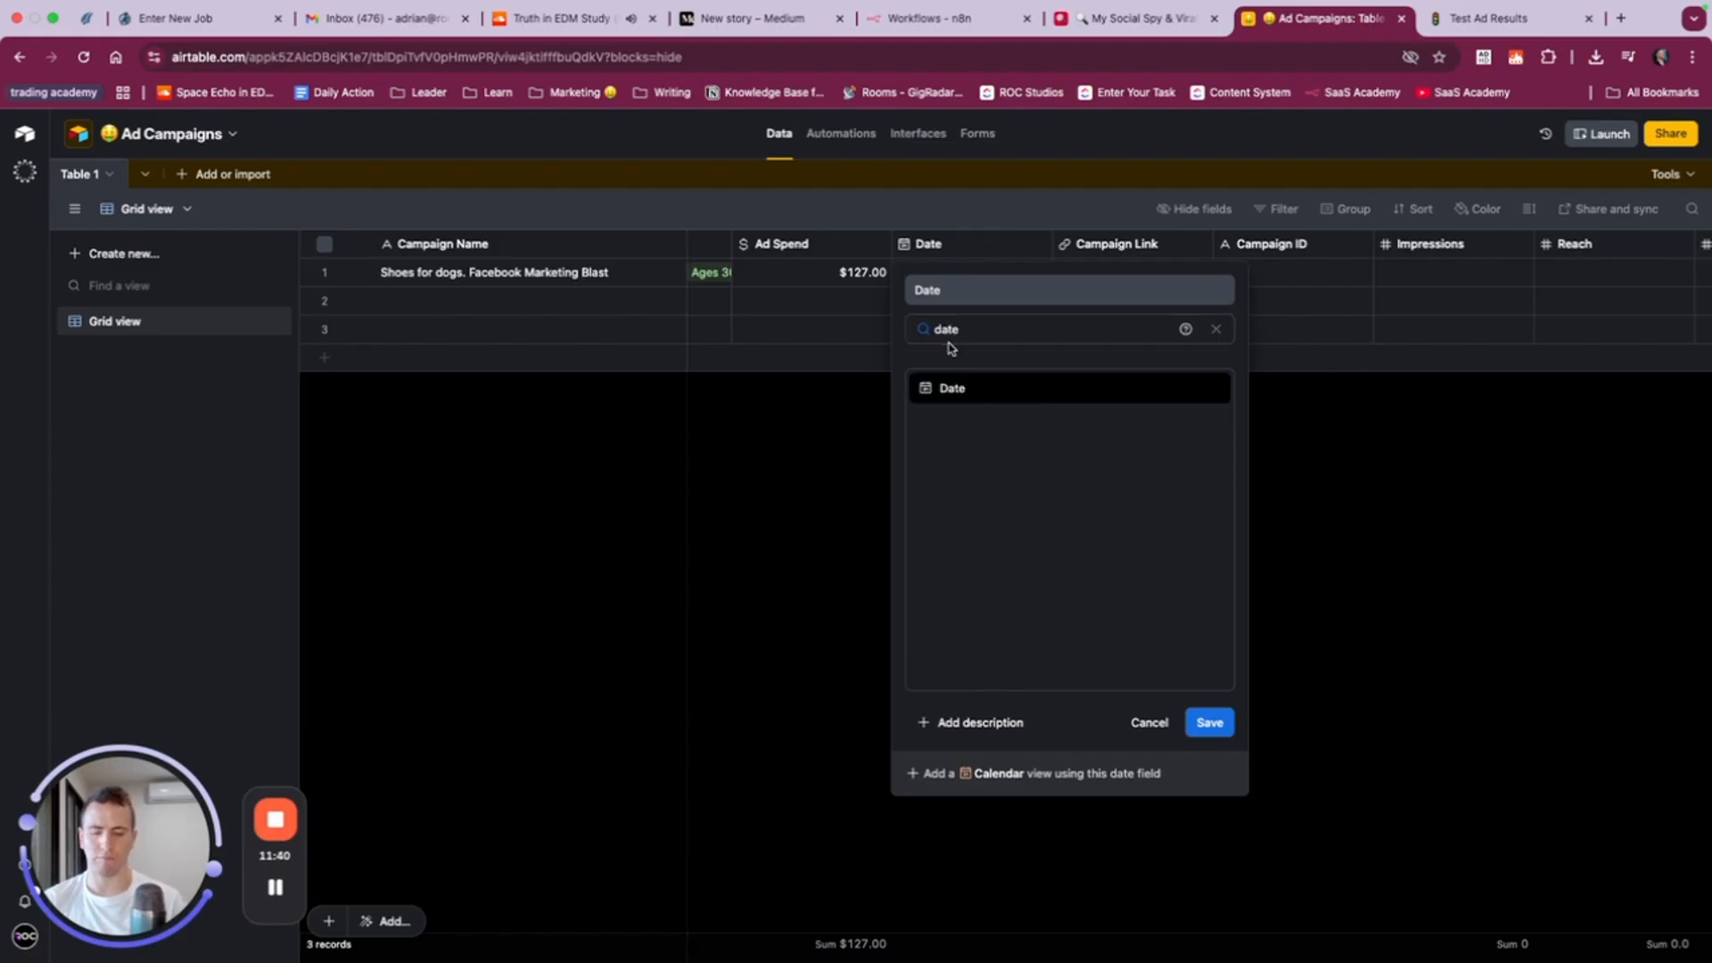
{"action": "type", "text": "as"}
{"action": "key", "text": "super+a"}
{"action": "type", "text": "tange"}
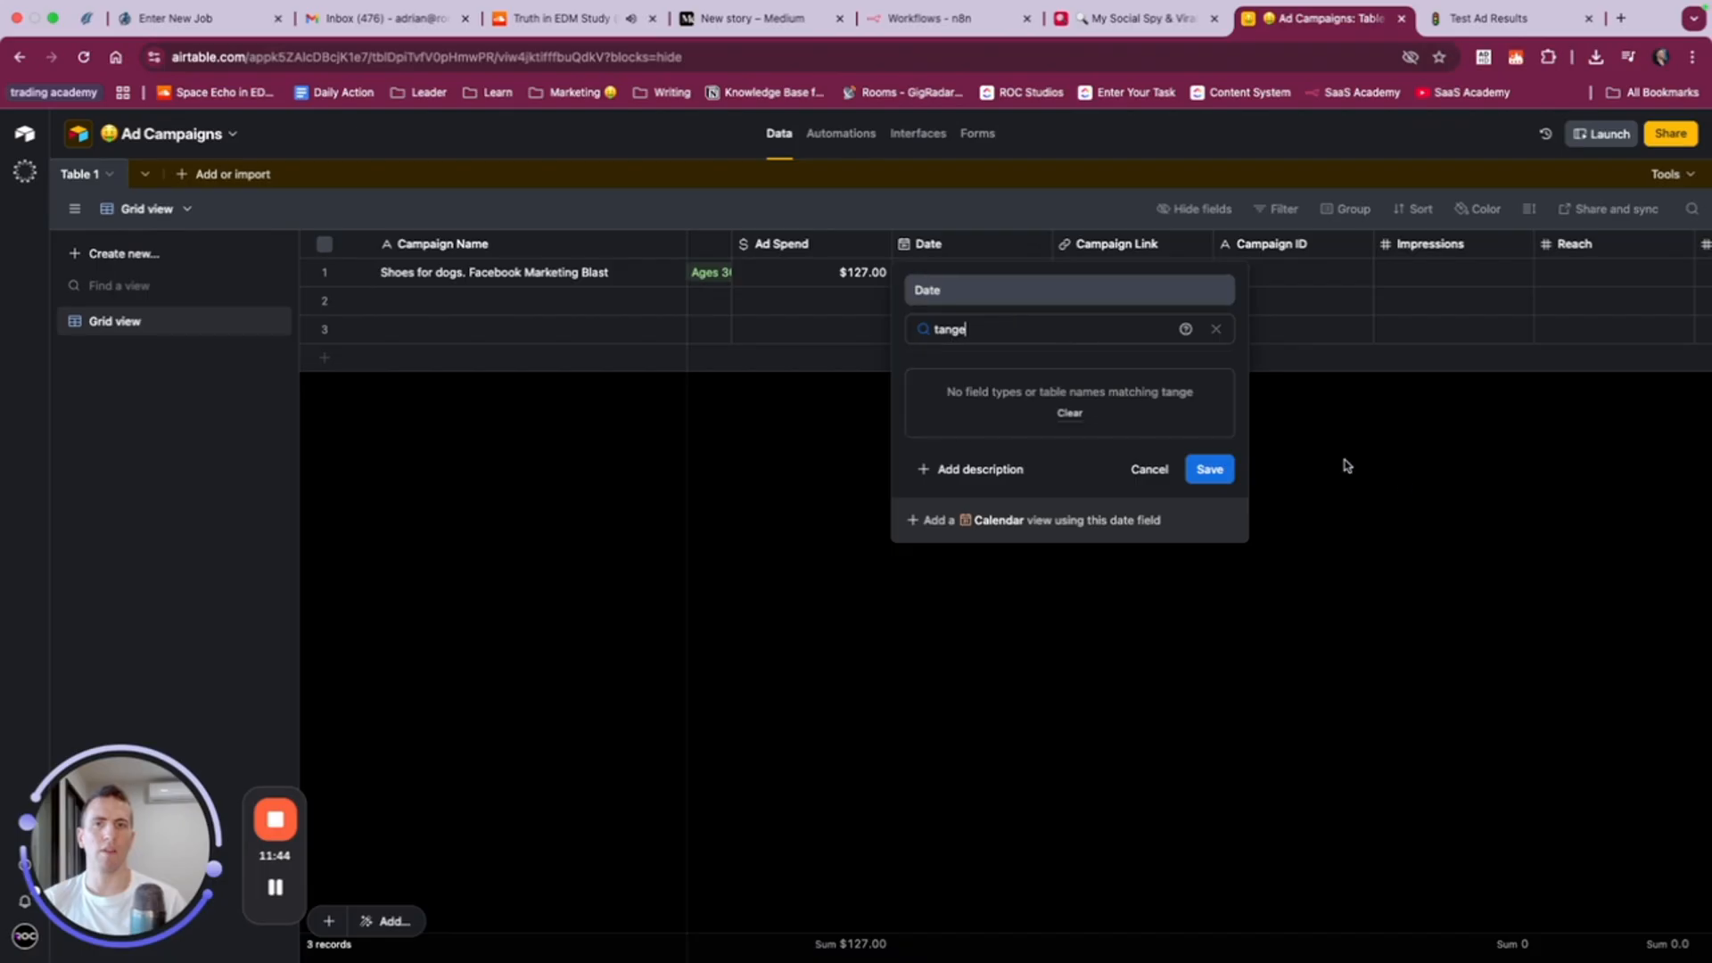
{"action": "left_click", "coordinate": [1409, 478]}
- Rename the Date field as Start Date
{"action": "right_click", "coordinate": [974, 248]}
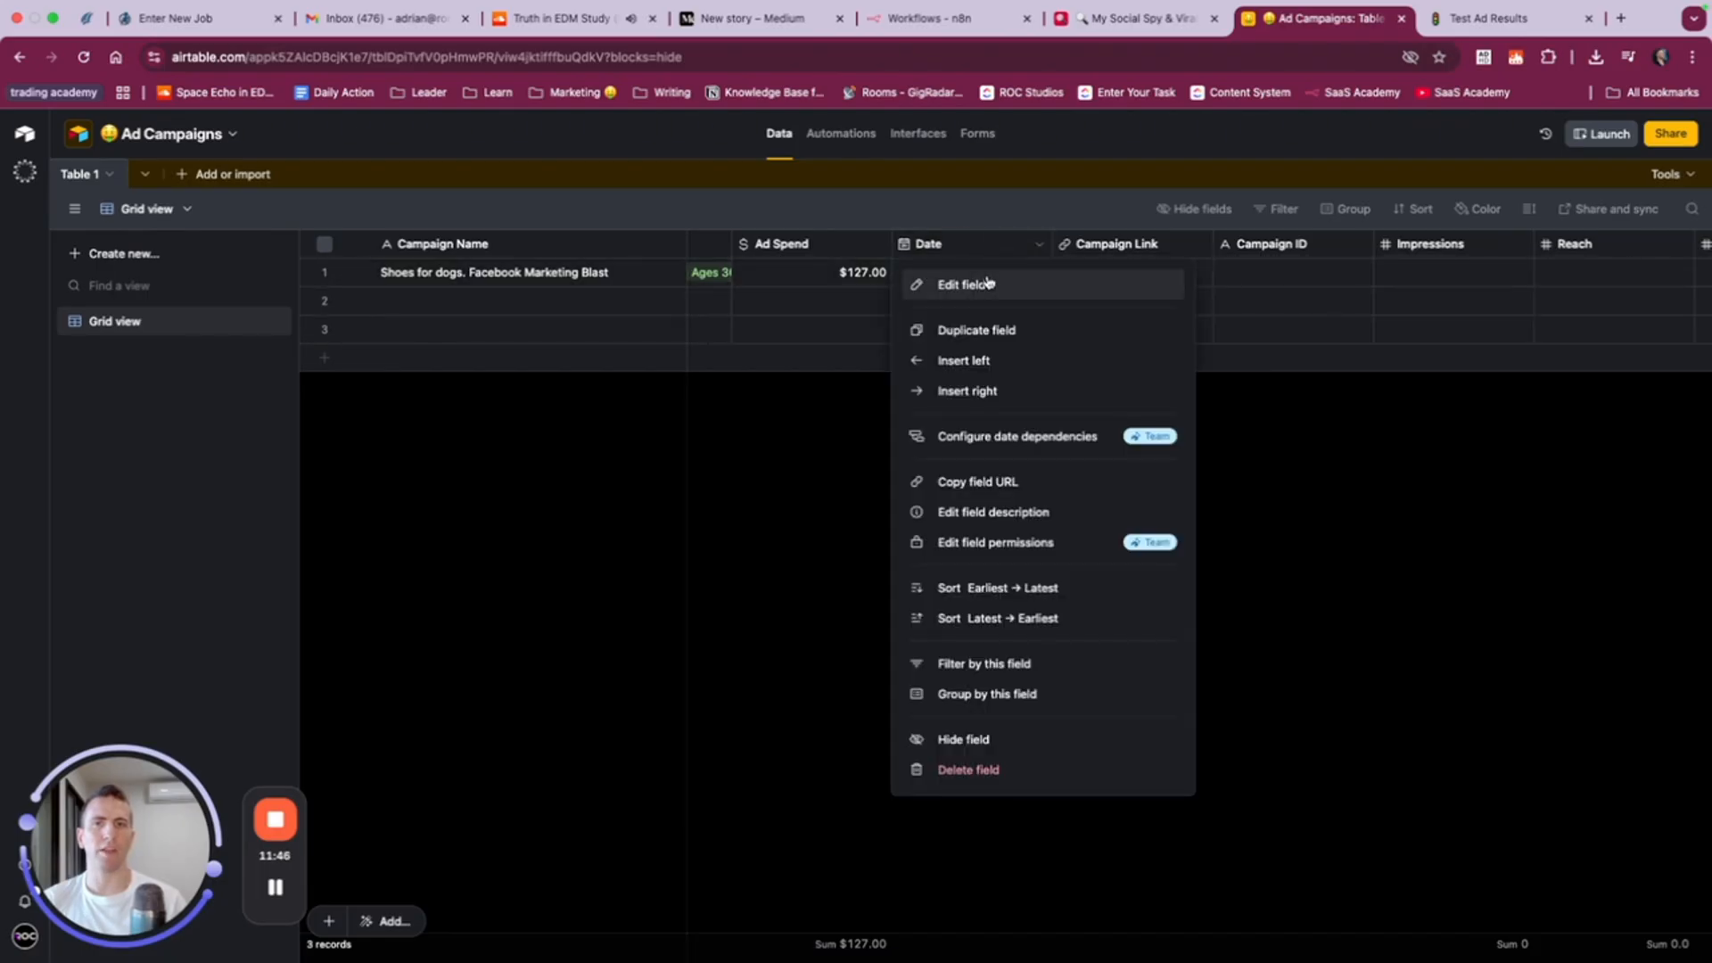
{"action": "left_click", "coordinate": [981, 283]}
{"action": "left_click", "coordinate": [1003, 293]}
{"action": "key", "text": "super+Left"}
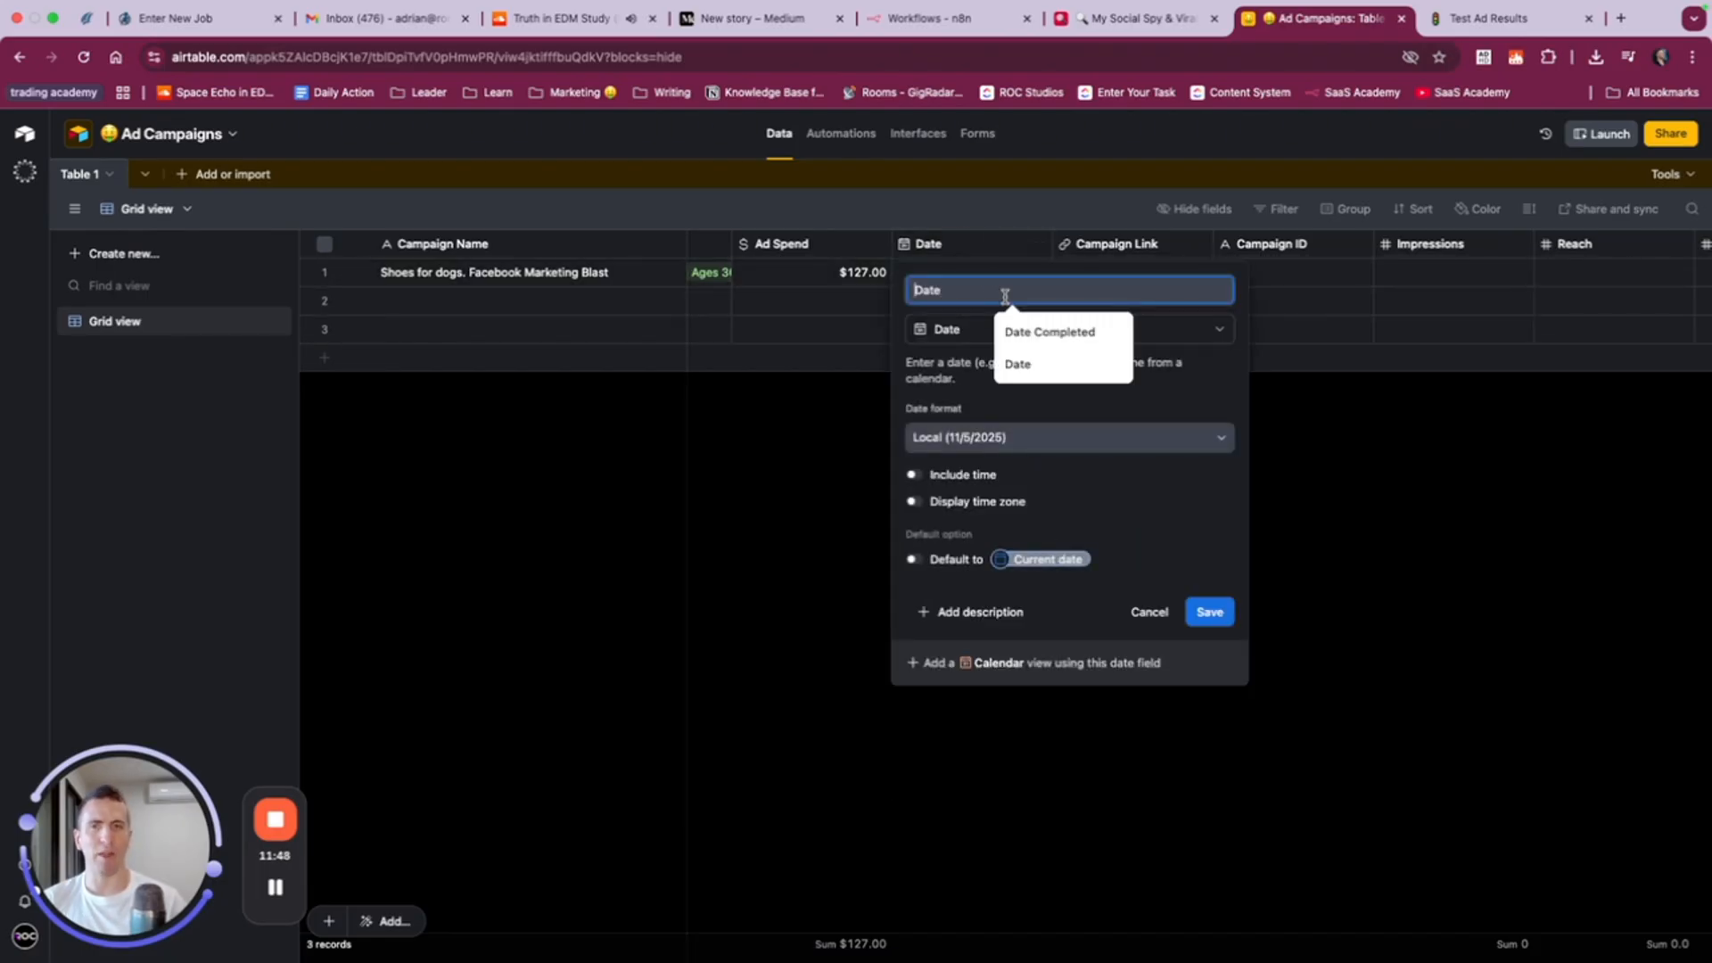
{"action": "type", "text": "Start"}
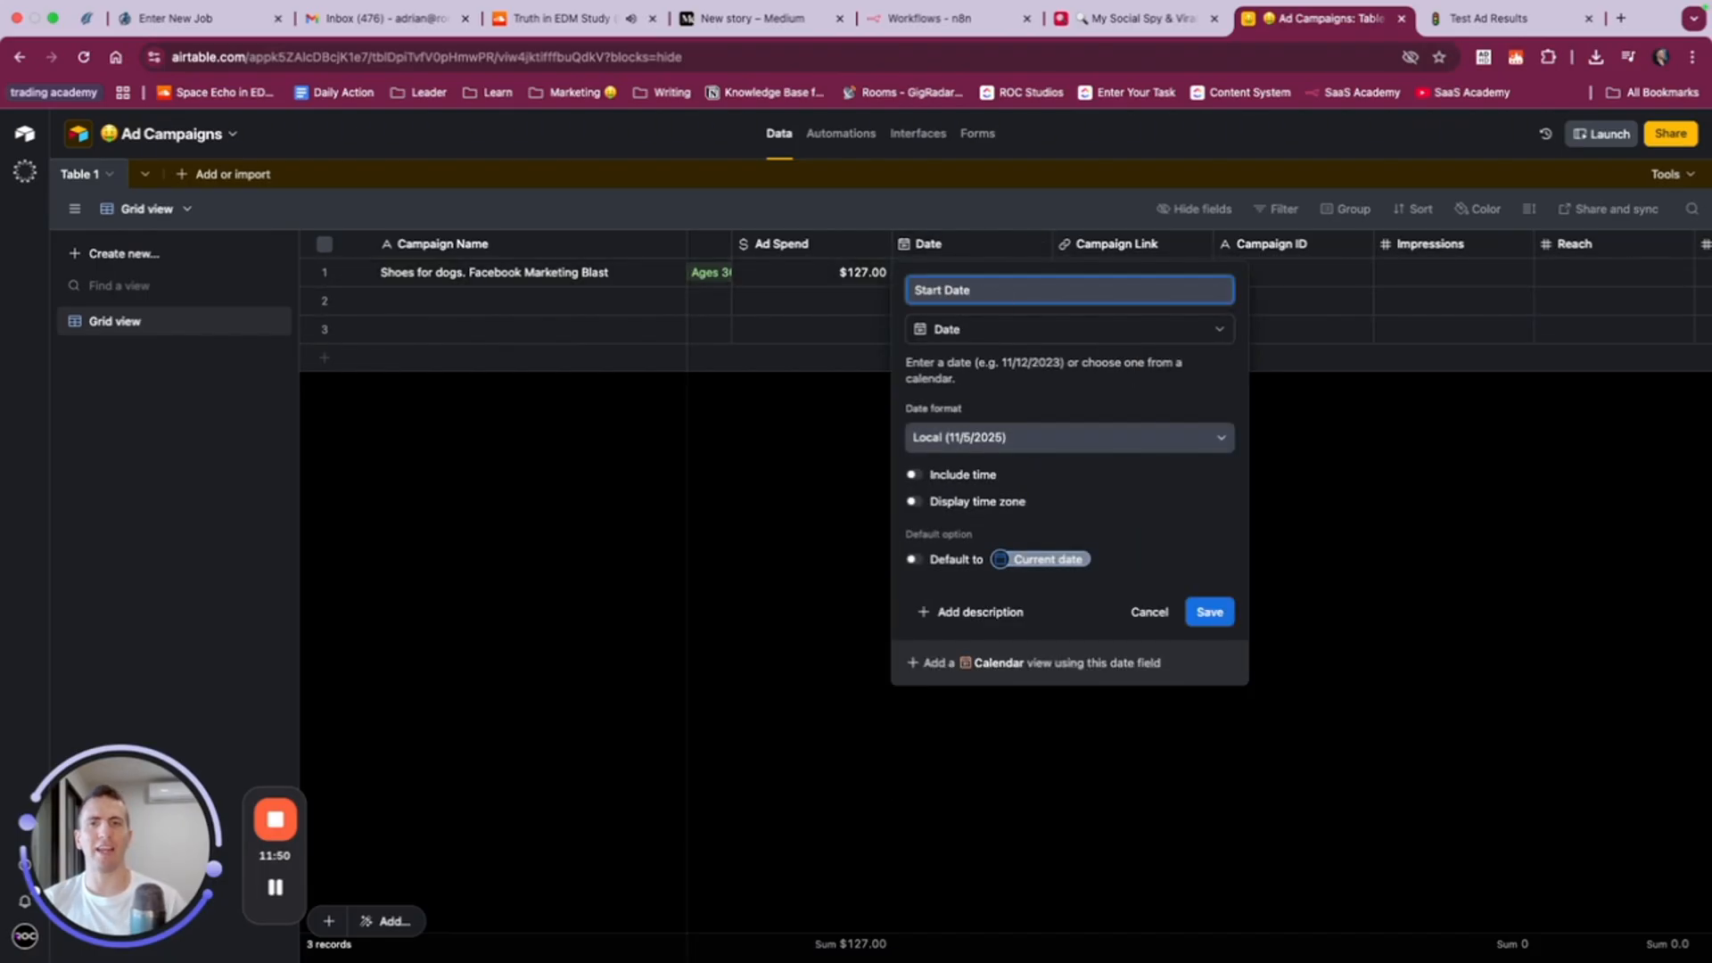
{"action": "left_click", "coordinate": [1208, 612]}
- Add a date field named End Date after Cost Per Lead
{"action": "scroll", "coordinate": [1171, 410], "scroll_direction": "right", "scroll_amount": 8}
{"action": "scroll", "coordinate": [1171, 411], "scroll_direction": "right", "scroll_amount": 4}
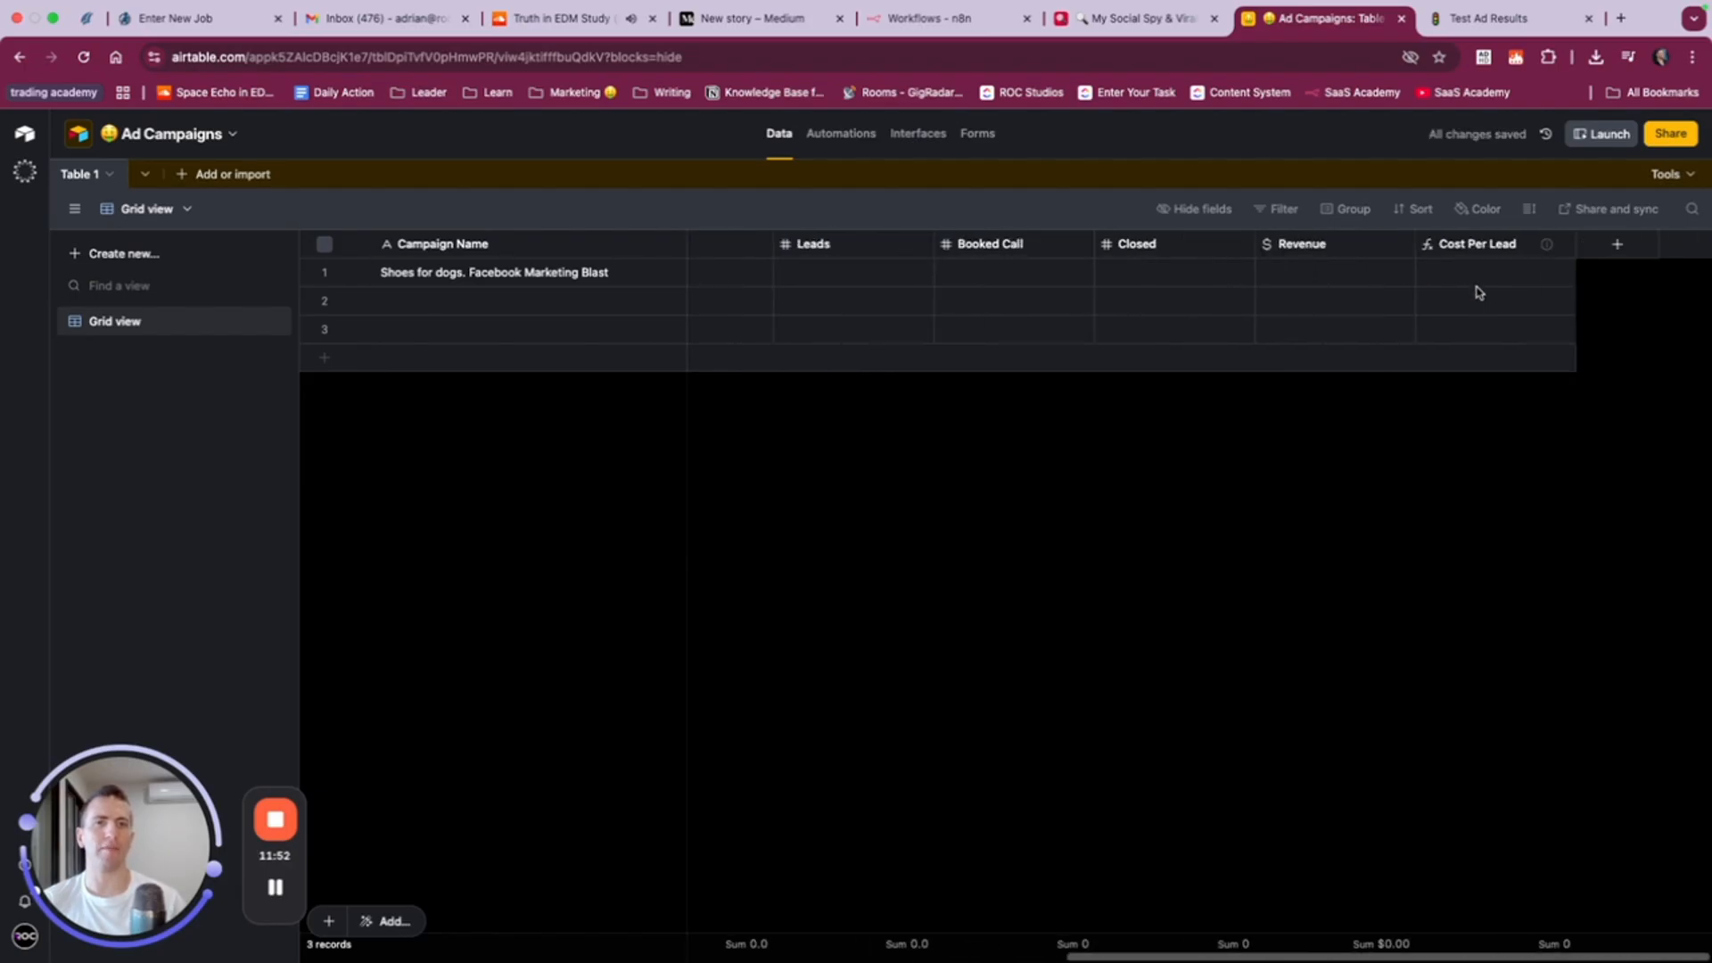
{"action": "left_click", "coordinate": [1603, 253]}
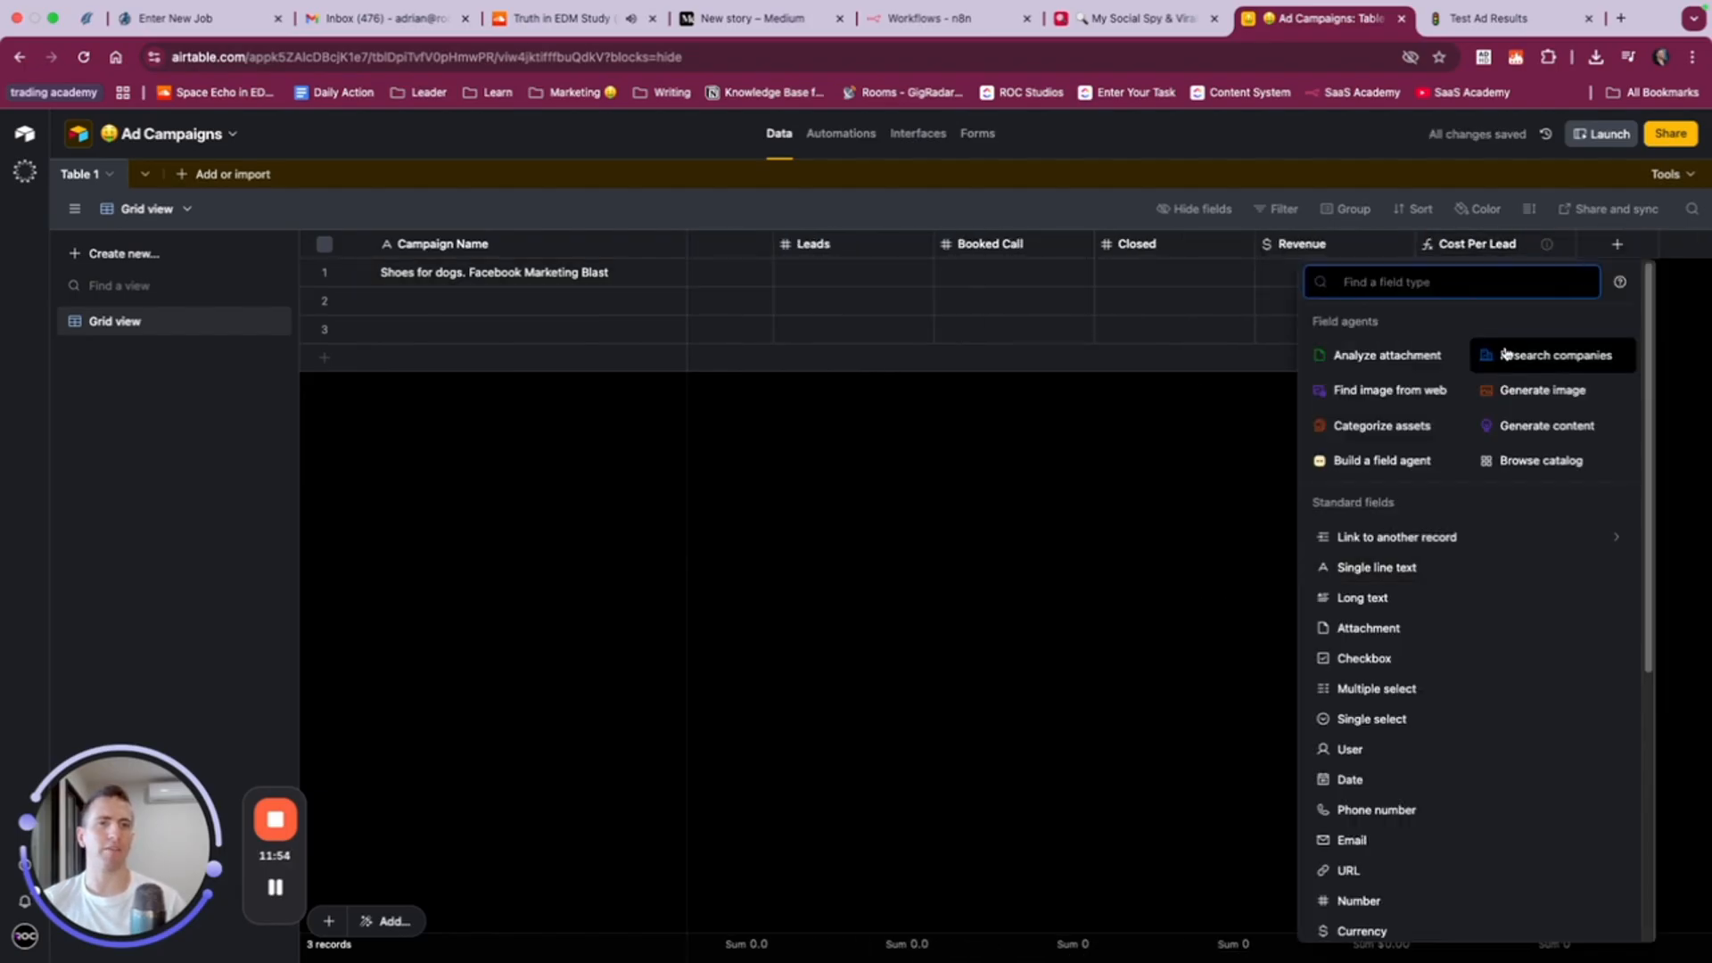
{"action": "type", "text": "date"}
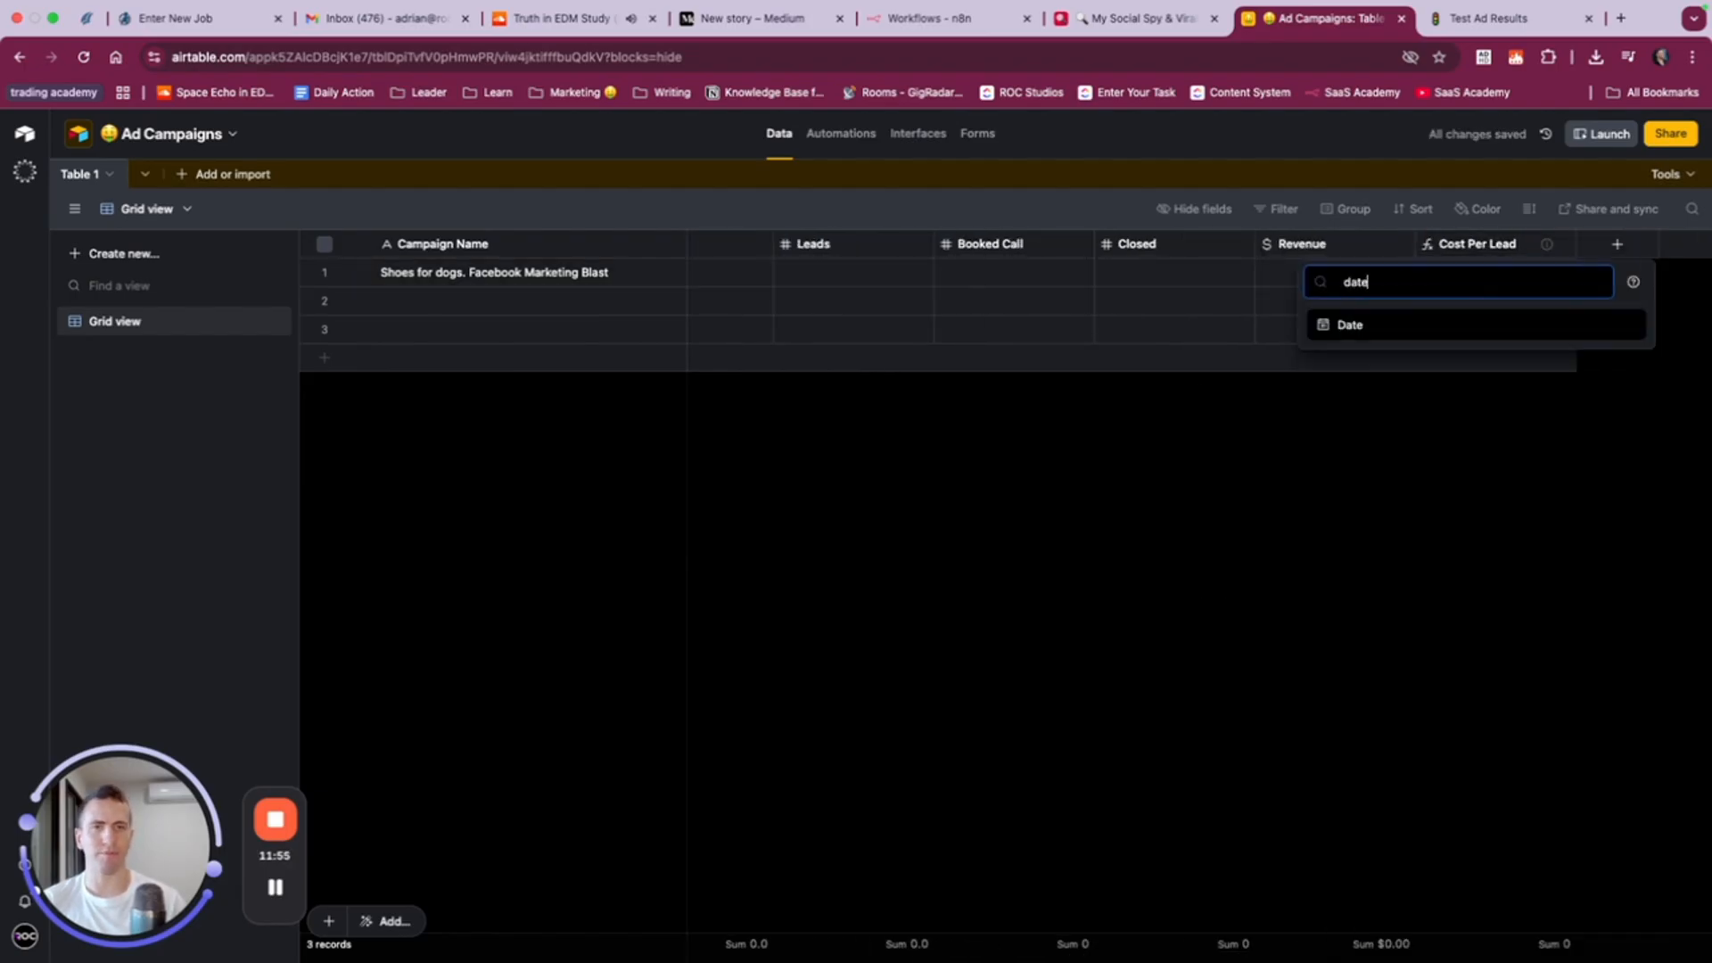
{"action": "left_click", "coordinate": [1402, 326]}
{"action": "type", "text": "End Date"}
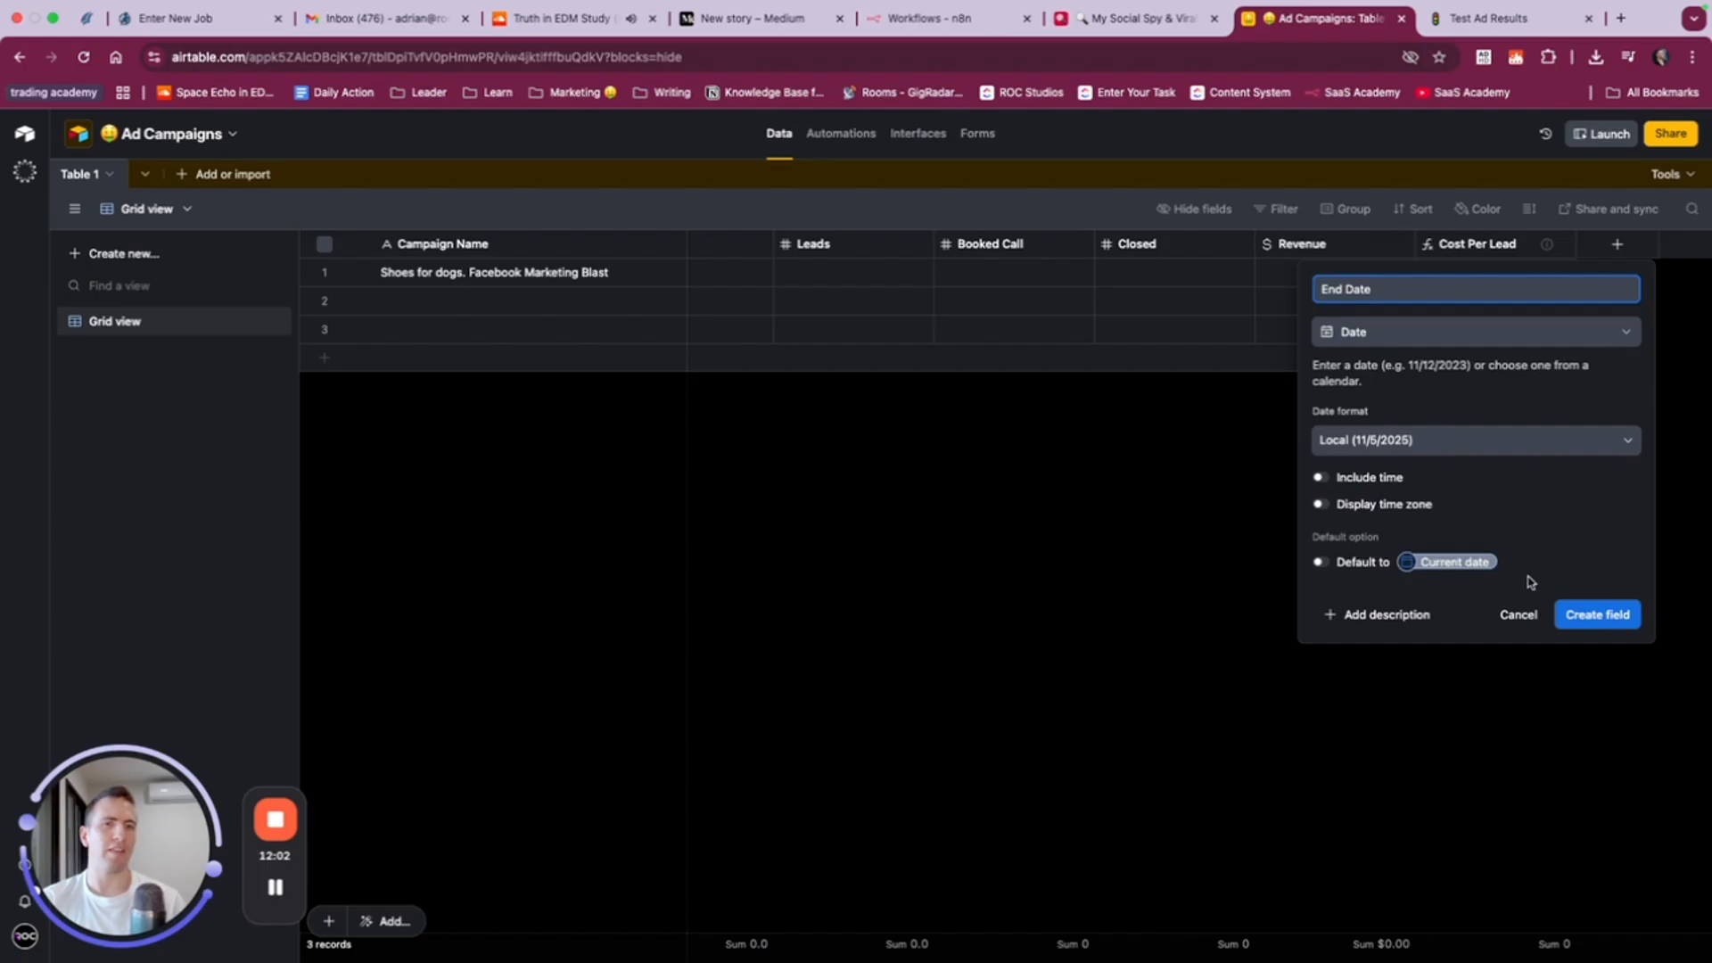
{"action": "left_click", "coordinate": [1584, 612]}
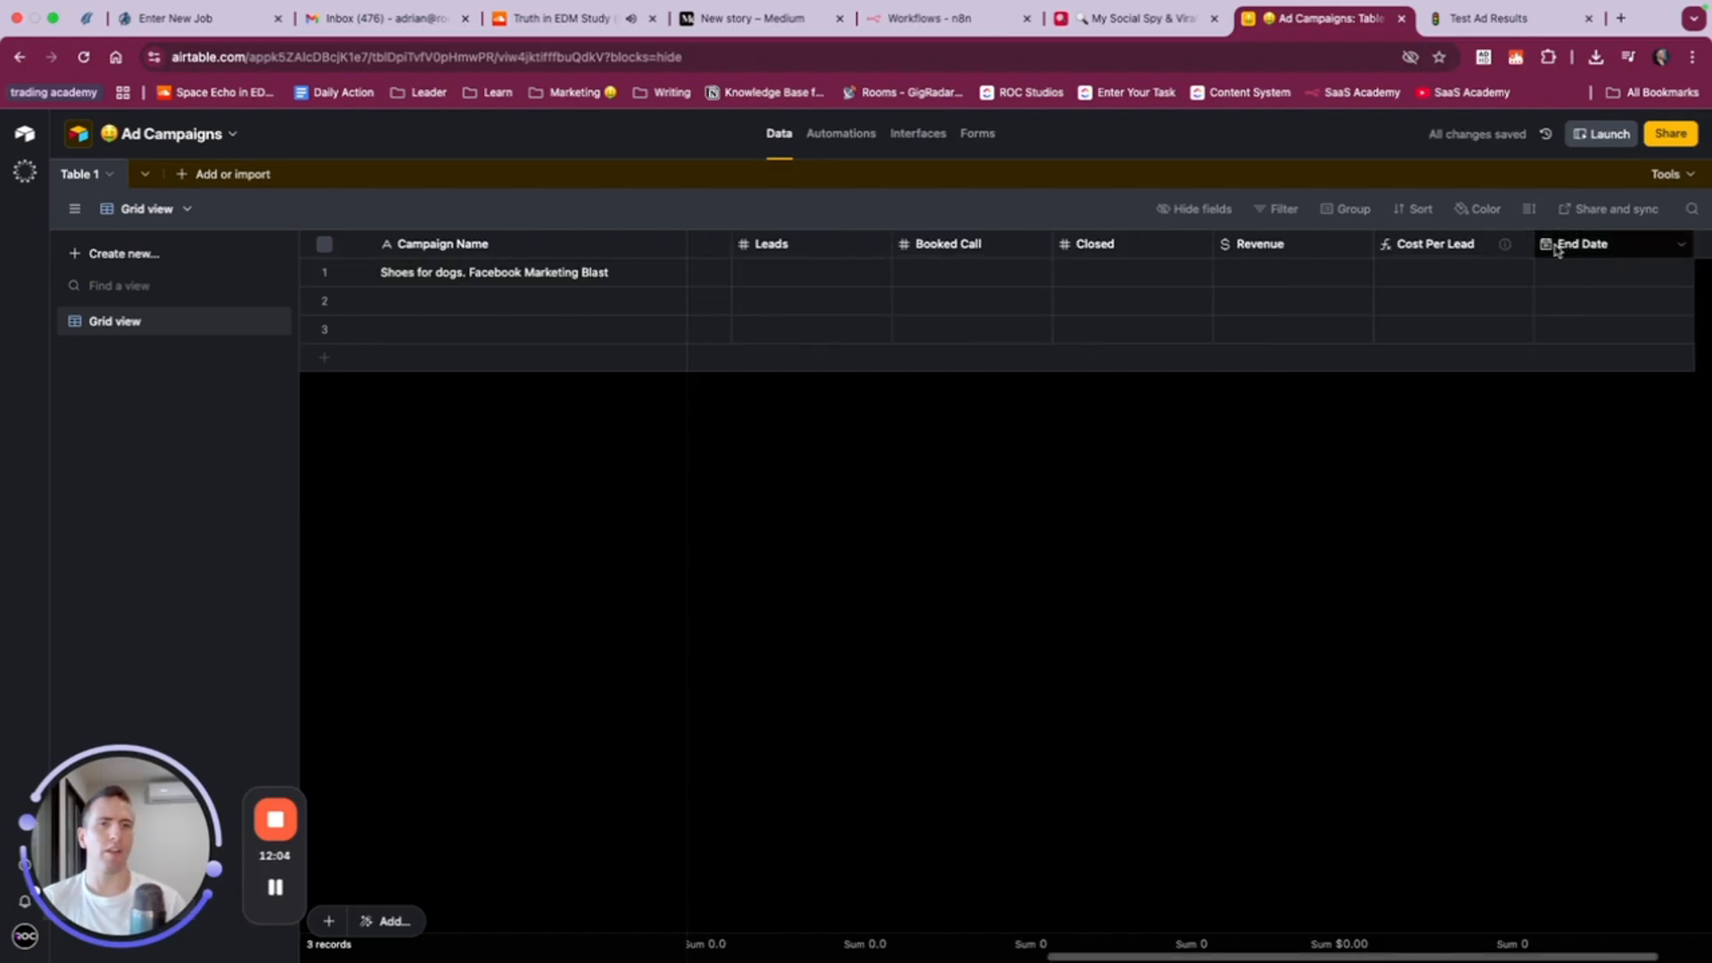
- Move the End Date field so it sits directly after Start Date
{"action": "scroll", "coordinate": [1293, 258], "scroll_direction": "left", "scroll_amount": 10}
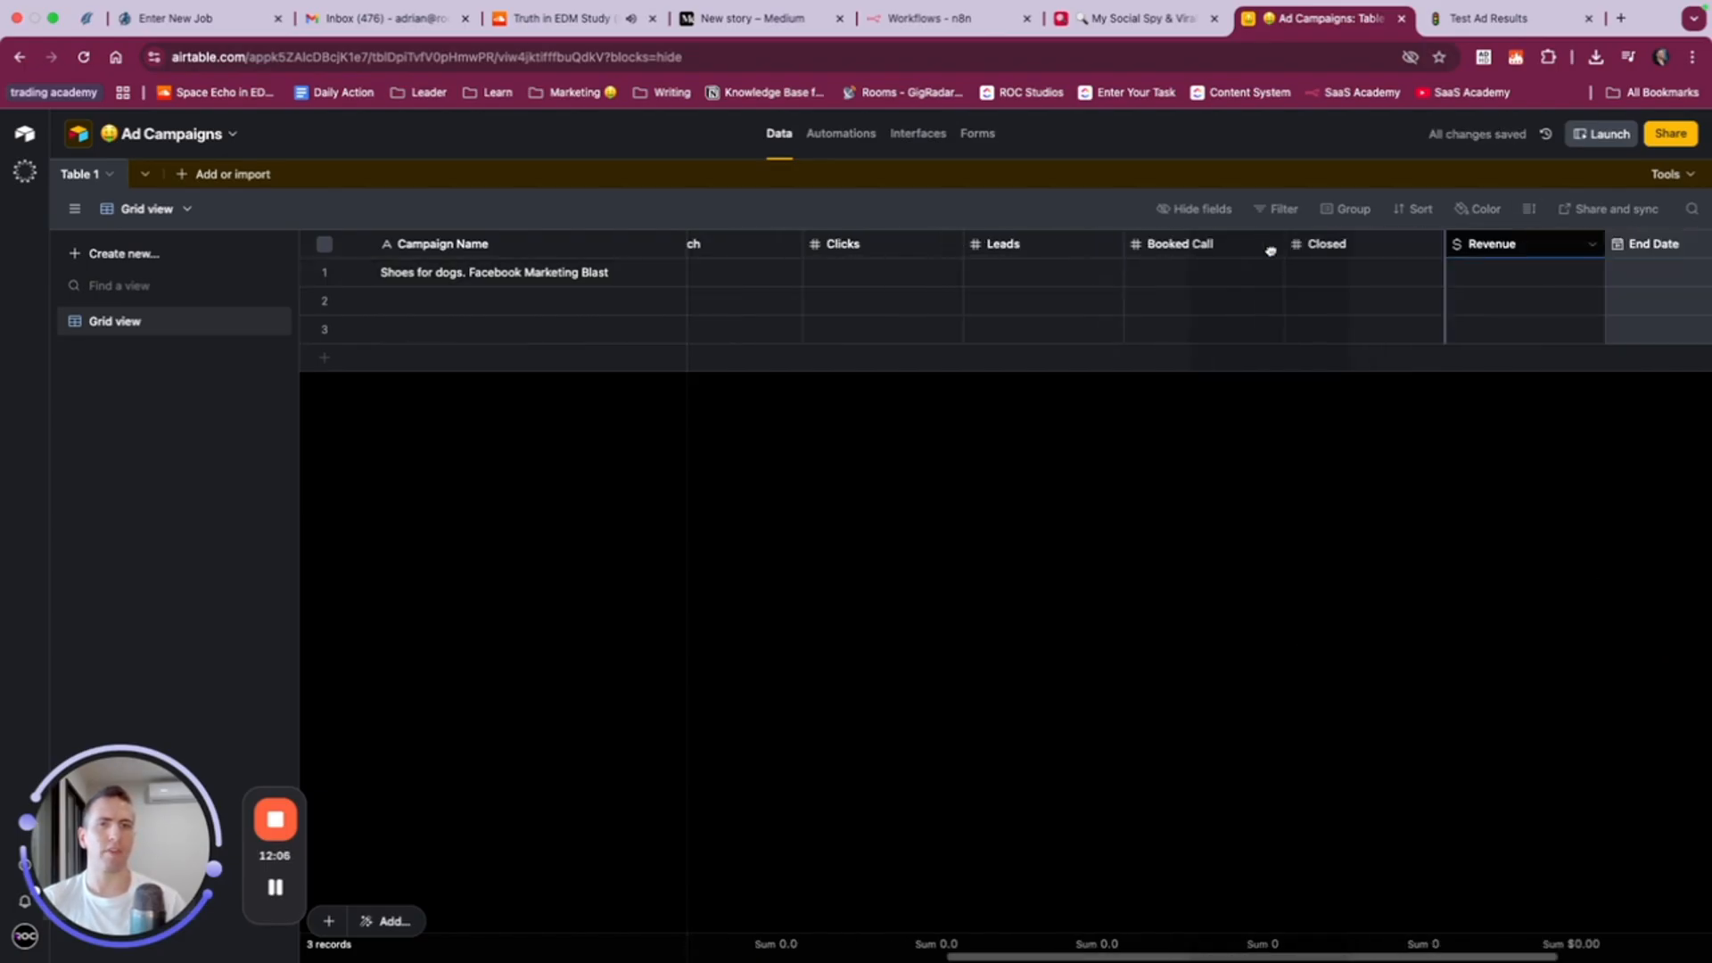
{"action": "scroll", "coordinate": [802, 268], "scroll_direction": "left", "scroll_amount": 2}
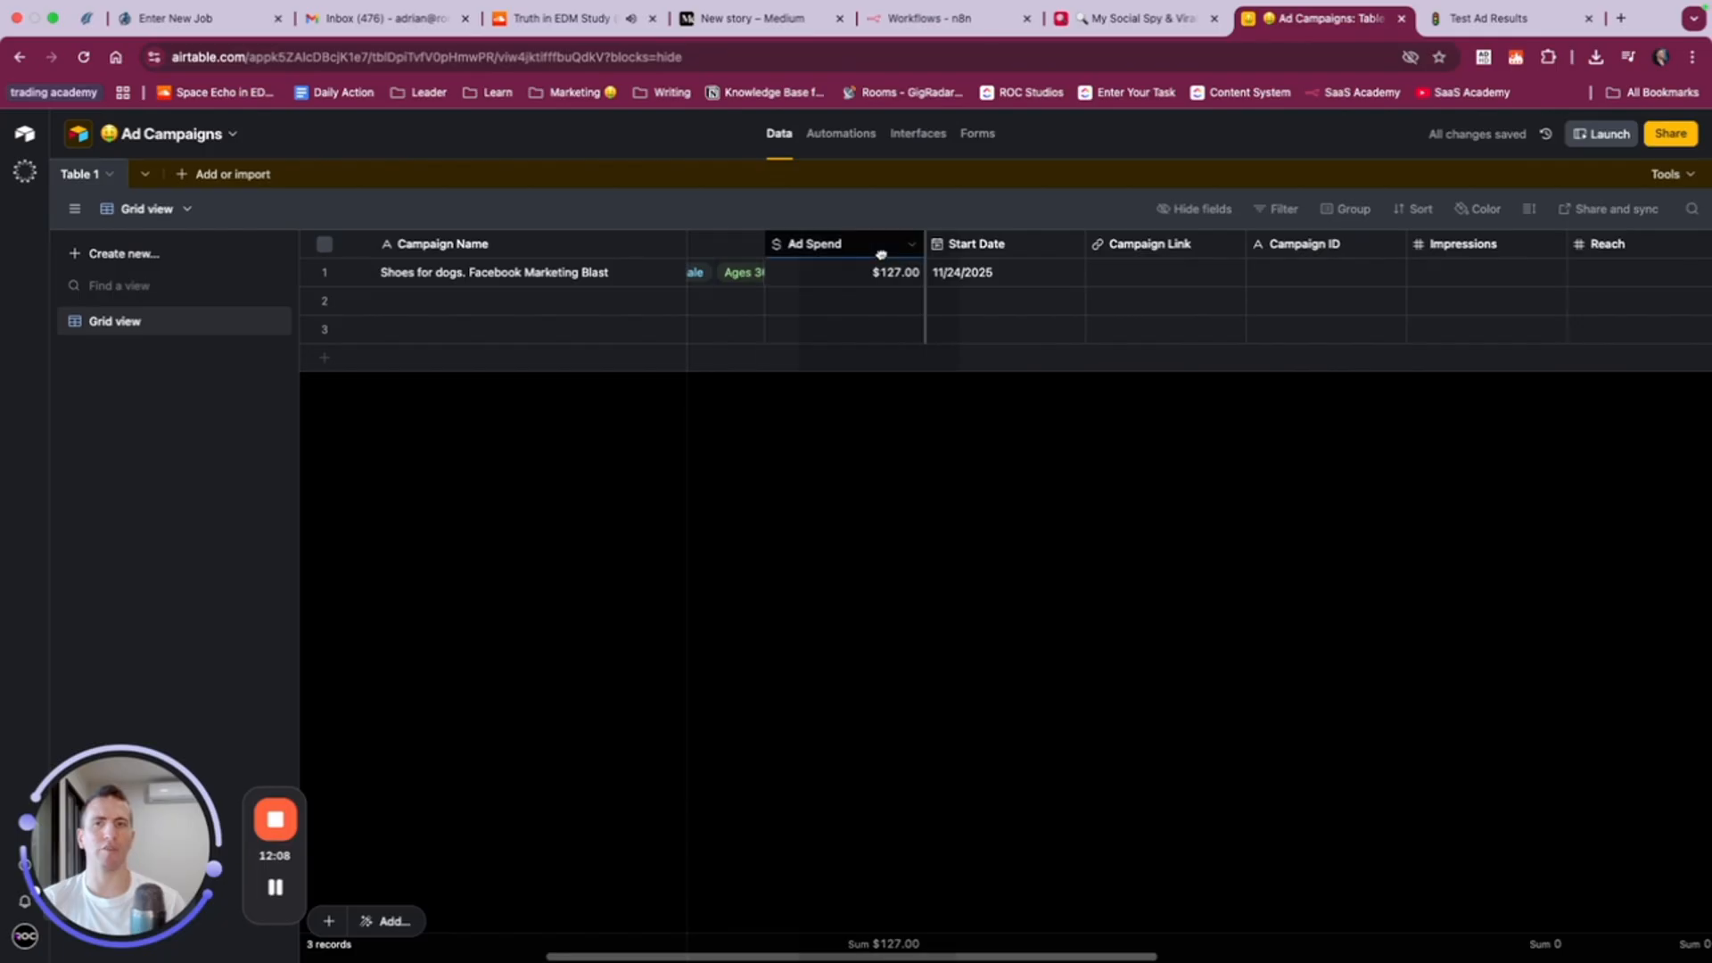
{"action": "left_click_drag", "start_coordinate": [1000, 254], "coordinate": [967, 261]}
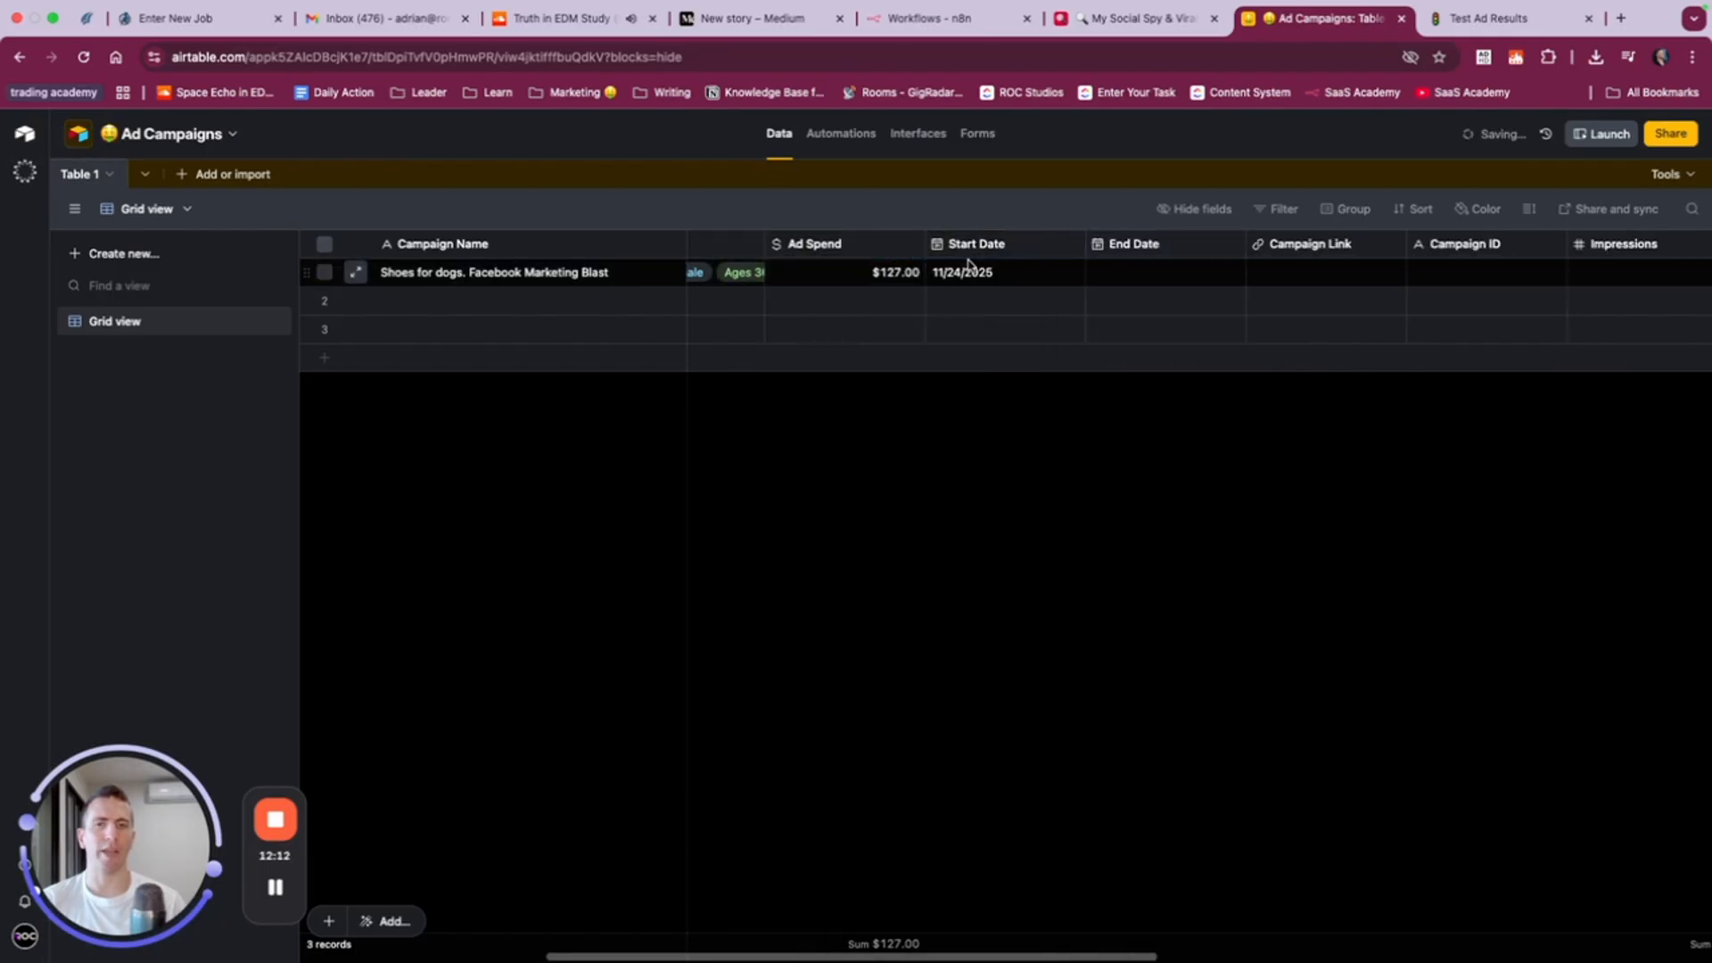
- Set the End Date of the Shoes for dogs campaign to November 29, 2025
{"action": "left_click", "coordinate": [1128, 273]}
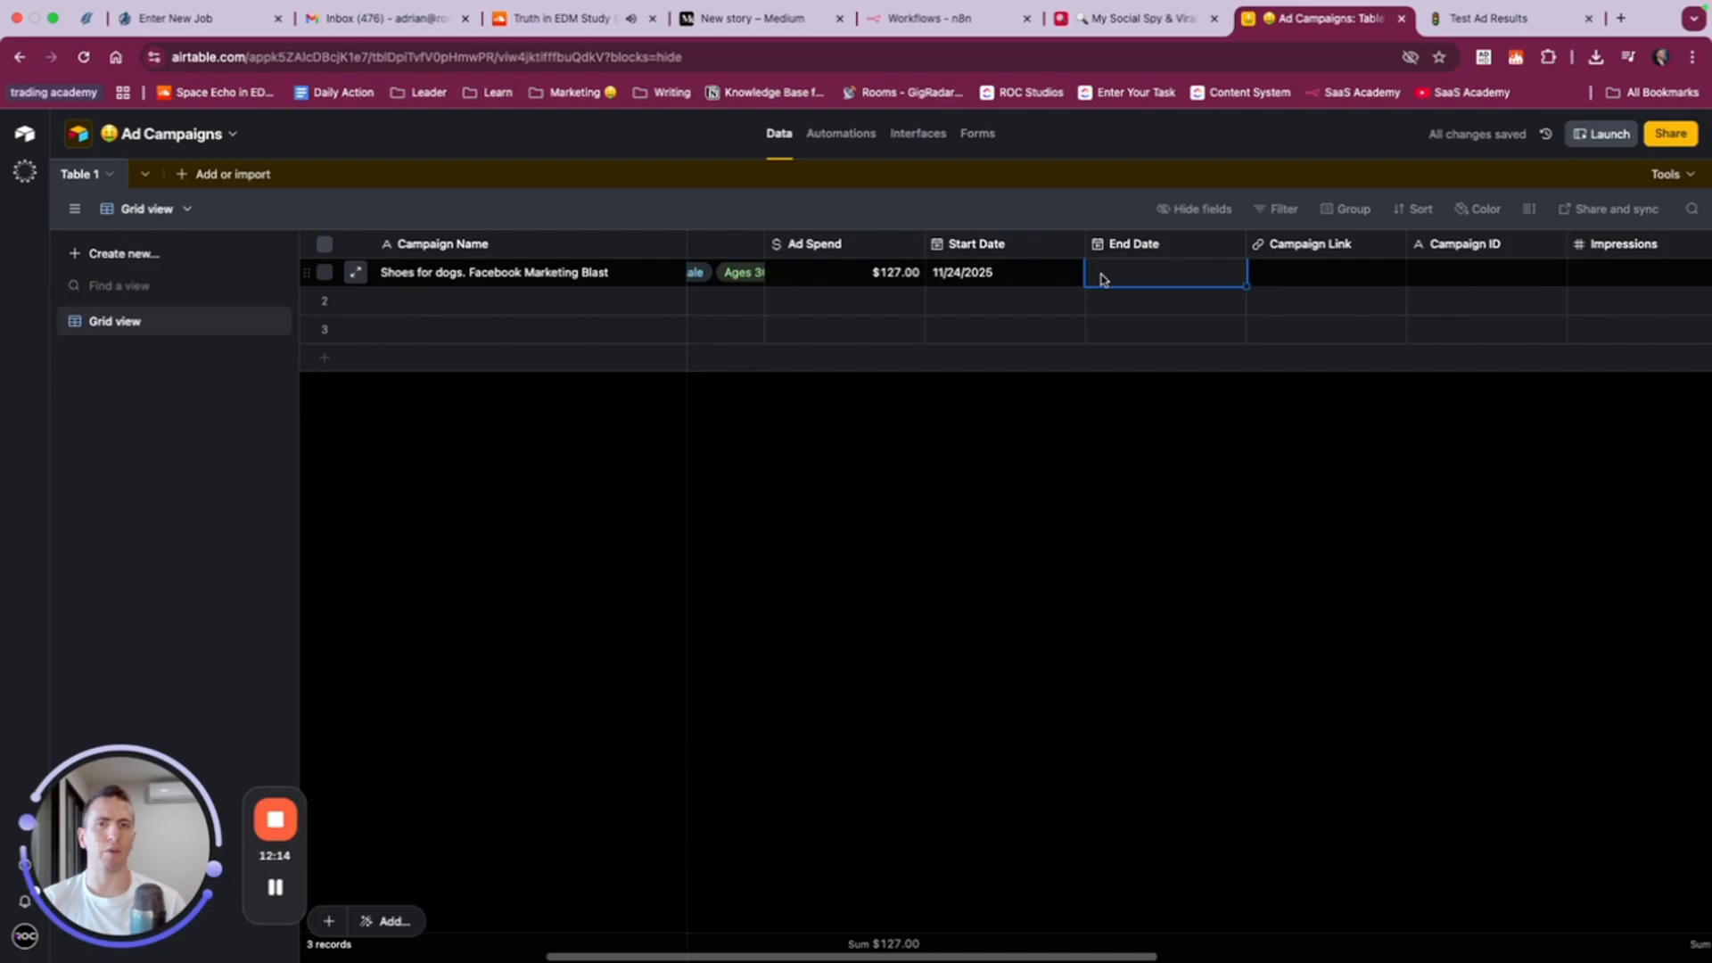
{"action": "left_click", "coordinate": [1103, 279]}
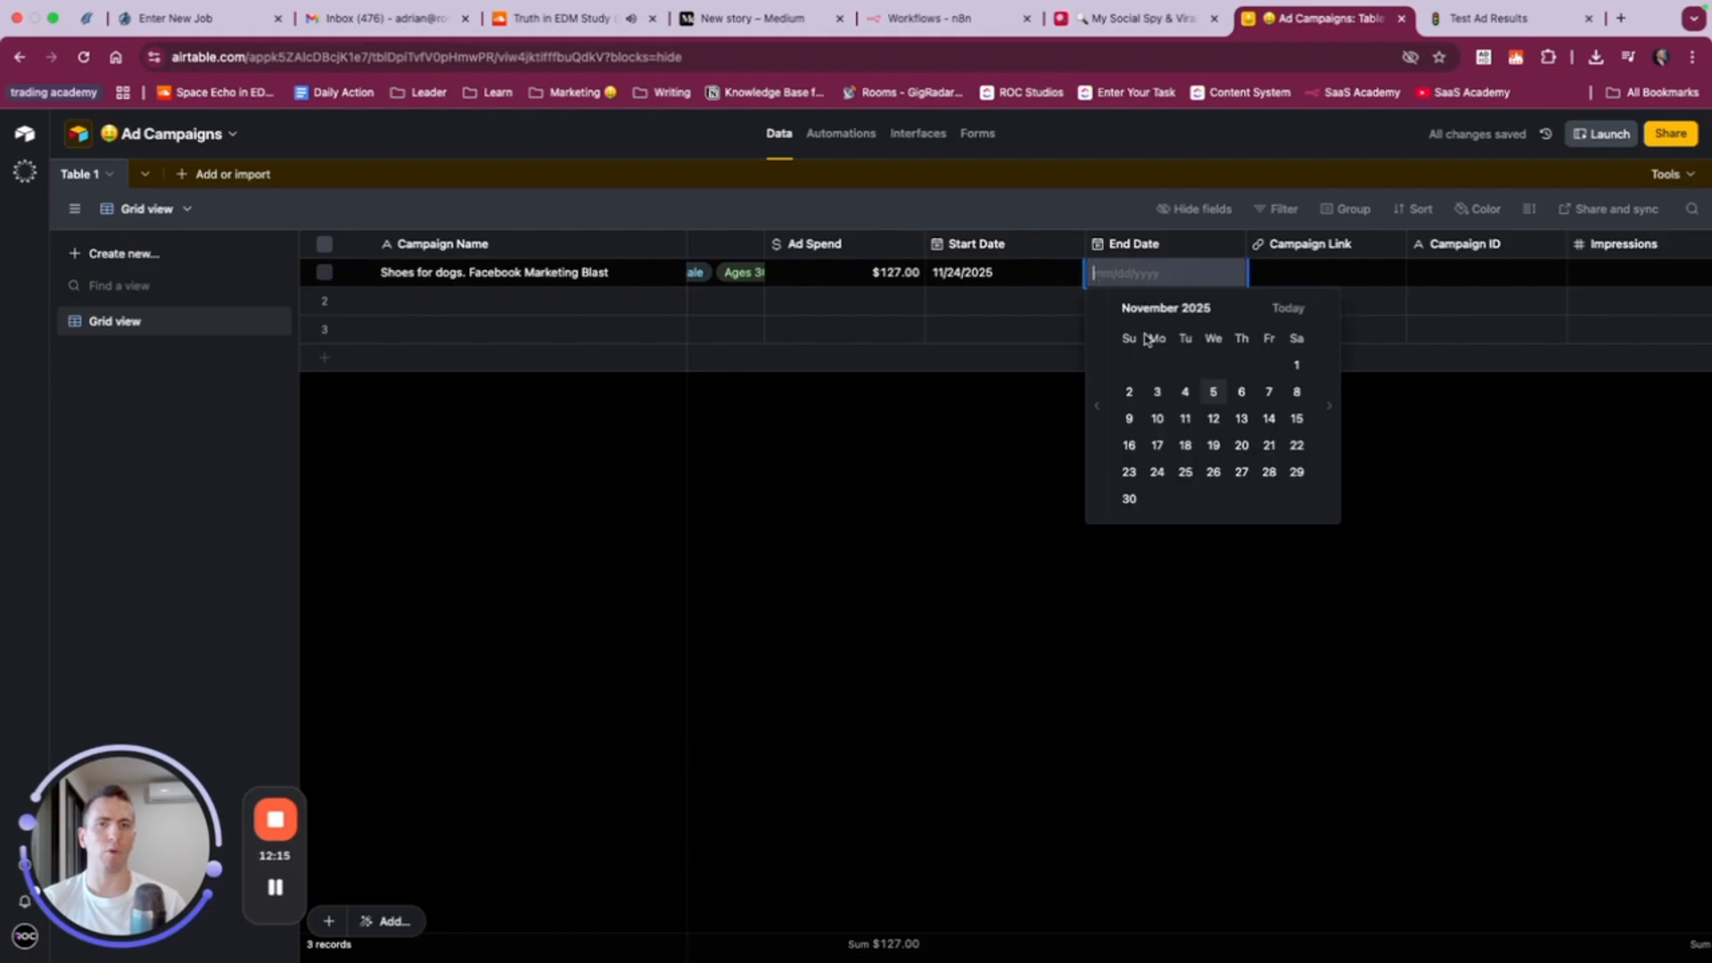
{"action": "left_click", "coordinate": [1295, 473]}
- Enter link.com as the Campaign Link and 123 as the Campaign ID of the first record
{"action": "scroll", "coordinate": [1231, 374], "scroll_direction": "right", "scroll_amount": 5}
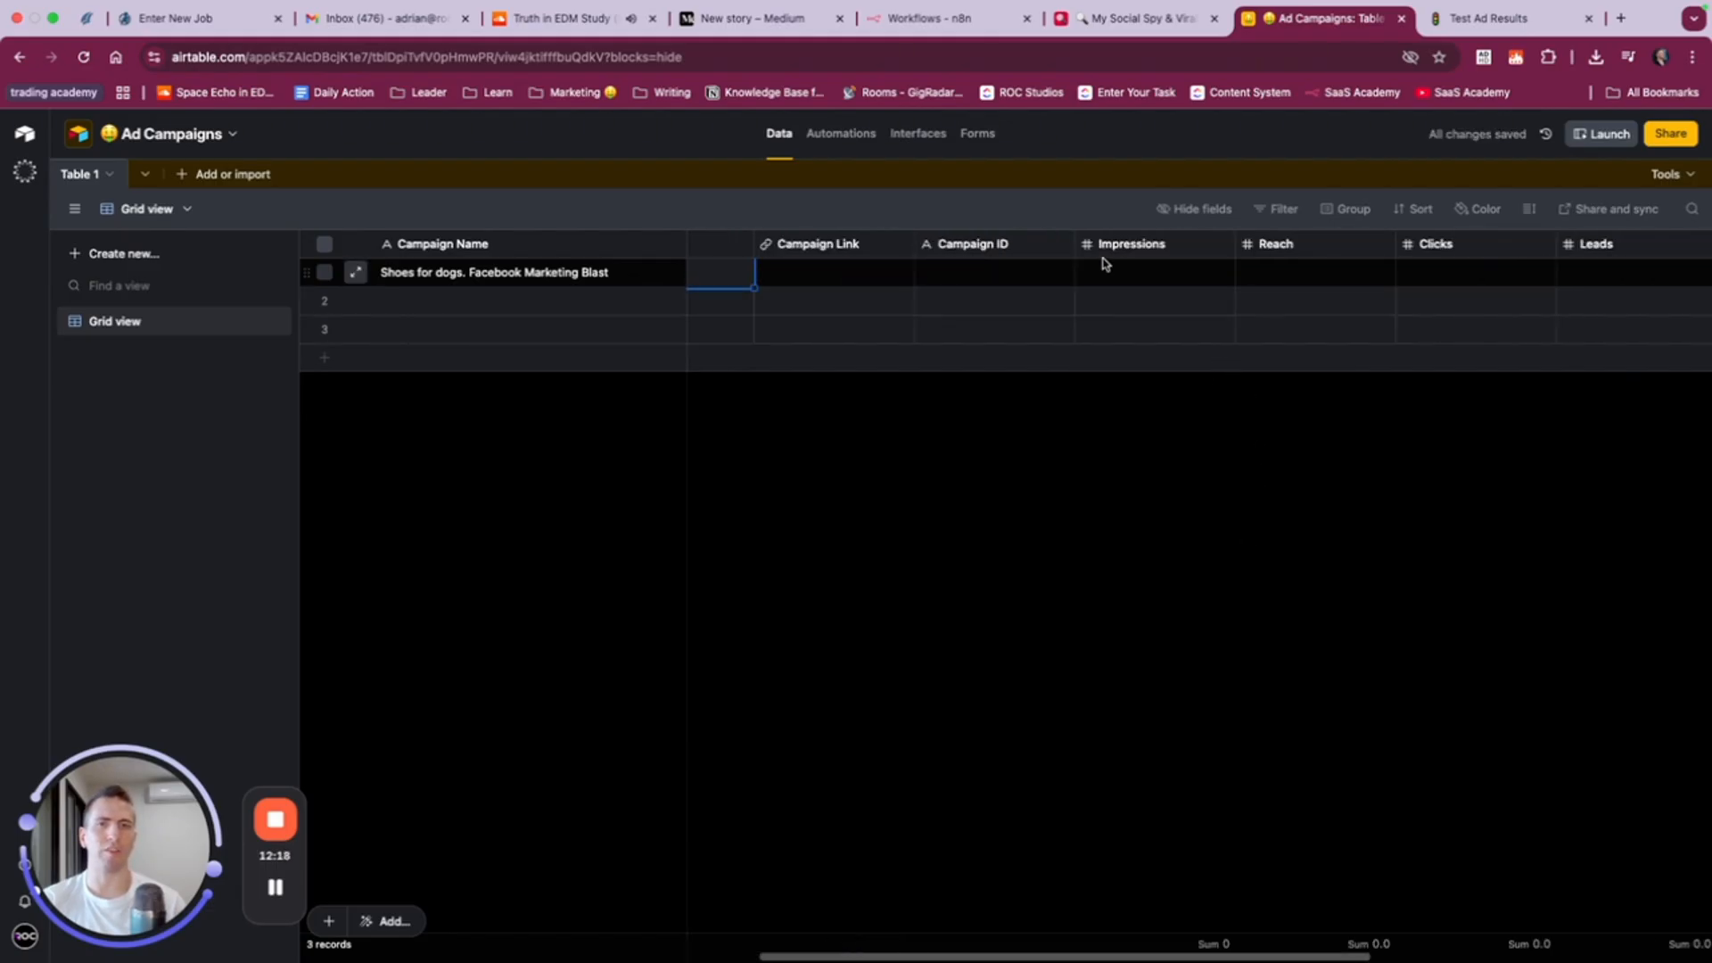
{"action": "left_click", "coordinate": [824, 271]}
{"action": "type", "text": "link.com"}
{"action": "key", "text": "Tab"}
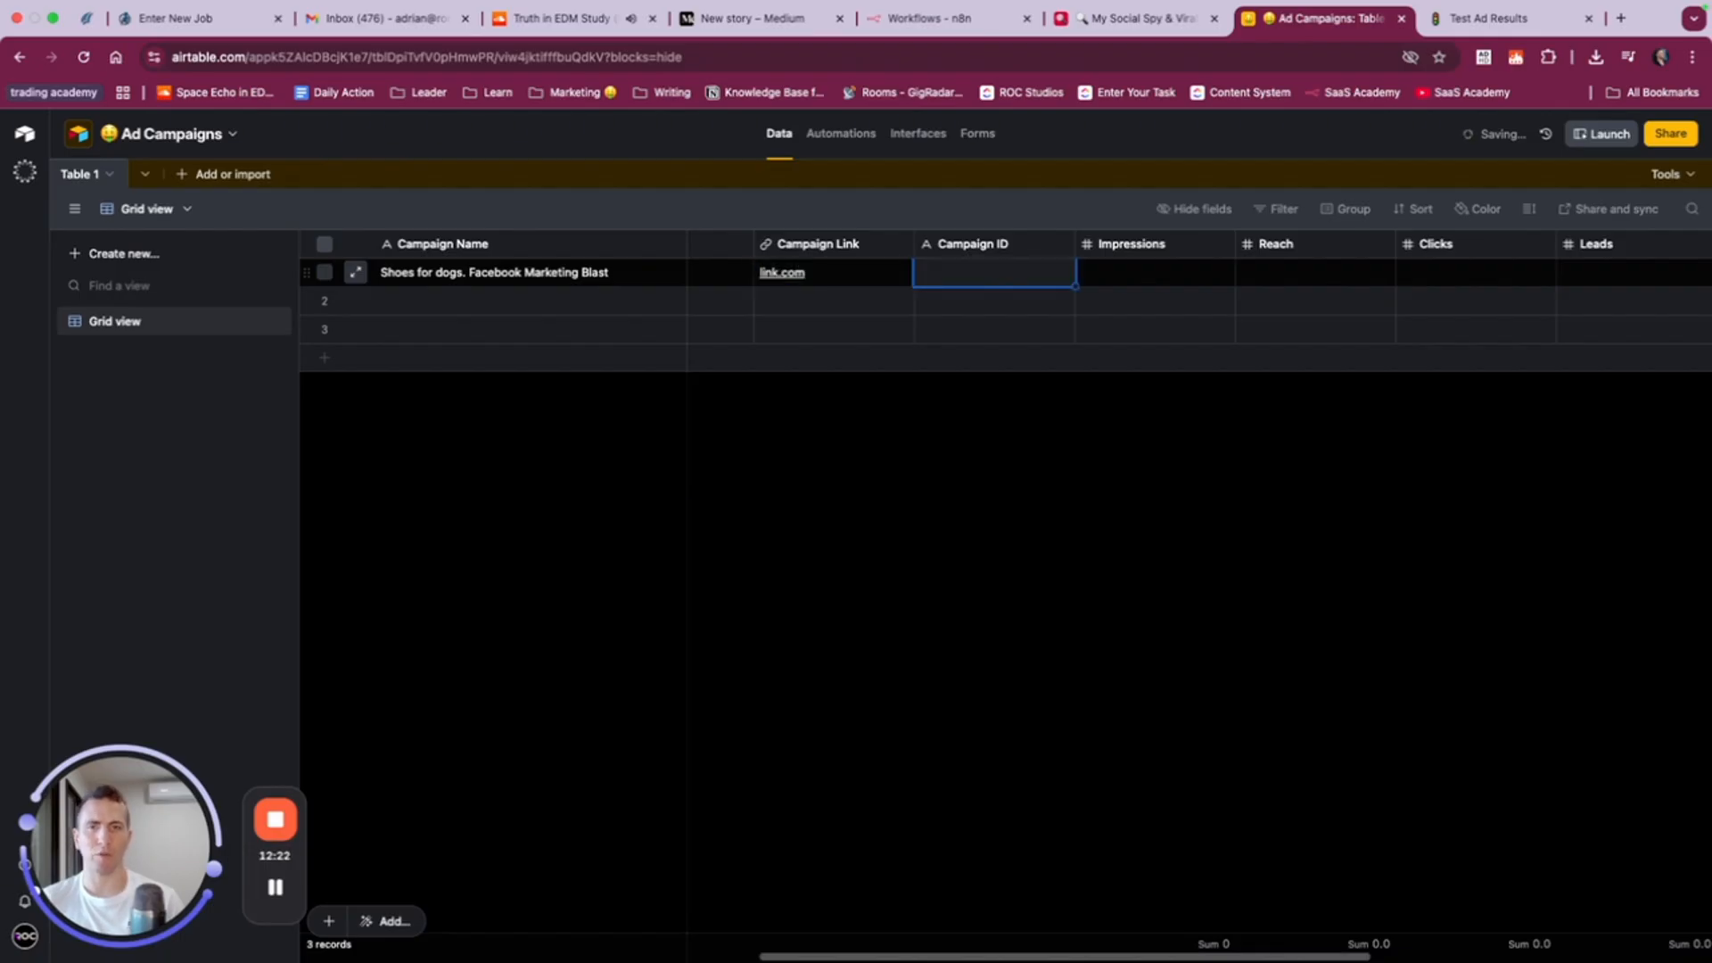
{"action": "type", "text": "123"}
{"action": "key", "text": "Tab"}
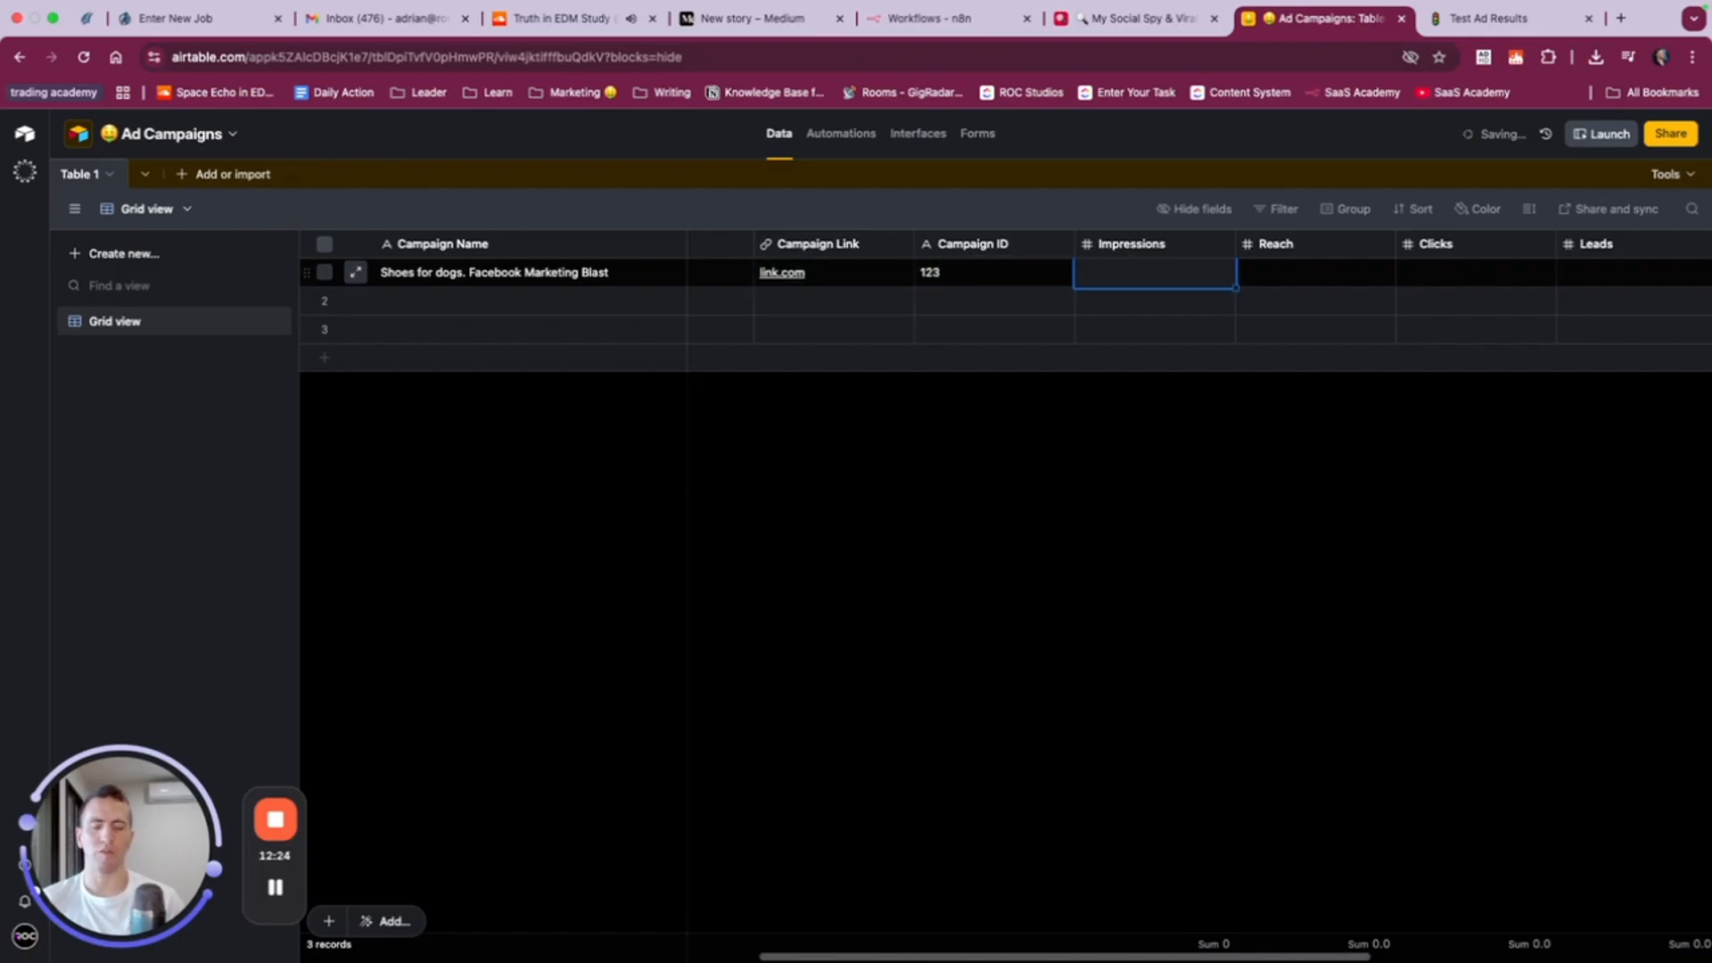
- Fill in 1,000 Impressions and a Reach of 1,400 for the first record
{"action": "type", "text": "1000"}
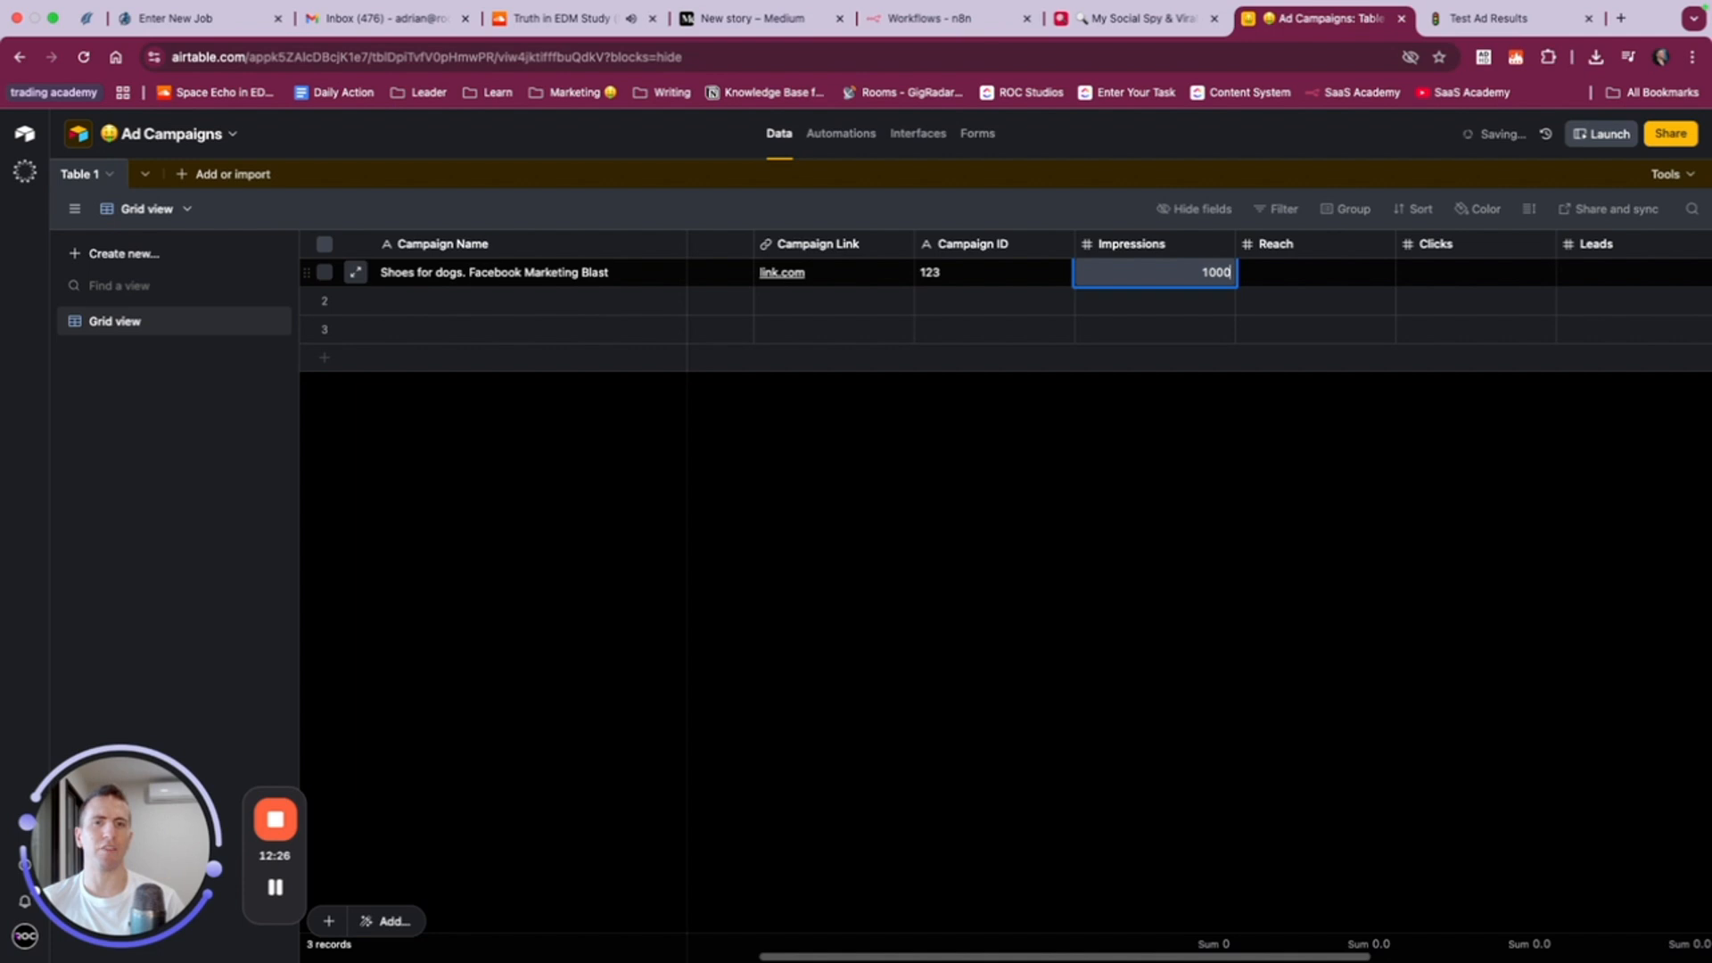
{"action": "key", "text": "Tab"}
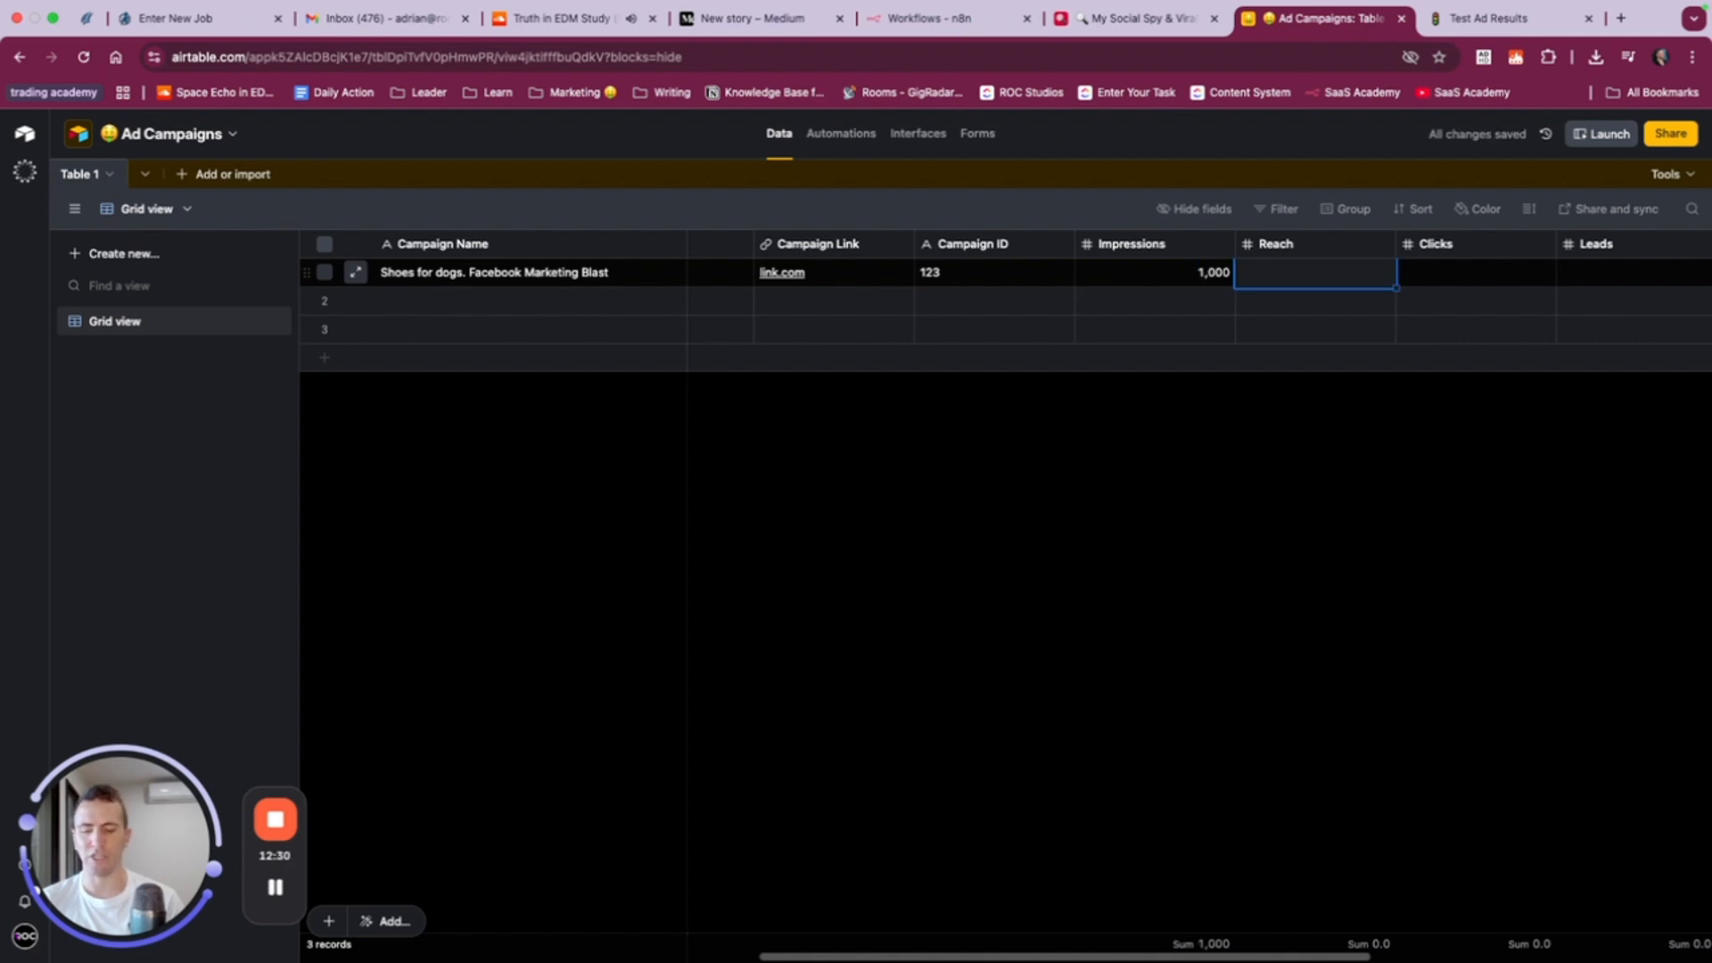
{"action": "type", "text": "1,"}
{"action": "type", "text": "400"}
{"action": "key", "text": "Tab"}
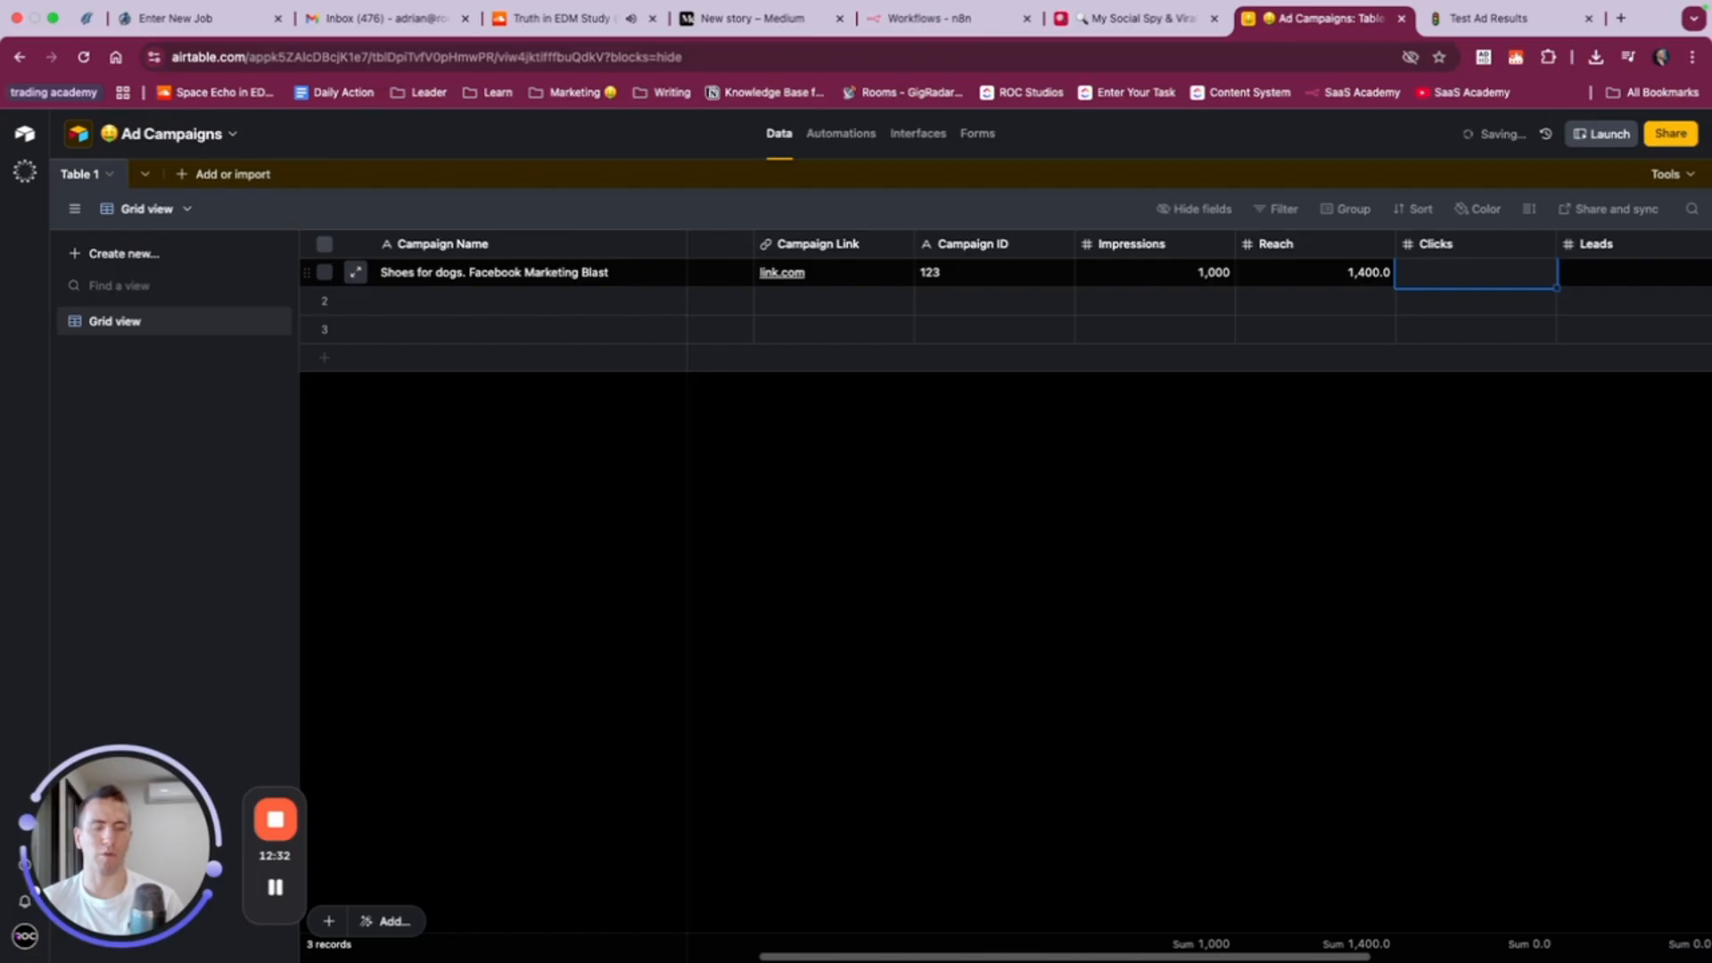
- Set the first record's Clicks to 17 and its Leads to 15
{"action": "type", "text": "17"}
{"action": "key", "text": "Tab"}
{"action": "type", "text": "5"}
{"action": "key", "text": "Tab"}
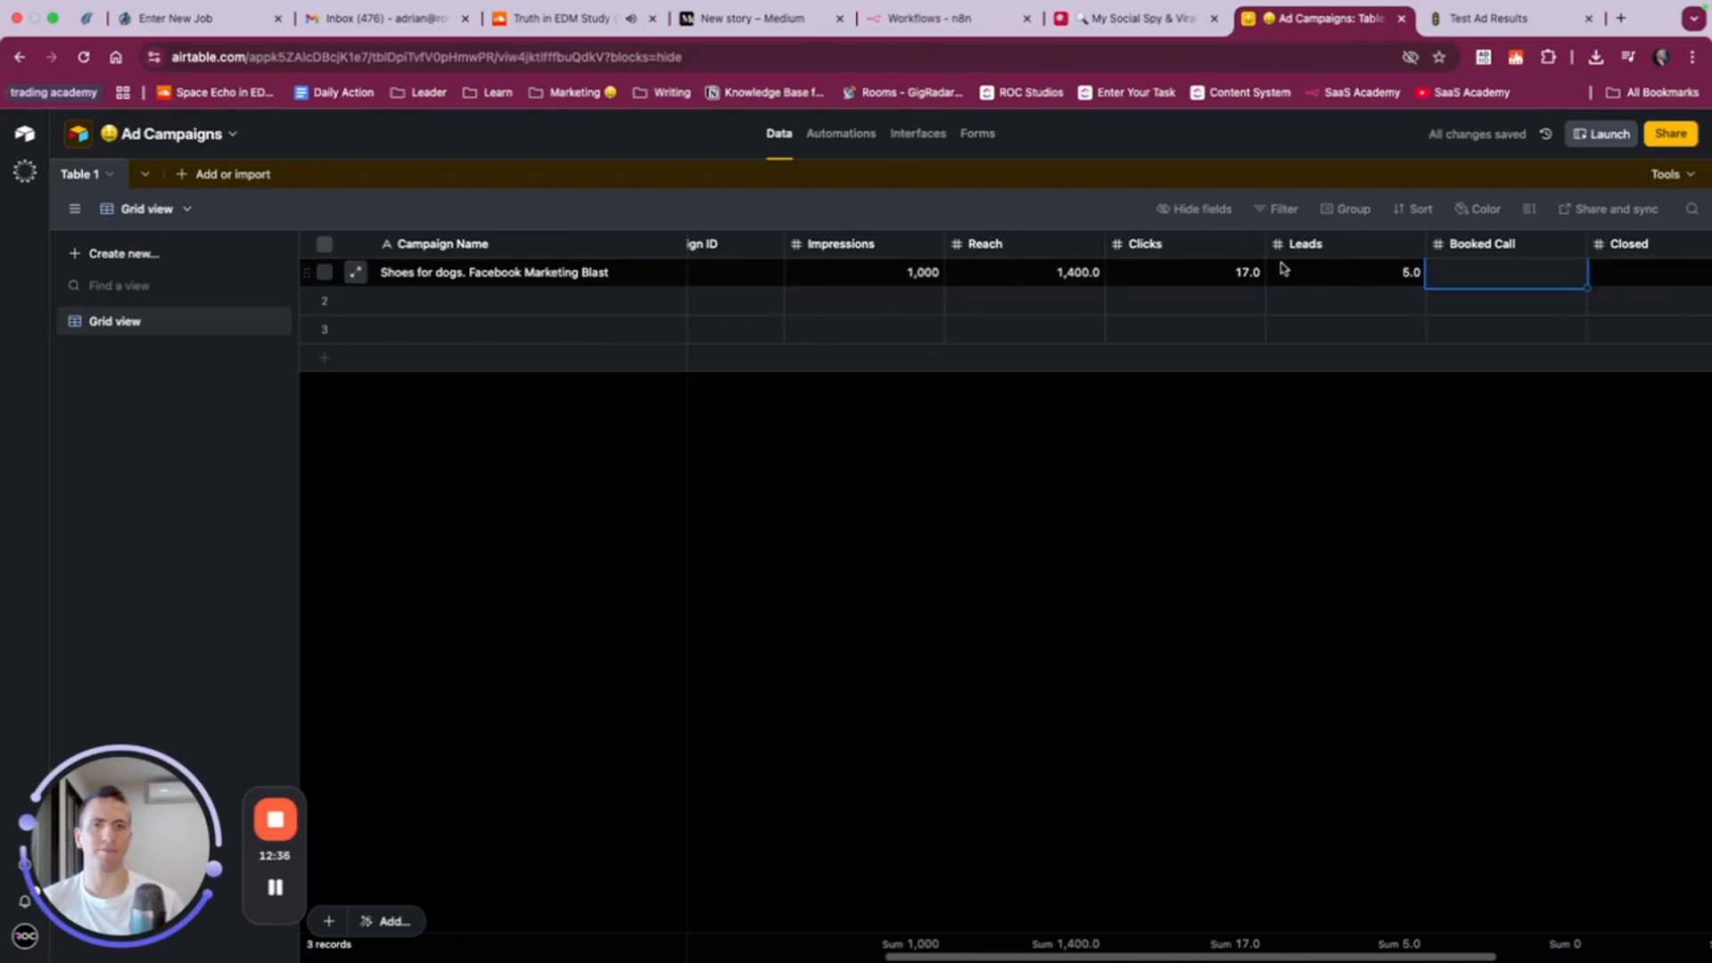
{"action": "left_click", "coordinate": [1344, 271]}
{"action": "type", "text": "15"}
{"action": "key", "text": "Tab"}
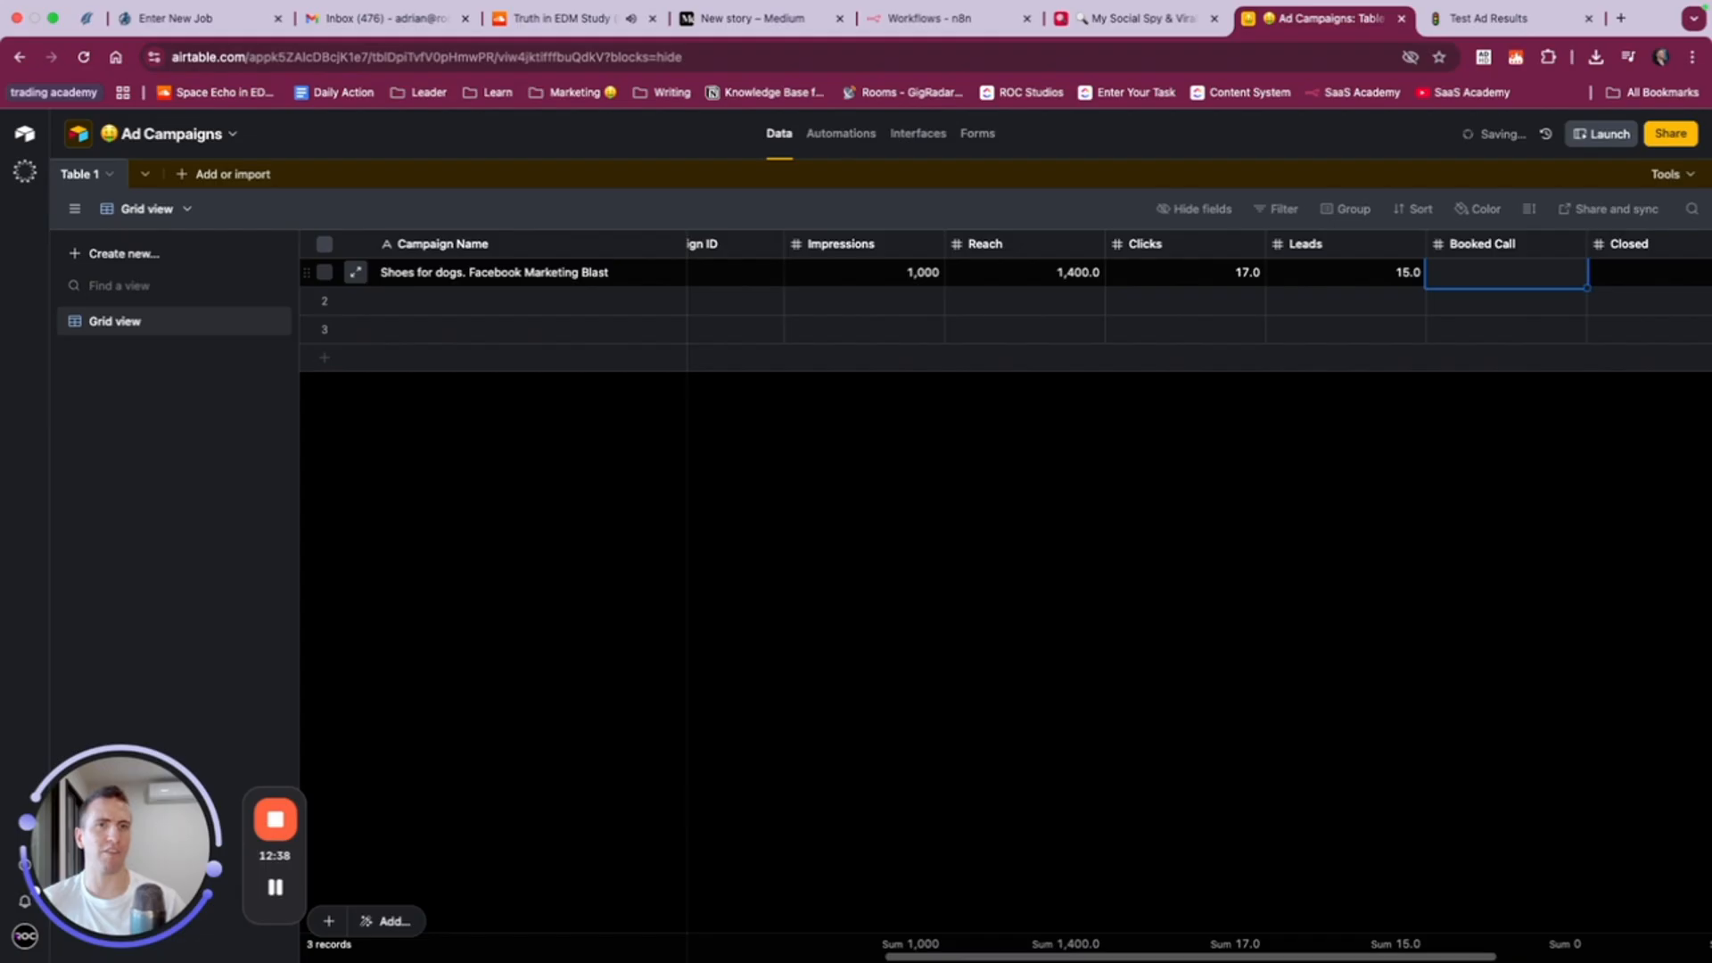
- Enter 5 for Booked Call and 2 for Closed in the first record
{"action": "type", "text": "5"}
{"action": "key", "text": "Tab"}
{"action": "type", "text": "2"}
{"action": "key", "text": "Tab"}
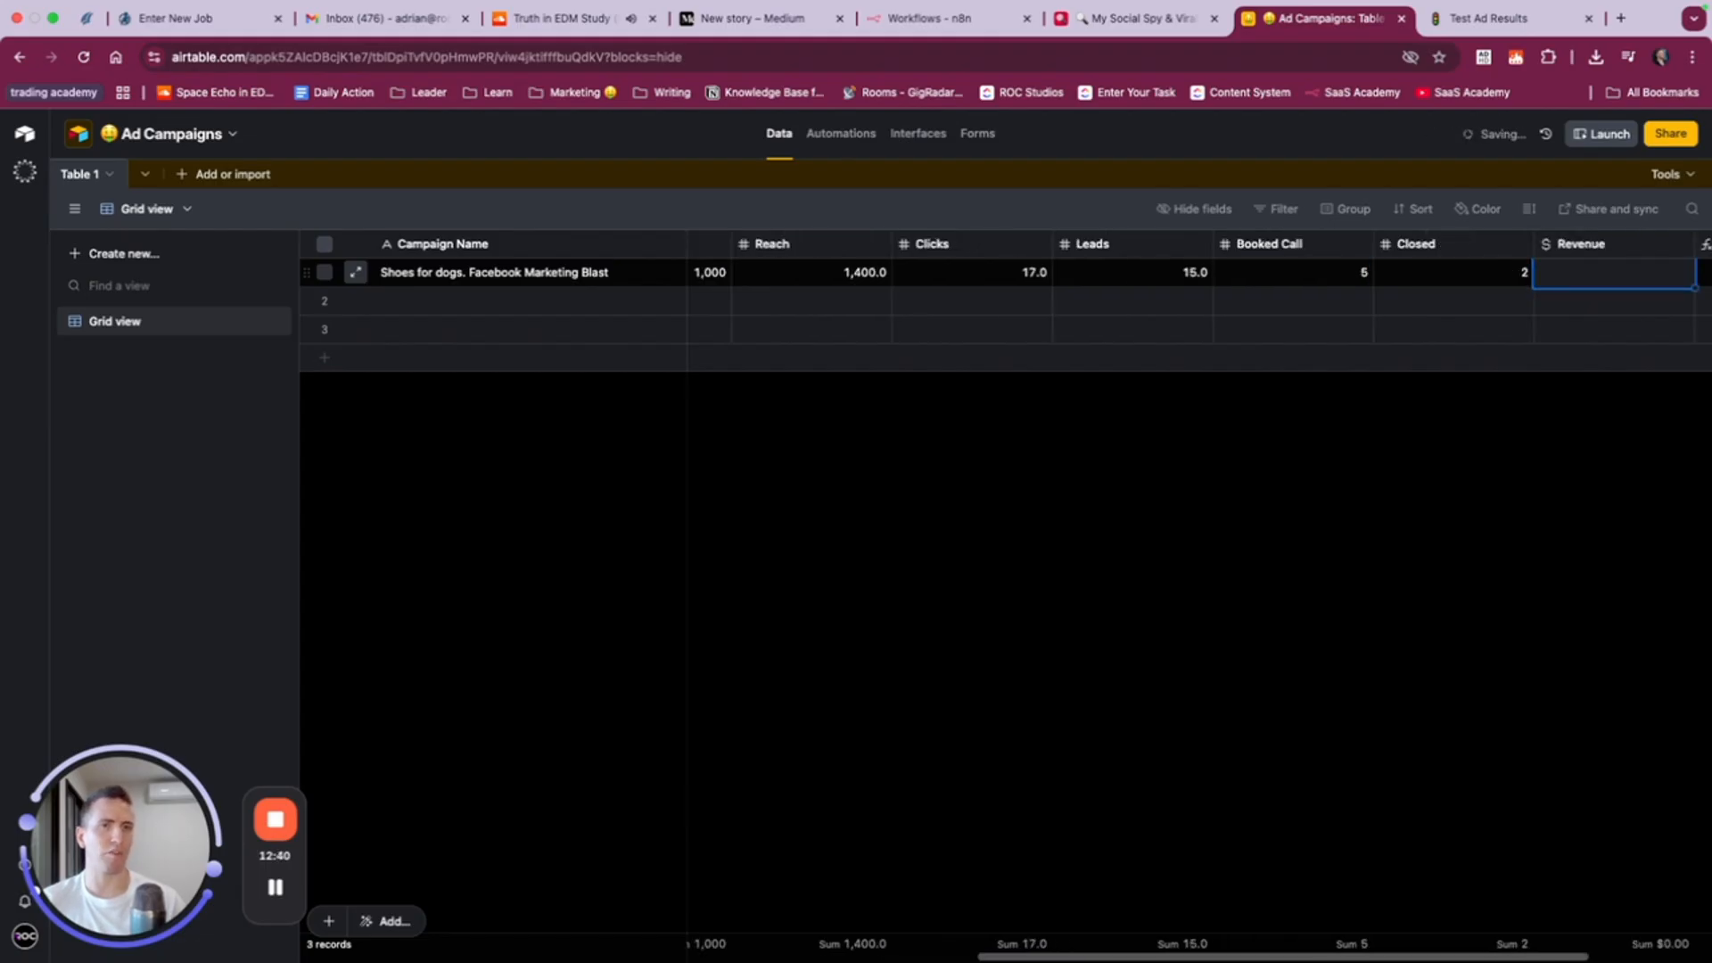
- Enter 1,000 as the Revenue of the first record
{"action": "type", "text": "1,0"}
{"action": "type", "text": "000"}
{"action": "key", "text": "Tab"}
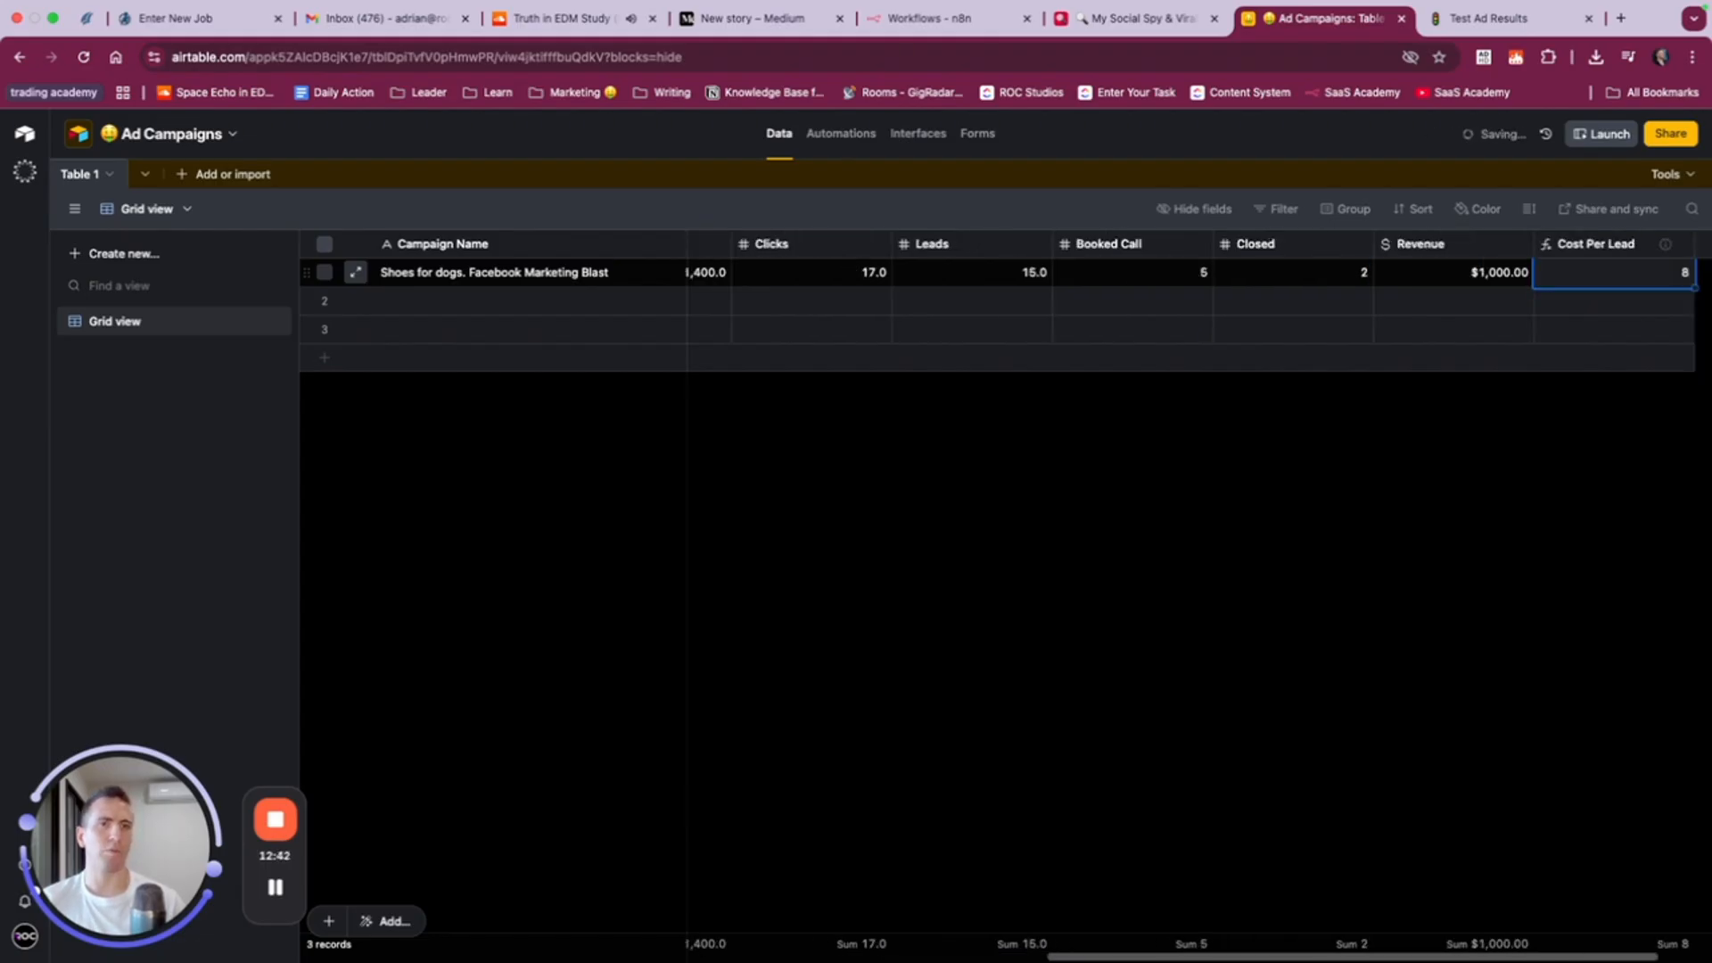
- Change the first record's Revenue to 14,000
{"action": "left_click", "coordinate": [1452, 276]}
{"action": "type", "text": "1"}
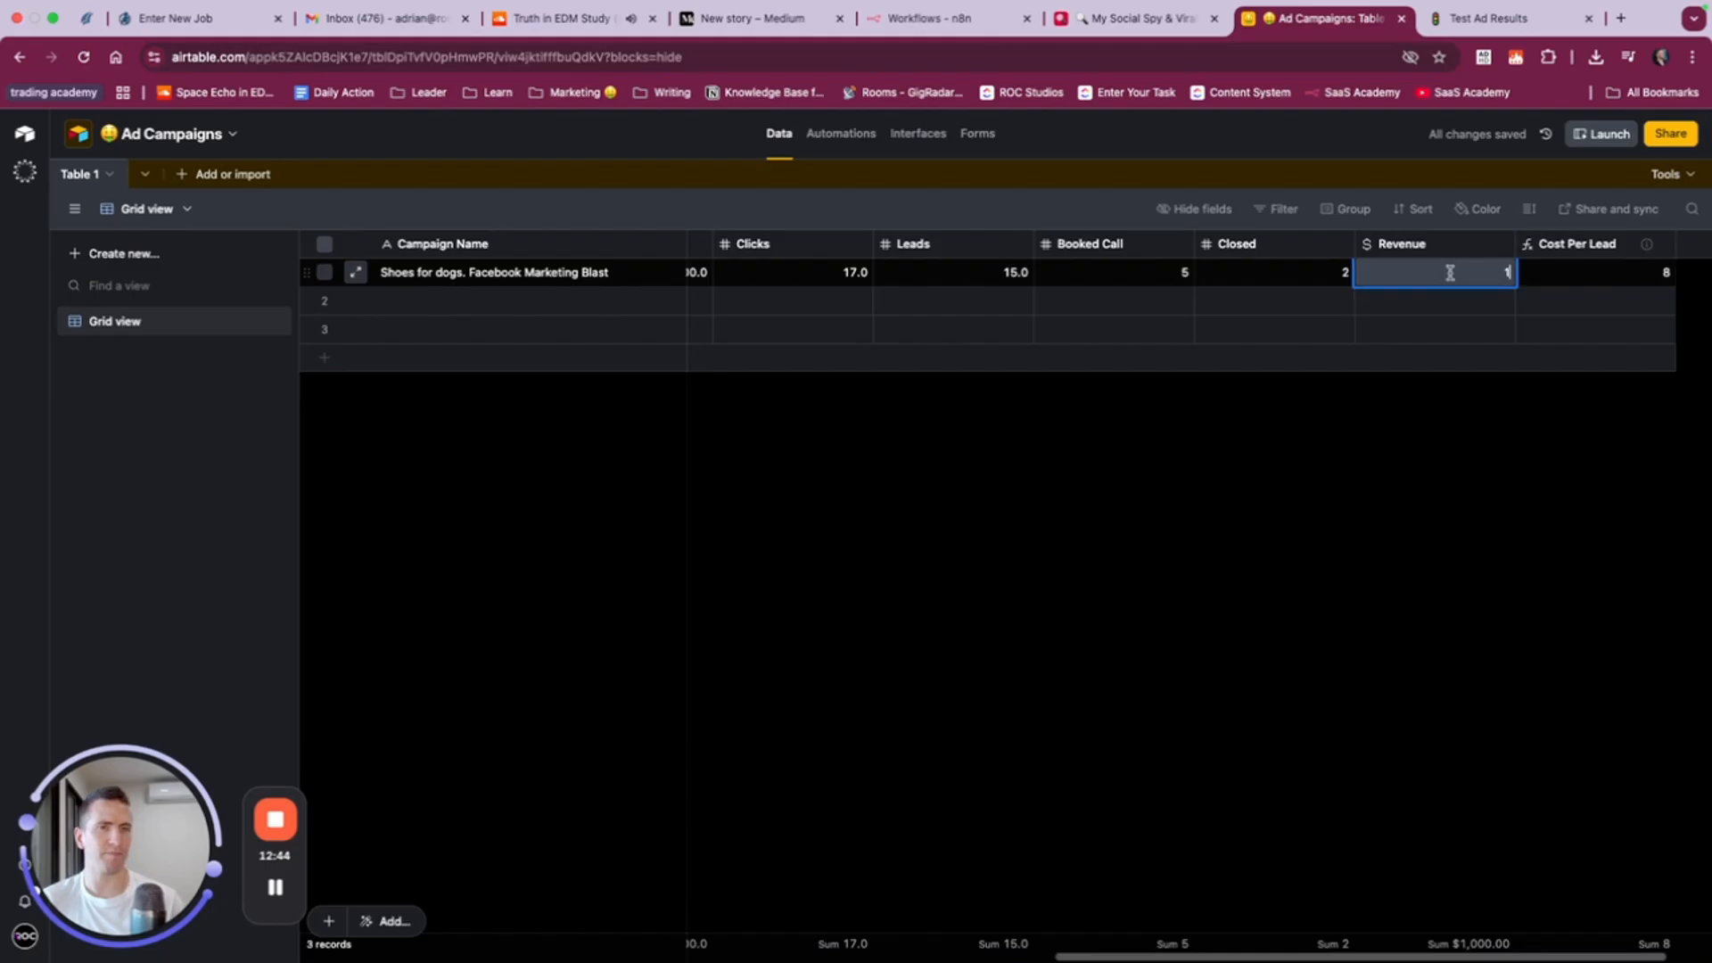
{"action": "type", "text": "4,000"}
{"action": "key", "text": "Tab"}
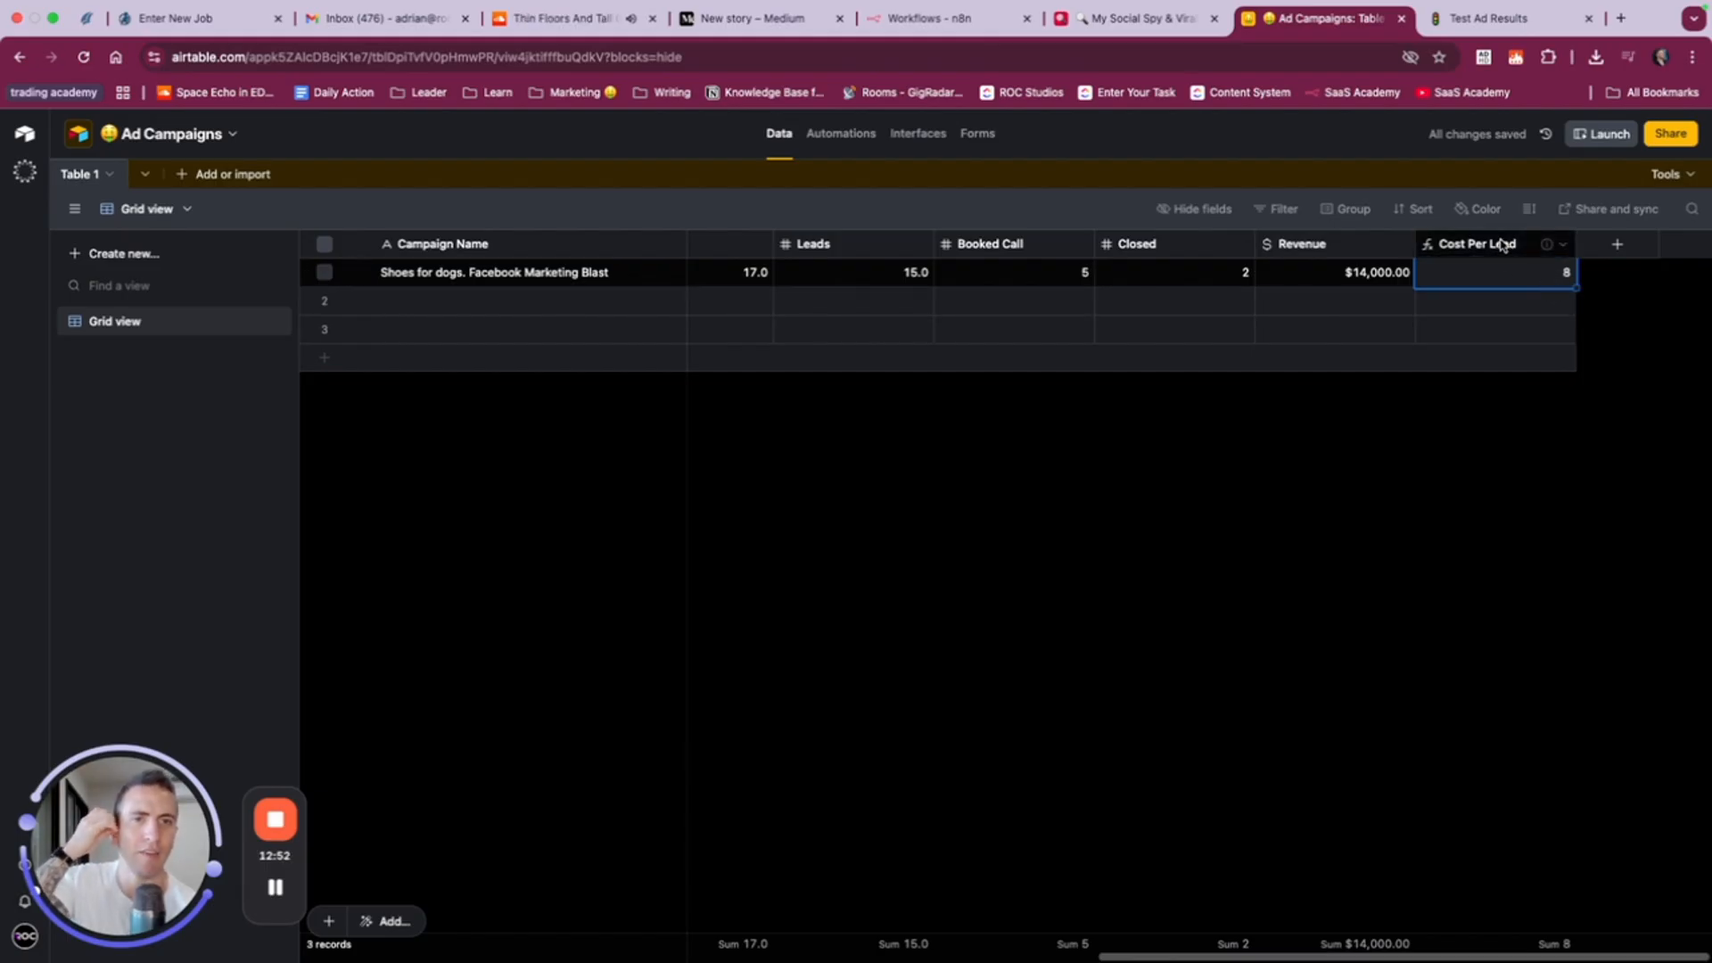
- Format the Cost Per Lead formula field as currency with the $ symbol and two decimal places, and save it
{"action": "right_click", "coordinate": [1503, 245]}
{"action": "left_click", "coordinate": [1499, 284]}
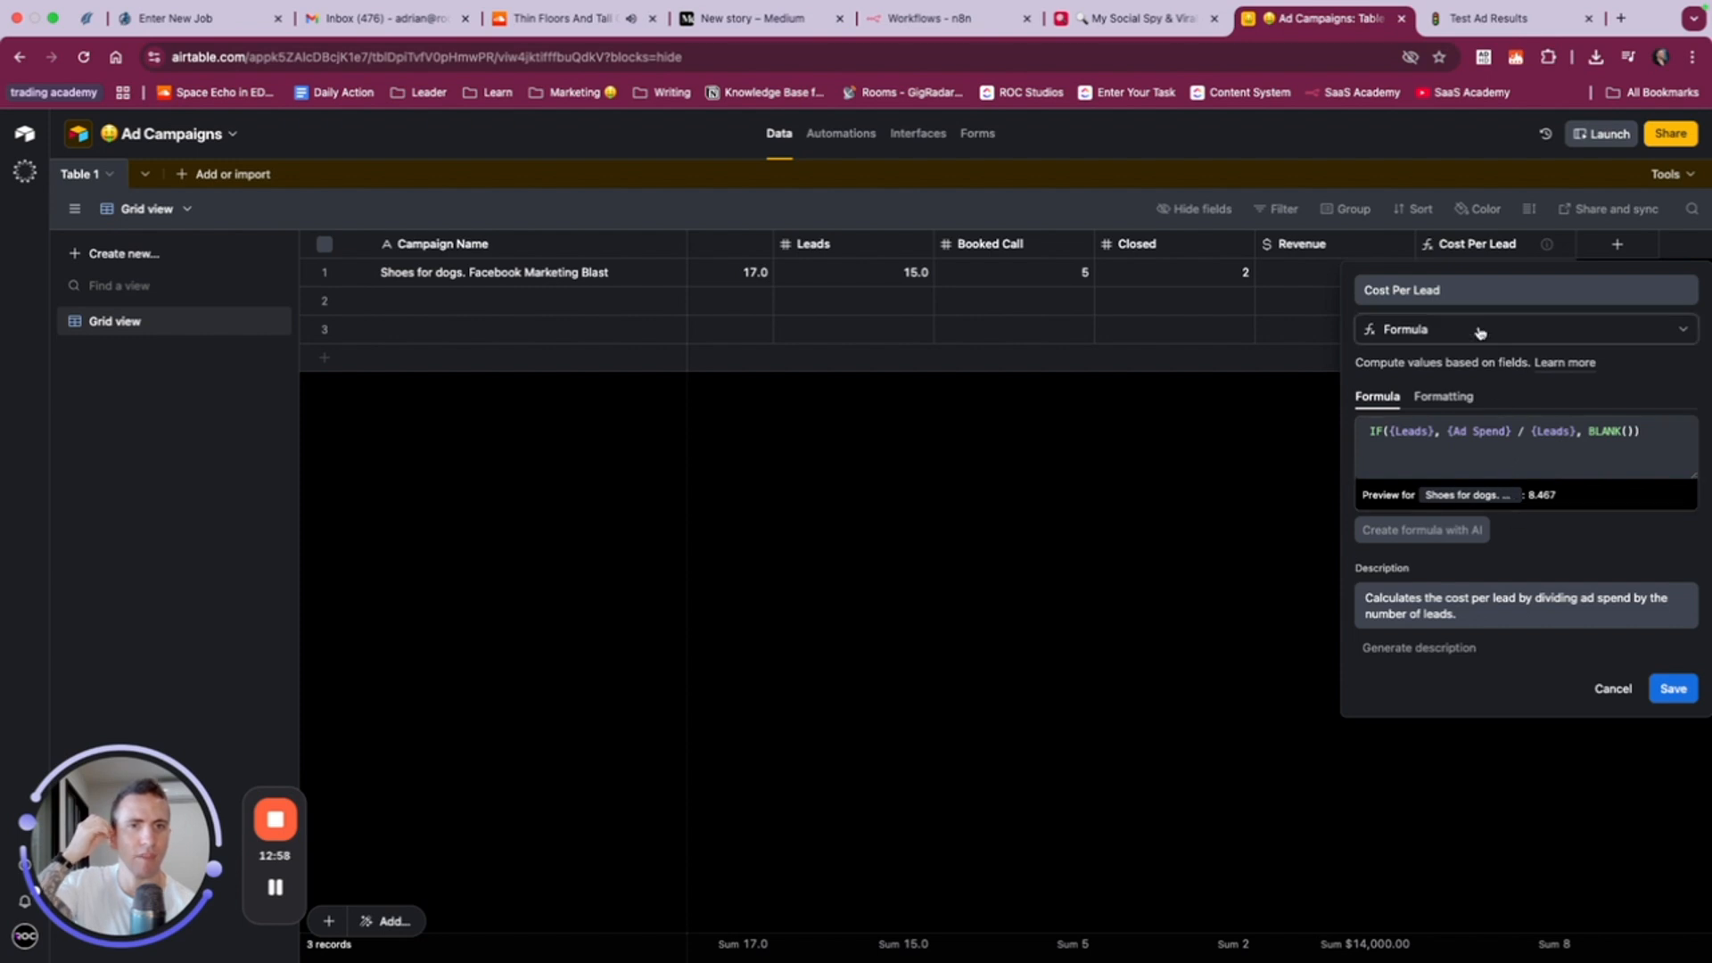
{"action": "left_click", "coordinate": [1456, 396]}
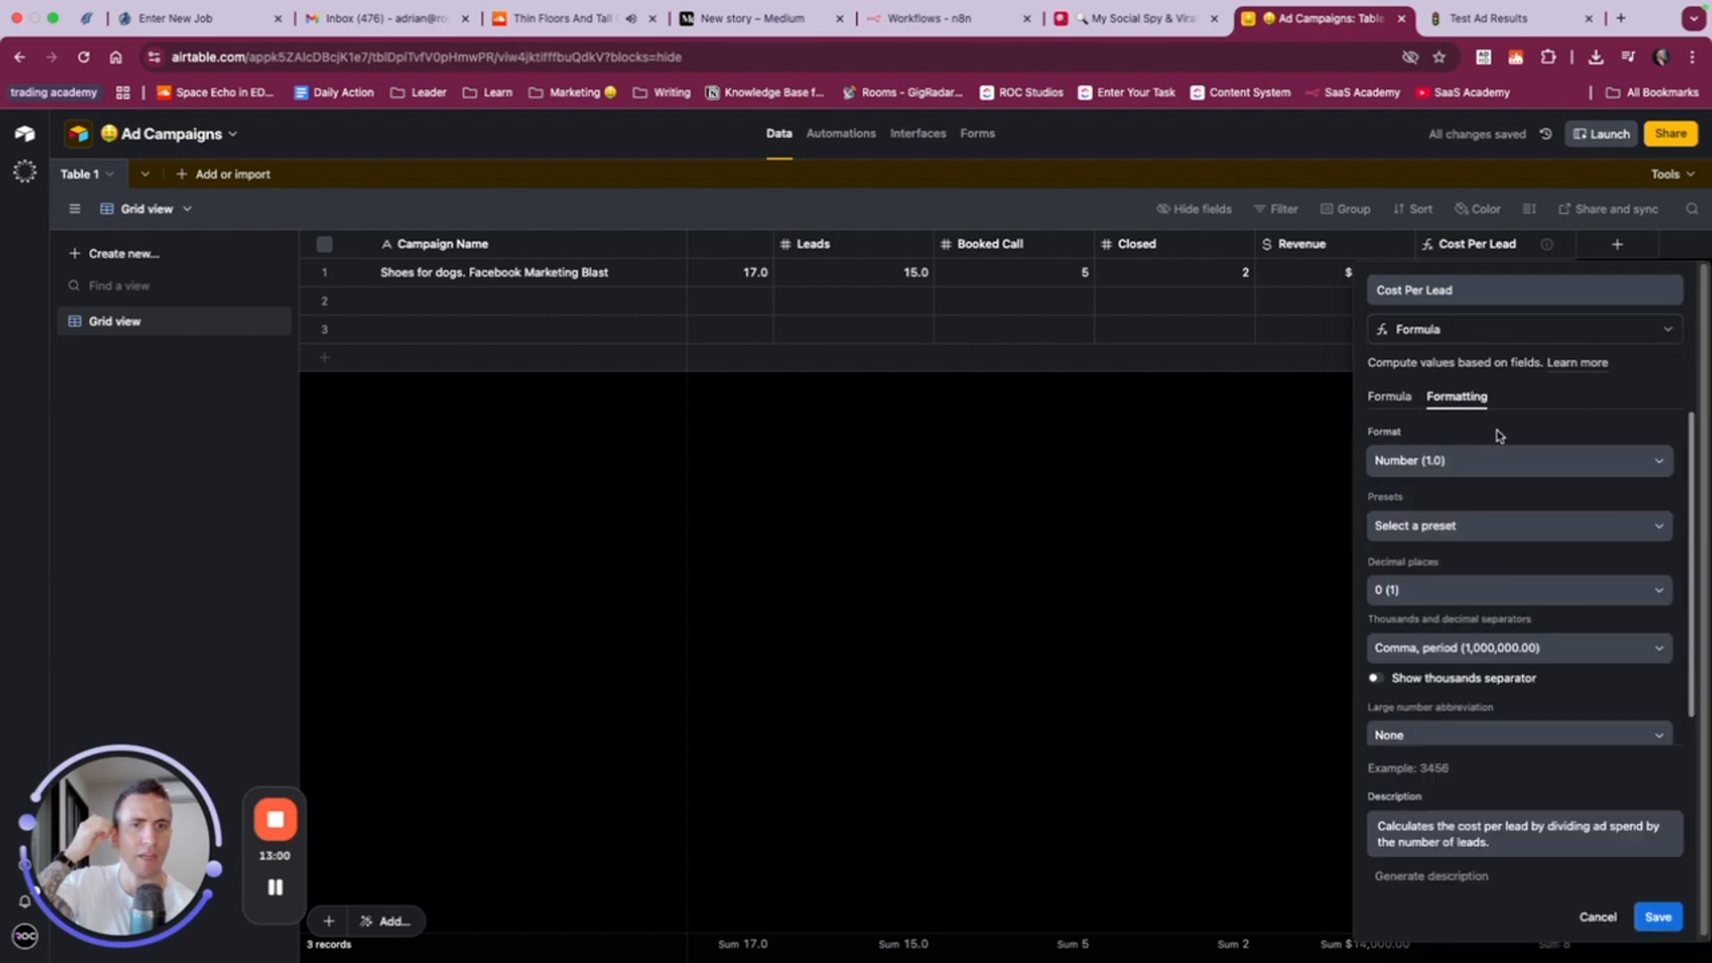
{"action": "left_click", "coordinate": [1500, 461]}
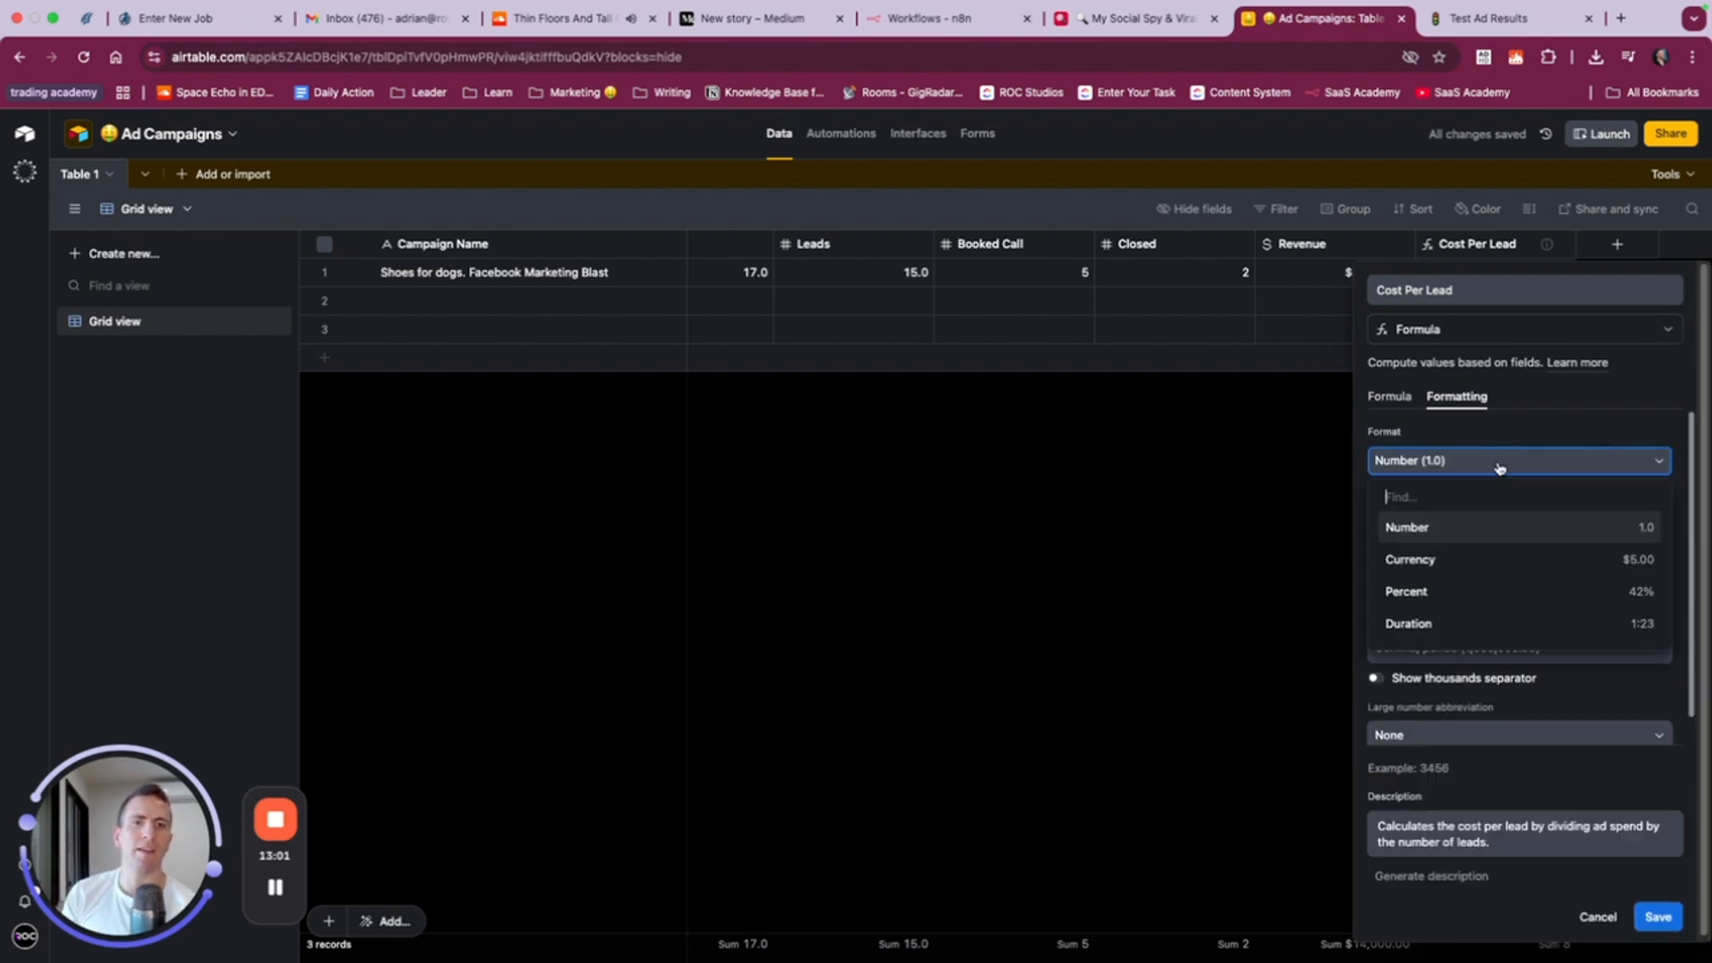
{"action": "left_click", "coordinate": [1406, 563]}
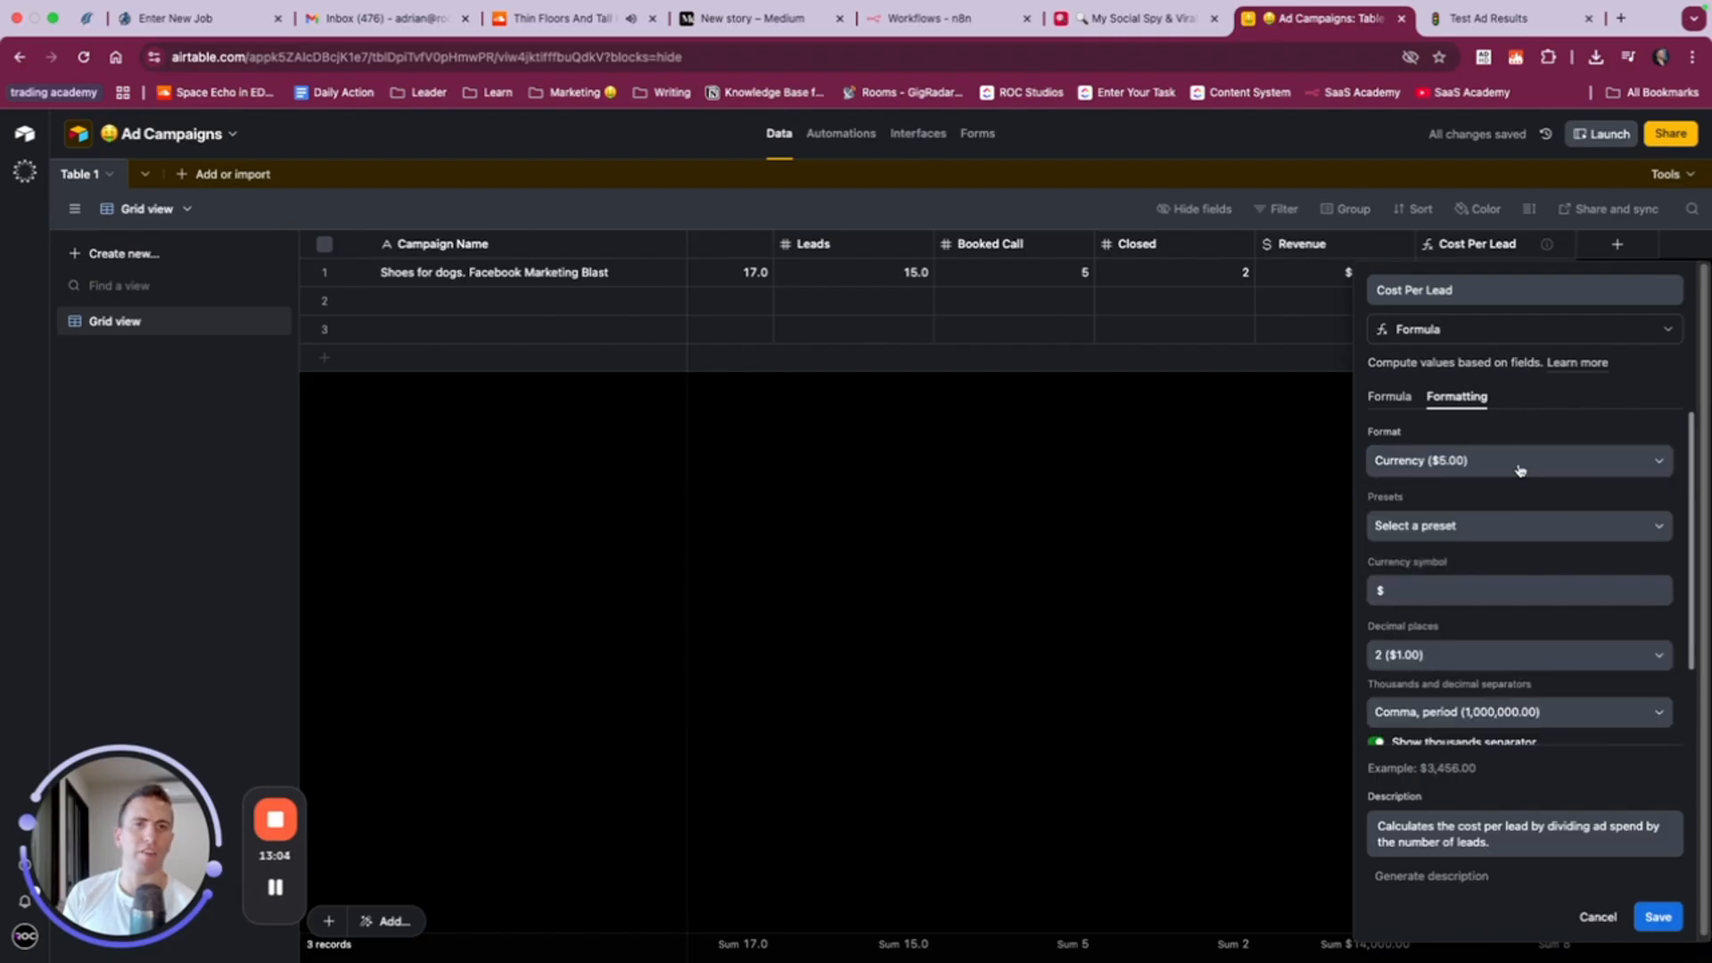
{"action": "left_click", "coordinate": [1646, 913]}
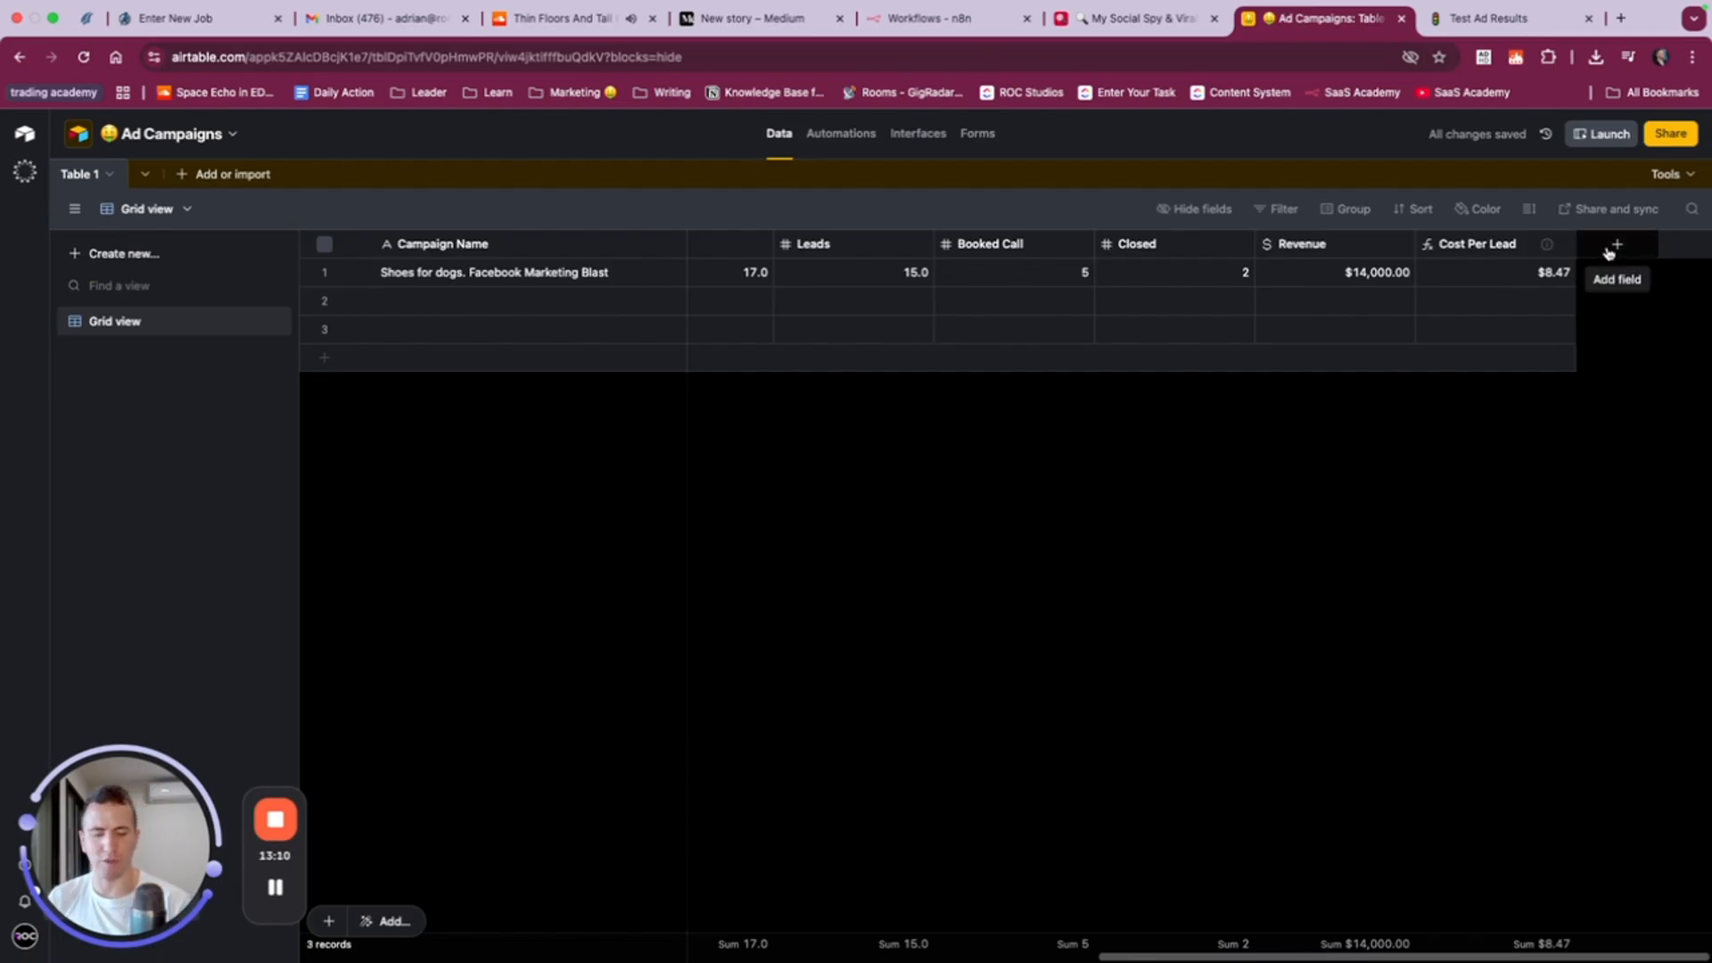
- Check the Notion ad results table for the next column and start a new formula field named Conversion Rate
{"action": "key", "text": "ctrl+Tab"}
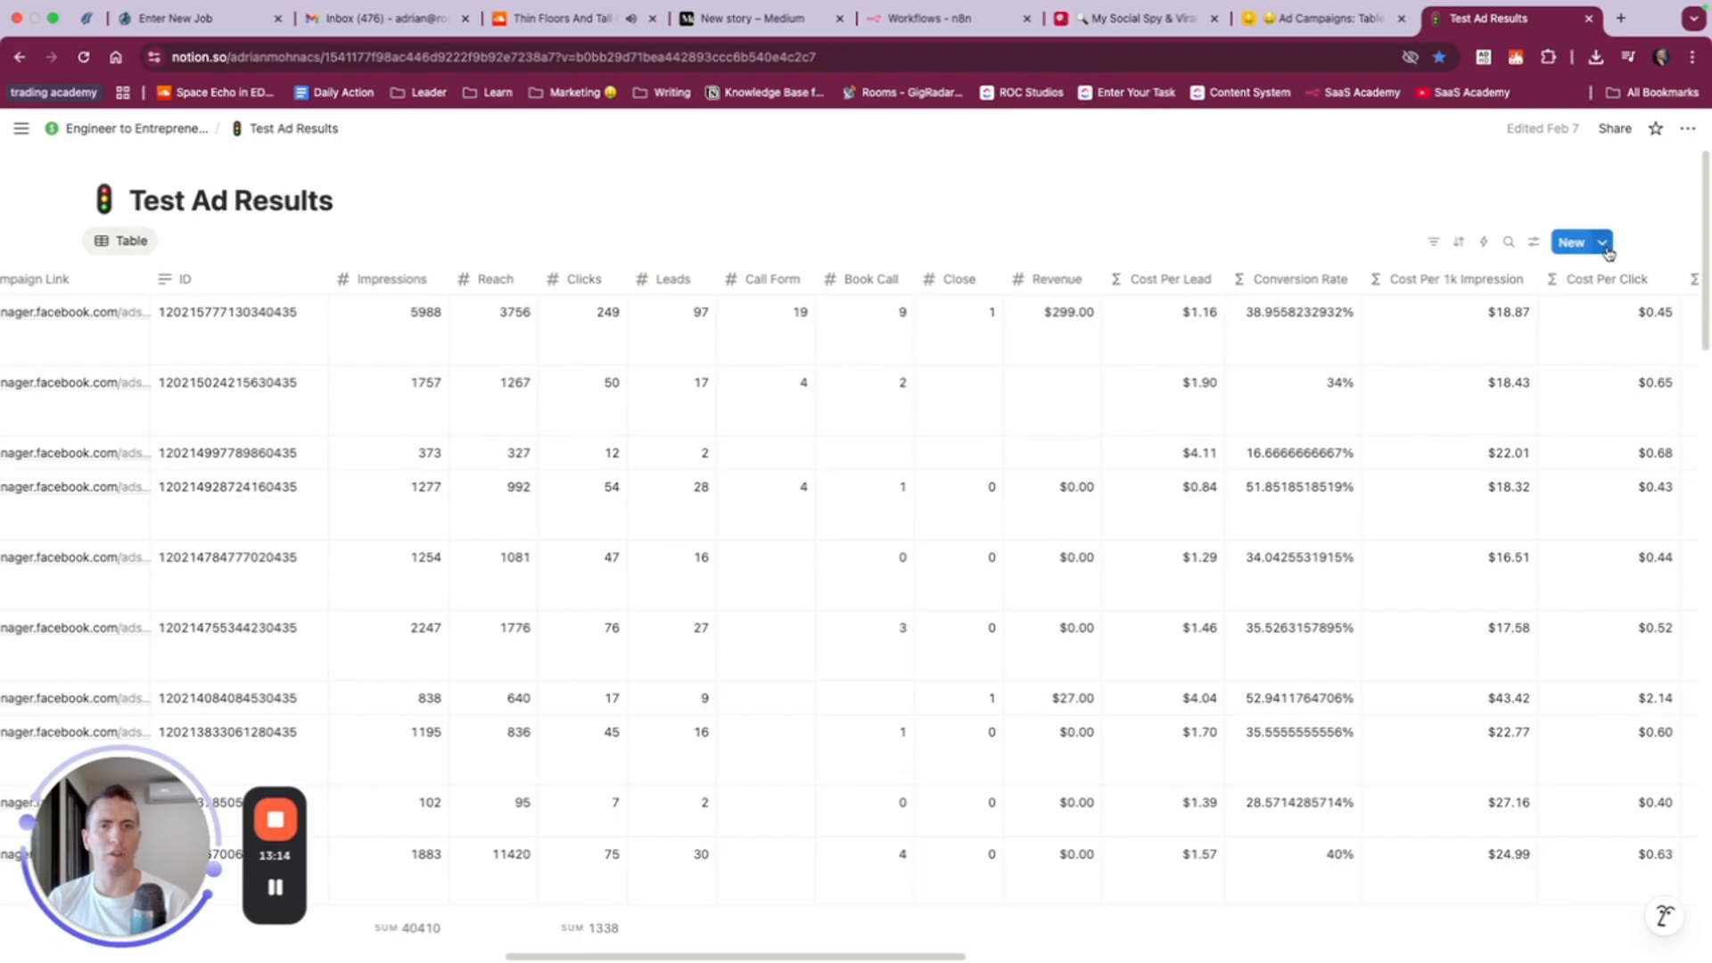
{"action": "key", "text": "ctrl+shift+Tab"}
{"action": "left_click", "coordinate": [1618, 249]}
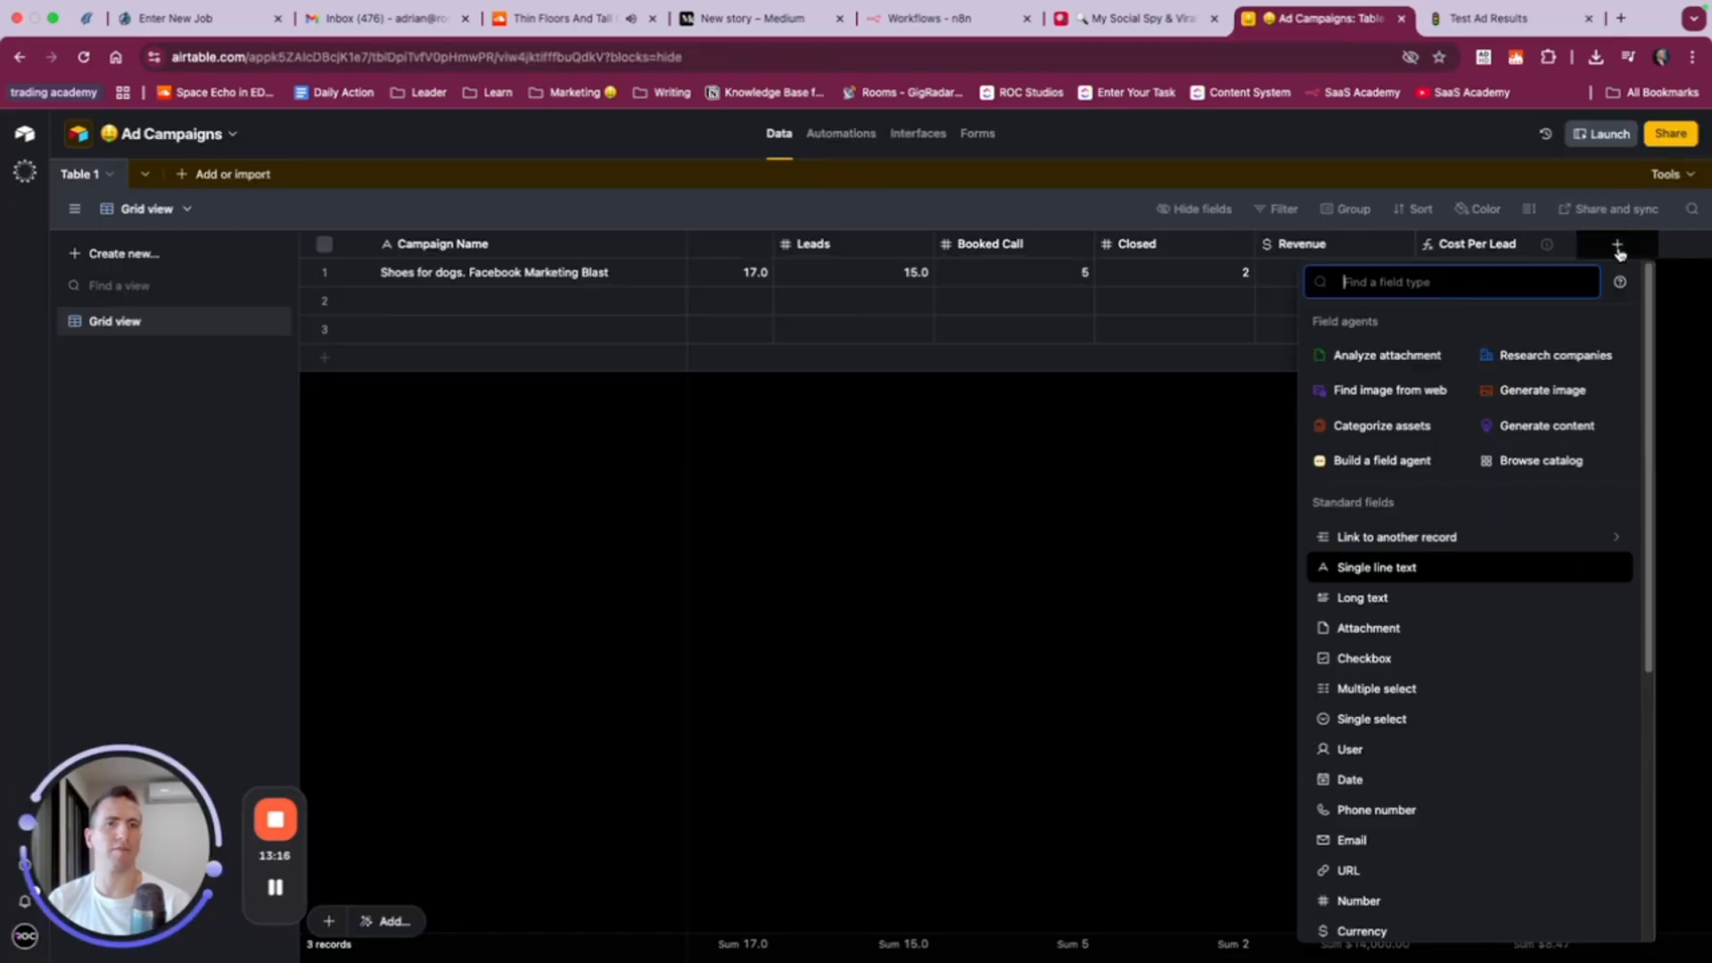
{"action": "type", "text": "formu"}
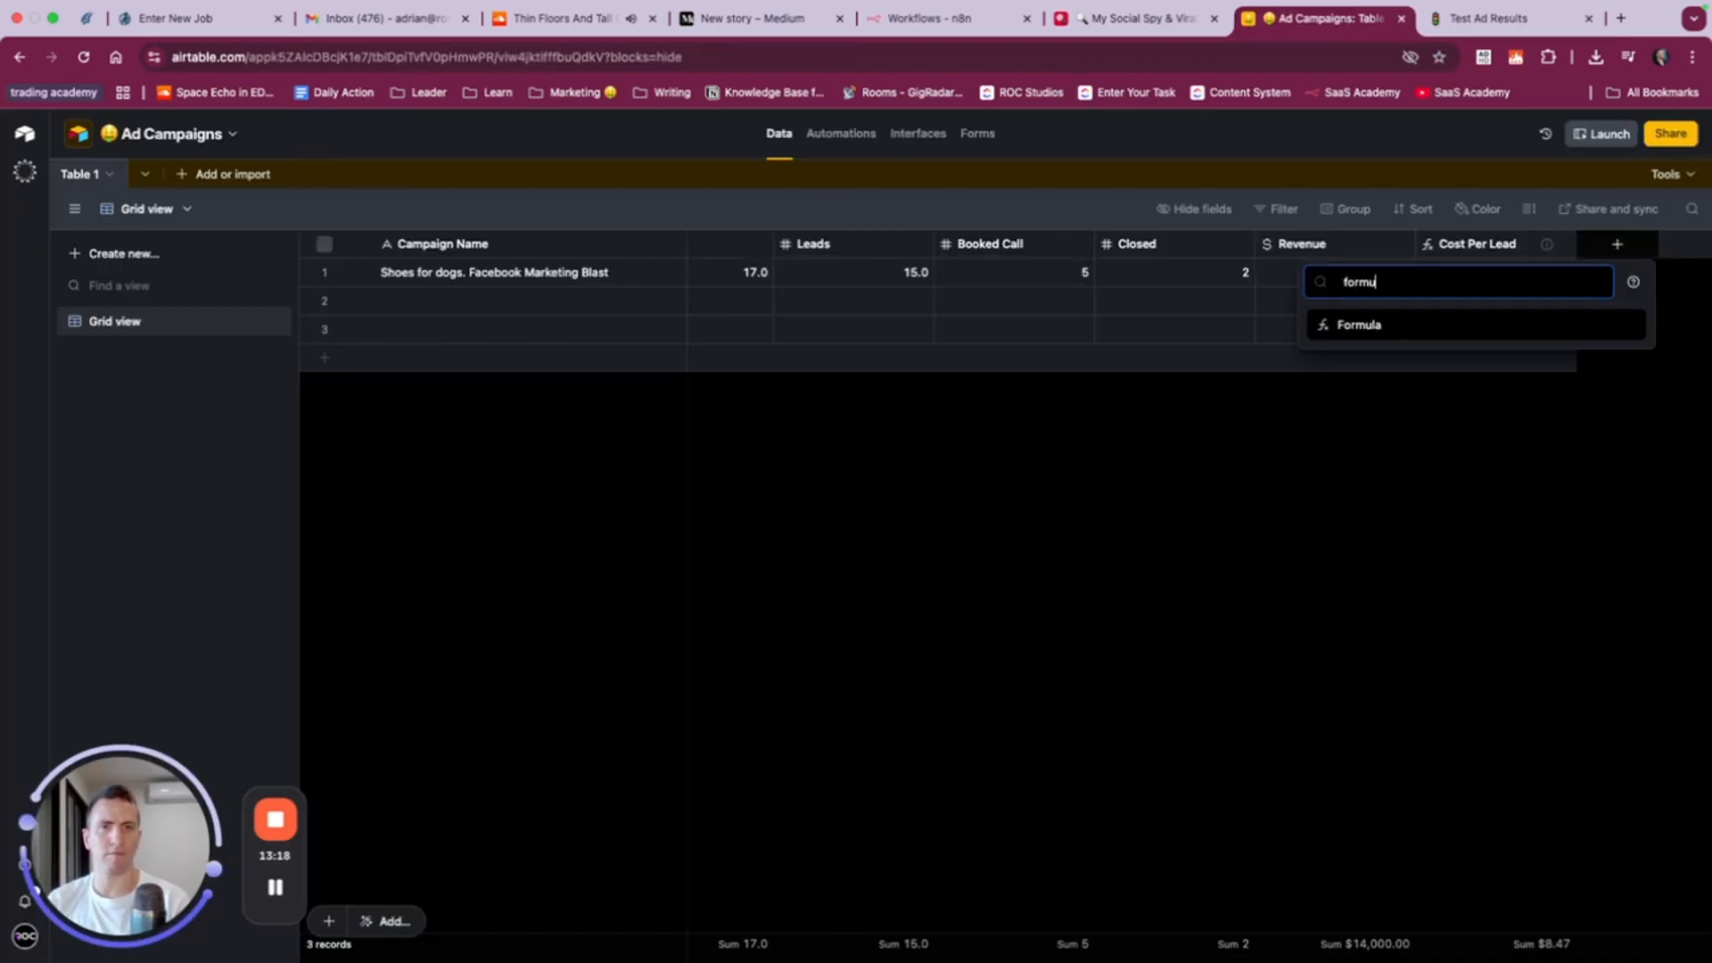
{"action": "left_click", "coordinate": [1490, 324]}
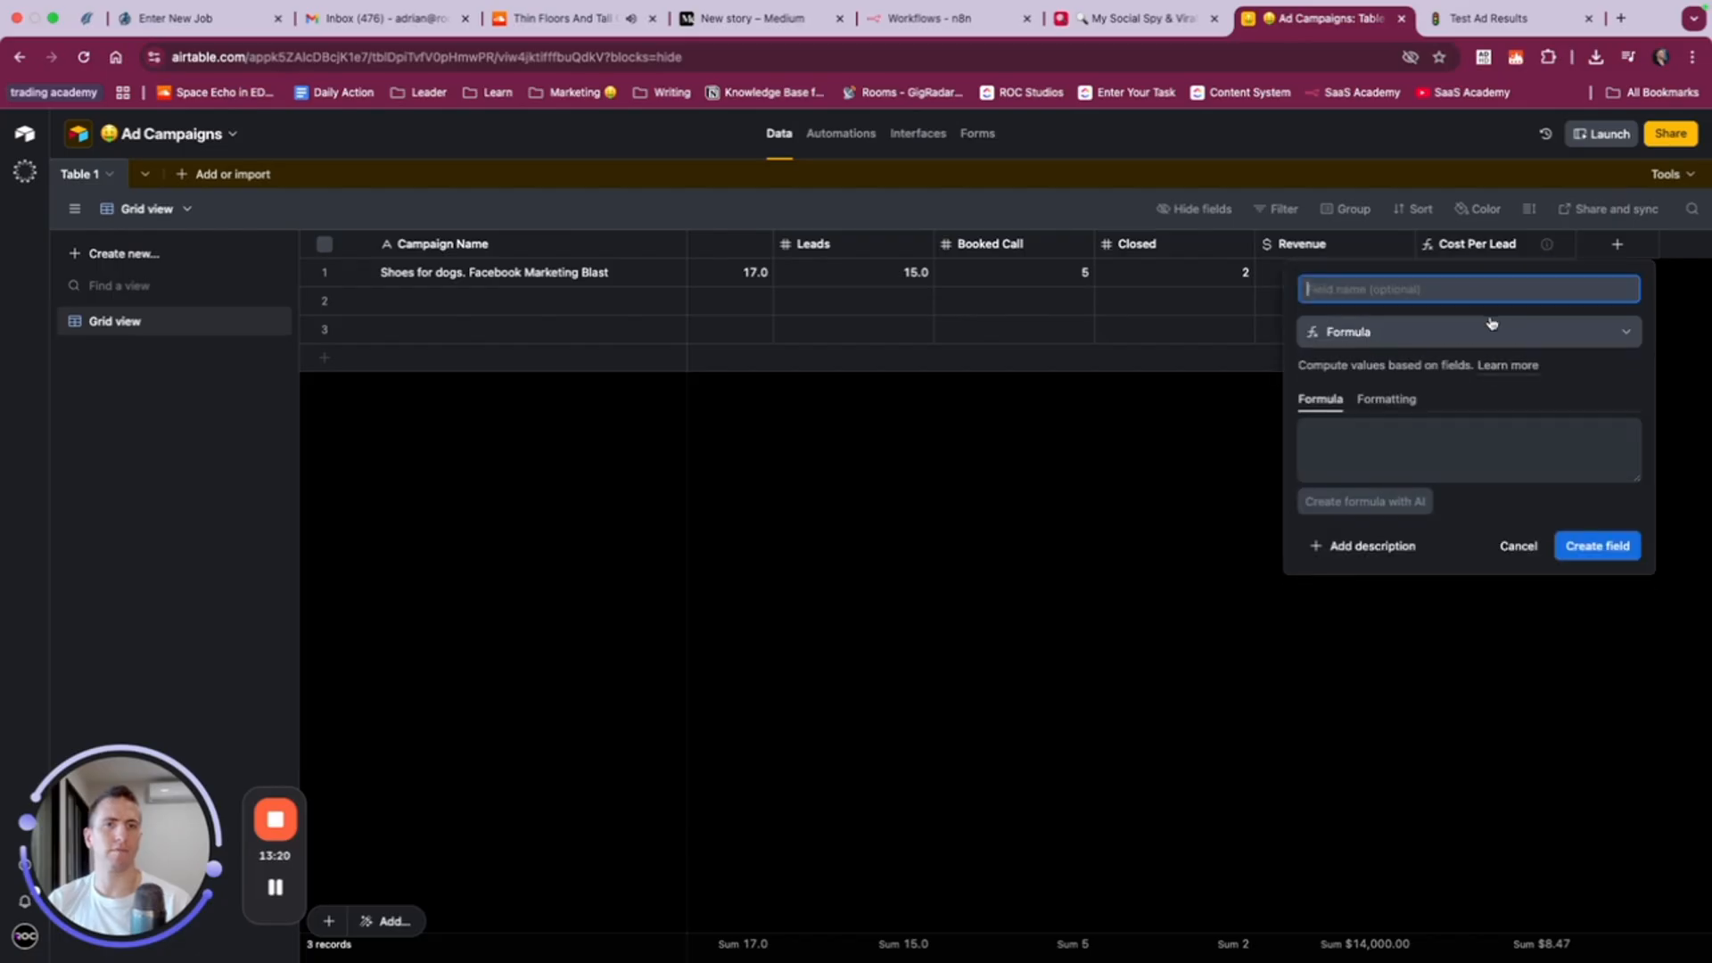
{"action": "type", "text": "Conversion Rate"}
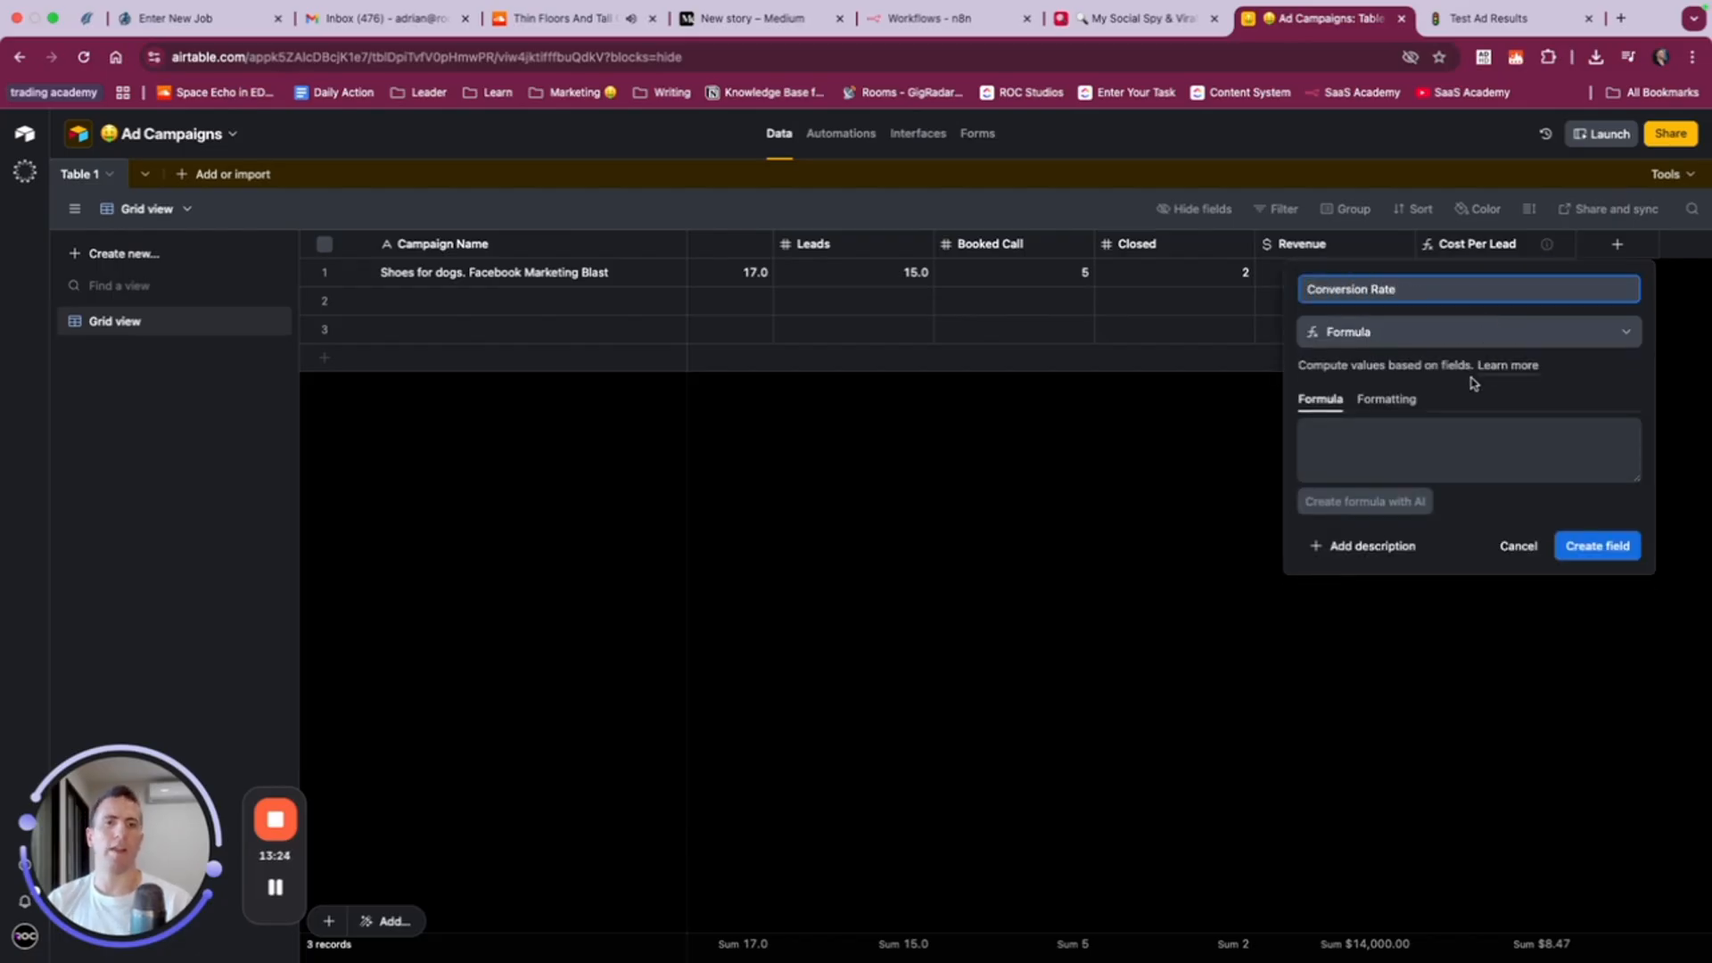
- Start an AI formula prompt for the Conversion Rate field with "Add our conversion rate."
{"action": "left_click", "coordinate": [1374, 503]}
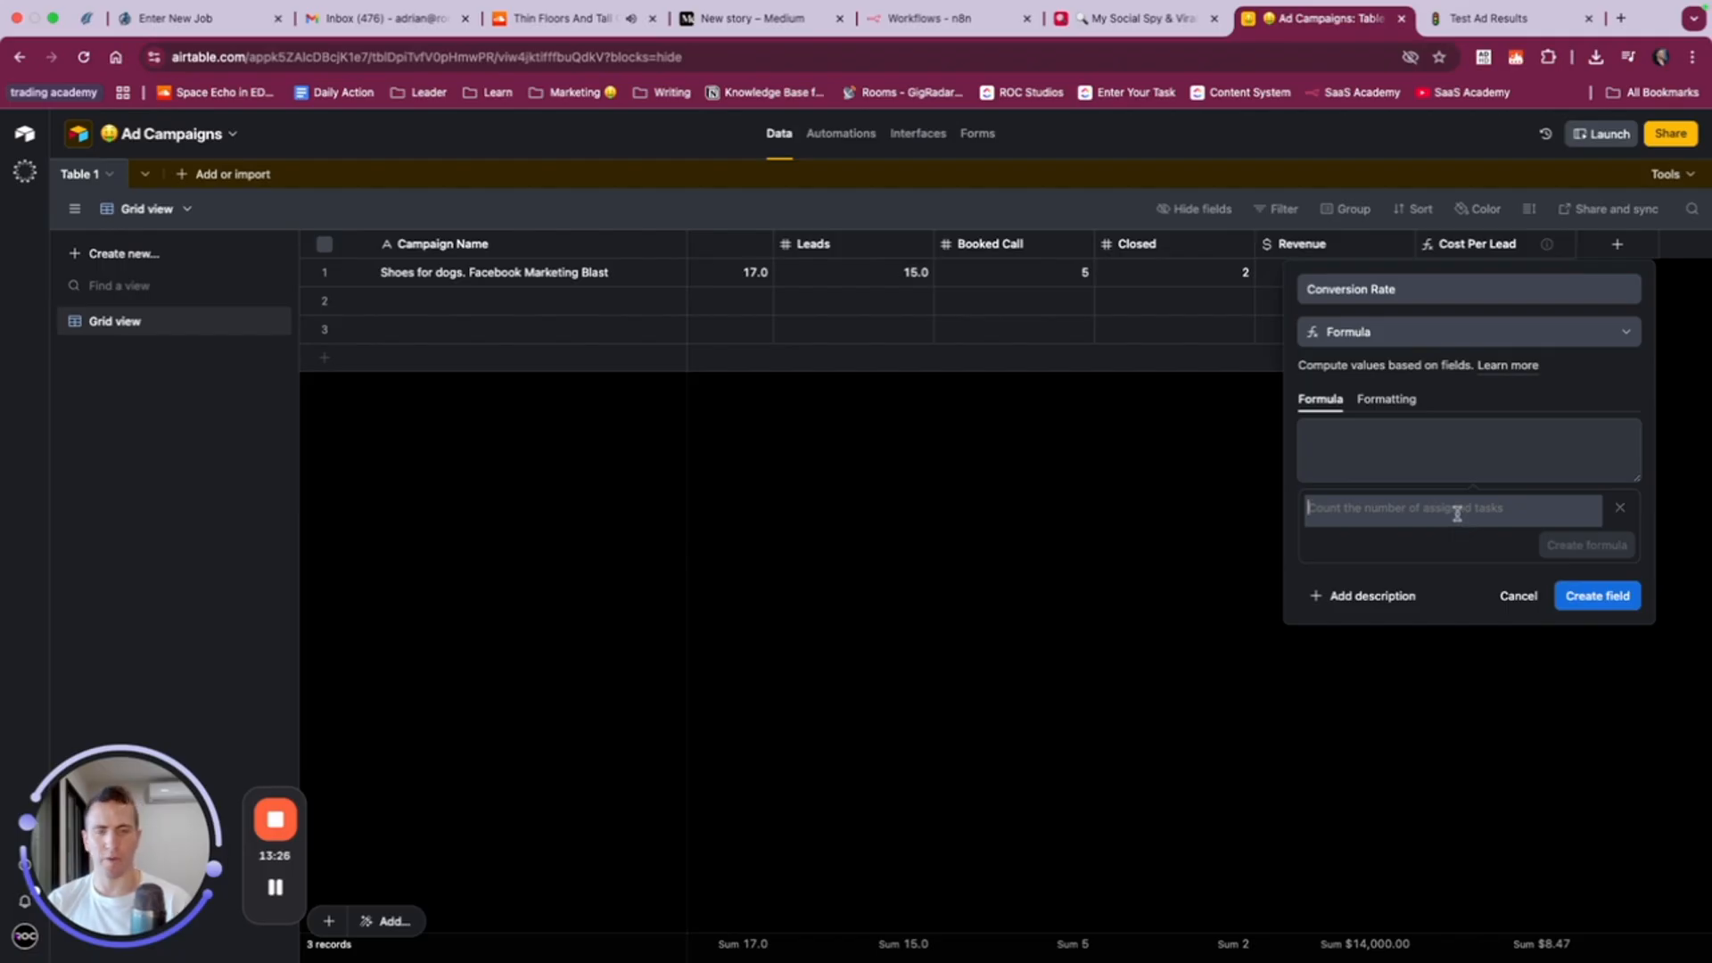
{"action": "type", "text": "Add our con"}
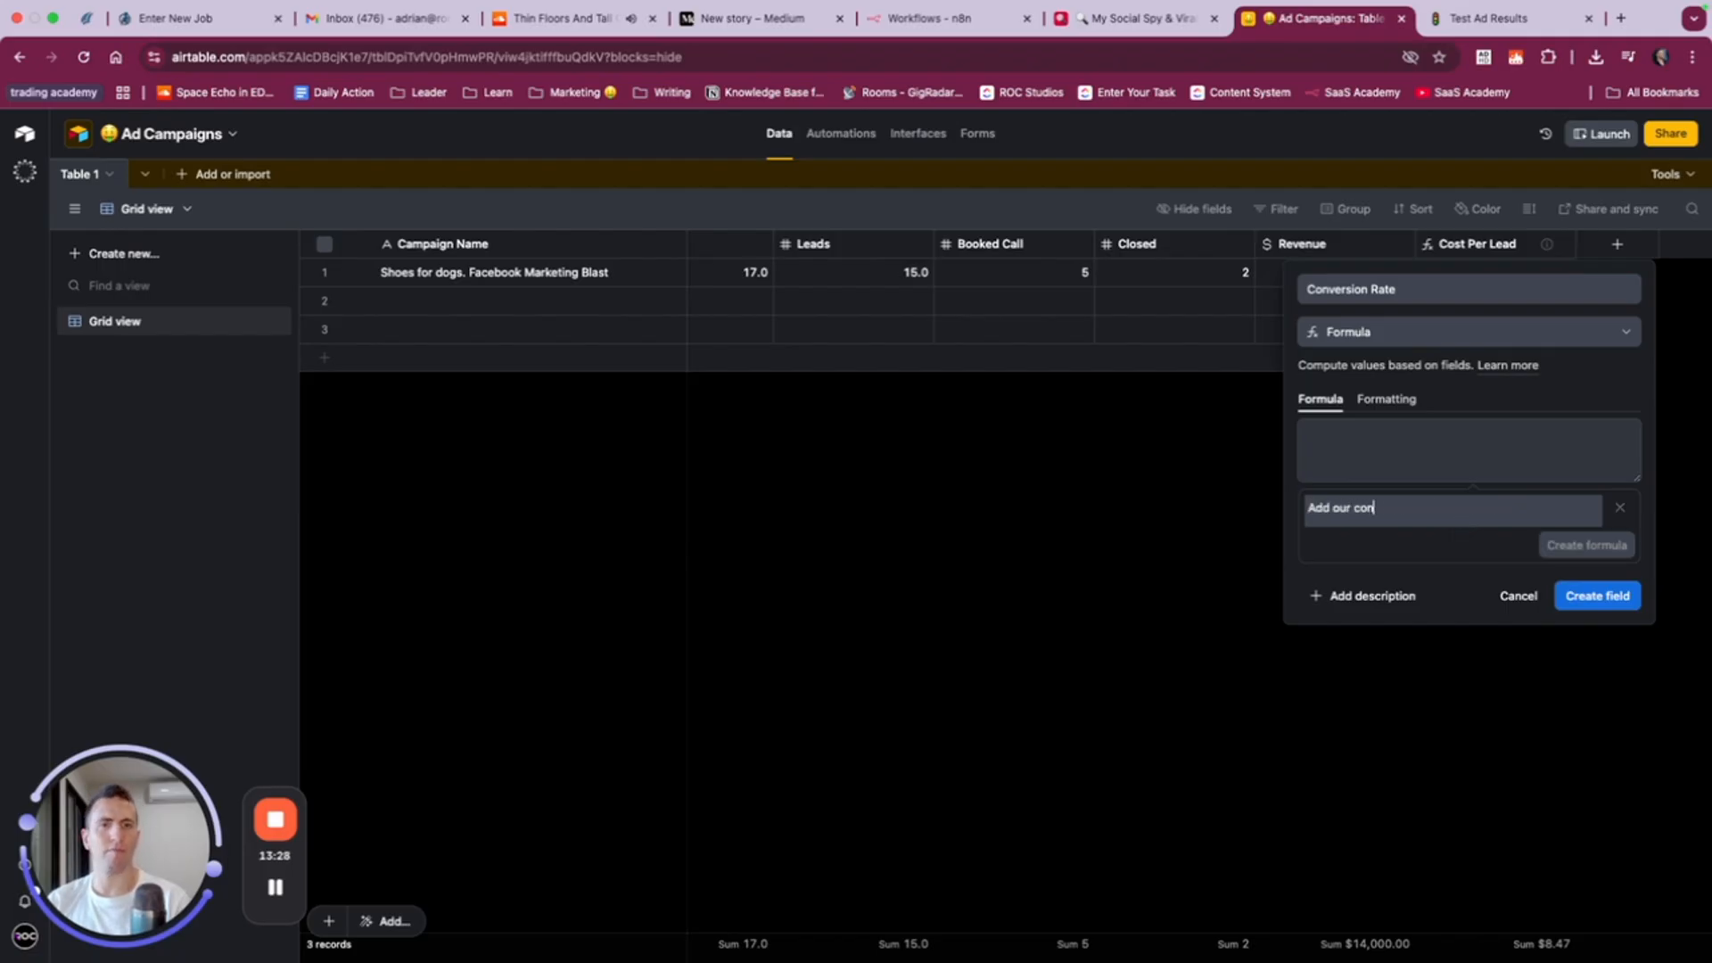
{"action": "type", "text": "version rate. "}
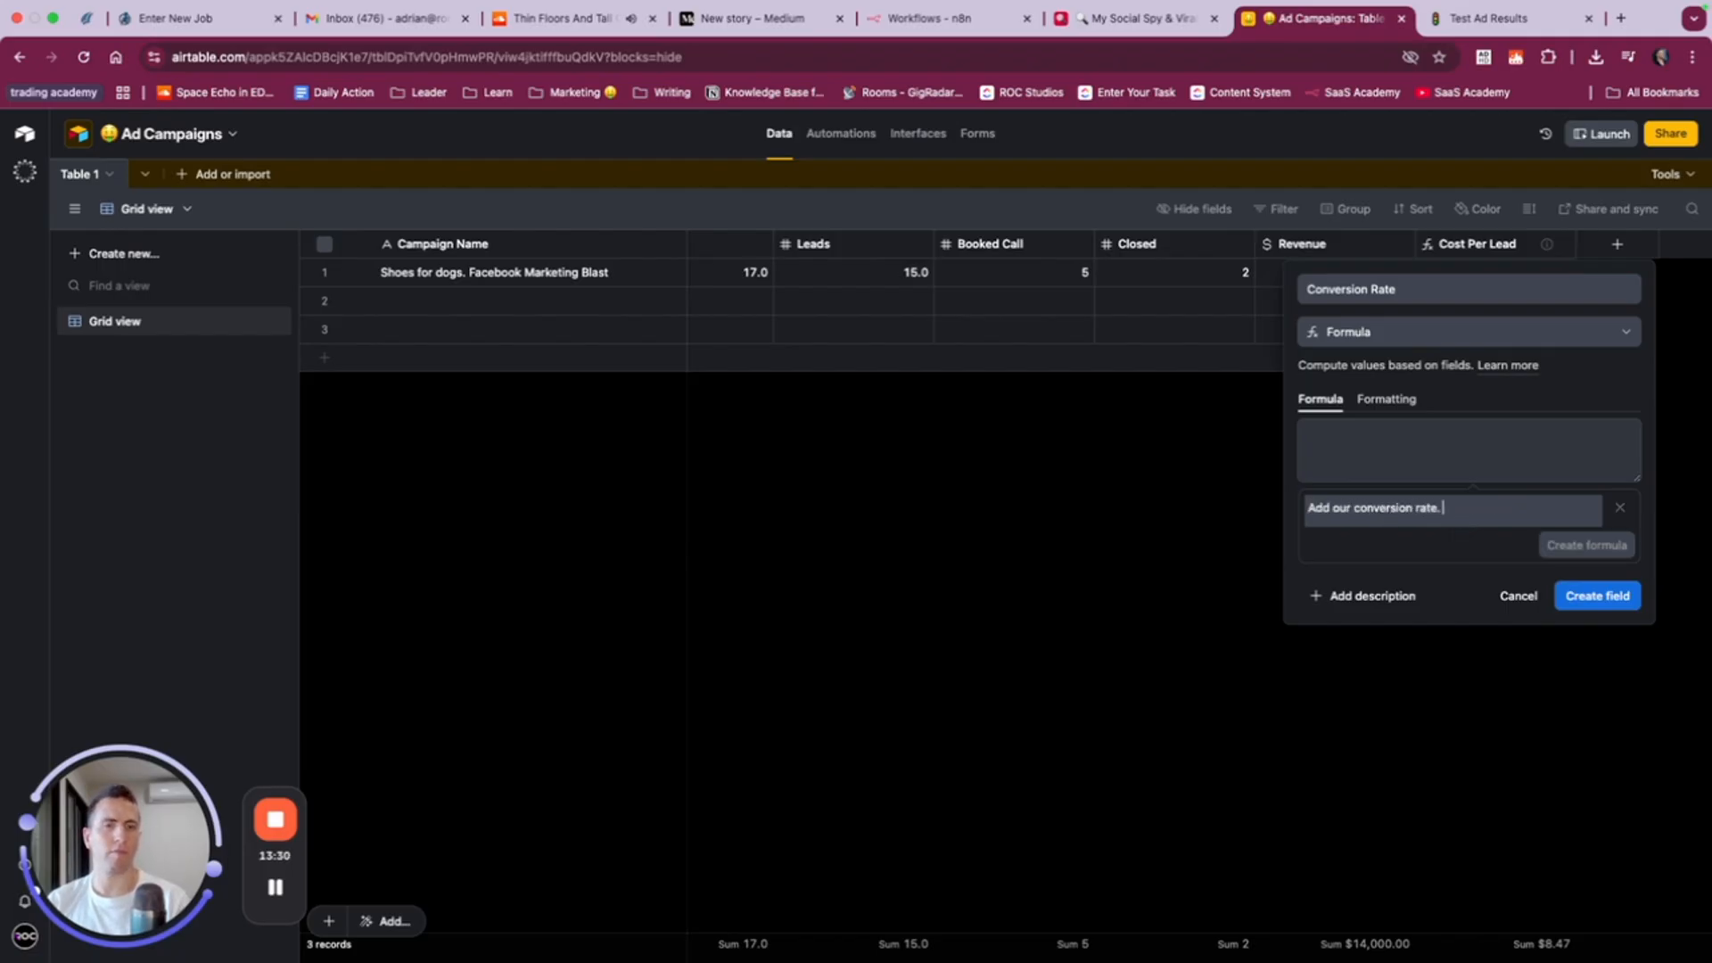
{"action": "type", "text": "W"}
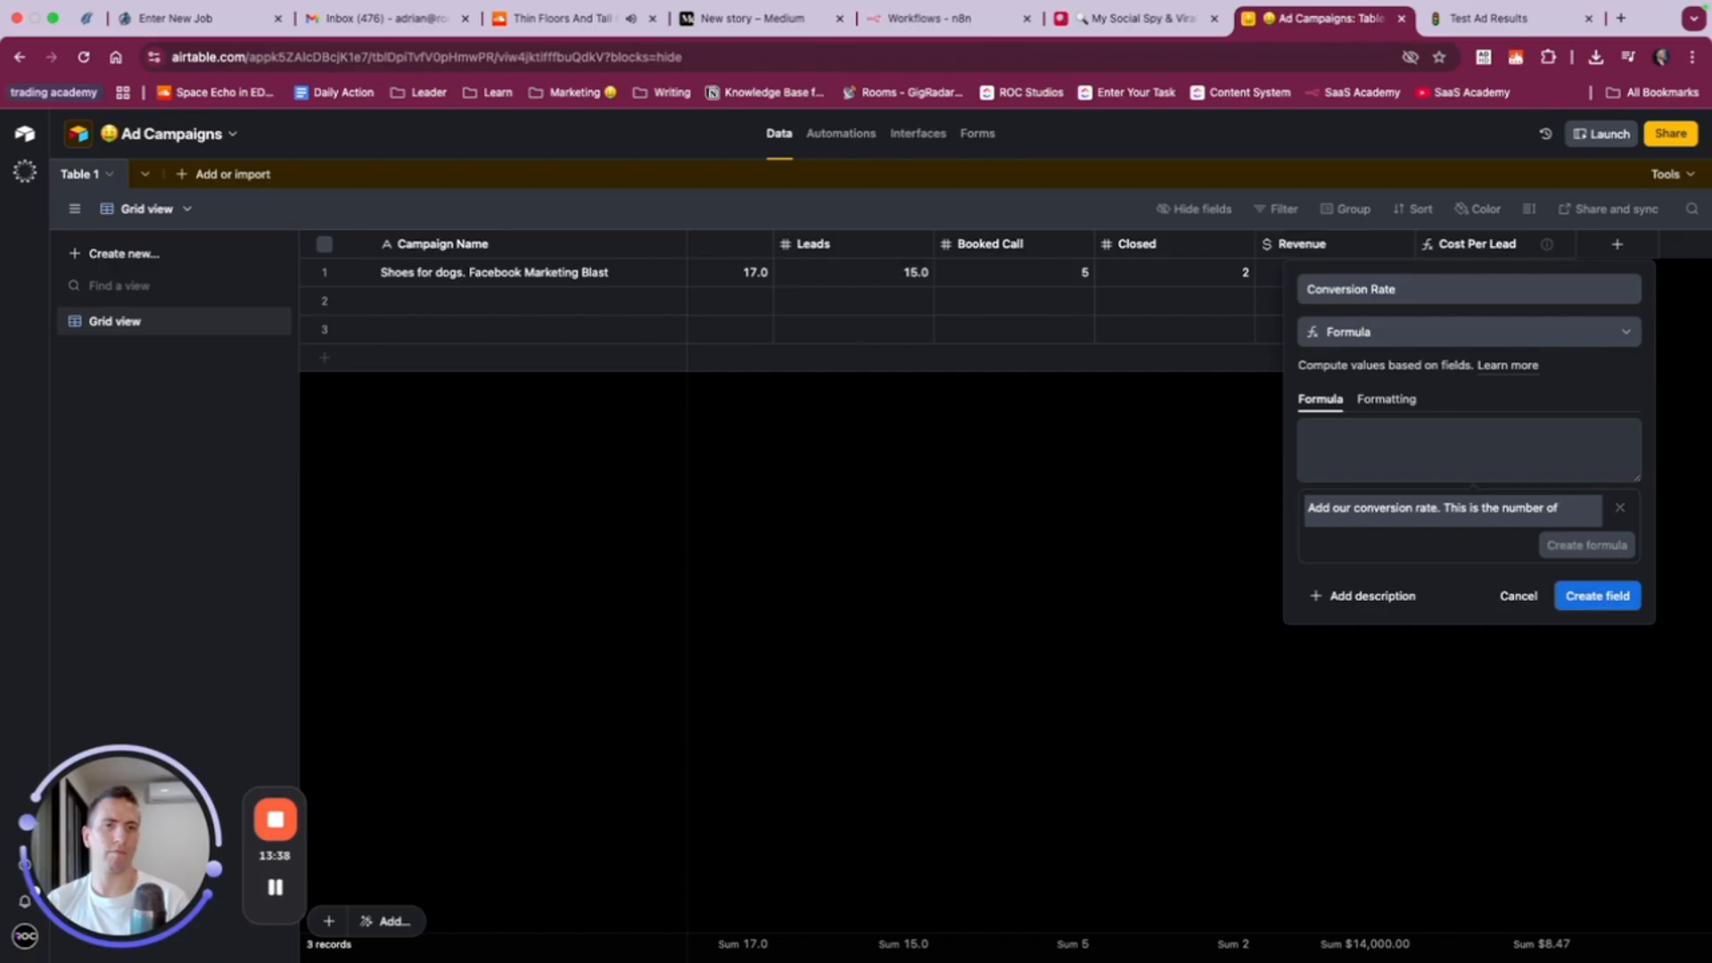
{"action": "type", "text": "ked call"}
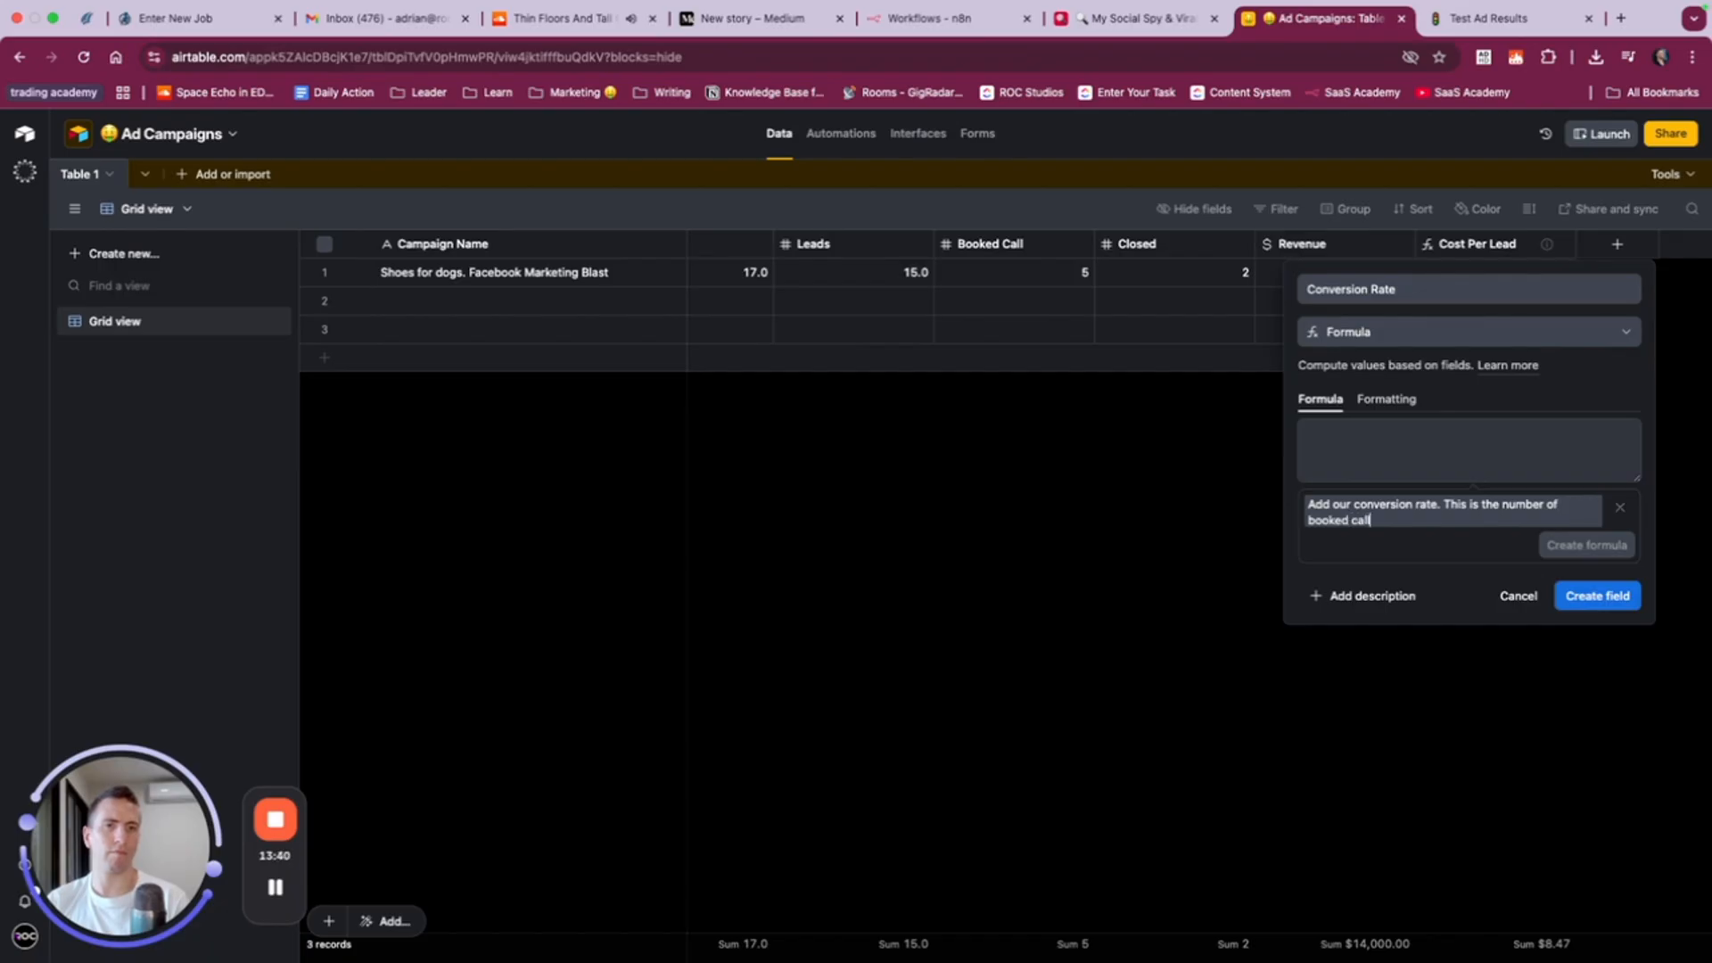
{"action": "type", "text": "s divided by the number of closed"}
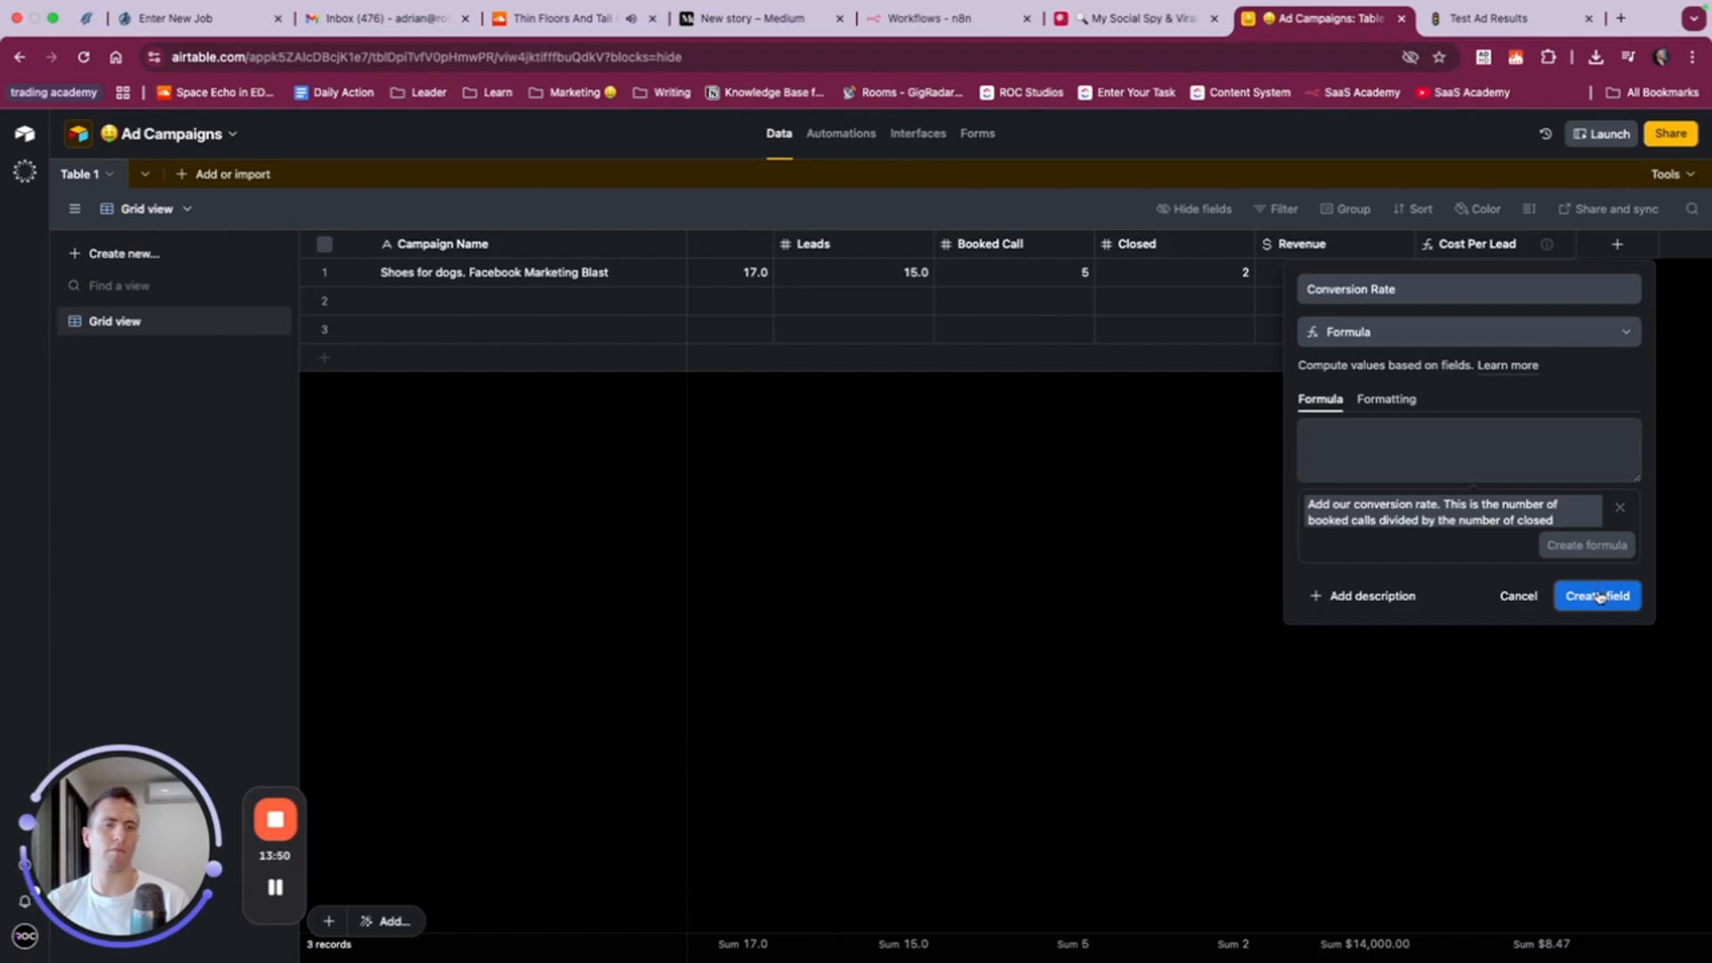
{"action": "type", "text": ". we want"}
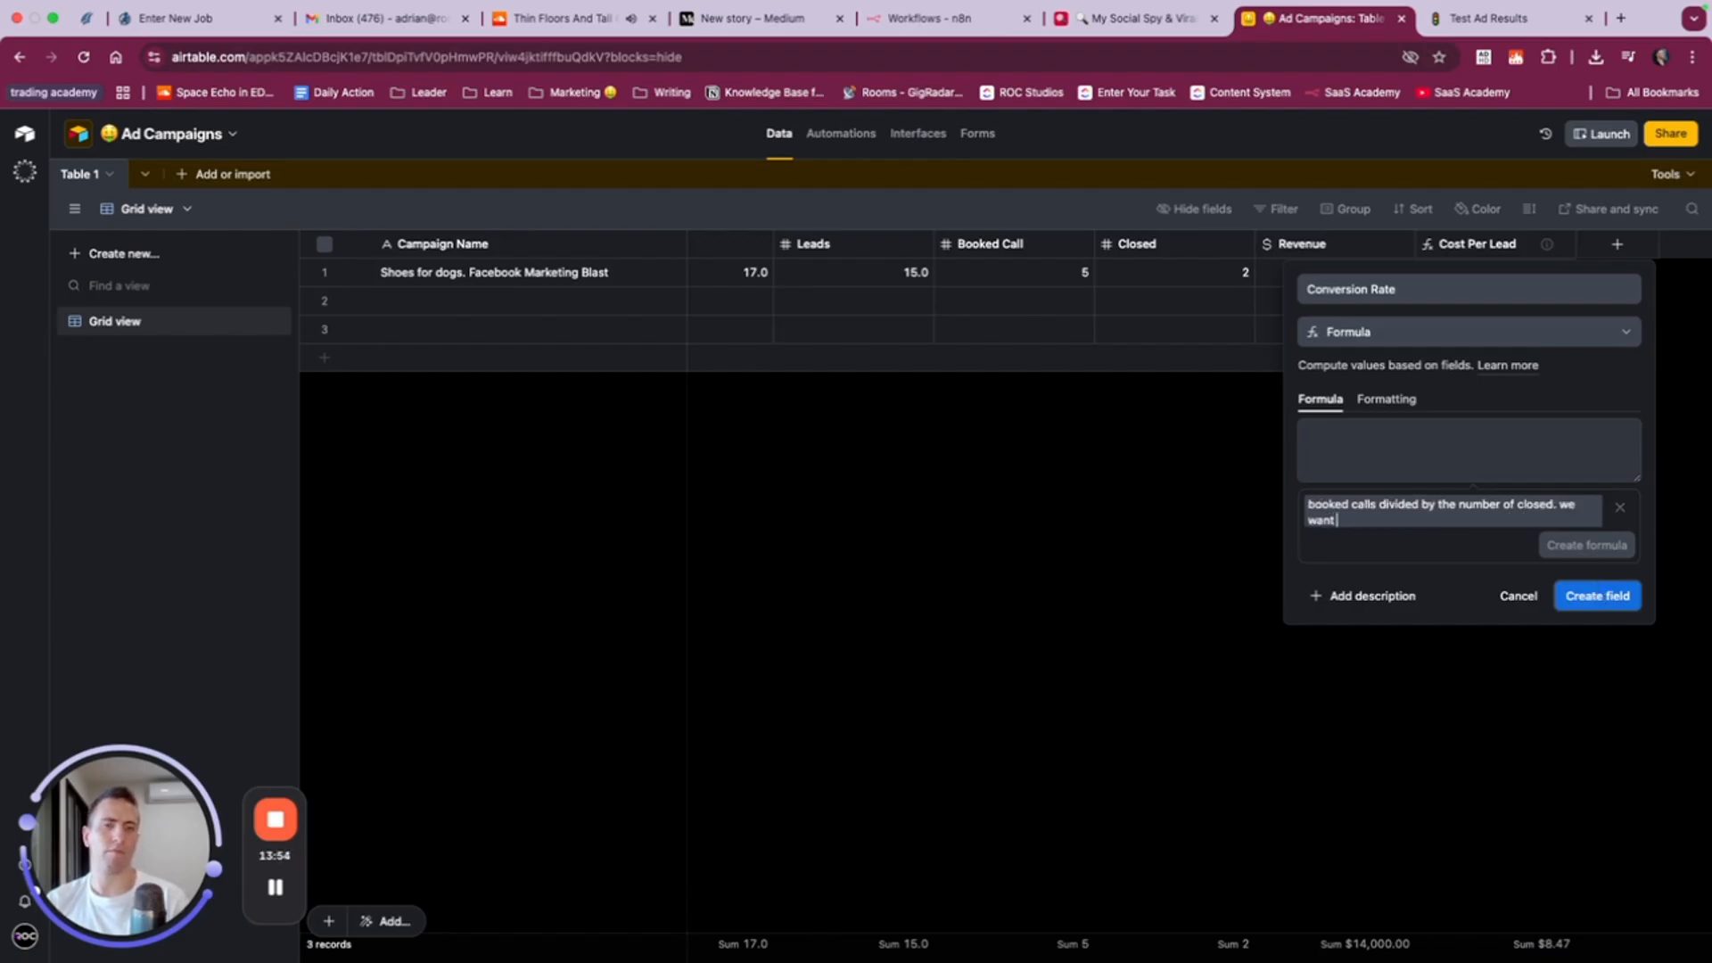
{"action": "key", "text": "BackSpace"}
{"action": "key", "text": "BackSpace"}
{"action": "key", "text": "BackSpace"}
{"action": "key", "text": "BackSpace"}
{"action": "key", "text": "BackSpace"}
{"action": "key", "text": "BackSpace"}
{"action": "key", "text": "BackSpace"}
{"action": "key", "text": "BackSpace"}
{"action": "key", "text": "BackSpace"}
{"action": "key", "text": "BackSpace"}
{"action": "key", "text": "BackSpace"}
{"action": "key", "text": "BackSpace"}
{"action": "key", "text": "BackSpace"}
{"action": "key", "text": "BackSpace"}
{"action": "key", "text": "BackSpace"}
{"action": "key", "text": "BackSpace"}
{"action": "key", "text": "BackSpace"}
{"action": "key", "text": "BackSpace"}
{"action": "key", "text": "BackSpace"}
{"action": "key", "text": "BackSpace"}
{"action": "key", "text": "BackSpace"}
{"action": "key", "text": "BackSpace"}
{"action": "key", "text": "BackSpace"}
{"action": "key", "text": "BackSpace"}
{"action": "key", "text": "BackSpace"}
{"action": "key", "text": "BackSpace"}
{"action": "key", "text": "BackSpace"}
{"action": "key", "text": "BackSpace"}
{"action": "key", "text": "BackSpace"}
{"action": "key", "text": "BackSpace"}
{"action": "key", "text": "BackSpace"}
{"action": "key", "text": "BackSpace"}
{"action": "key", "text": "BackSpace"}
{"action": "key", "text": "BackSpace"}
{"action": "key", "text": "BackSpace"}
{"action": "key", "text": "BackSpace"}
{"action": "key", "text": "BackSpace"}
{"action": "key", "text": "BackSpace"}
{"action": "key", "text": "BackSpace"}
{"action": "key", "text": "BackSpace"}
{"action": "key", "text": "BackSpace"}
{"action": "key", "text": "BackSpace"}
{"action": "key", "text": "BackSpace"}
{"action": "key", "text": "BackSpace"}
{"action": "key", "text": "BackSpace"}
- Complete the prompt with "The percentage of closed call from the booked calls" and generate the Conversion Rate formula
{"action": "type", "text": "The percentage of"}
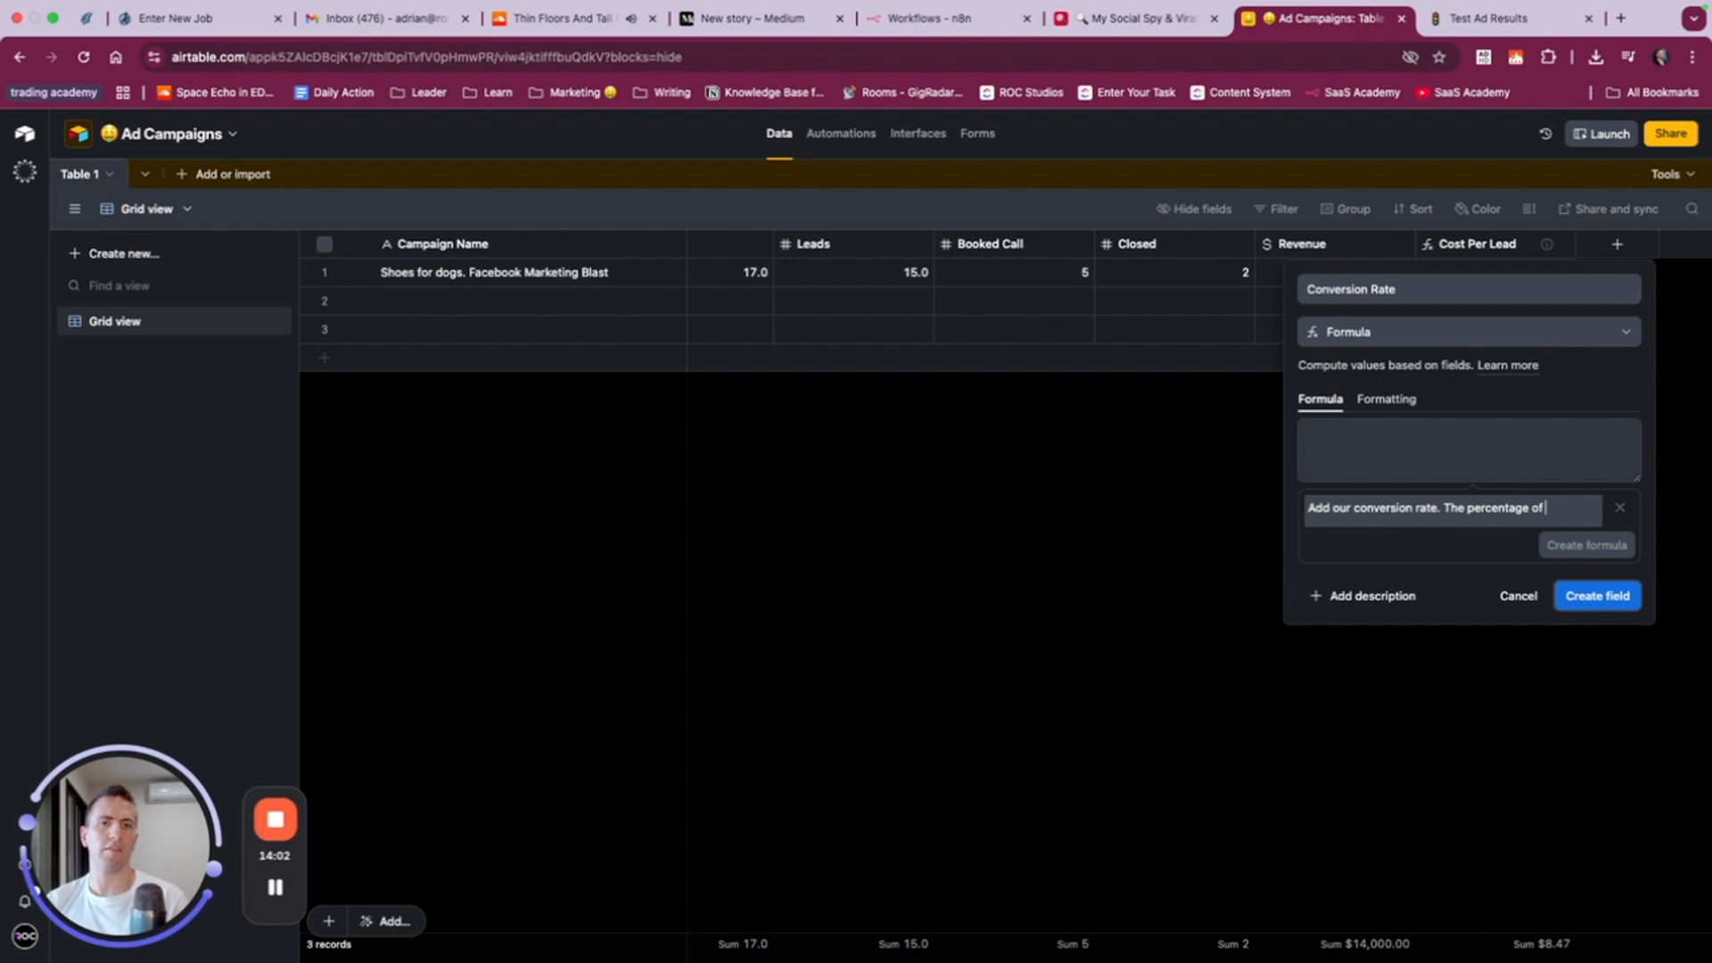
{"action": "type", "text": " closed call from th"}
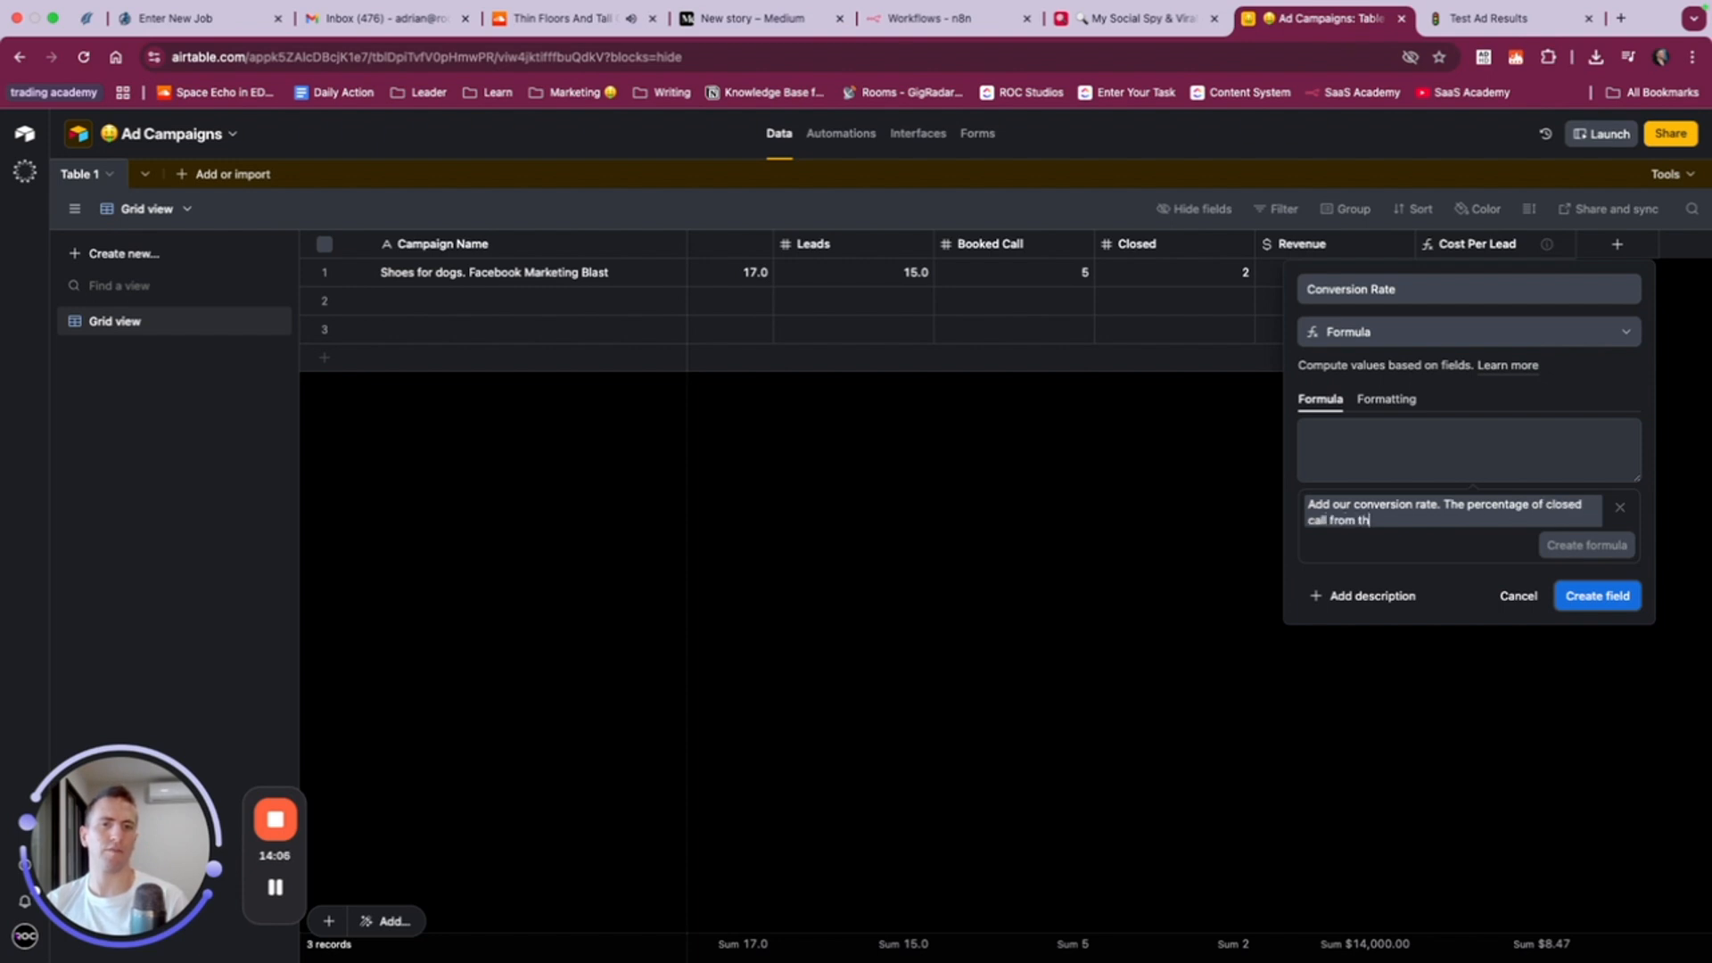
{"action": "type", "text": "e booked calls"}
{"action": "left_click", "coordinate": [1593, 546]}
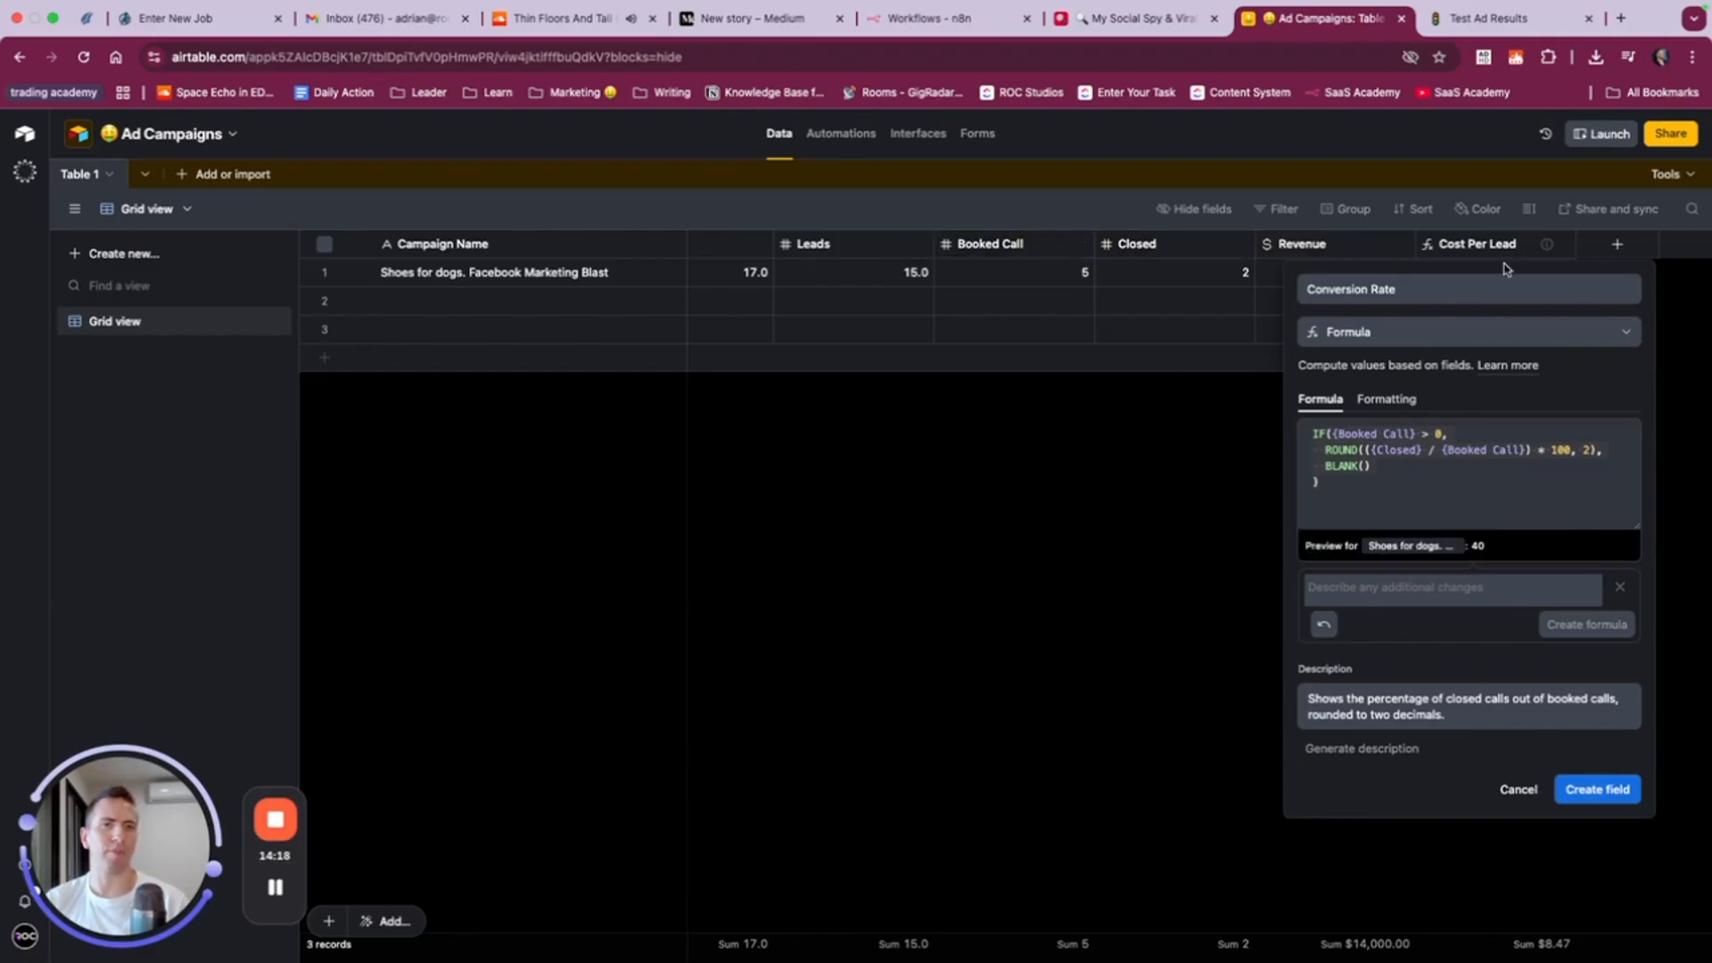
- Format the Conversion Rate formula result as a percent and create the field
{"action": "left_click", "coordinate": [1387, 398]}
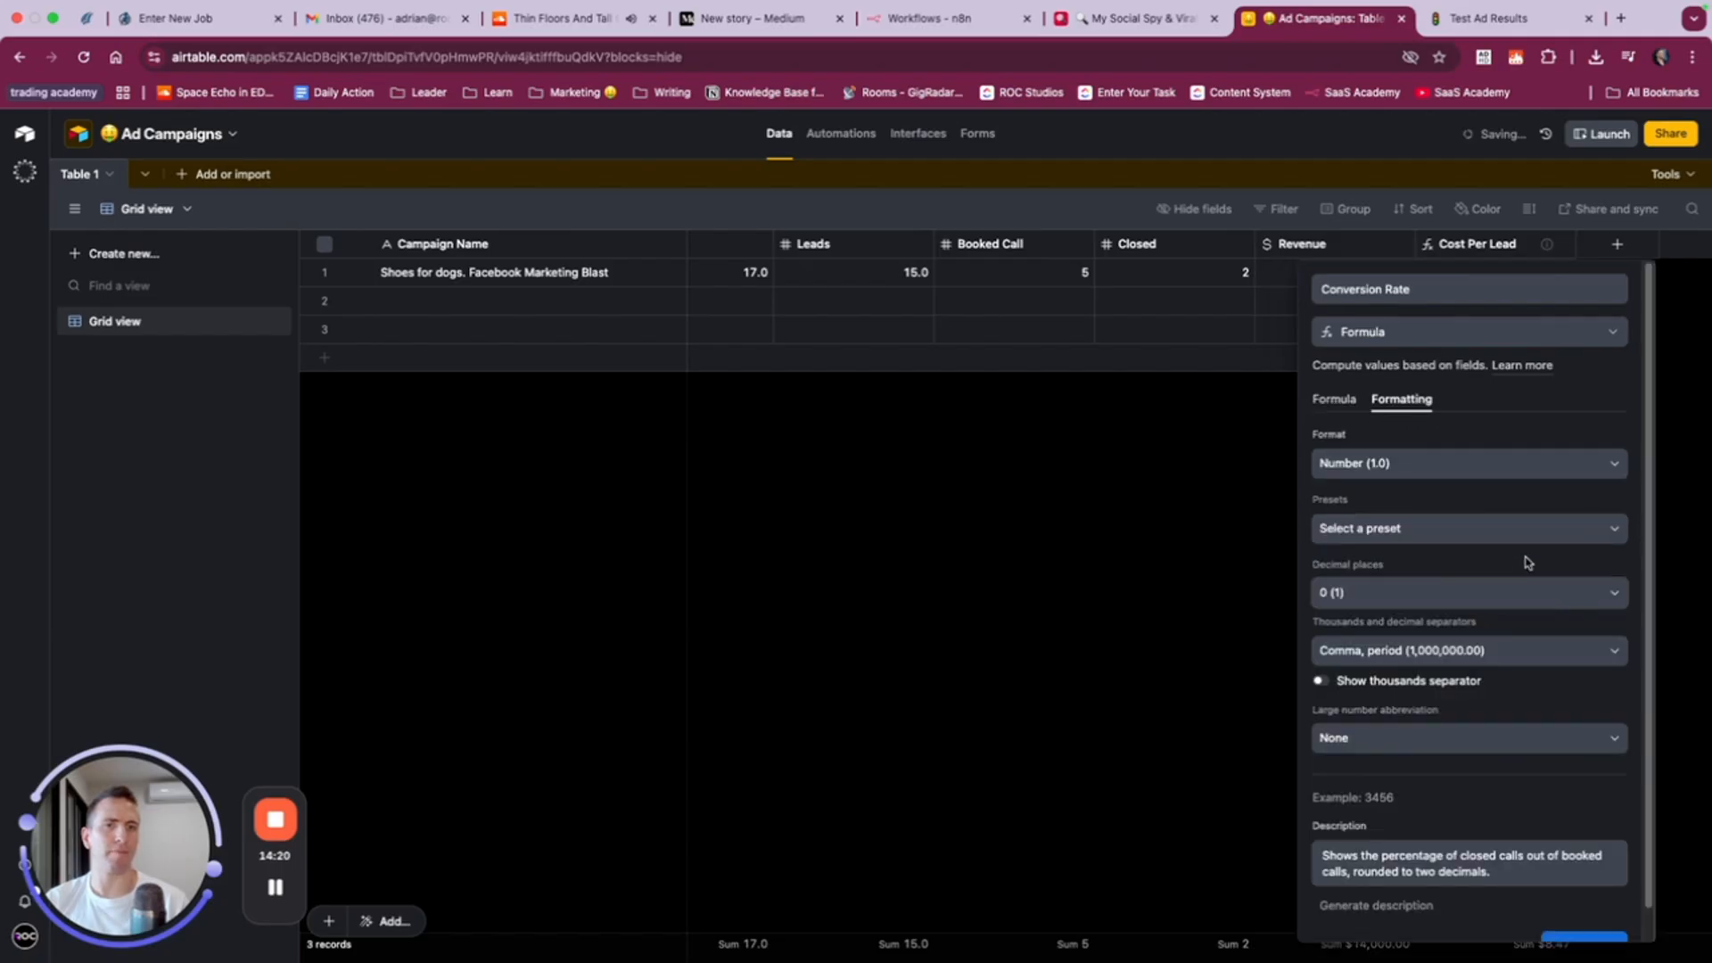
{"action": "left_click", "coordinate": [1420, 470]}
{"action": "left_click", "coordinate": [1406, 599]}
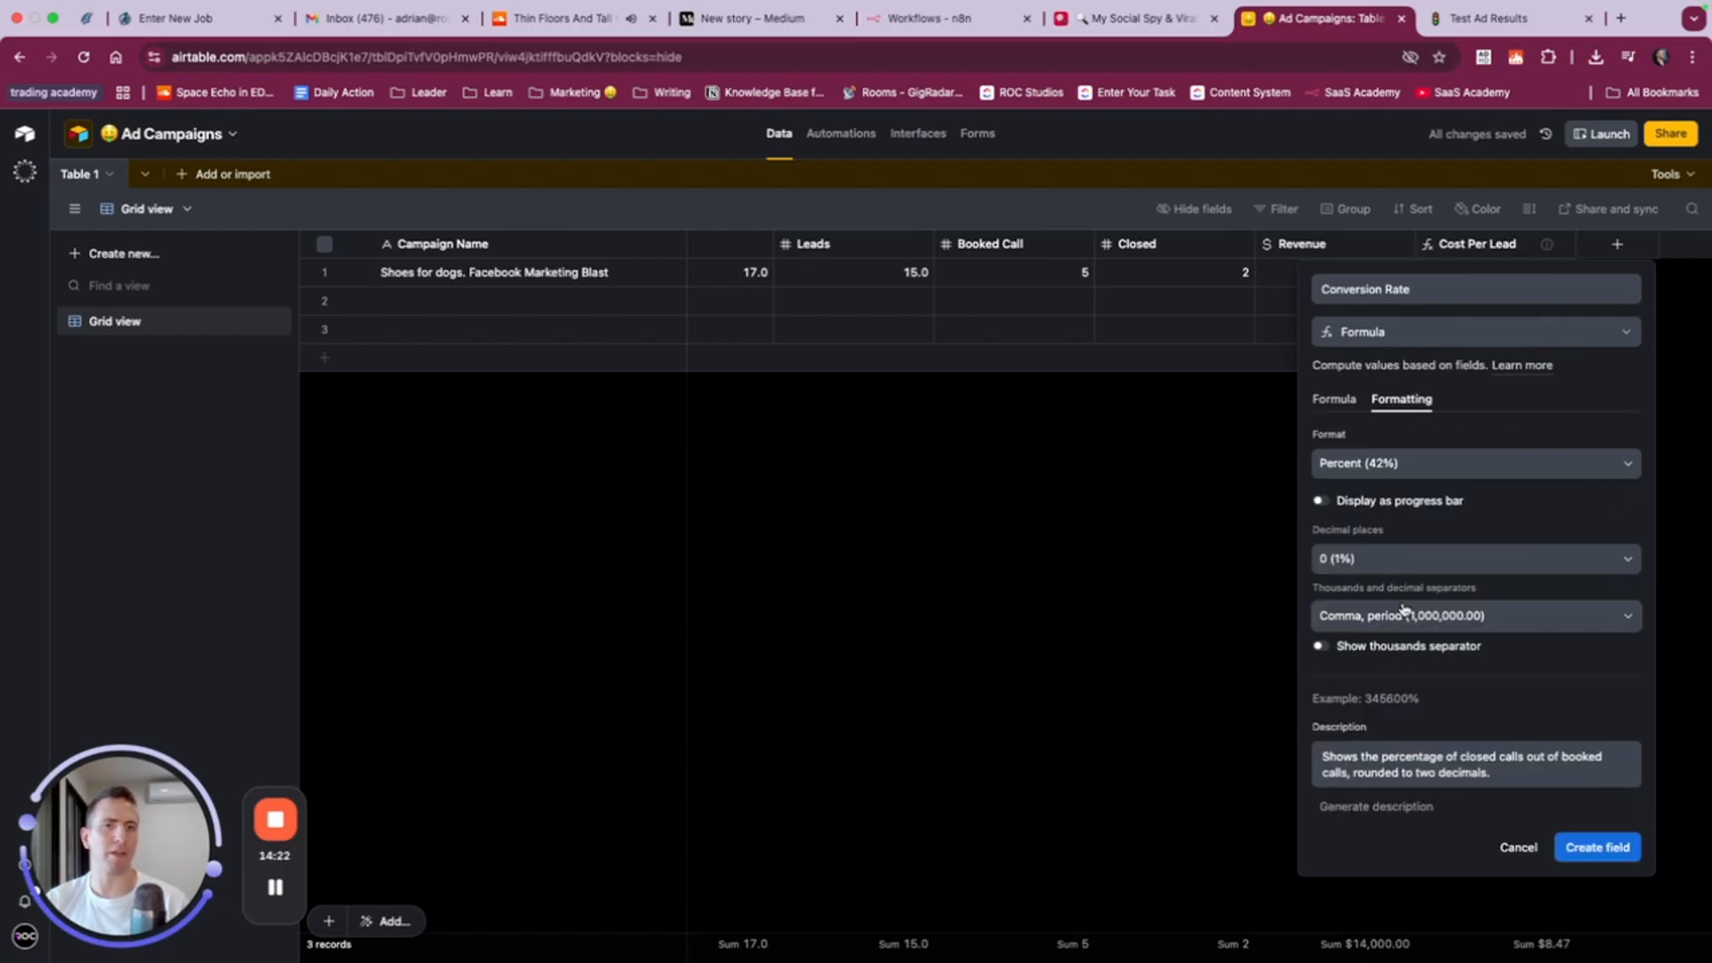
{"action": "left_click", "coordinate": [1596, 858]}
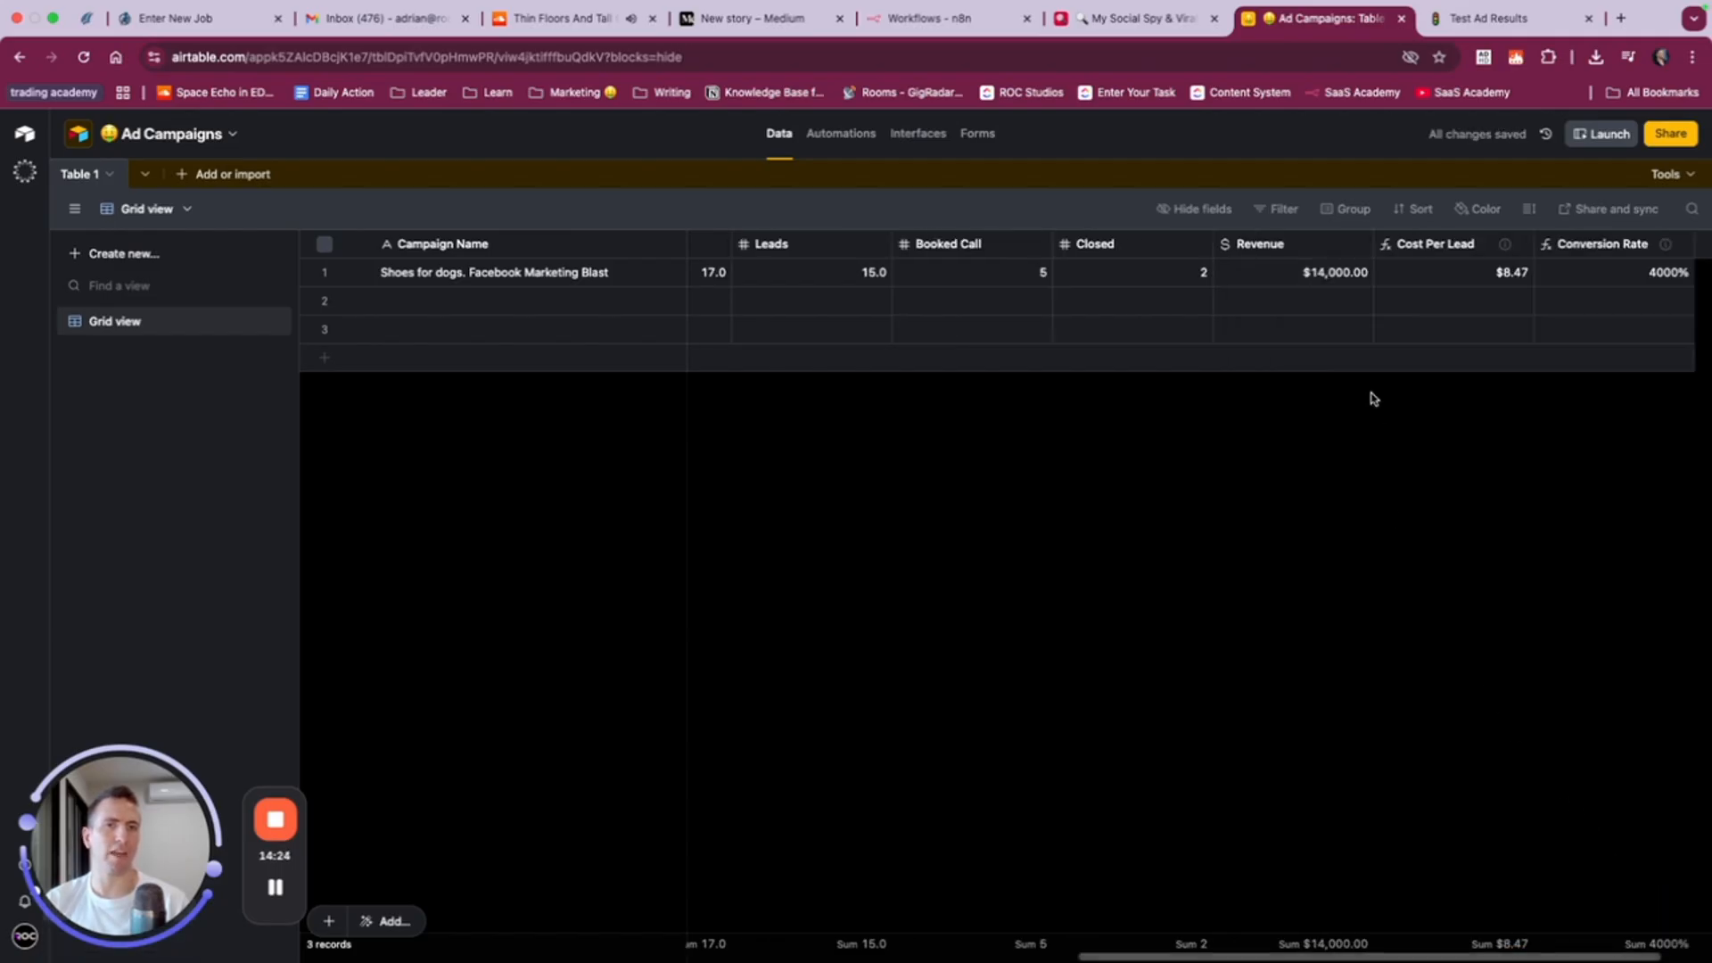
- Edit the Conversion Rate formula to remove the multiplication by 100 and save the field
{"action": "scroll", "coordinate": [1364, 318], "scroll_direction": "right", "scroll_amount": 3}
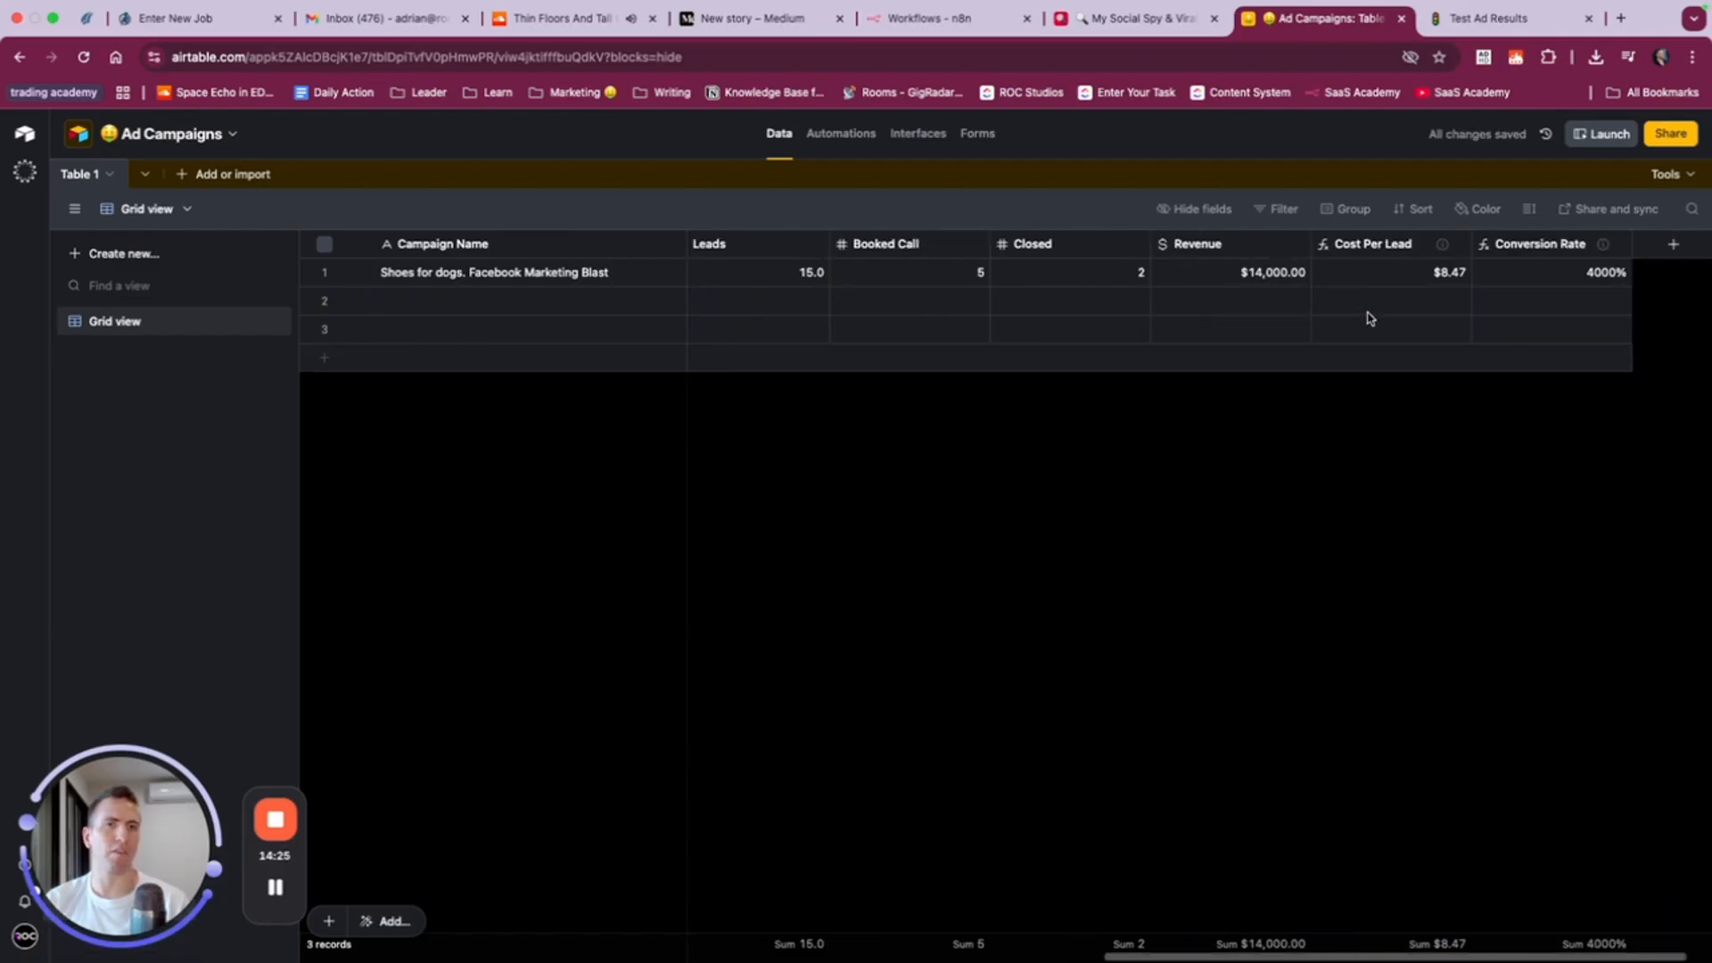
{"action": "right_click", "coordinate": [1510, 244]}
{"action": "left_click", "coordinate": [1497, 284]}
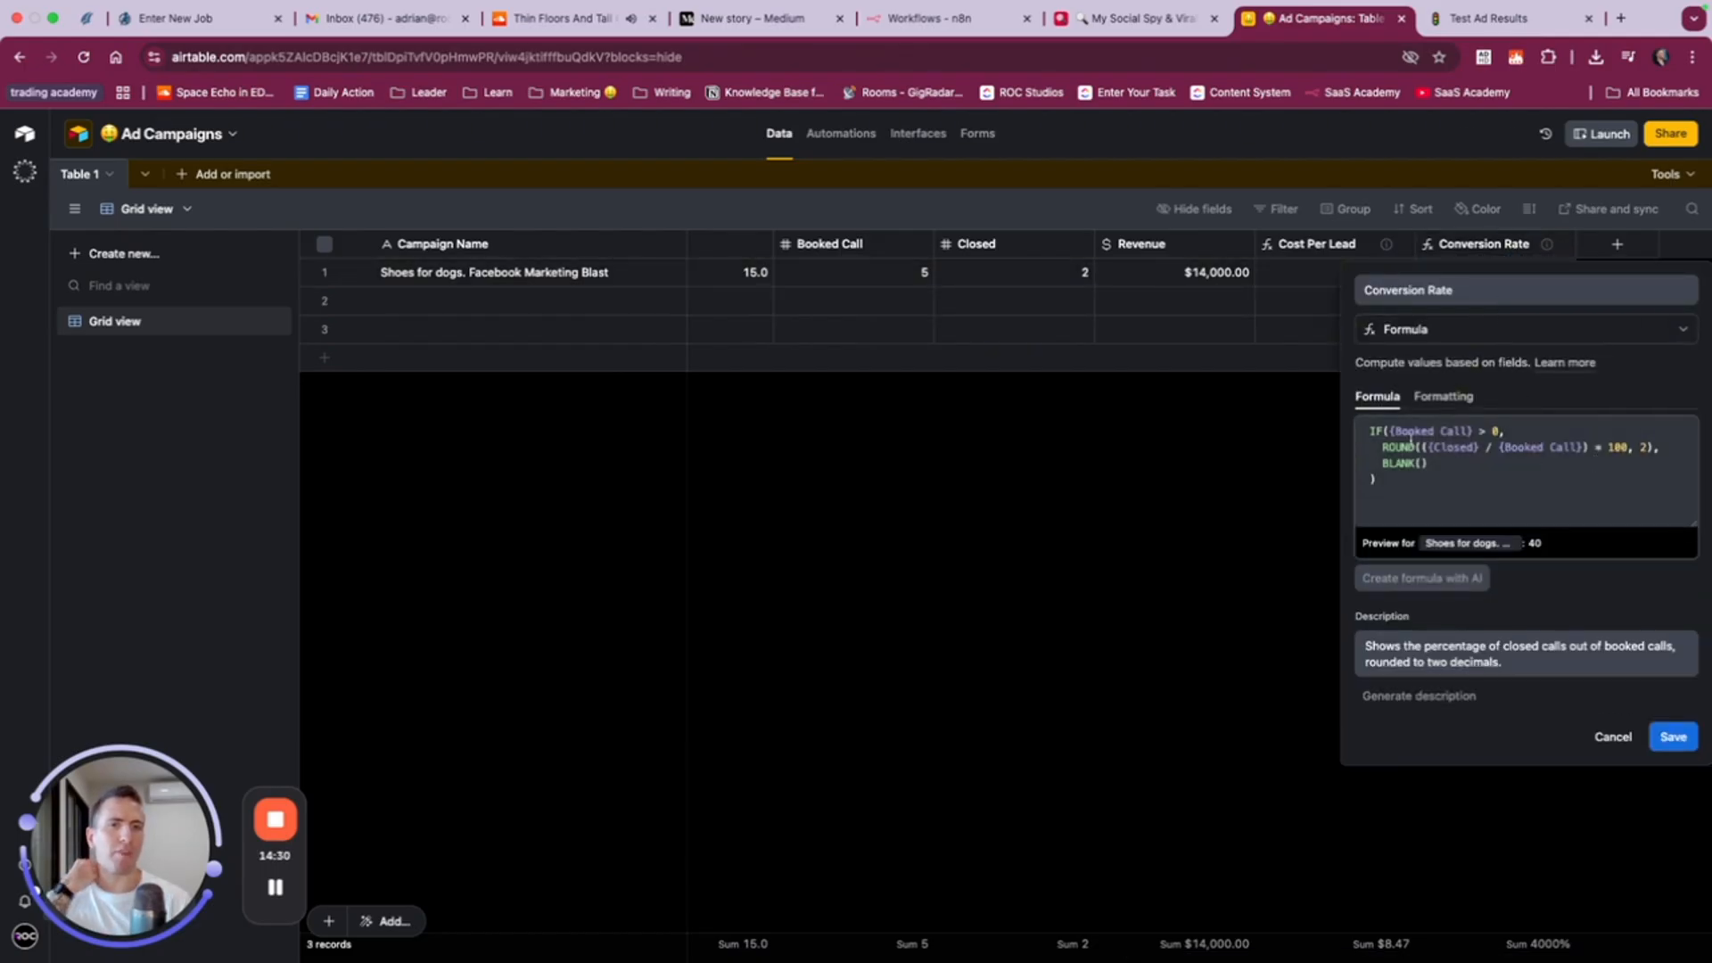
{"action": "left_click", "coordinate": [1619, 446]}
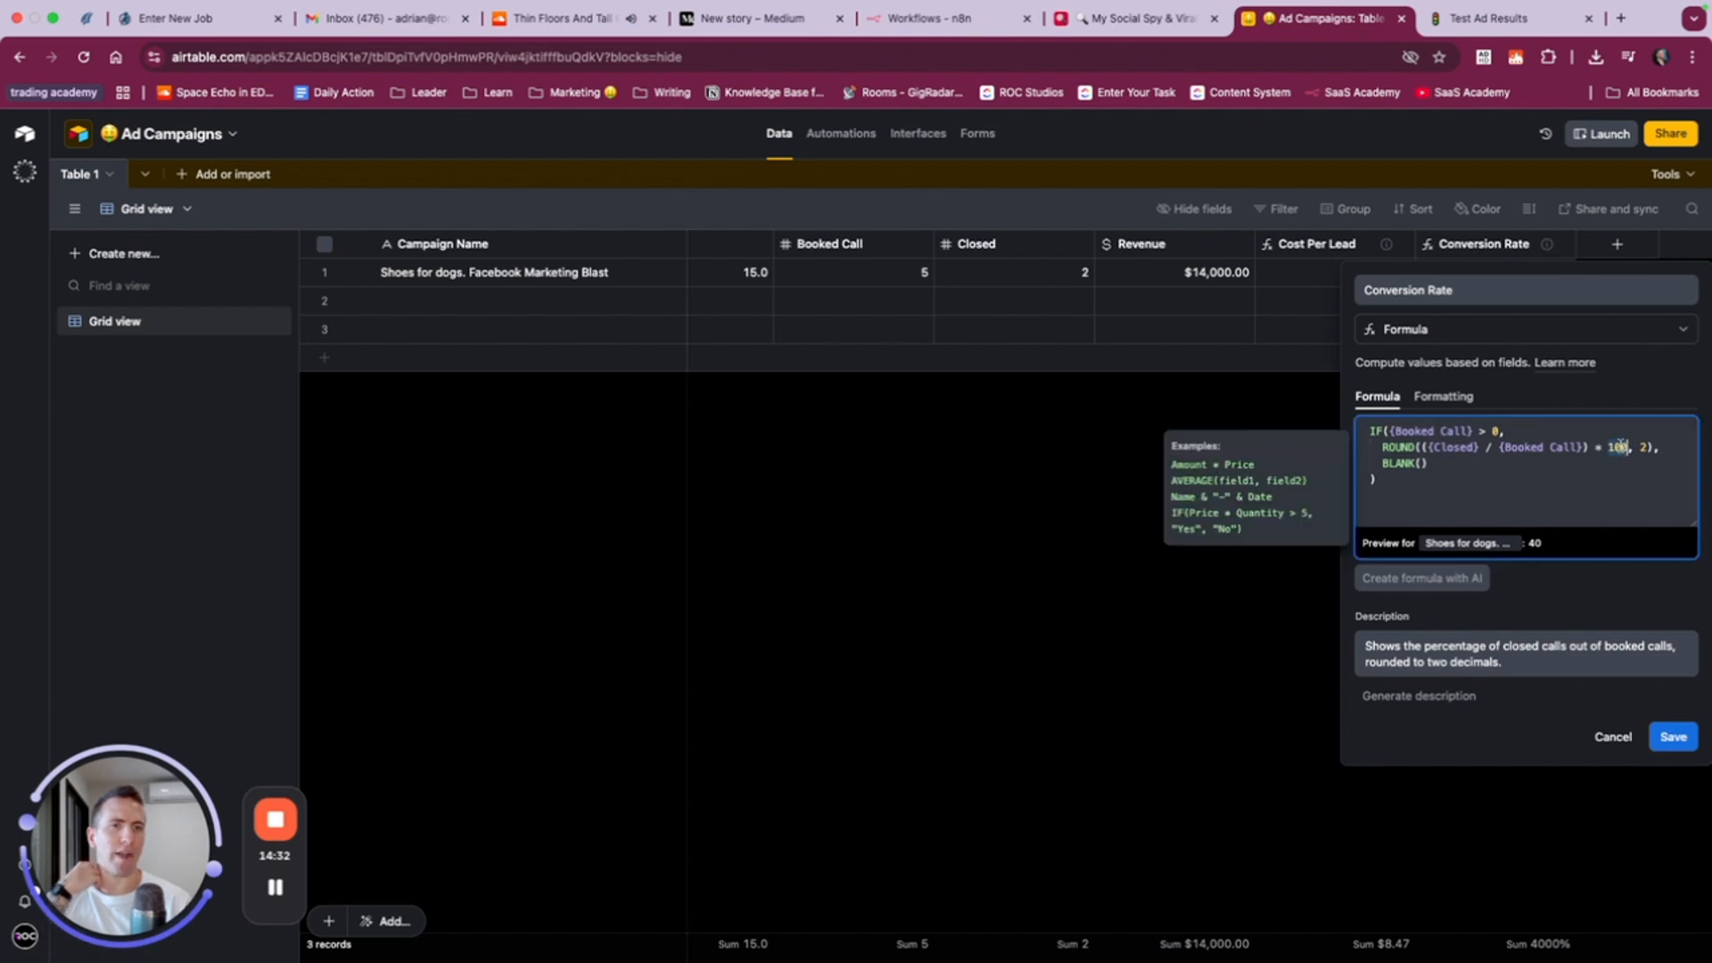
{"action": "key", "text": "BackSpace"}
{"action": "key", "text": "BackSpace"}
{"action": "key", "text": "BackSpace"}
{"action": "key", "text": "BackSpace"}
{"action": "key", "text": "BackSpace"}
{"action": "key", "text": "BackSpace"}
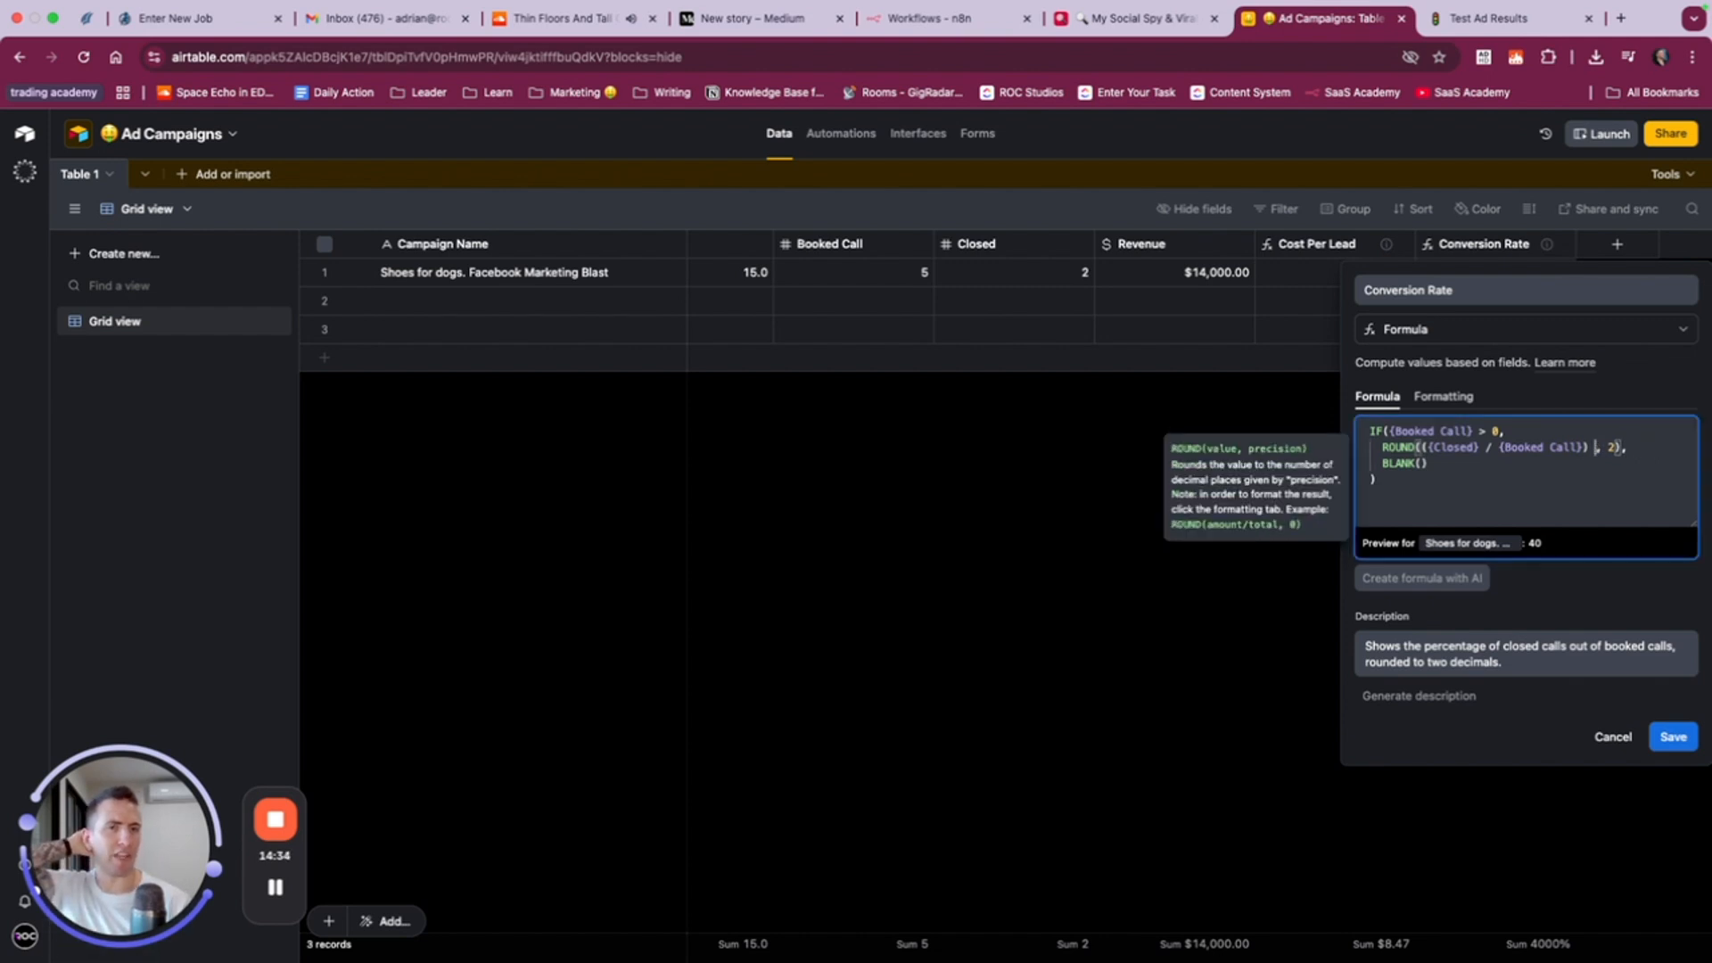
{"action": "left_click", "coordinate": [1673, 736]}
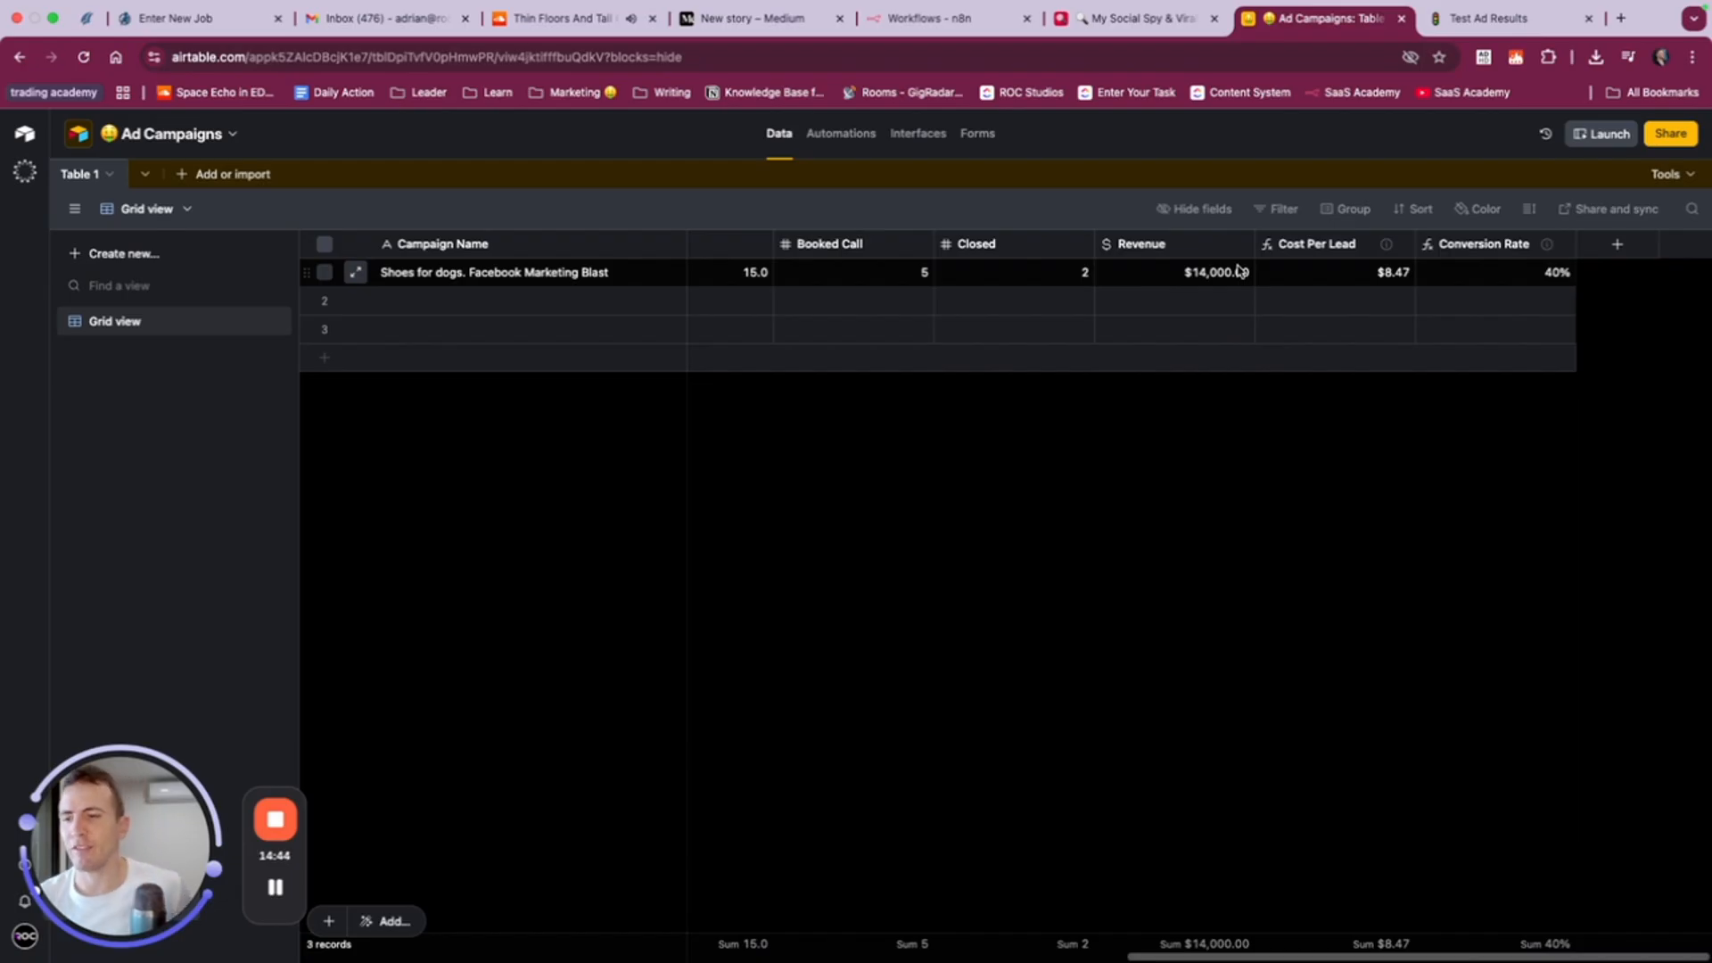
- Review the Conversion Rate field's ROUND formula and close the field editor without saving
{"action": "right_click", "coordinate": [1462, 244]}
{"action": "left_click", "coordinate": [1482, 284]}
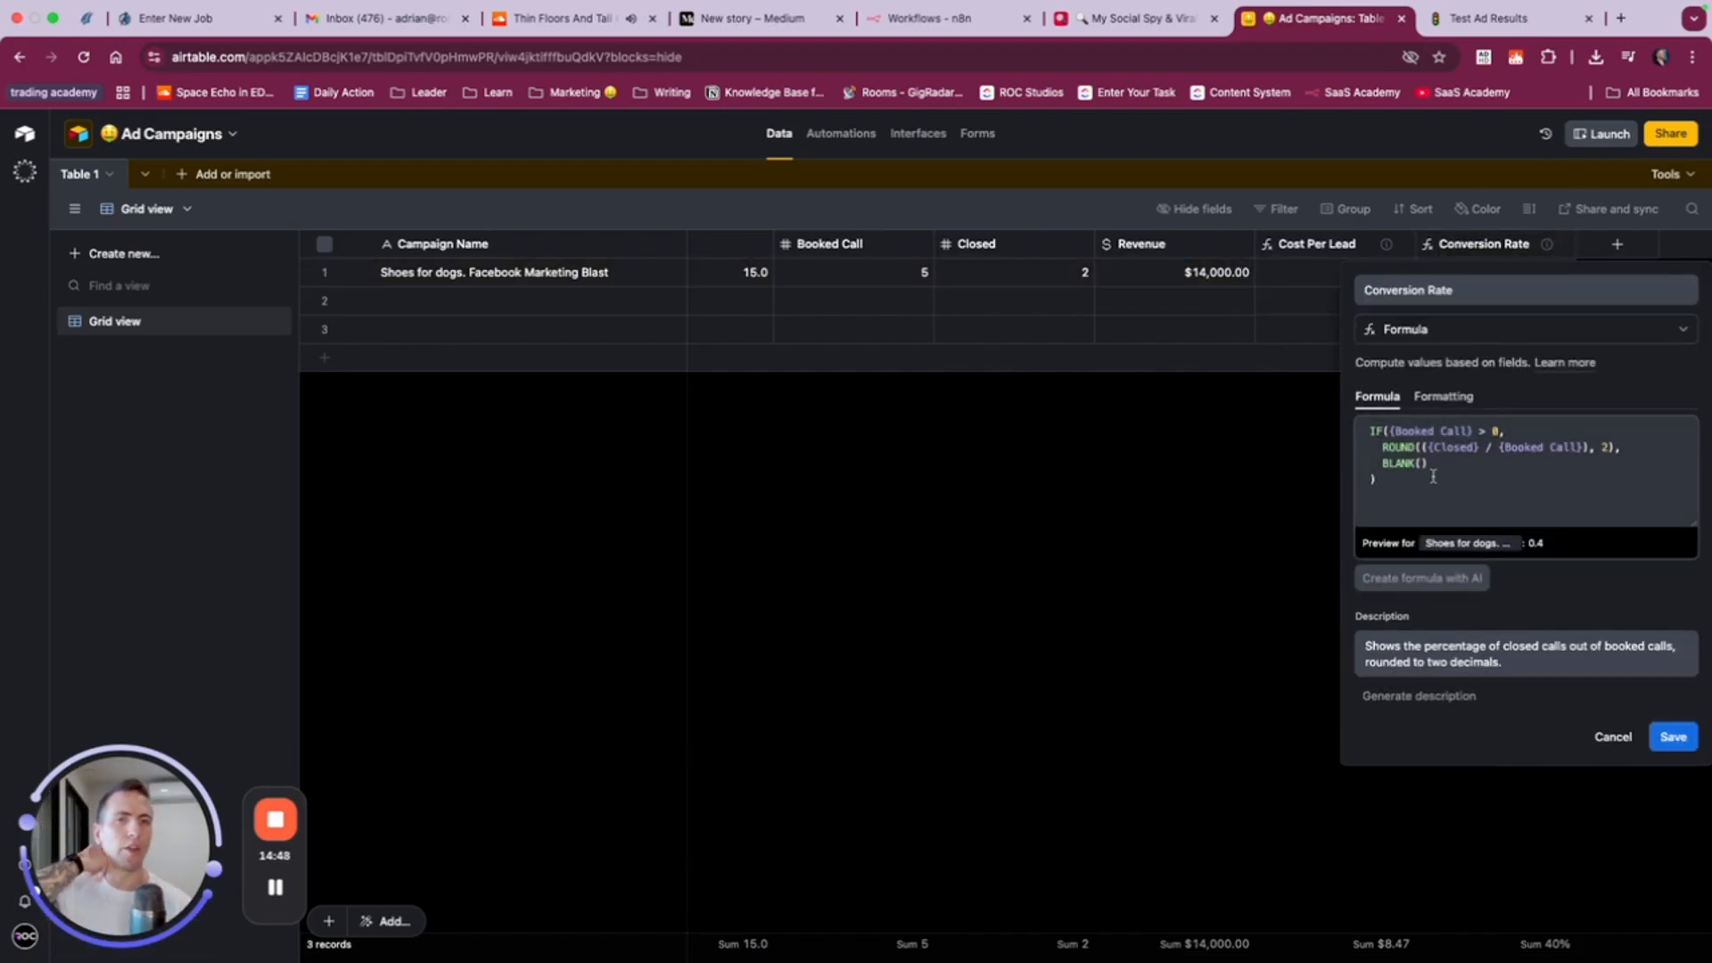
{"action": "left_click", "coordinate": [1385, 447]}
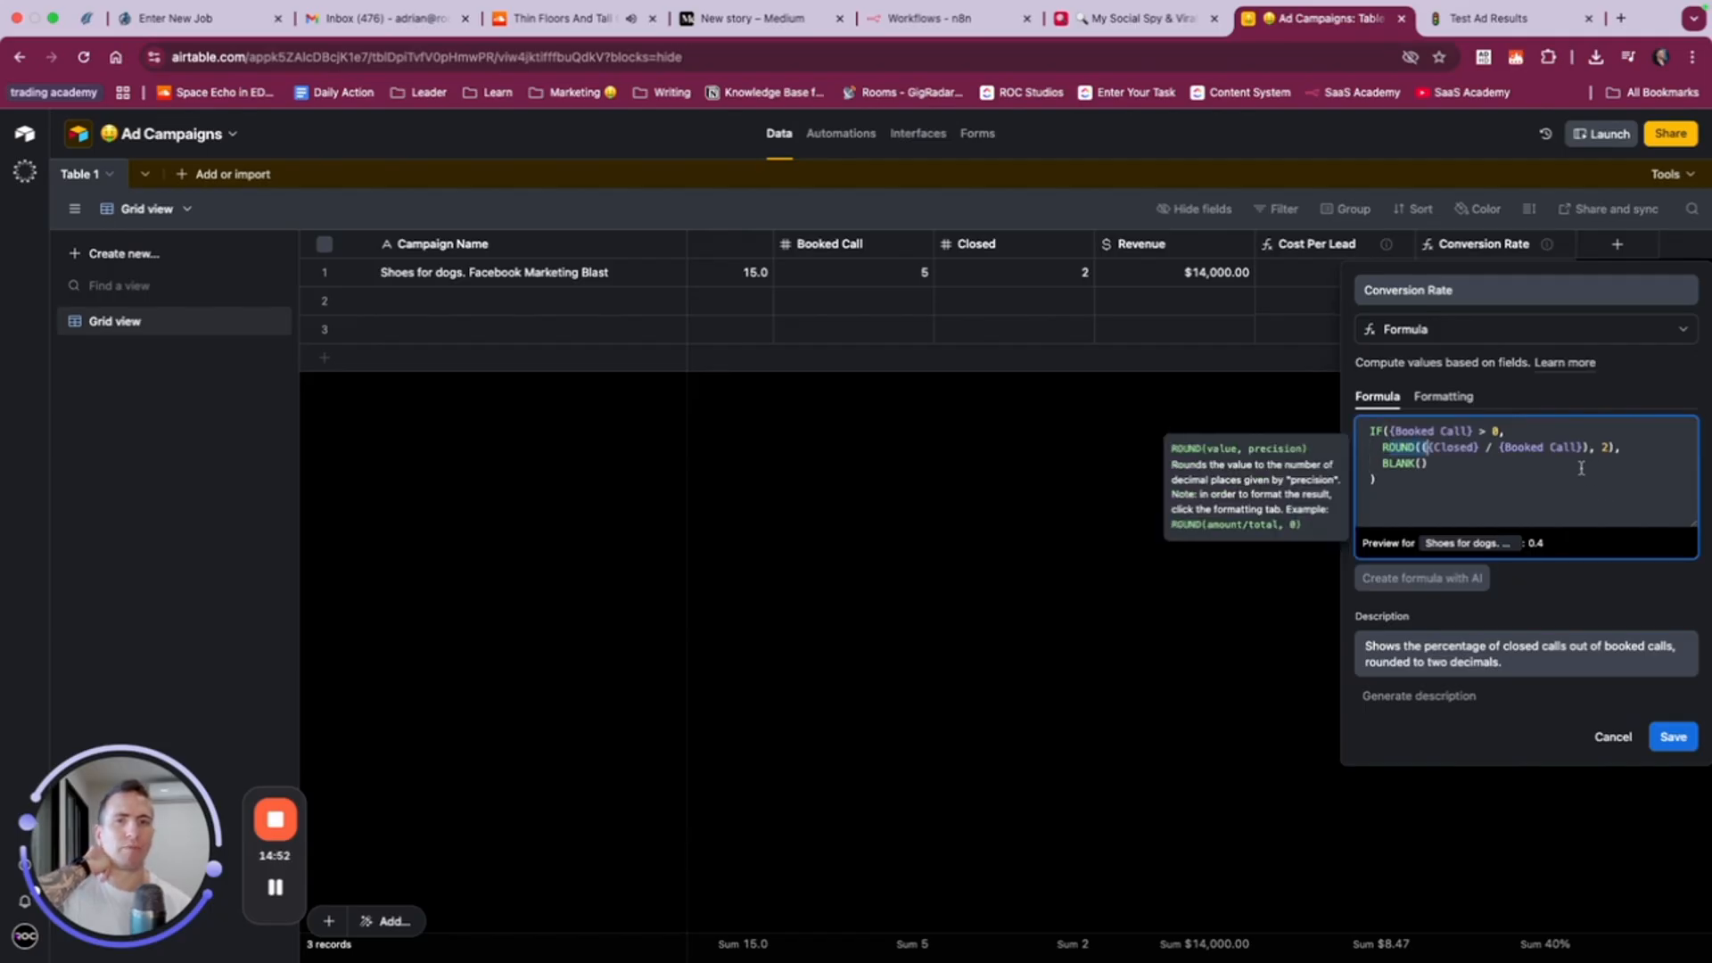
{"action": "left_click", "coordinate": [1613, 737]}
- Check the remaining cost columns in the Notion ad results table and start an Airtable formula field named Cost Per Close
{"action": "left_click", "coordinate": [1437, 29]}
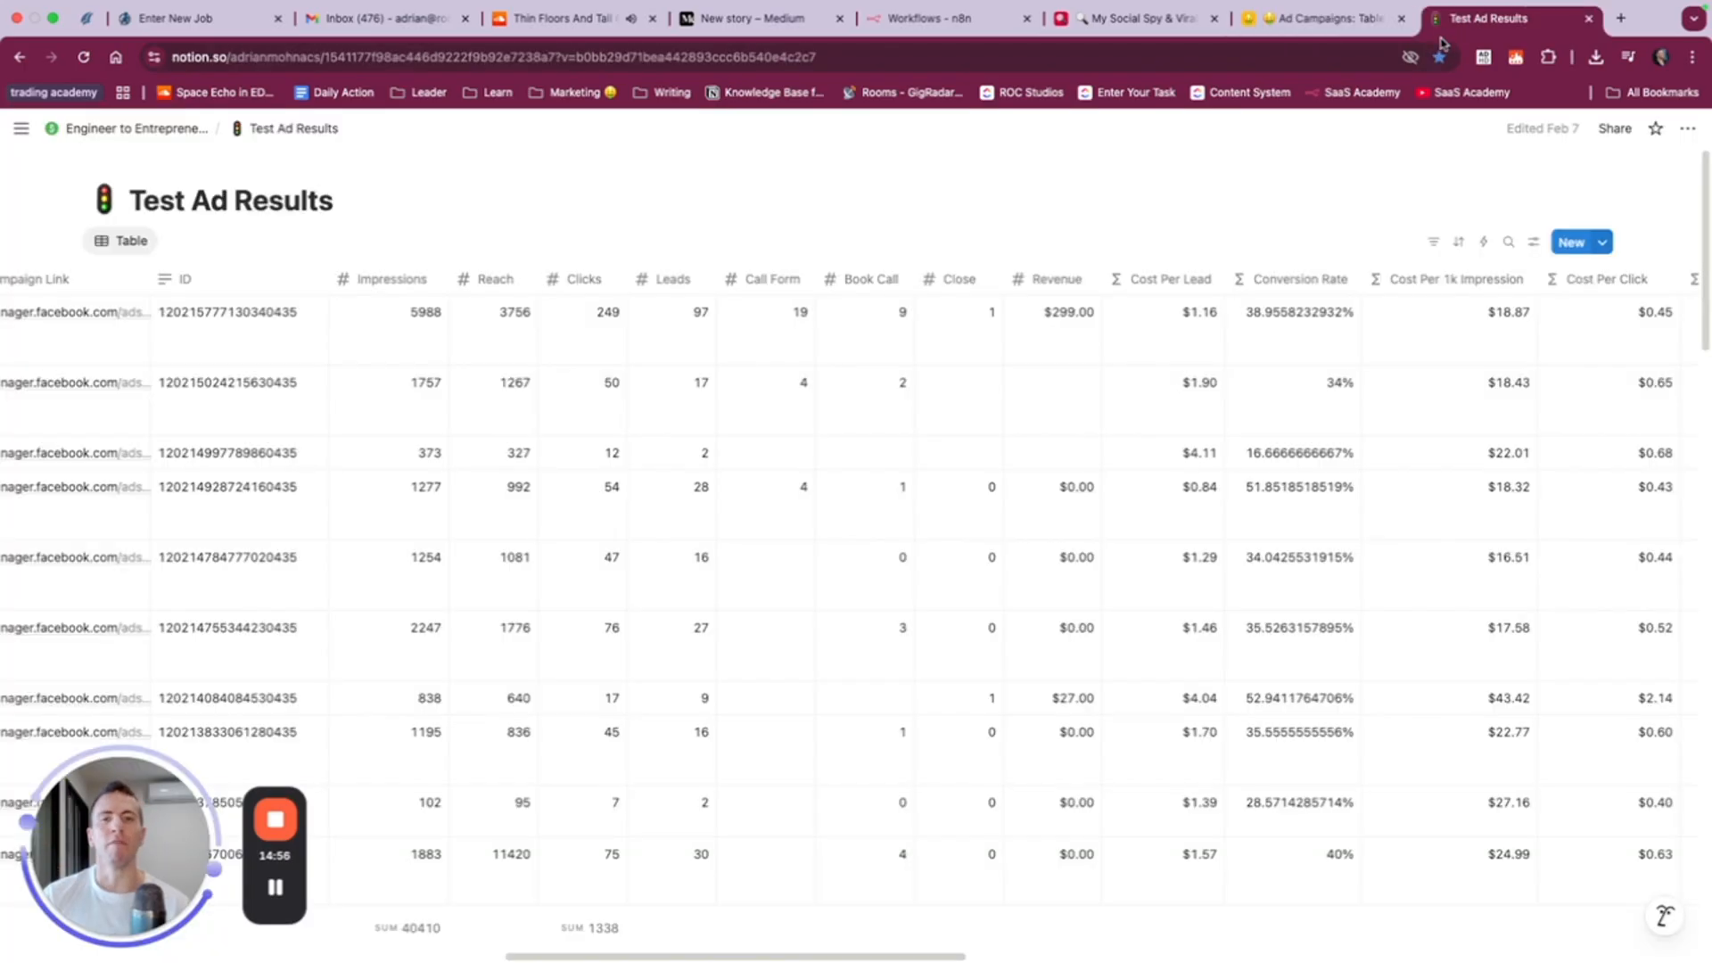
{"action": "scroll", "coordinate": [1233, 399], "scroll_direction": "right", "scroll_amount": 5}
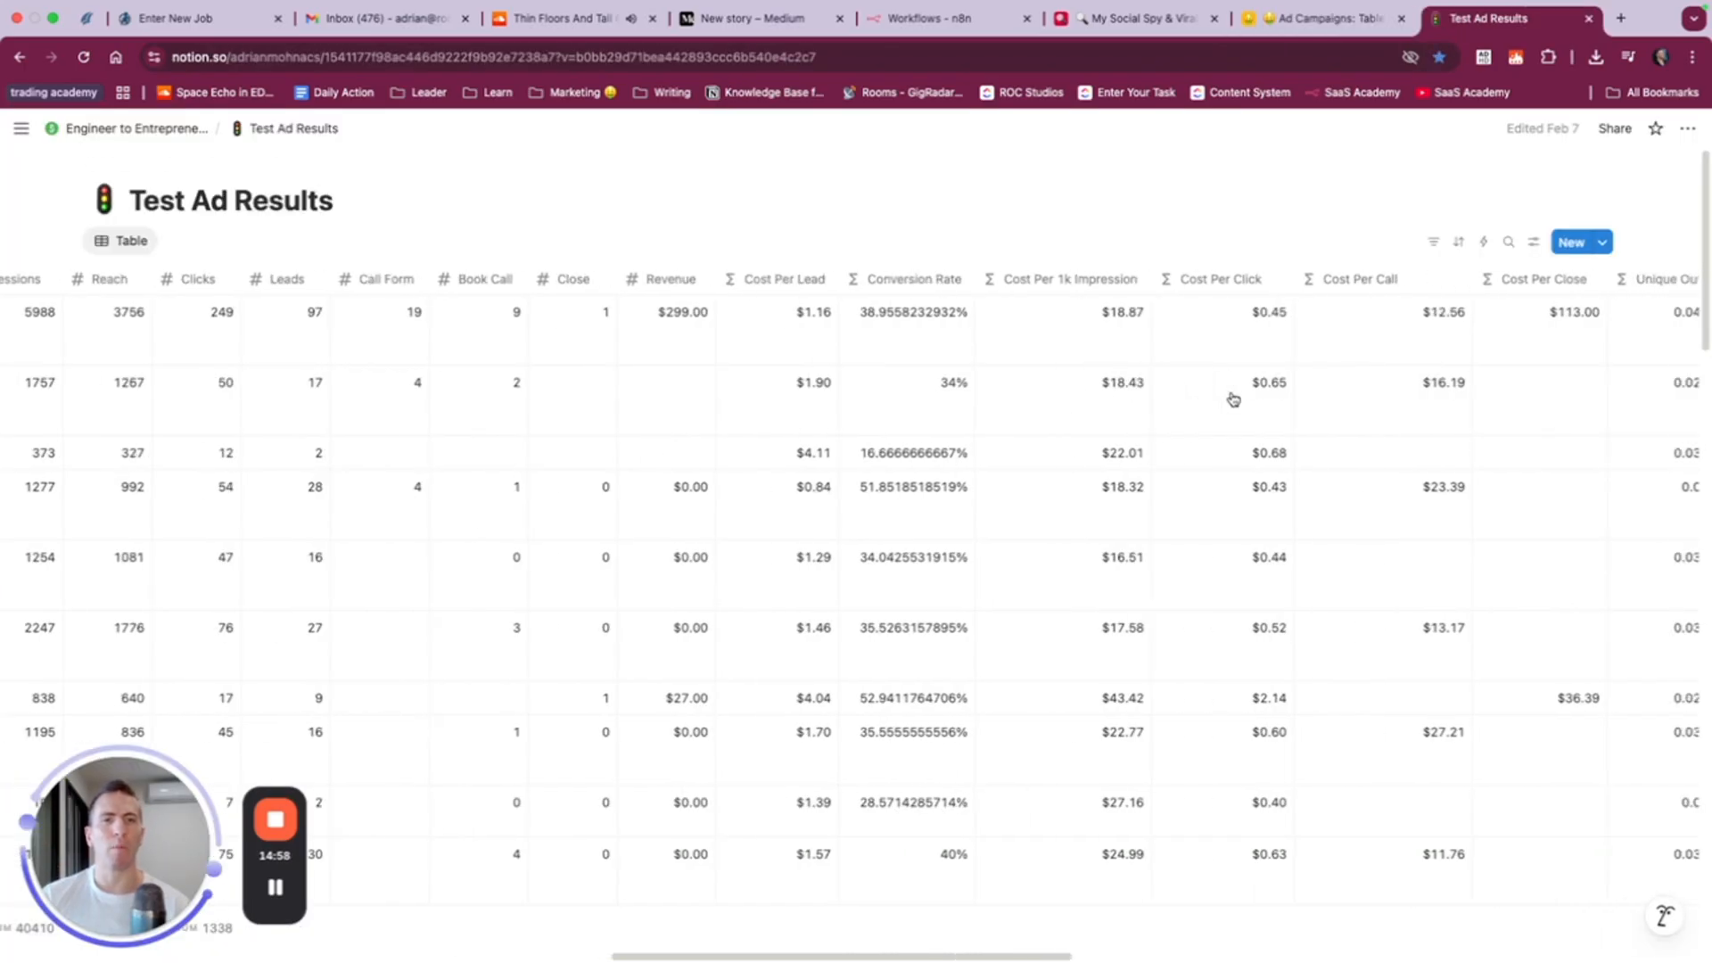
{"action": "scroll", "coordinate": [1234, 399], "scroll_direction": "right", "scroll_amount": 3}
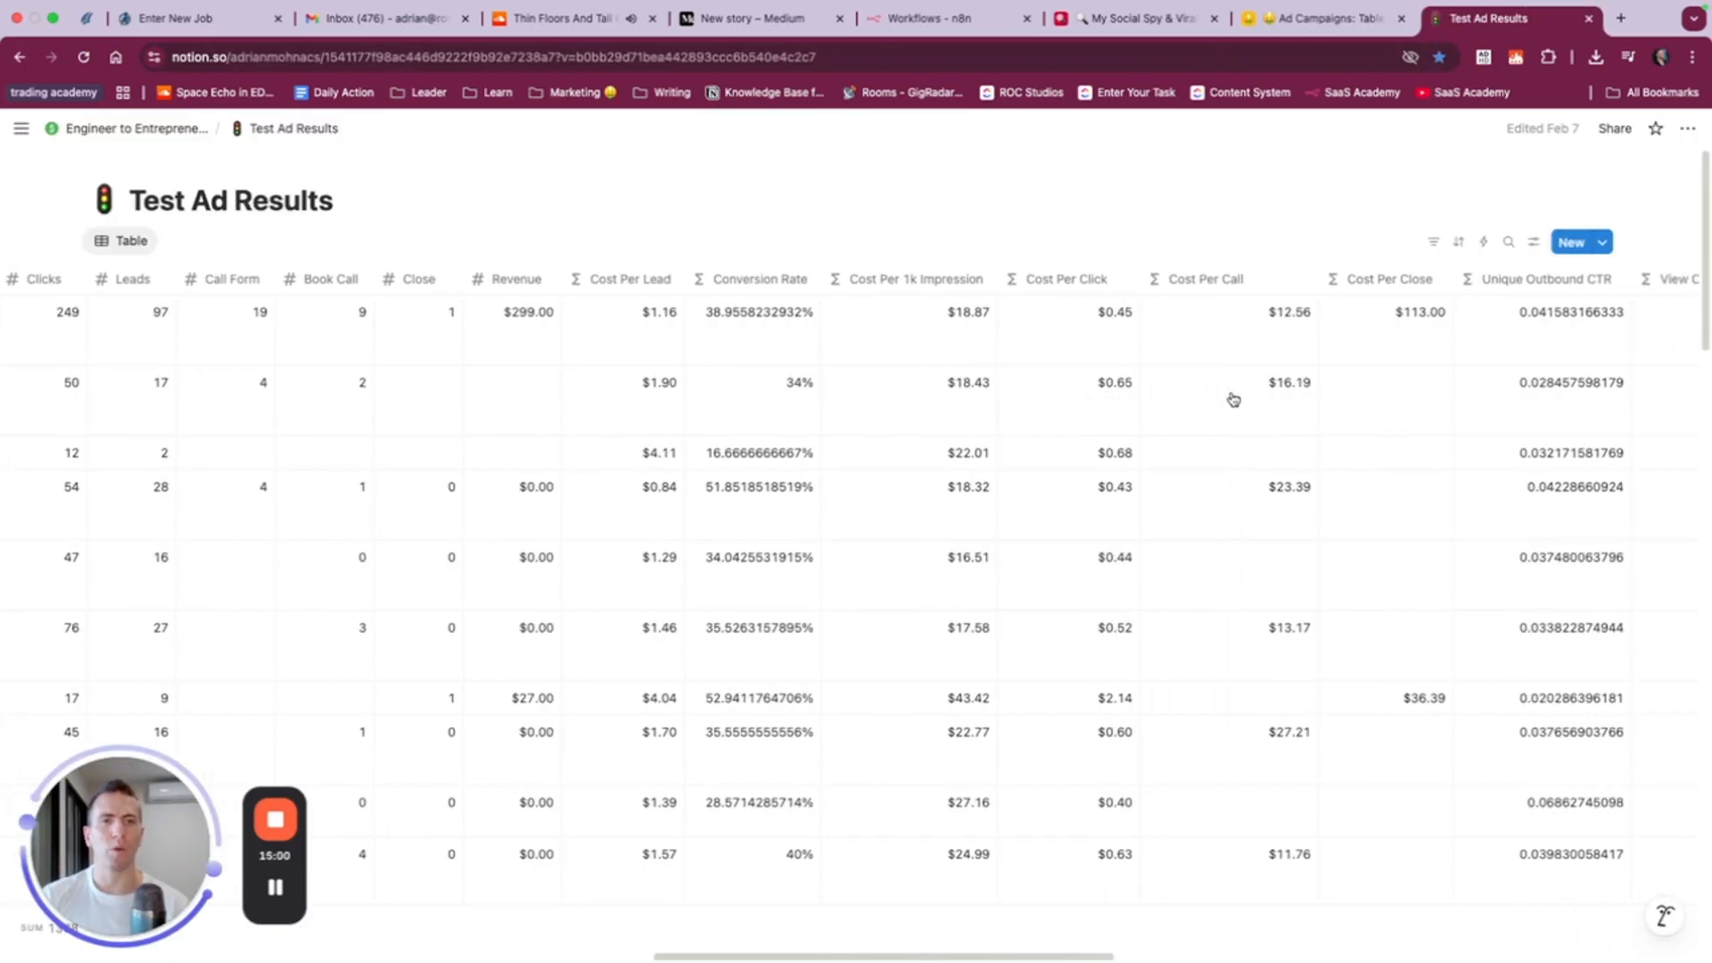
{"action": "left_click", "coordinate": [1342, 15]}
{"action": "left_click", "coordinate": [1605, 242]}
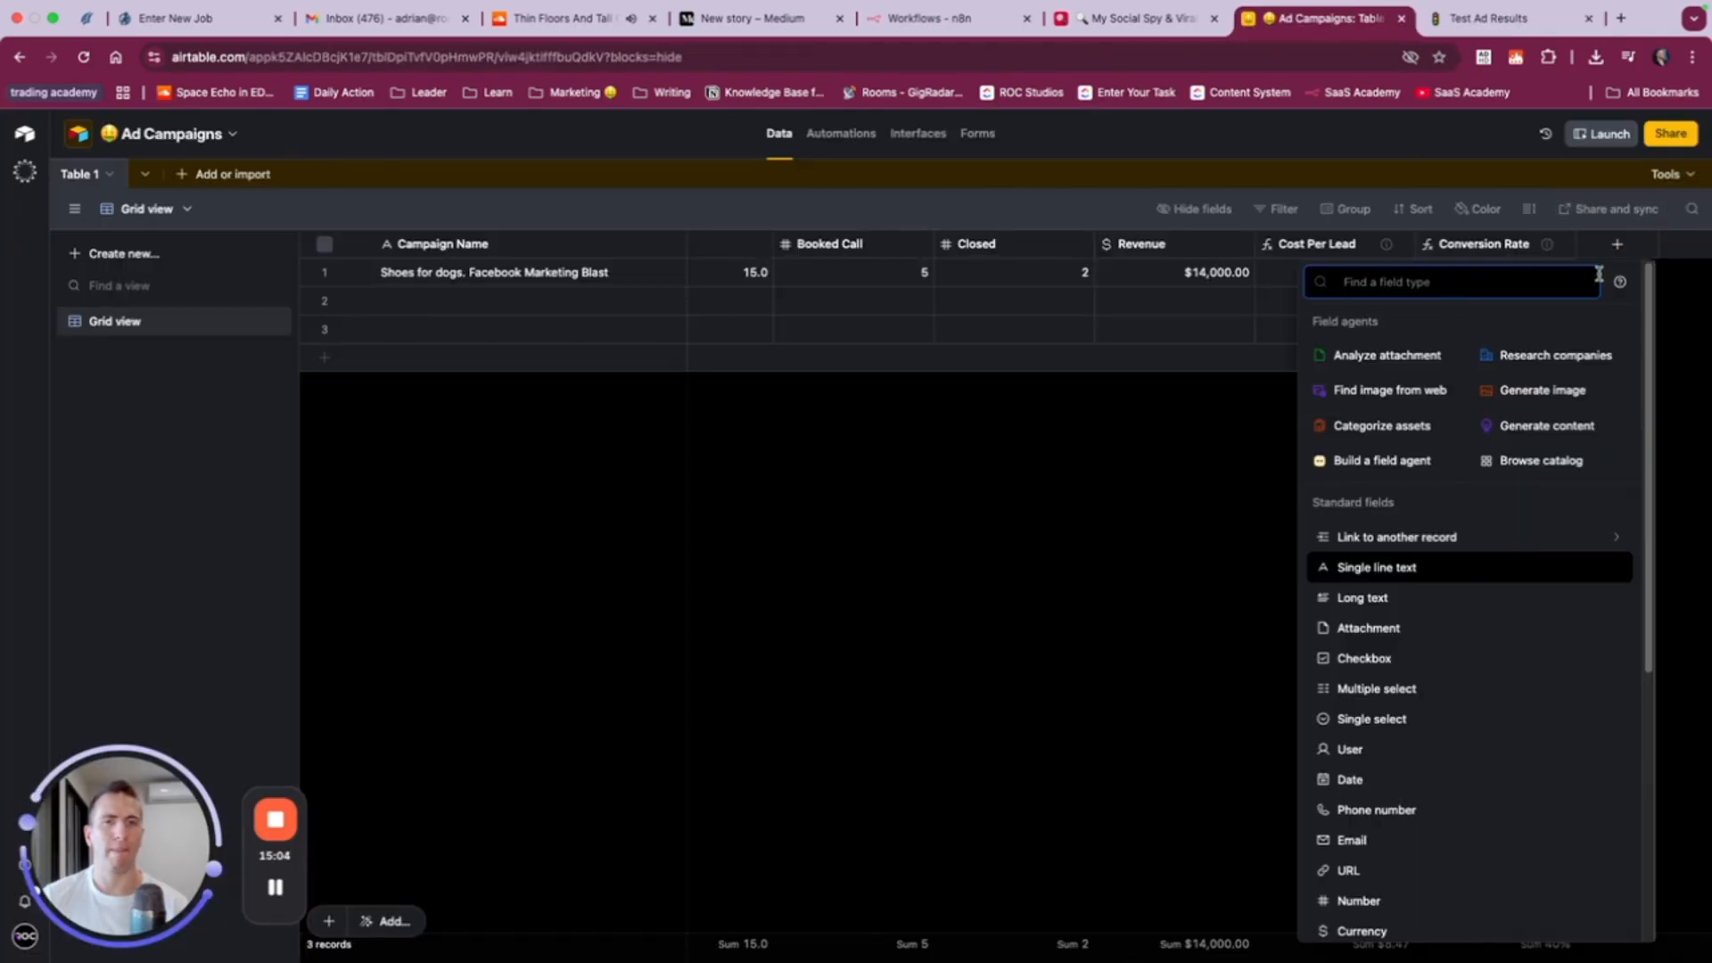
{"action": "type", "text": "form"}
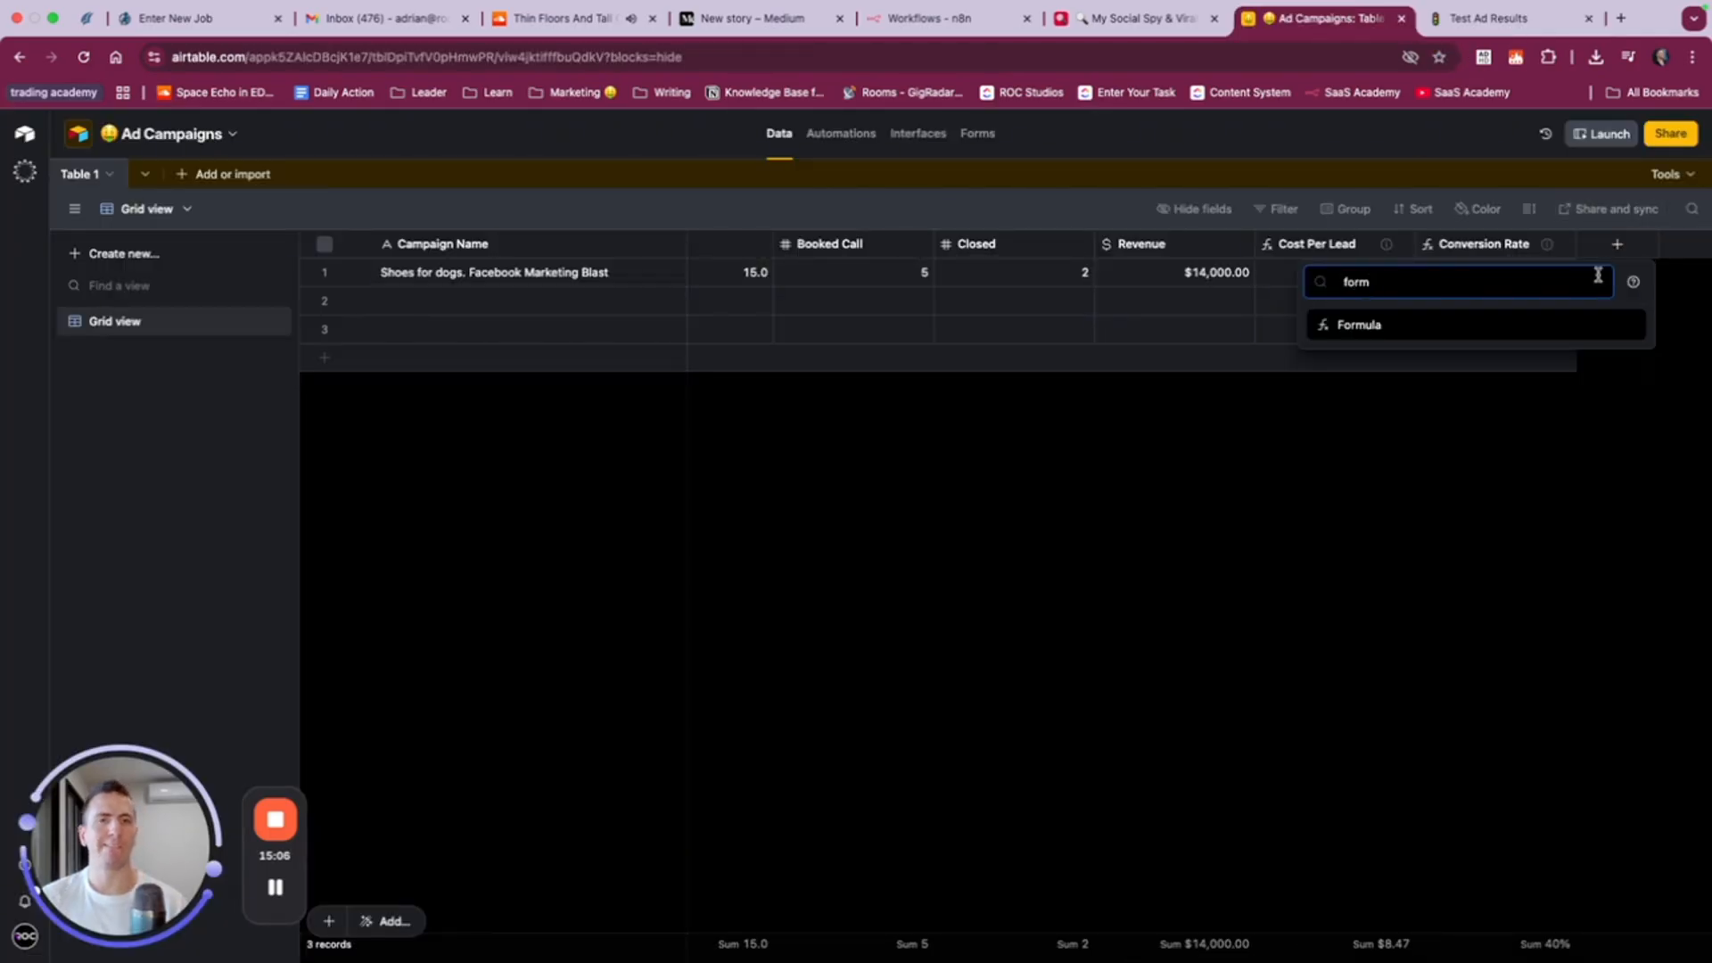
{"action": "left_click", "coordinate": [1442, 326]}
{"action": "type", "text": "Cost Per Close"}
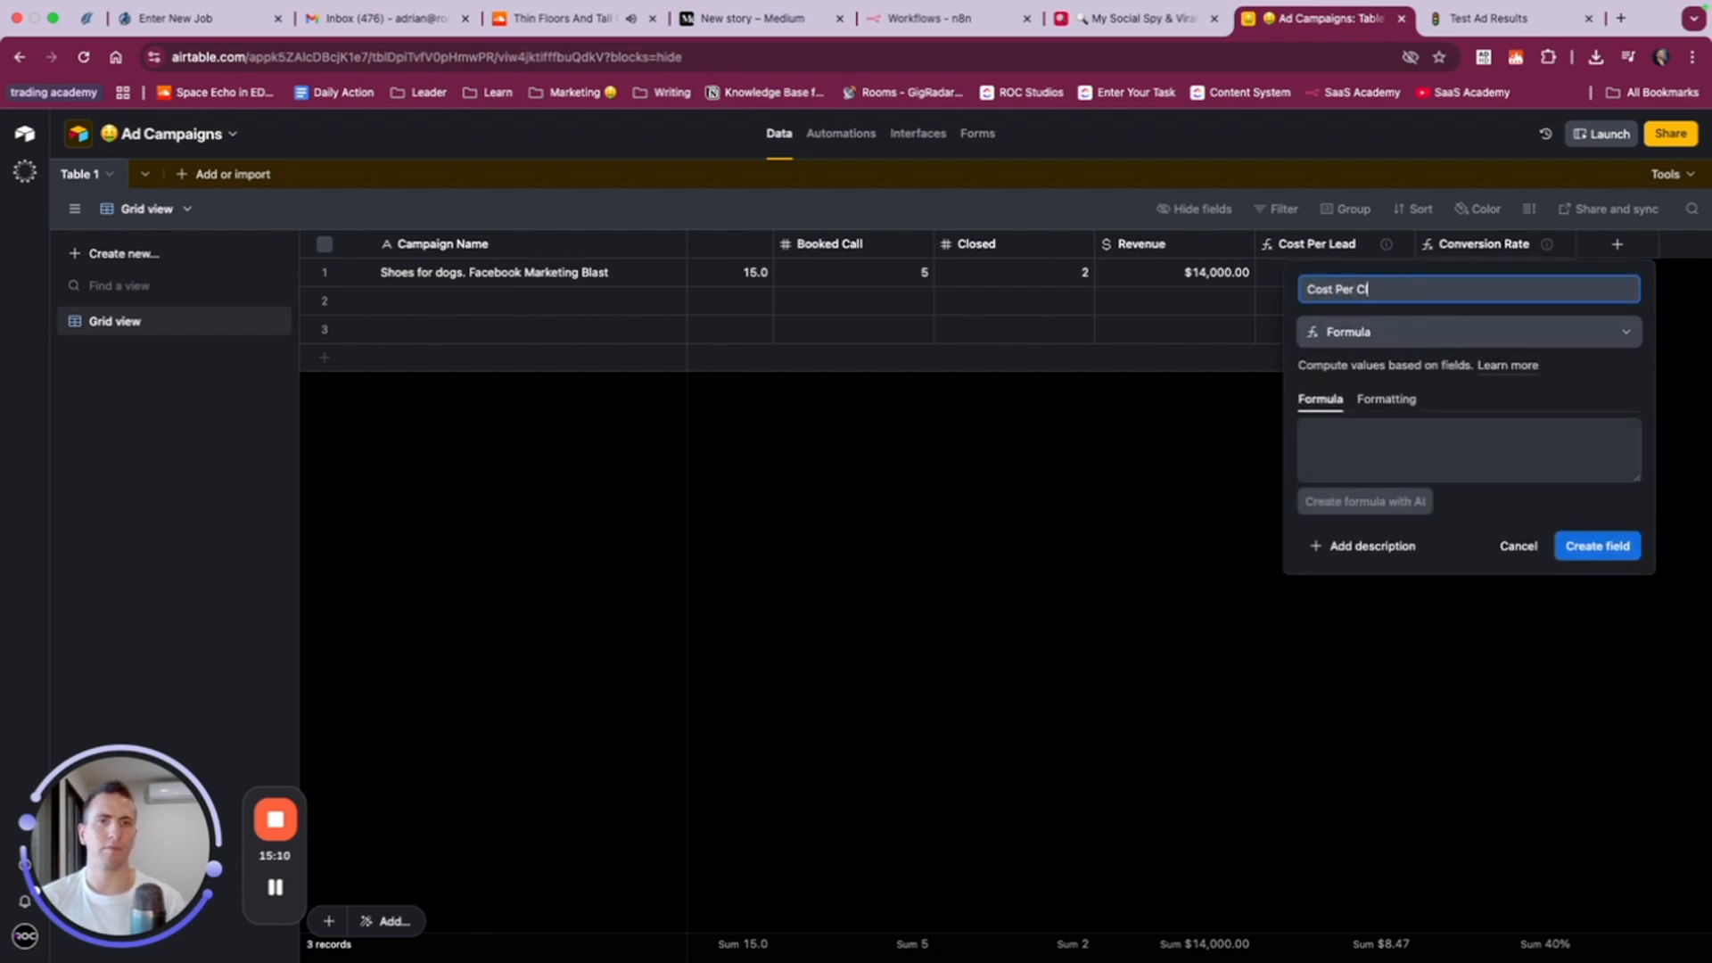
- Generate the Cost Per Close formula with AI using the prompt "Give us our cost per close"
{"action": "left_click", "coordinate": [1405, 501]}
{"action": "type", "text": "Give us our cost per close"}
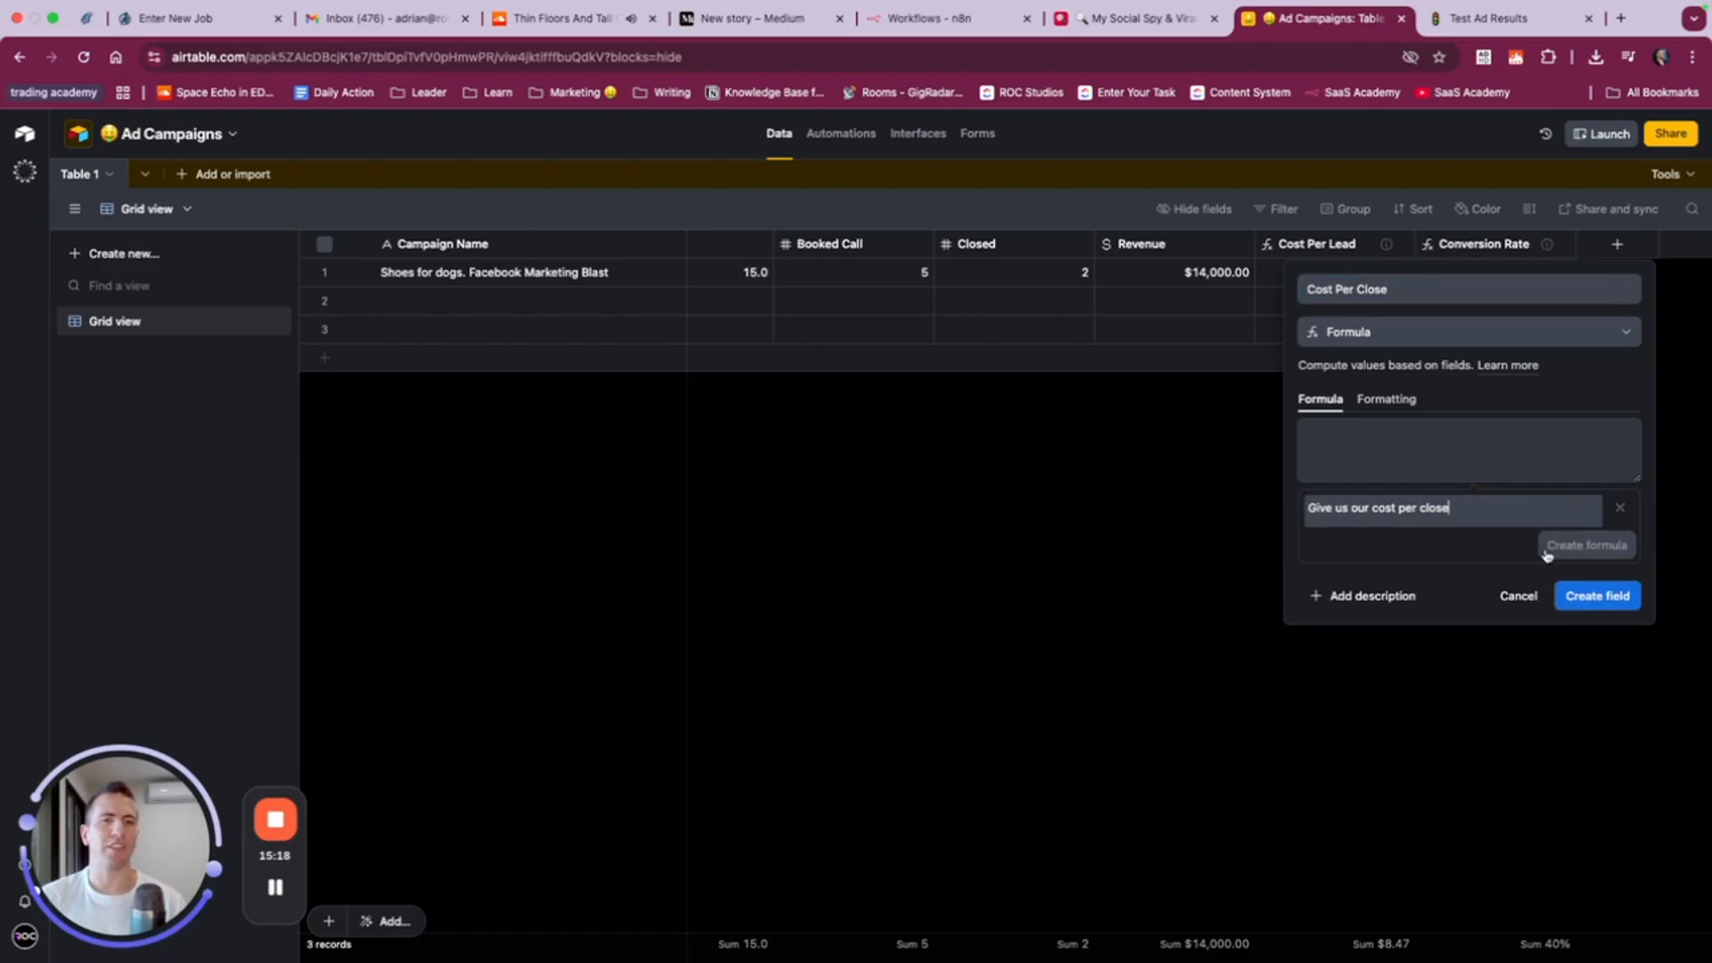
{"action": "left_click", "coordinate": [1573, 554]}
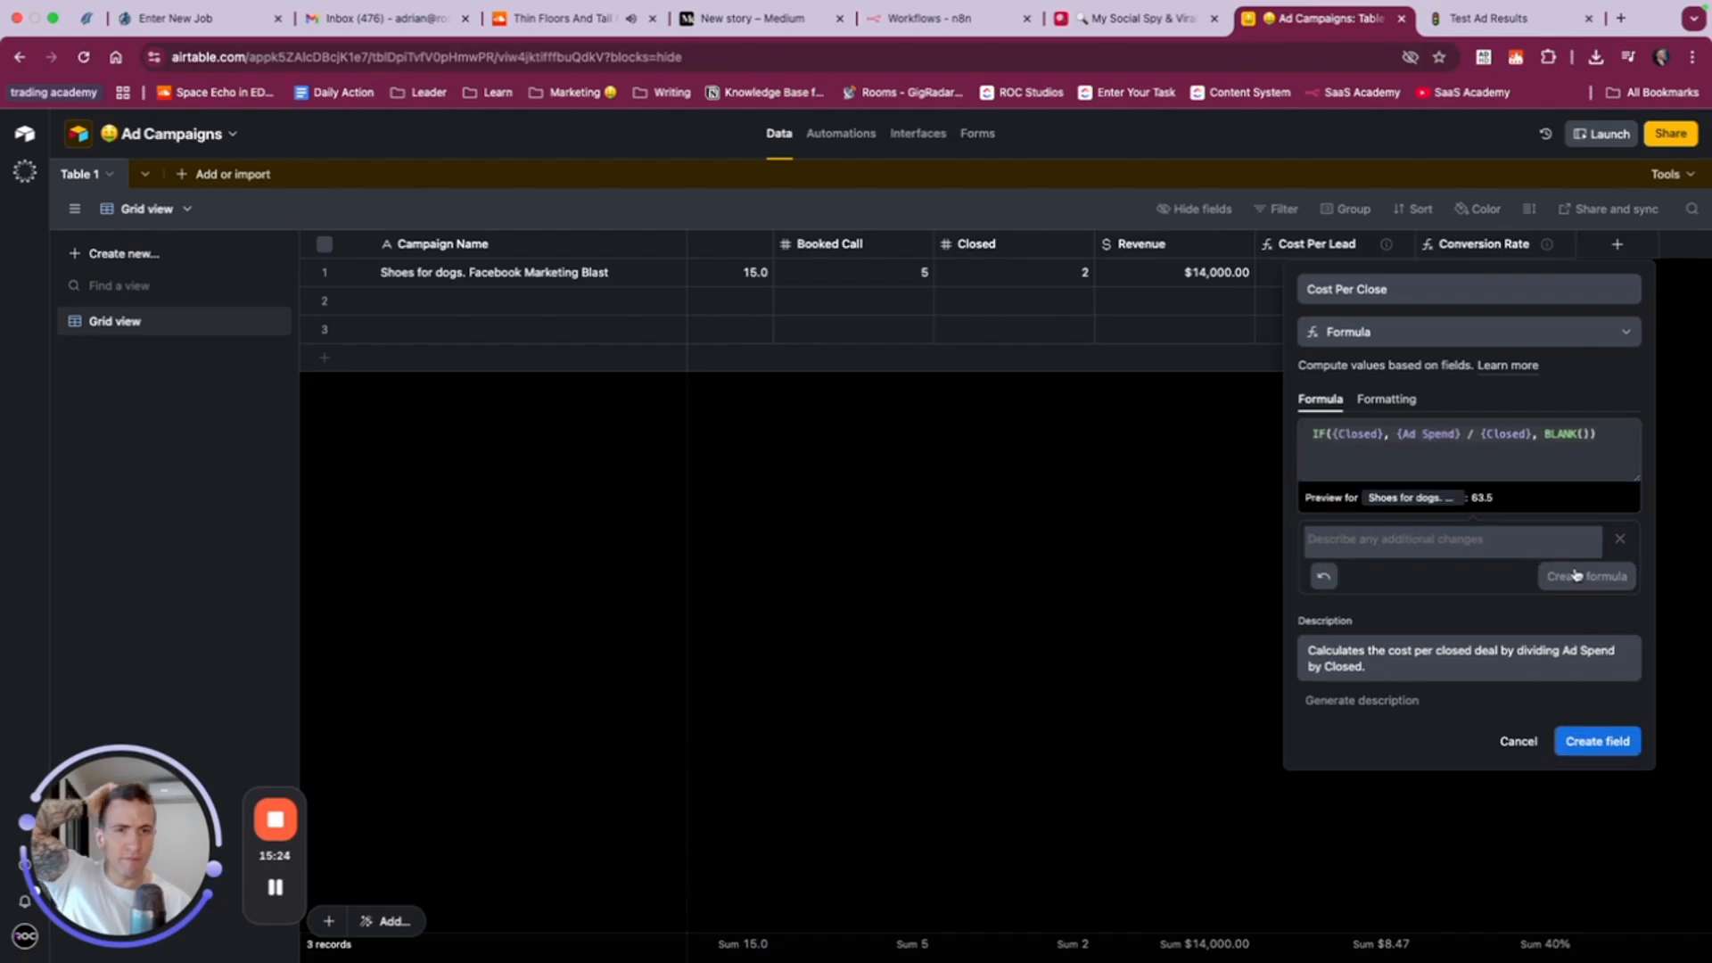
- Format the Cost Per Close formula result as currency and create the field
{"action": "left_click", "coordinate": [1401, 402]}
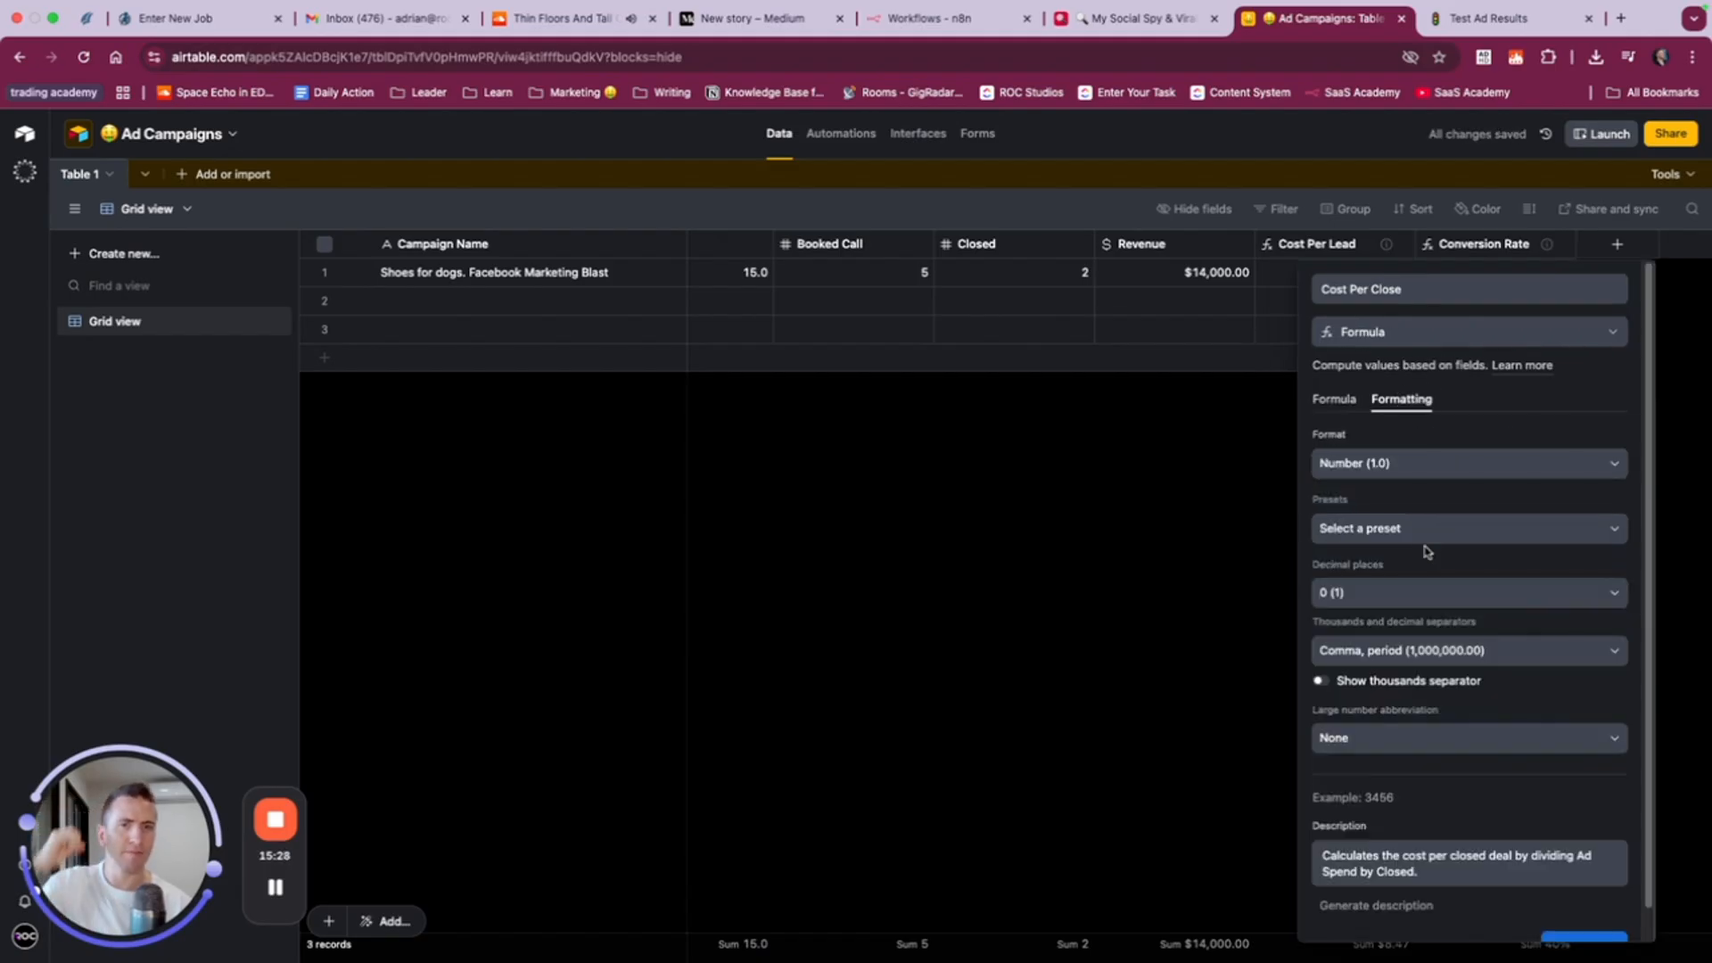
{"action": "left_click", "coordinate": [1396, 463]}
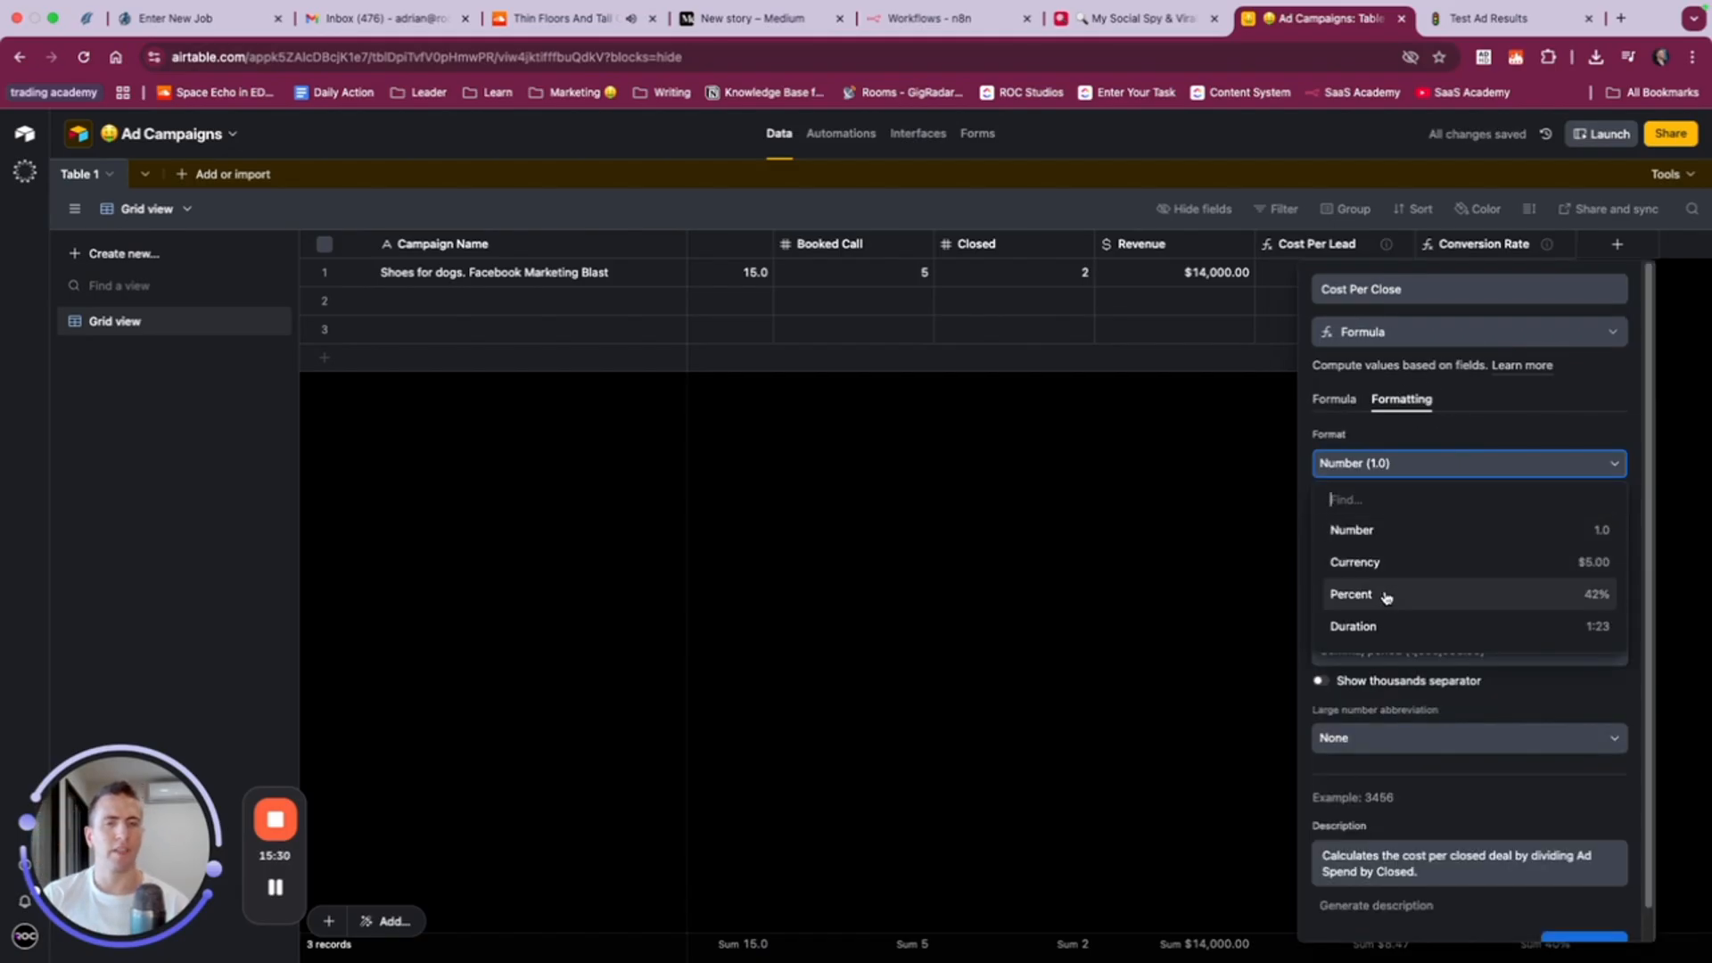
{"action": "left_click", "coordinate": [1383, 564]}
{"action": "scroll", "coordinate": [1581, 820], "scroll_direction": "down", "scroll_amount": 2}
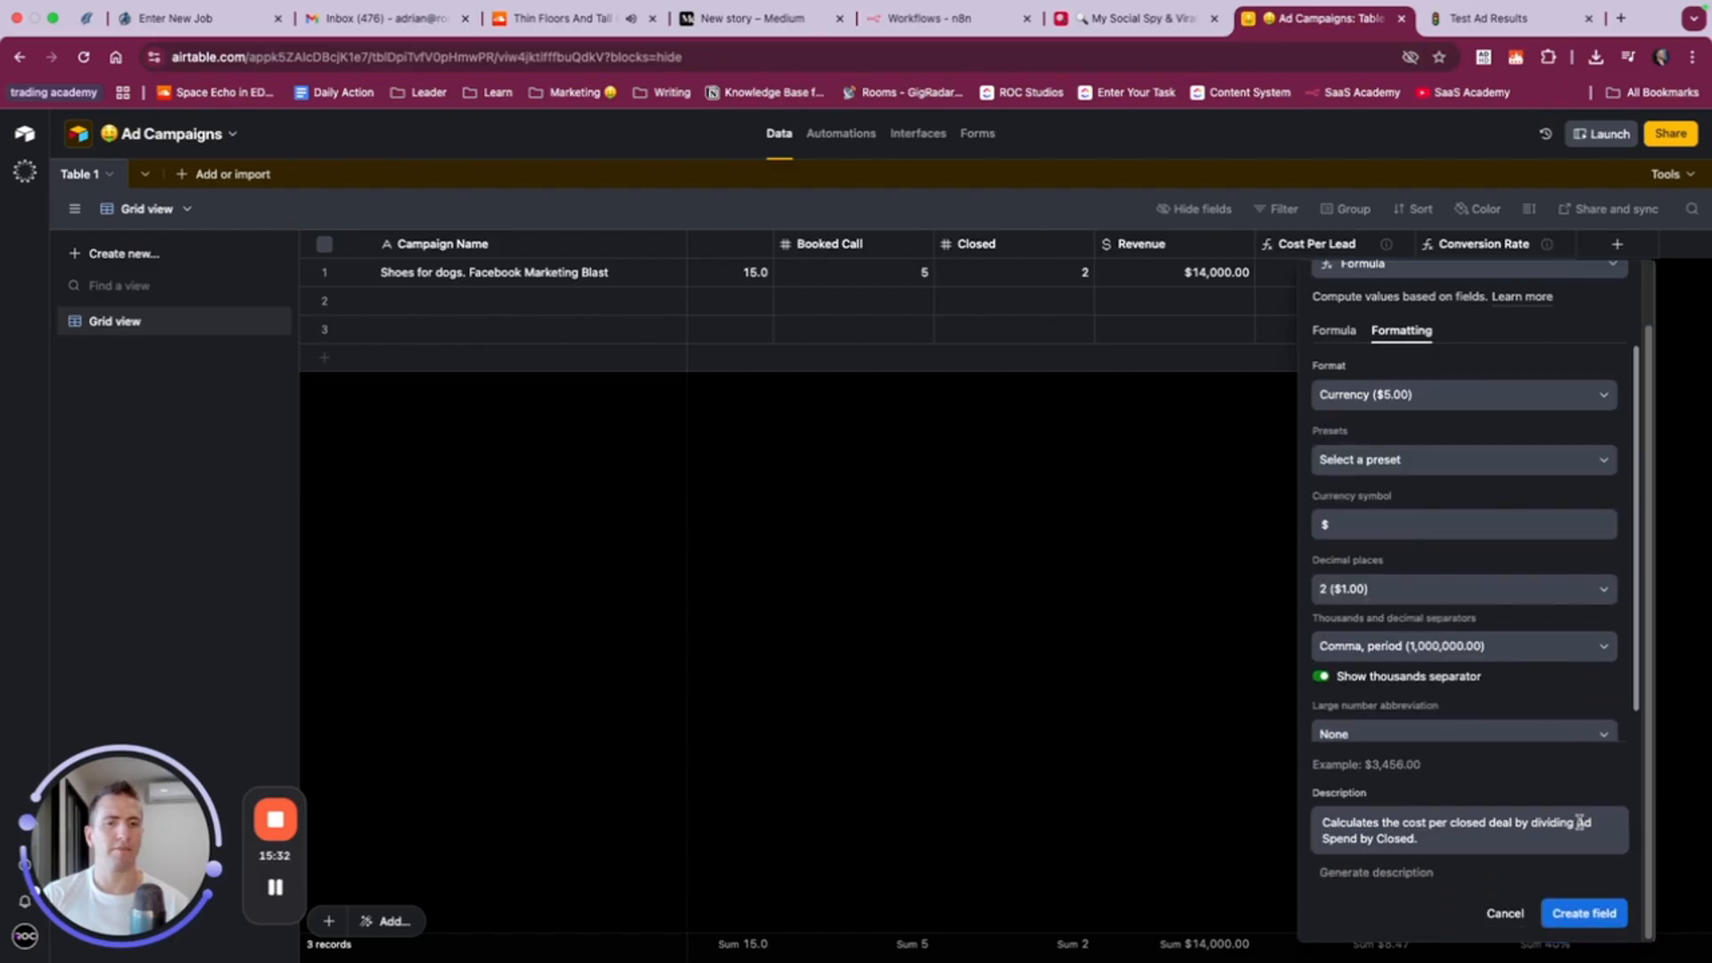
{"action": "left_click", "coordinate": [1583, 909]}
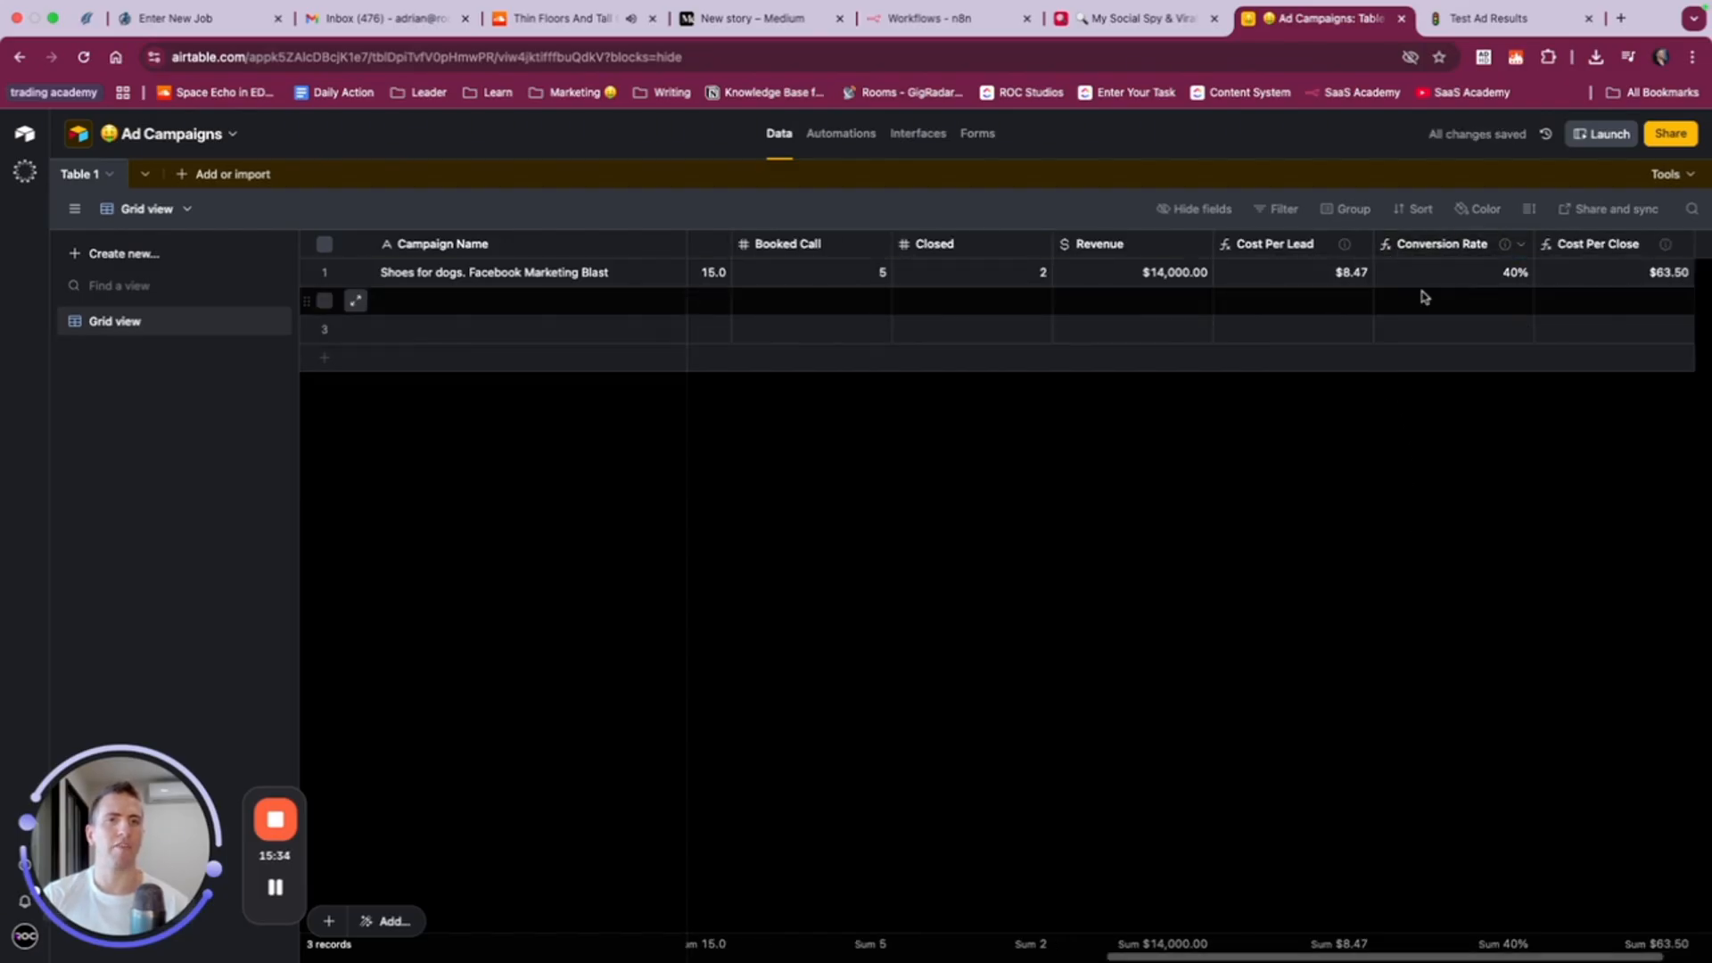
- Create a collaborative List view of the table named List
{"action": "scroll", "coordinate": [1421, 294], "scroll_direction": "right", "scroll_amount": 2}
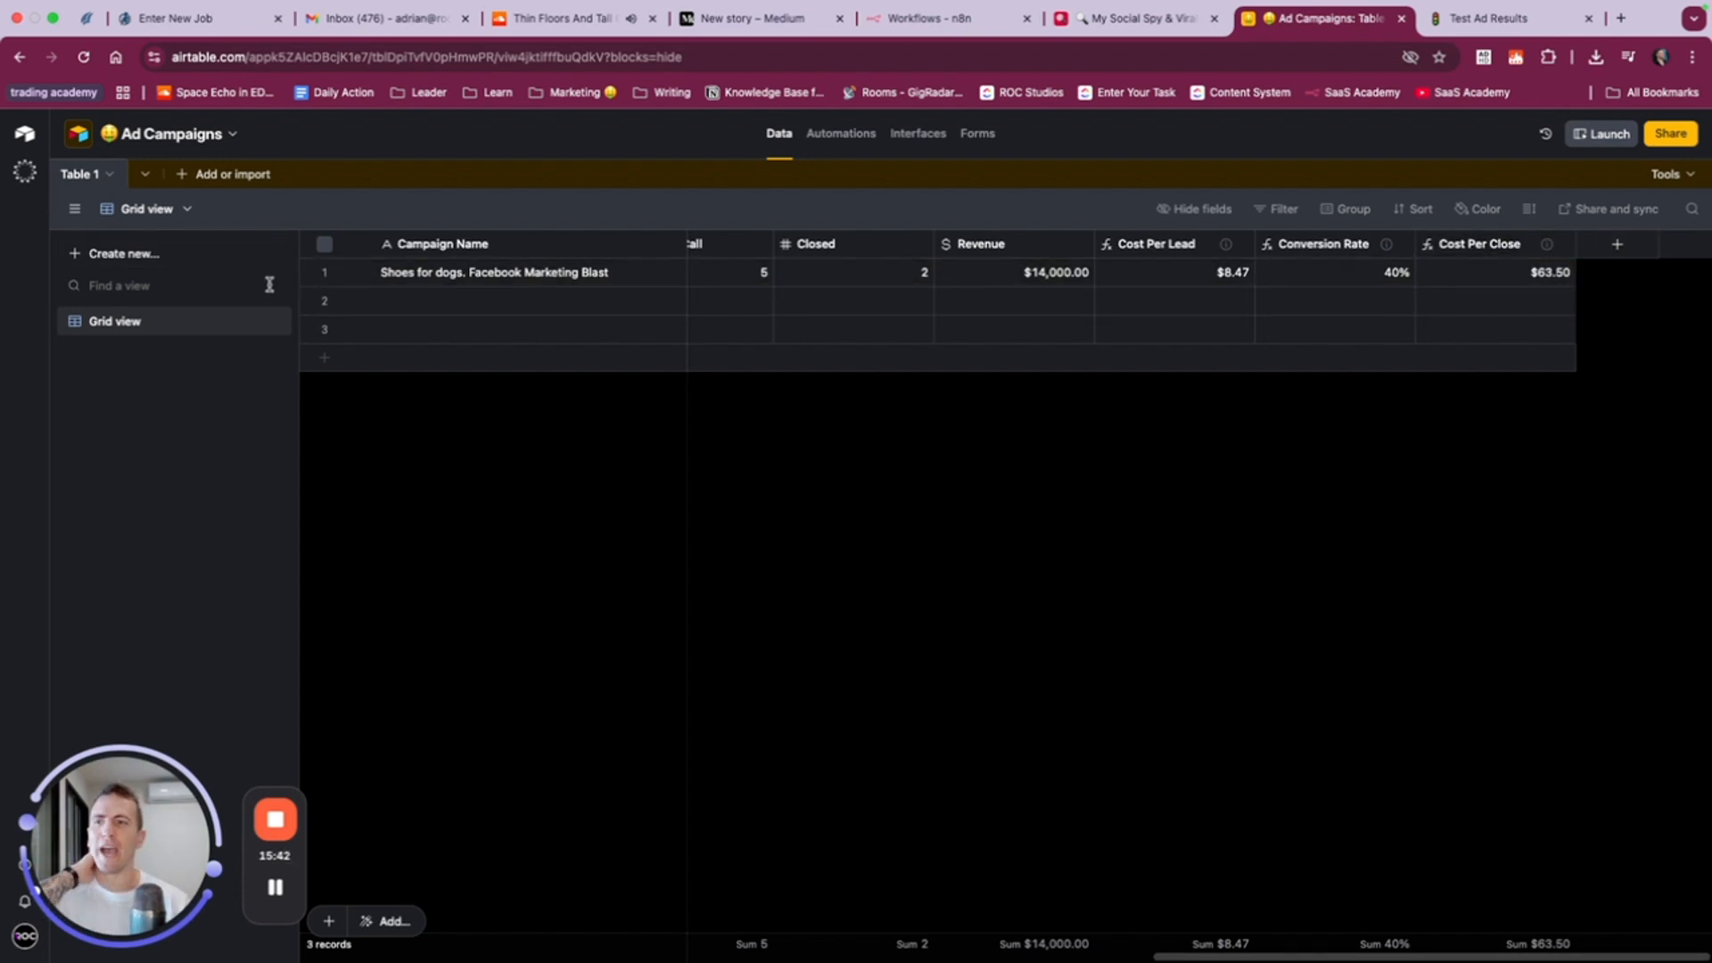
{"action": "left_click", "coordinate": [153, 258]}
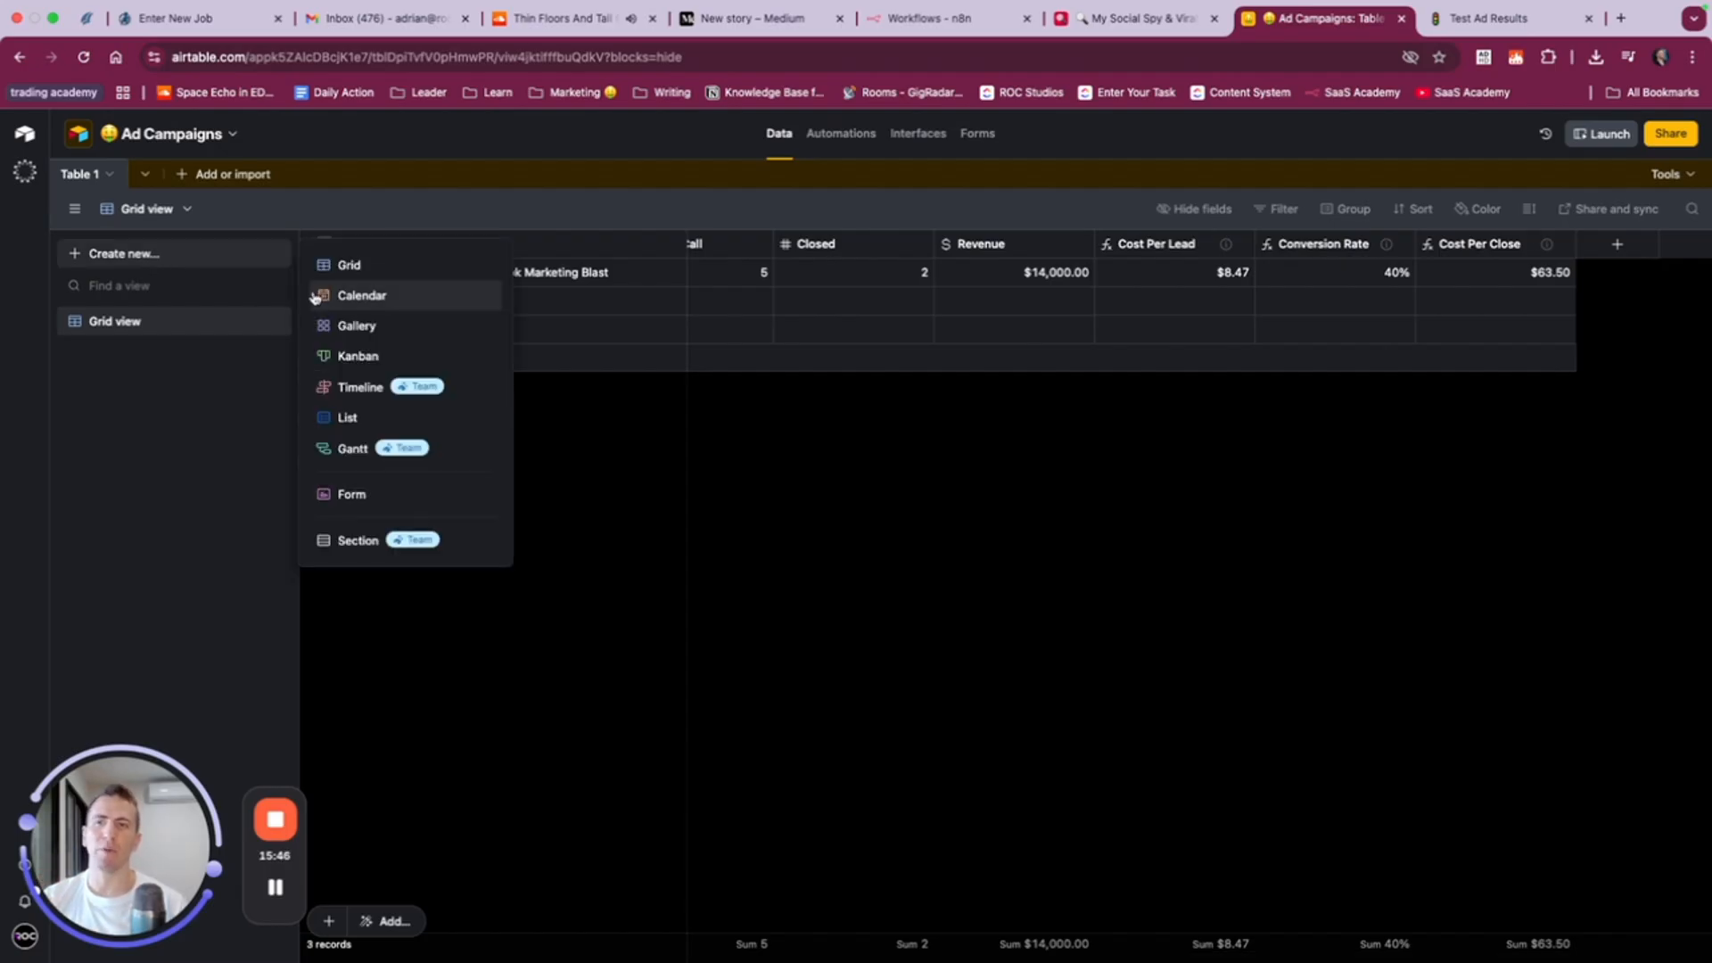
{"action": "left_click", "coordinate": [377, 421]}
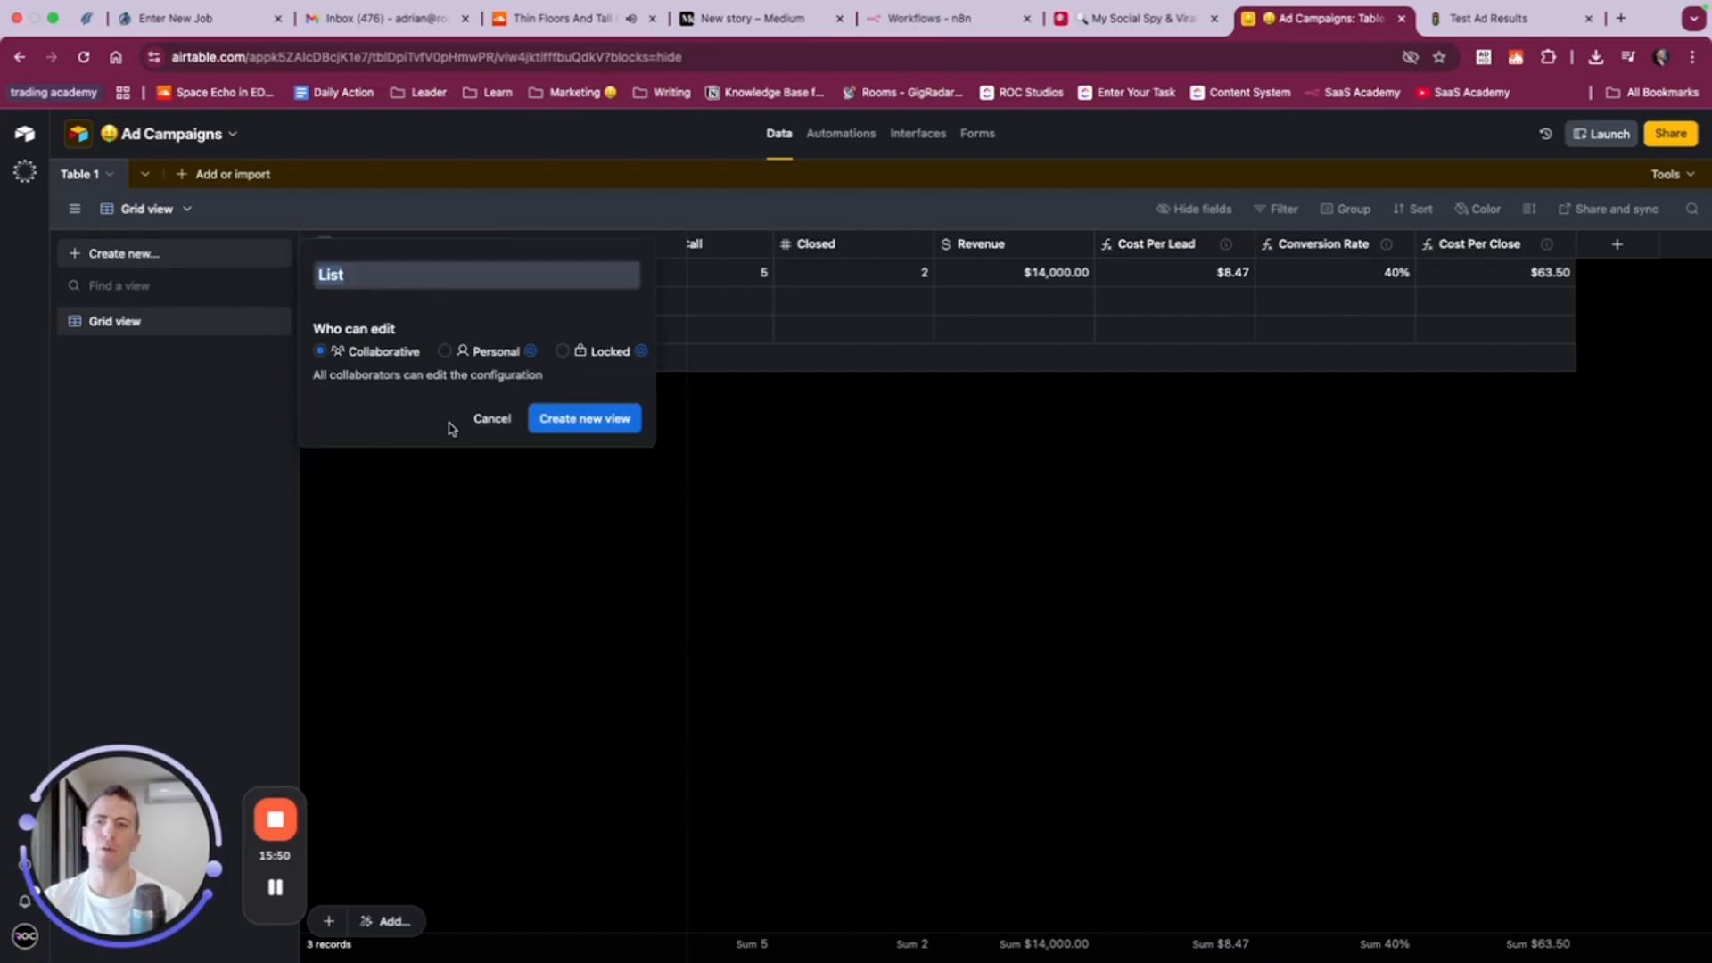
{"action": "left_click", "coordinate": [585, 419]}
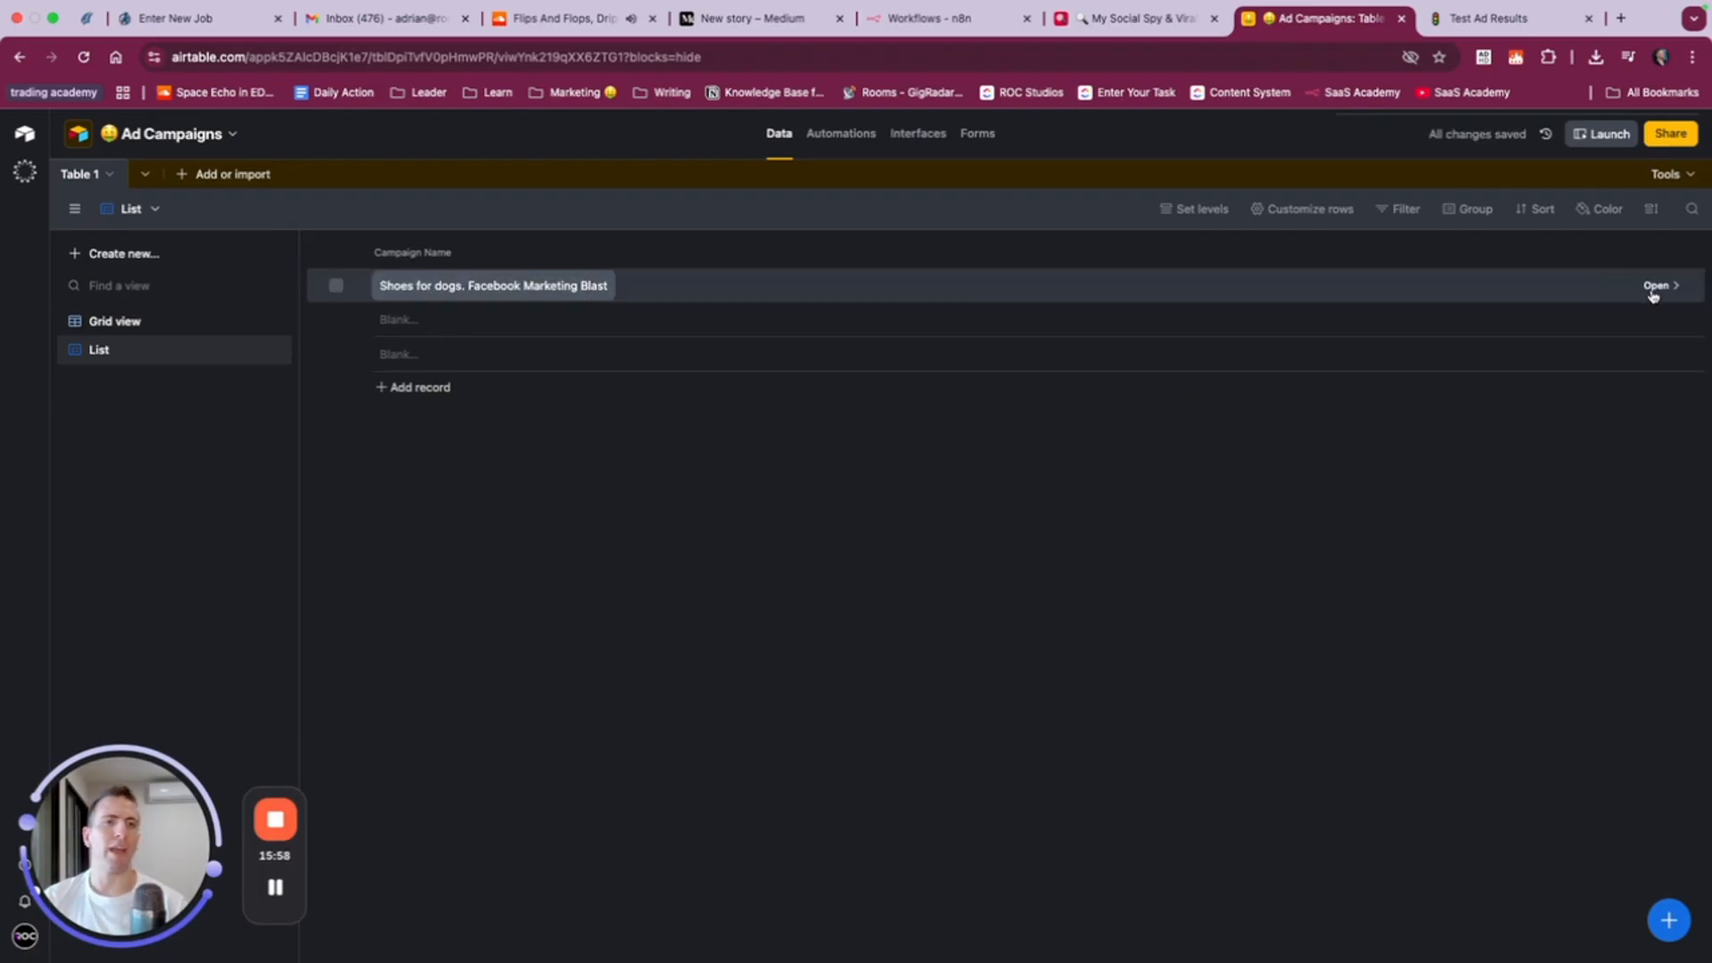
- Look over the campaign record and its first fields in the Grid view
{"action": "left_click", "coordinate": [116, 321]}
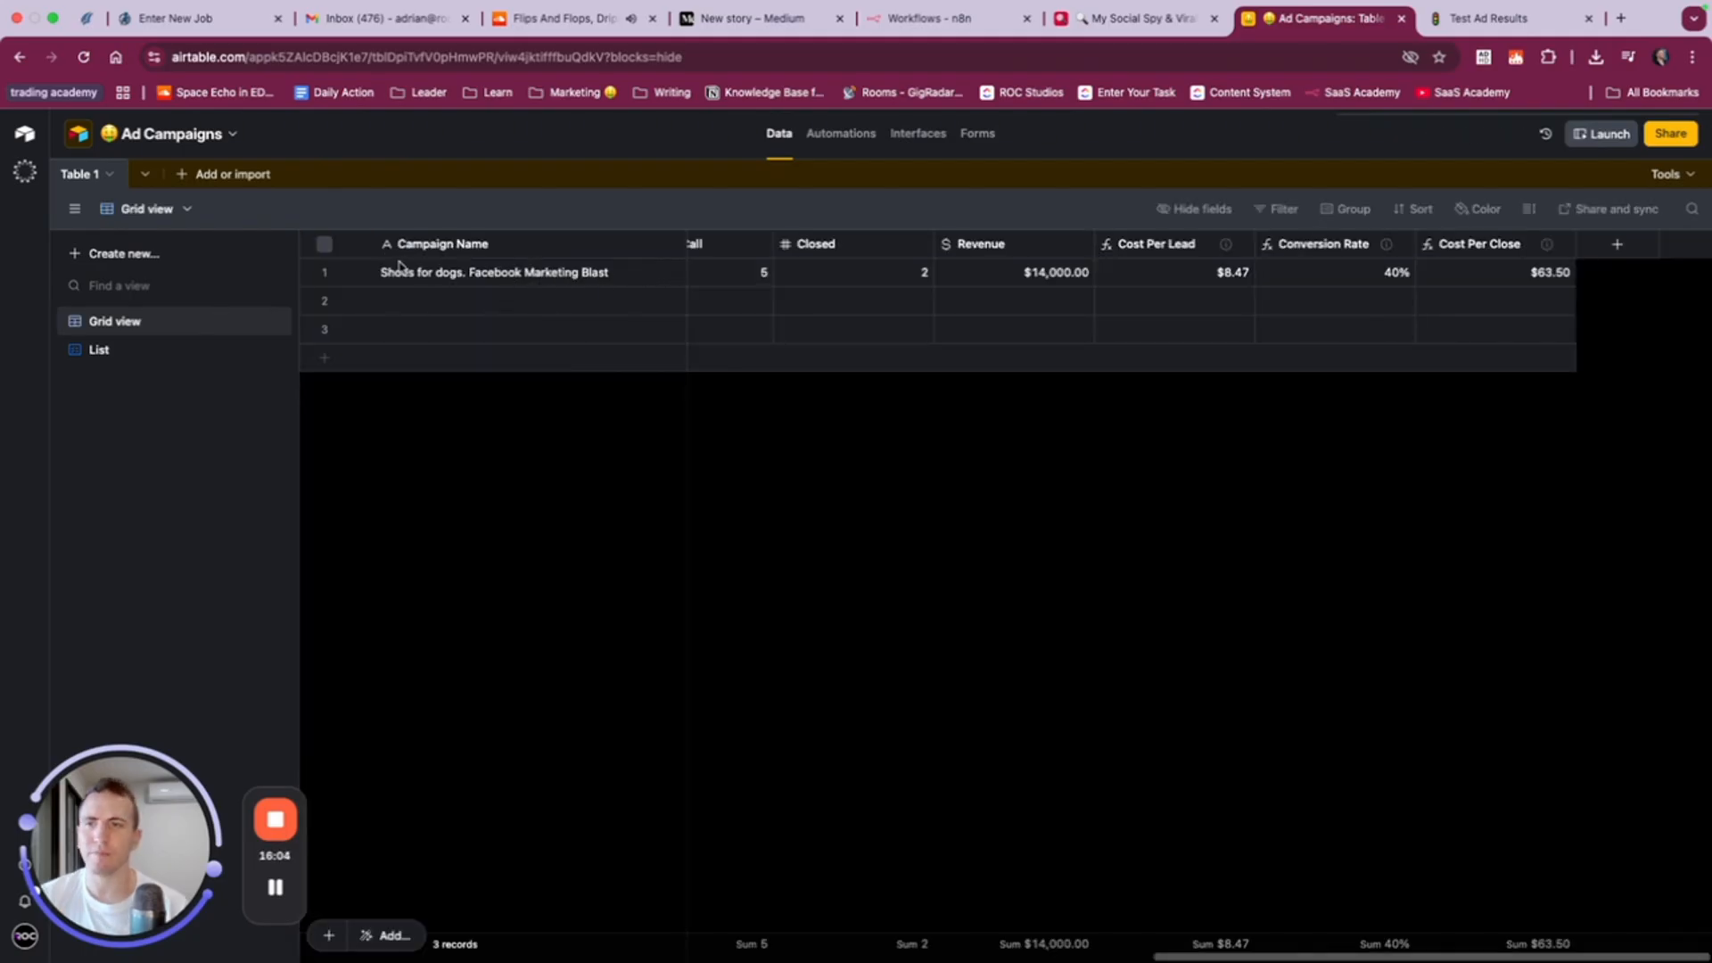
{"action": "scroll", "coordinate": [368, 274], "scroll_direction": "left", "scroll_amount": 8}
{"action": "scroll", "coordinate": [383, 278], "scroll_direction": "left", "scroll_amount": 10}
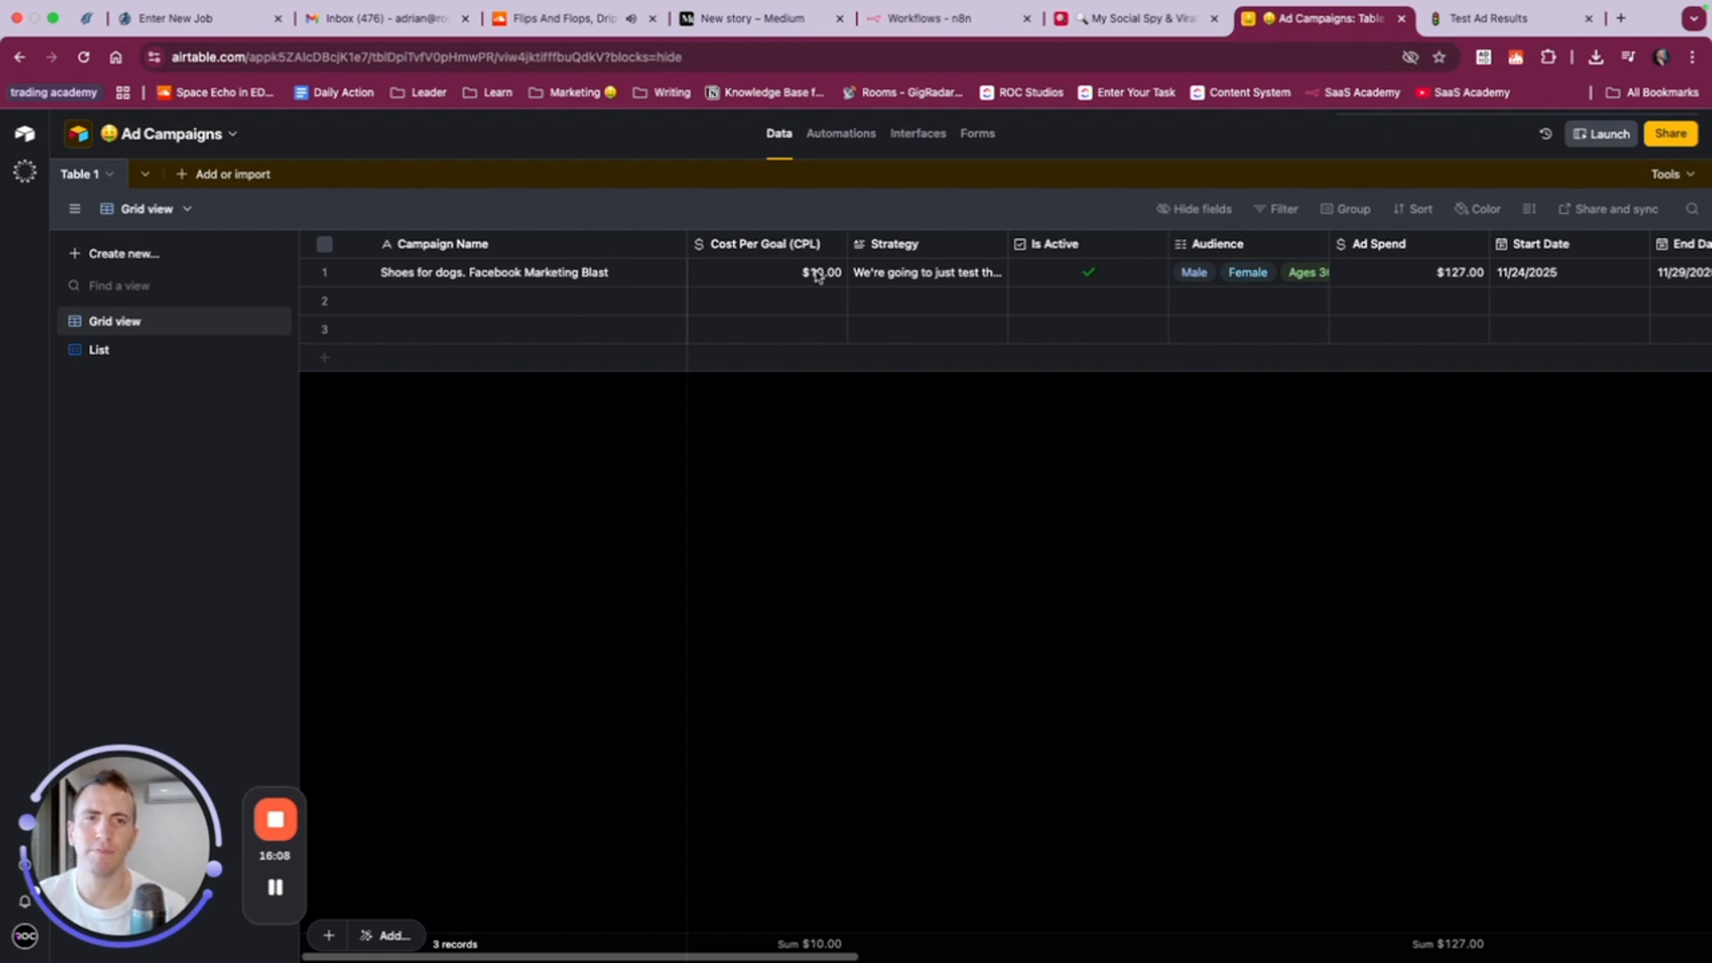
{"action": "left_click", "coordinate": [325, 245]}
{"action": "left_click", "coordinate": [324, 245]}
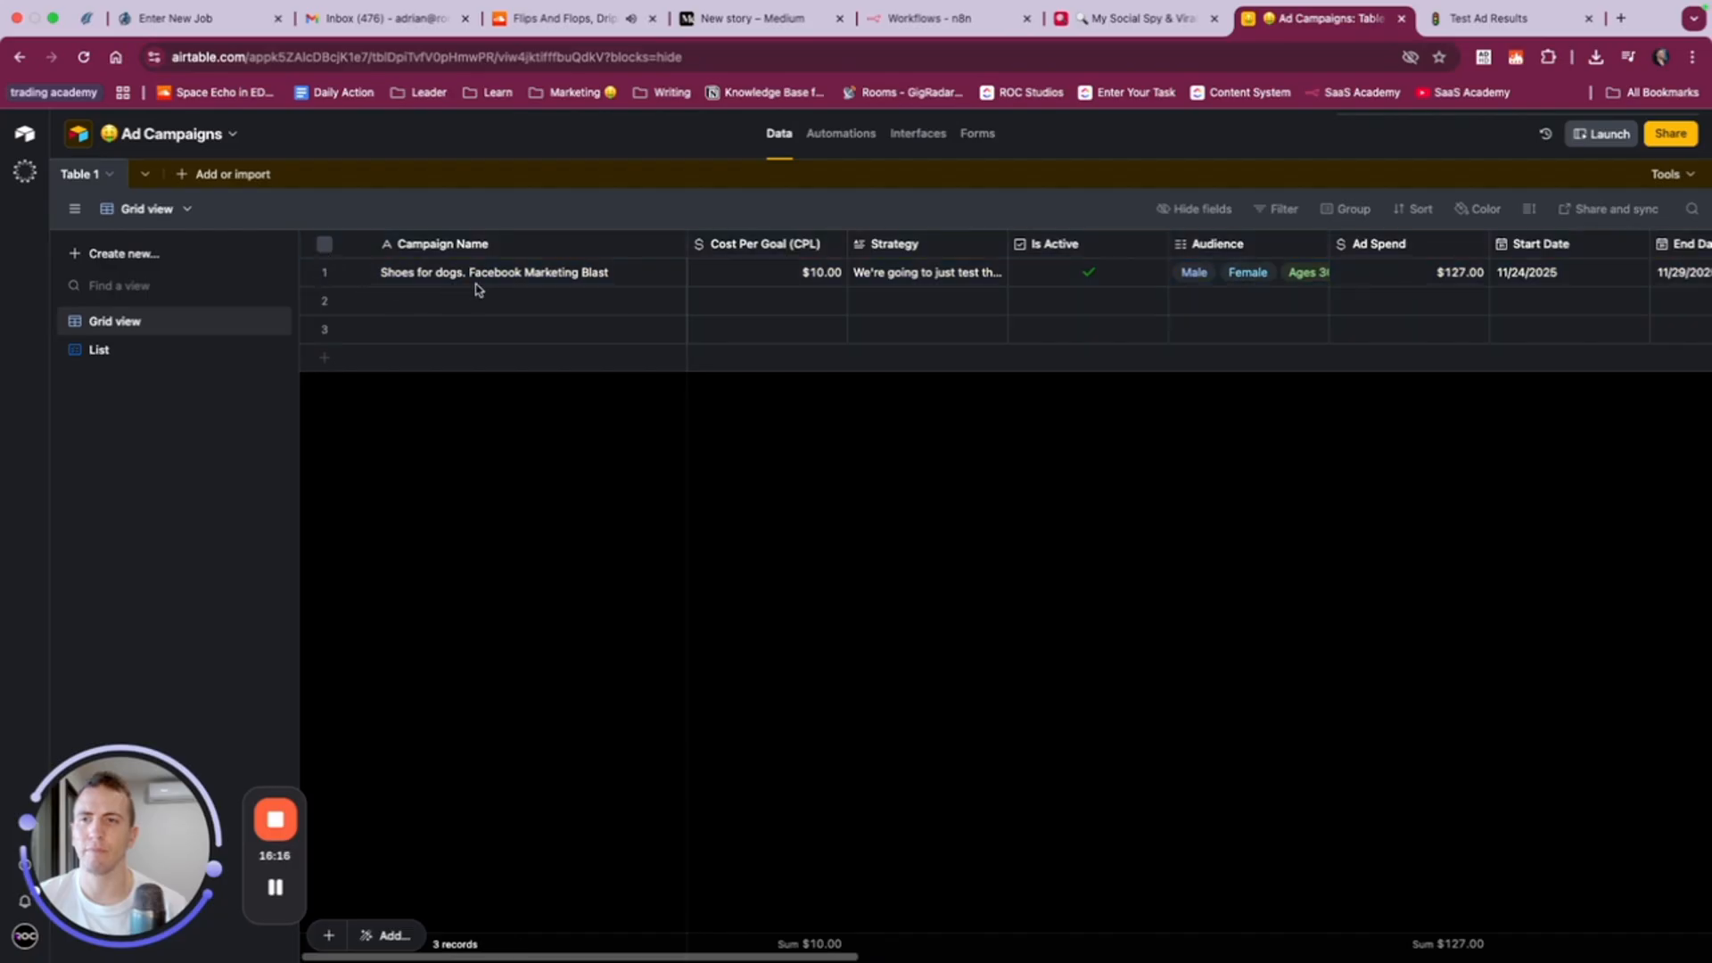
- Open the Shoes for dogs campaign record from the List view and review all its hidden fields
{"action": "left_click", "coordinate": [107, 350]}
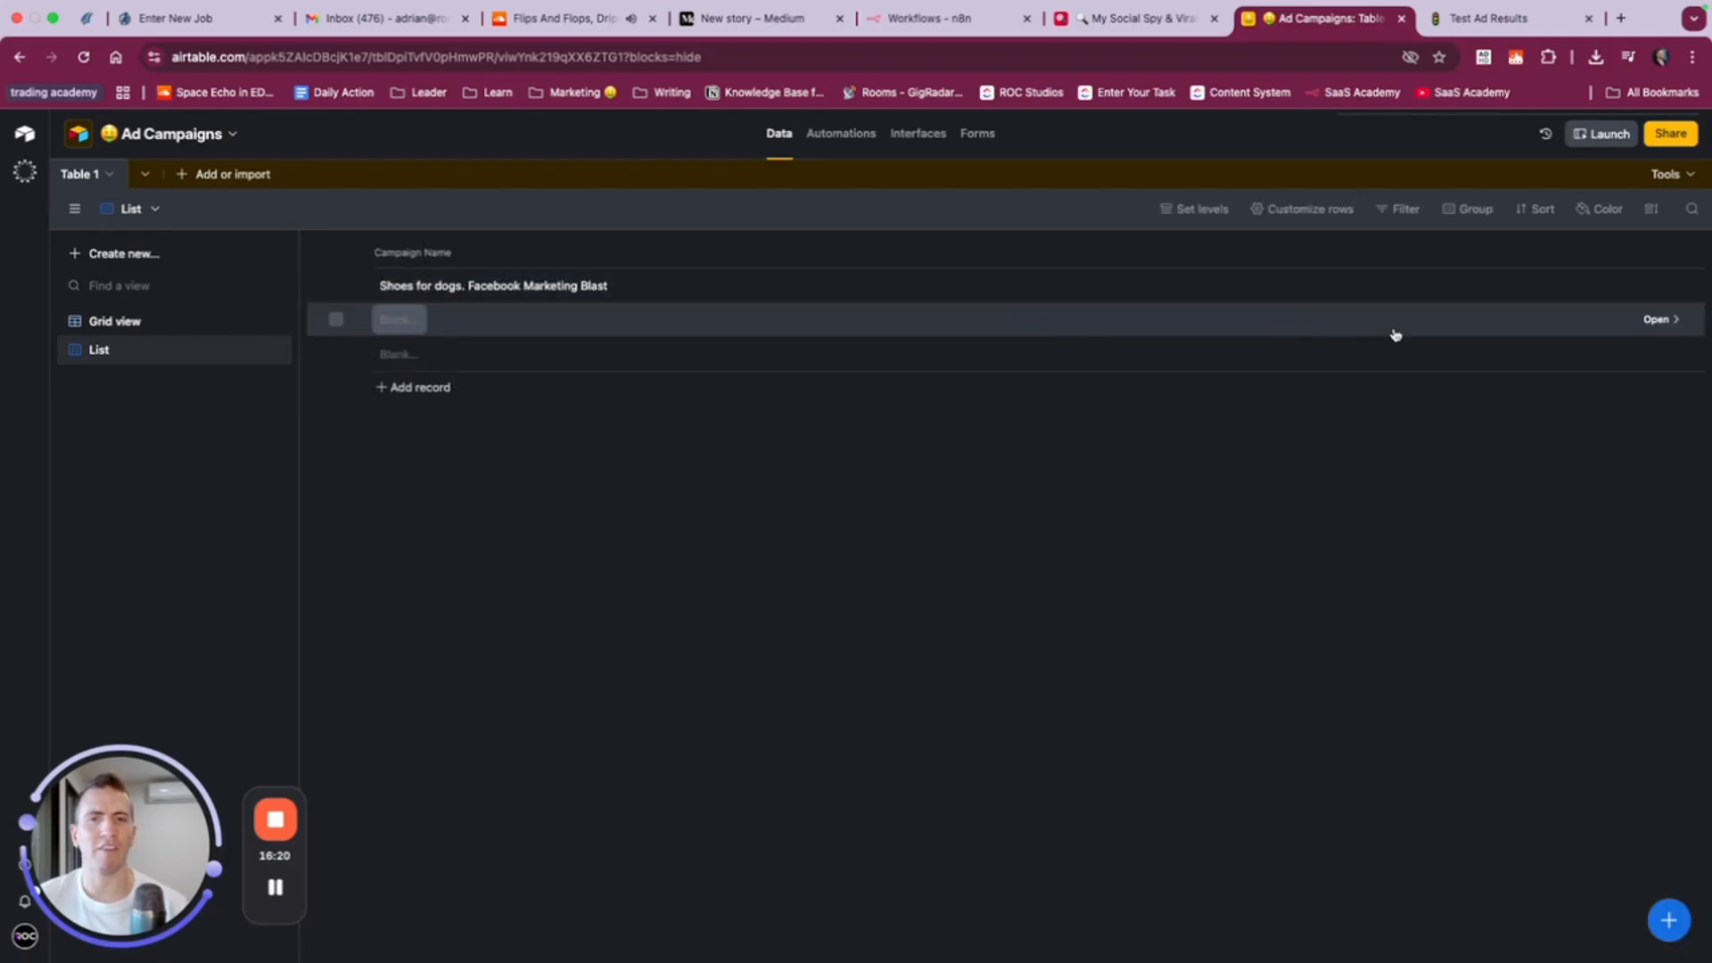
{"action": "left_click", "coordinate": [1657, 321]}
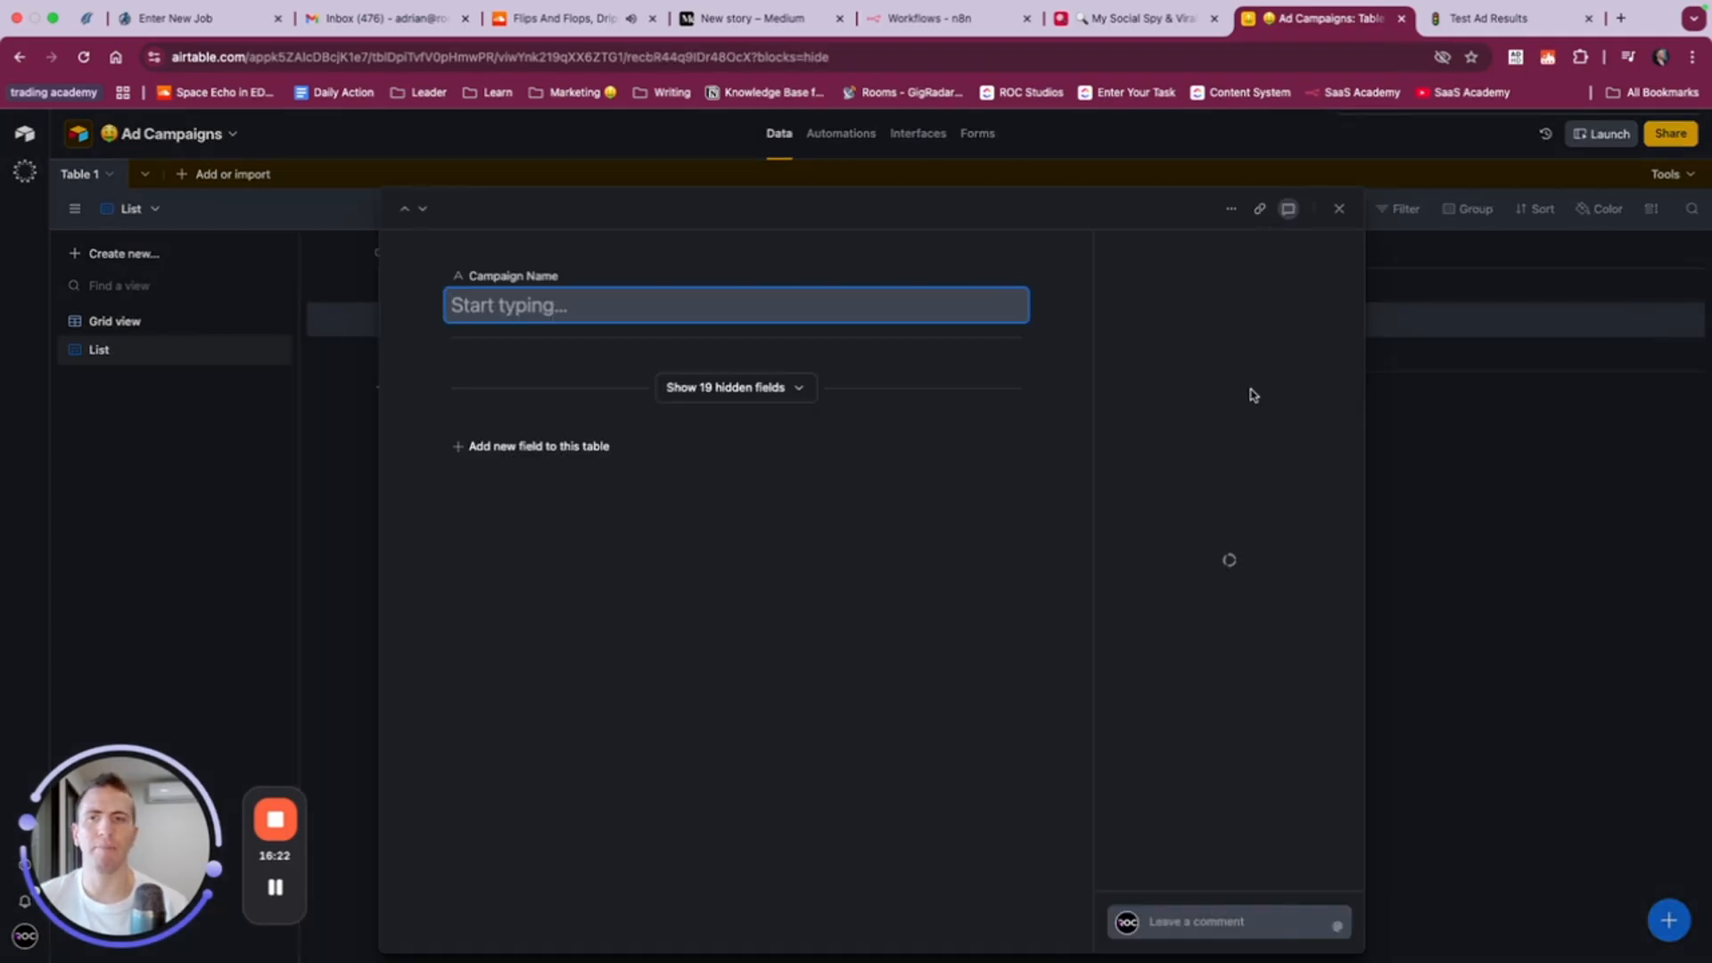
{"action": "left_click", "coordinate": [1441, 268]}
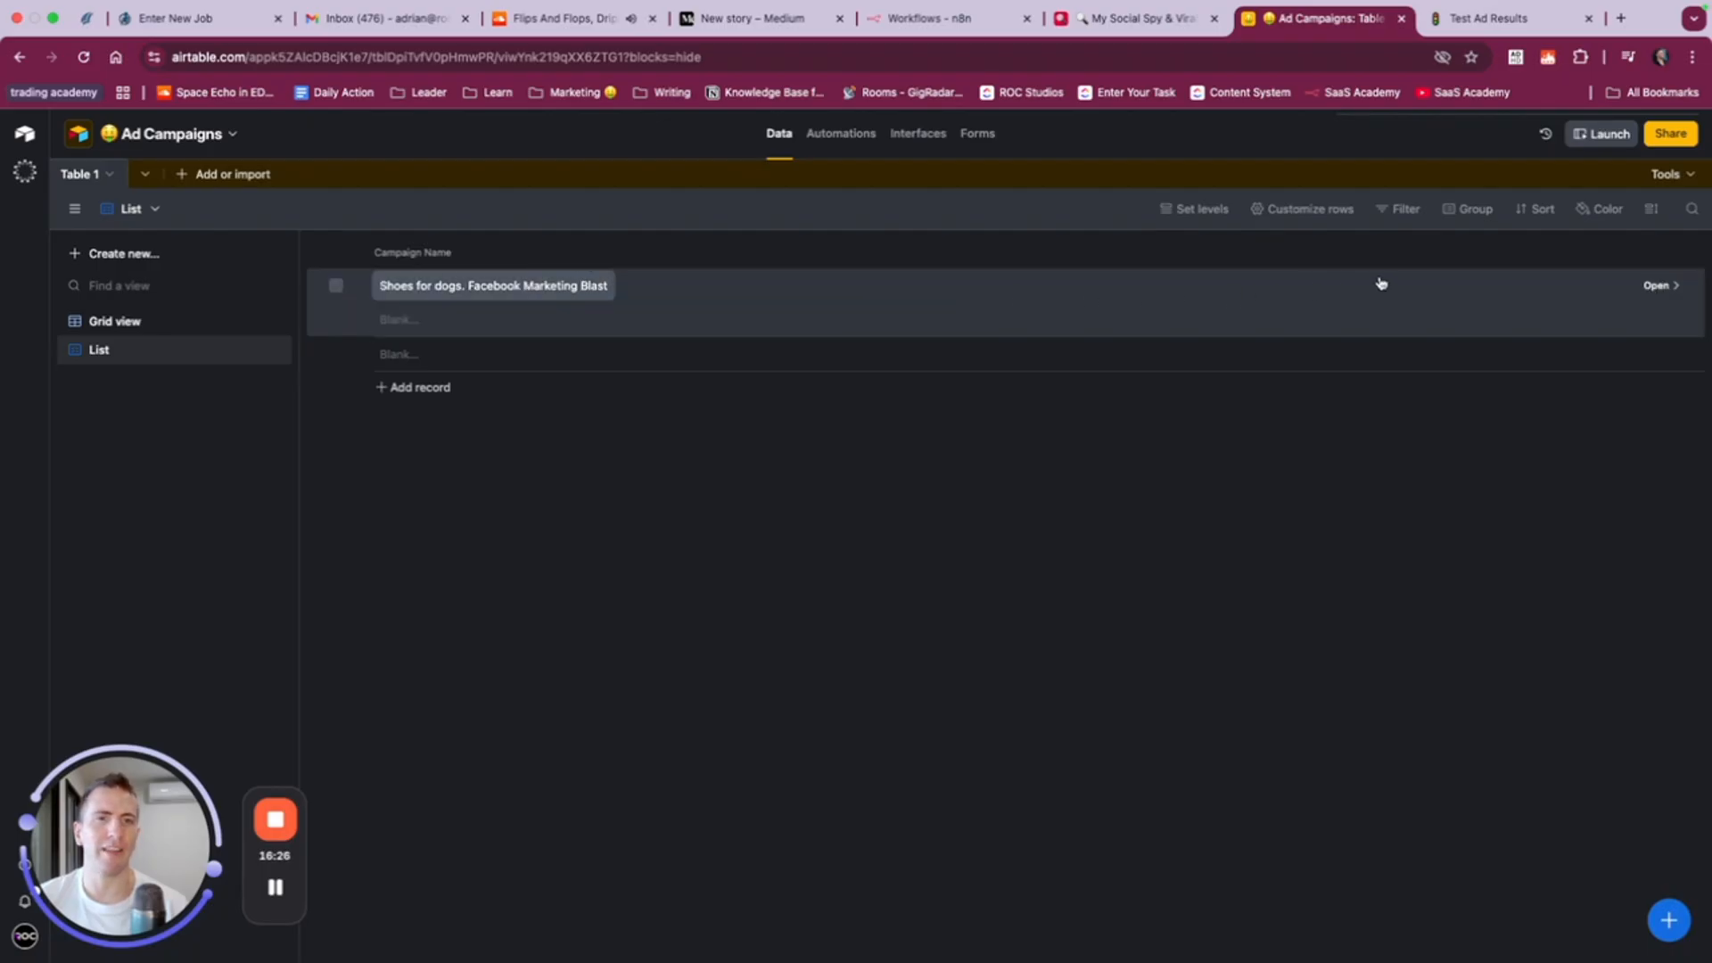
{"action": "left_click", "coordinate": [1654, 288]}
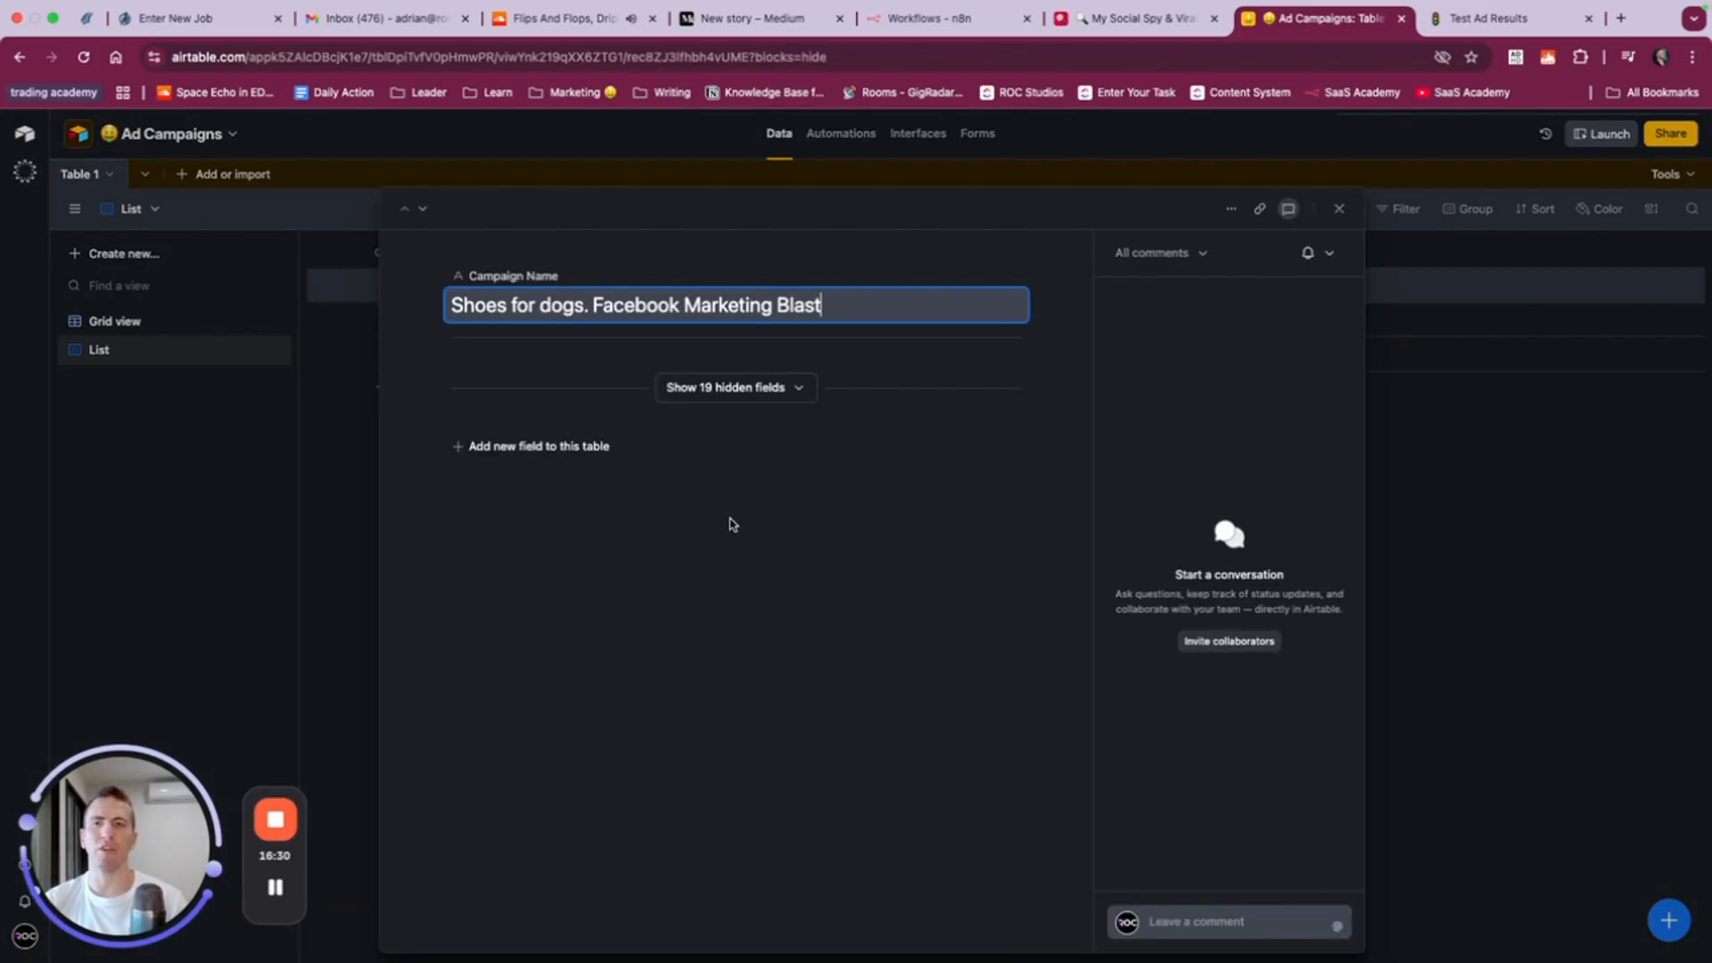
{"action": "left_click", "coordinate": [750, 389]}
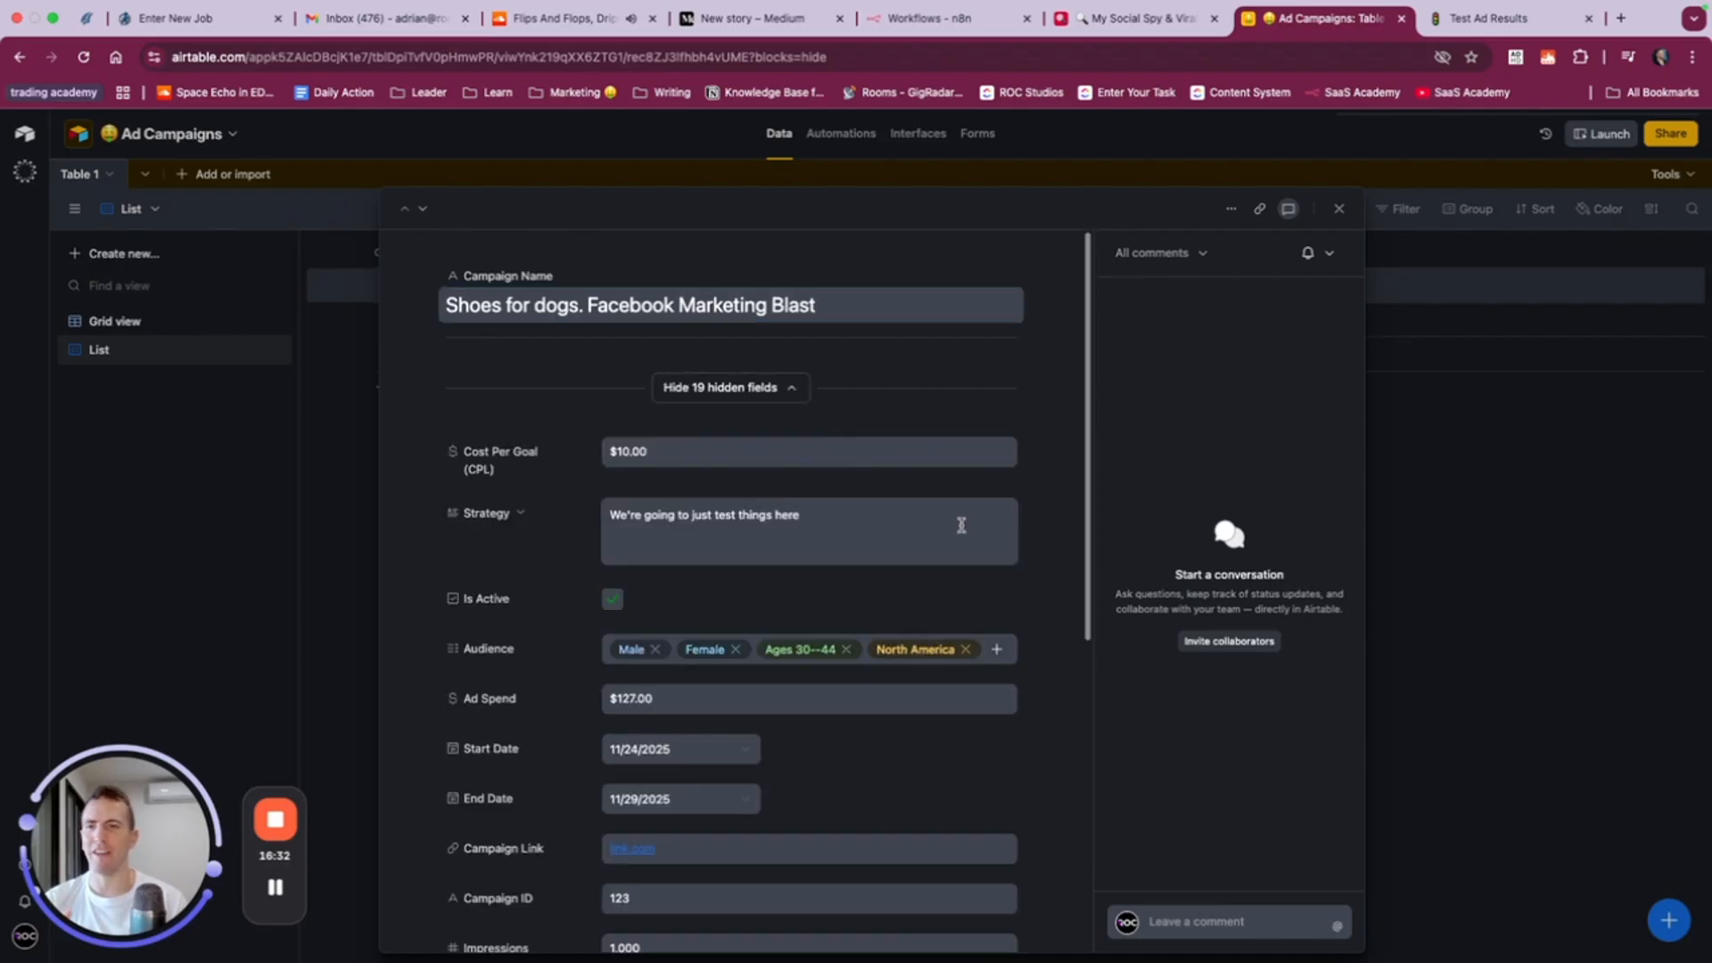
{"action": "scroll", "coordinate": [961, 525], "scroll_direction": "down", "scroll_amount": 5}
{"action": "scroll", "coordinate": [942, 535], "scroll_direction": "down", "scroll_amount": 1}
- Post the comment "Hey there" on the Shoes for dogs campaign record
{"action": "left_click", "coordinate": [1206, 921]}
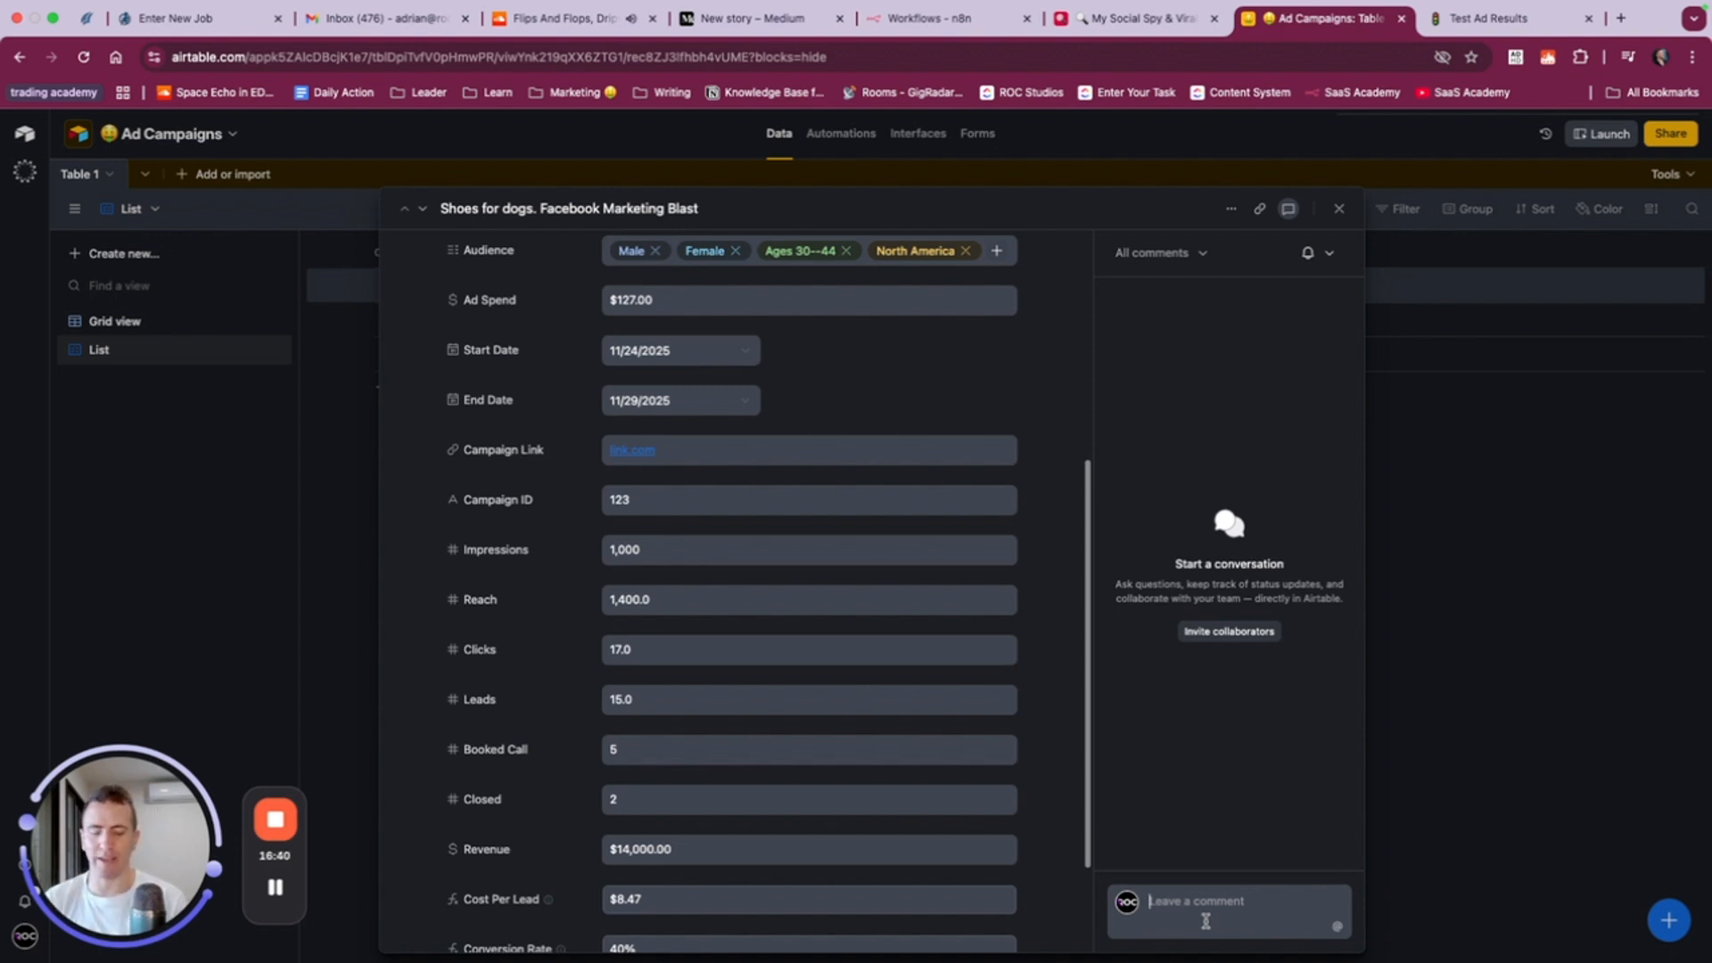
{"action": "type", "text": "Hey there"}
{"action": "key", "text": "Return"}
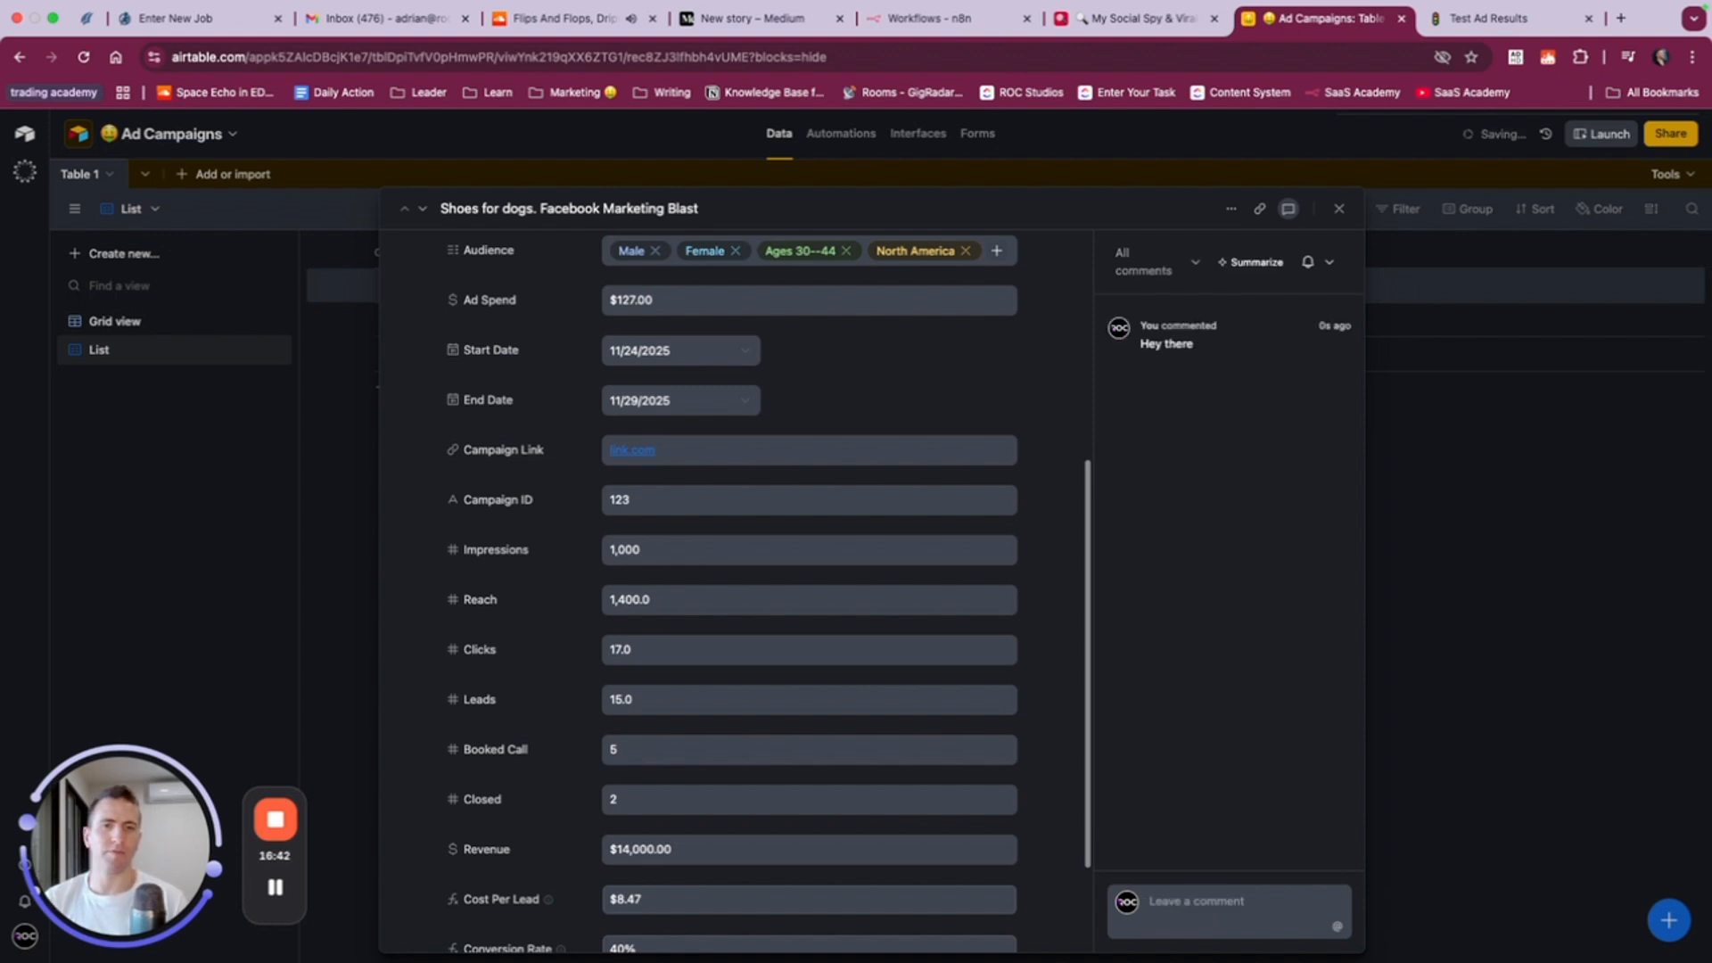
- Close the expanded Shoes for dogs campaign record and return to the List view
{"action": "right_click", "coordinate": [1256, 484]}
{"action": "right_click", "coordinate": [1224, 491]}
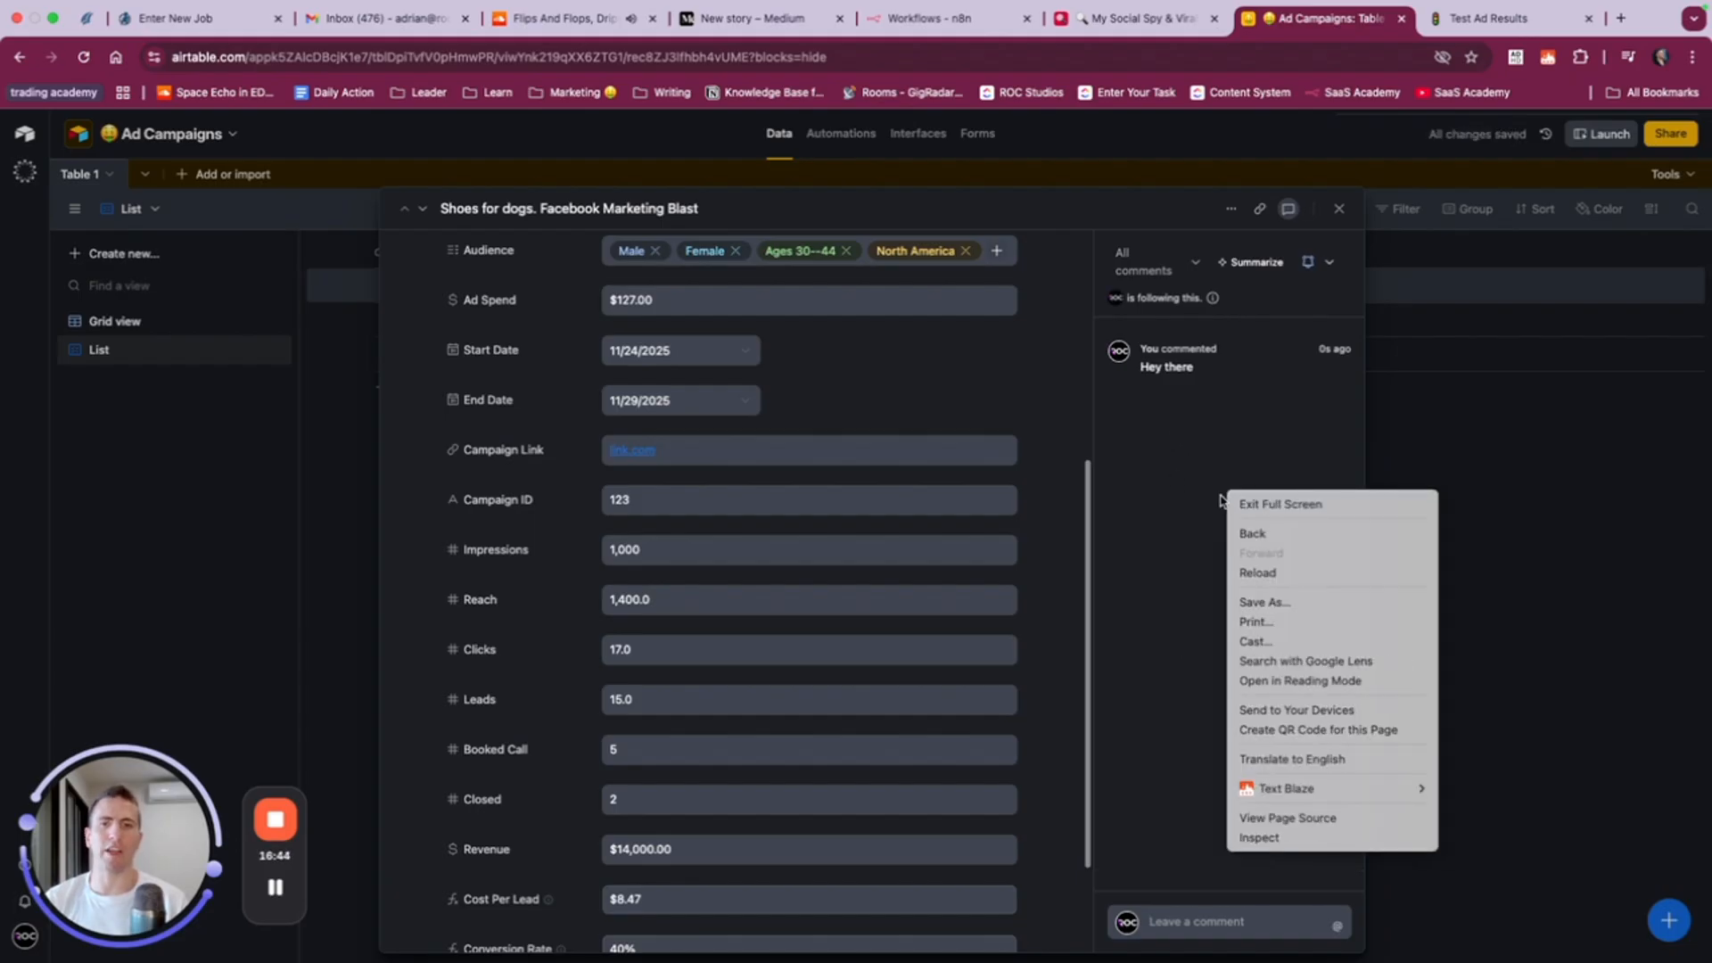
{"action": "right_click", "coordinate": [1181, 505]}
{"action": "left_click", "coordinate": [1433, 428]}
{"action": "left_click", "coordinate": [1502, 420]}
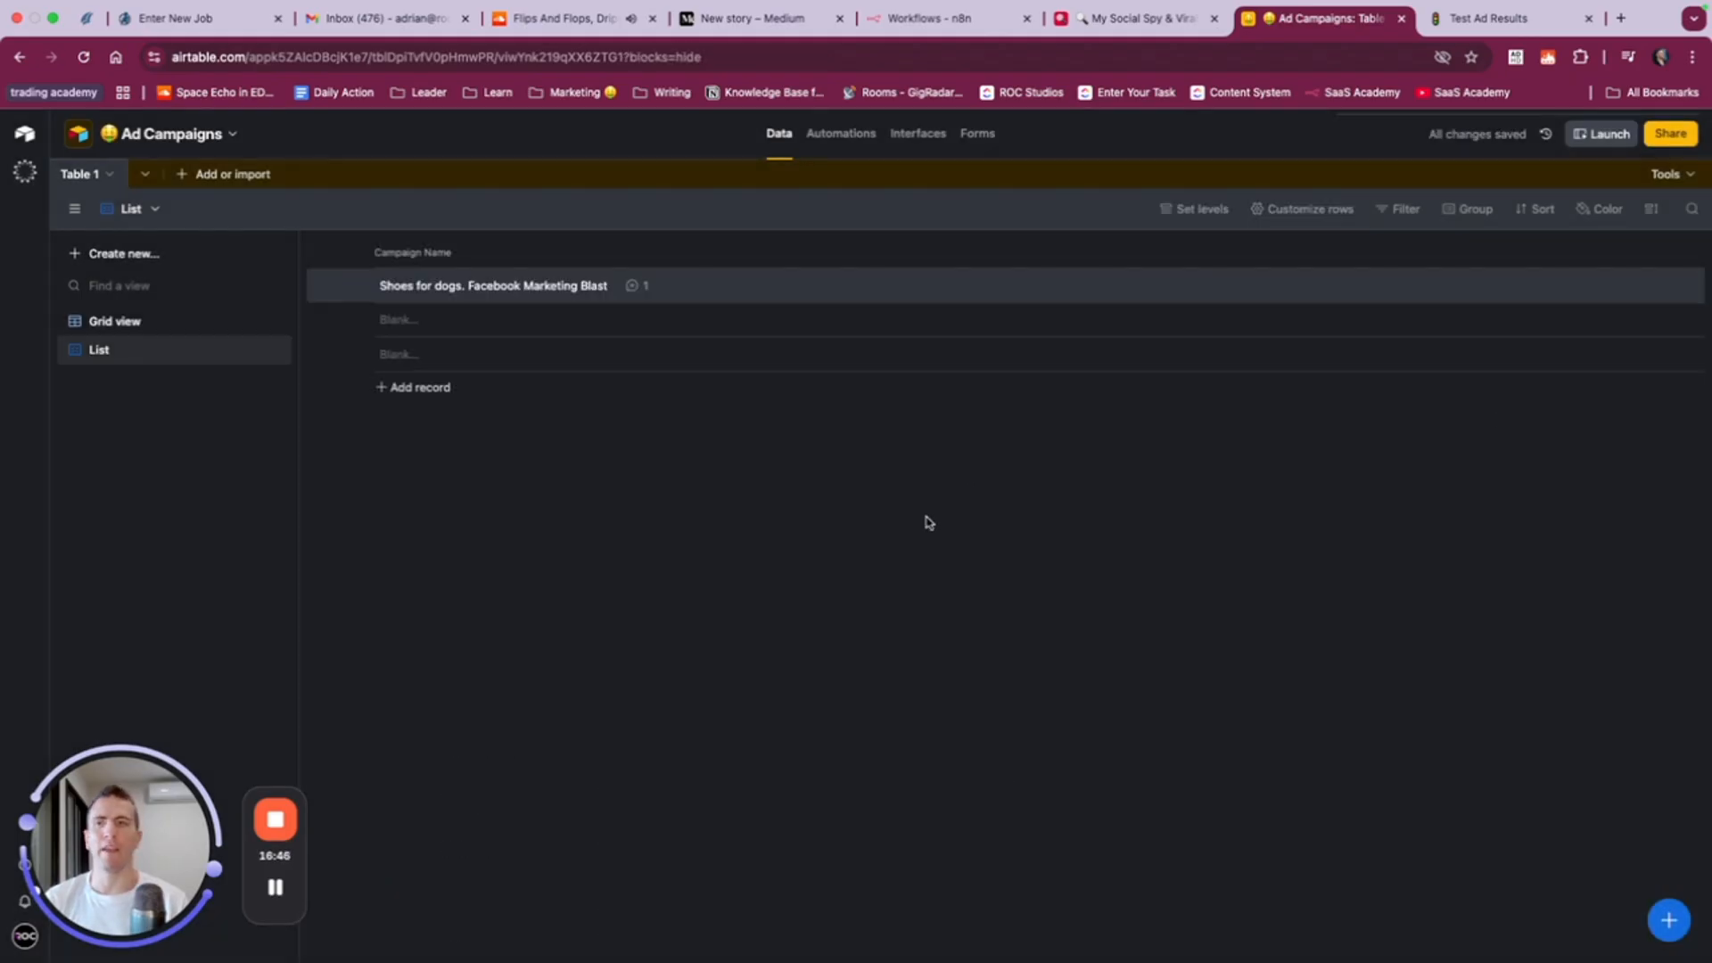
- Have Omni build a new table with the prompt "Create a new table for me to view my leads from the facebook campaigns we've been running"
{"action": "left_click", "coordinate": [149, 174]}
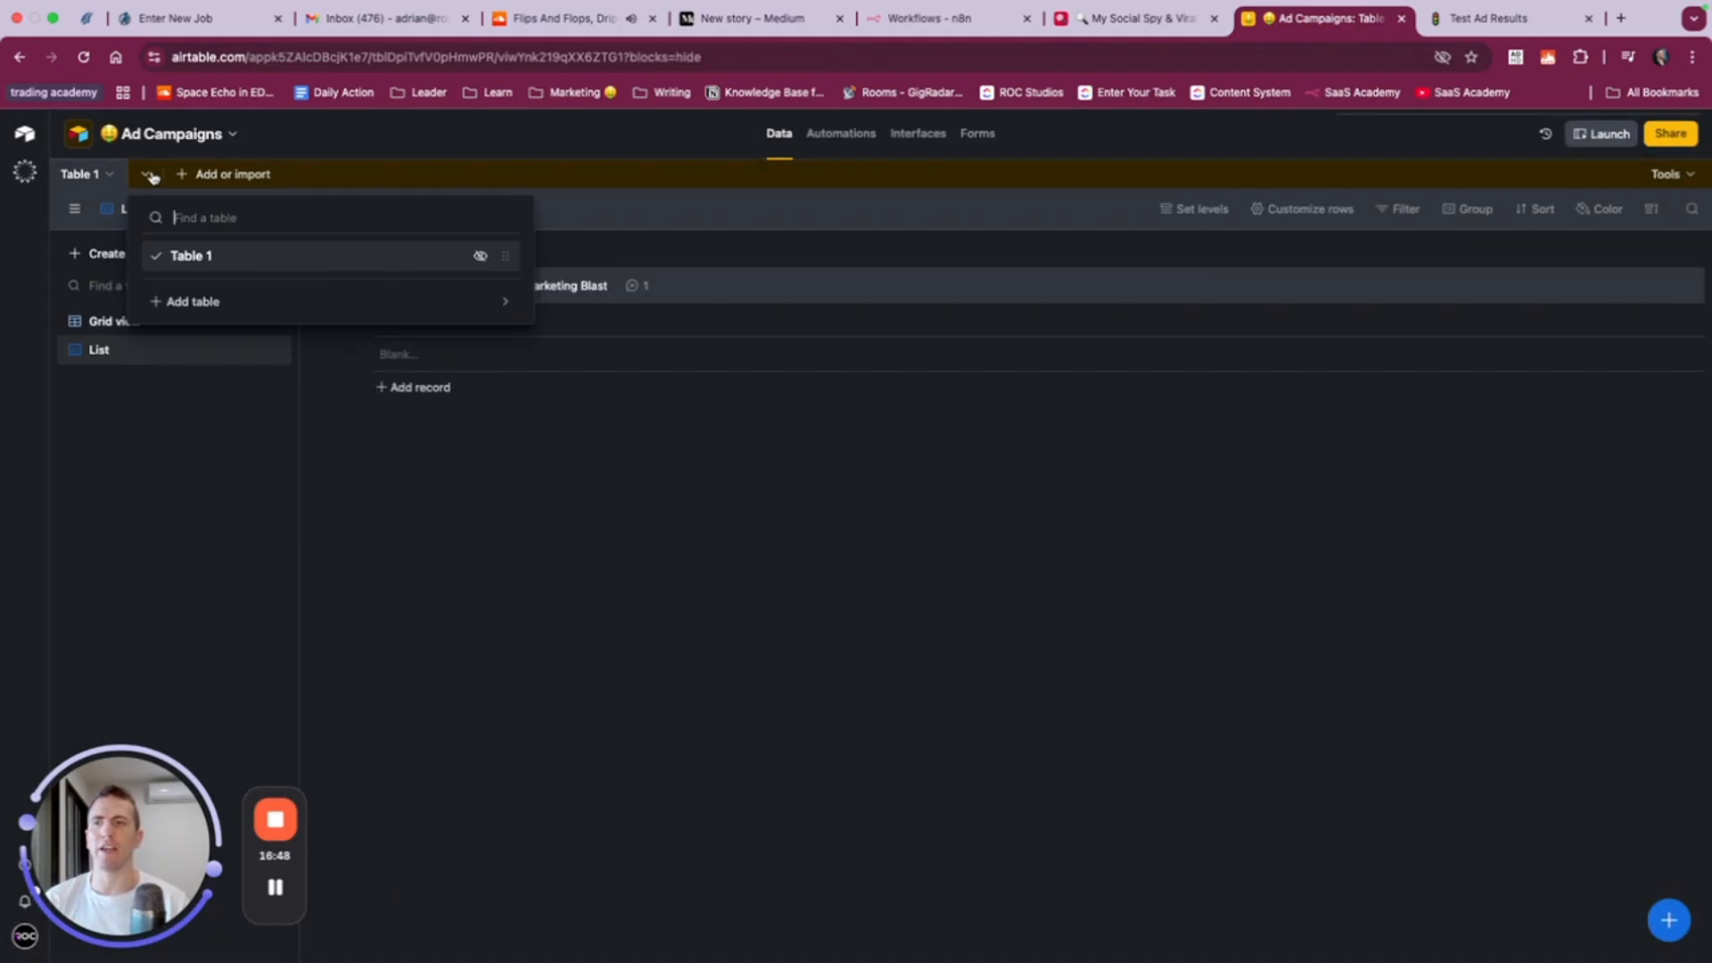
{"action": "mouse_move", "coordinate": [190, 303]}
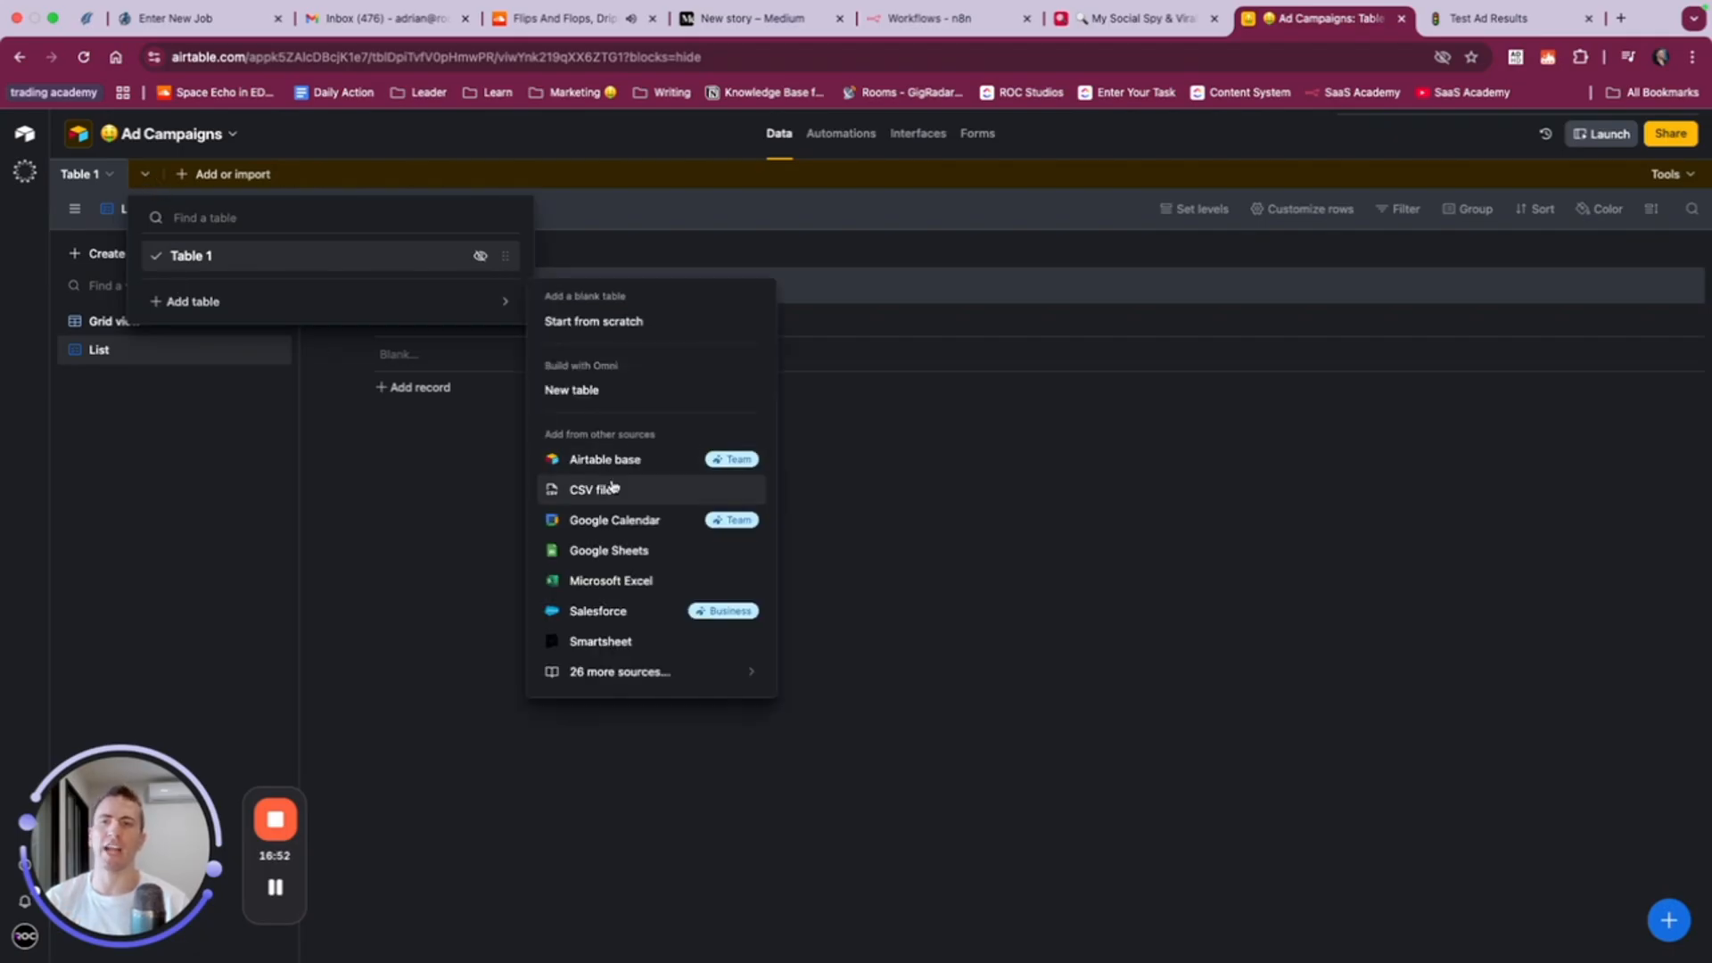
{"action": "left_click", "coordinate": [588, 391]}
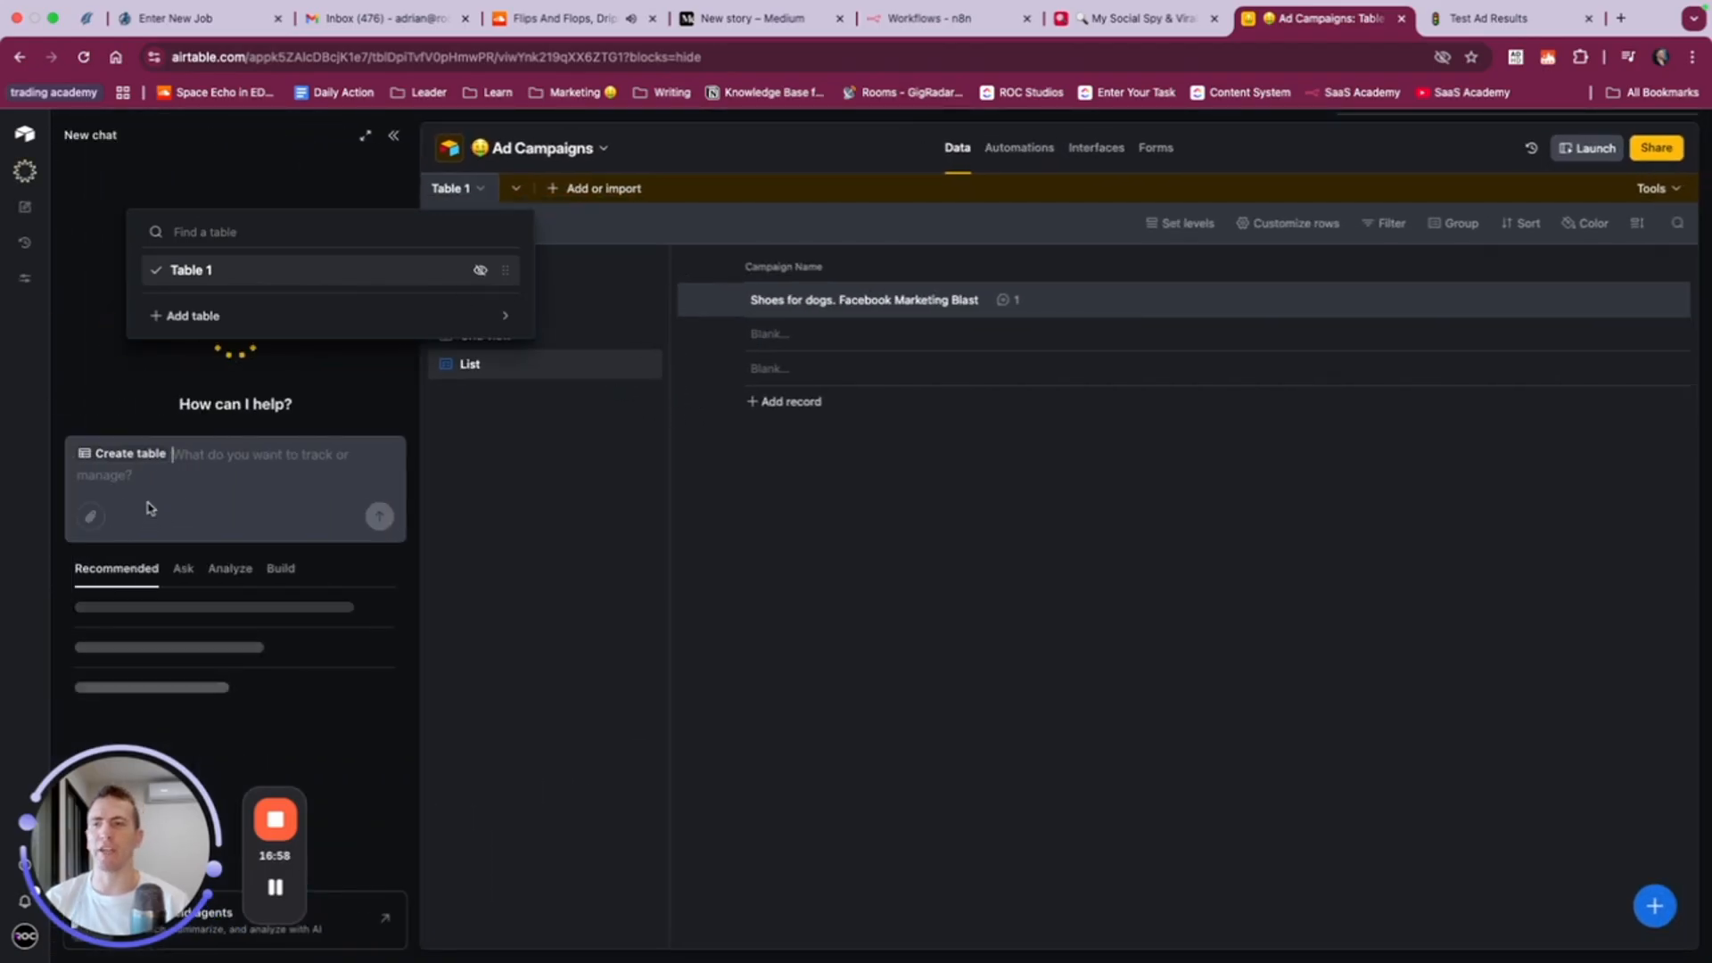
{"action": "left_click", "coordinate": [160, 480]}
{"action": "type", "text": "Show me"}
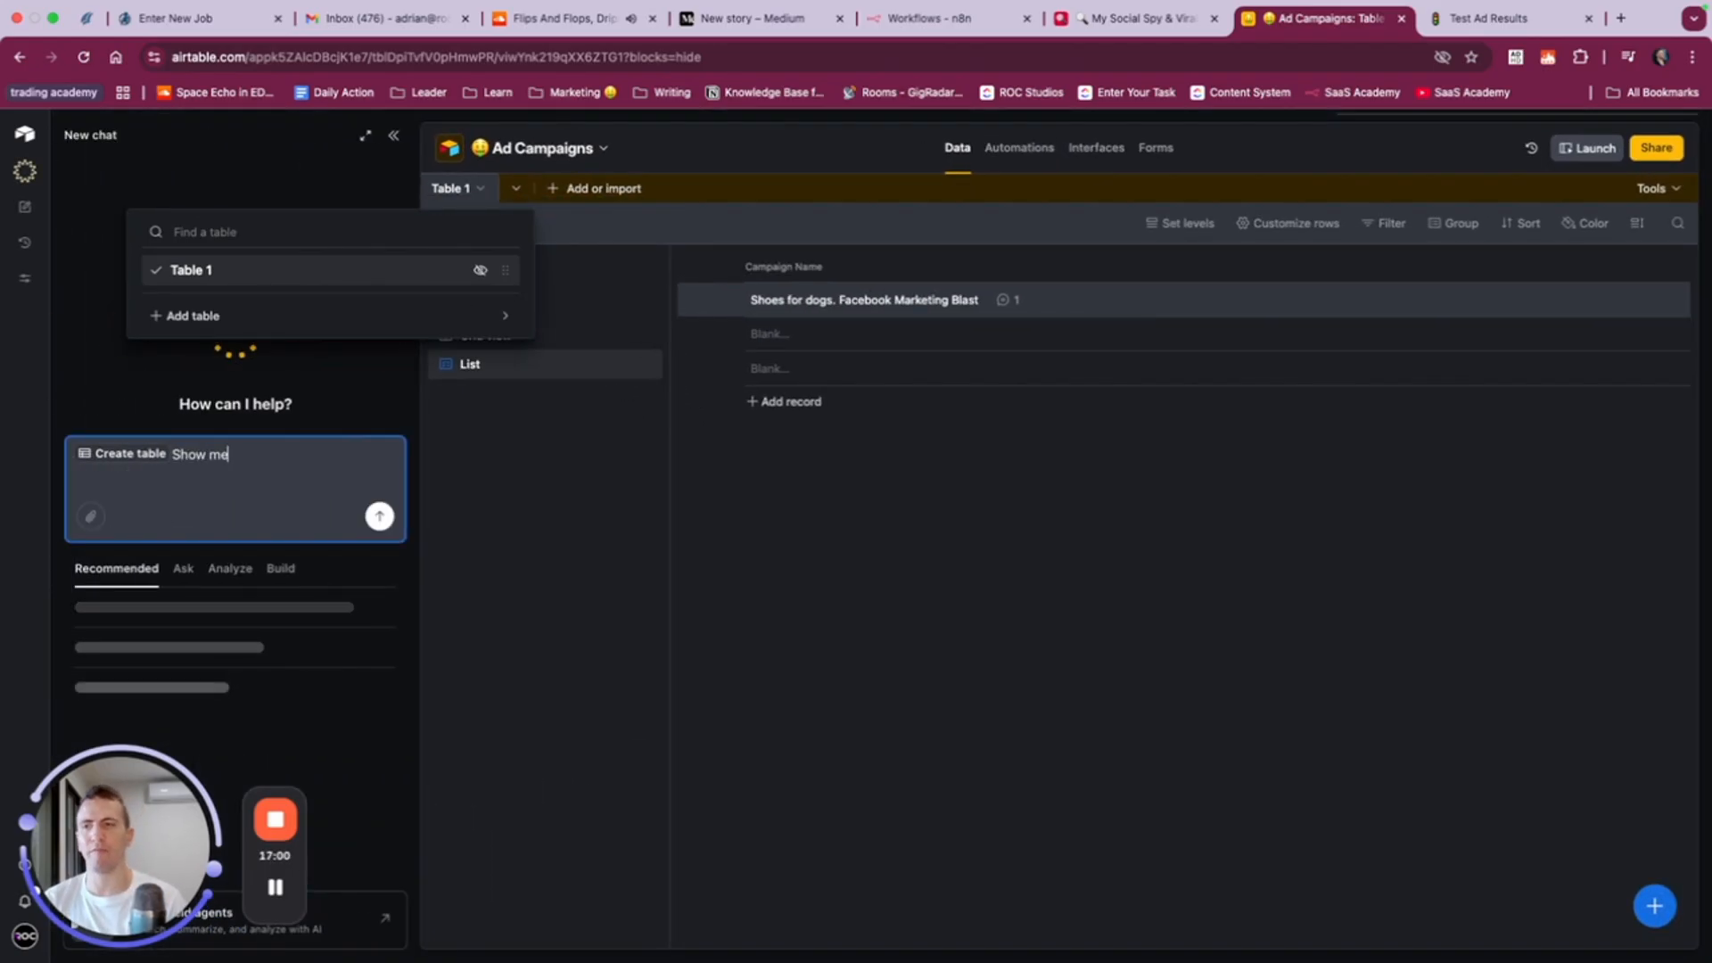
{"action": "type", "text": "Create a new table for"}
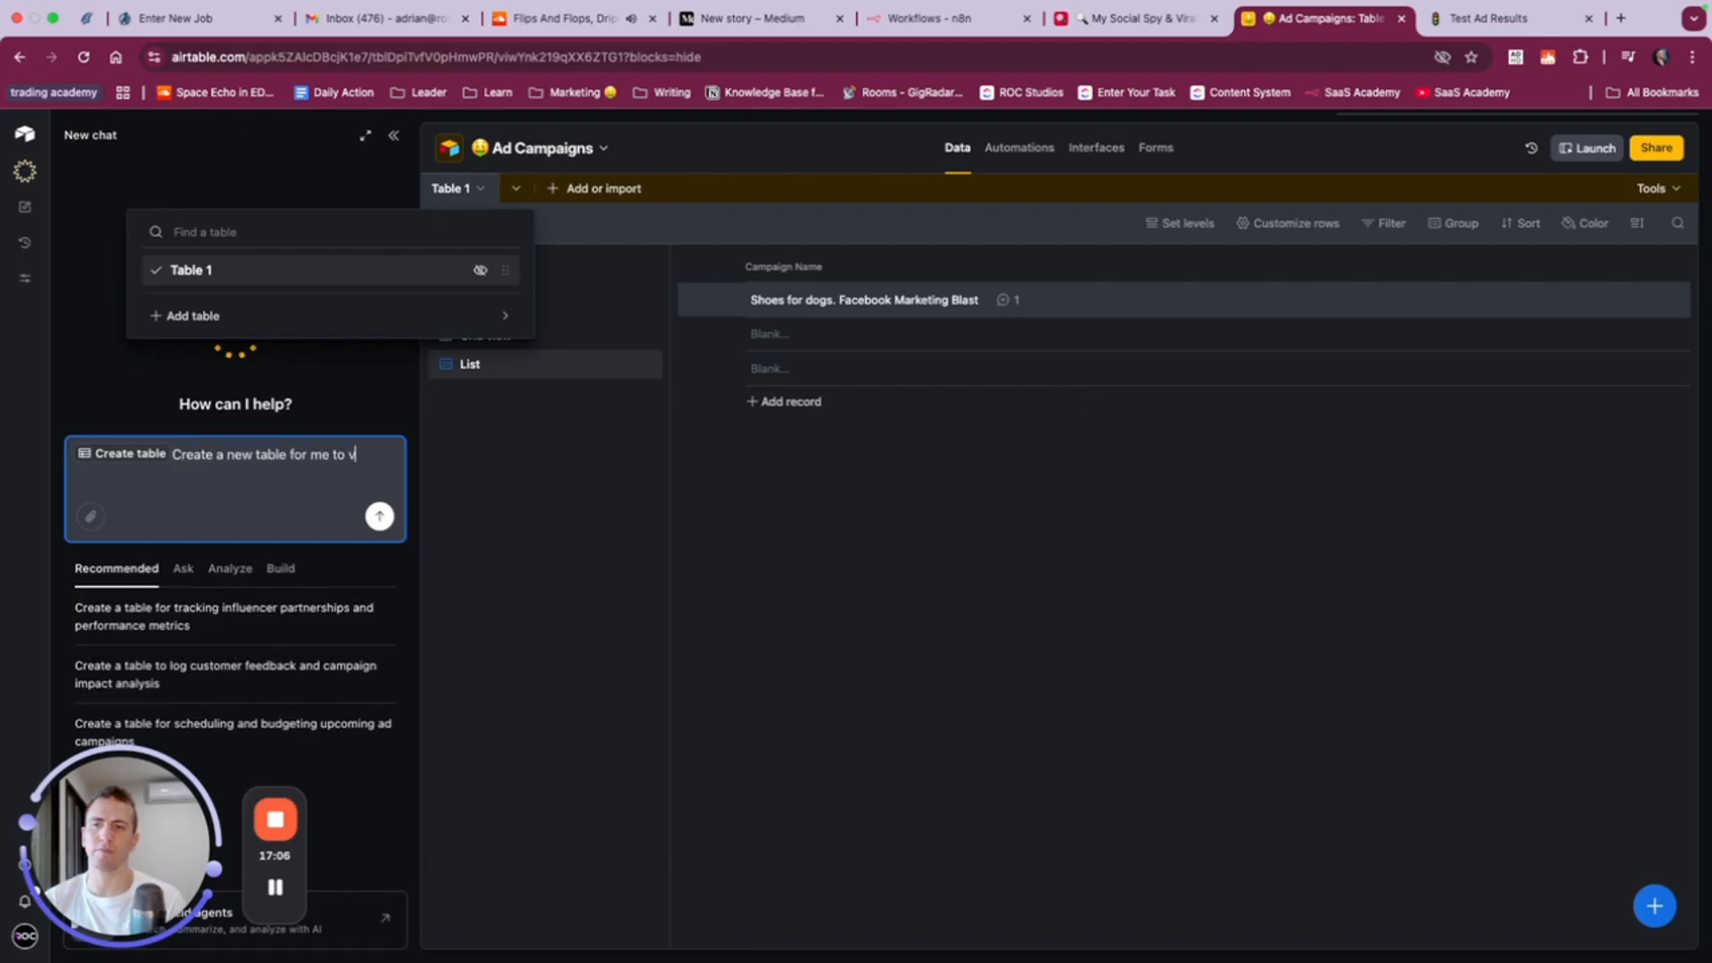
{"action": "type", "text": "y leads f"}
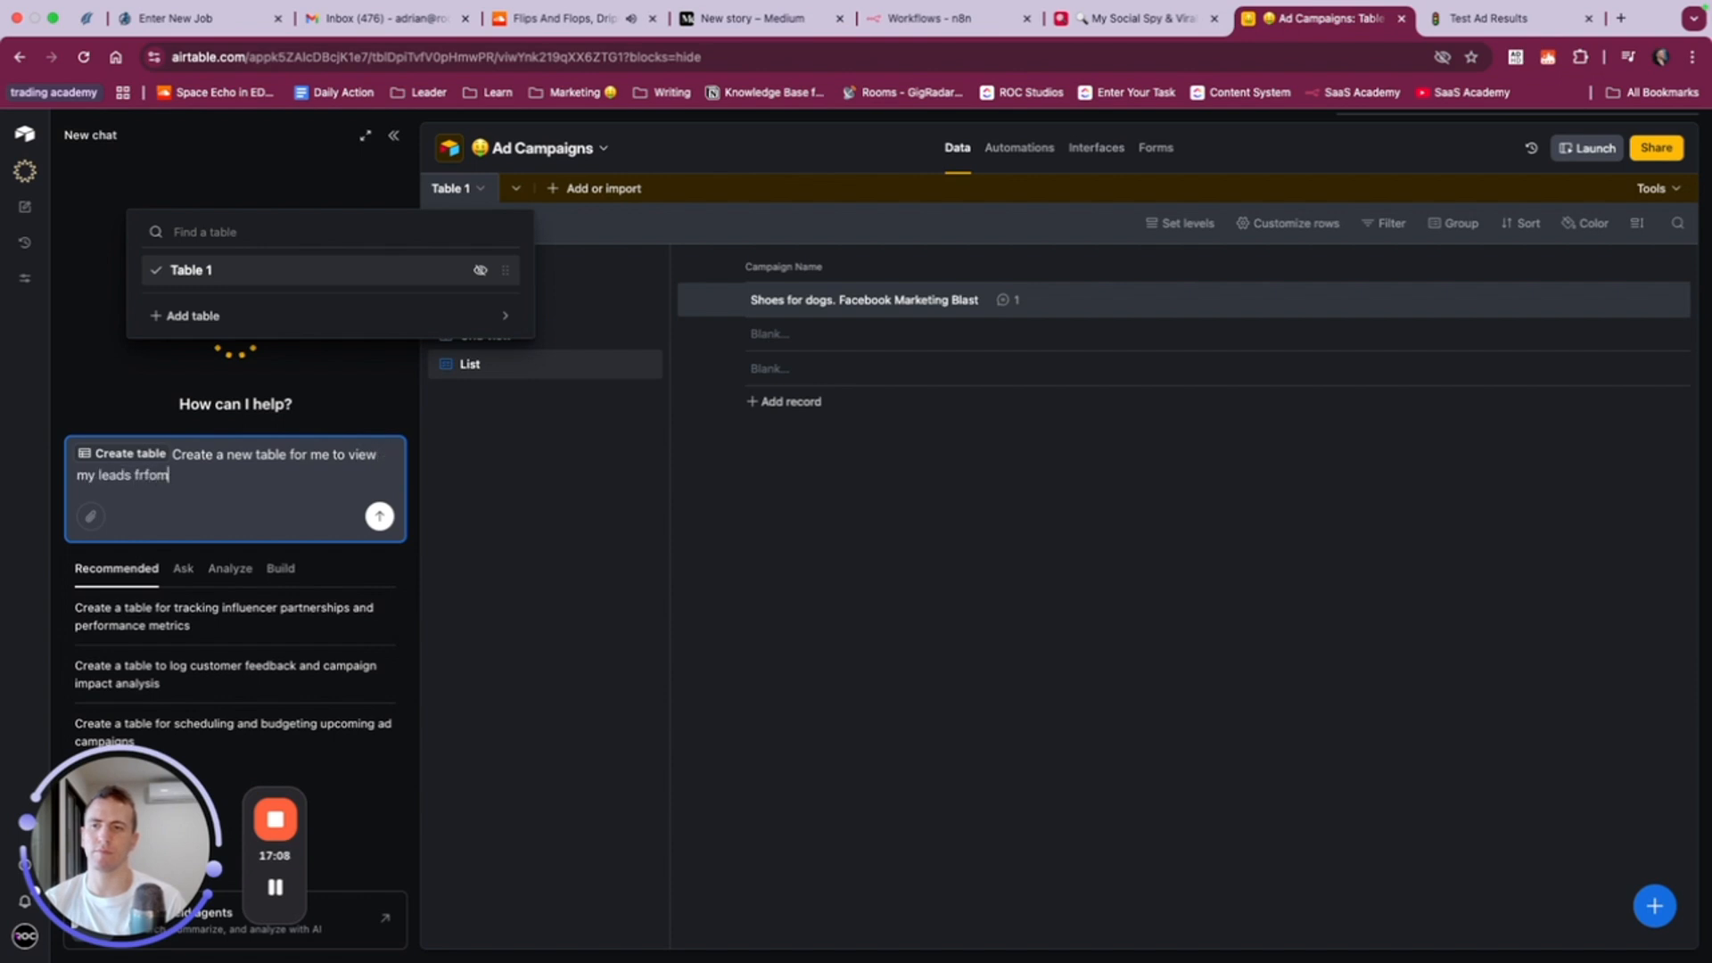
{"action": "type", "text": "rom the facve"}
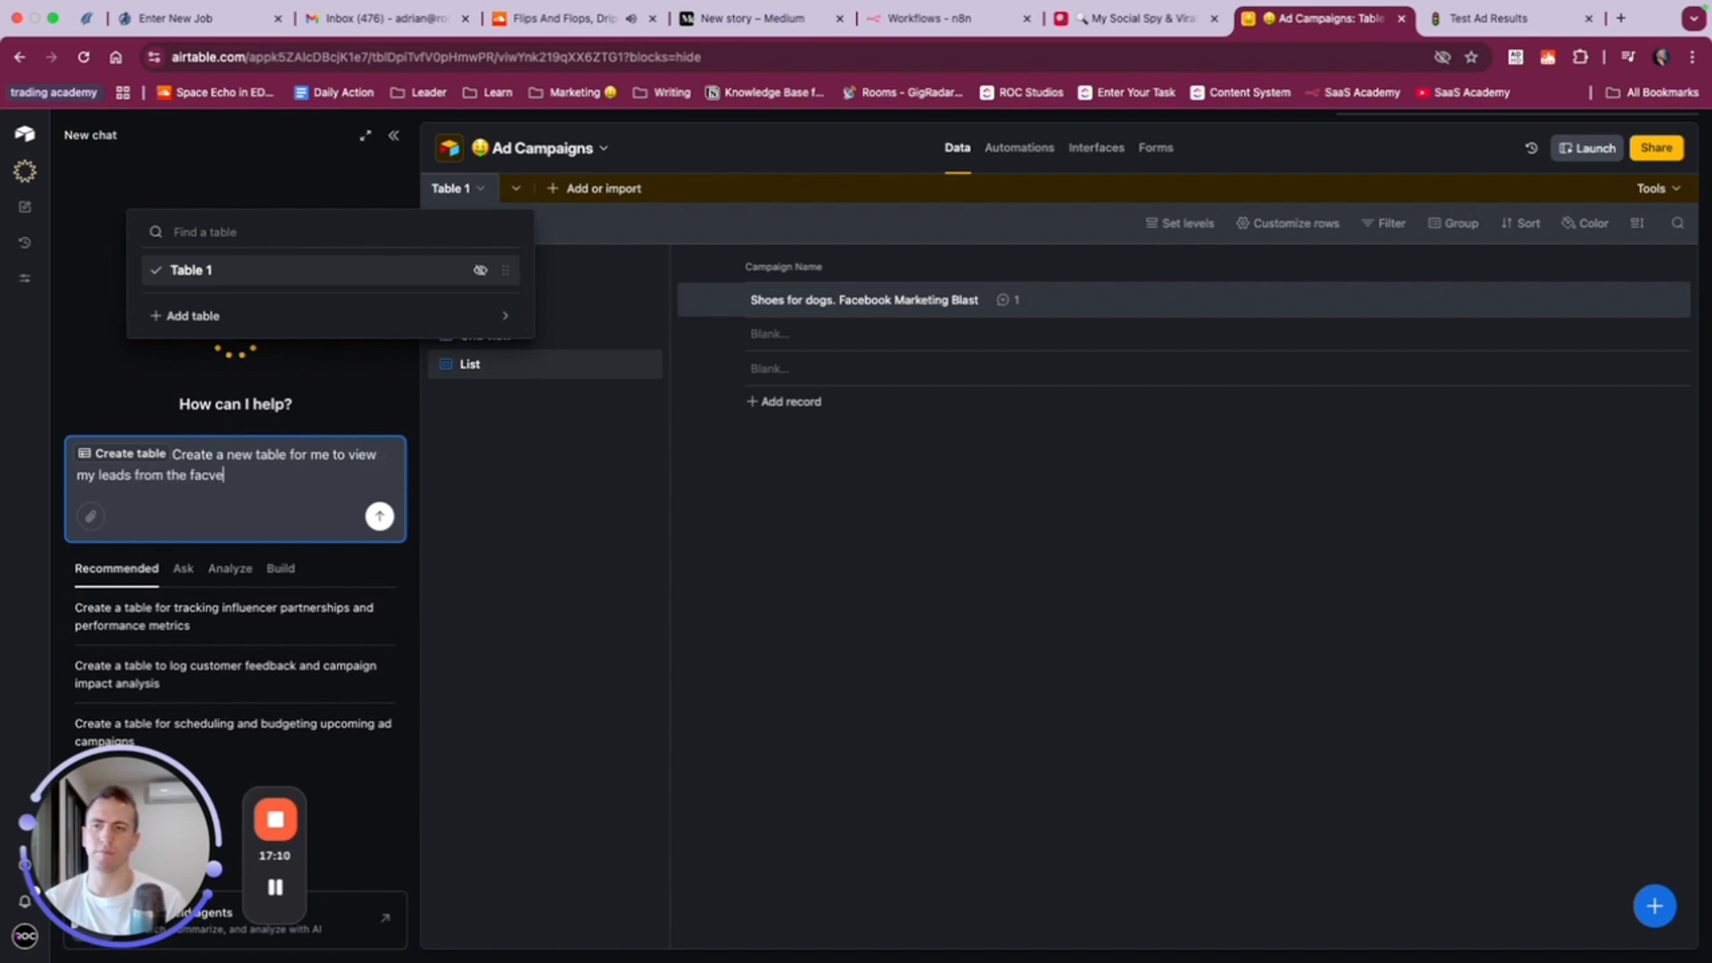
{"action": "key", "text": "BackSpace"}
{"action": "key", "text": "BackSpace"}
{"action": "type", "text": "ebook campaigns we've been ru"}
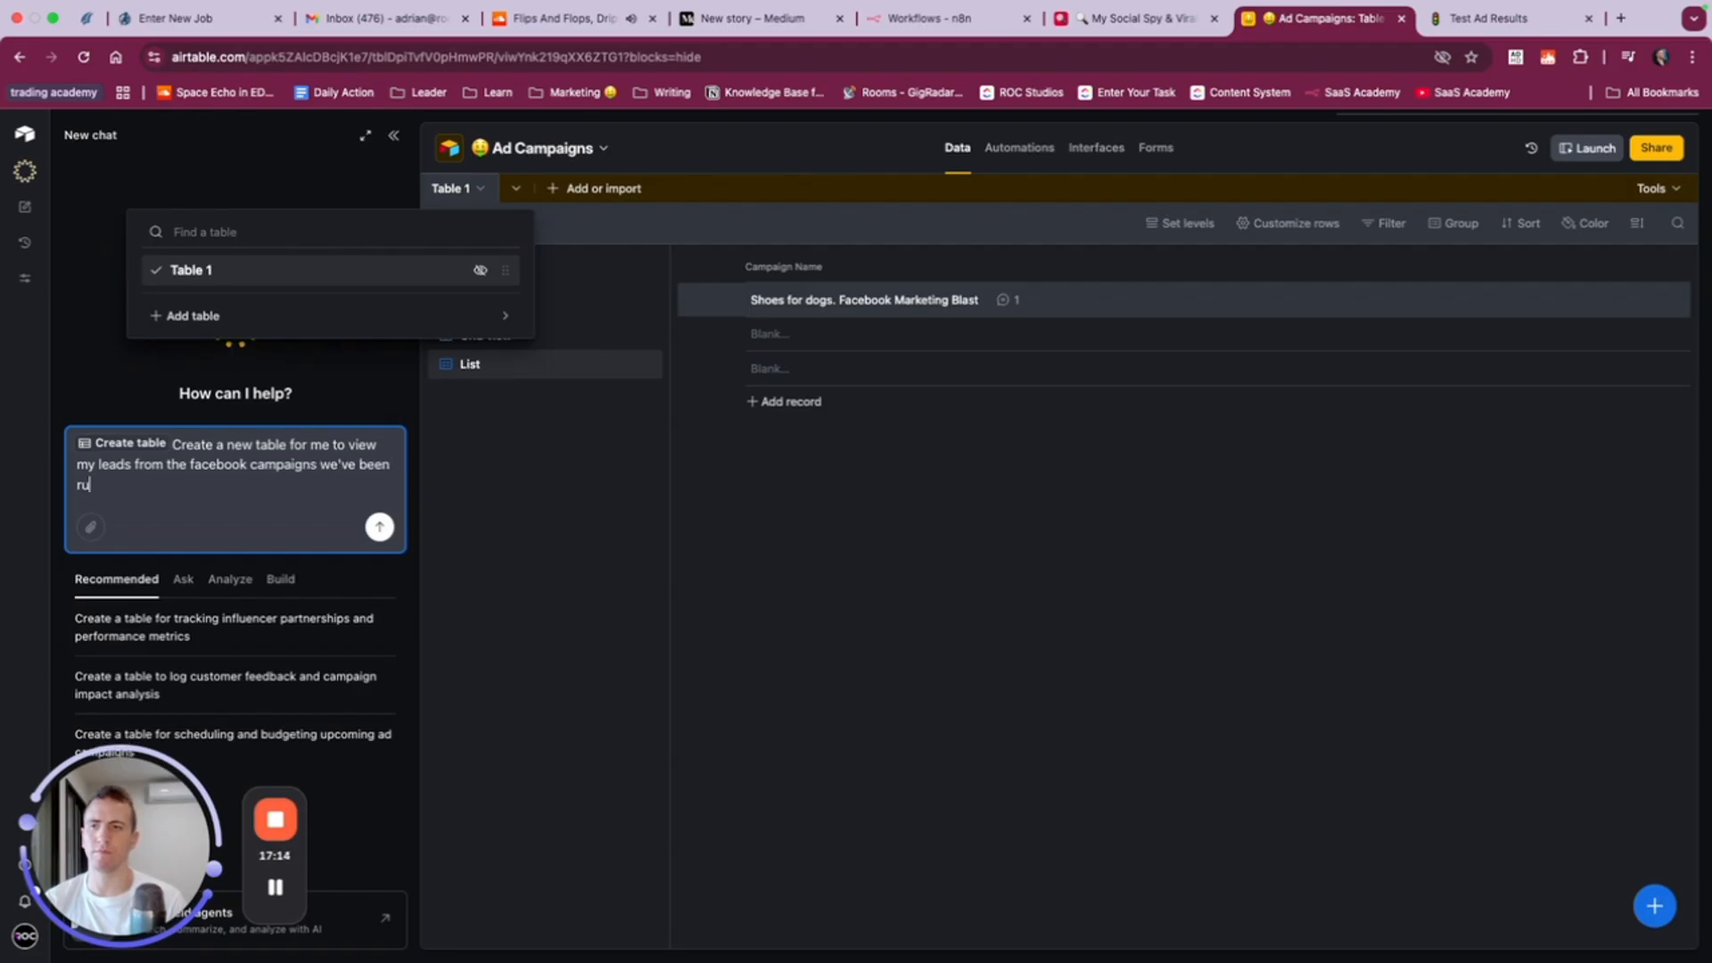
{"action": "type", "text": "nning"}
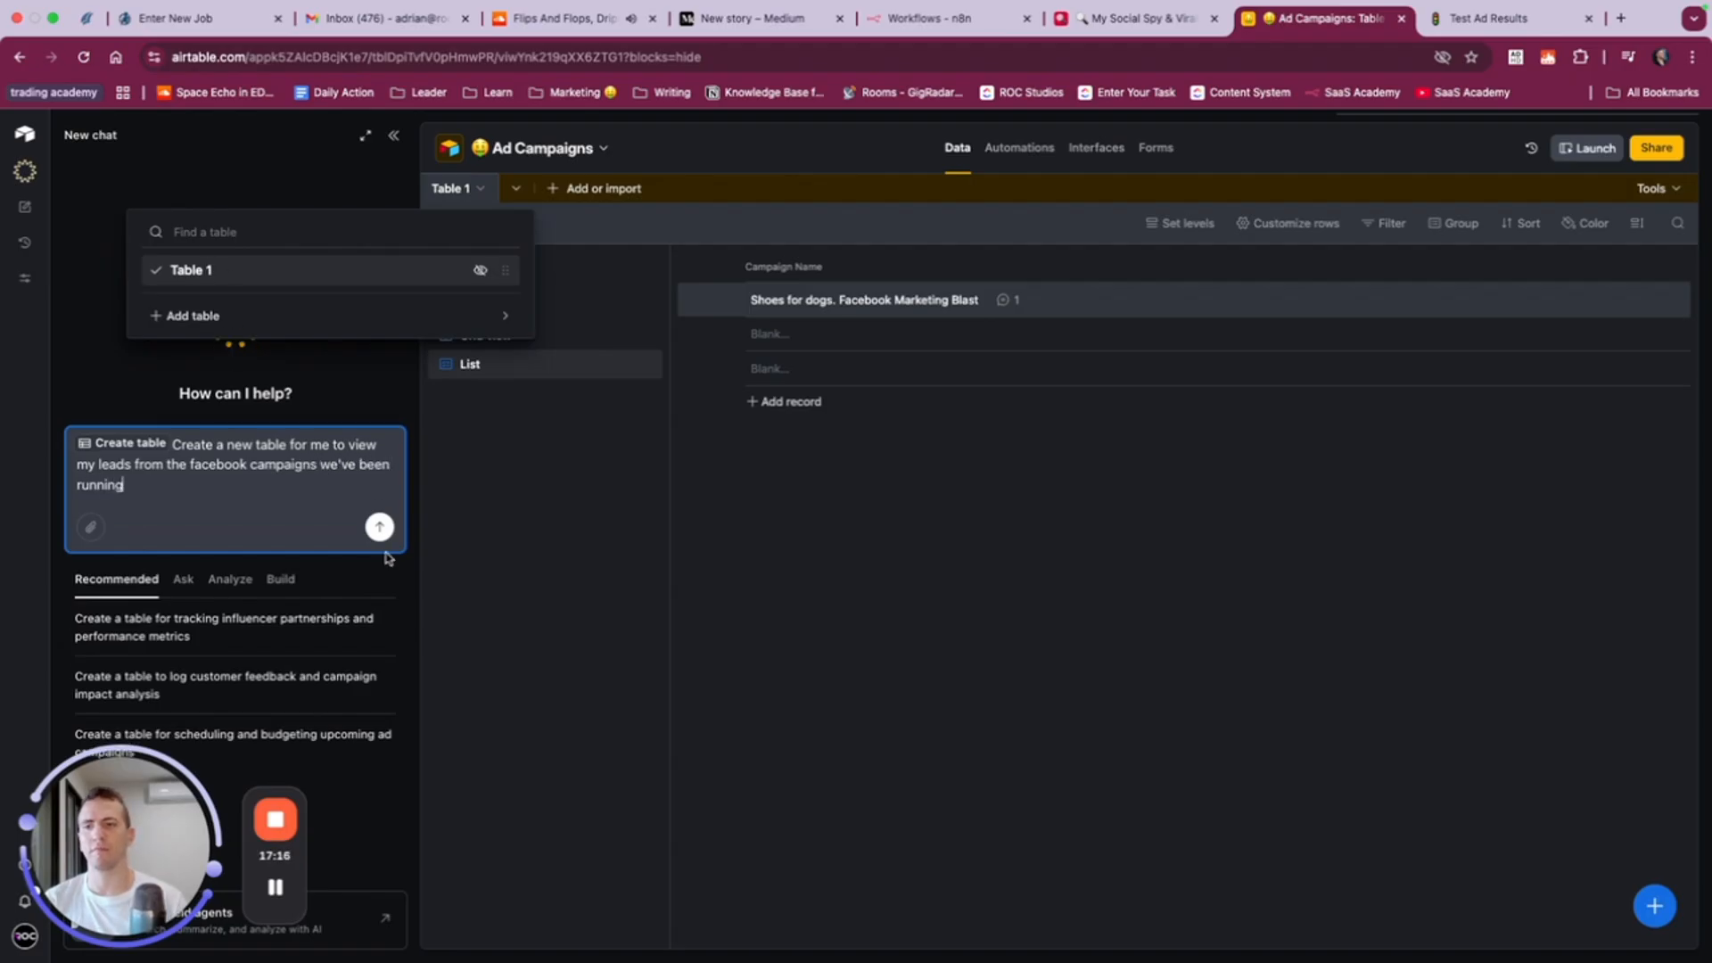
{"action": "left_click", "coordinate": [379, 527]}
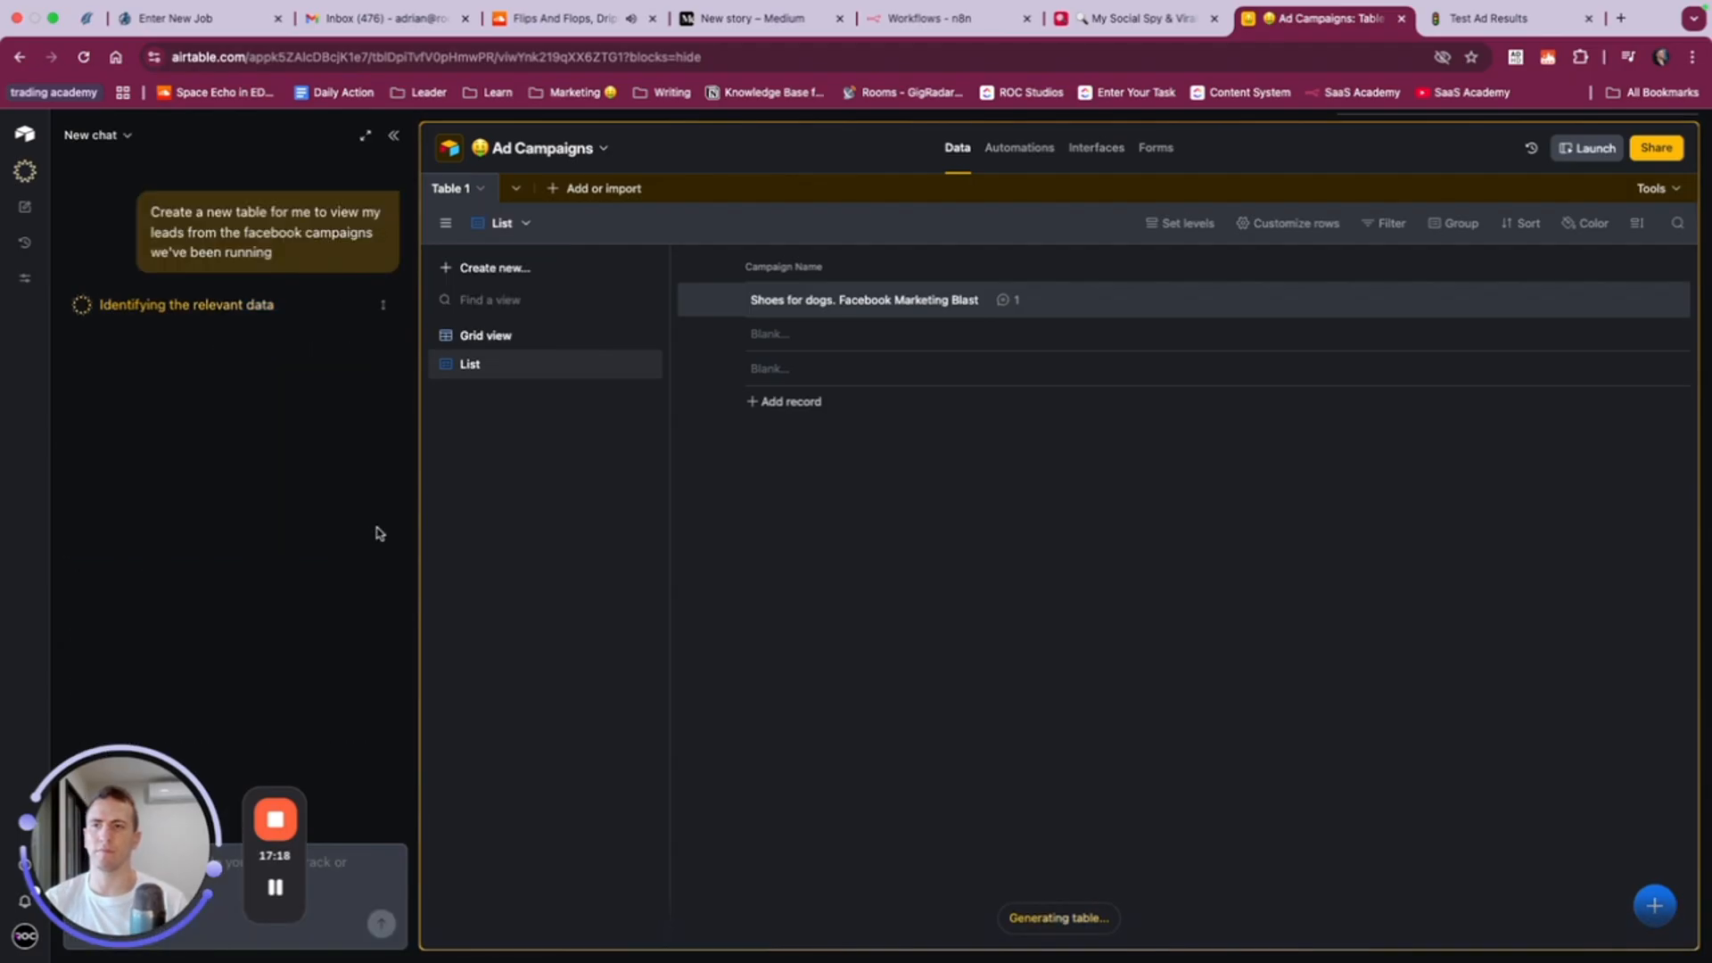
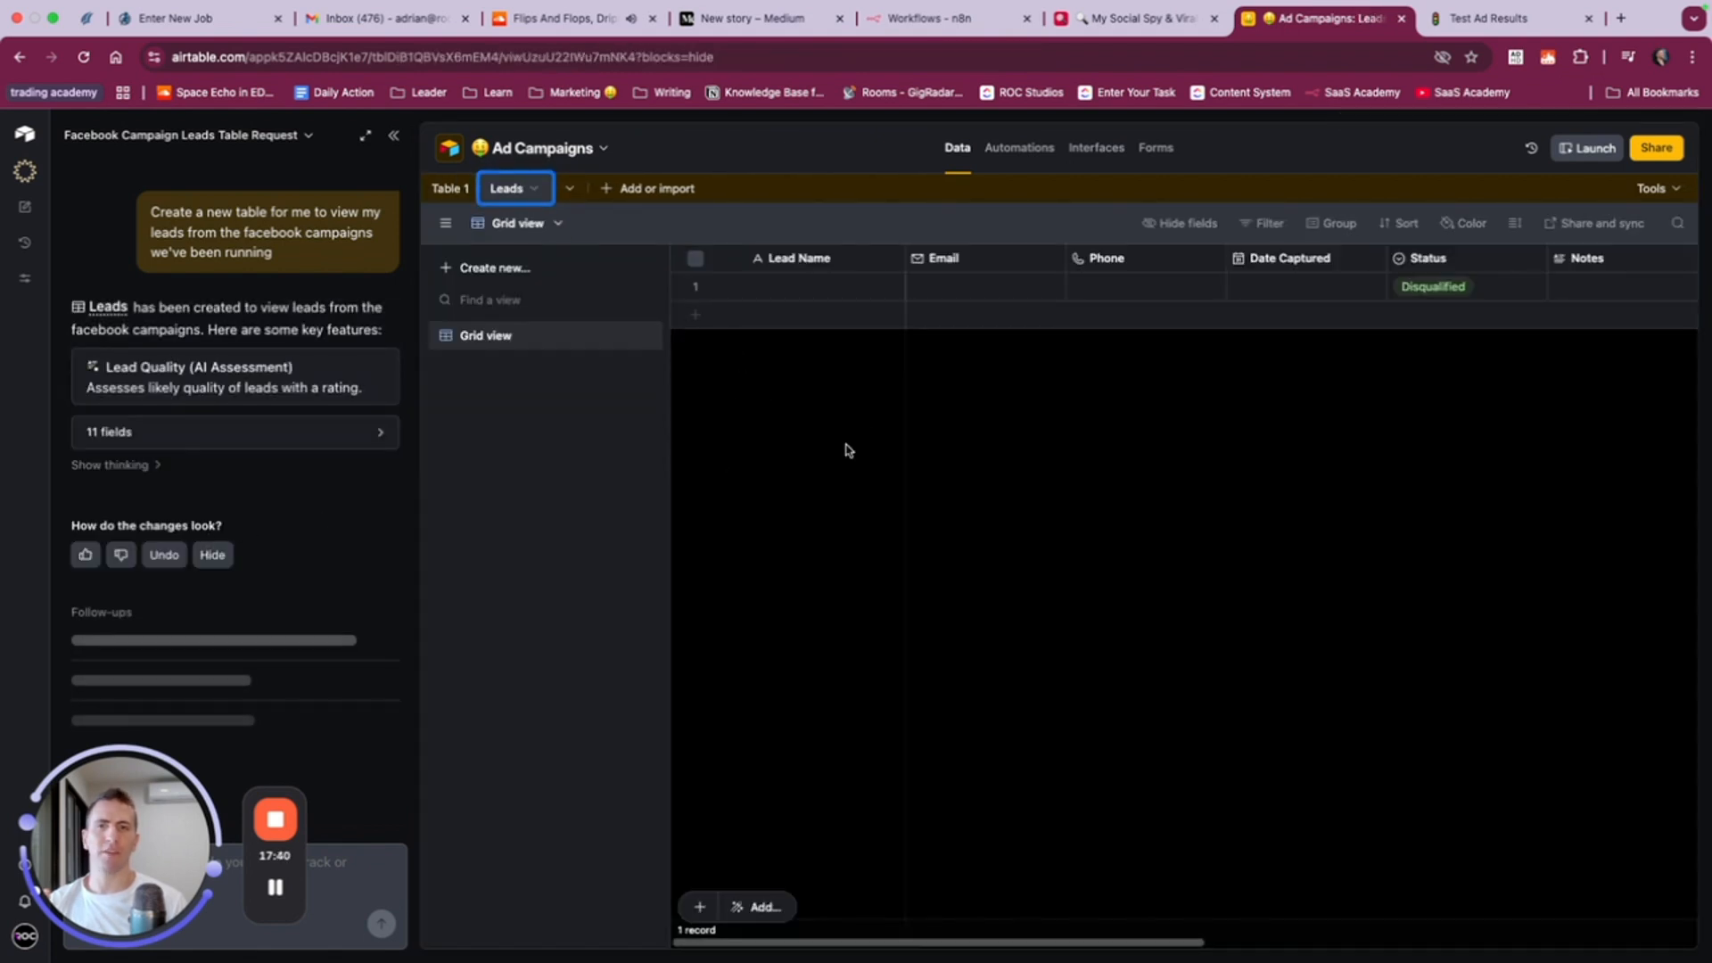
- Review the generated fields of the Leads table, including the options for Lead Quality and Campaign Link and the available field types
{"action": "scroll", "coordinate": [1081, 345], "scroll_direction": "right", "scroll_amount": 3}
{"action": "scroll", "coordinate": [1085, 344], "scroll_direction": "right", "scroll_amount": 5}
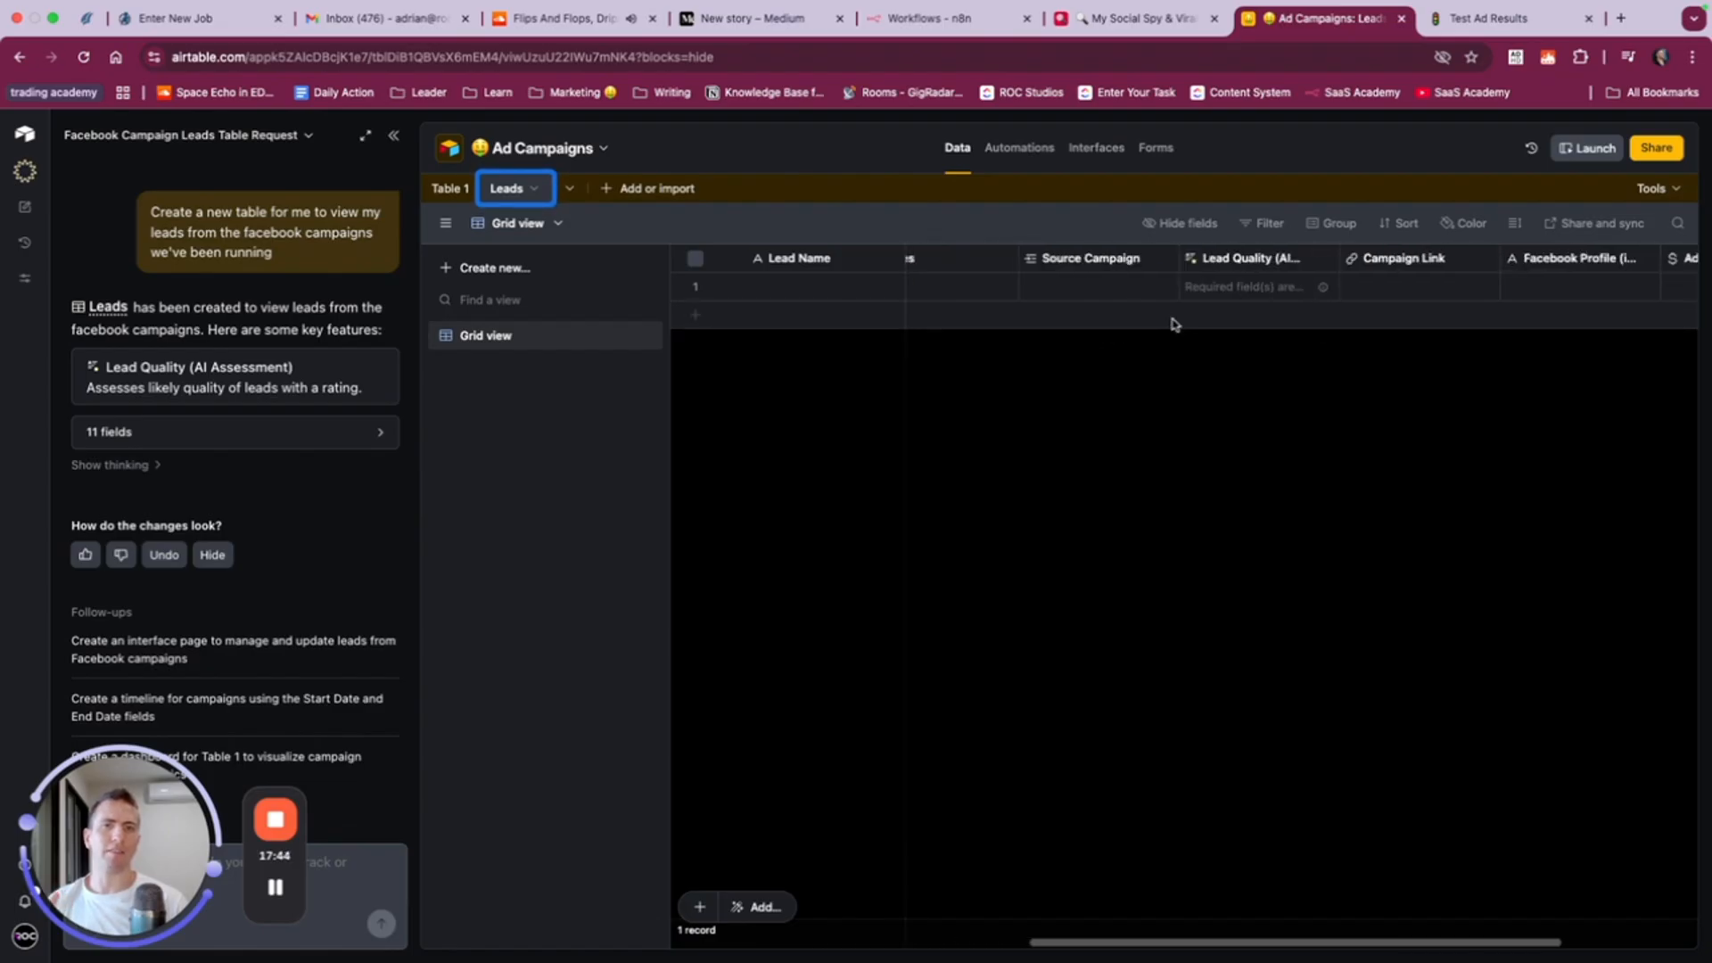
{"action": "scroll", "coordinate": [1173, 321], "scroll_direction": "right", "scroll_amount": 3}
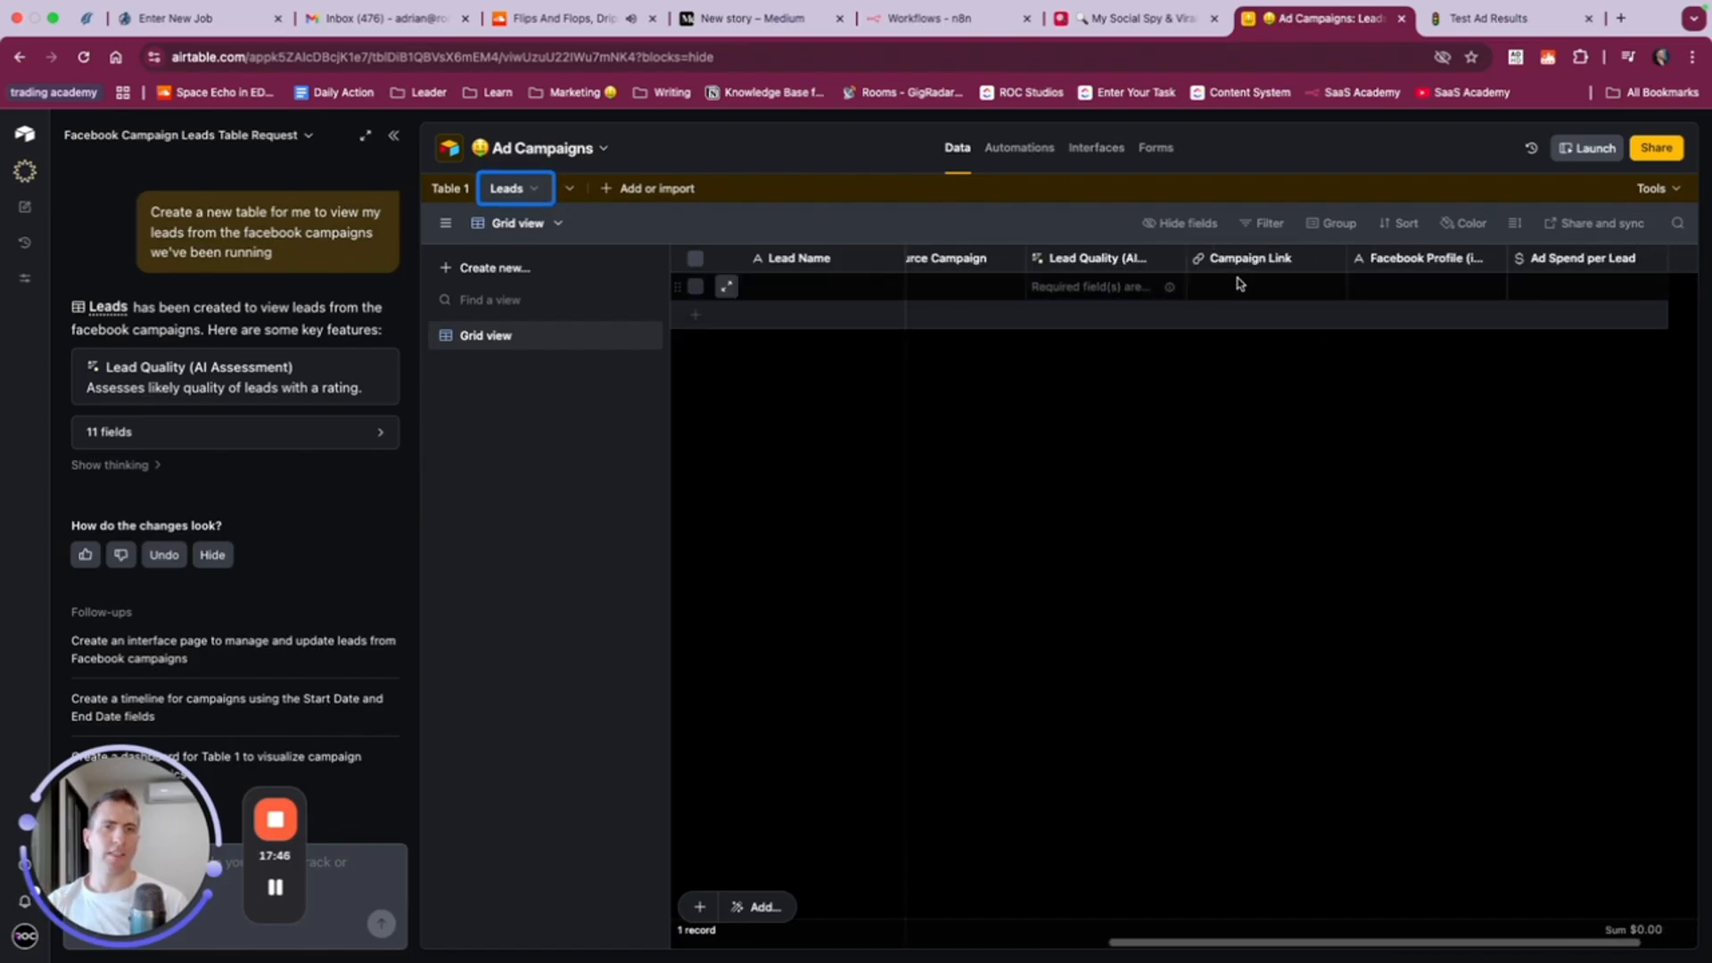
{"action": "right_click", "coordinate": [1092, 263]}
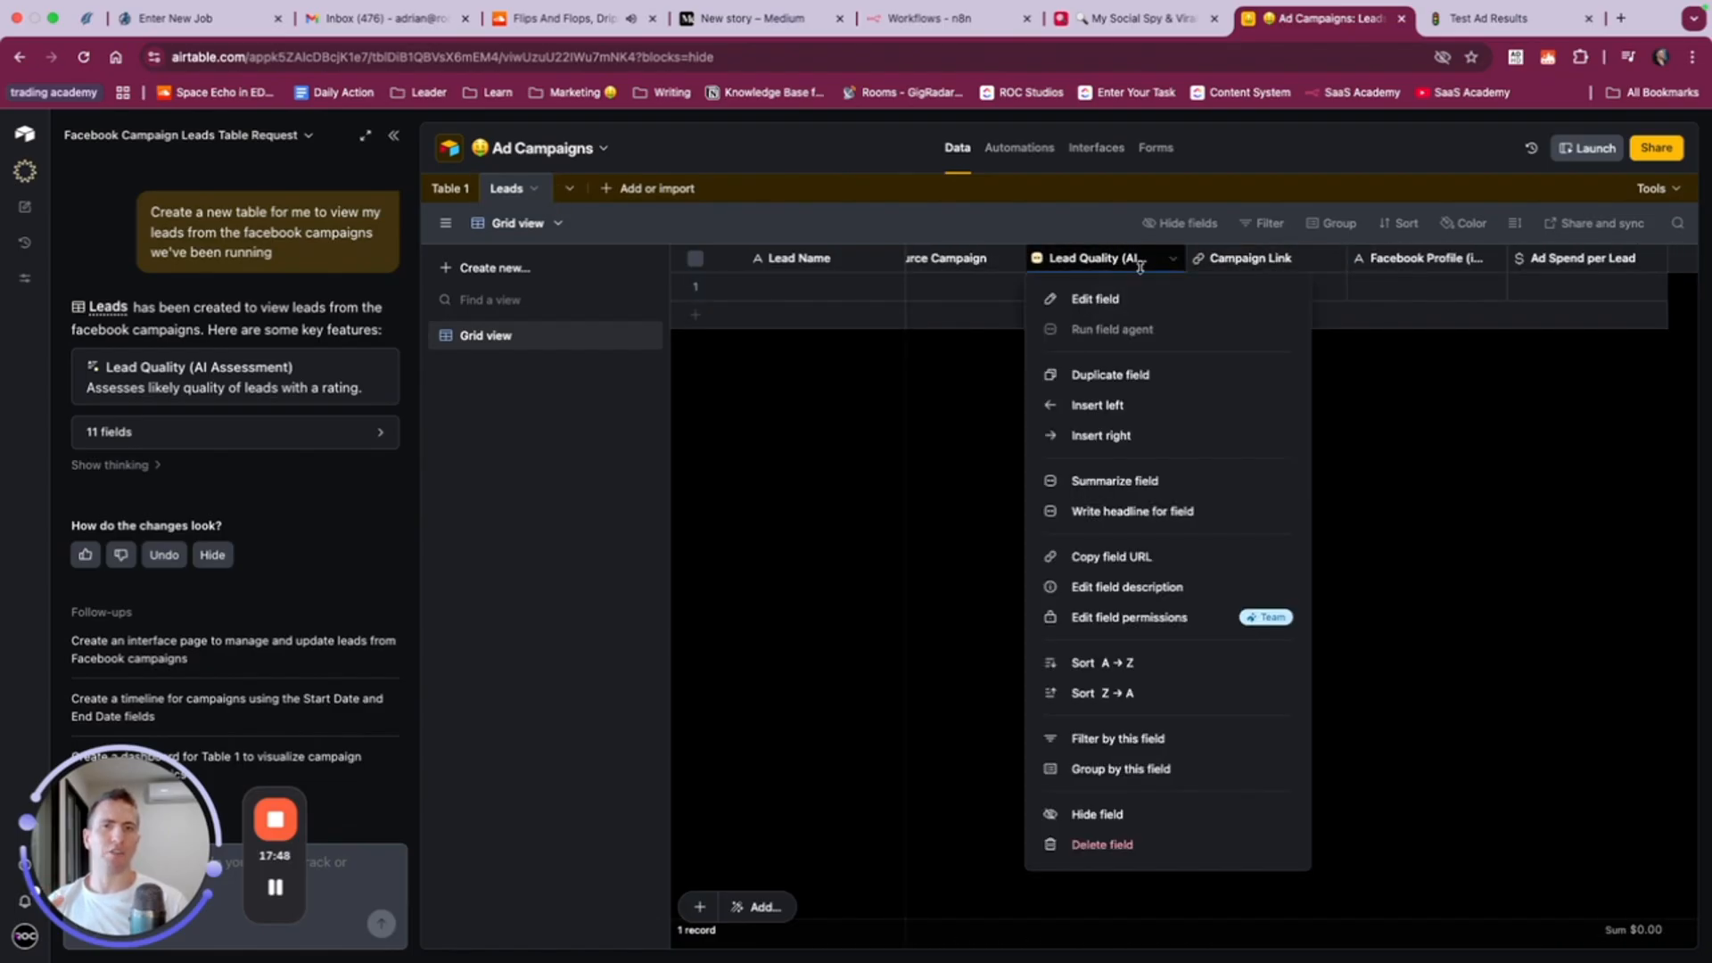
{"action": "left_click", "coordinate": [1434, 458]}
{"action": "right_click", "coordinate": [1083, 263]}
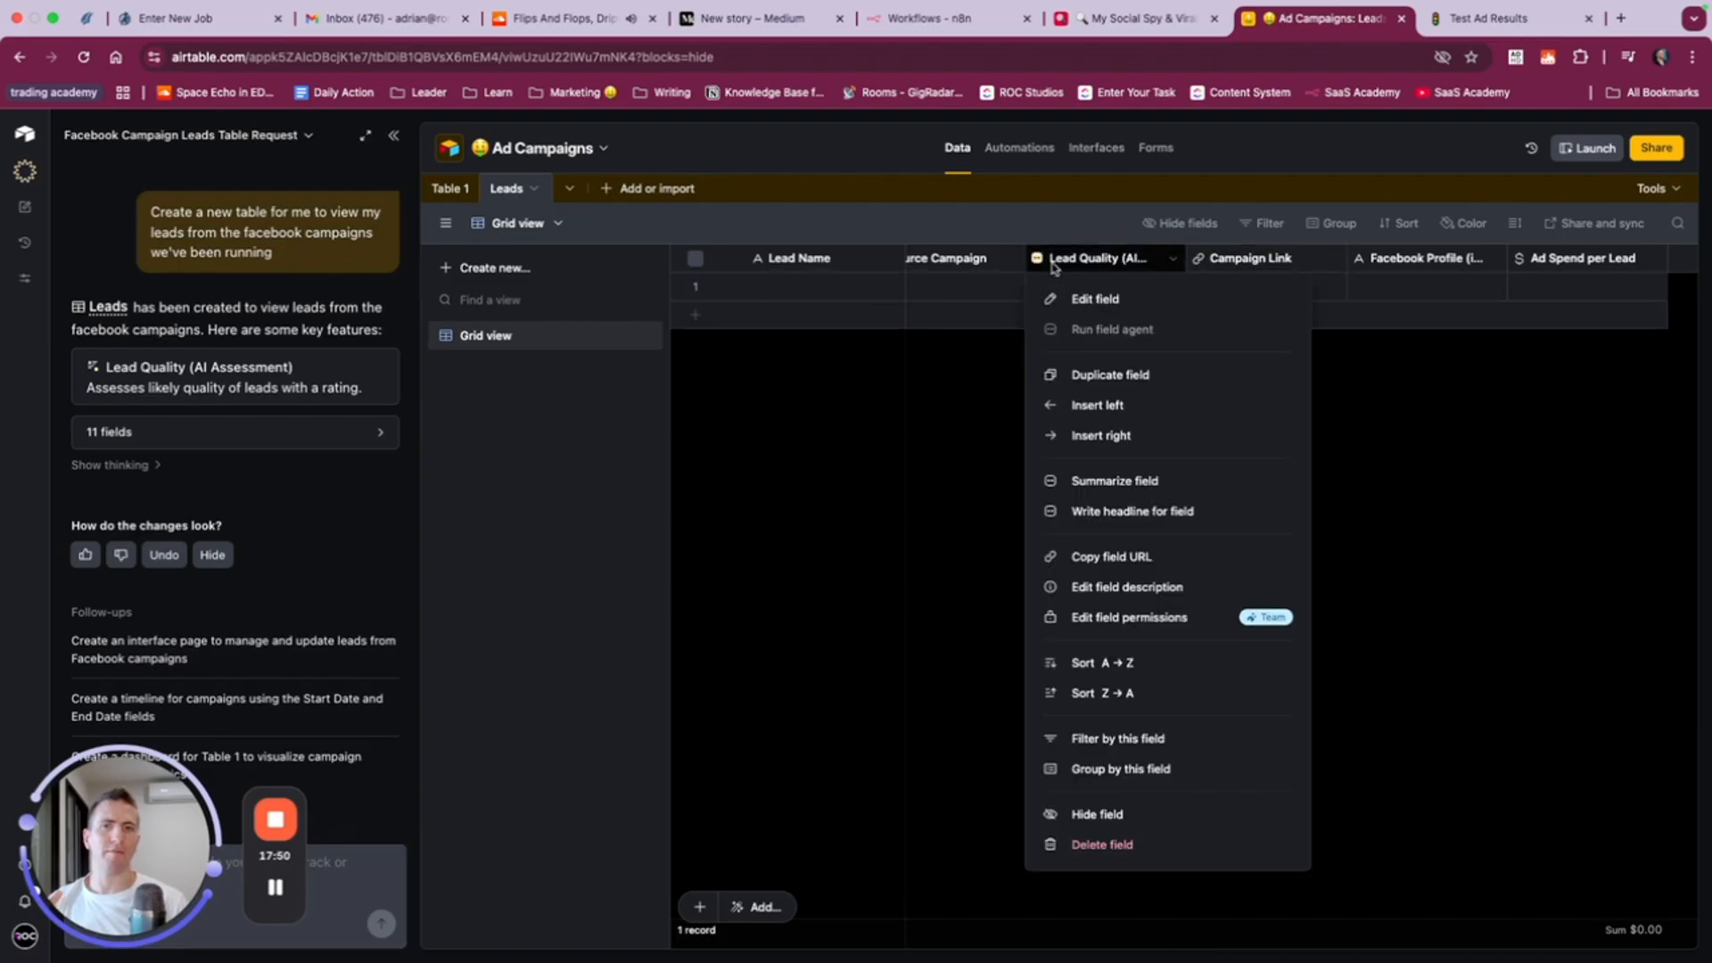
{"action": "right_click", "coordinate": [1215, 261]}
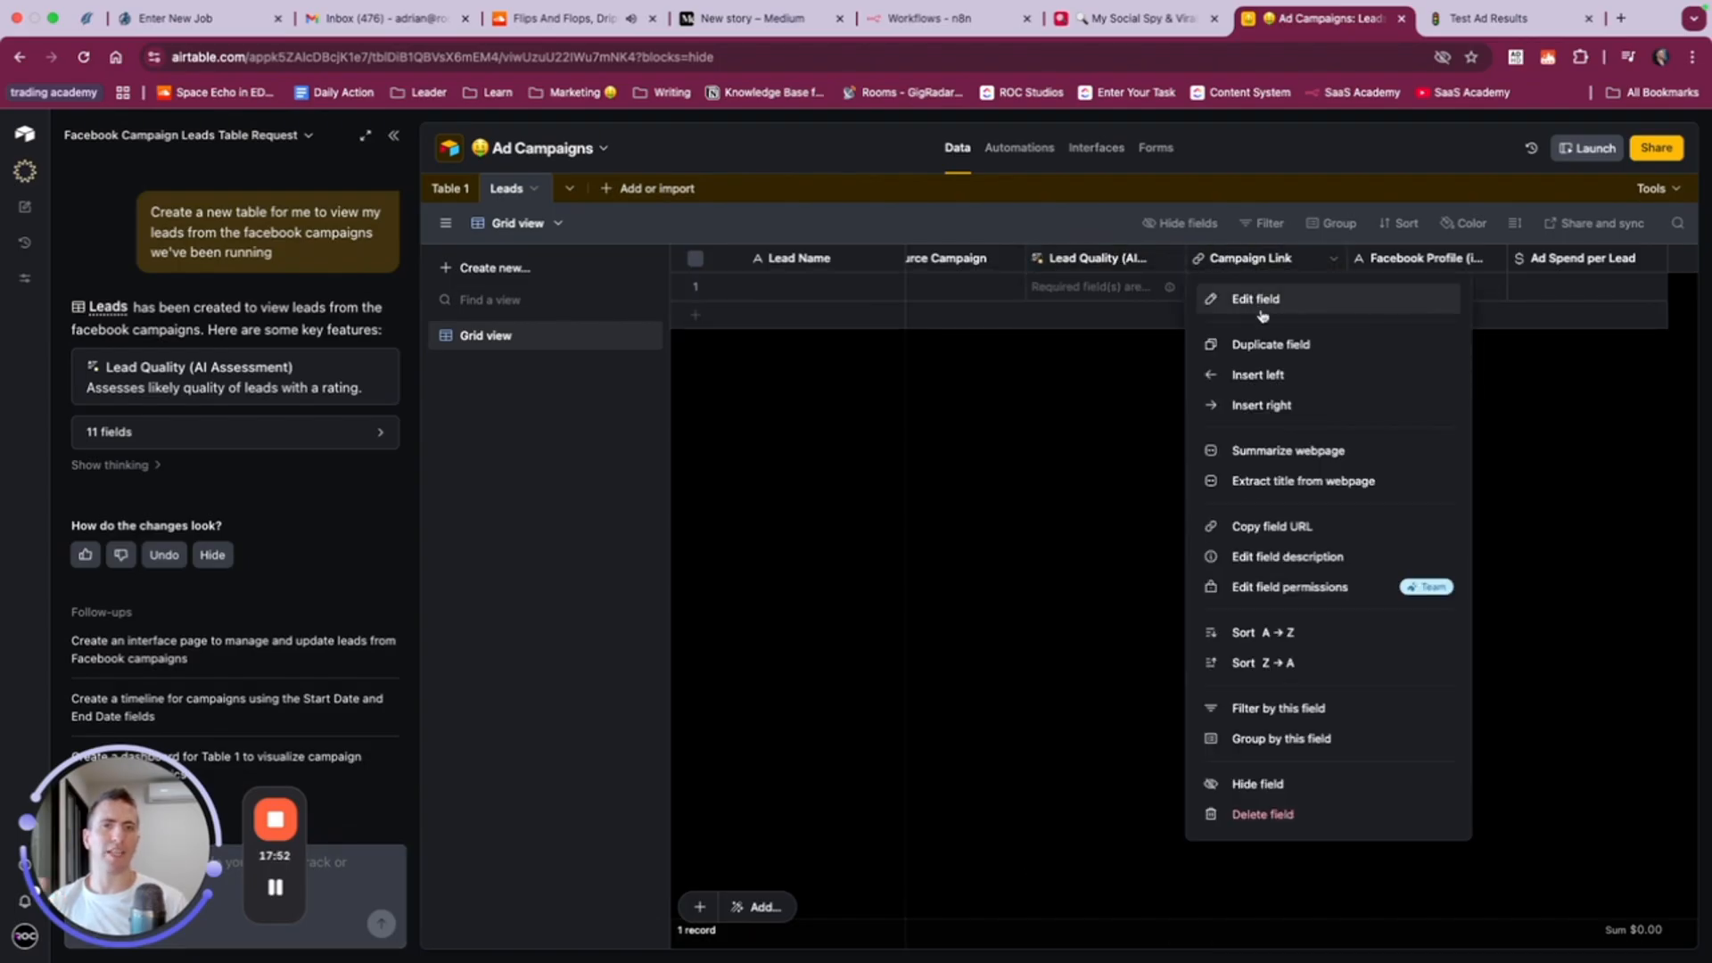
{"action": "left_click", "coordinate": [1257, 301]}
{"action": "left_click", "coordinate": [1541, 396]}
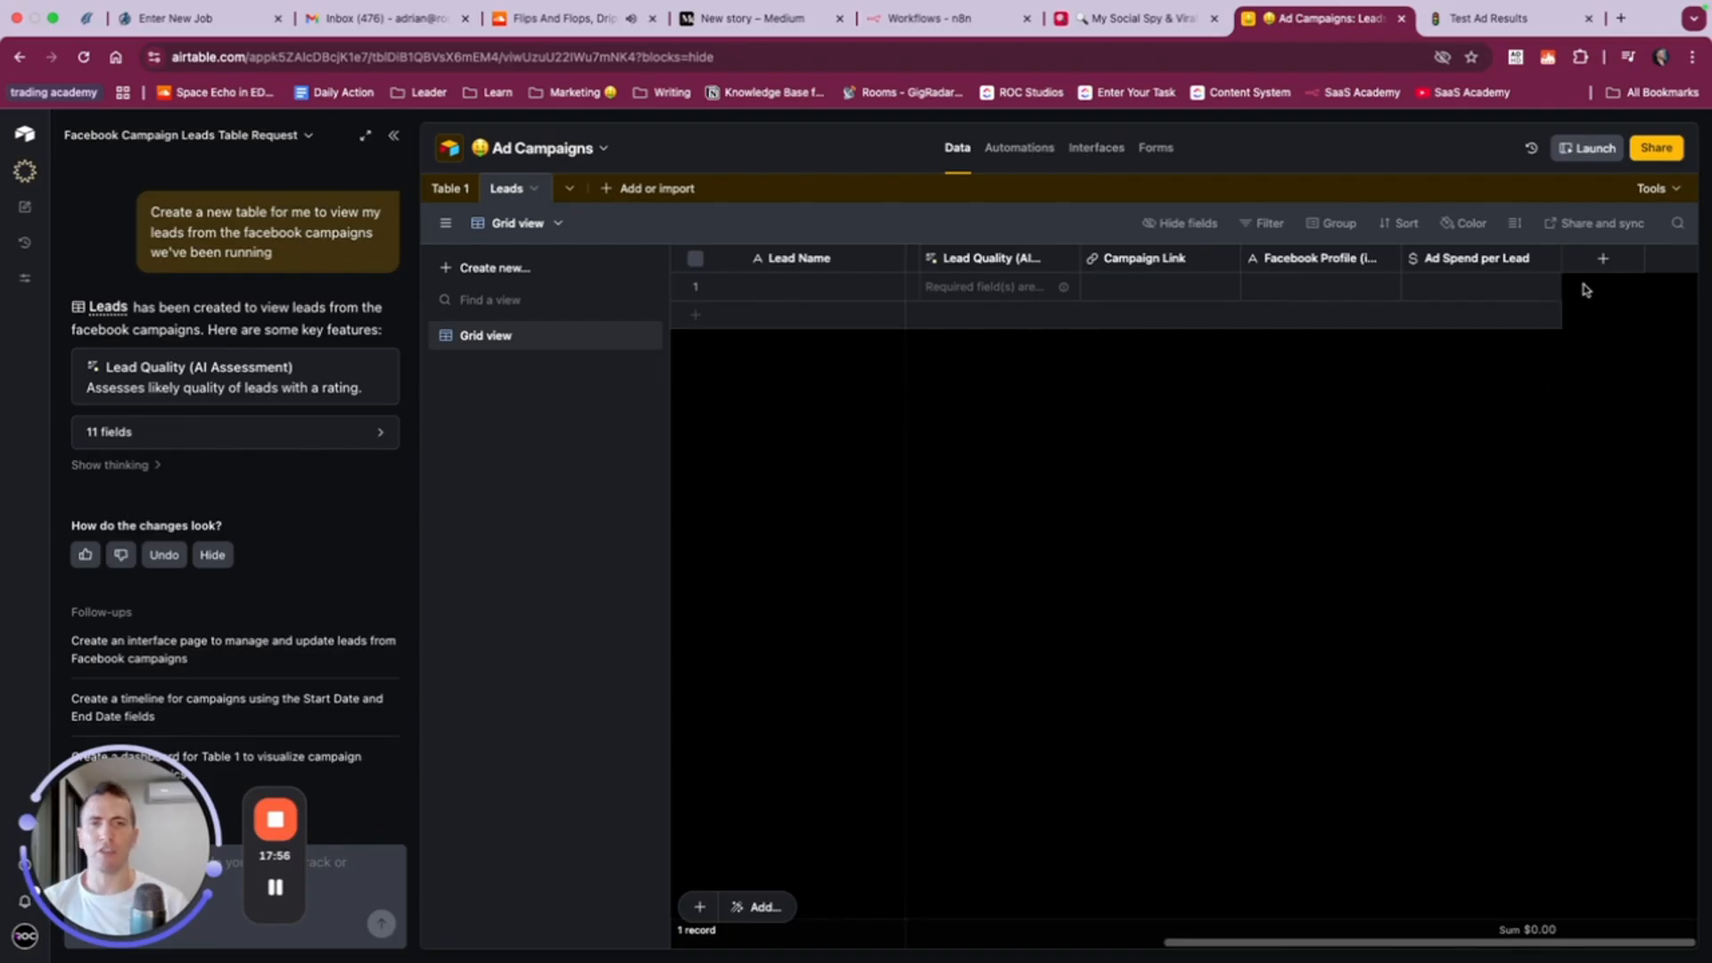
{"action": "left_click", "coordinate": [1601, 262]}
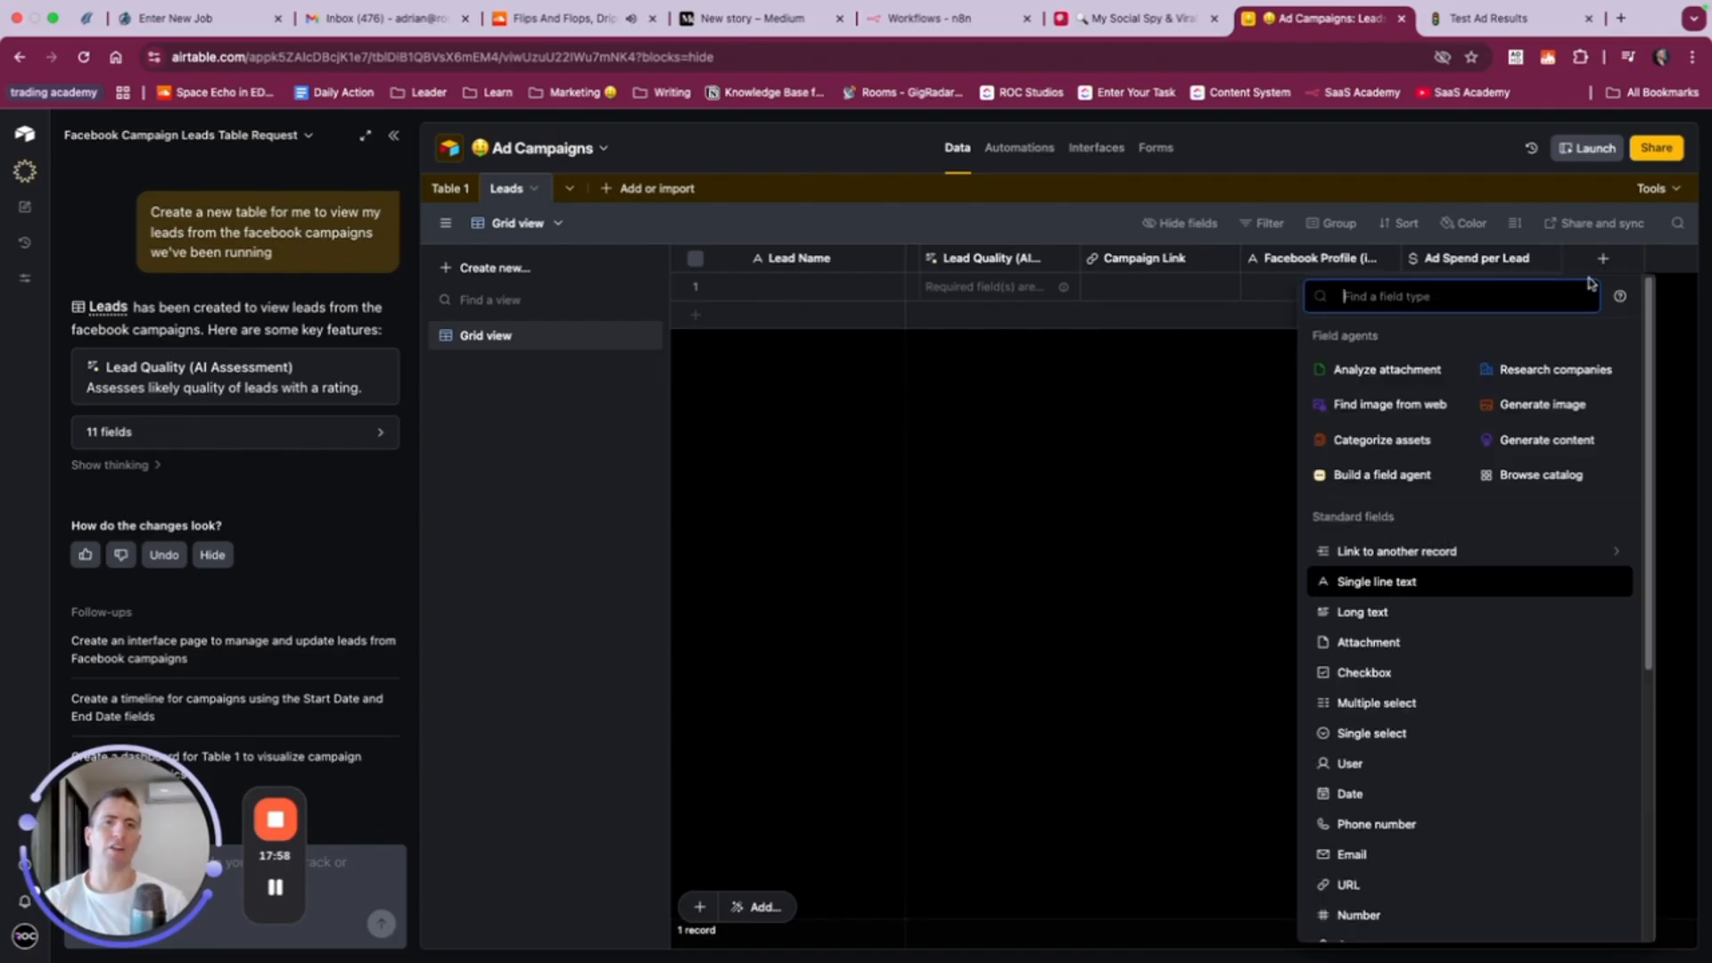
{"action": "left_click", "coordinate": [1132, 397]}
- Delete the Campaign Link and Ad Spend per Lead fields from the Leads table
{"action": "right_click", "coordinate": [1128, 260]}
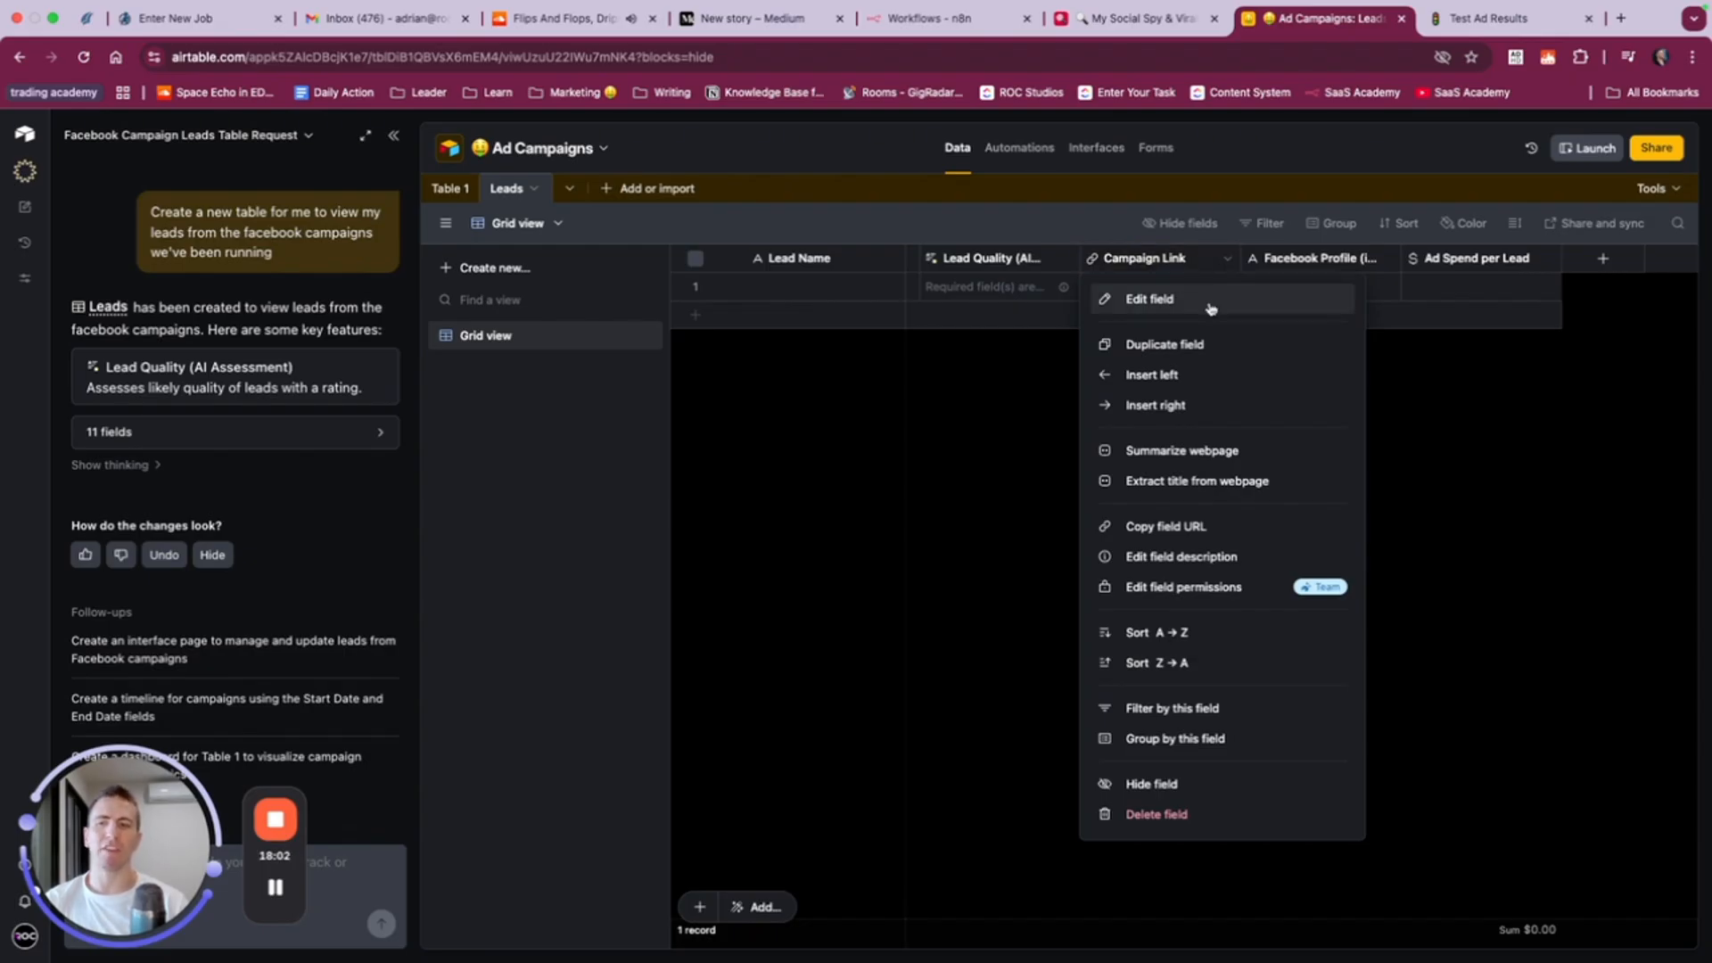
{"action": "left_click", "coordinate": [1189, 816]}
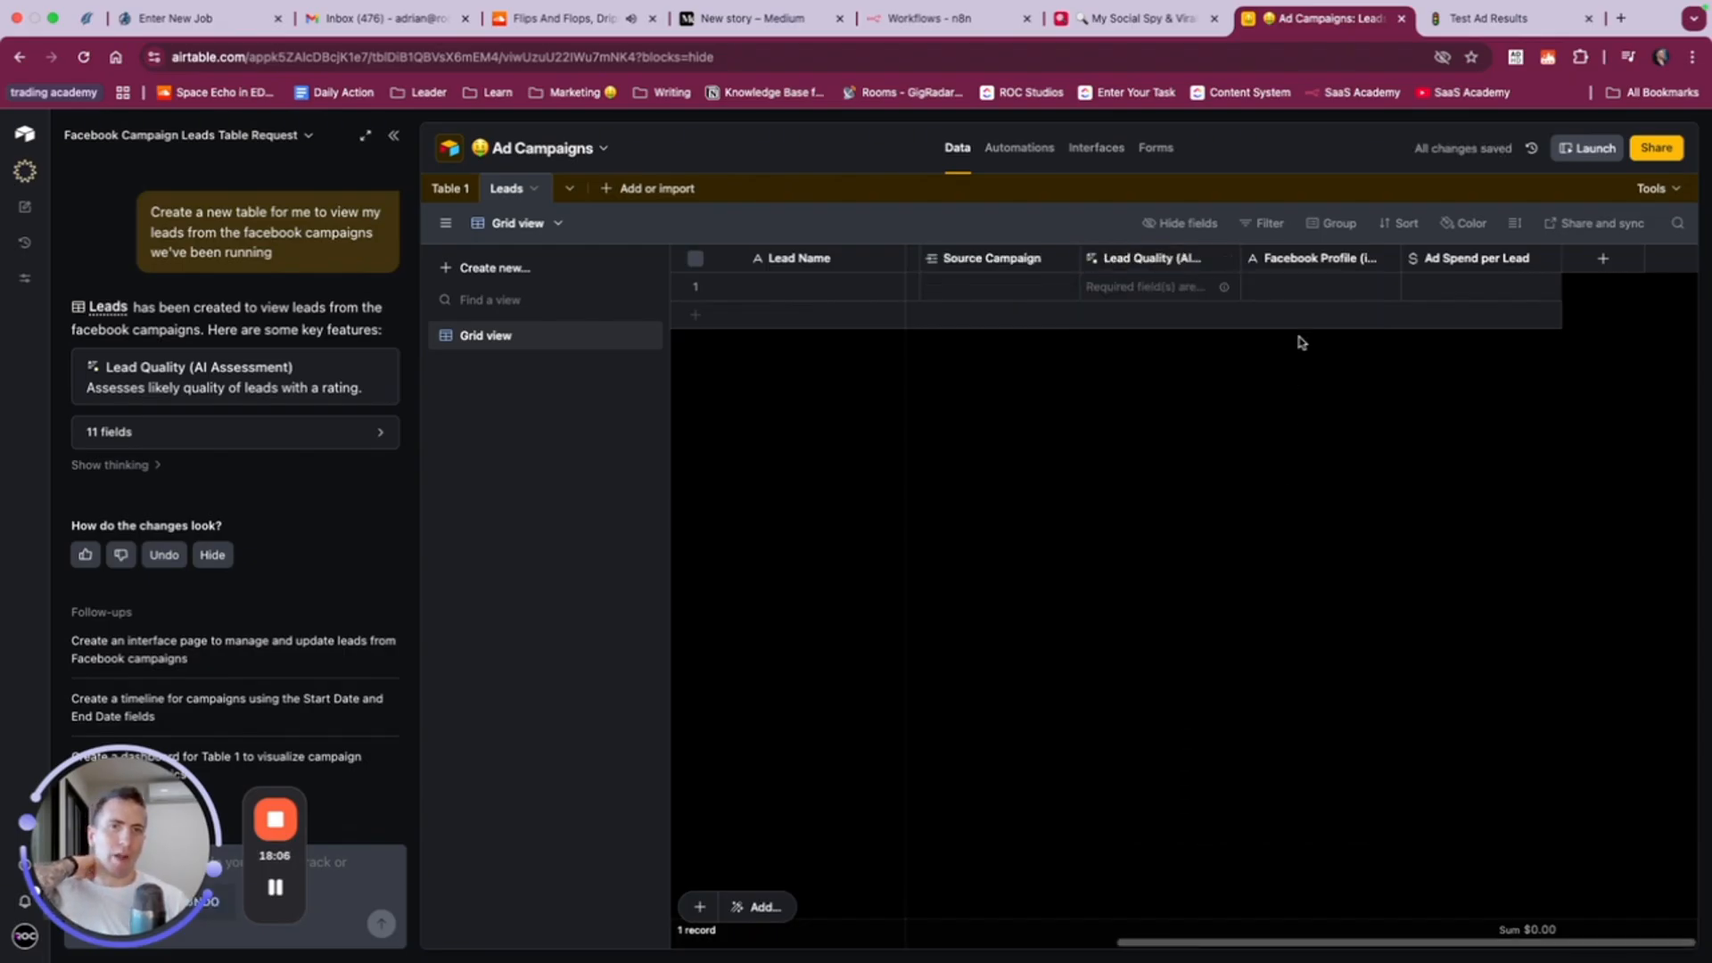
{"action": "right_click", "coordinate": [1504, 266]}
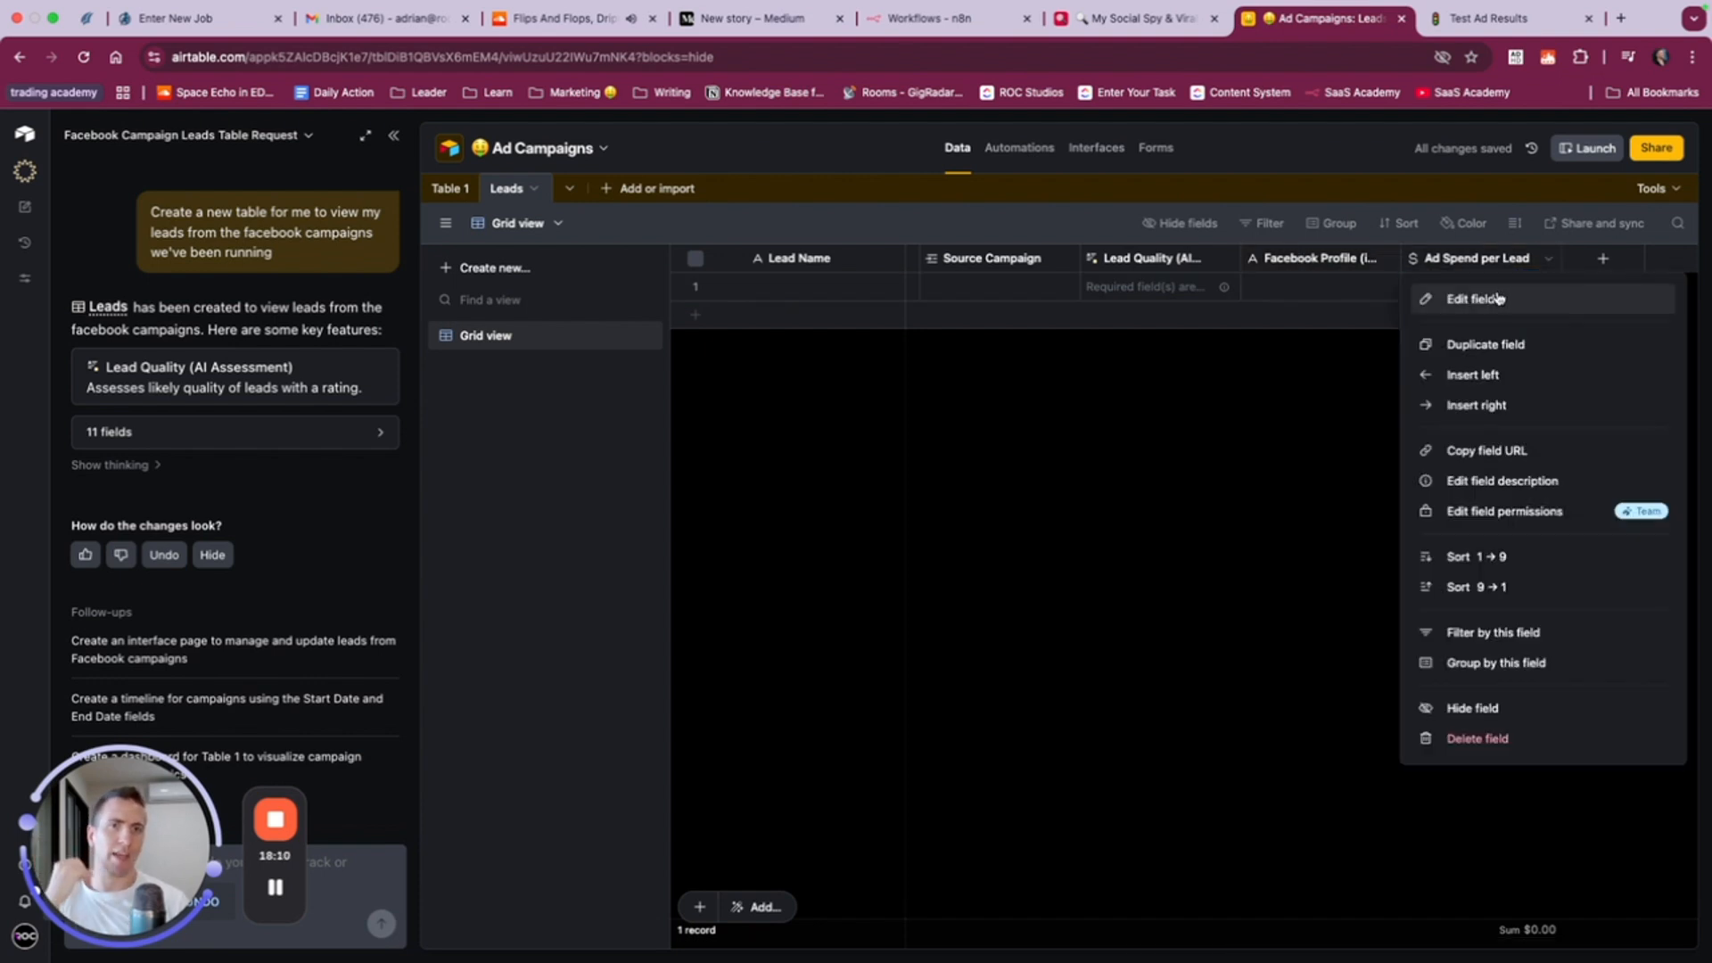
{"action": "left_click", "coordinate": [1499, 298]}
{"action": "left_click", "coordinate": [1179, 553]}
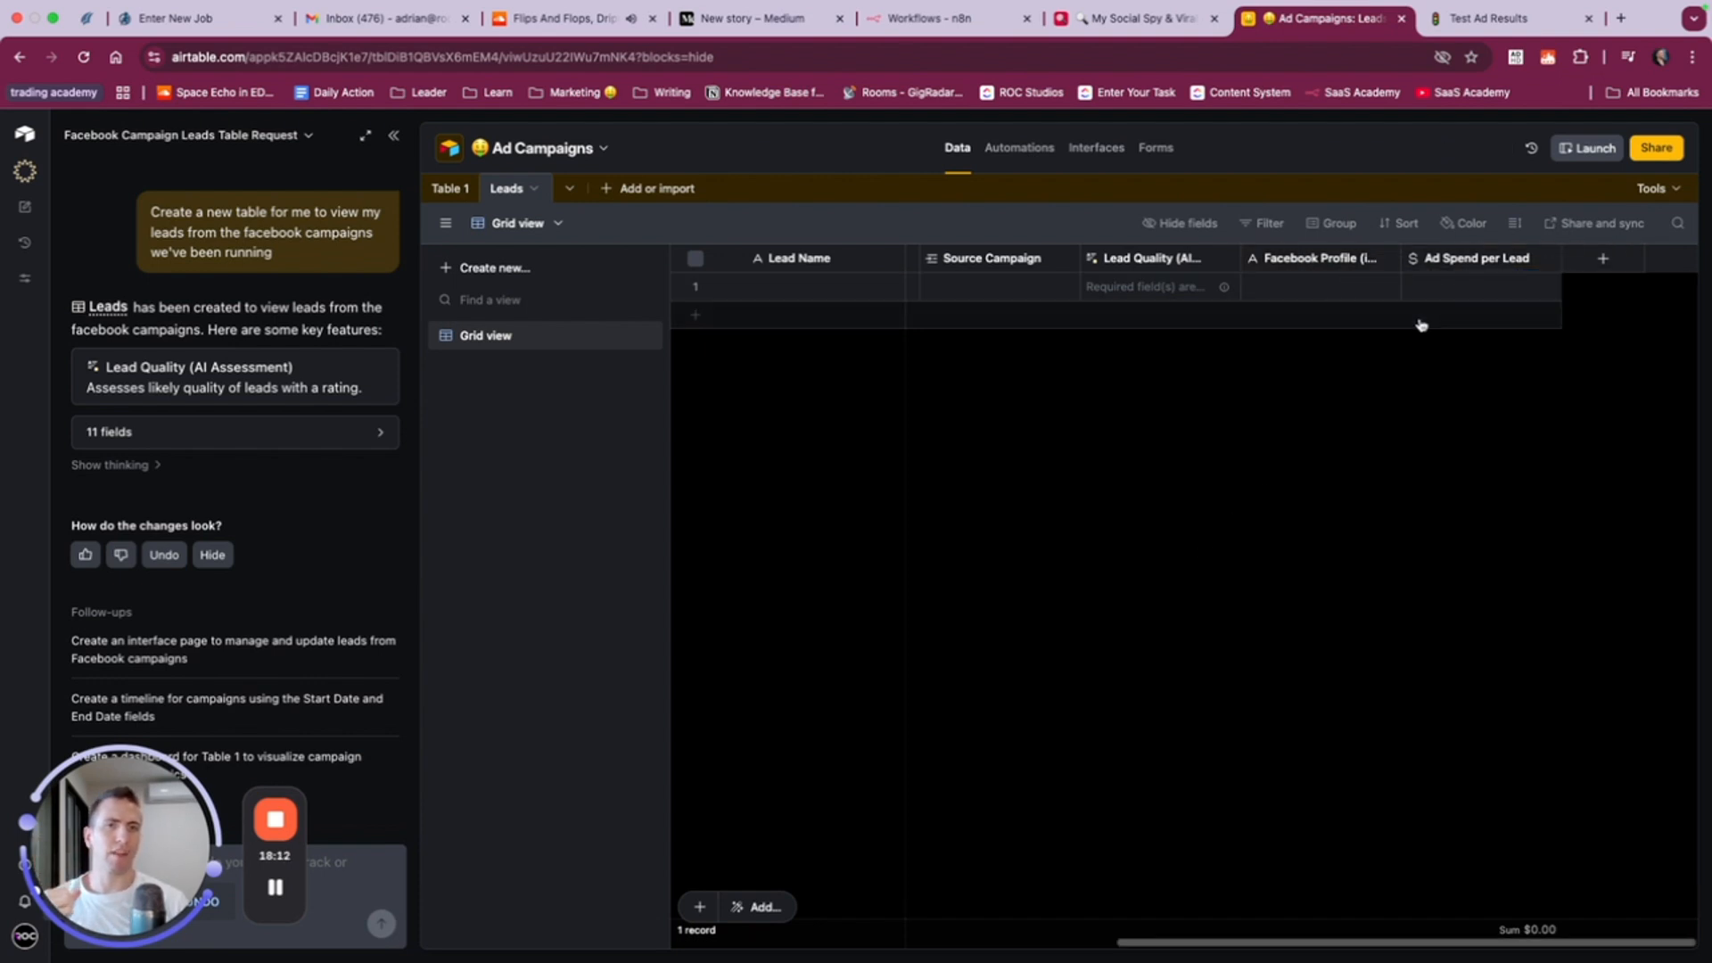
{"action": "right_click", "coordinate": [1463, 259]}
{"action": "left_click", "coordinate": [1510, 737]}
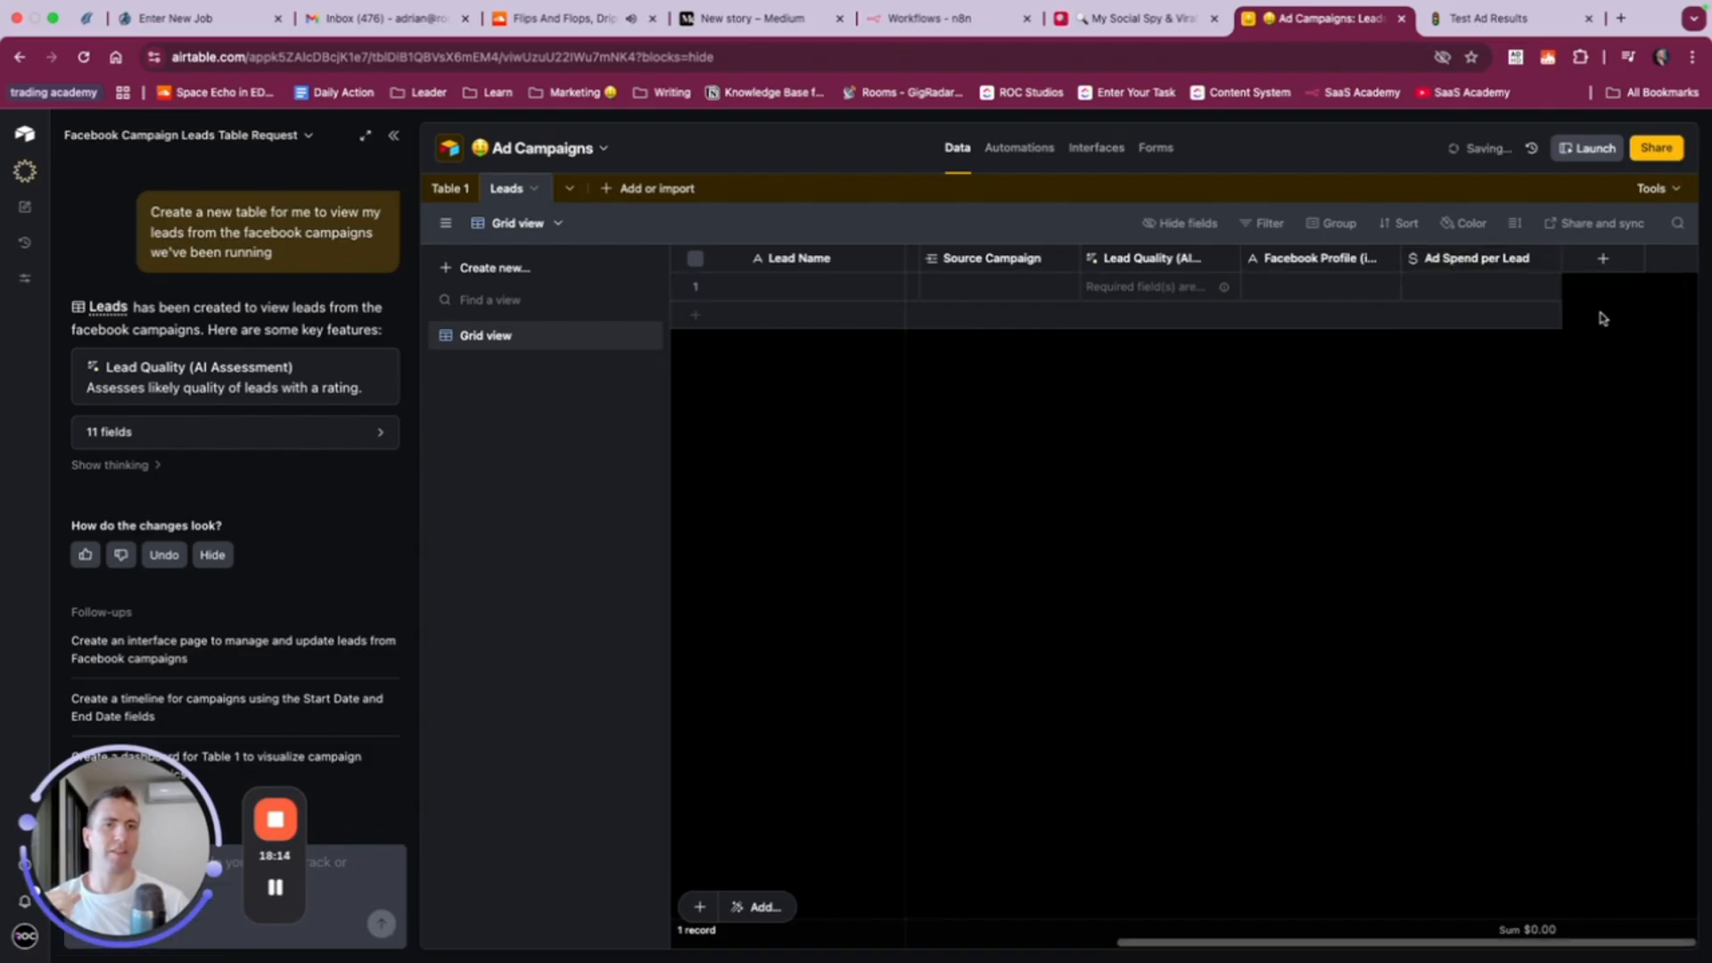
- Add a linked-record field named Campaign to the Leads table, linking to Table 1 with multiple-record linking turned off
{"action": "left_click", "coordinate": [1603, 258]}
{"action": "type", "text": "rela"}
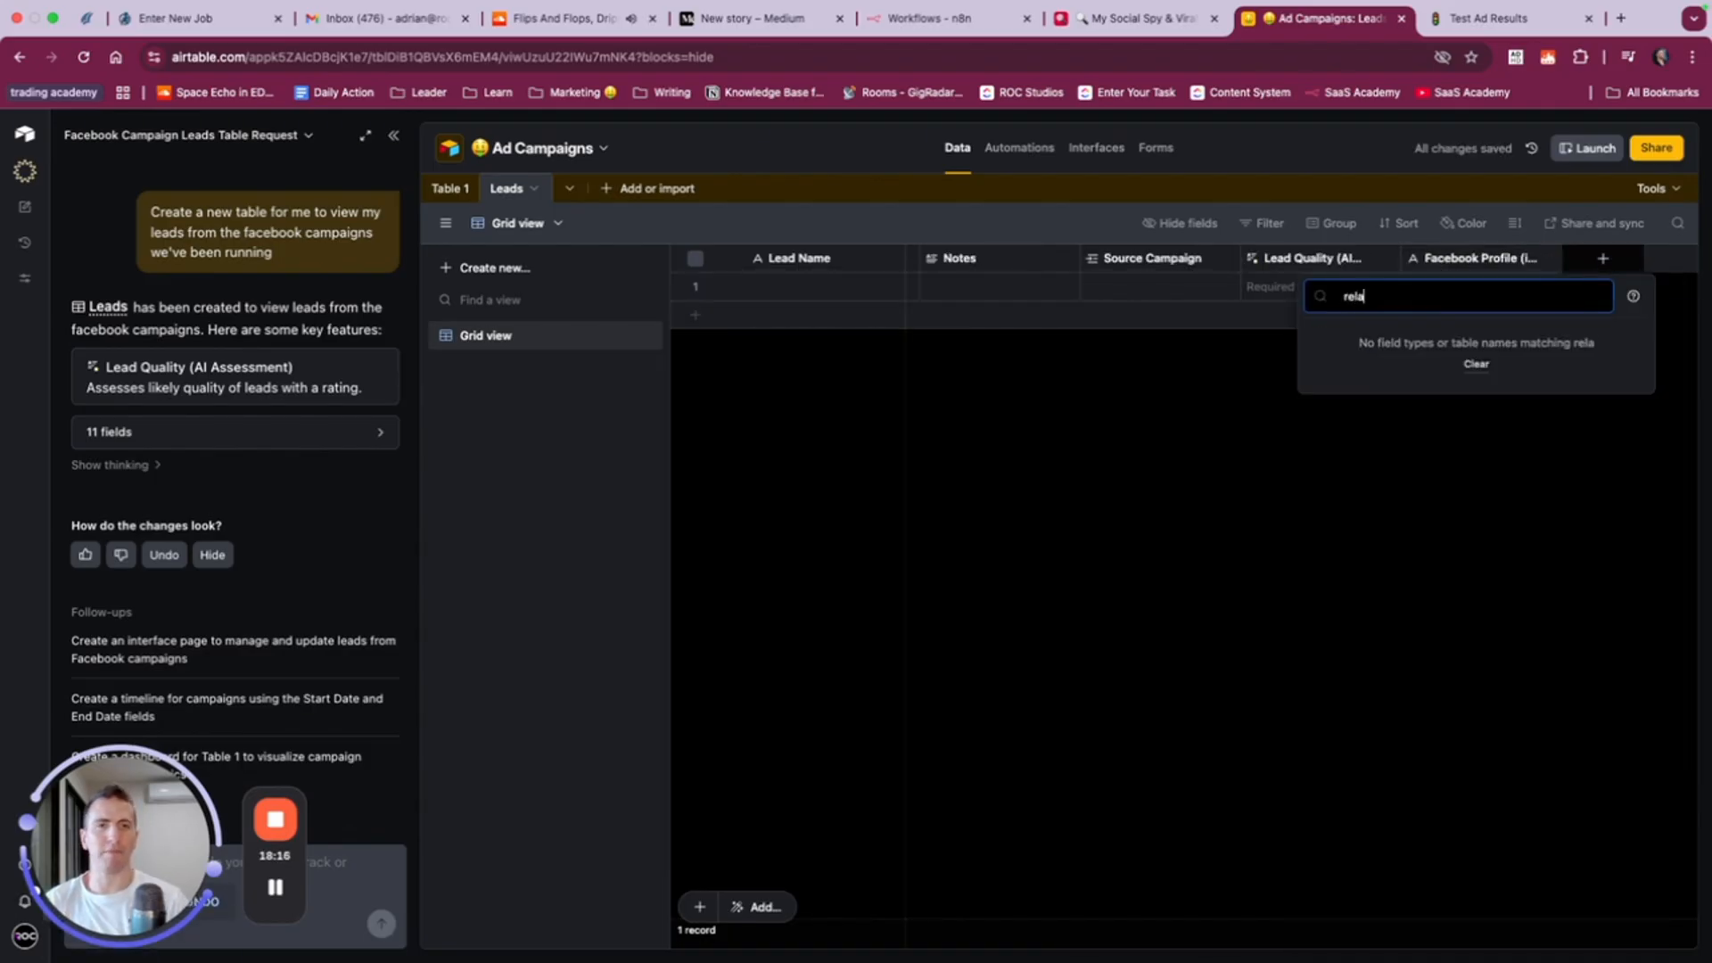
{"action": "key", "text": "BackSpace"}
{"action": "key", "text": "BackSpace"}
{"action": "key", "text": "BackSpace"}
{"action": "key", "text": "BackSpace"}
{"action": "type", "text": "link"}
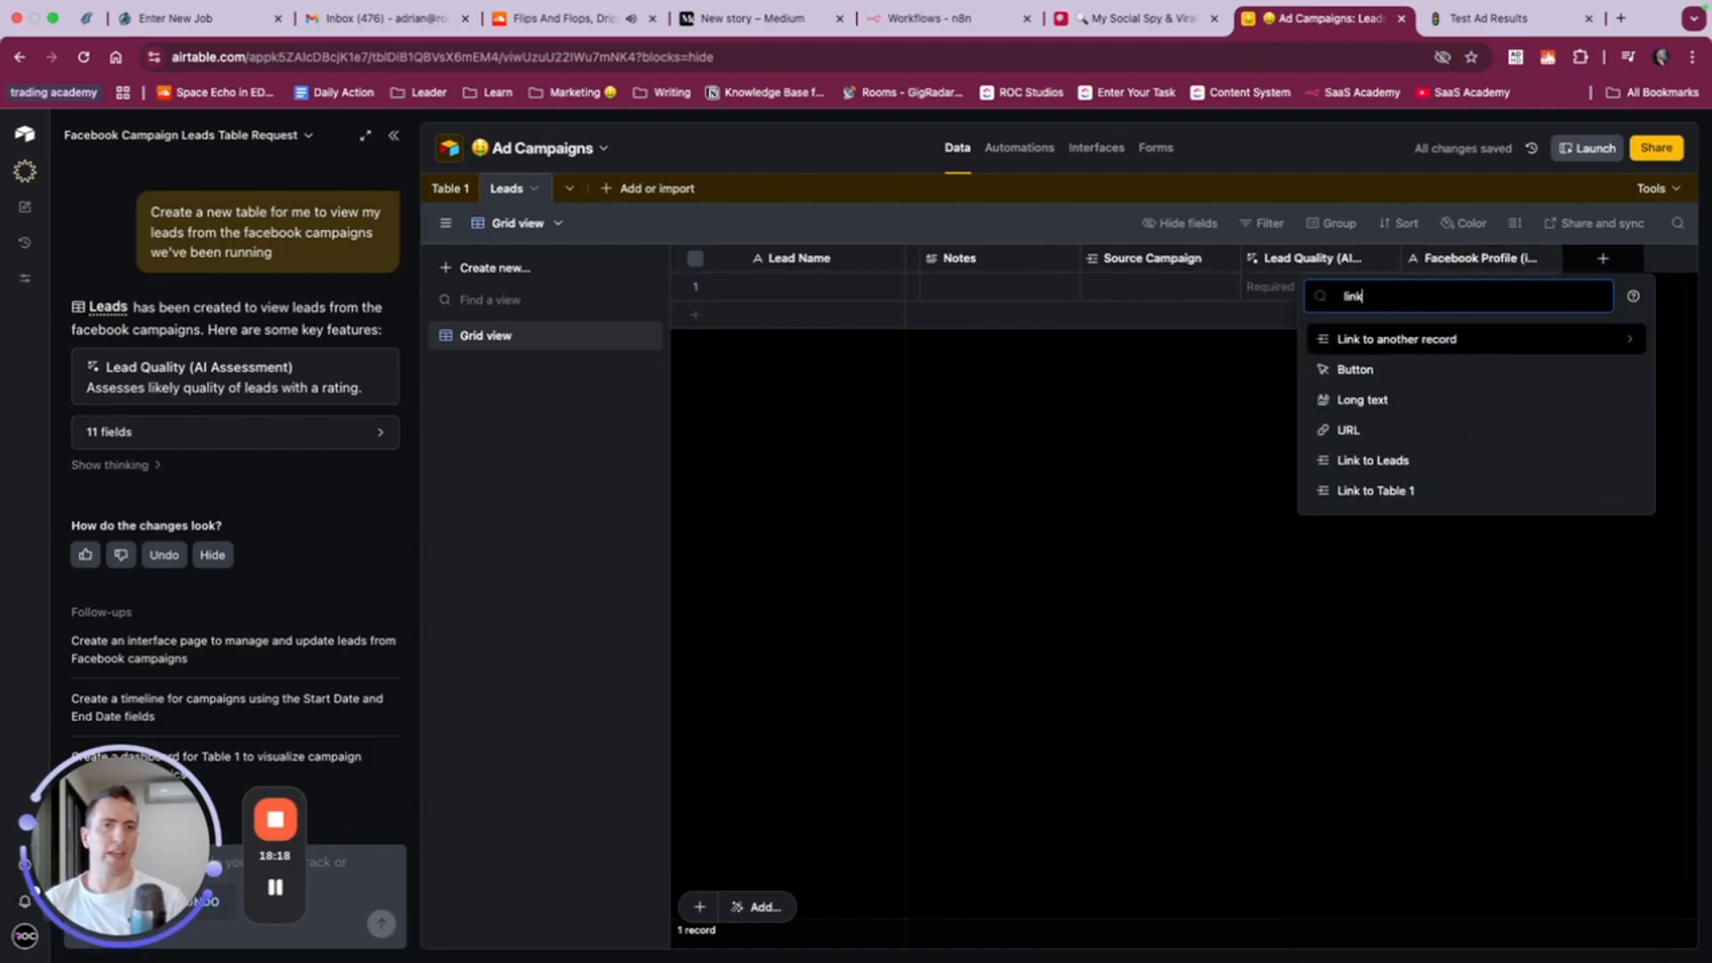
{"action": "left_click", "coordinate": [1362, 348]}
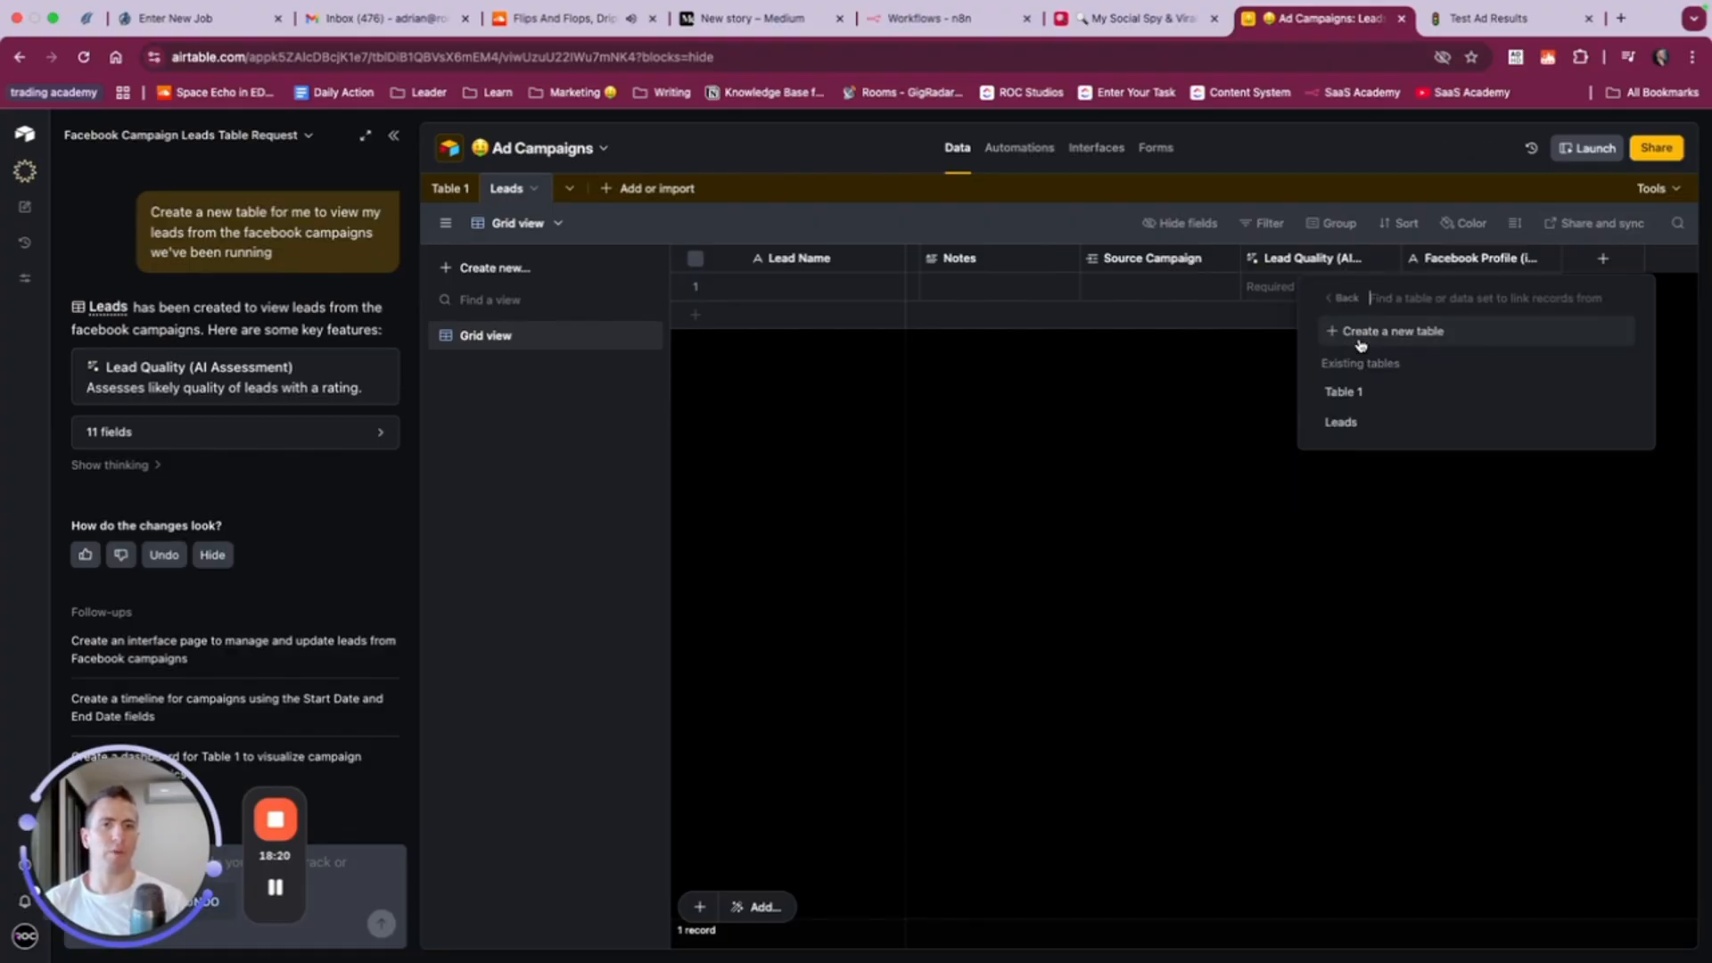
{"action": "left_click", "coordinate": [1351, 395]}
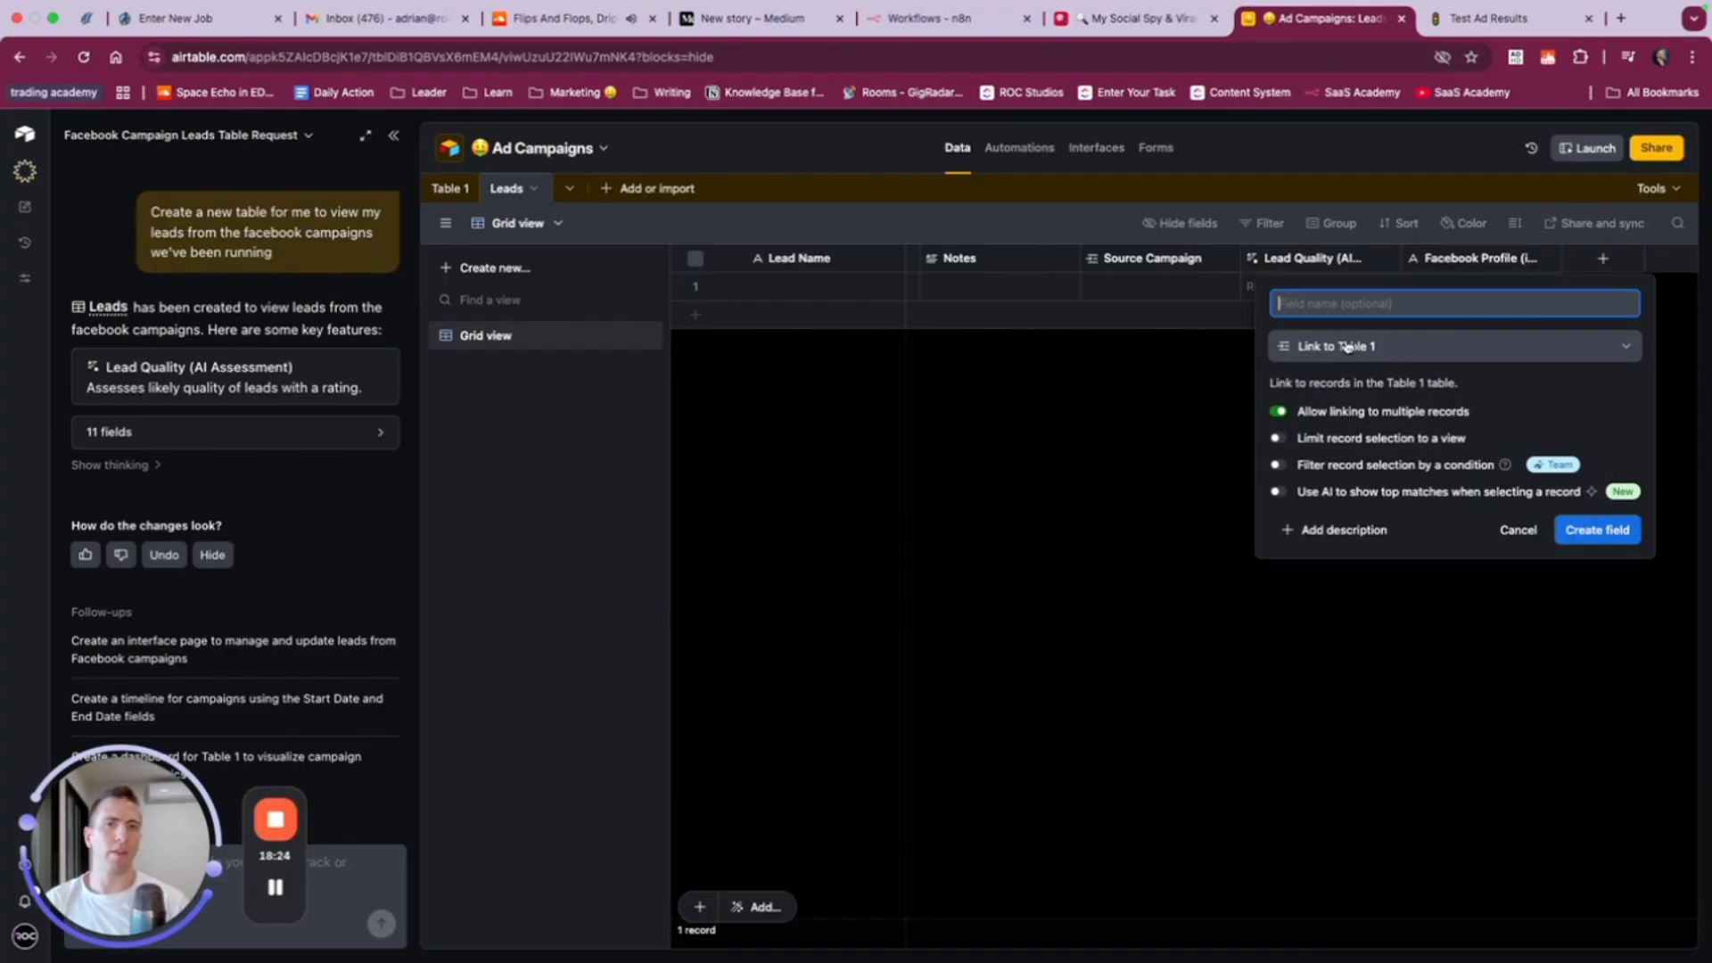
{"action": "type", "text": "Campaign"}
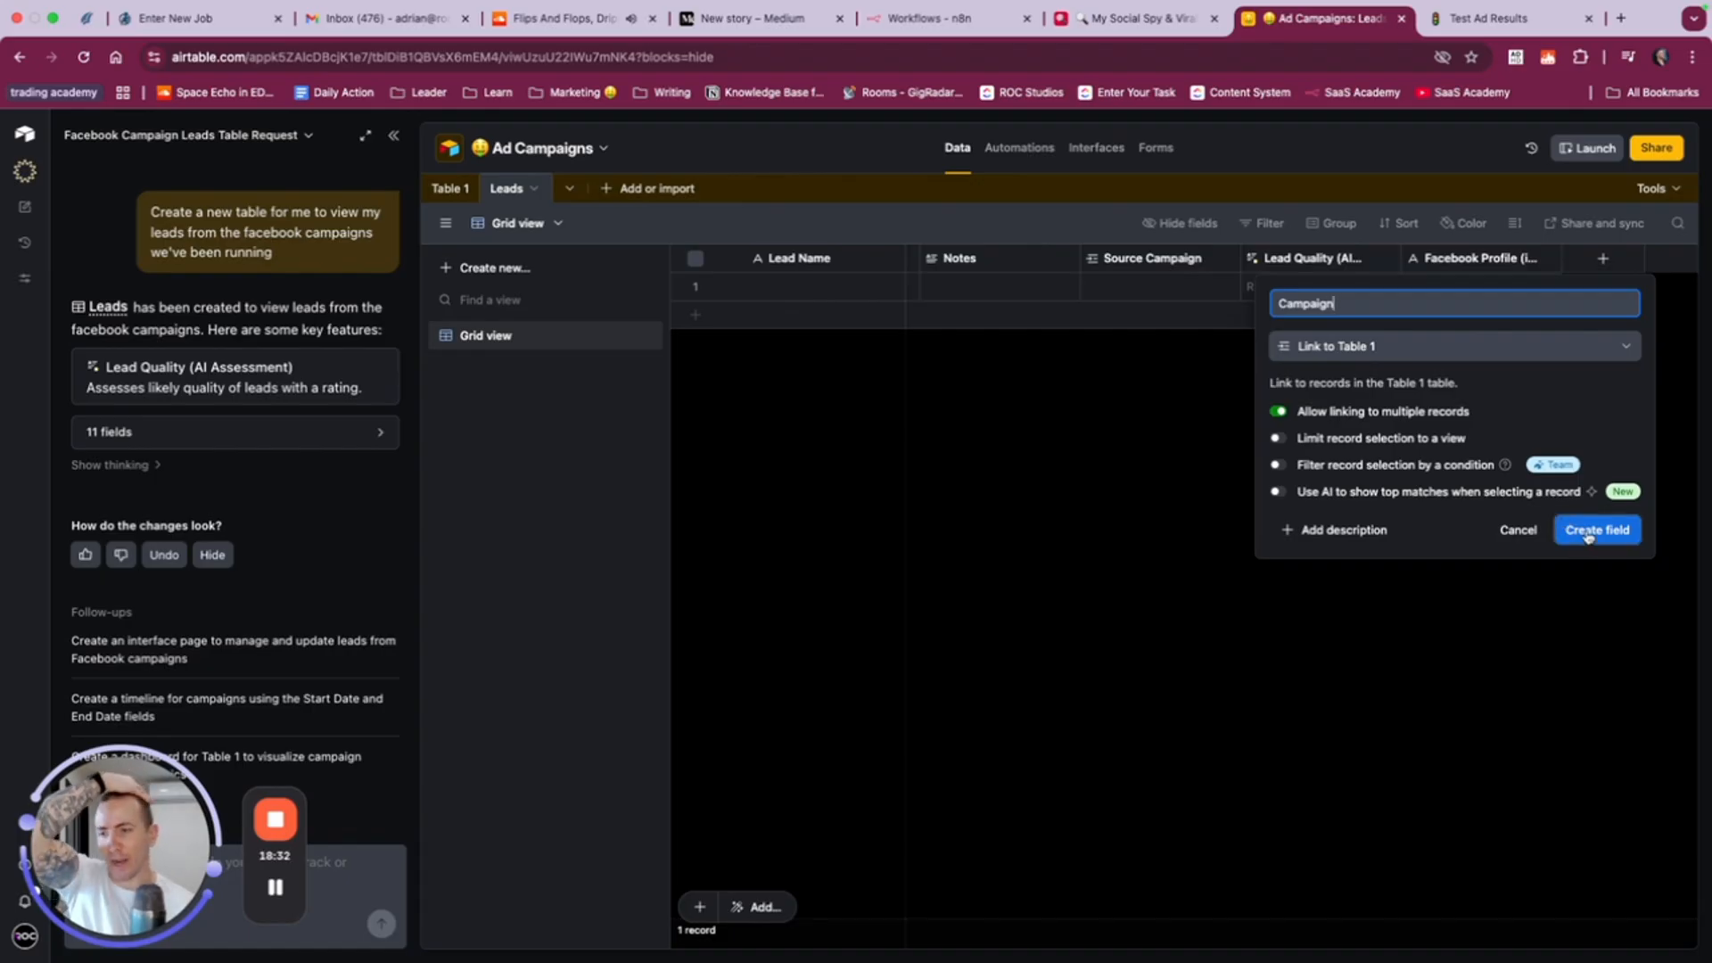
{"action": "left_click", "coordinate": [1279, 414]}
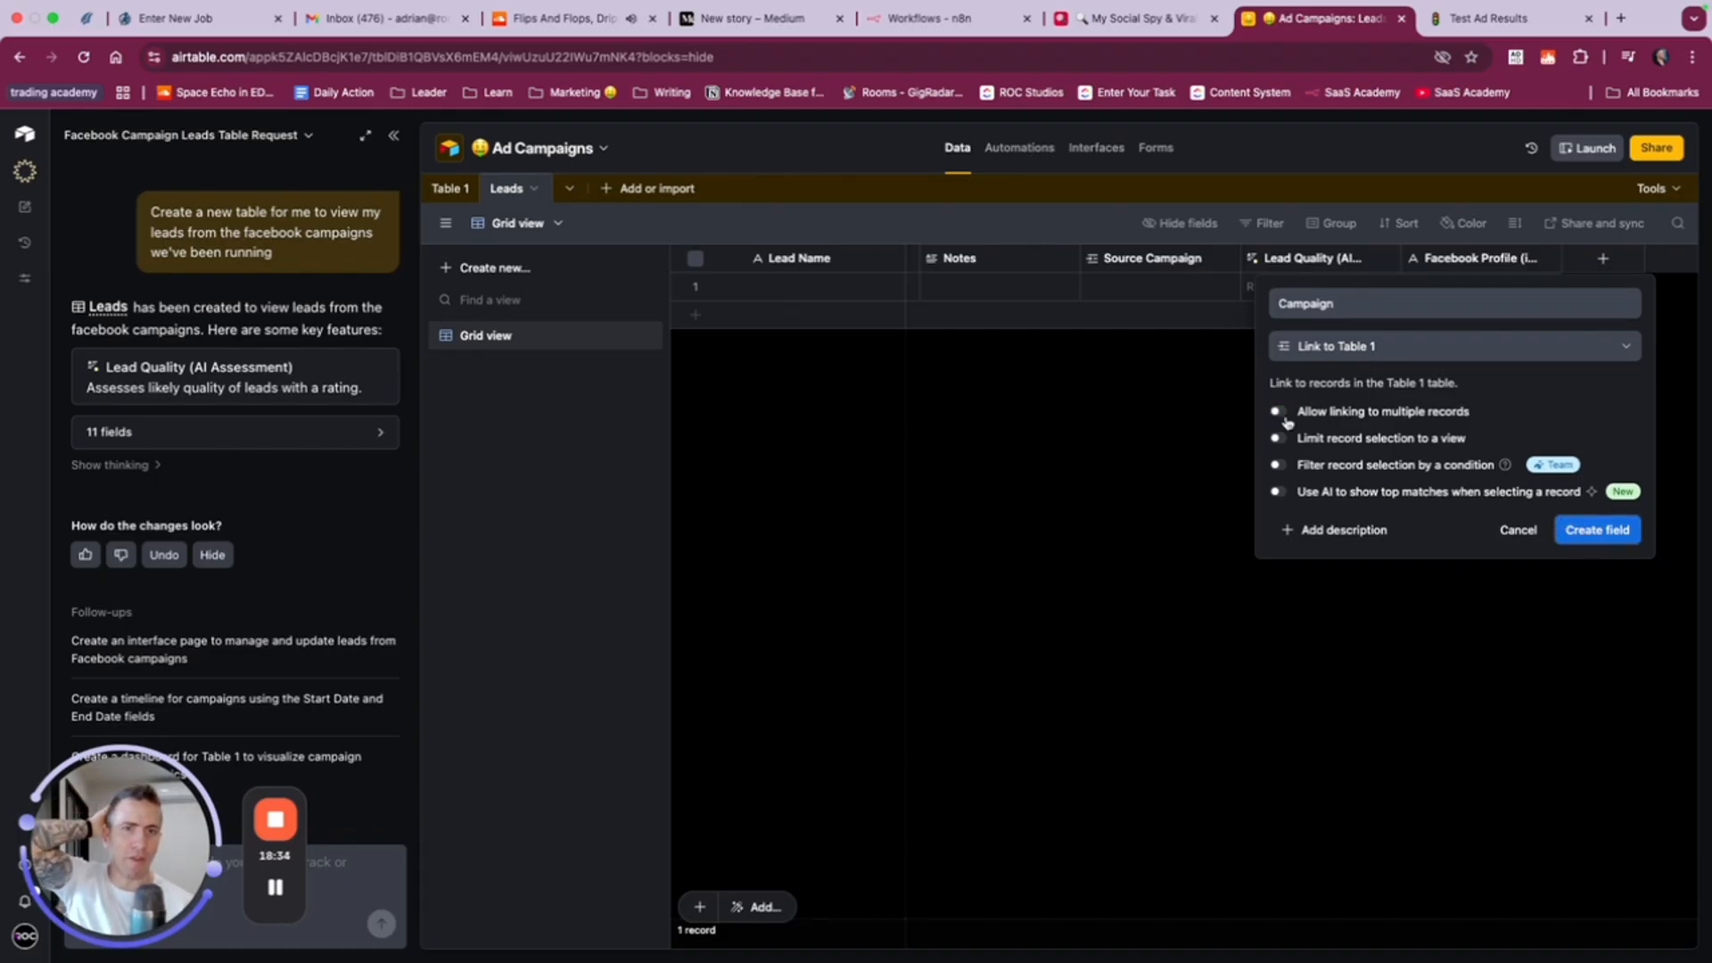
{"action": "left_click", "coordinate": [1623, 532]}
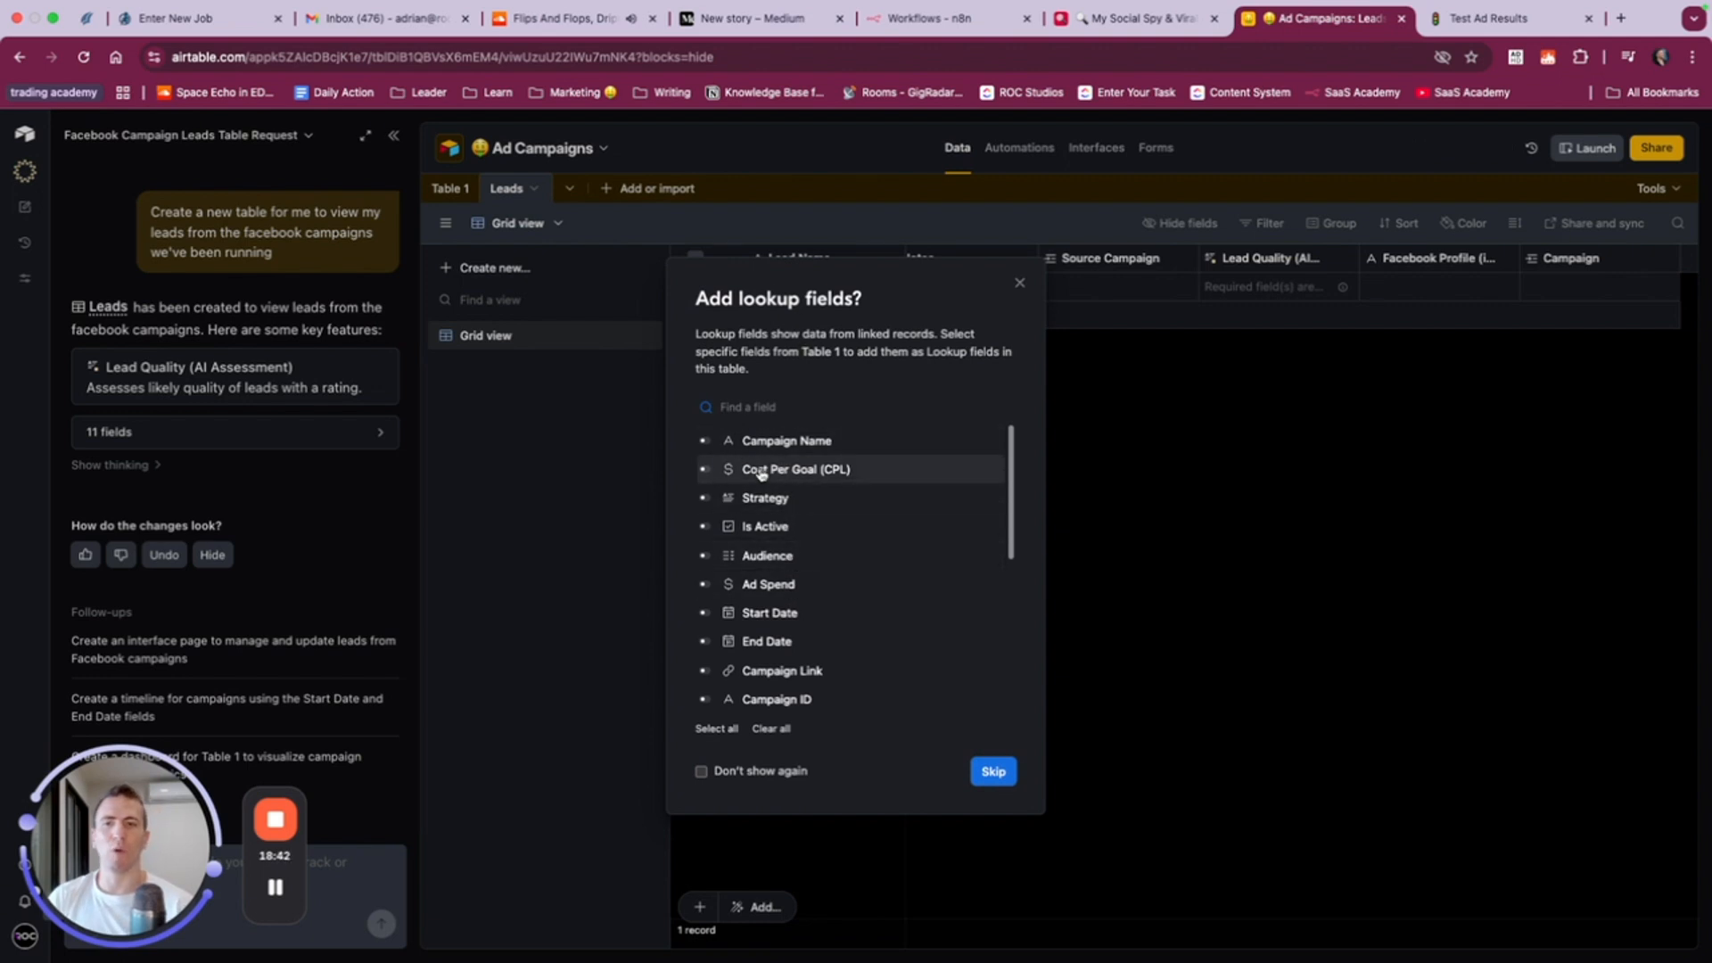
- Add Is Active and Campaign Link from Table 1 as lookup fields in the Leads table
{"action": "left_click", "coordinate": [705, 672]}
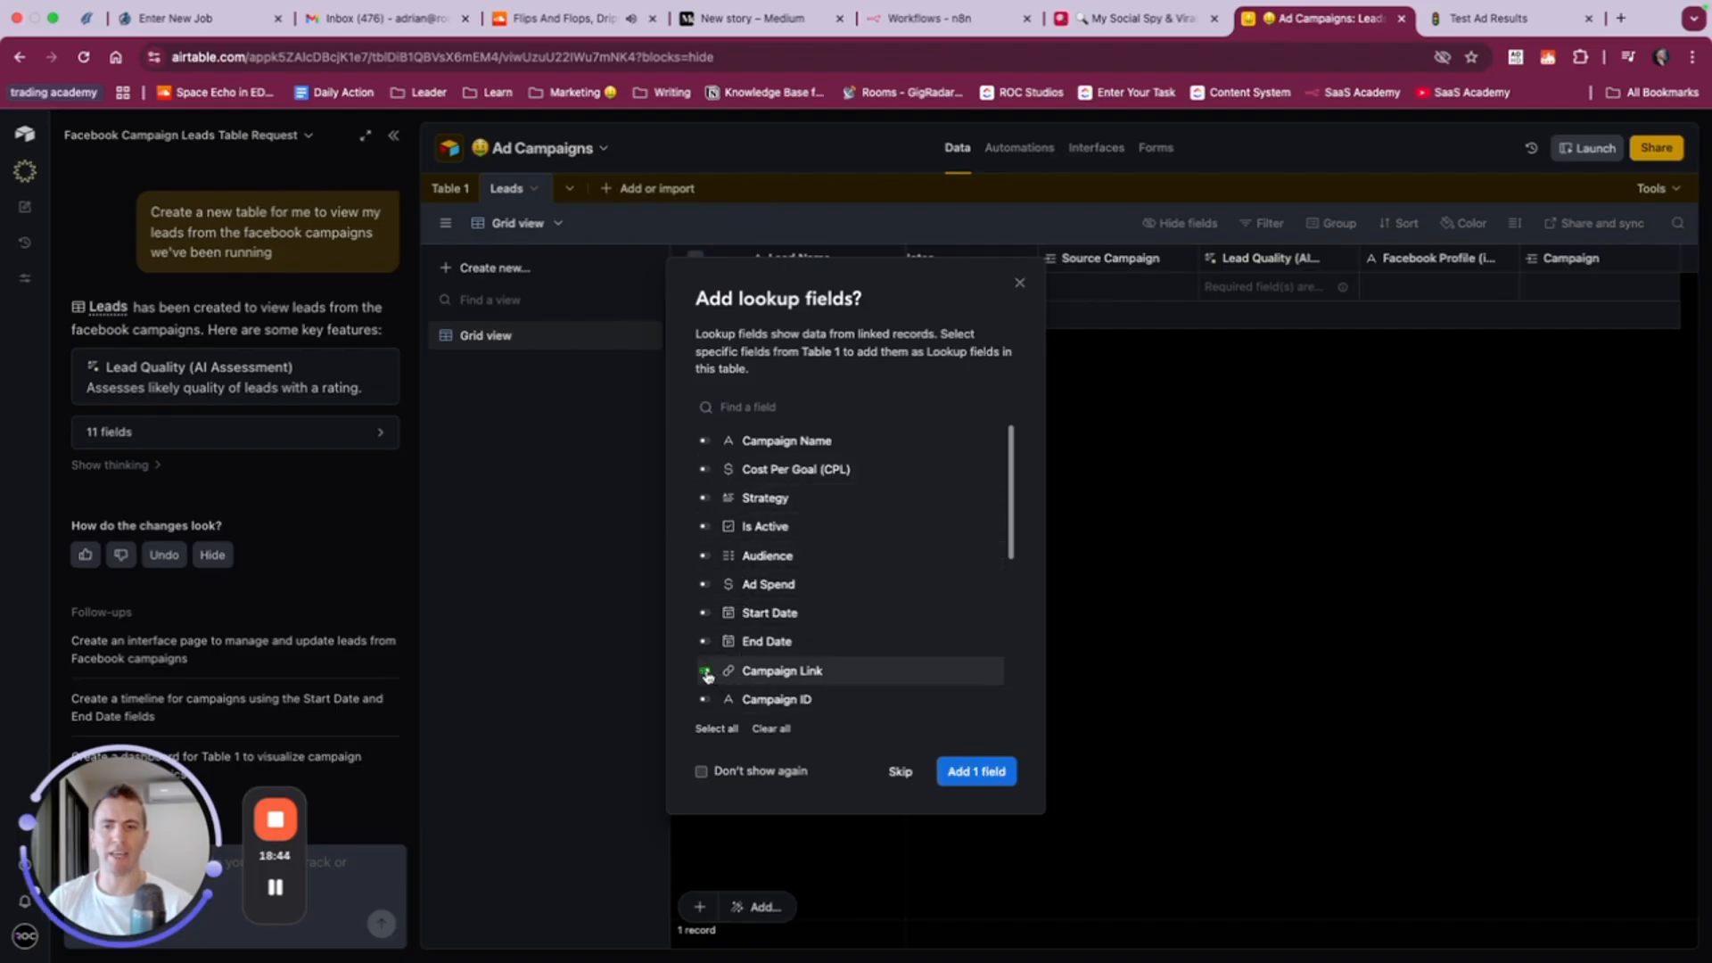
{"action": "scroll", "coordinate": [814, 669], "scroll_direction": "down", "scroll_amount": 3}
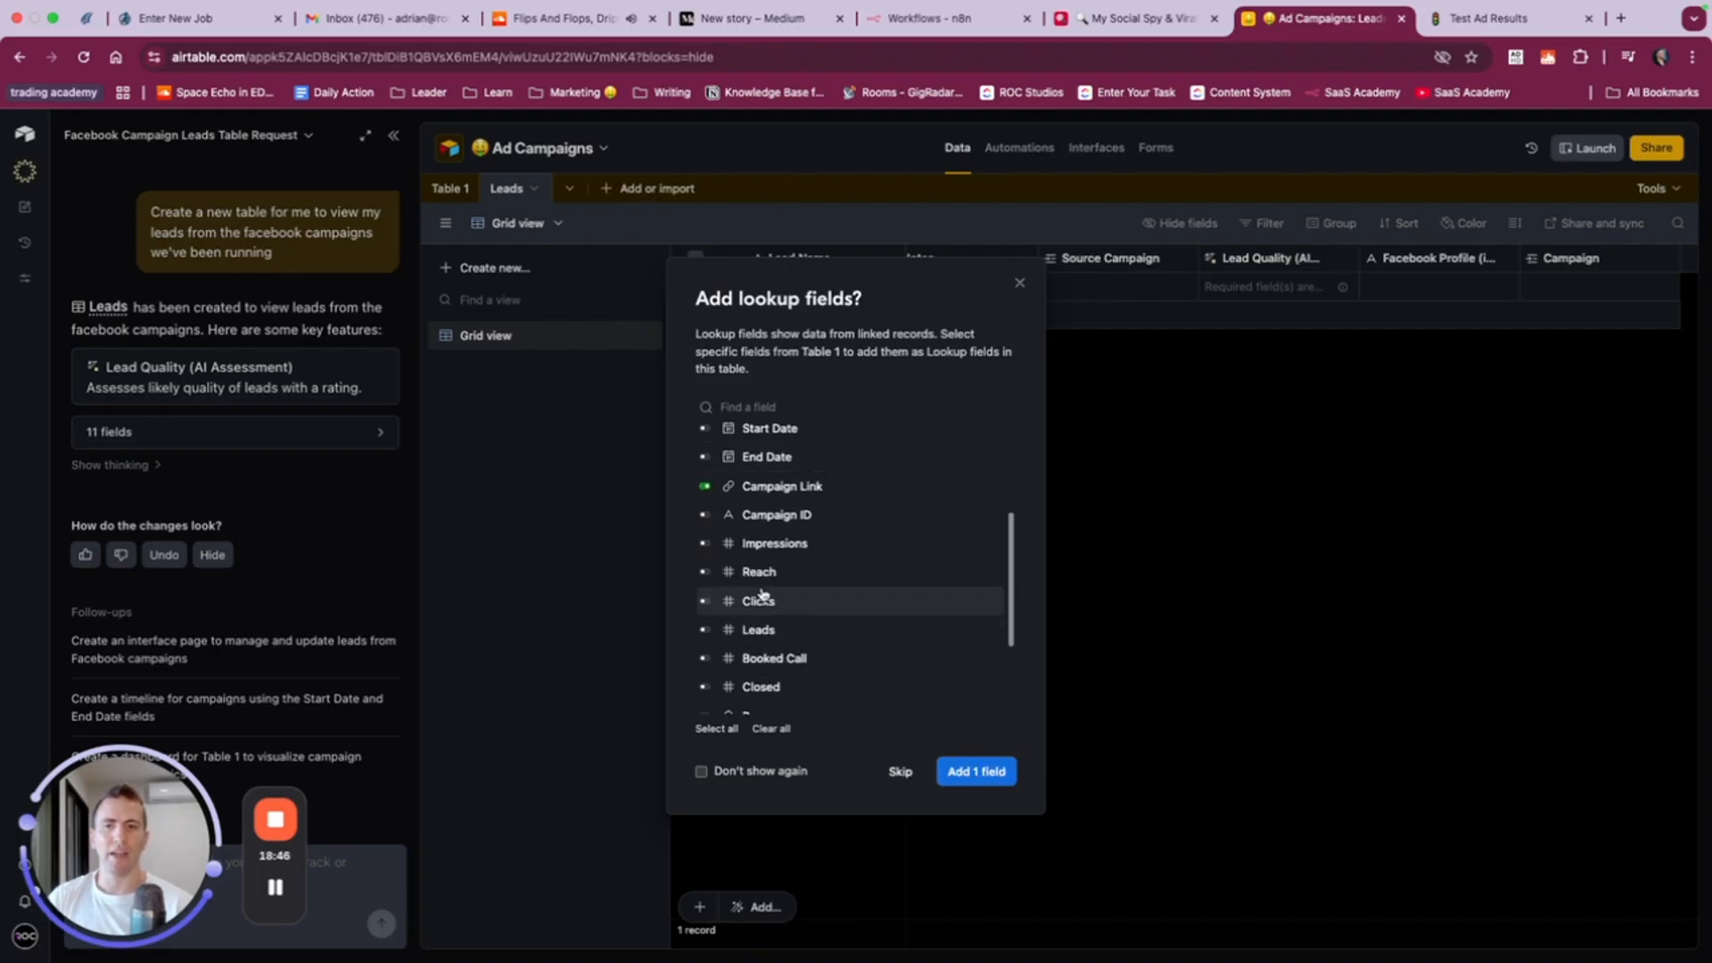
{"action": "scroll", "coordinate": [753, 588], "scroll_direction": "up", "scroll_amount": 2}
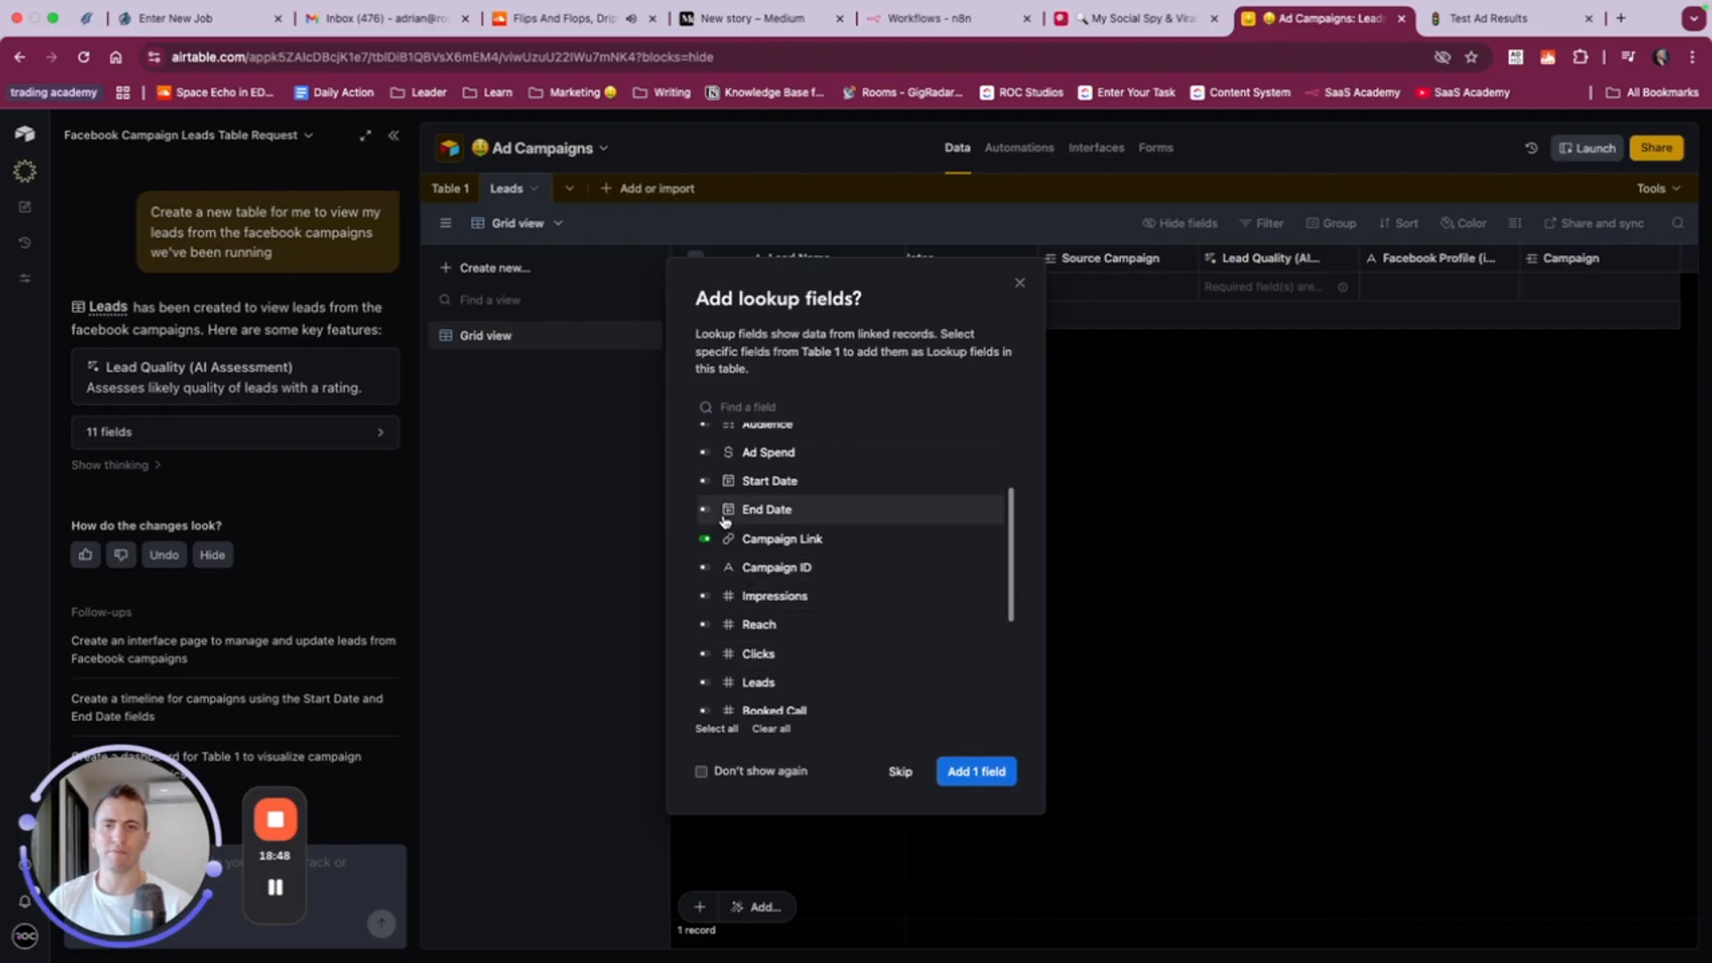
{"action": "scroll", "coordinate": [724, 523], "scroll_direction": "up", "scroll_amount": 2}
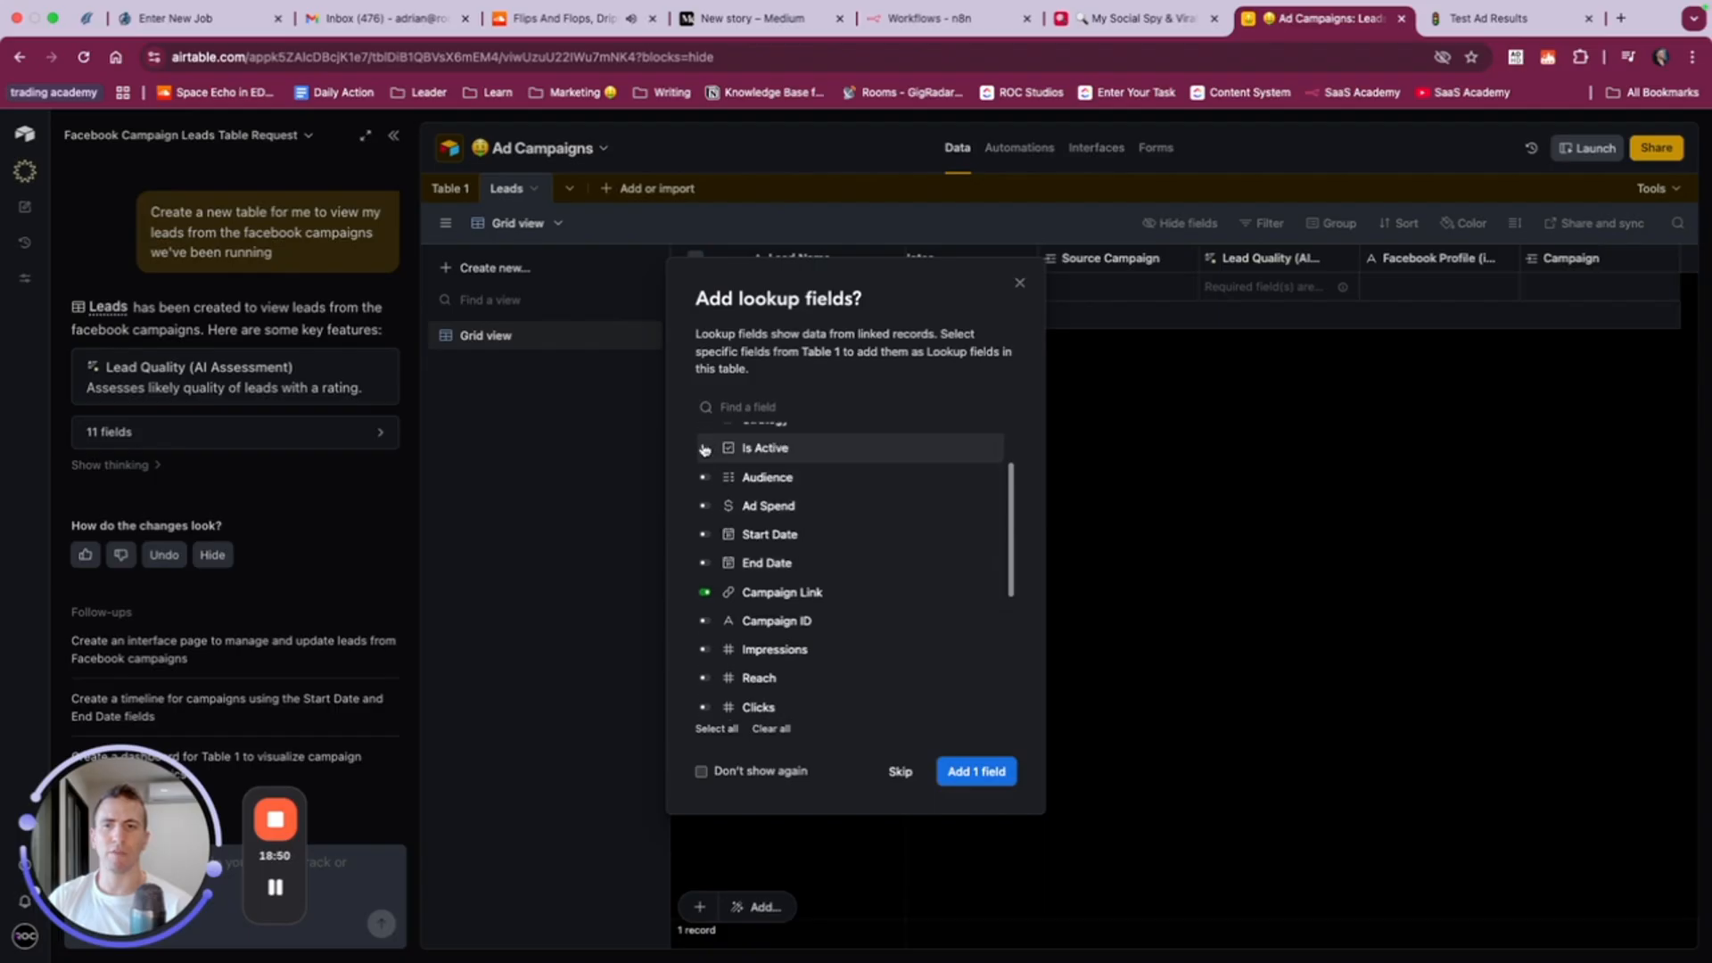
{"action": "left_click", "coordinate": [974, 770]}
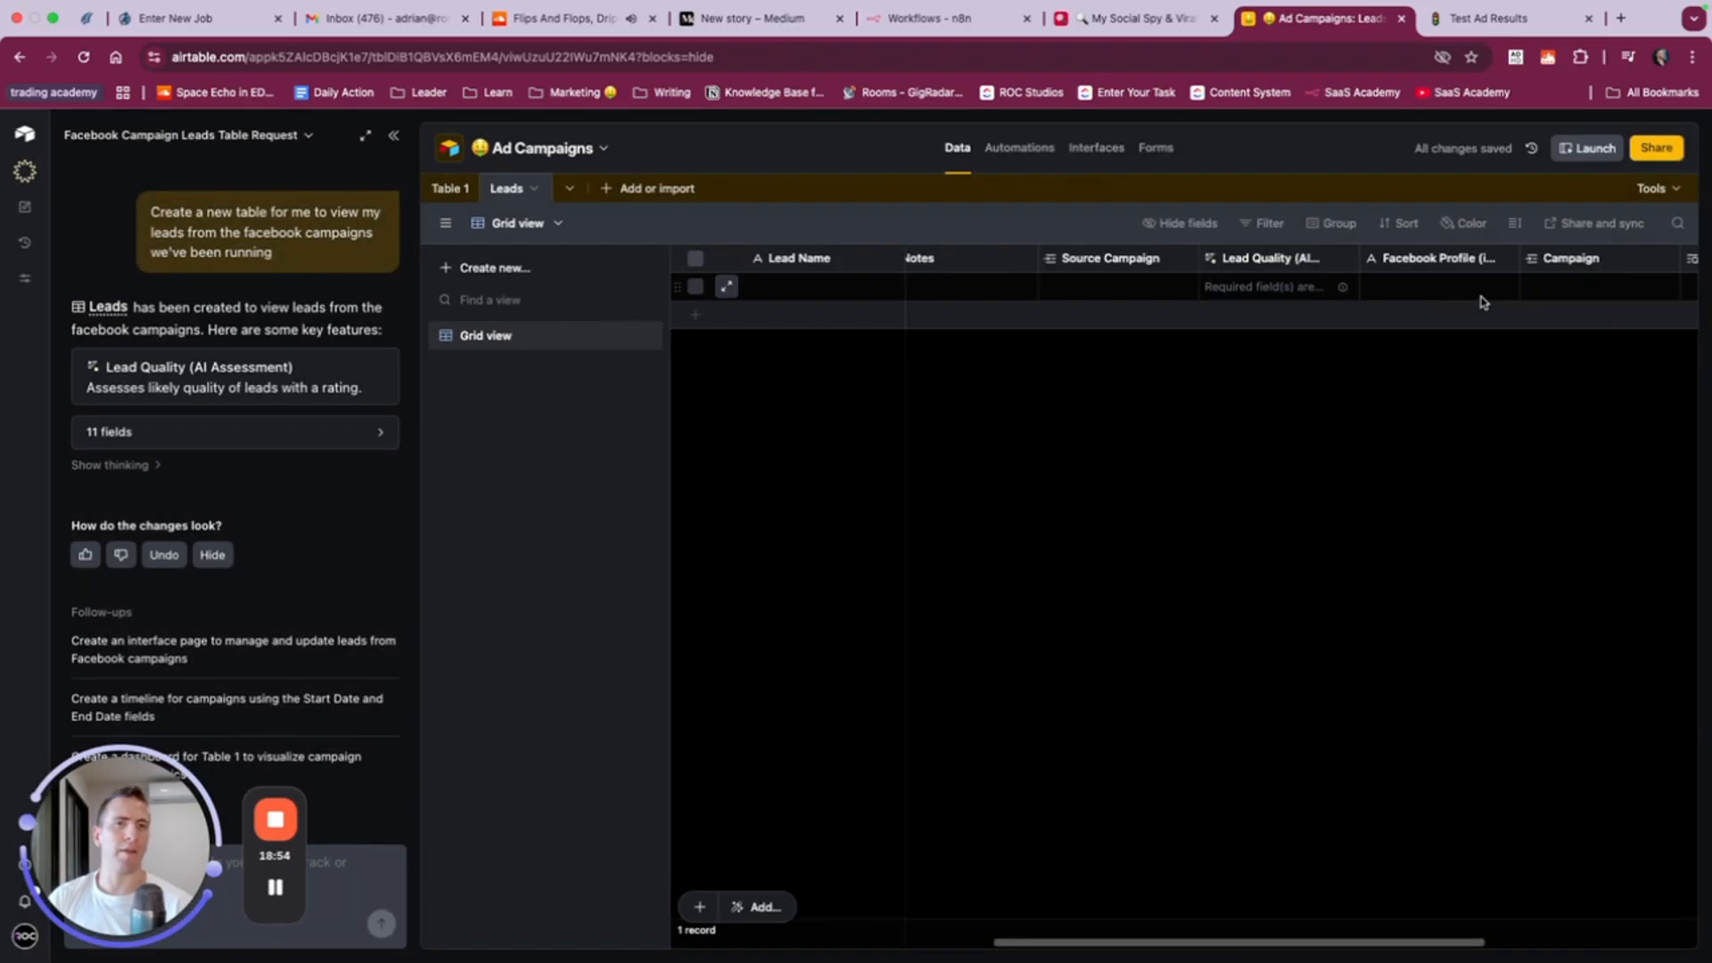
- Link the first lead's Campaign field to the "Shoes for dogs. Facebook Marketing Blast" record
{"action": "scroll", "coordinate": [1471, 304], "scroll_direction": "right", "scroll_amount": 6}
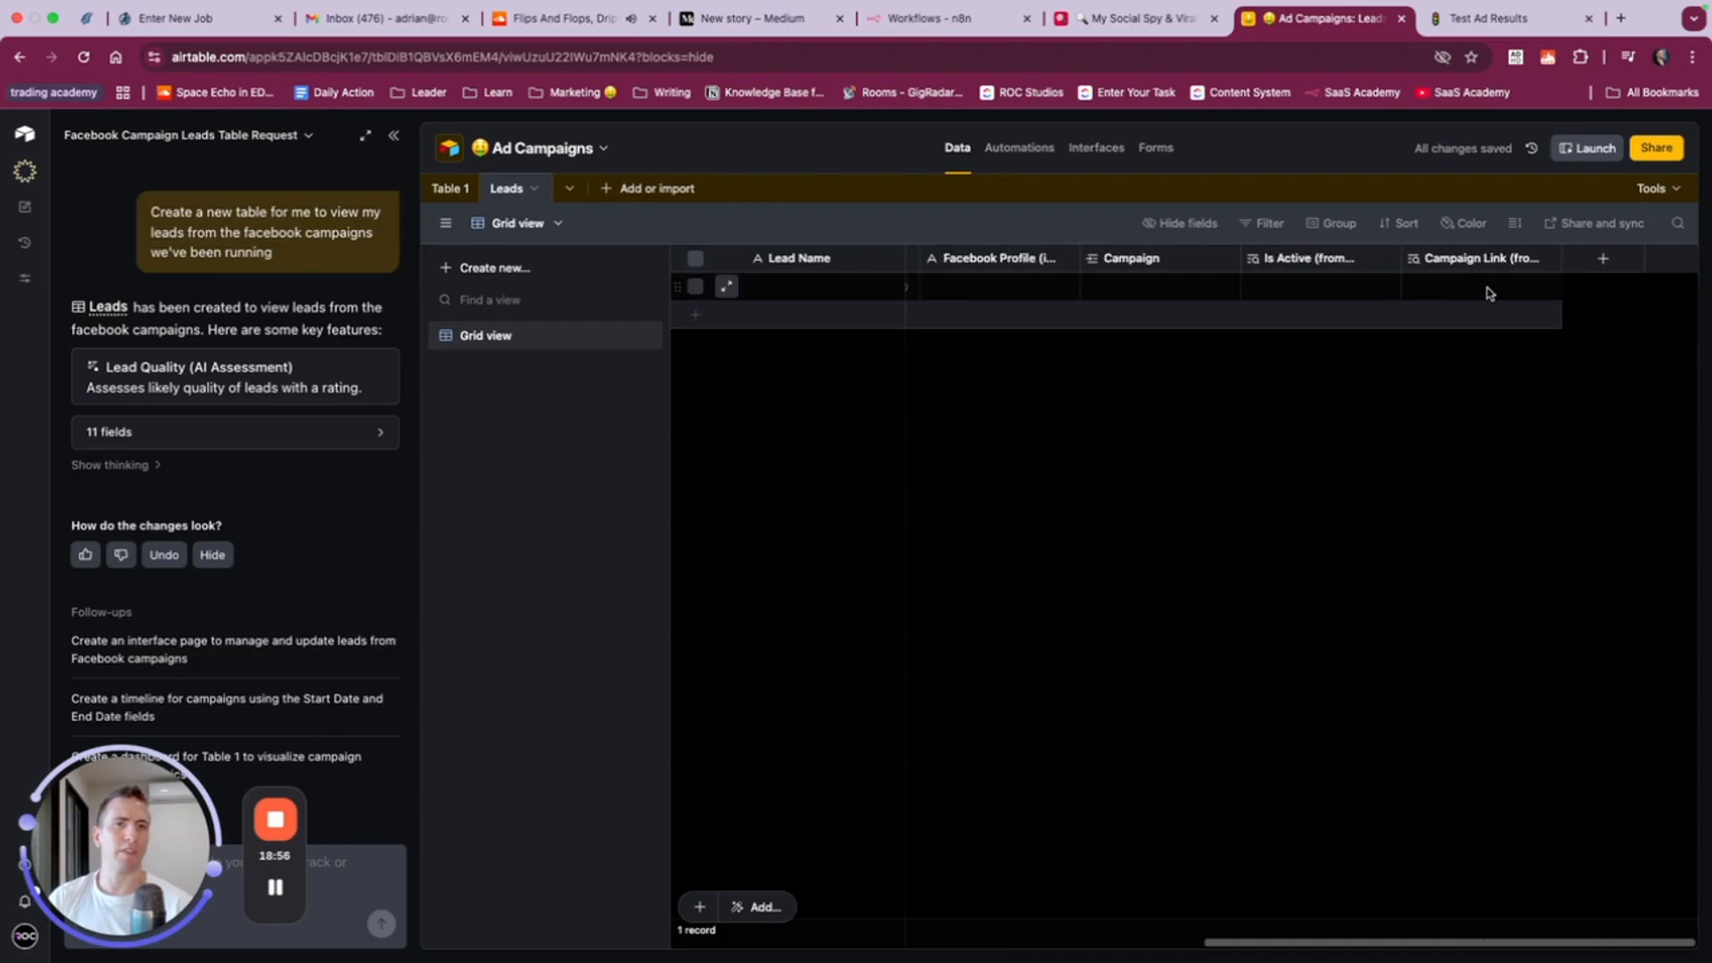
{"action": "left_click", "coordinate": [1480, 292]}
{"action": "left_click", "coordinate": [1288, 295]}
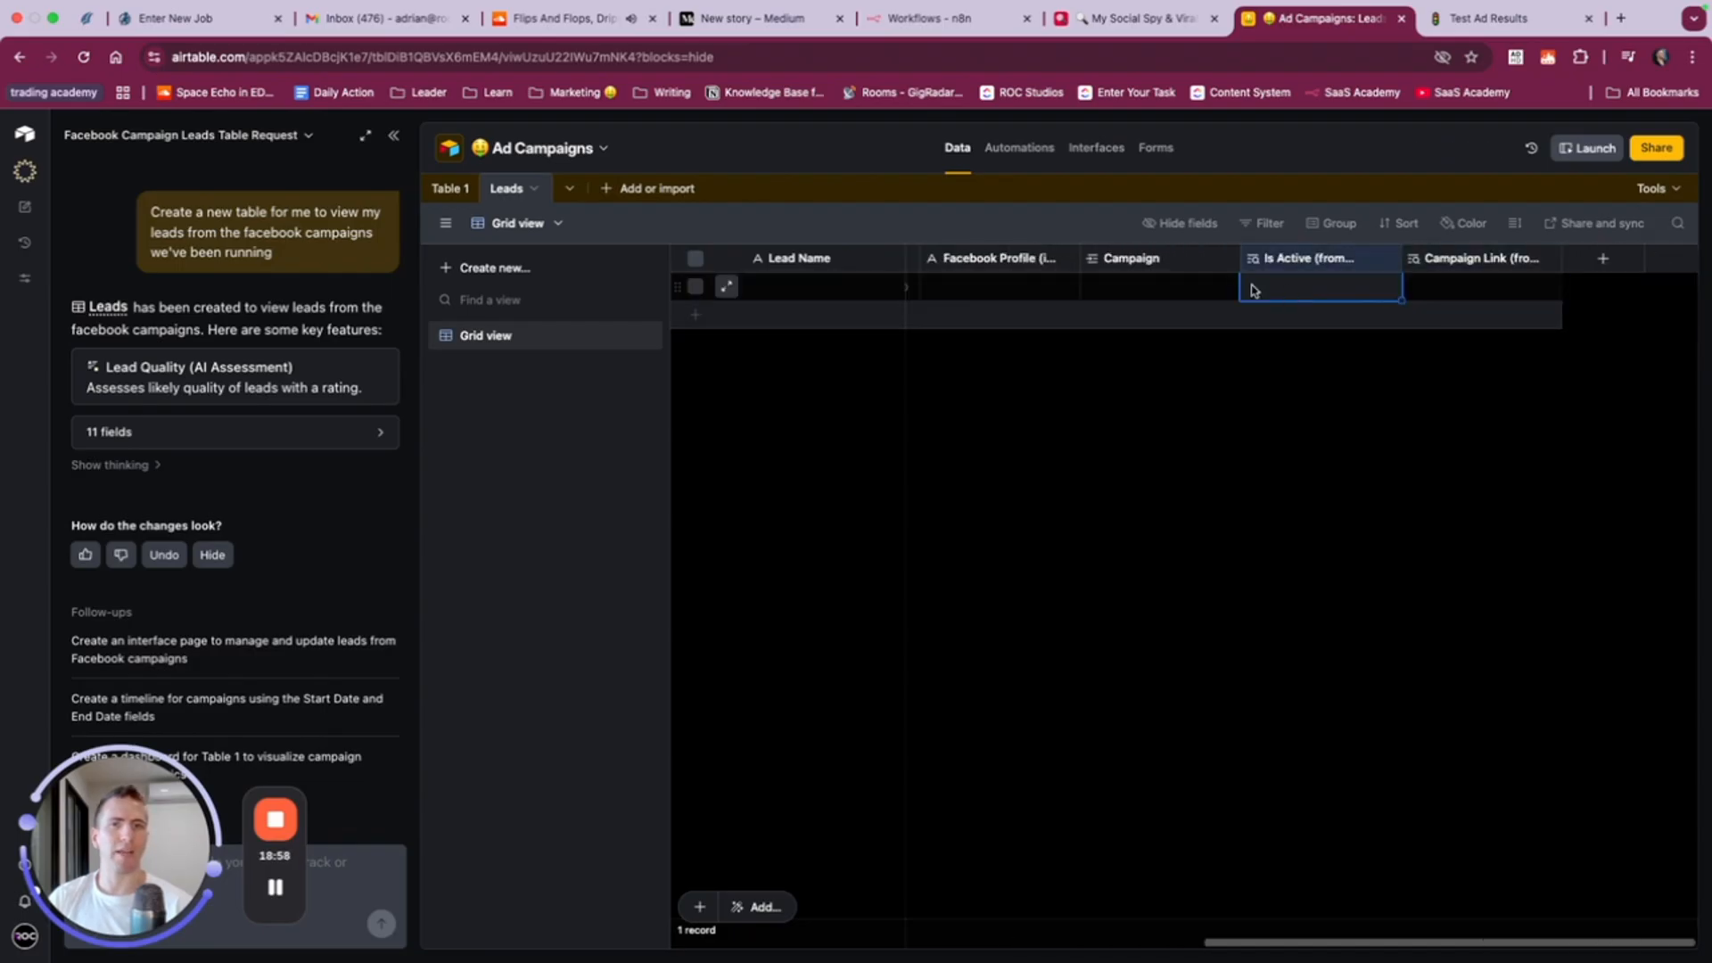
{"action": "left_click", "coordinate": [1158, 286]}
{"action": "left_click", "coordinate": [1093, 287]}
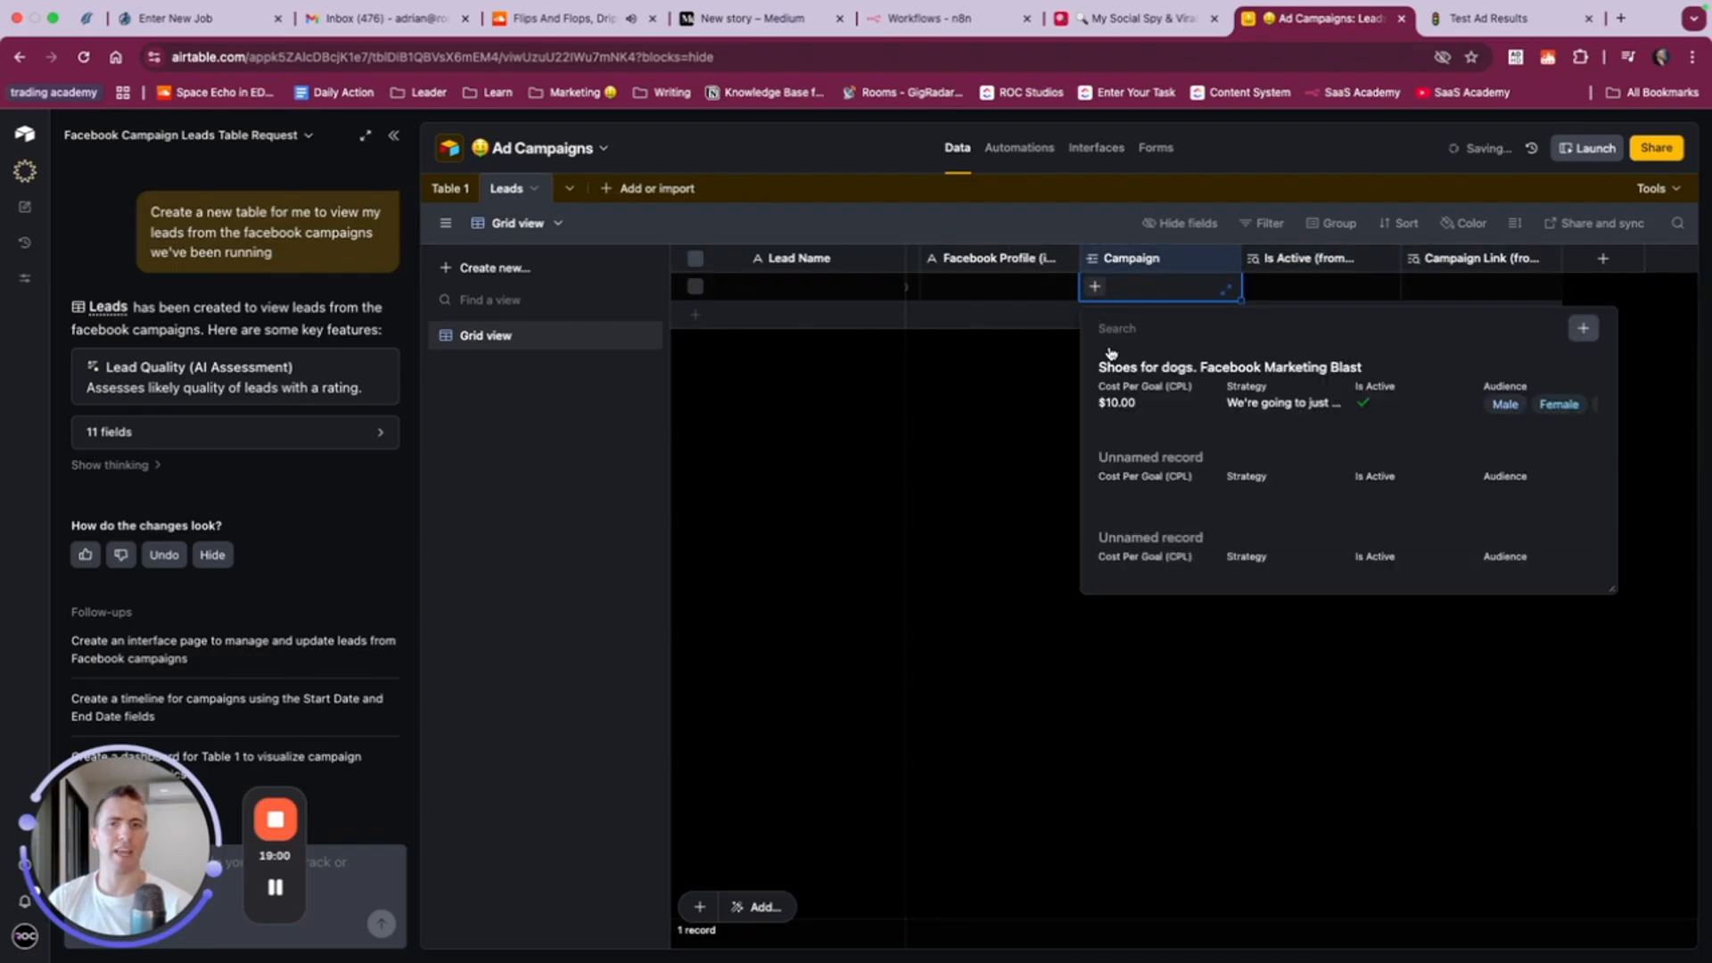
{"action": "left_click", "coordinate": [1160, 373]}
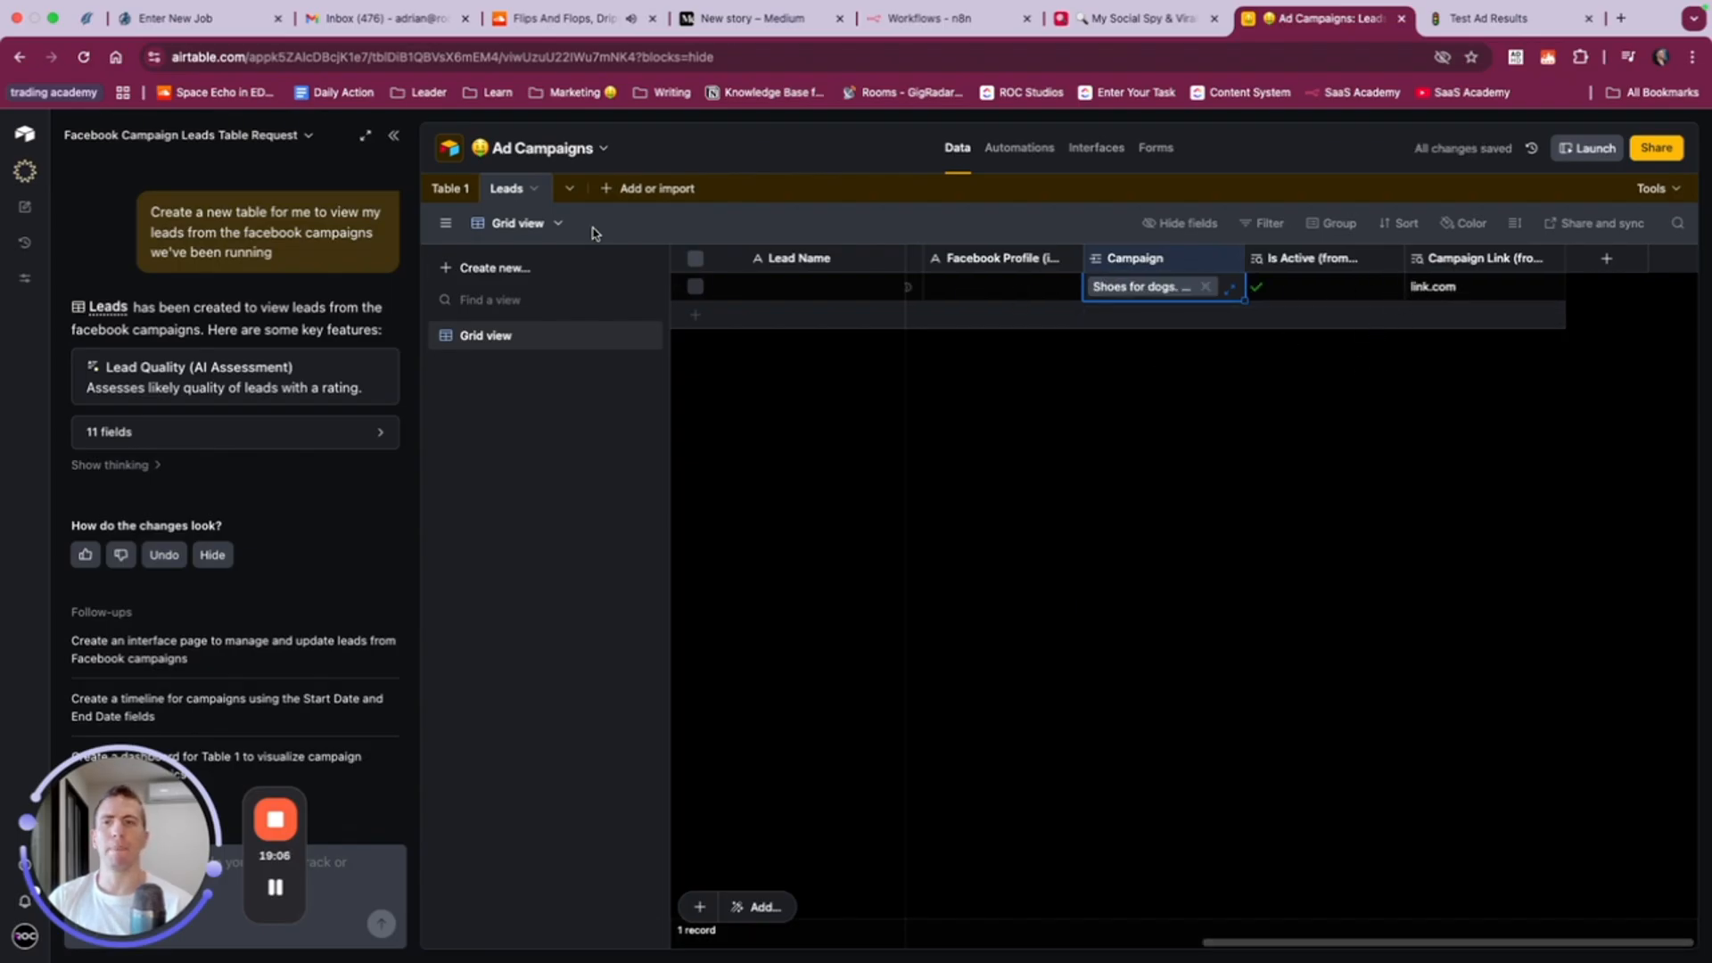
- Open the Grid view of Table 1, dismissing the hierarchy tip, and check the linked Leads fields on the Shoes for dogs campaign
{"action": "left_click", "coordinate": [452, 189]}
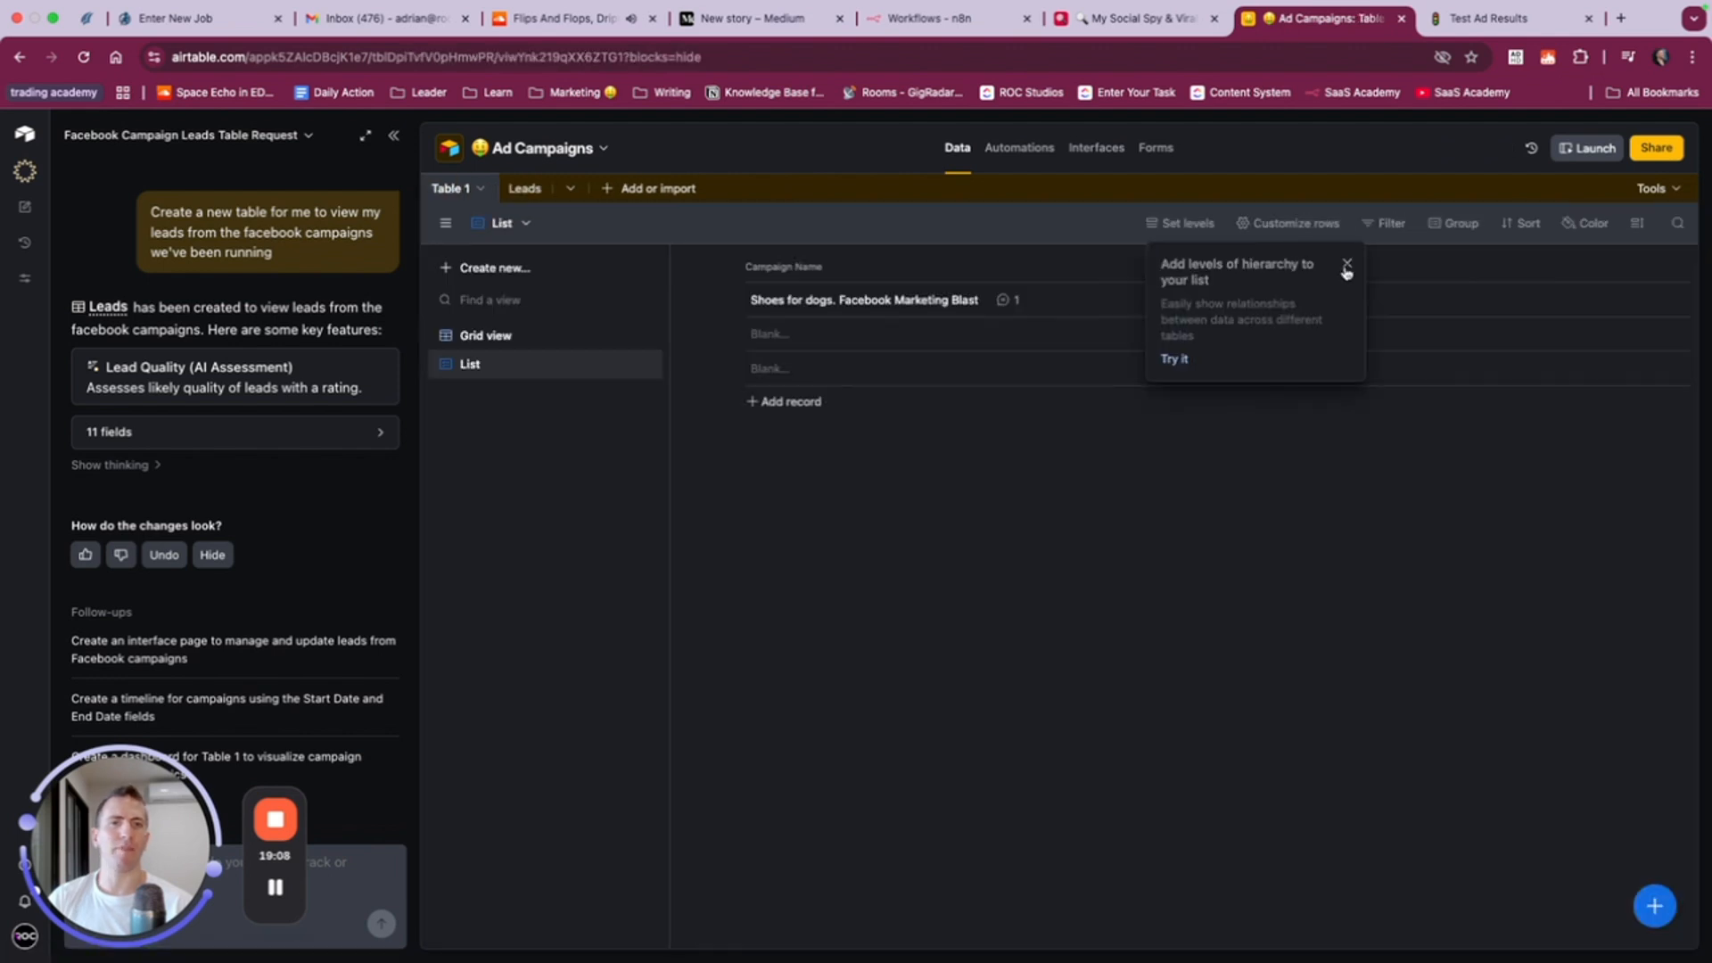
{"action": "left_click", "coordinate": [1346, 263]}
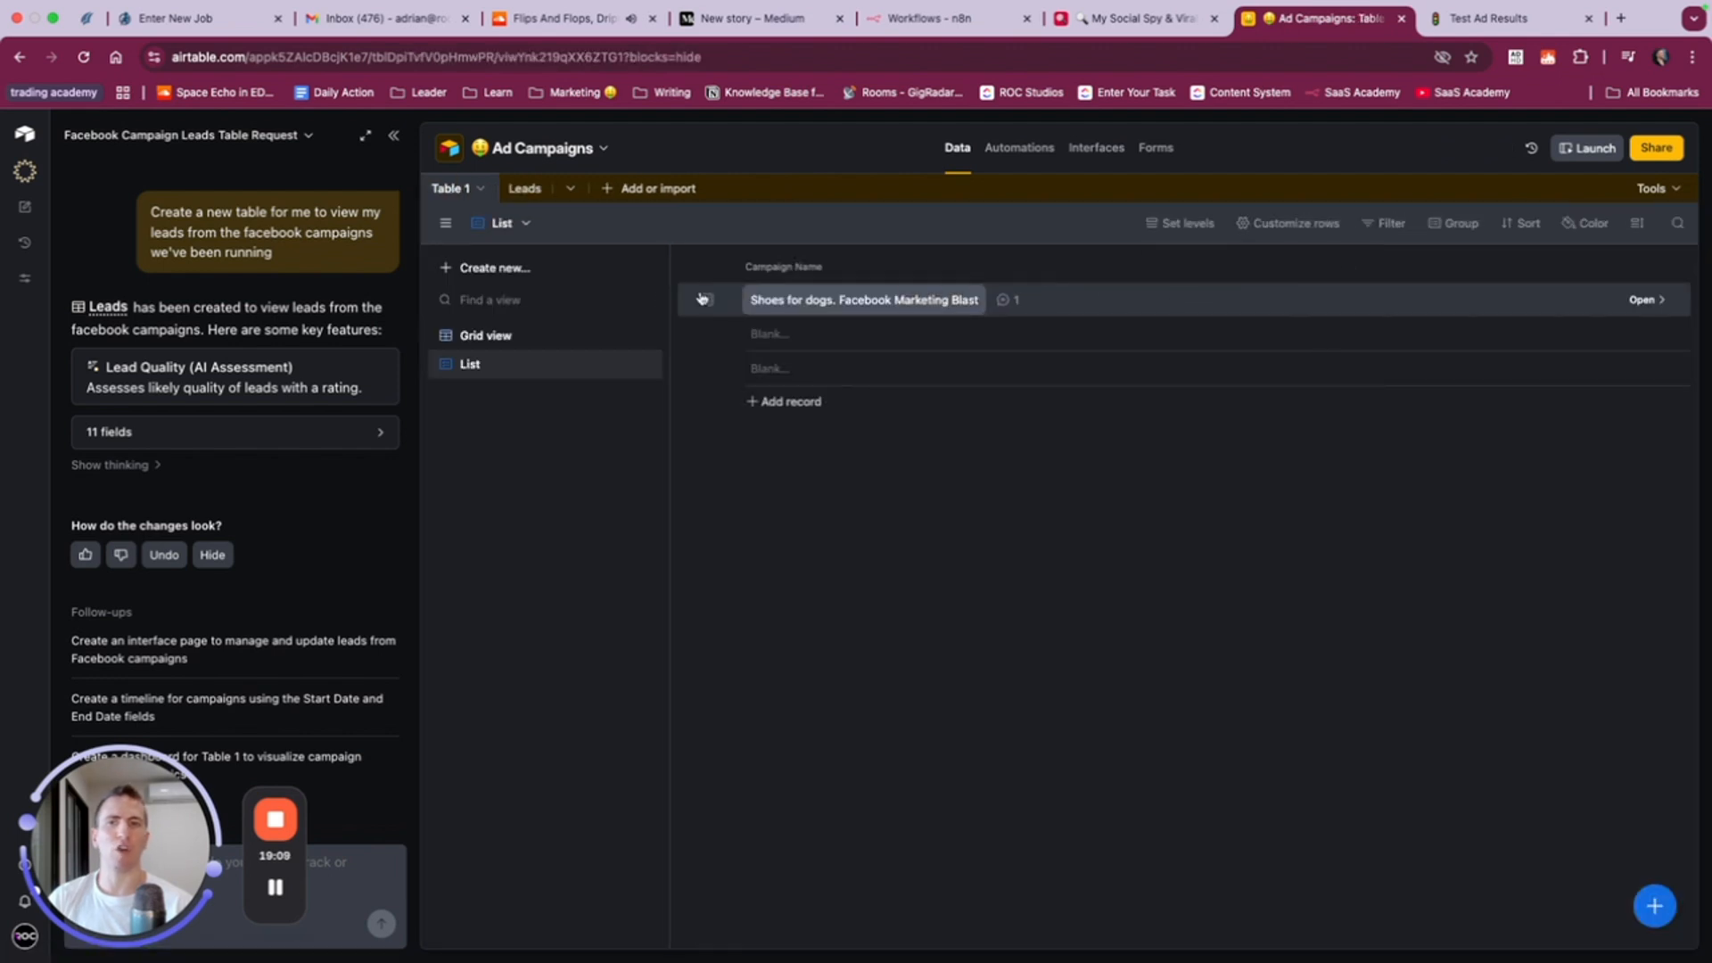
{"action": "left_click", "coordinate": [494, 337]}
{"action": "scroll", "coordinate": [1181, 332], "scroll_direction": "right", "scroll_amount": 15}
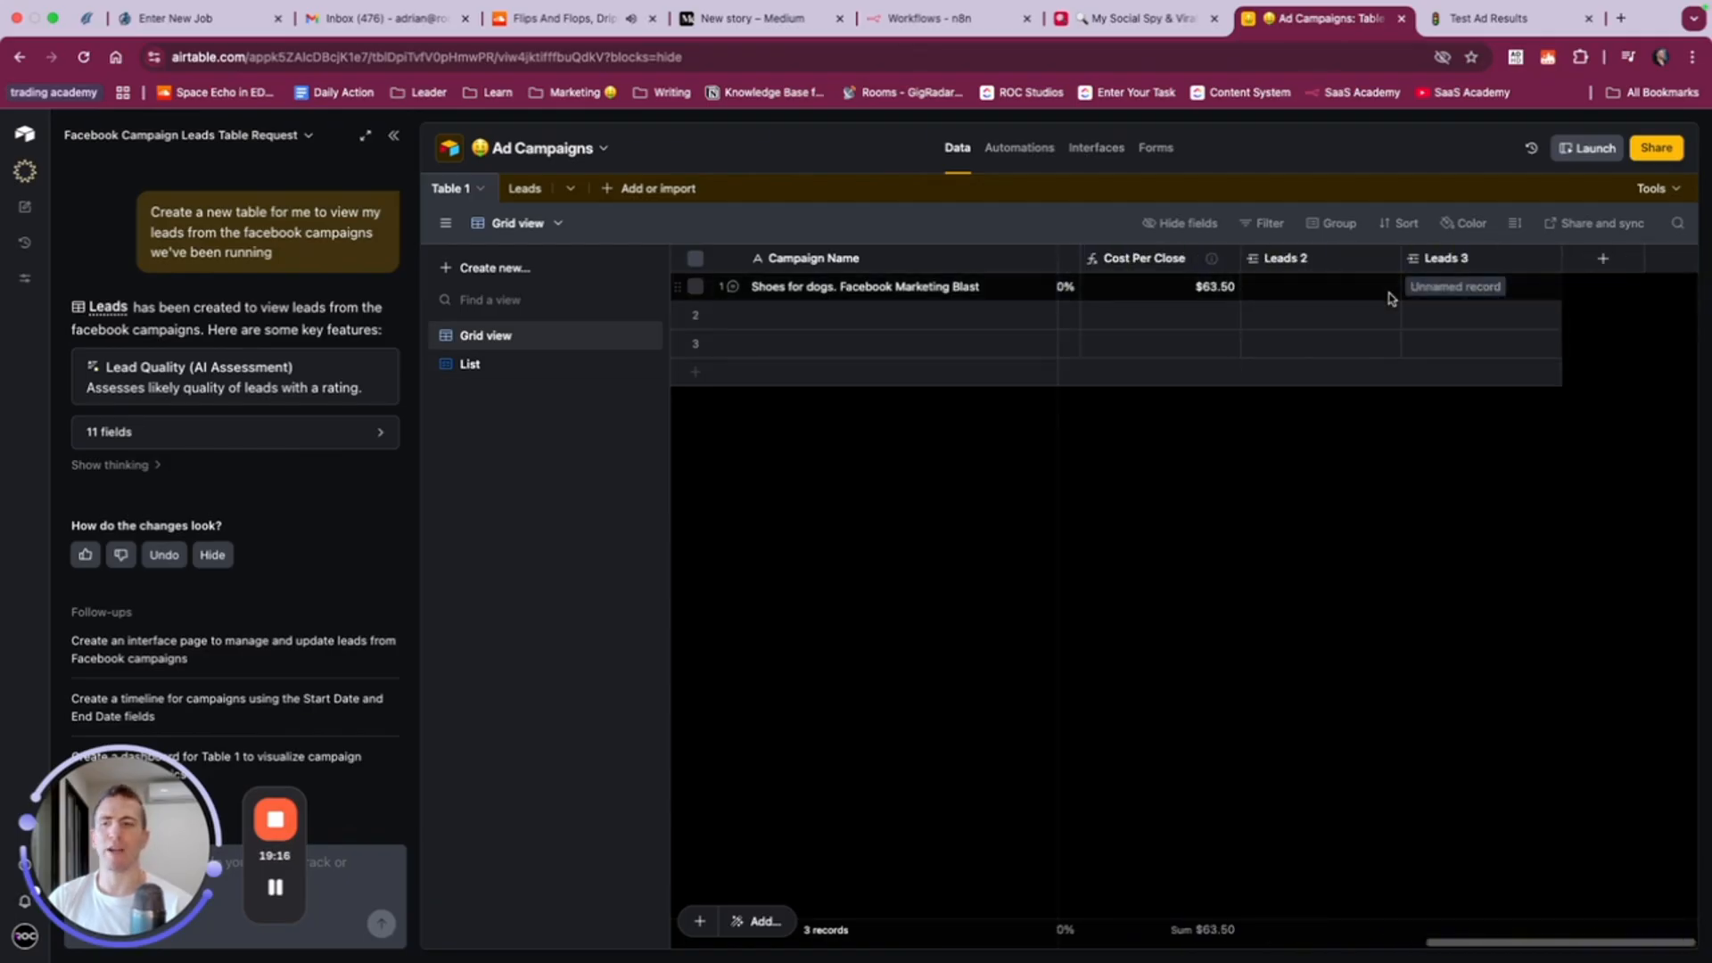
{"action": "scroll", "coordinate": [1391, 294], "scroll_direction": "left", "scroll_amount": 10}
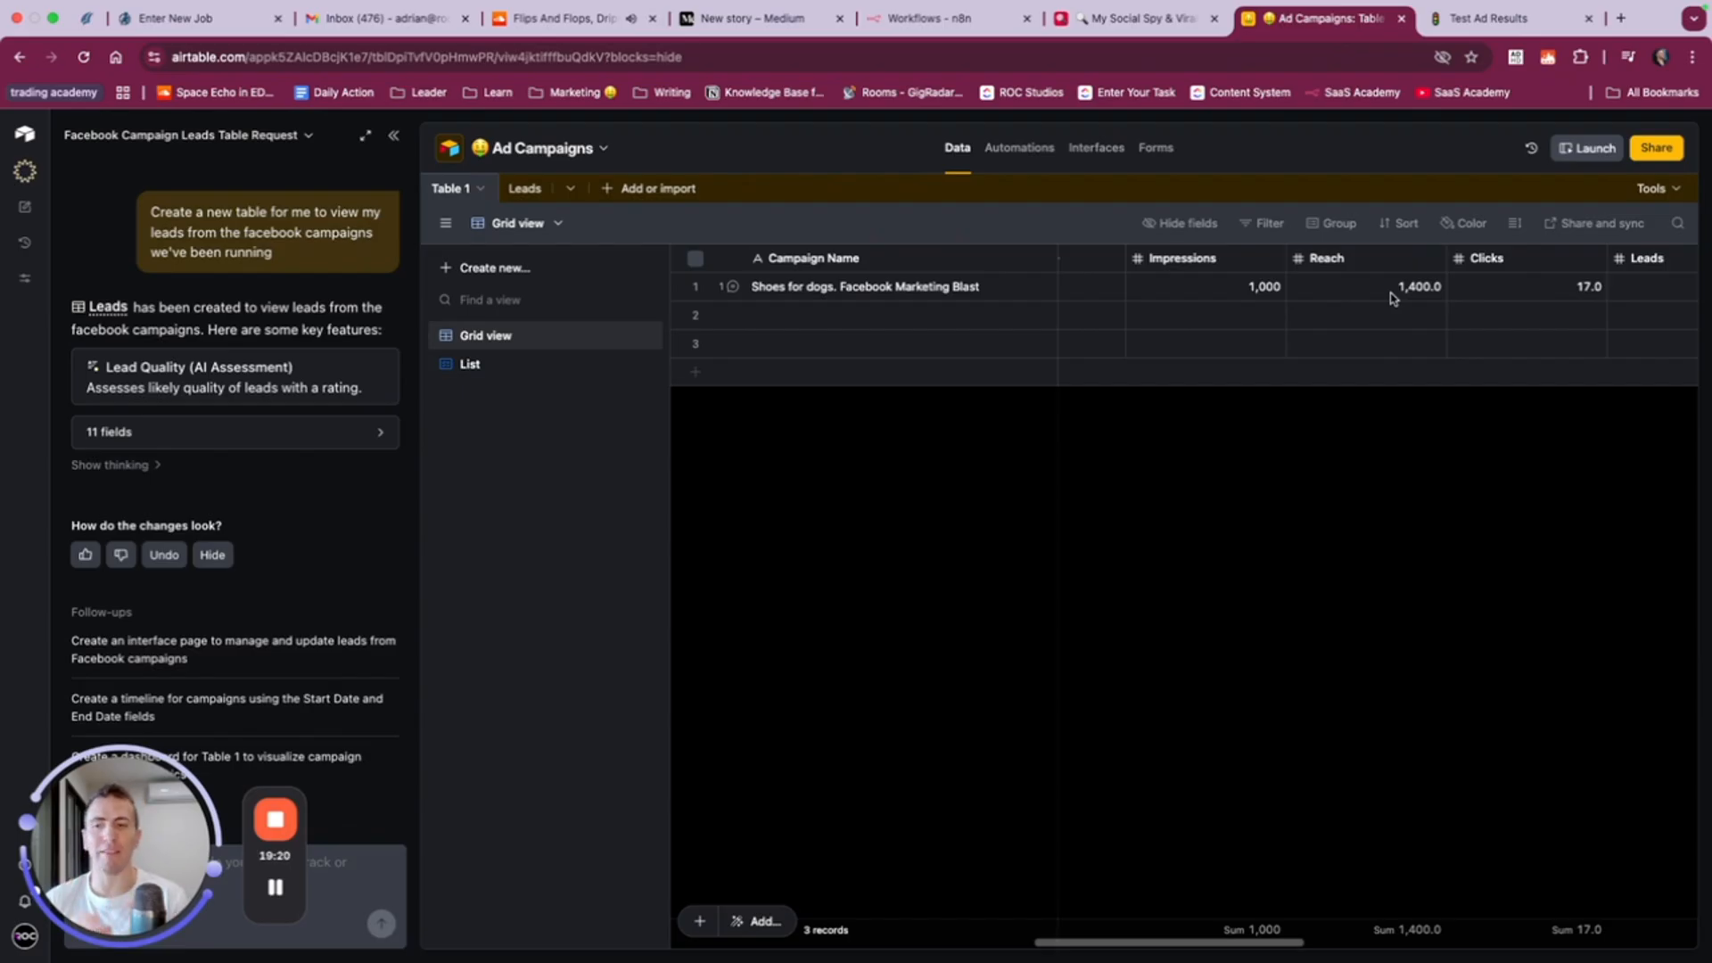
{"action": "scroll", "coordinate": [1311, 259], "scroll_direction": "left", "scroll_amount": 10}
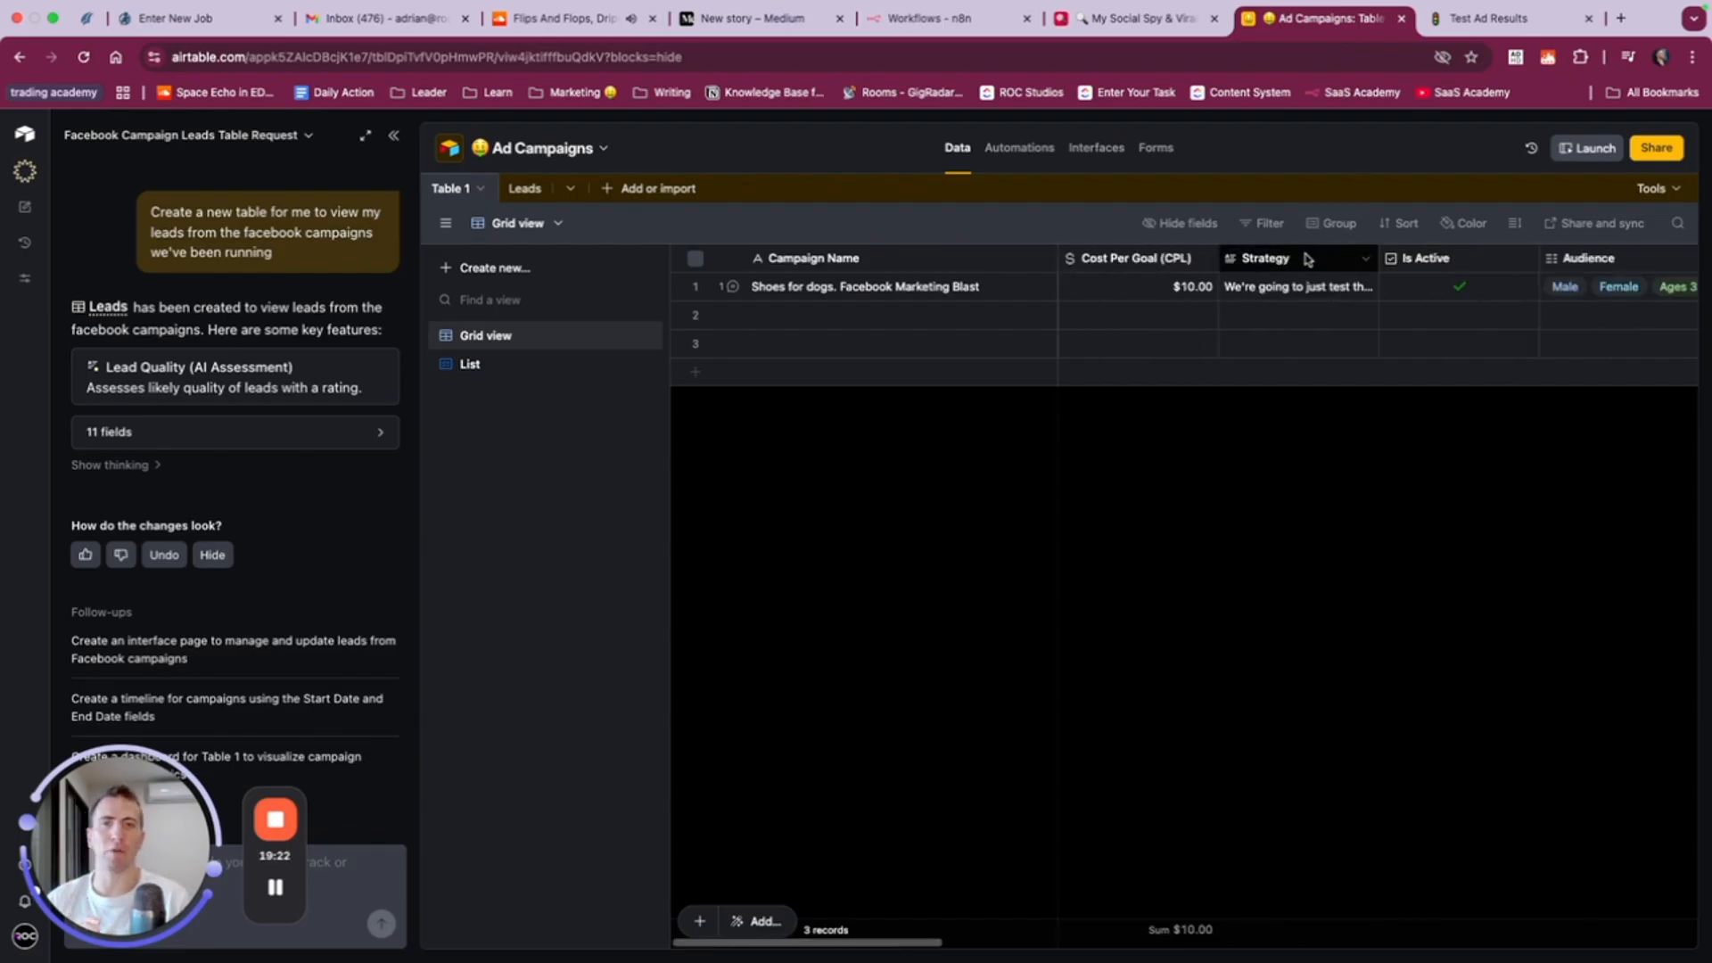
- Look over the base's Automations area with its ready-made catalog, plus the Interfaces and Forms areas
{"action": "left_click", "coordinate": [1000, 153]}
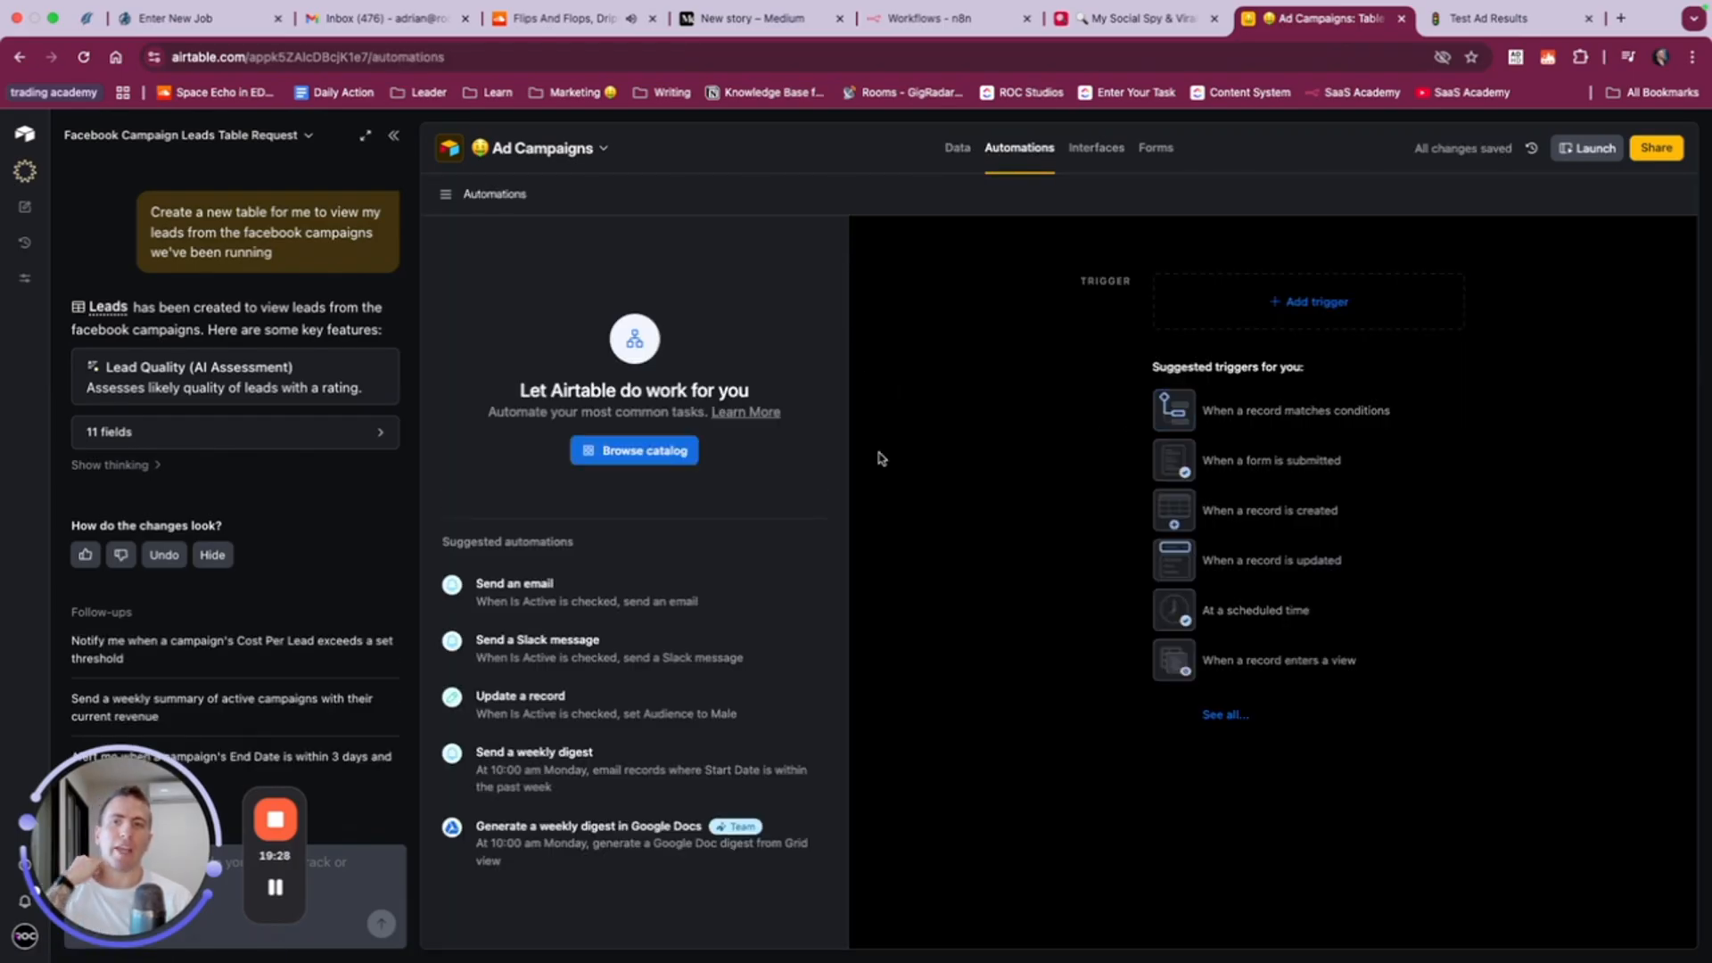
{"action": "left_click", "coordinate": [630, 462]}
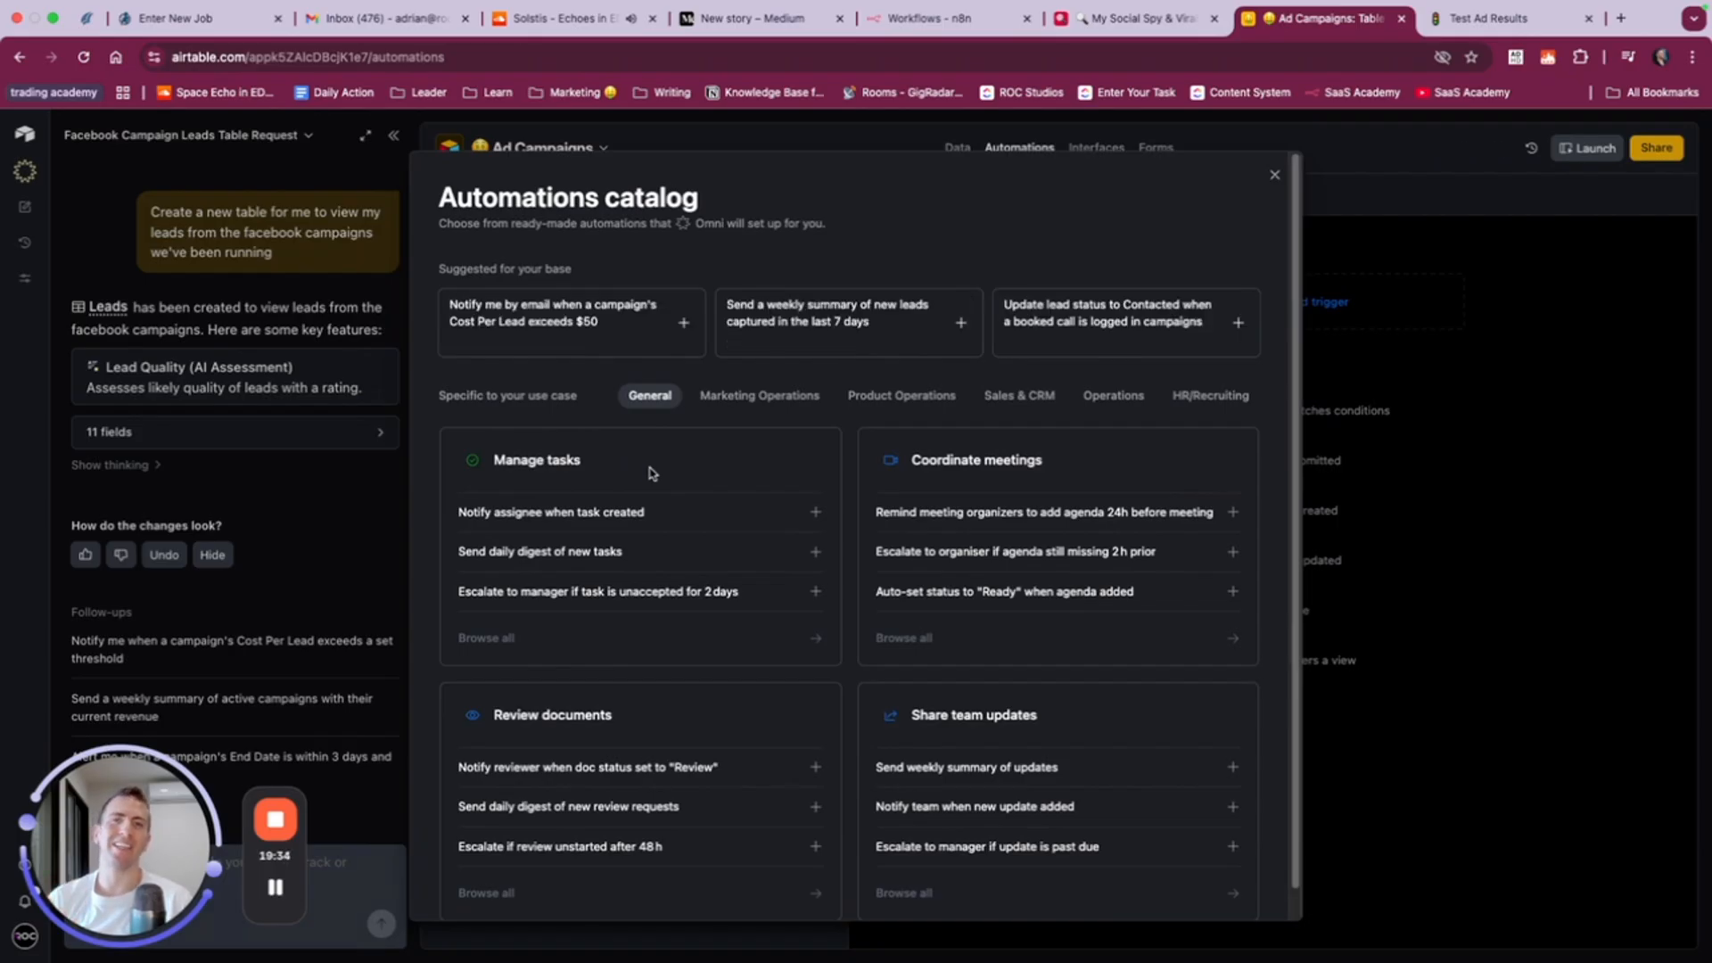
{"action": "left_click", "coordinate": [1277, 176]}
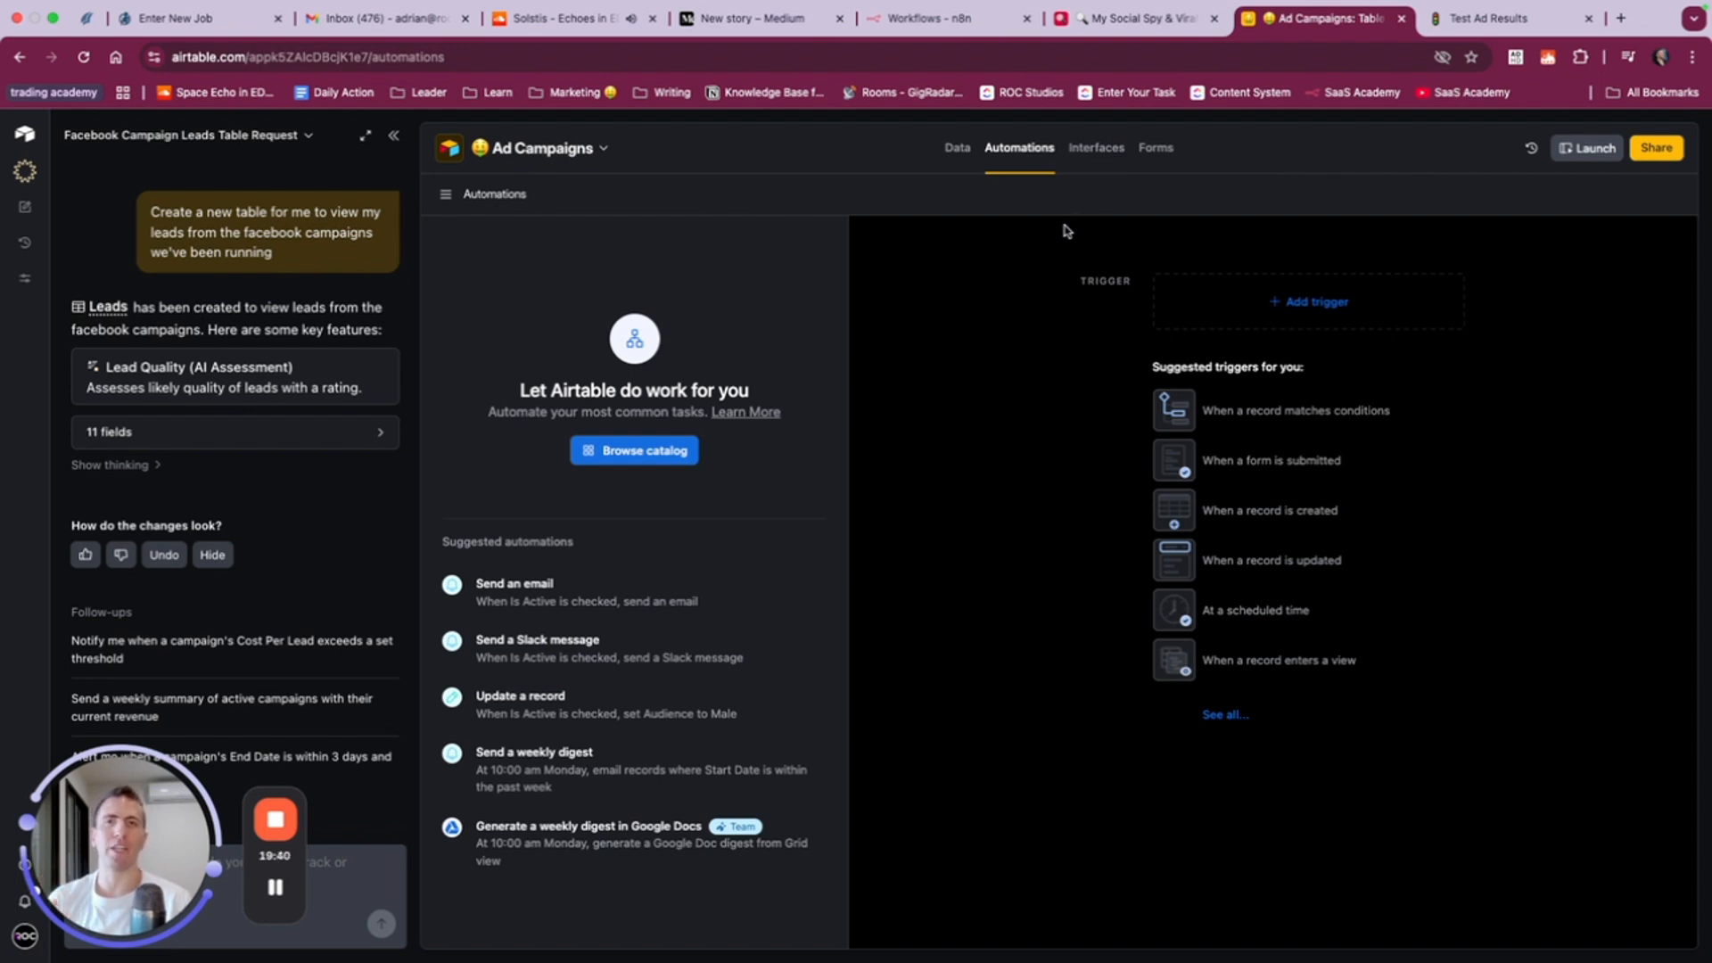
{"action": "left_click", "coordinate": [1093, 148]}
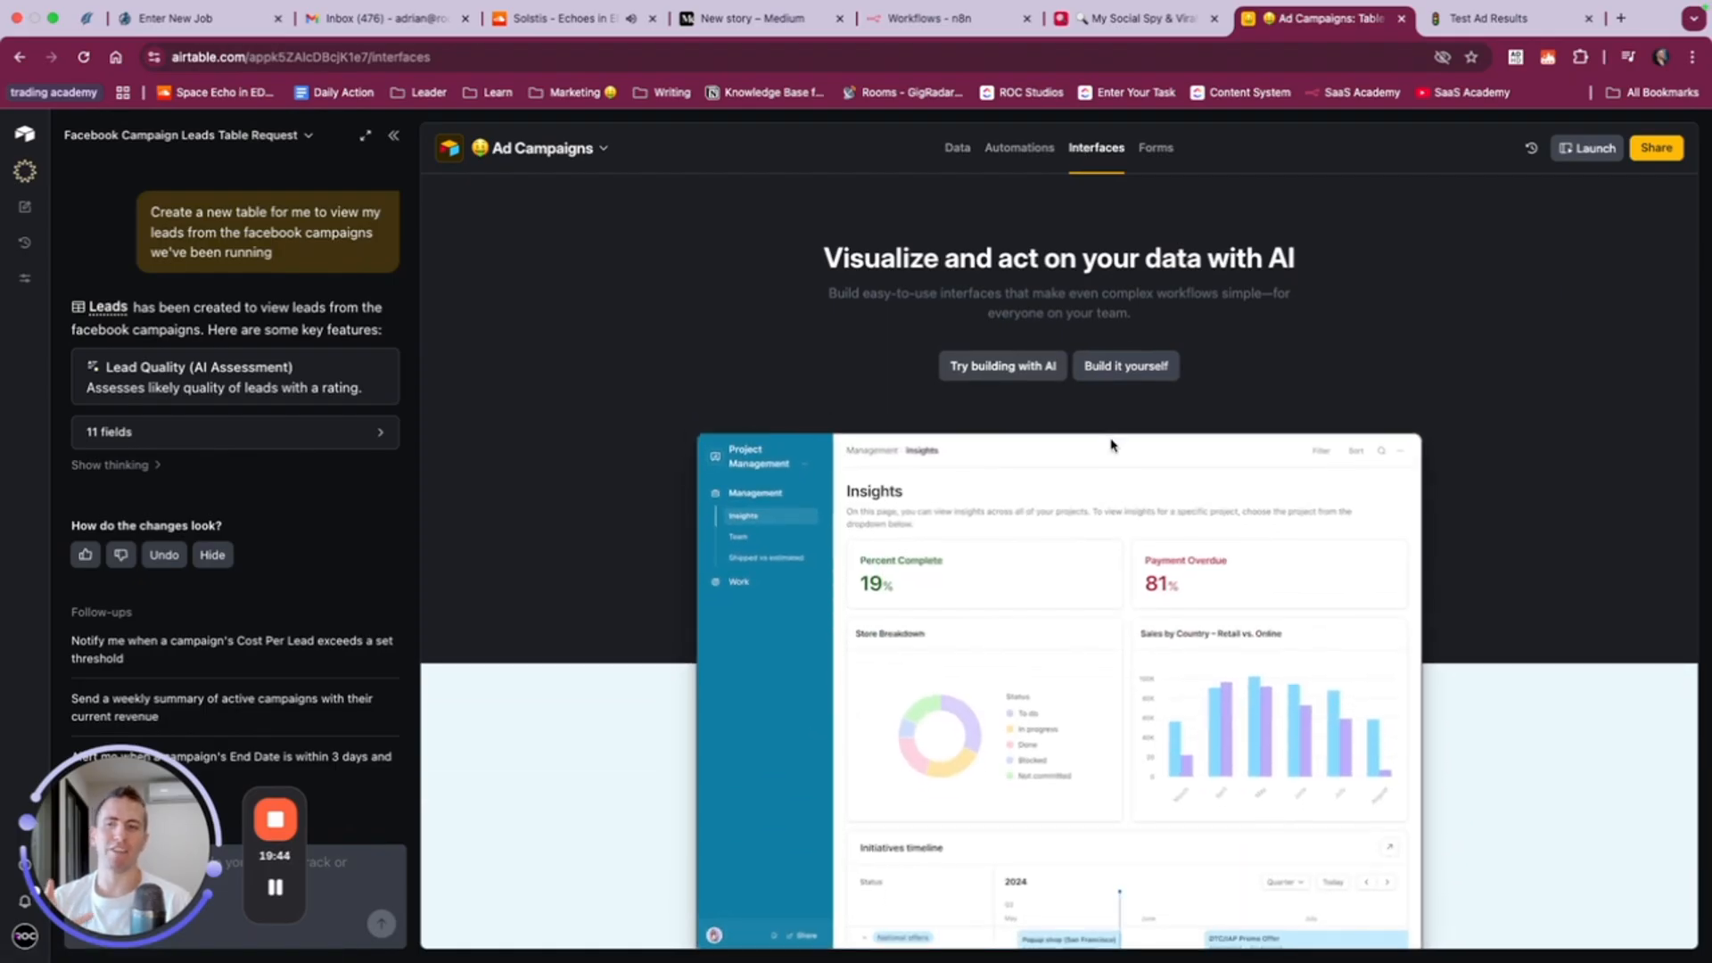
{"action": "left_click", "coordinate": [1155, 153]}
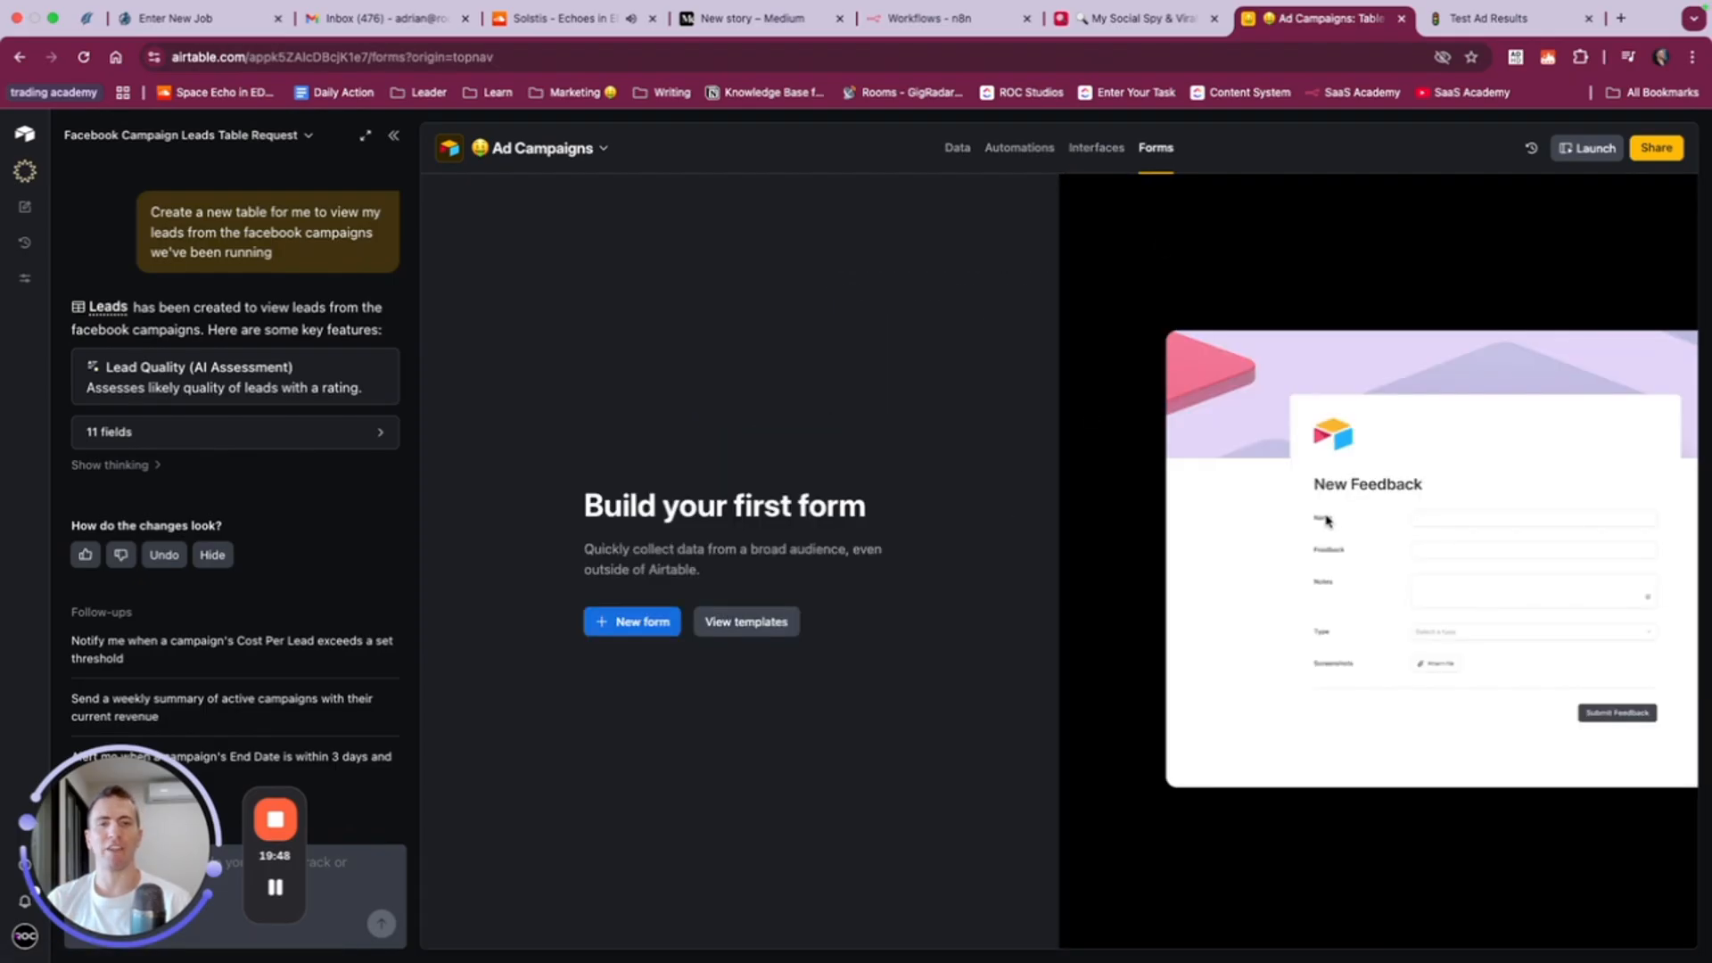